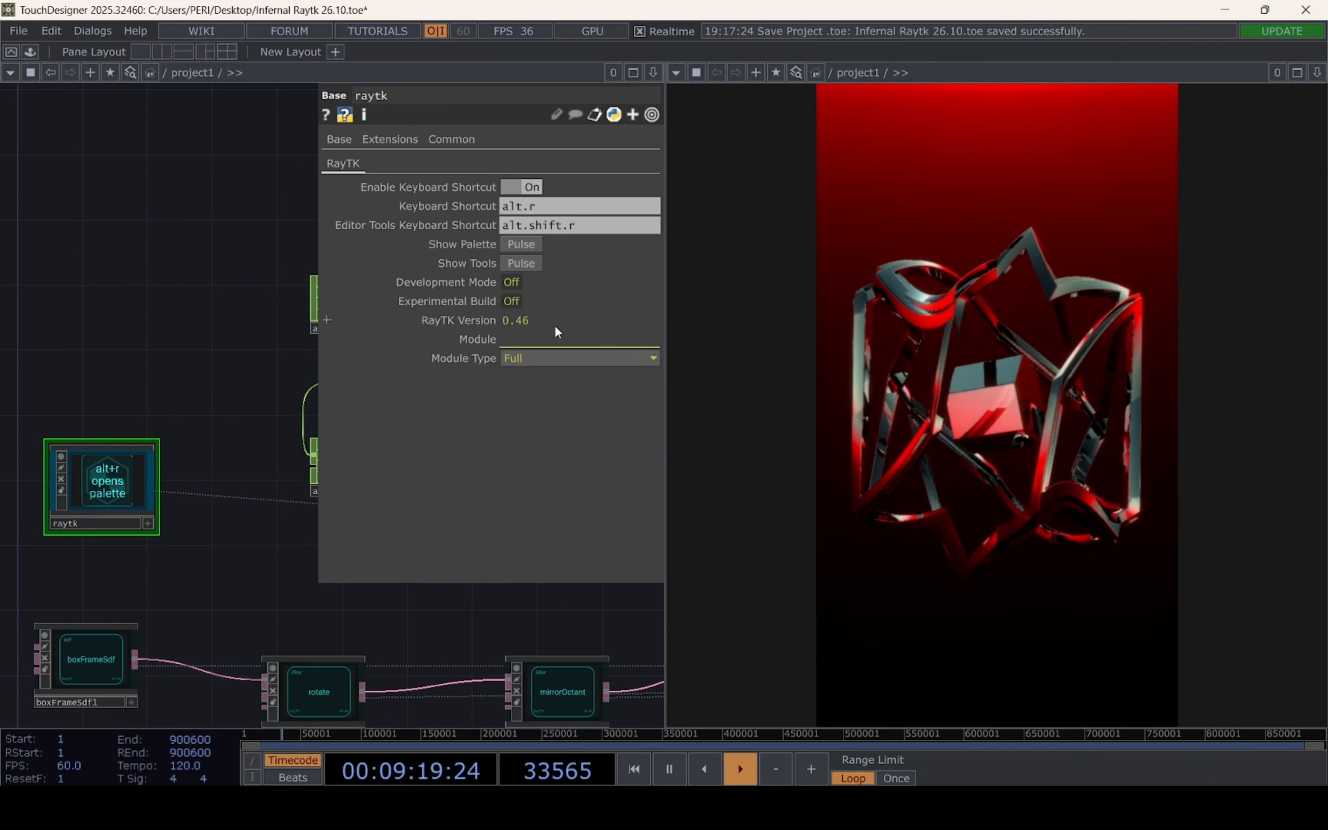
Look over the finished RayTK network up to its final operators and view the God_Rays component's parameters
drag(344, 616, 34, 613)
scroll(211, 614, down, 5)
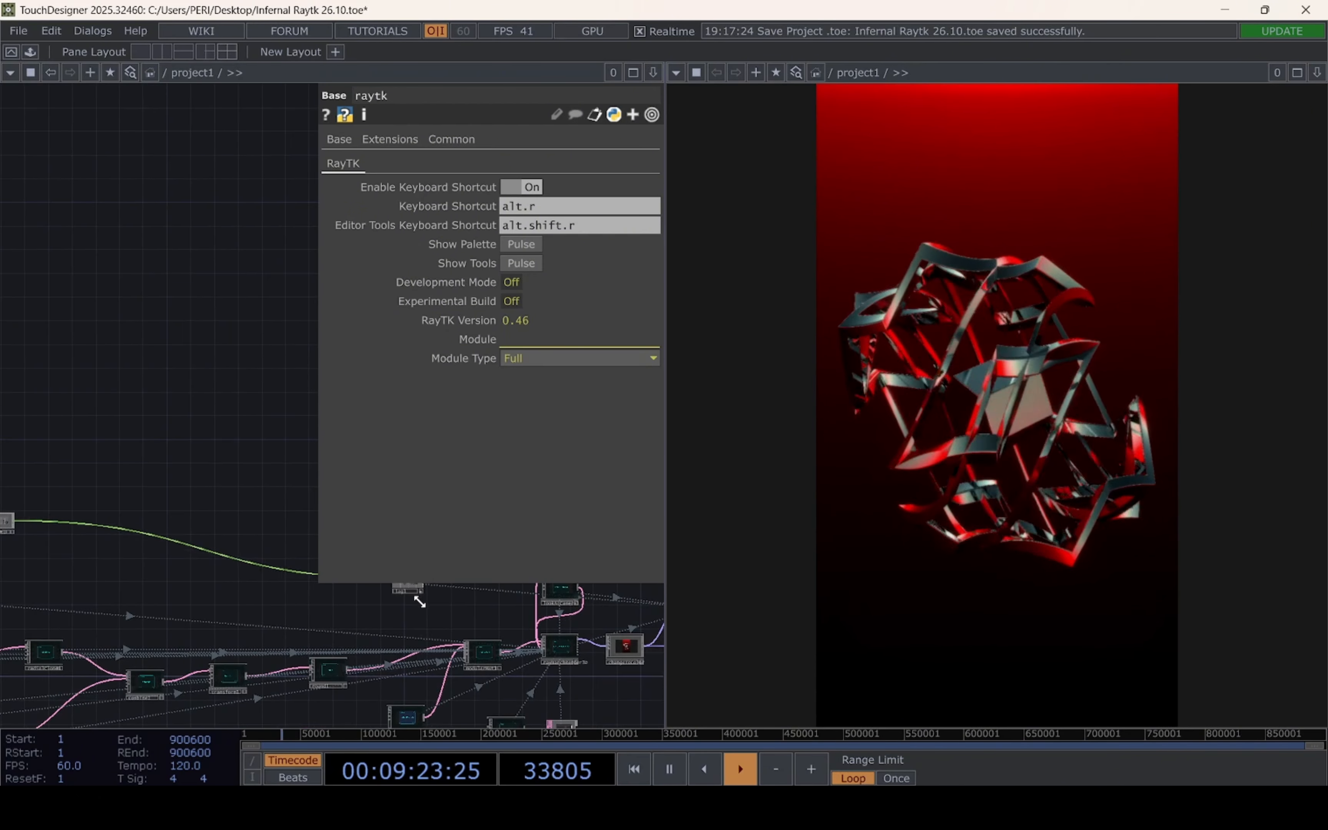
drag(322, 594, 8, 588)
scroll(377, 635, up, 6)
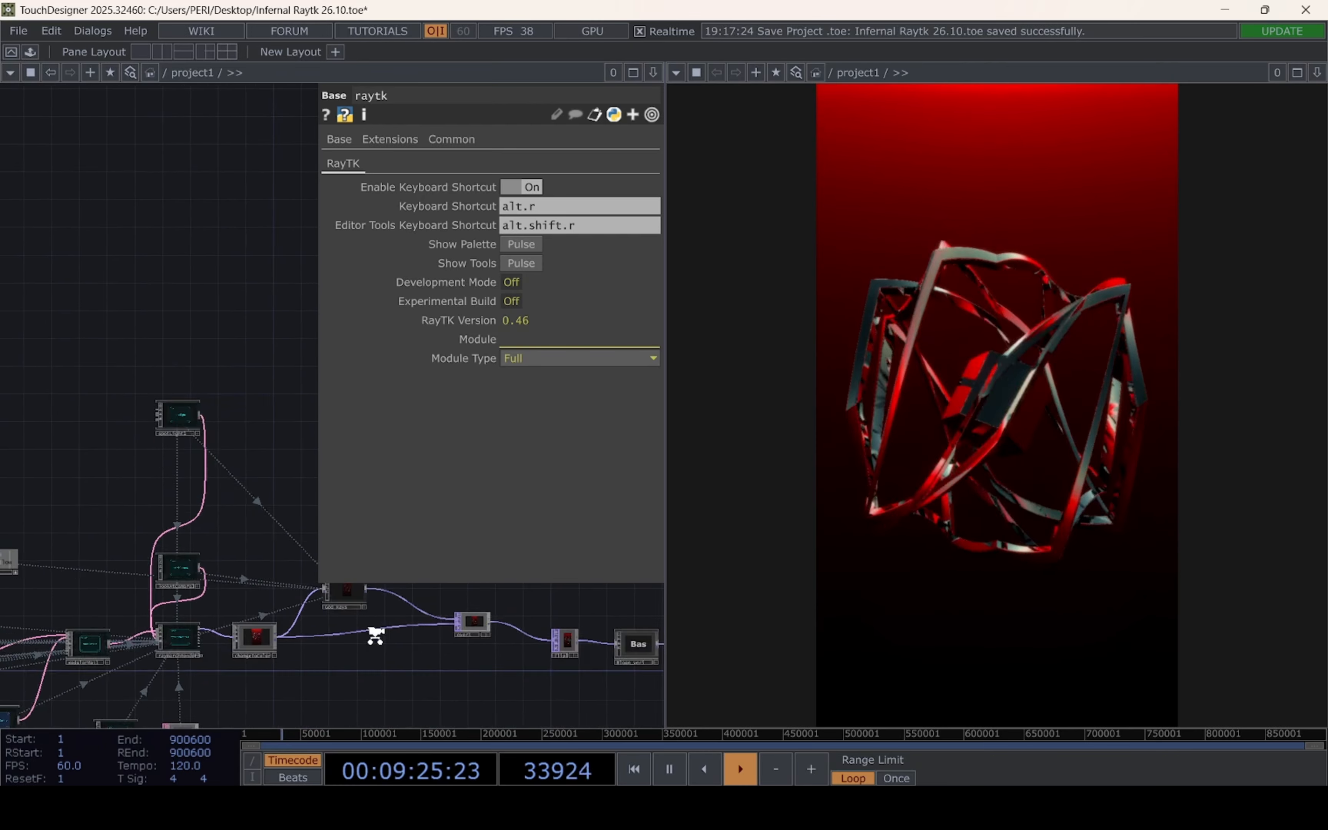
drag(255, 625, 118, 641)
click(202, 552)
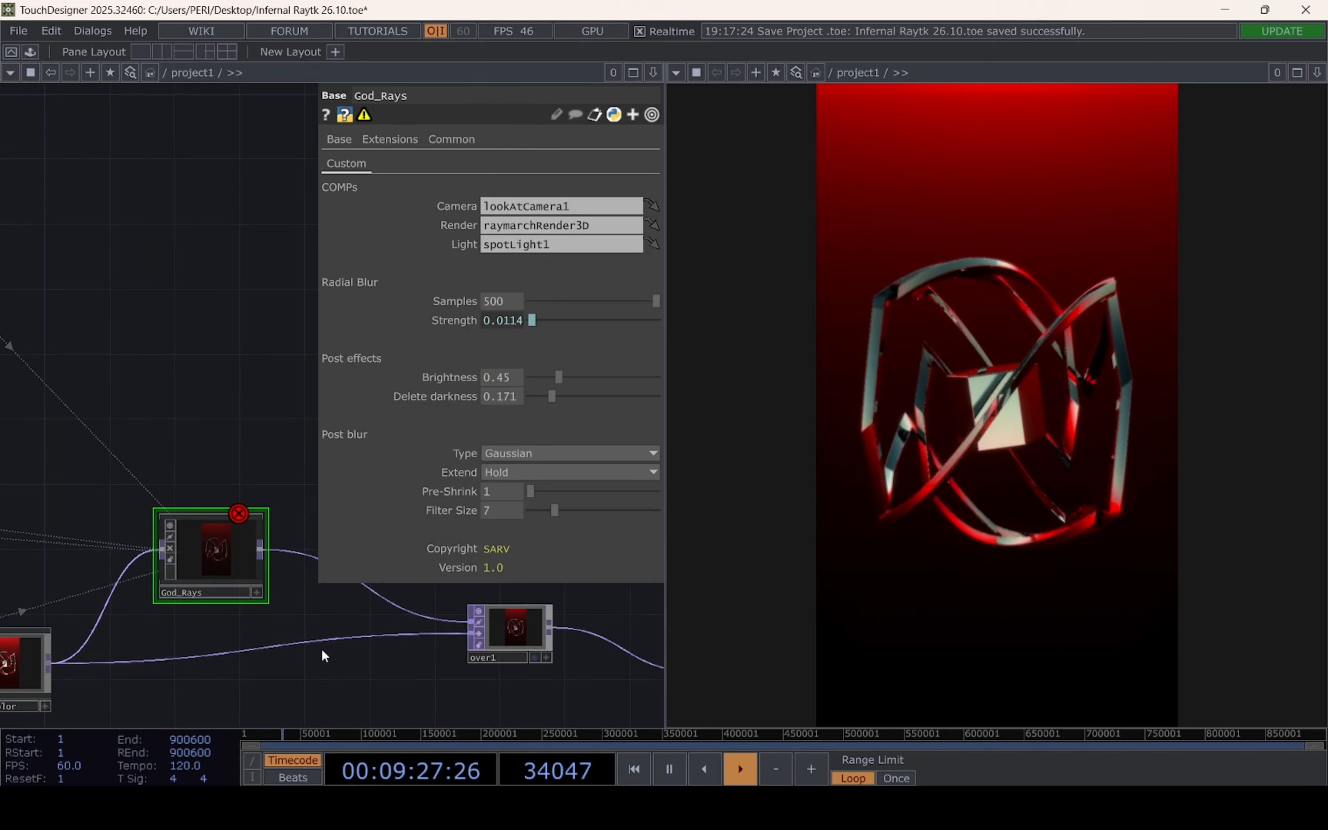
scroll(656, 538, down, 11)
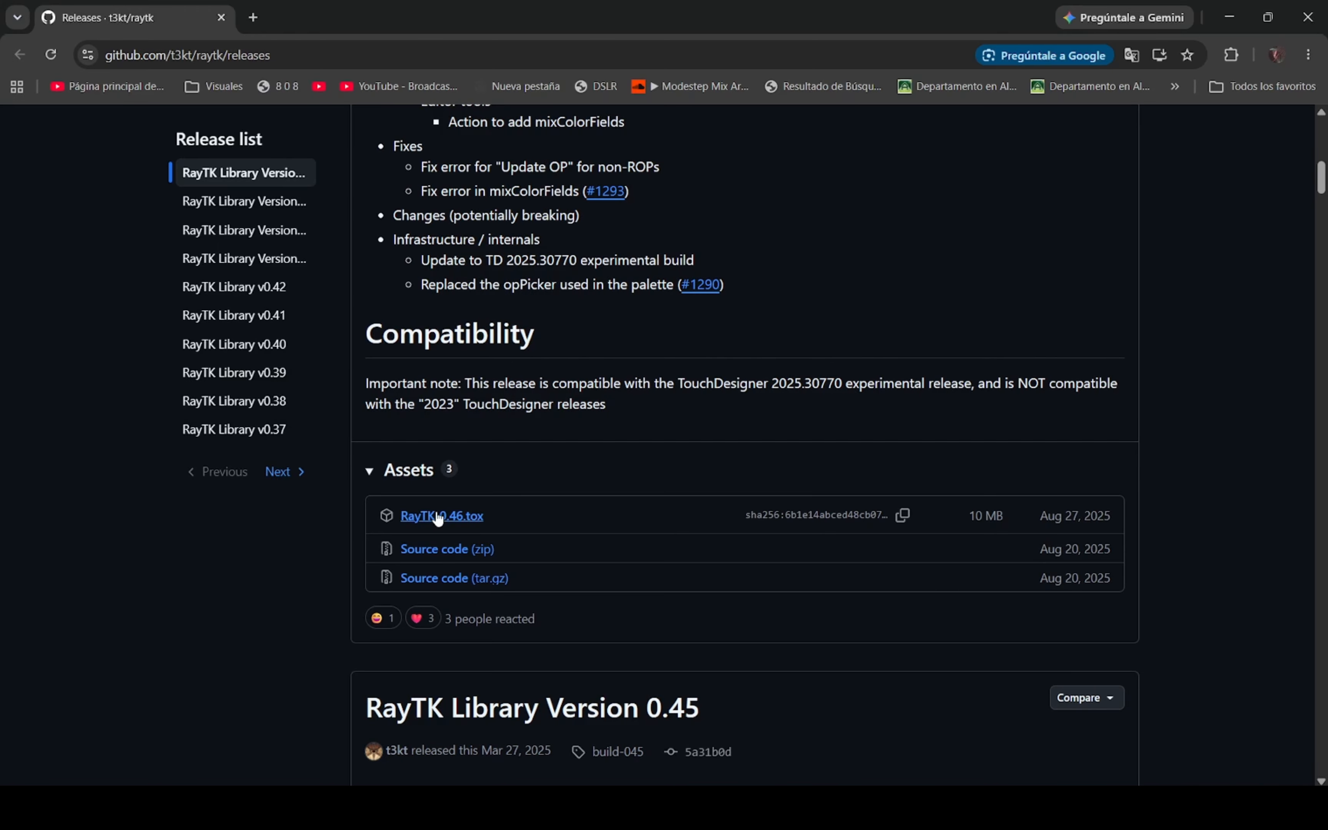
Show the RayTK-0.46.tox file in the Downloads search results, and switch back to TouchDesigner
click(720, 807)
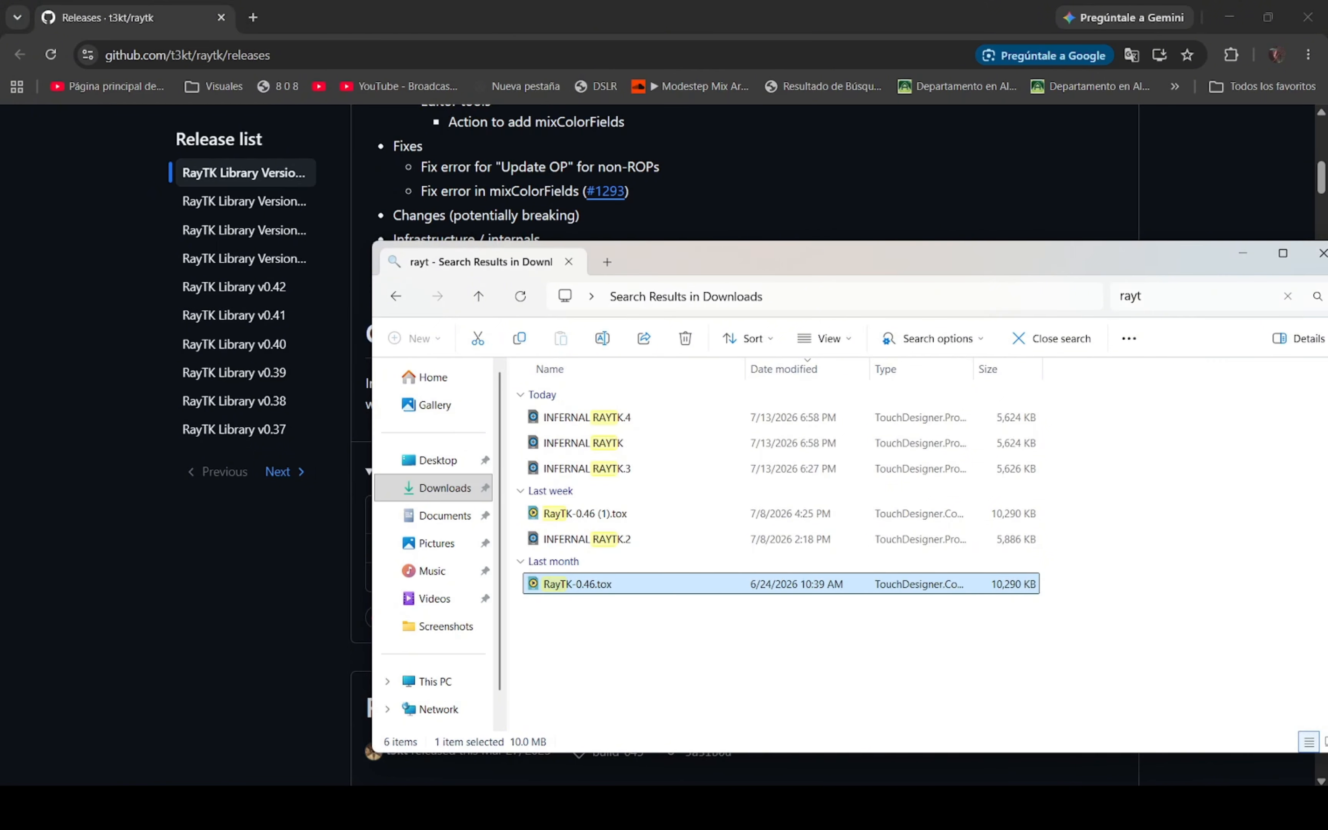
click(855, 807)
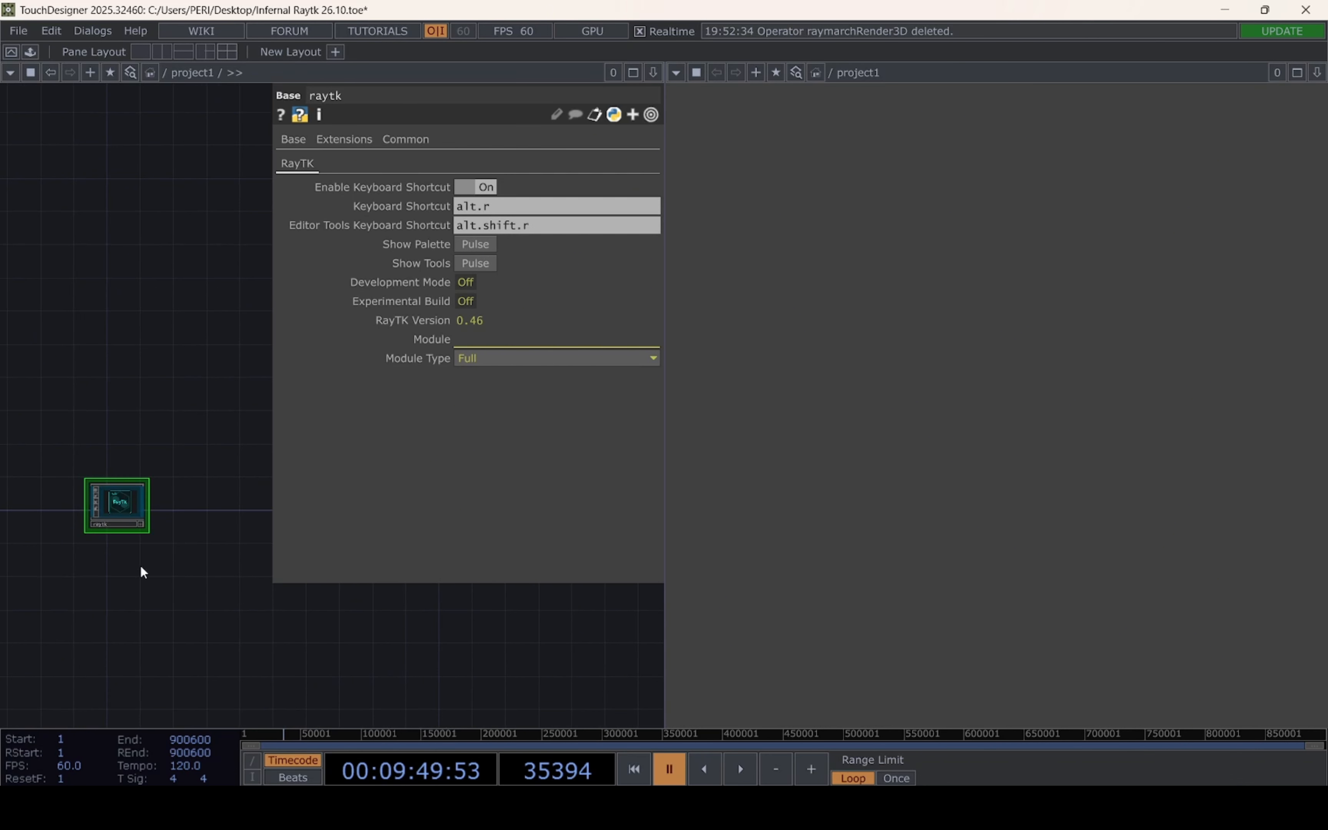
Find raymarchRender3D in the RayTK palette by searching "ray" and place it in the network below the raytk component
scroll(120, 561, up, 3)
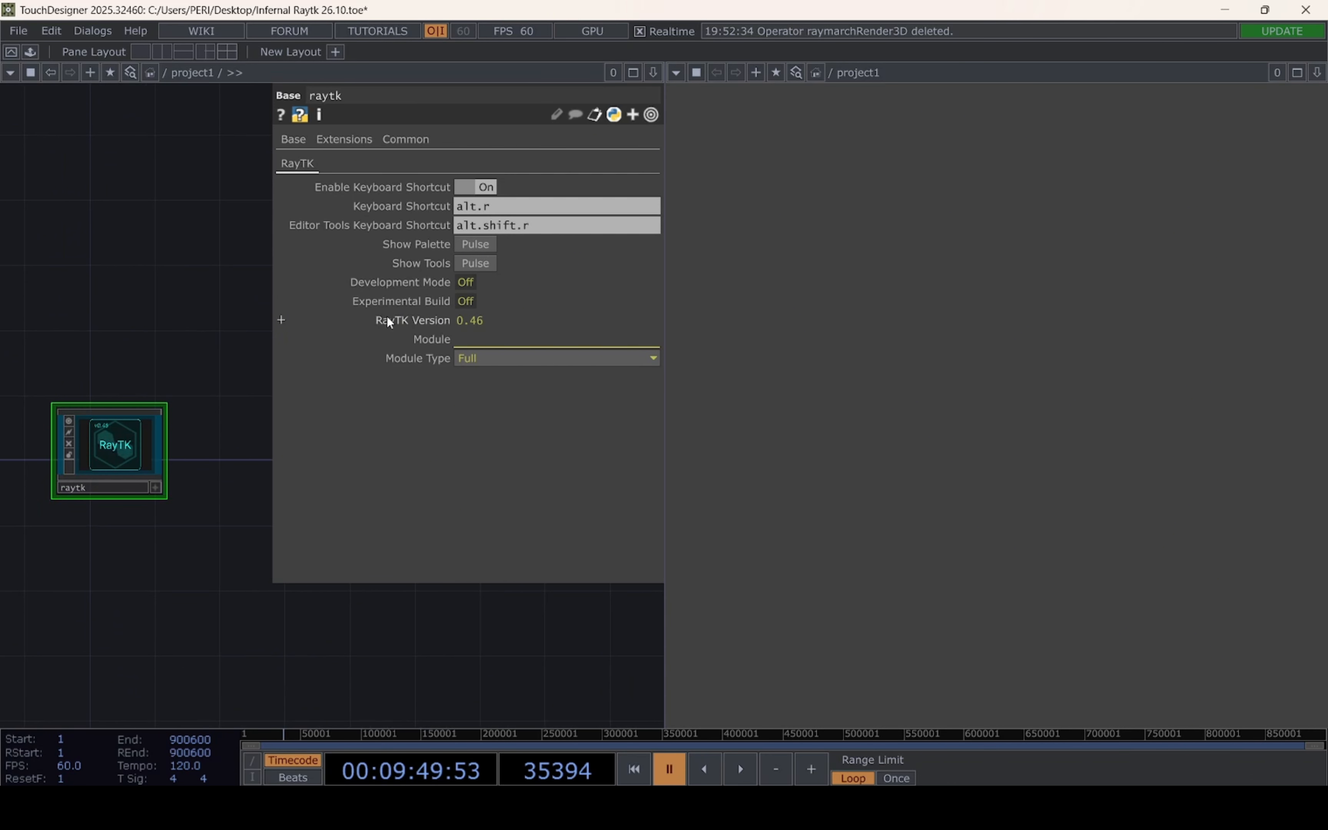
click(490, 245)
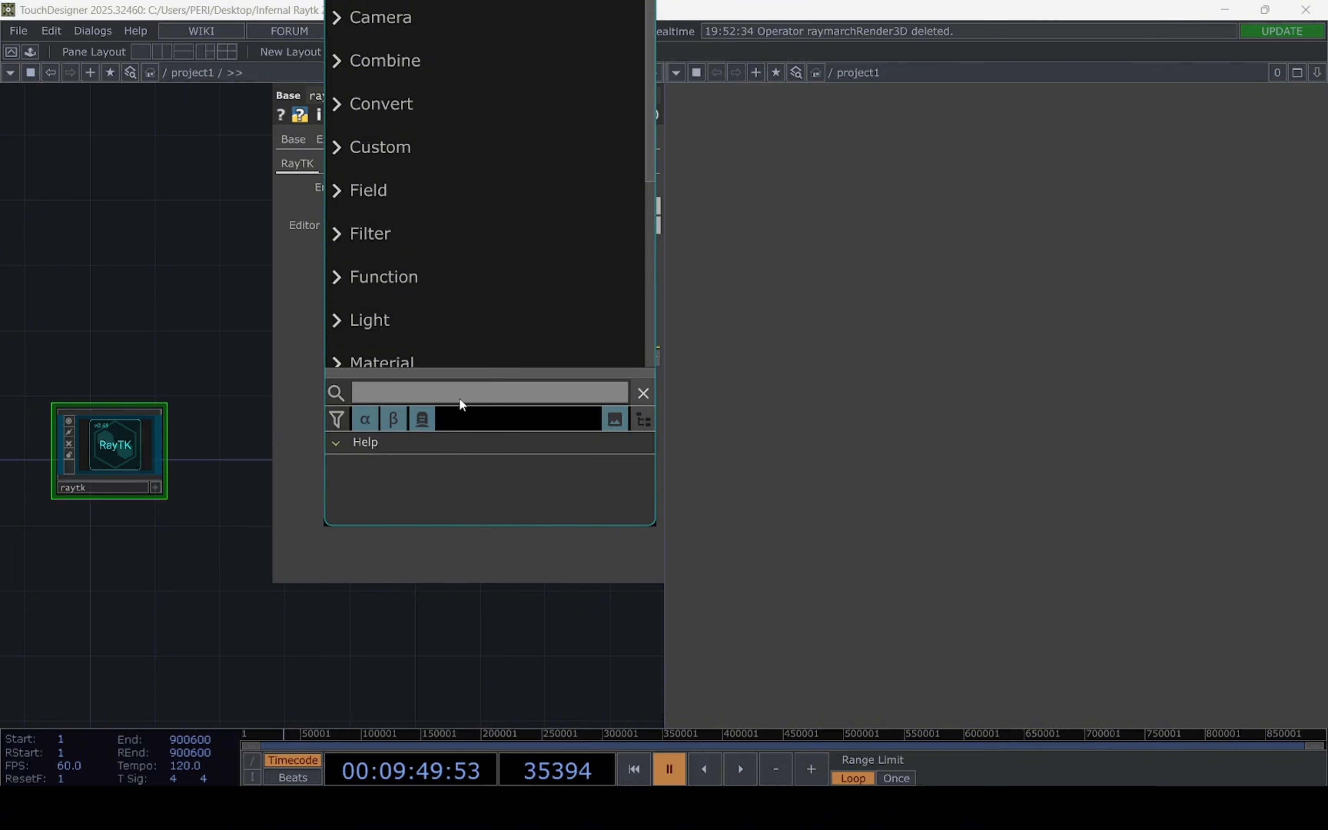
text(ray)
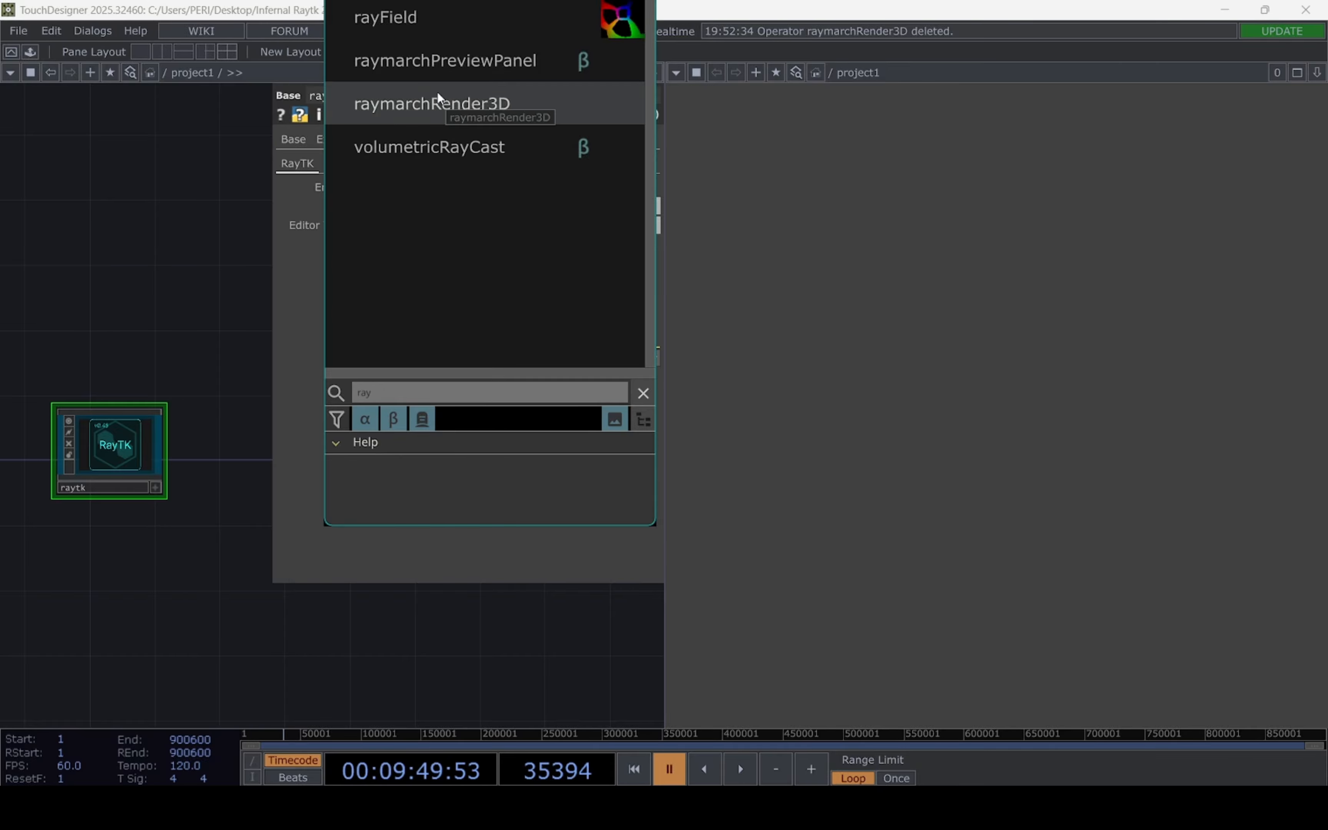
click(436, 104)
click(507, 632)
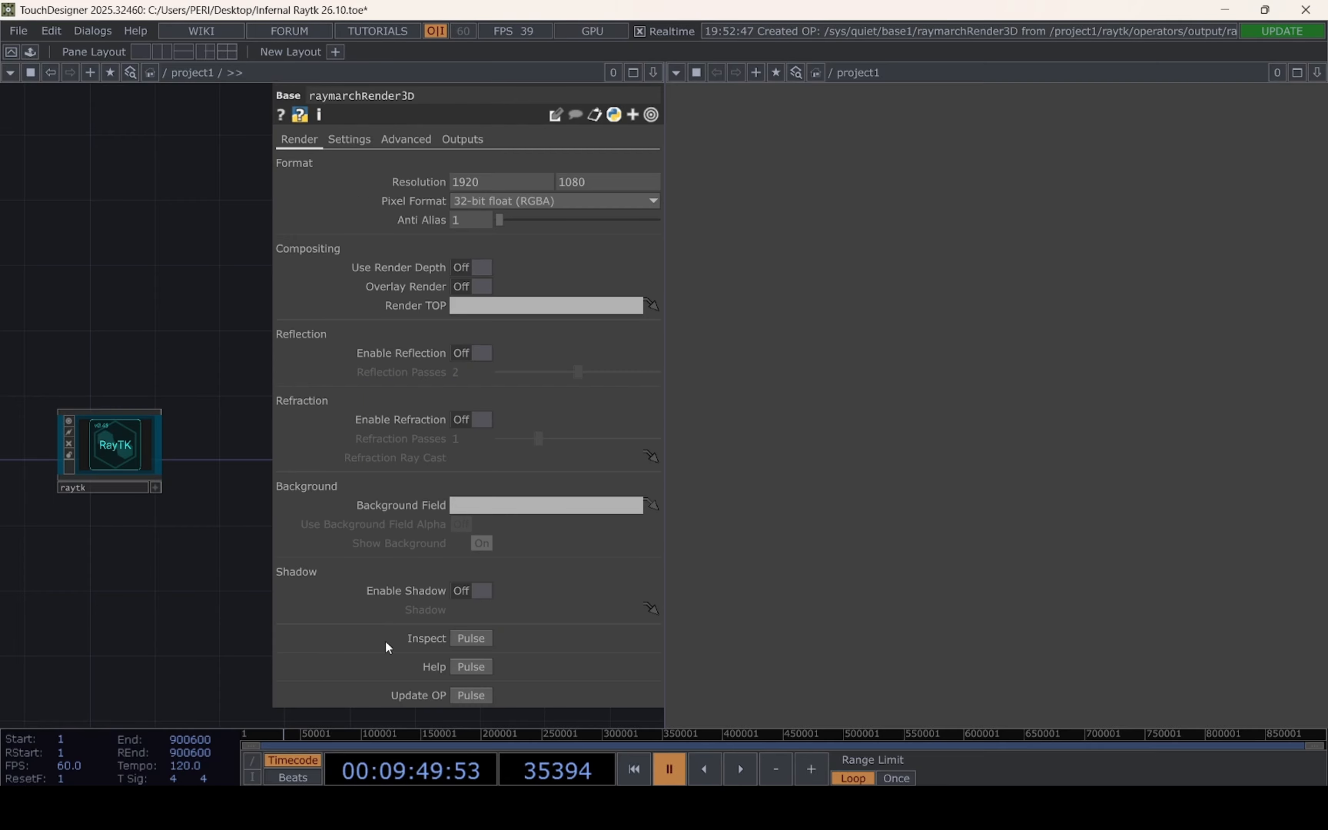
drag(137, 546, 48, 510)
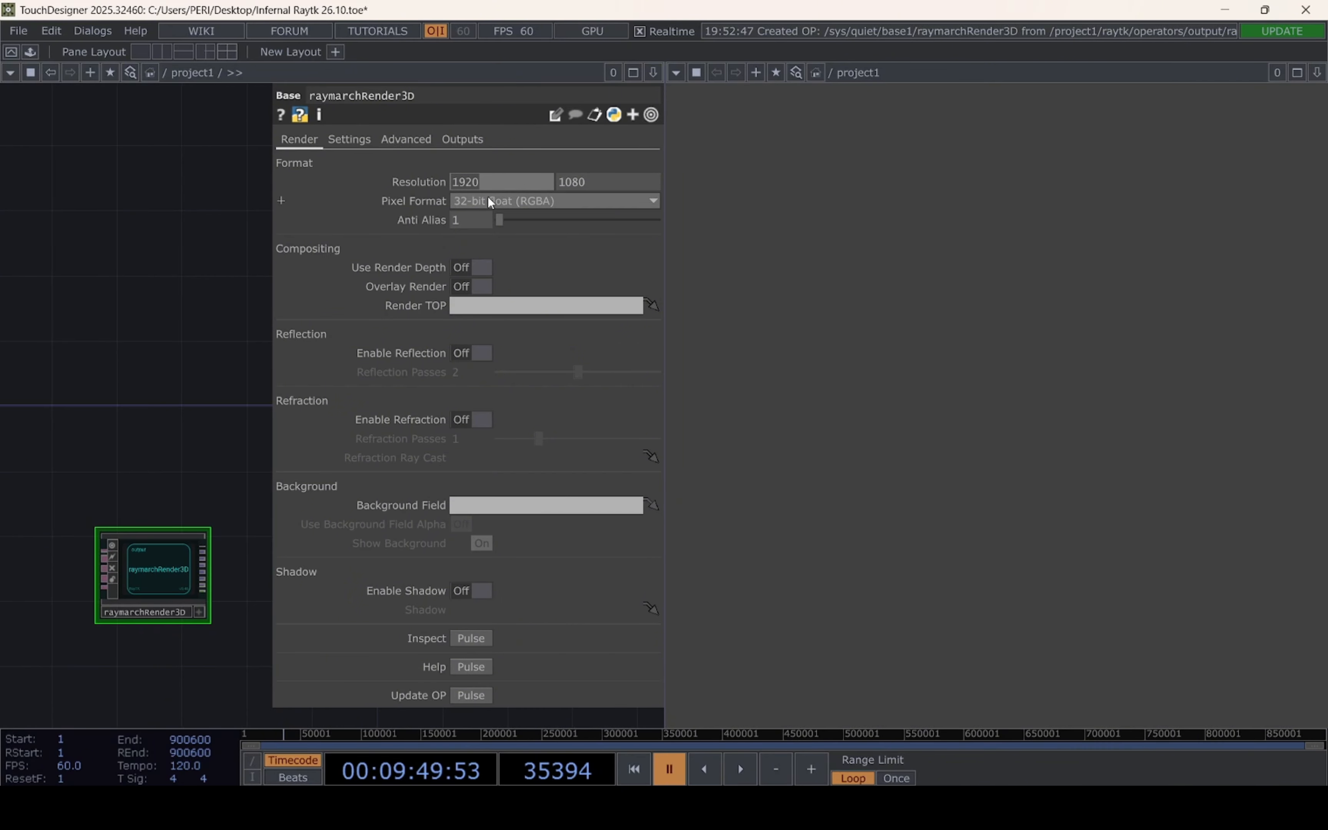
Set the raymarchRender3D resolution to 1280 by 720 and its pixel format to 8-bit fixed (RGBA)
text(1280)
key(Tab)
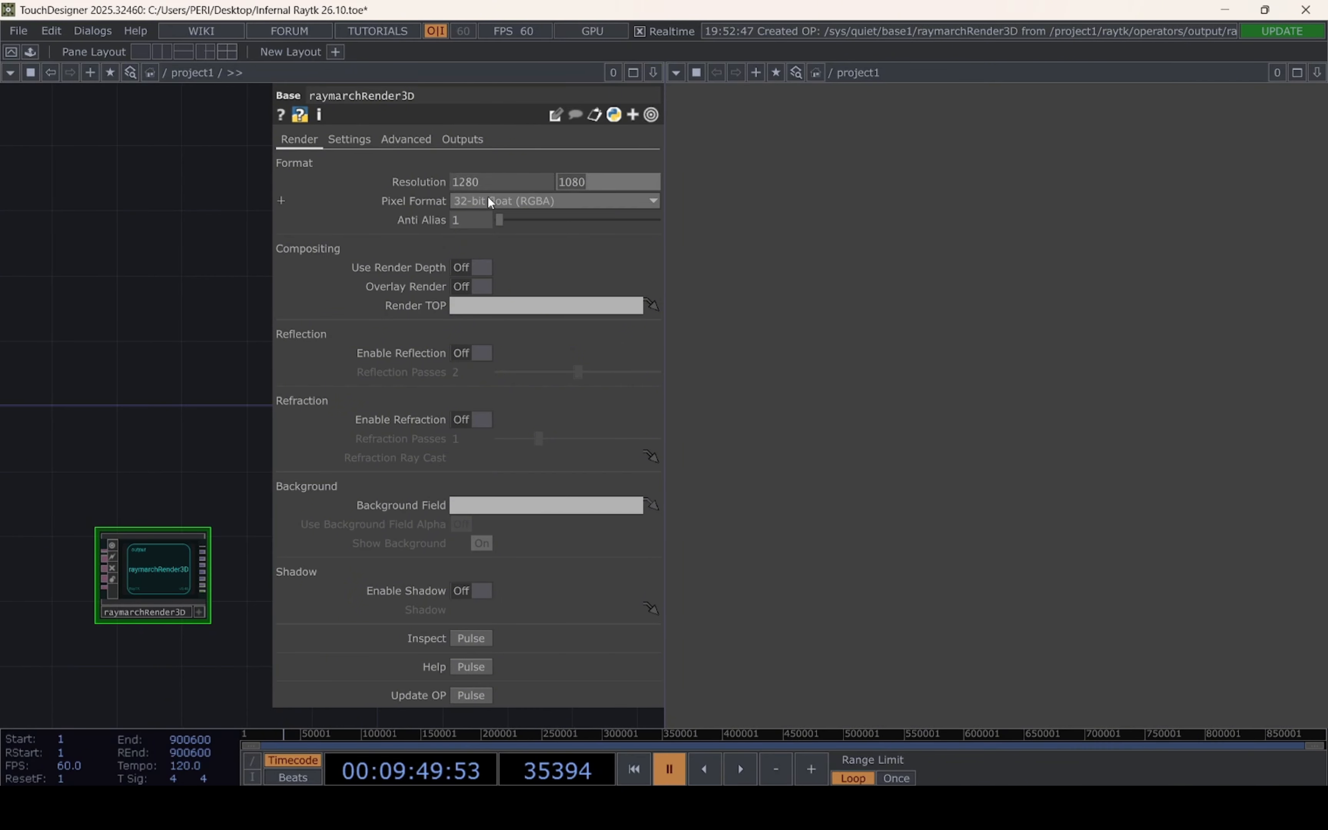
text(78)
text(20)
key(BackSpace)
key(BackSpace)
key(BackSpace)
text(20)
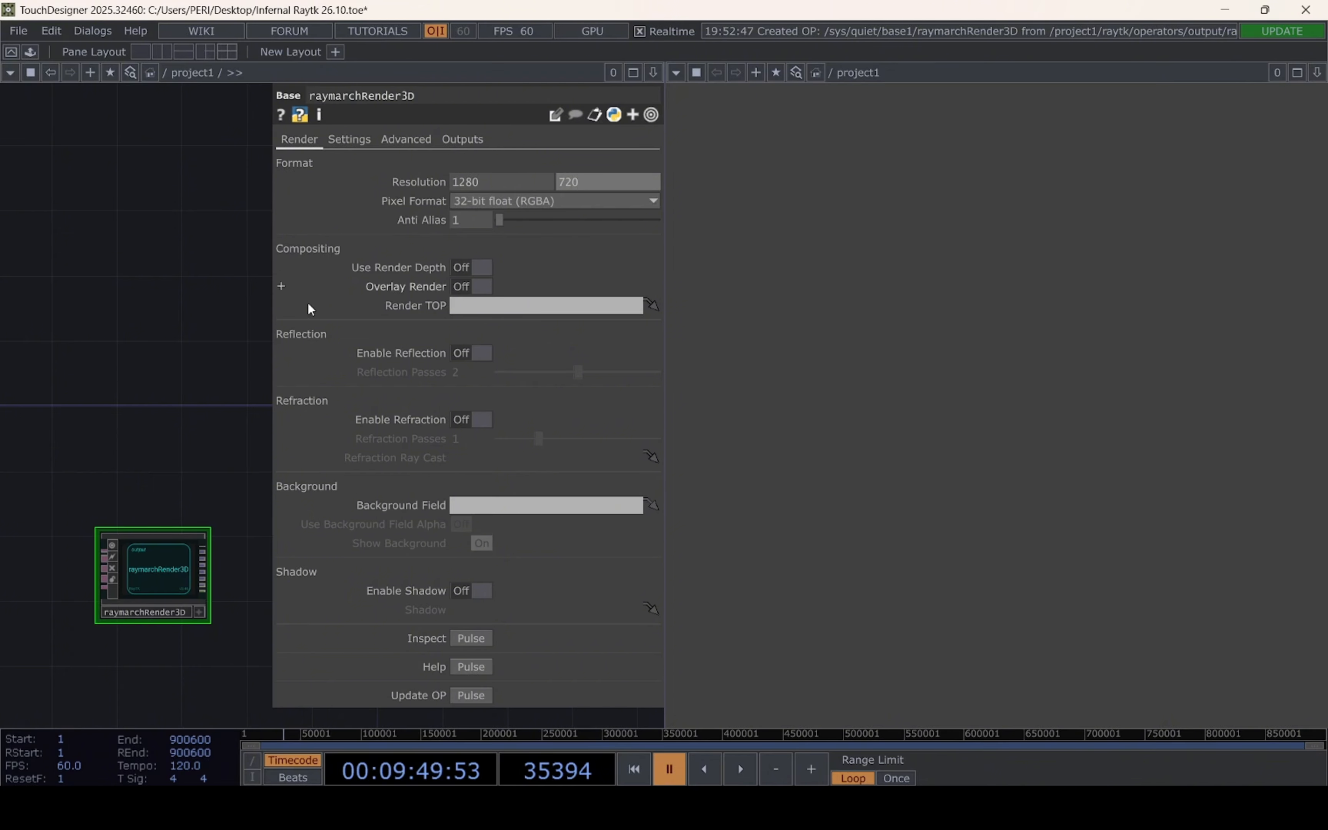
click(137, 343)
click(557, 199)
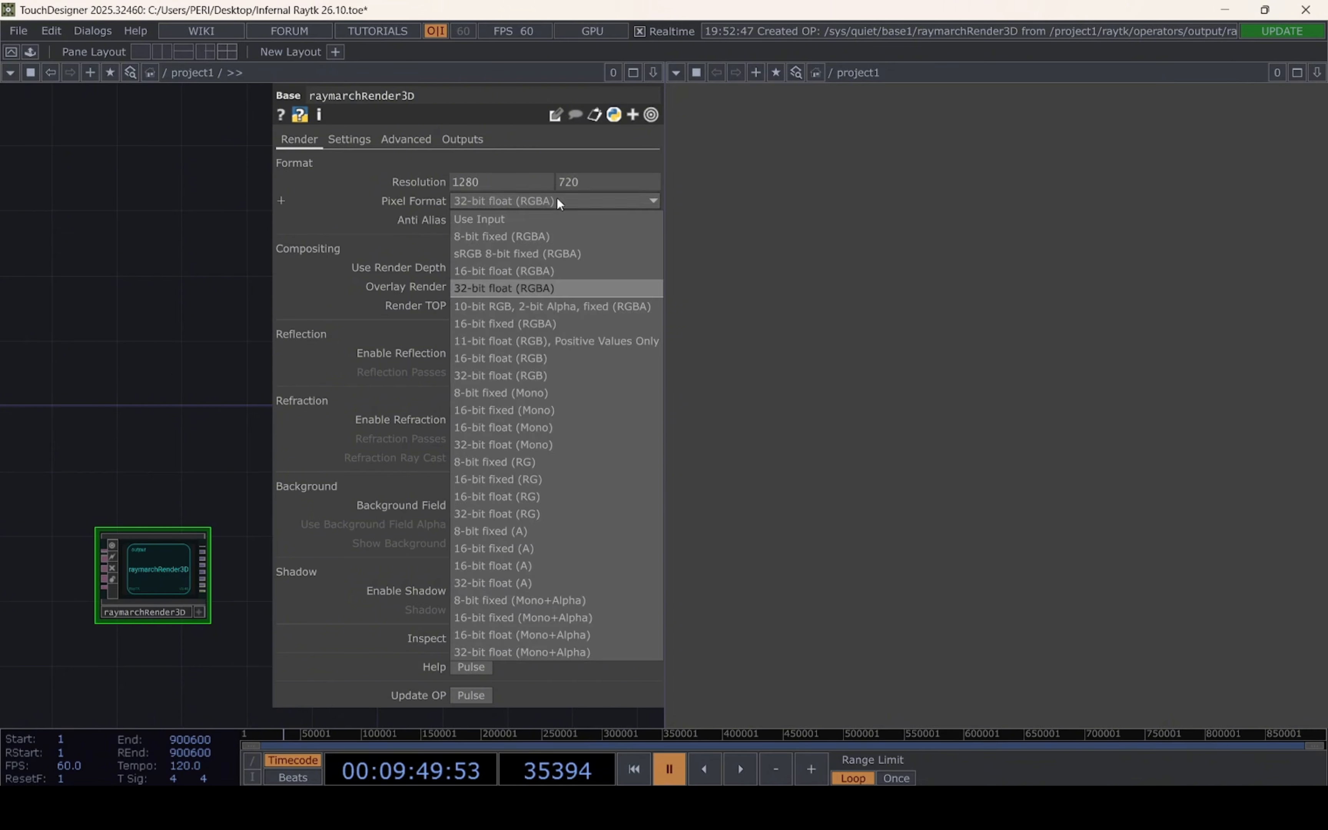
click(516, 237)
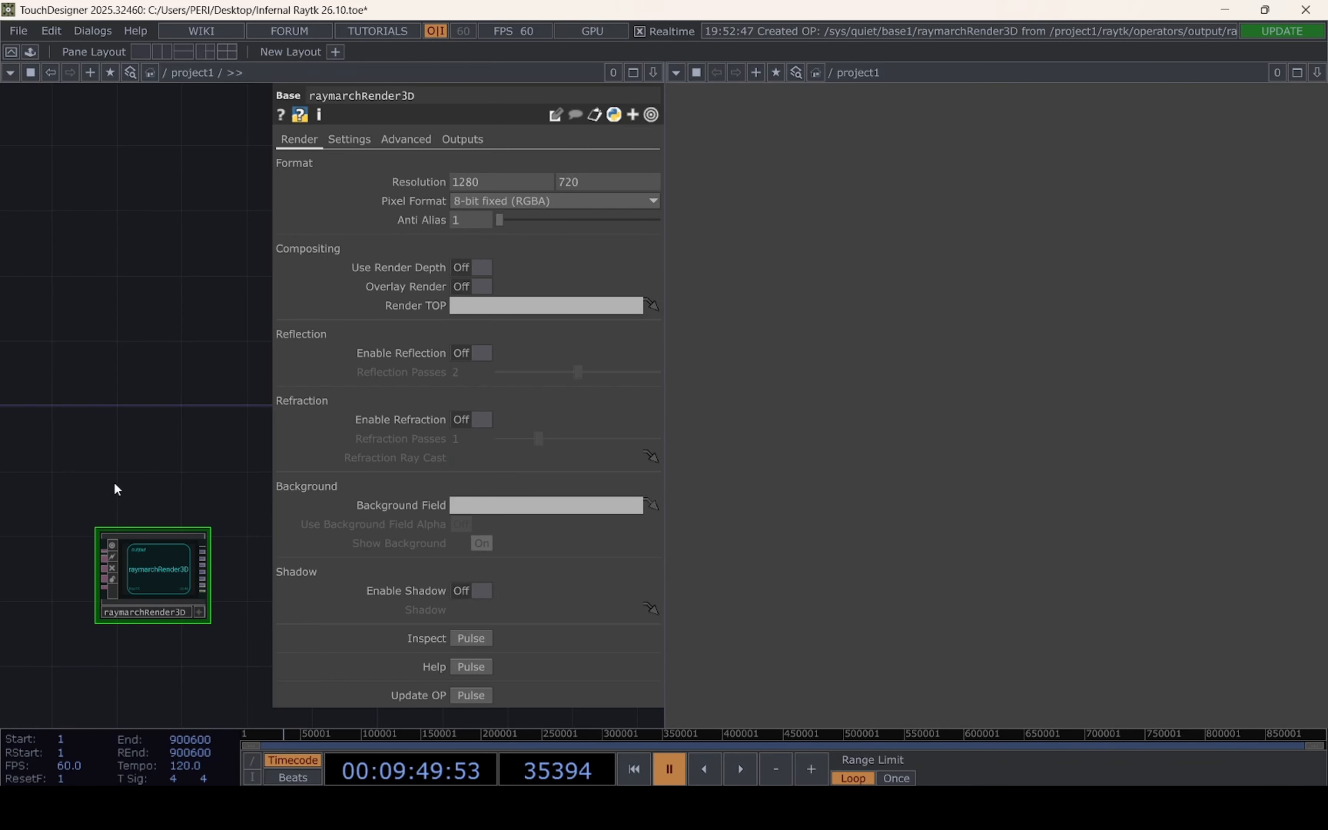
Add a Null TOP fed by the first output of raymarchRender3D and place it beside the render operator
drag(141, 435, 74, 294)
drag(167, 542, 216, 526)
scroll(121, 518, up, 3)
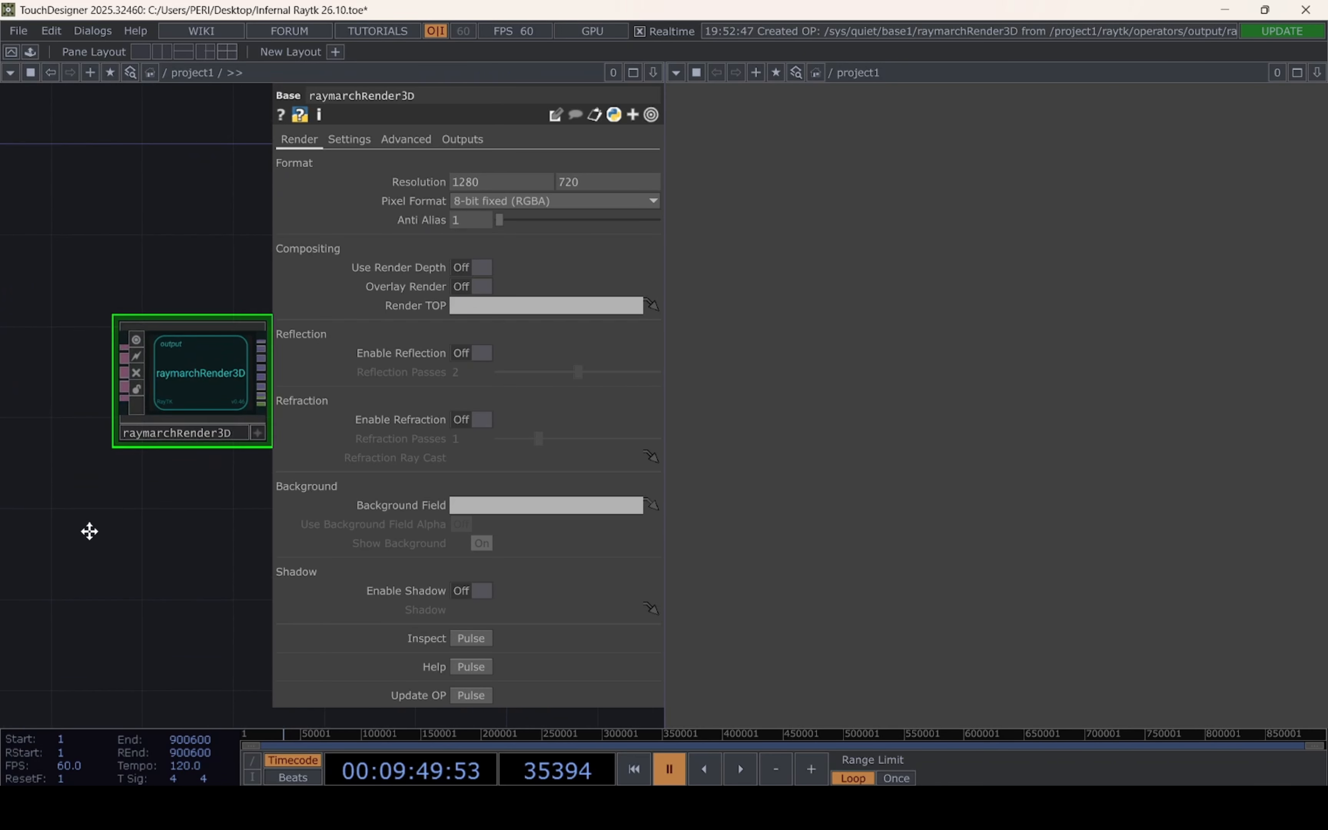
right_click(156, 358)
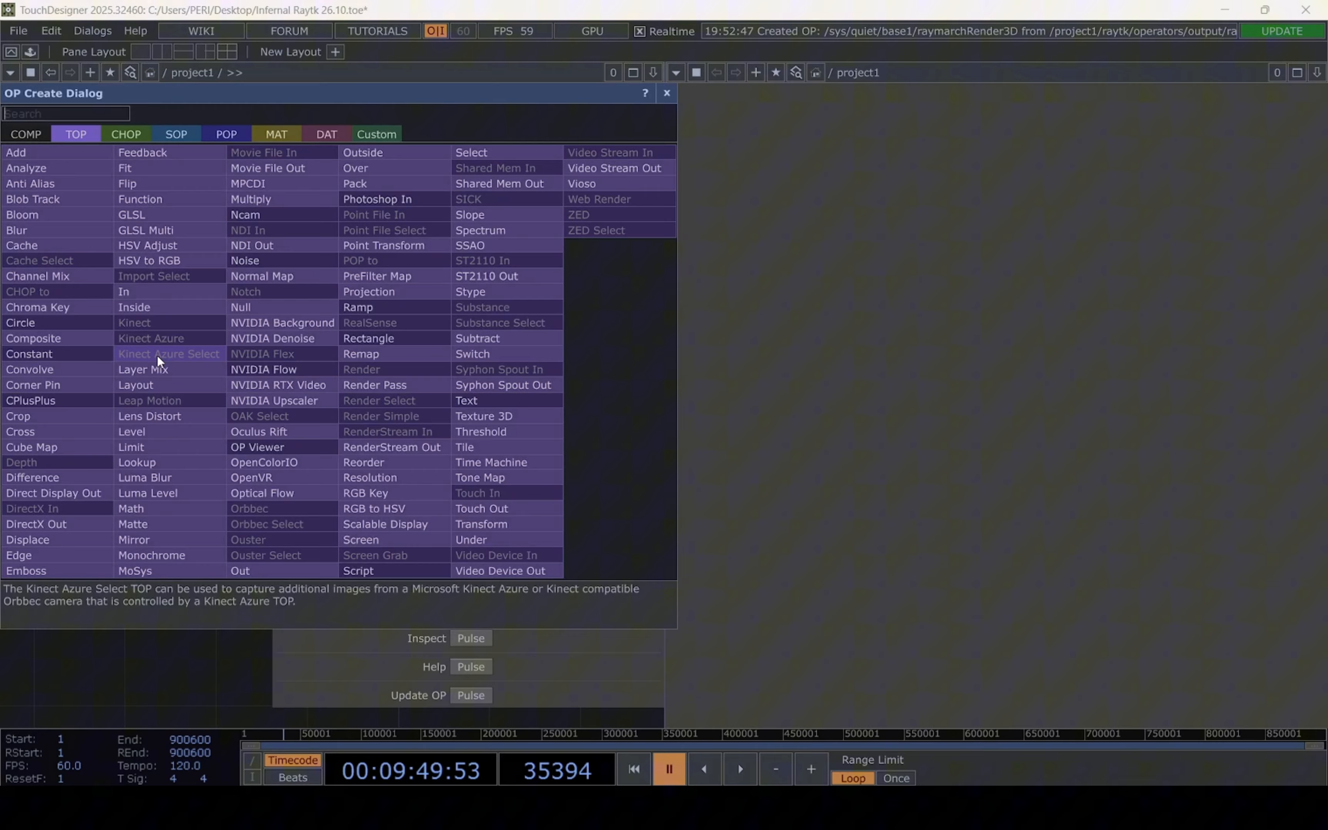
click(246, 303)
click(252, 390)
drag(254, 562, 359, 653)
drag(343, 500, 477, 475)
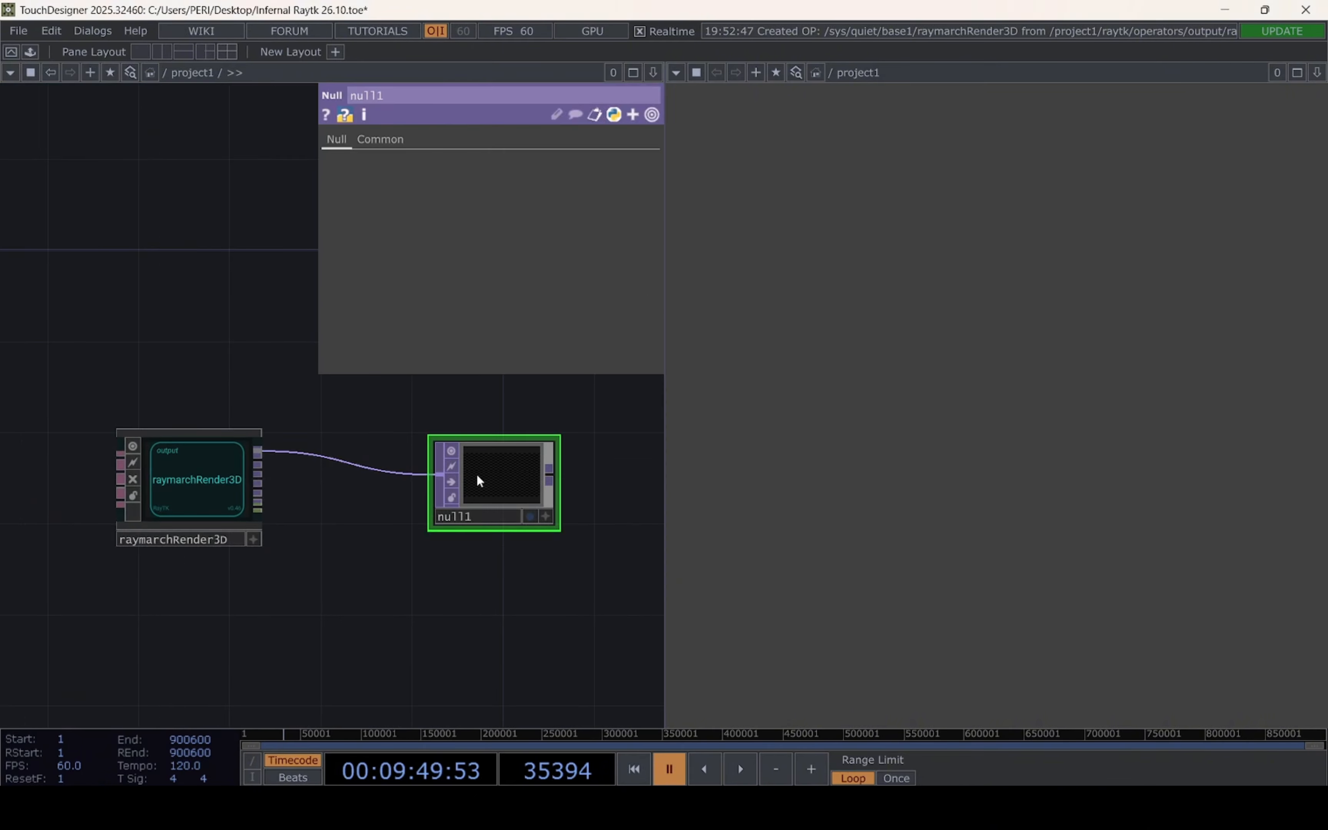
Examine the input connectors of the raymarchRender3D operator
drag(401, 603, 551, 604)
drag(324, 615, 477, 599)
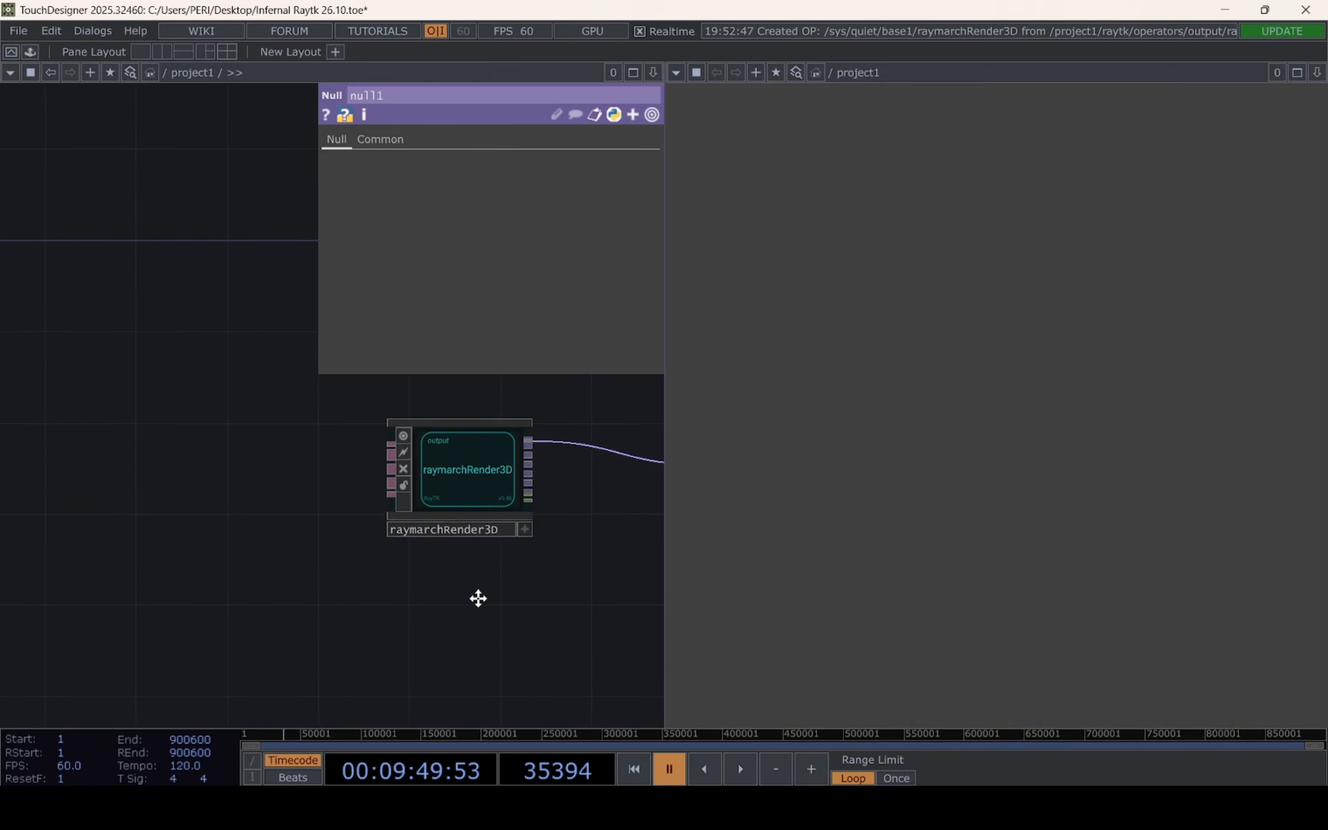
scroll(373, 590, down, 5)
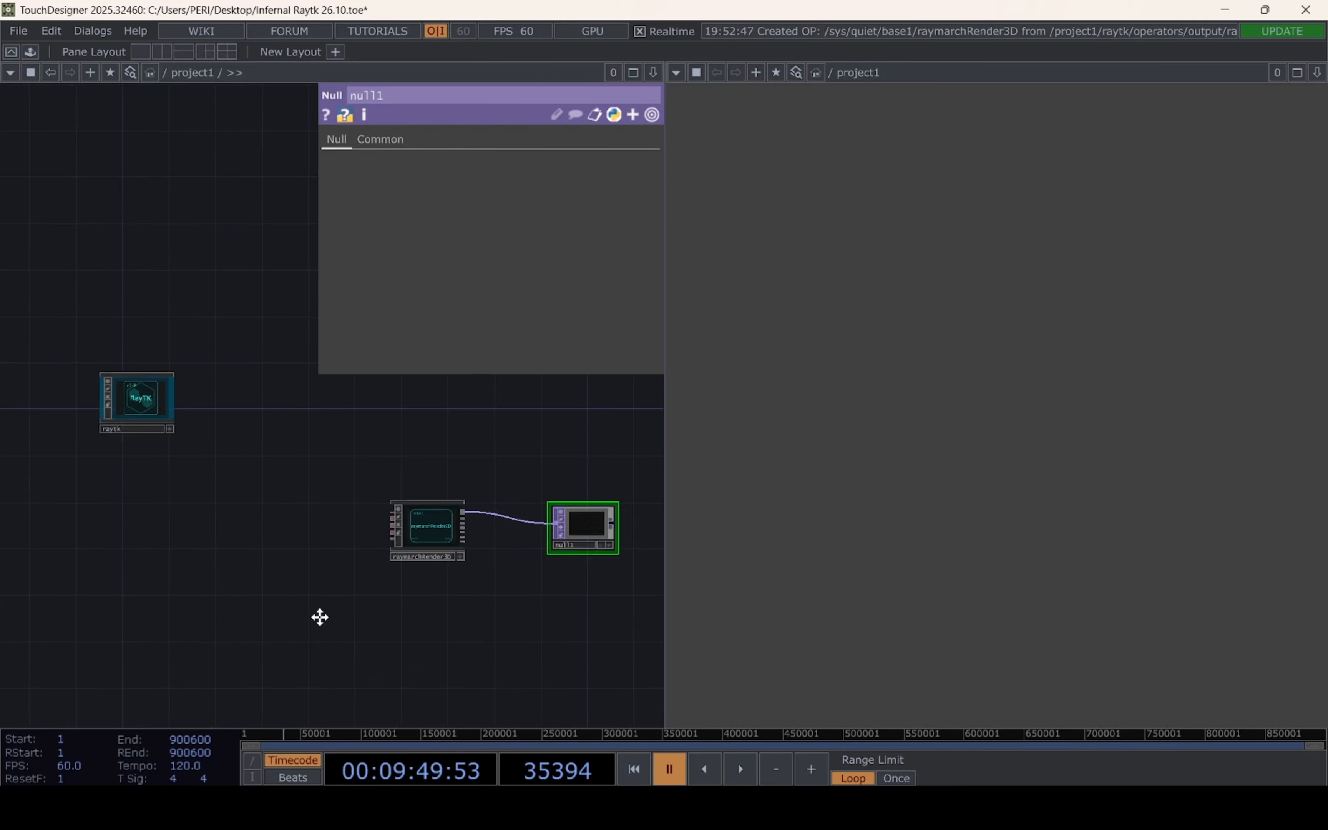
drag(320, 616, 386, 614)
scroll(406, 538, up, 5)
drag(427, 545, 210, 540)
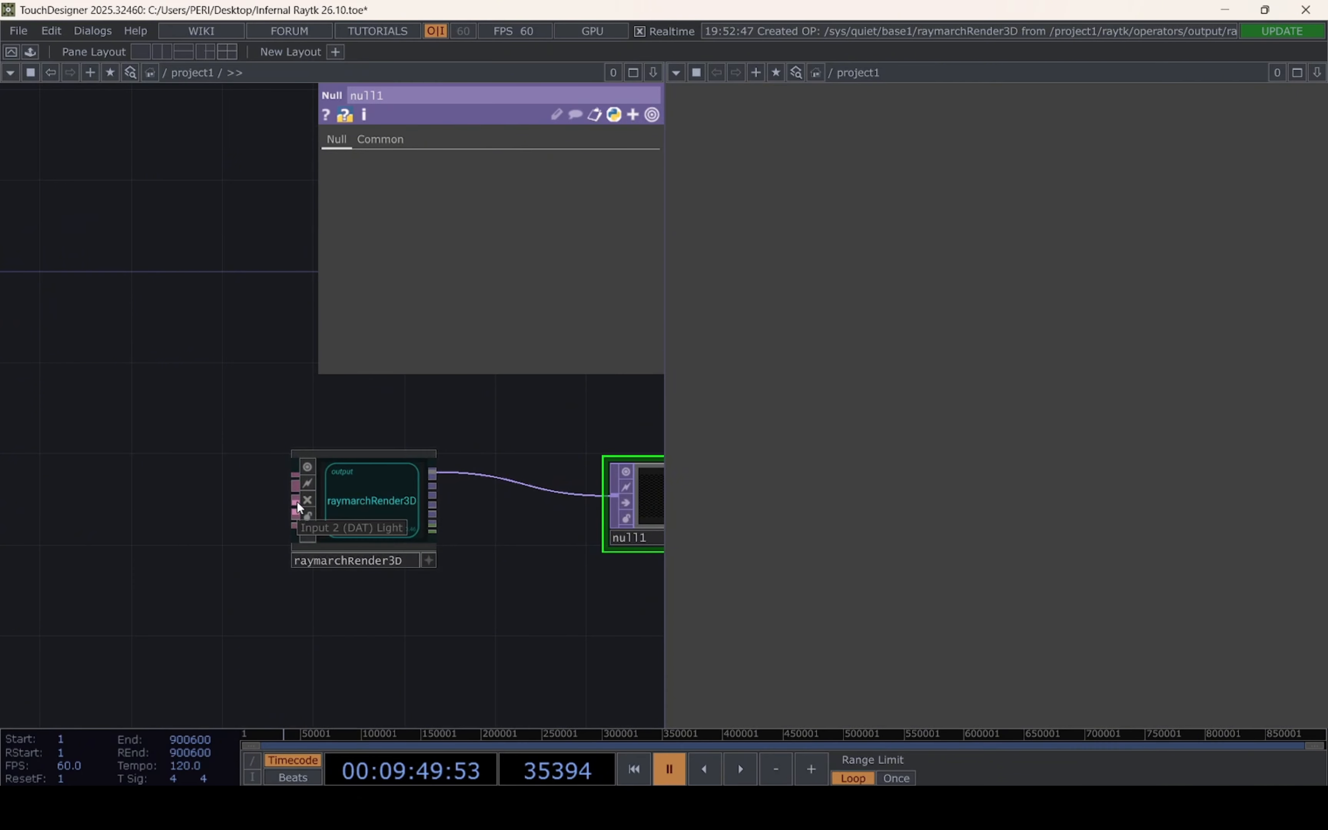
Find lookAtCamera in the RayTK palette by searching "looka" and place it in the network
drag(250, 381, 414, 389)
scroll(414, 389, down, 5)
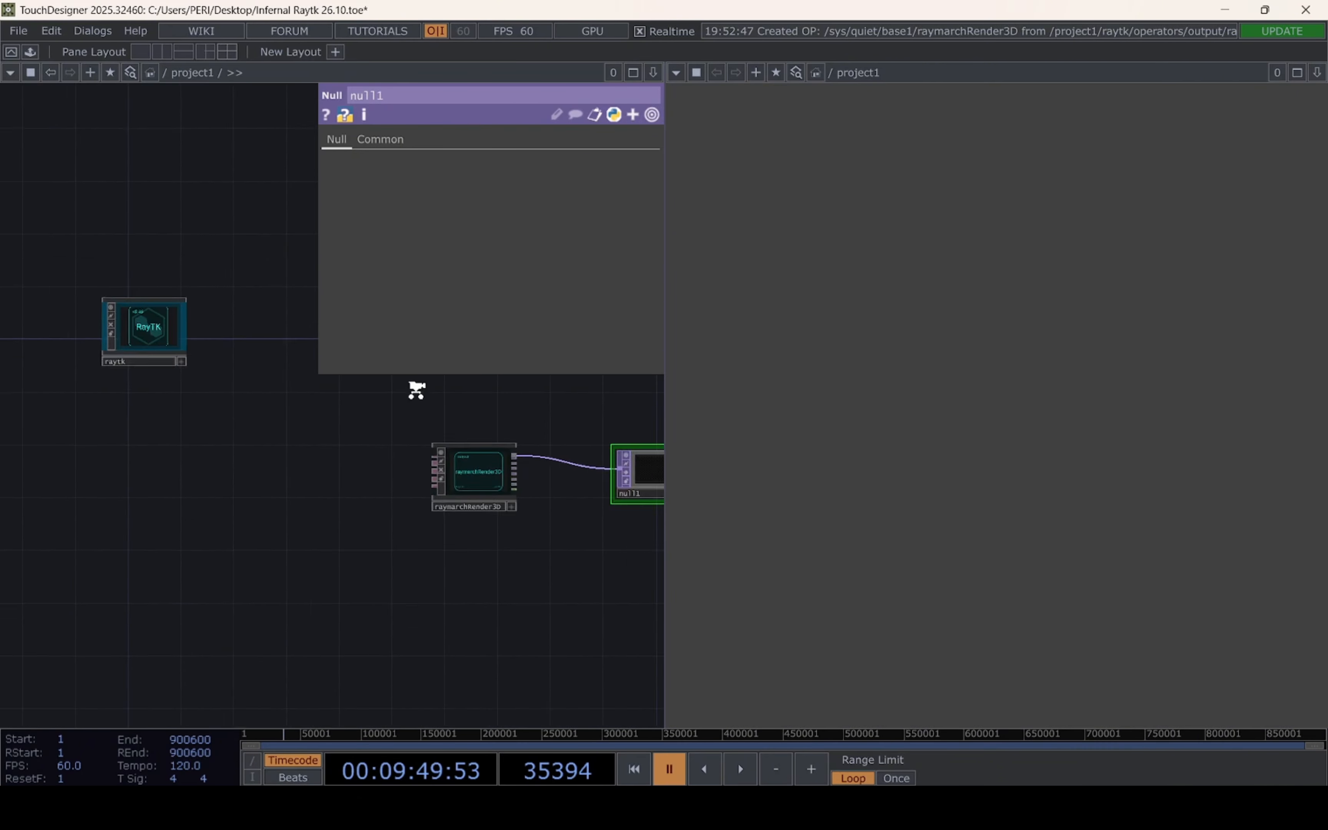
drag(314, 404, 386, 397)
scroll(378, 395, up, 3)
click(159, 292)
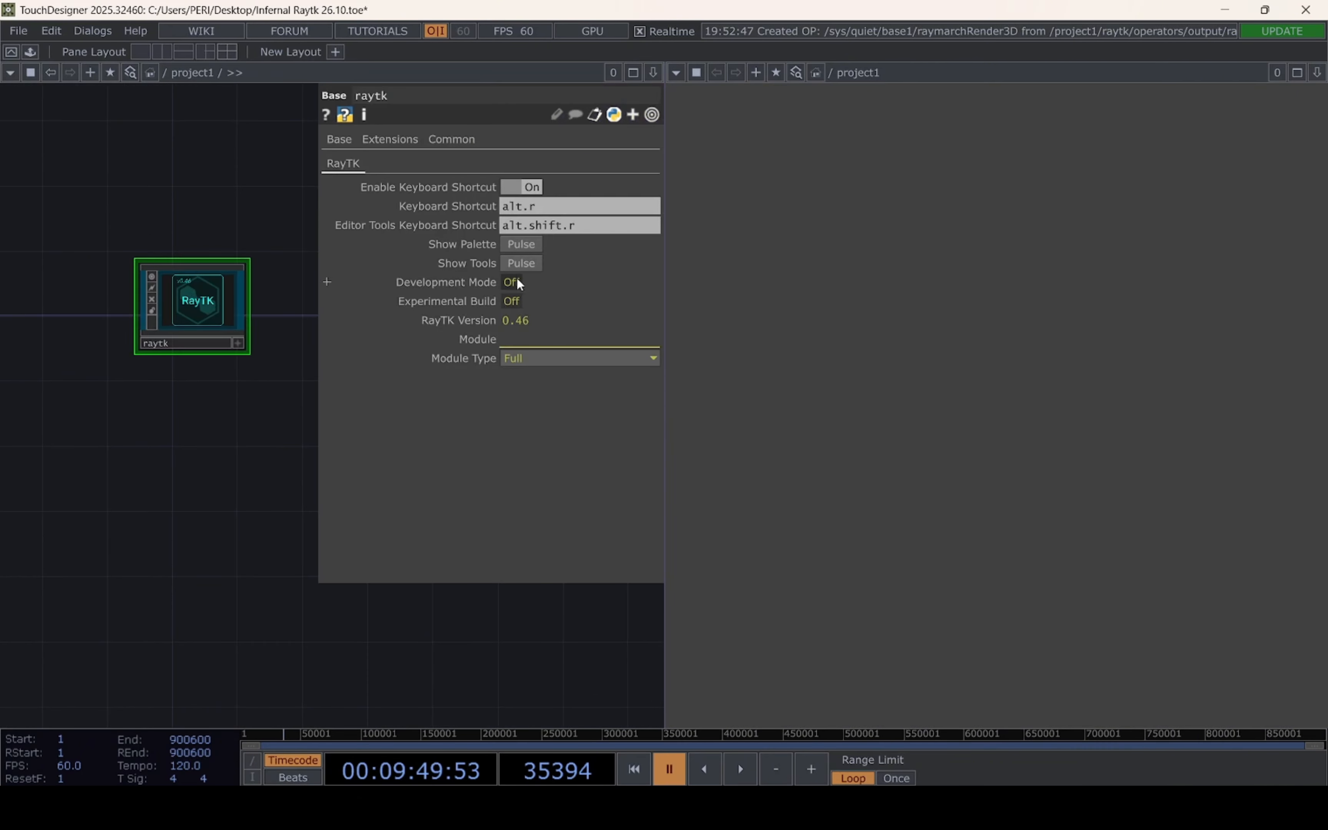
click(525, 246)
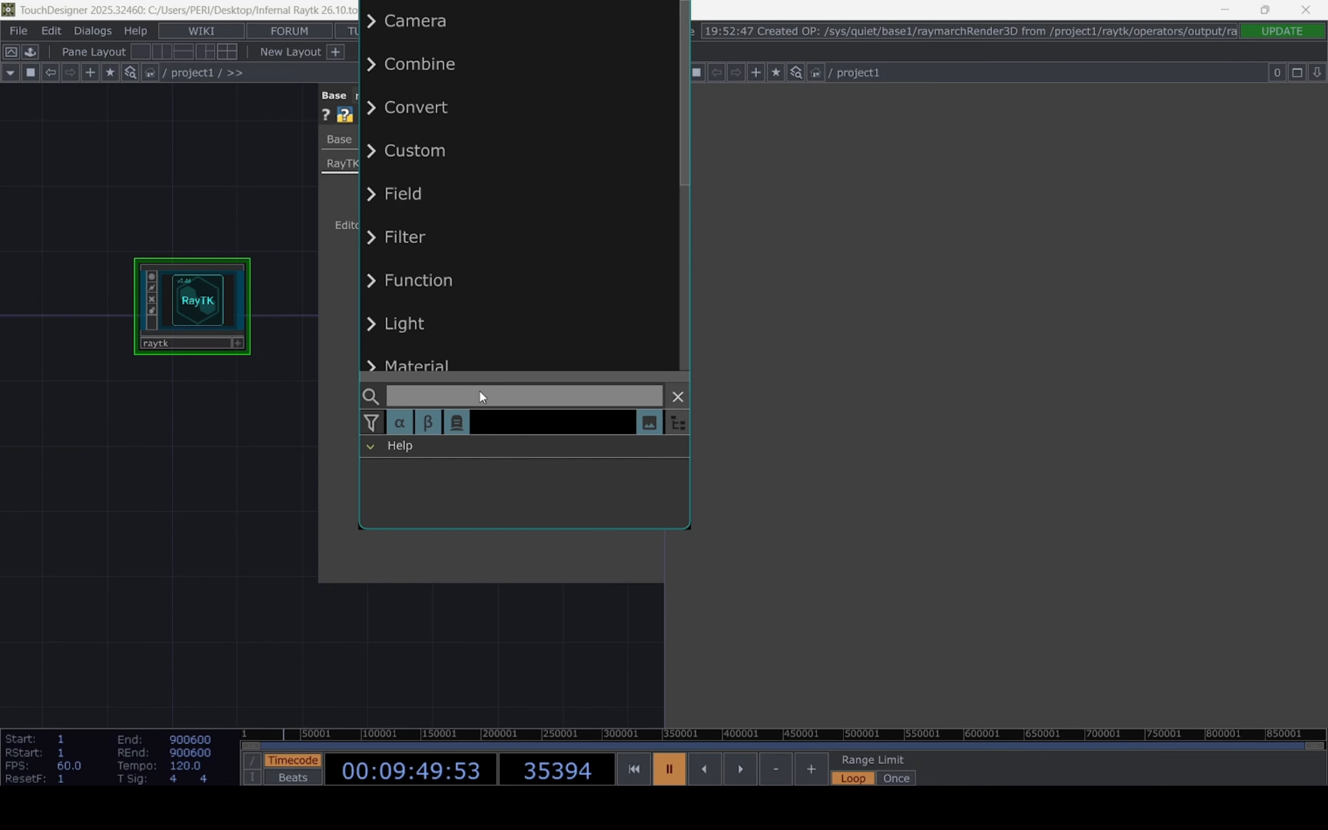
text(lookj)
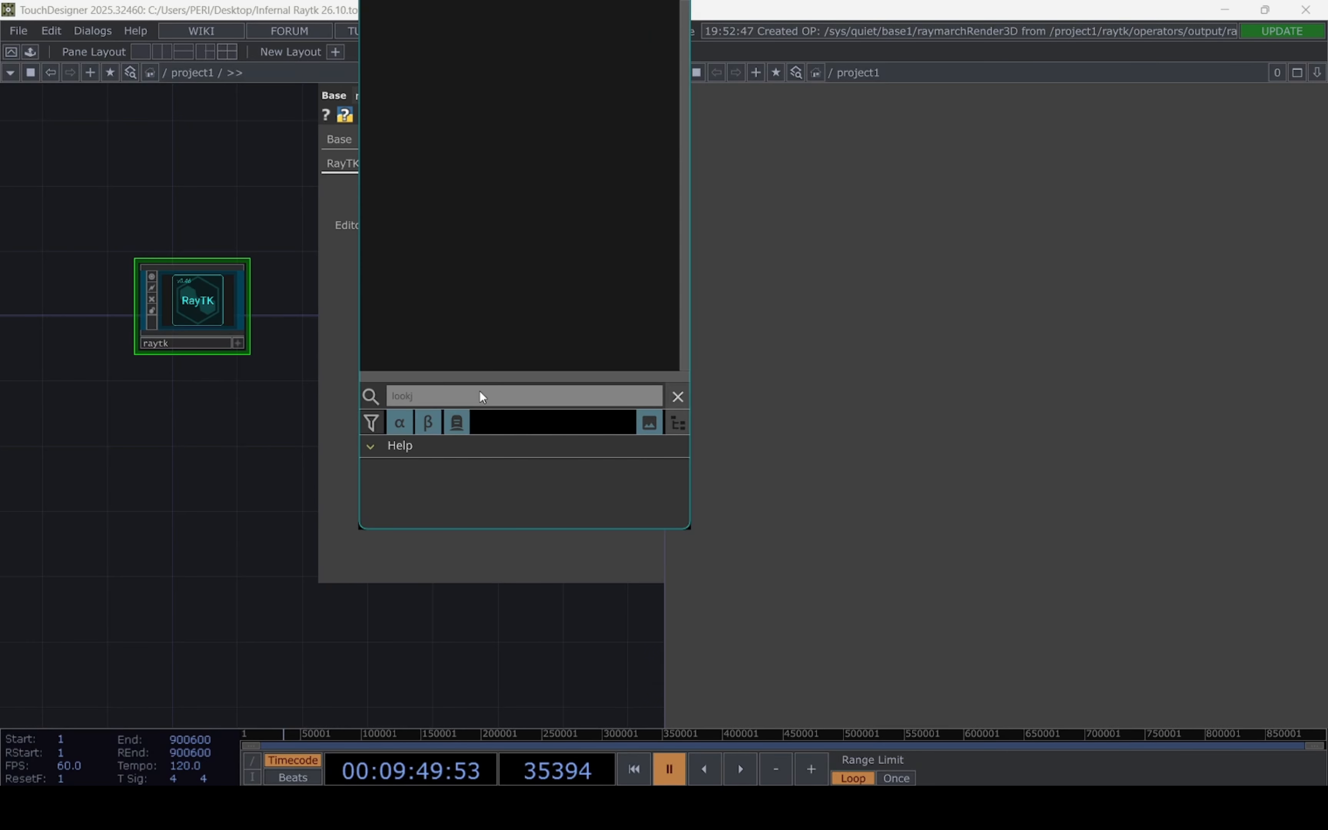
key(BackSpace)
text(a)
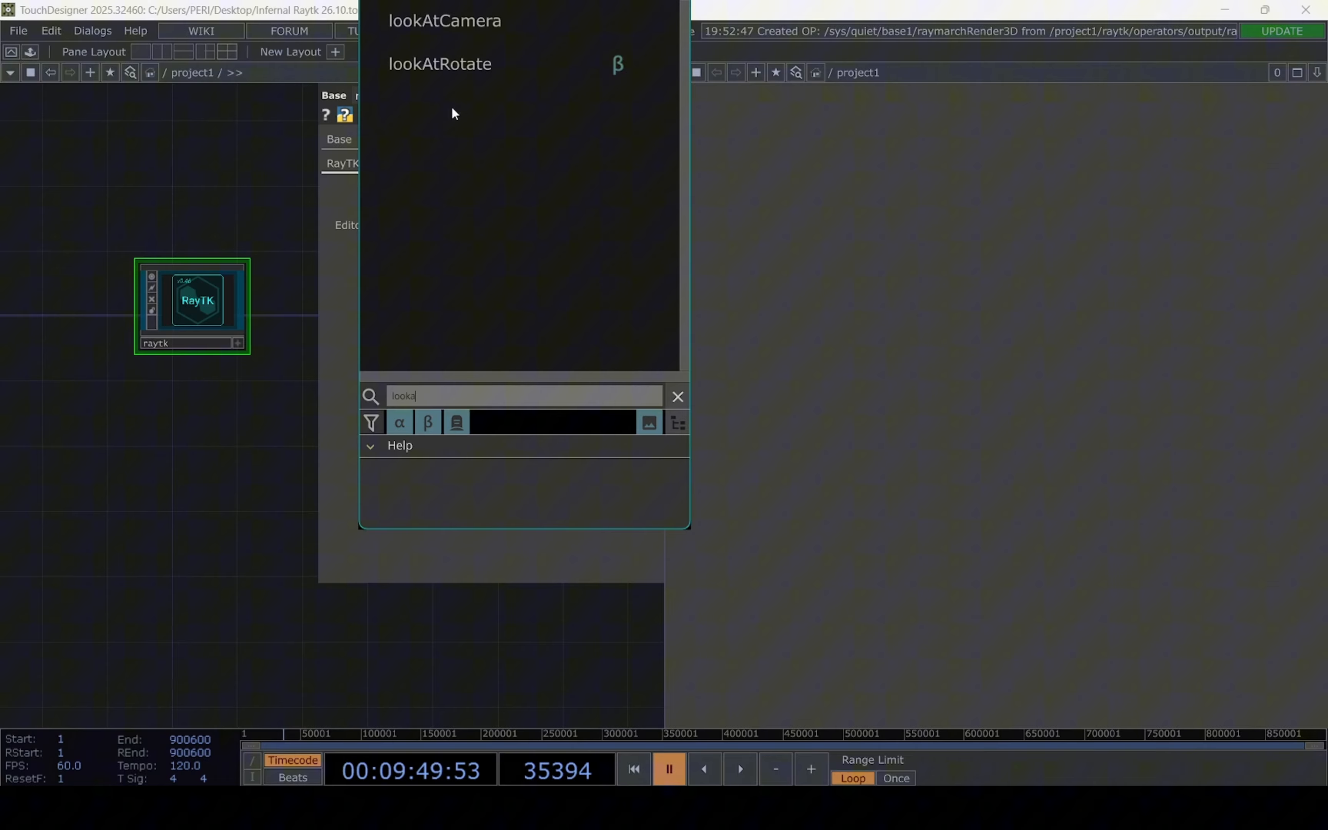
click(485, 23)
click(247, 479)
Connect the lookAtCamera operator to the camera input of raymarchRender3D and move it directly above the render operator
drag(398, 646, 199, 605)
drag(89, 451, 284, 548)
scroll(351, 456, up, 2)
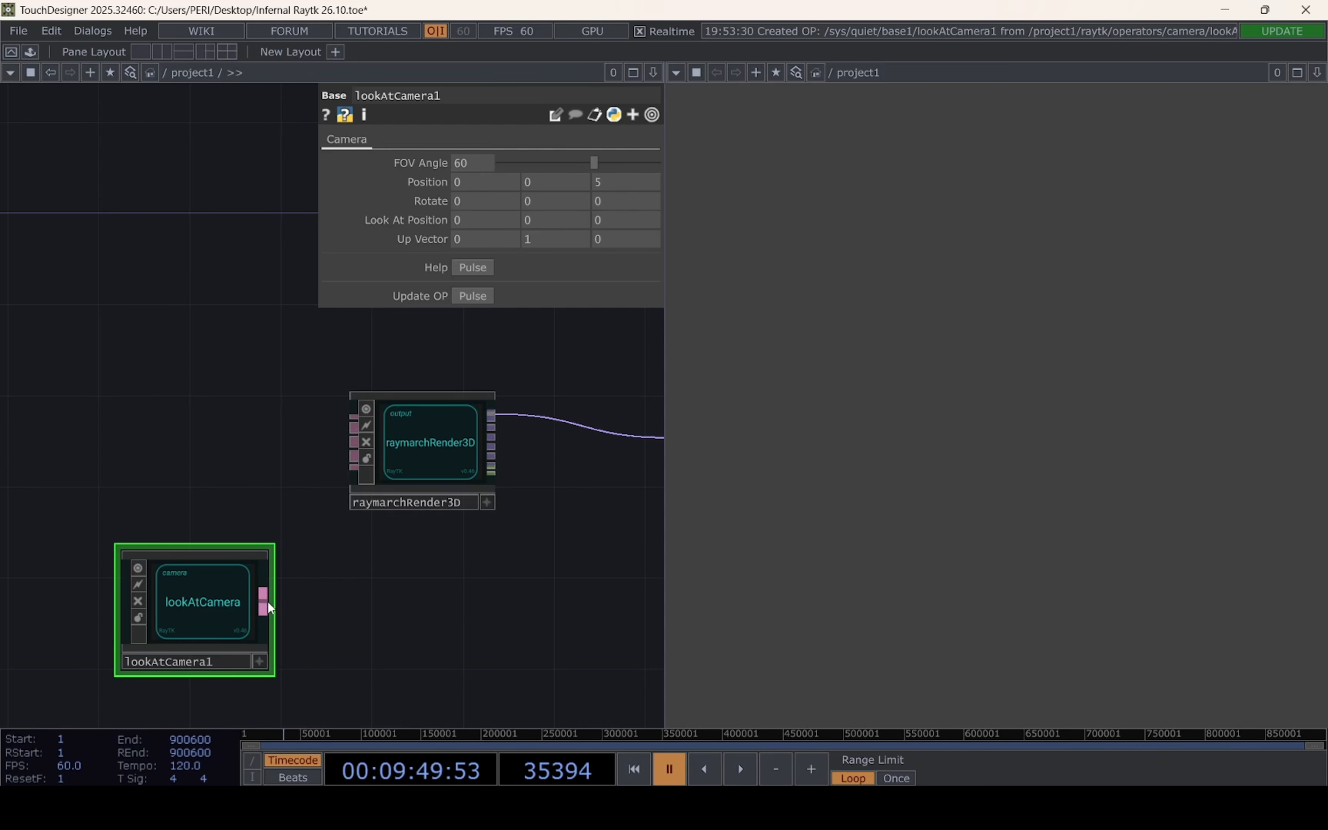
drag(268, 602, 335, 434)
scroll(403, 604, down, 3)
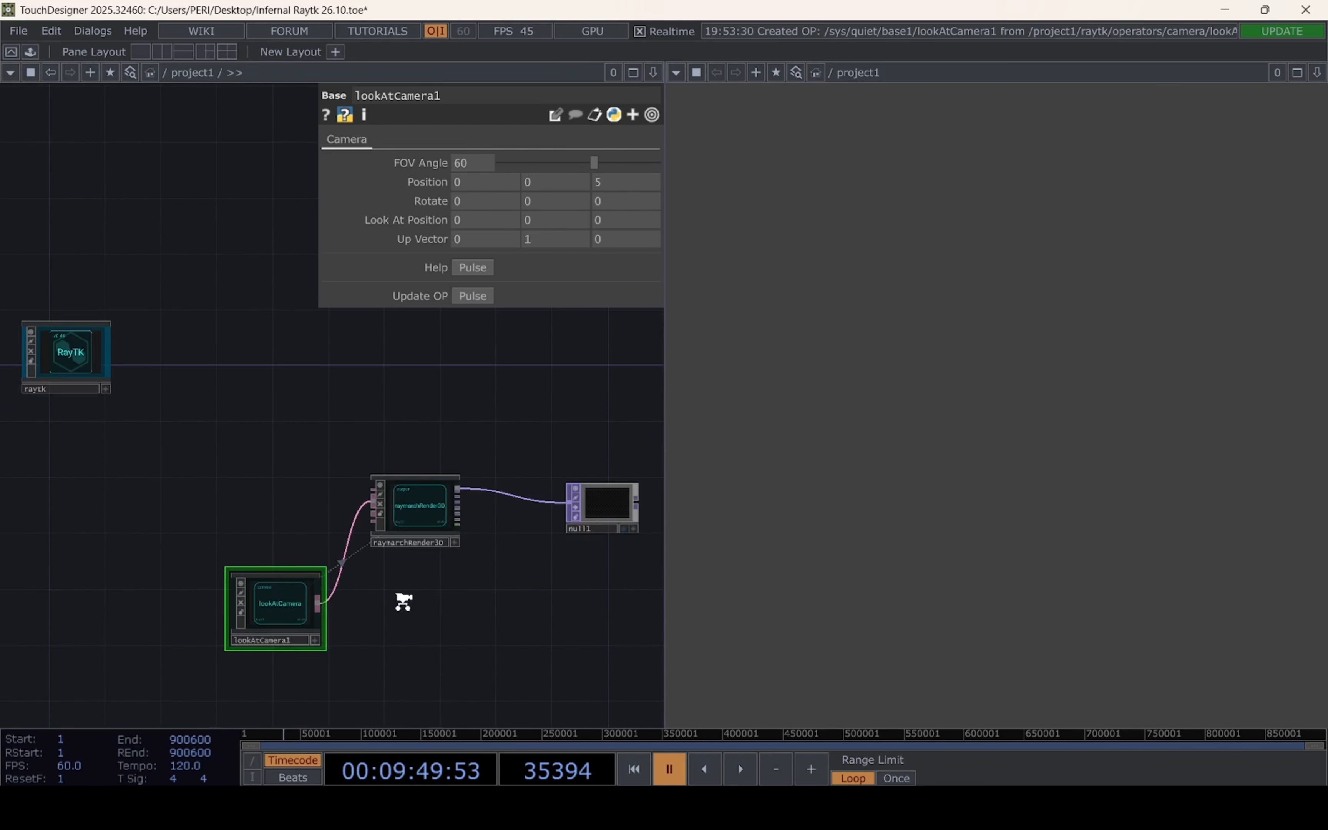
scroll(403, 603, down, 2)
drag(315, 615, 399, 457)
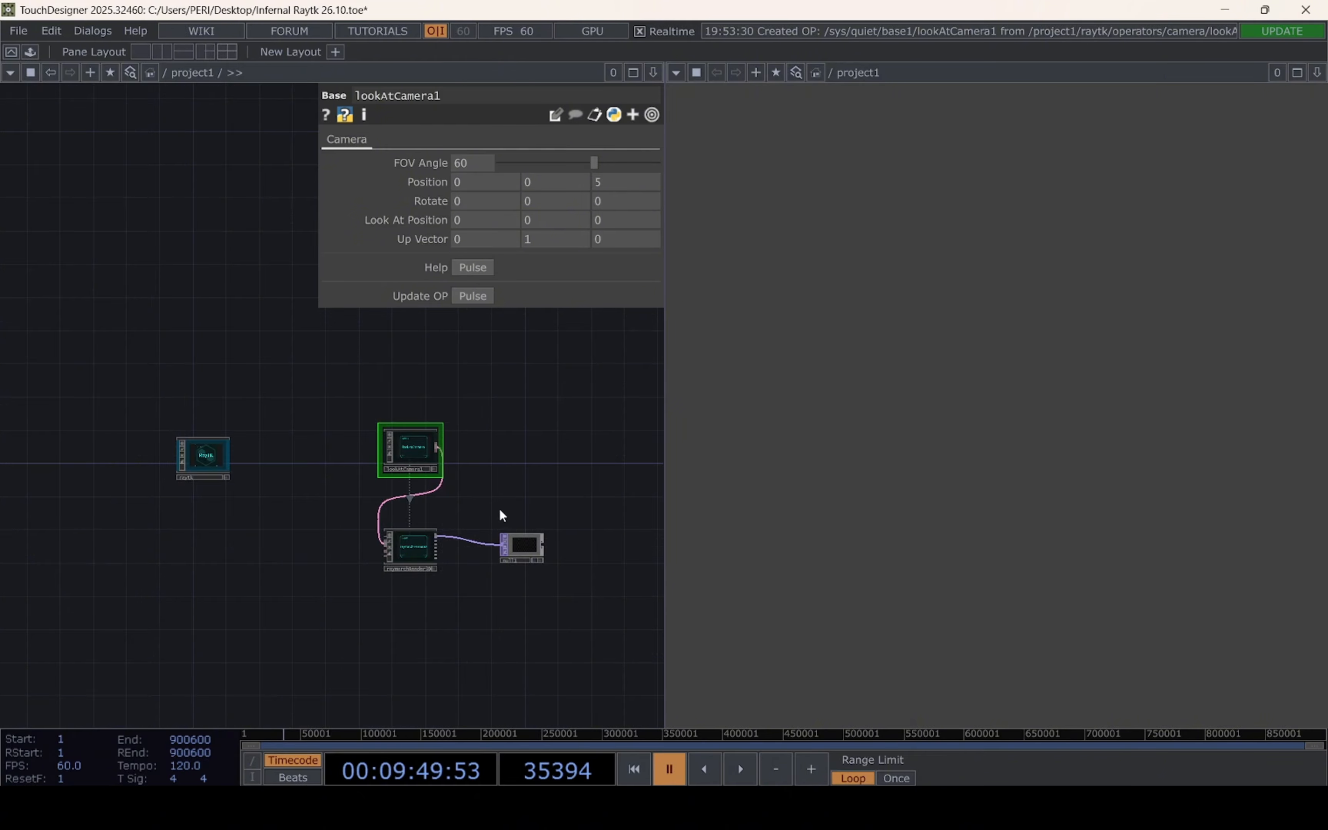
drag(499, 508, 404, 451)
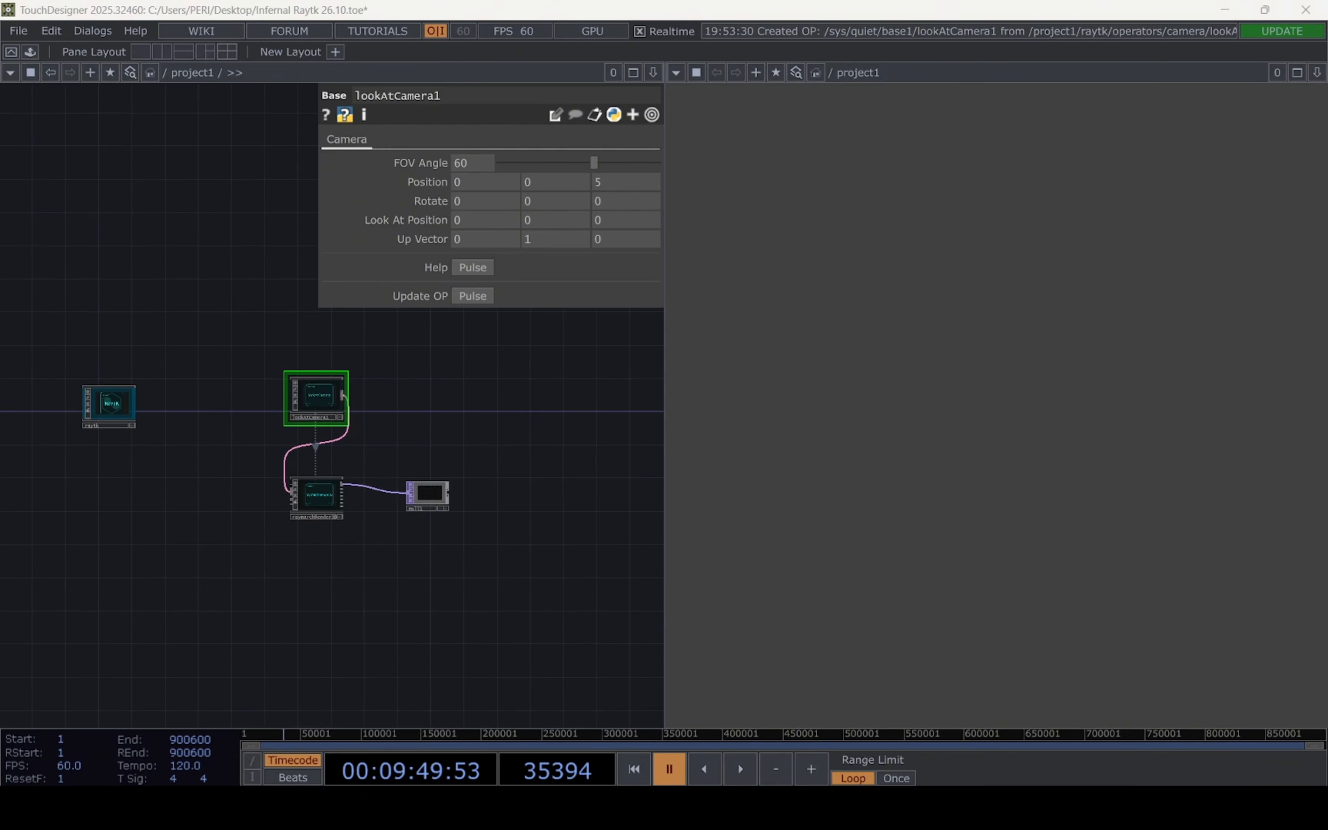
Set the lookAtCamera's FOV Angle to 85.3 and its Z position to 7.9
scroll(288, 557, up, 2)
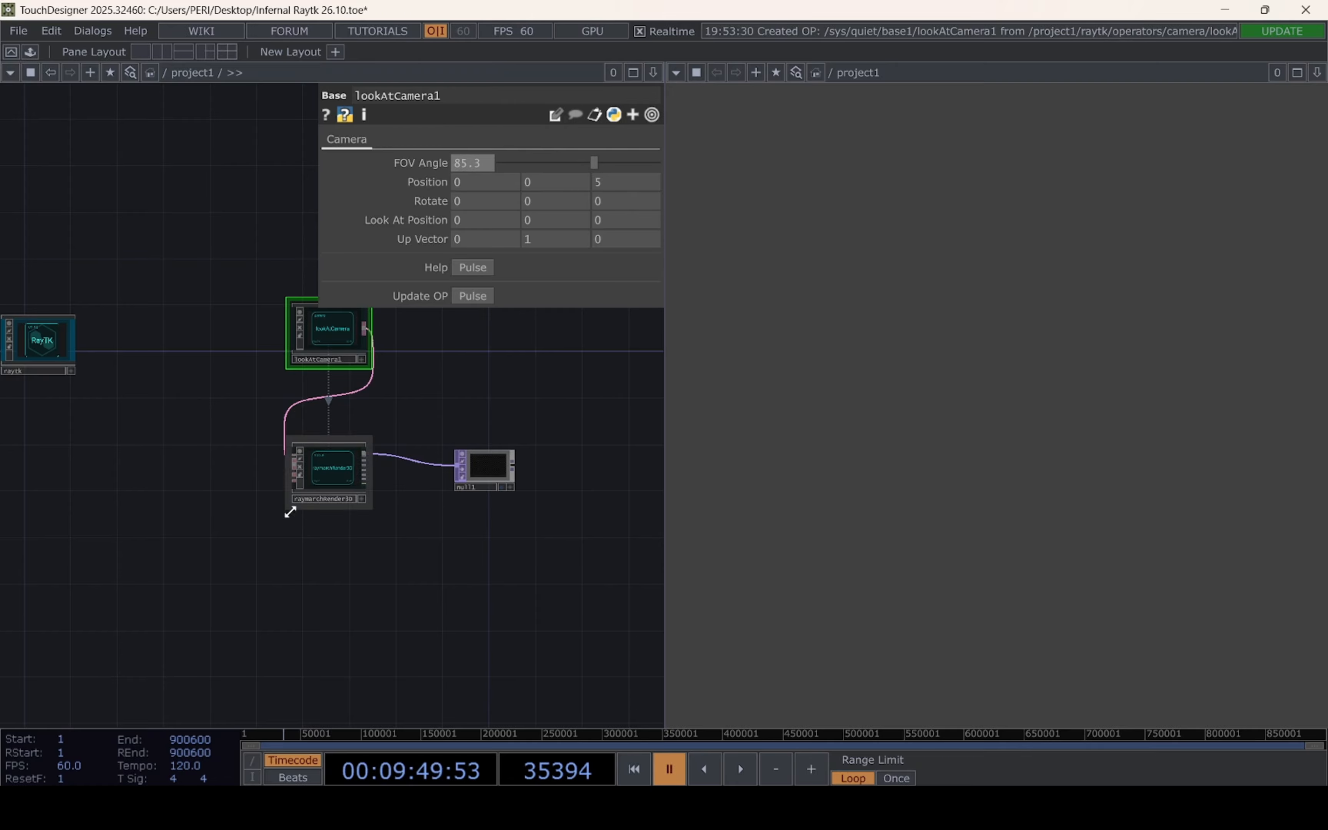
text(3)
key(Return)
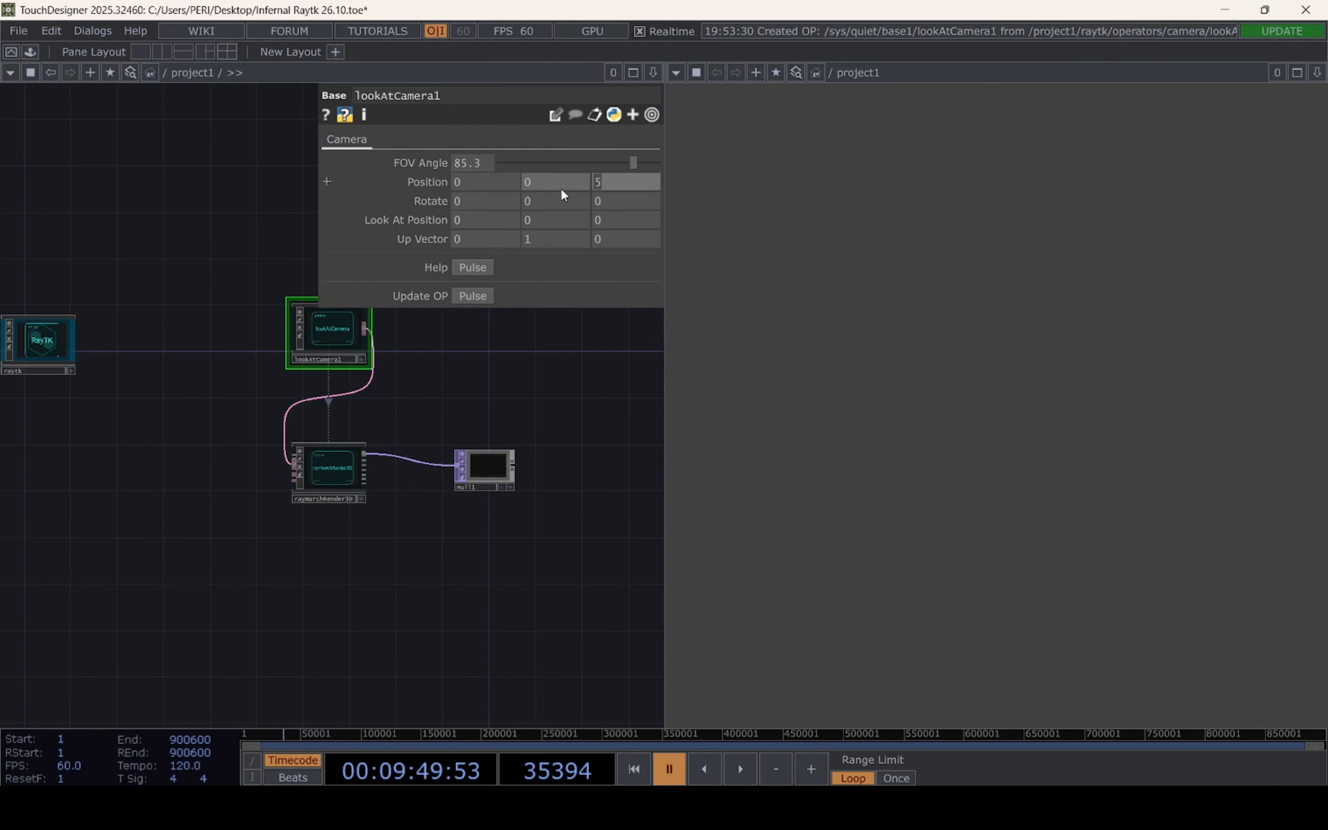
text(7.9)
key(Return)
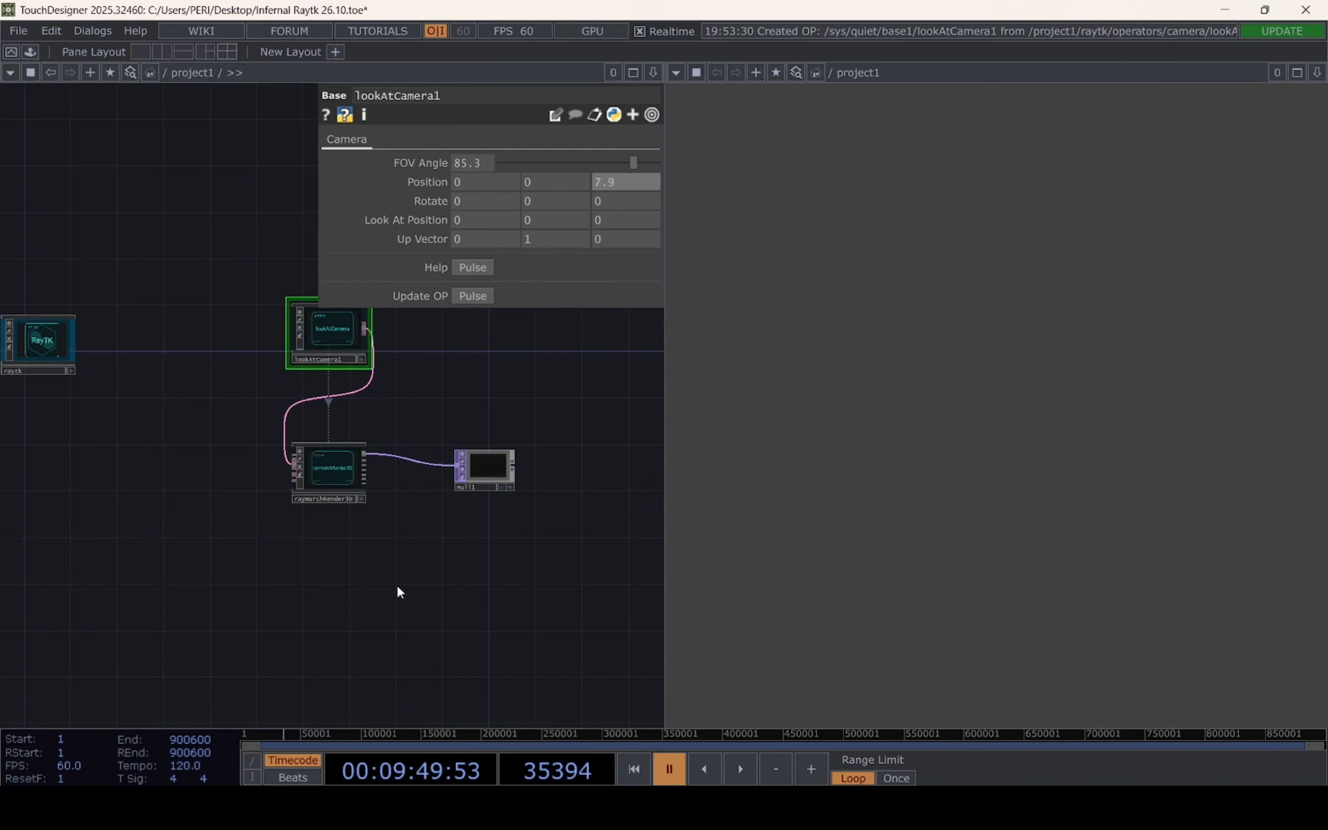
Find spotLight in the RayTK palette by searching "spot" and place it in the network
drag(233, 556, 320, 607)
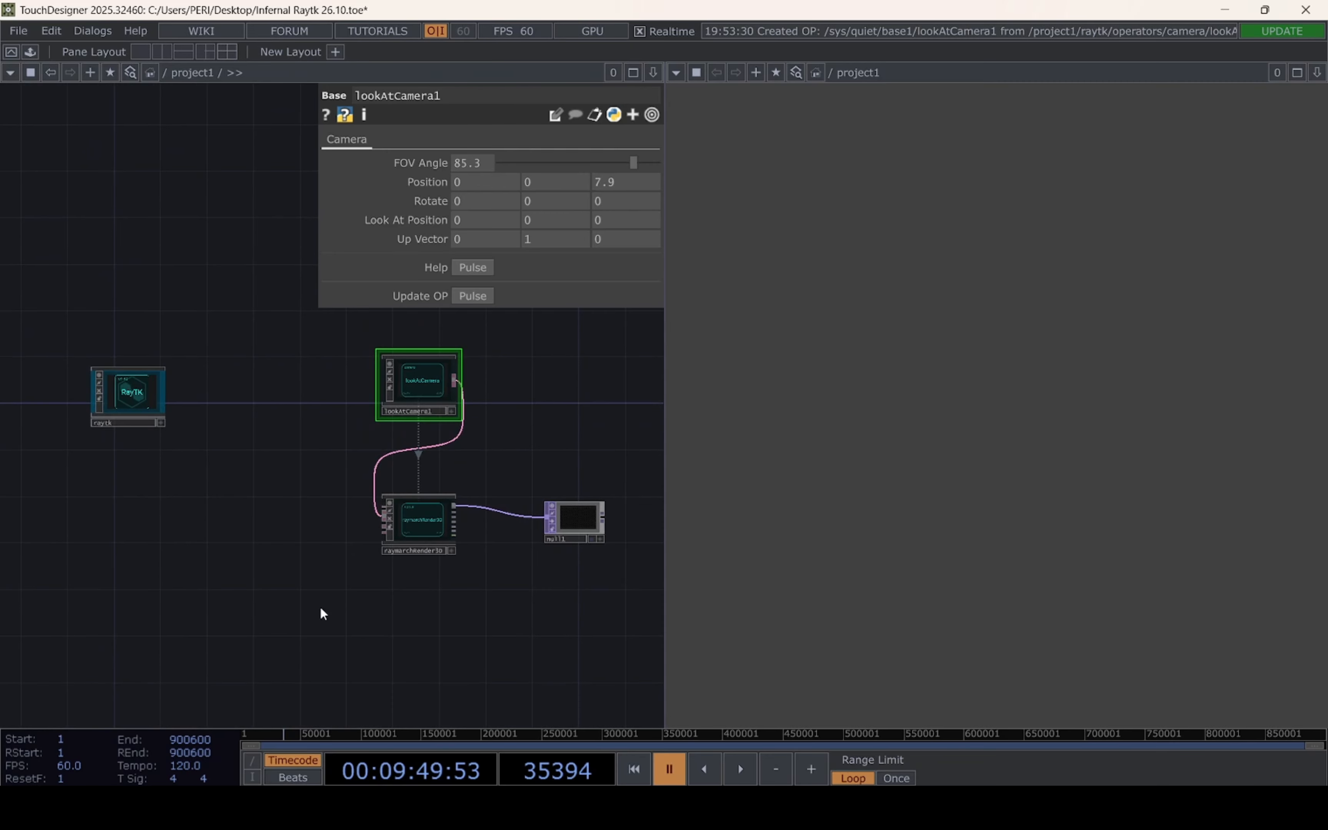
drag(157, 577, 308, 594)
click(315, 401)
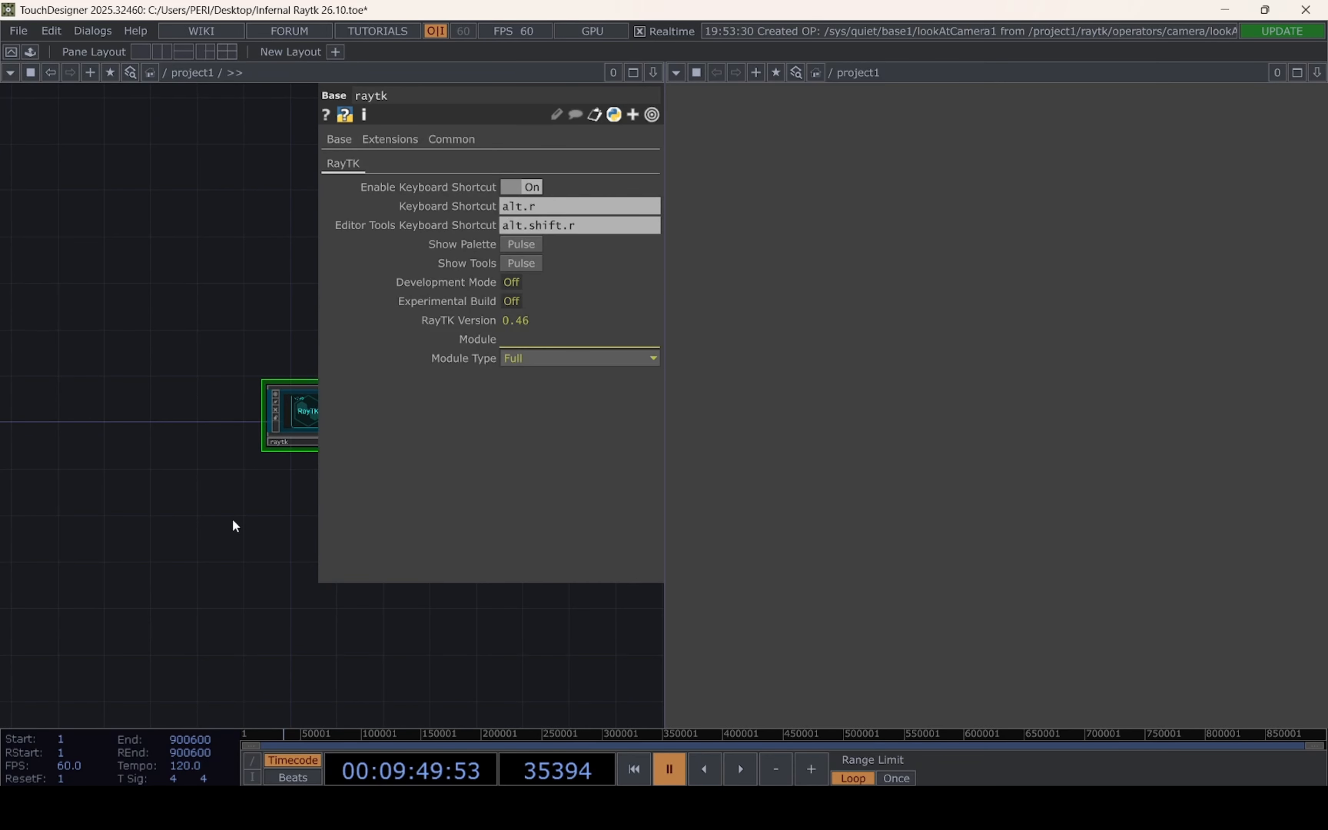
click(532, 243)
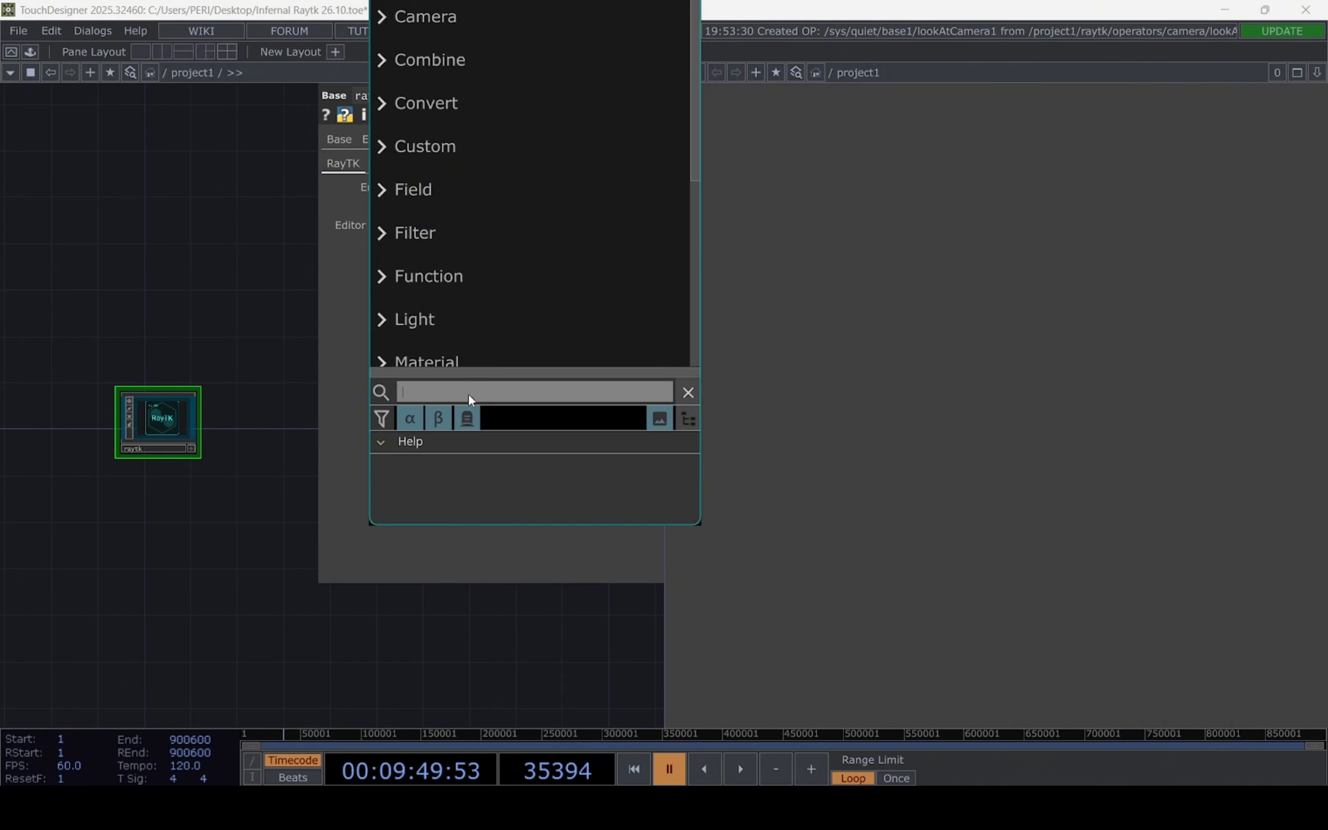
text(spot)
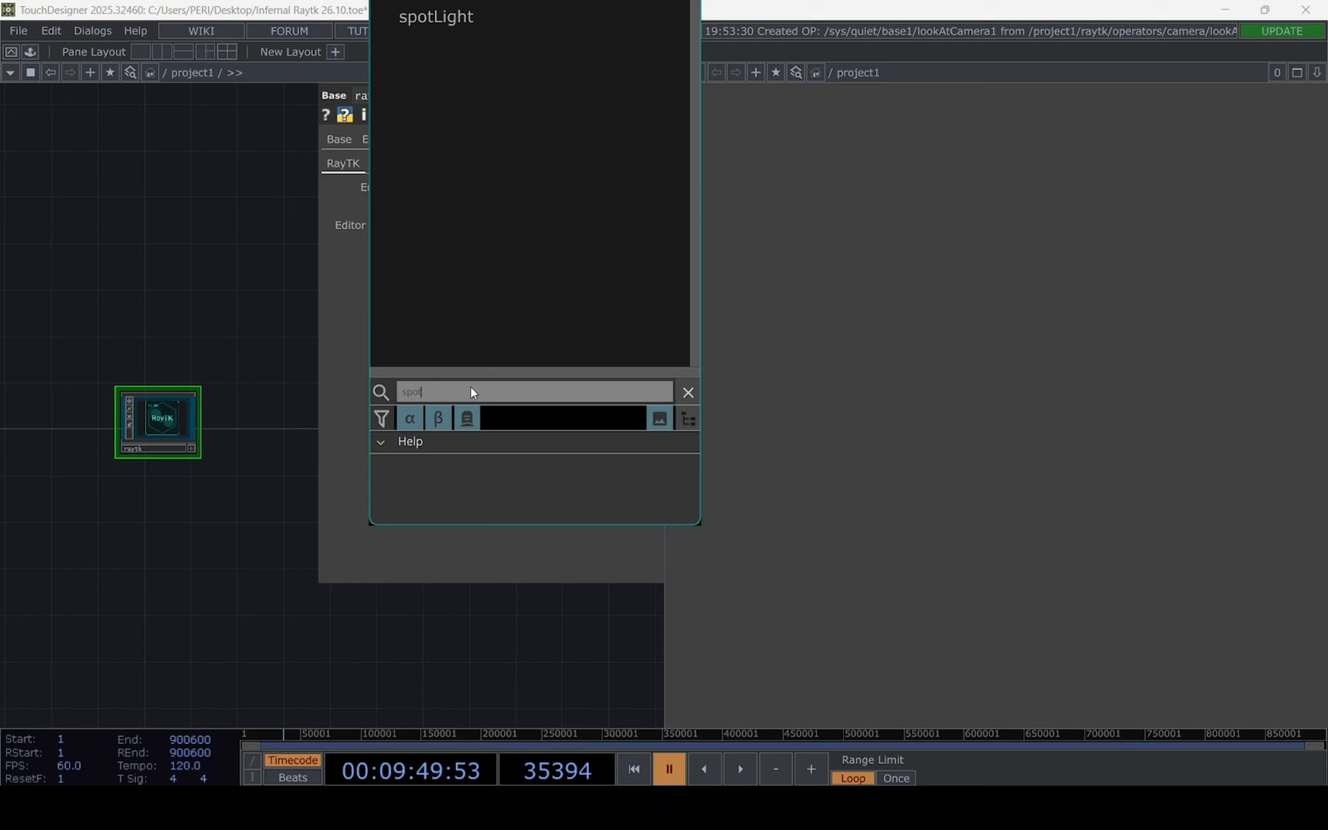
click(490, 30)
click(460, 649)
Move the spotLight above lookAtCamera and connect it to the light input of raymarchRender3D
drag(529, 634, 249, 567)
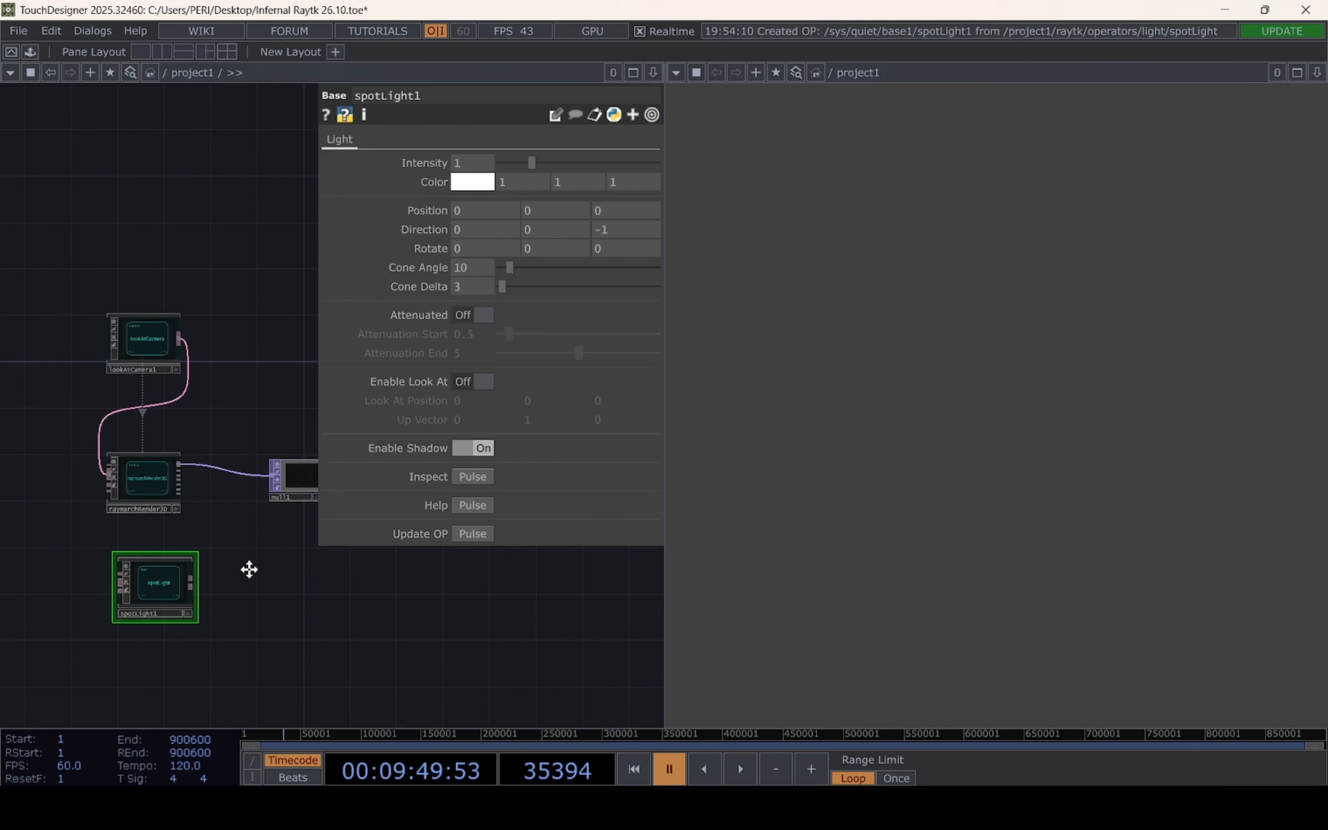
drag(172, 585, 91, 482)
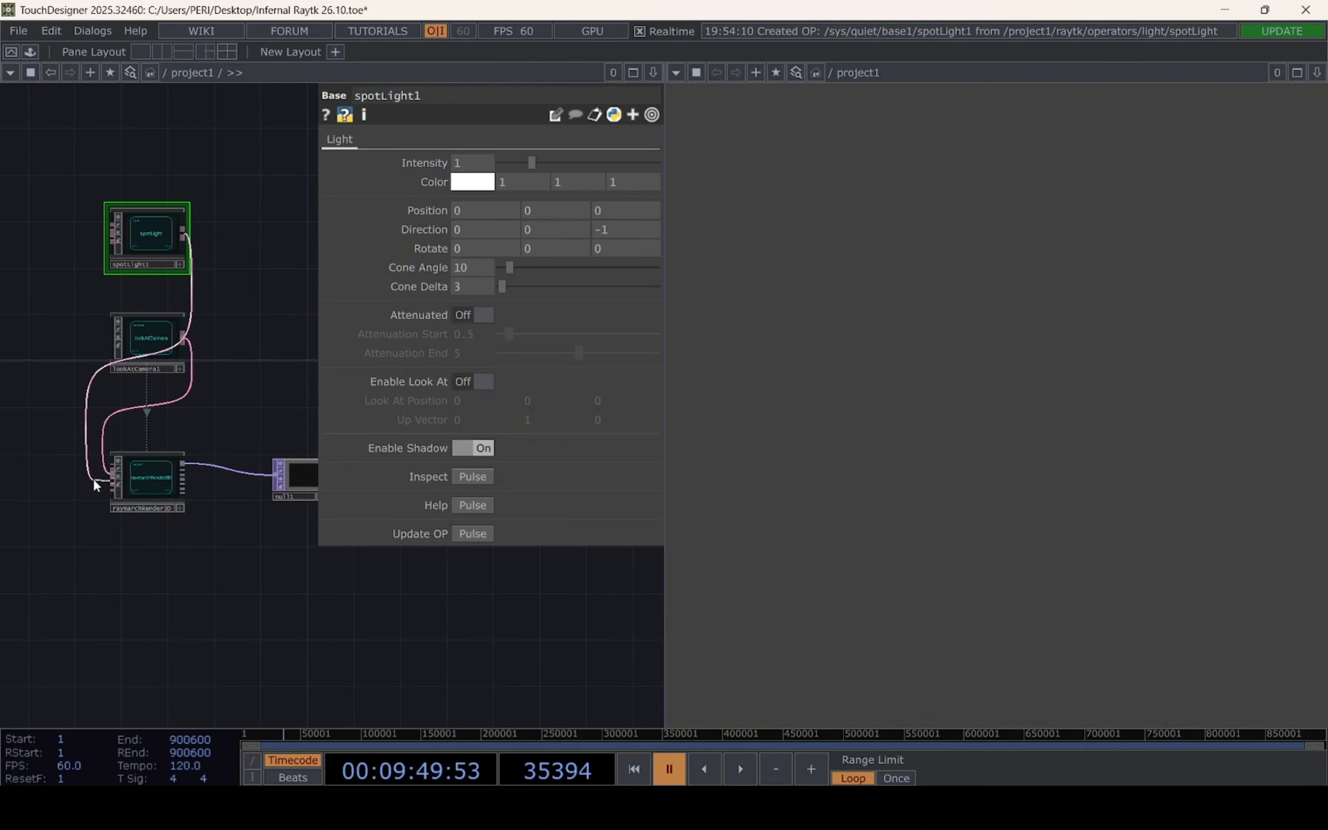
scroll(94, 479, up, 5)
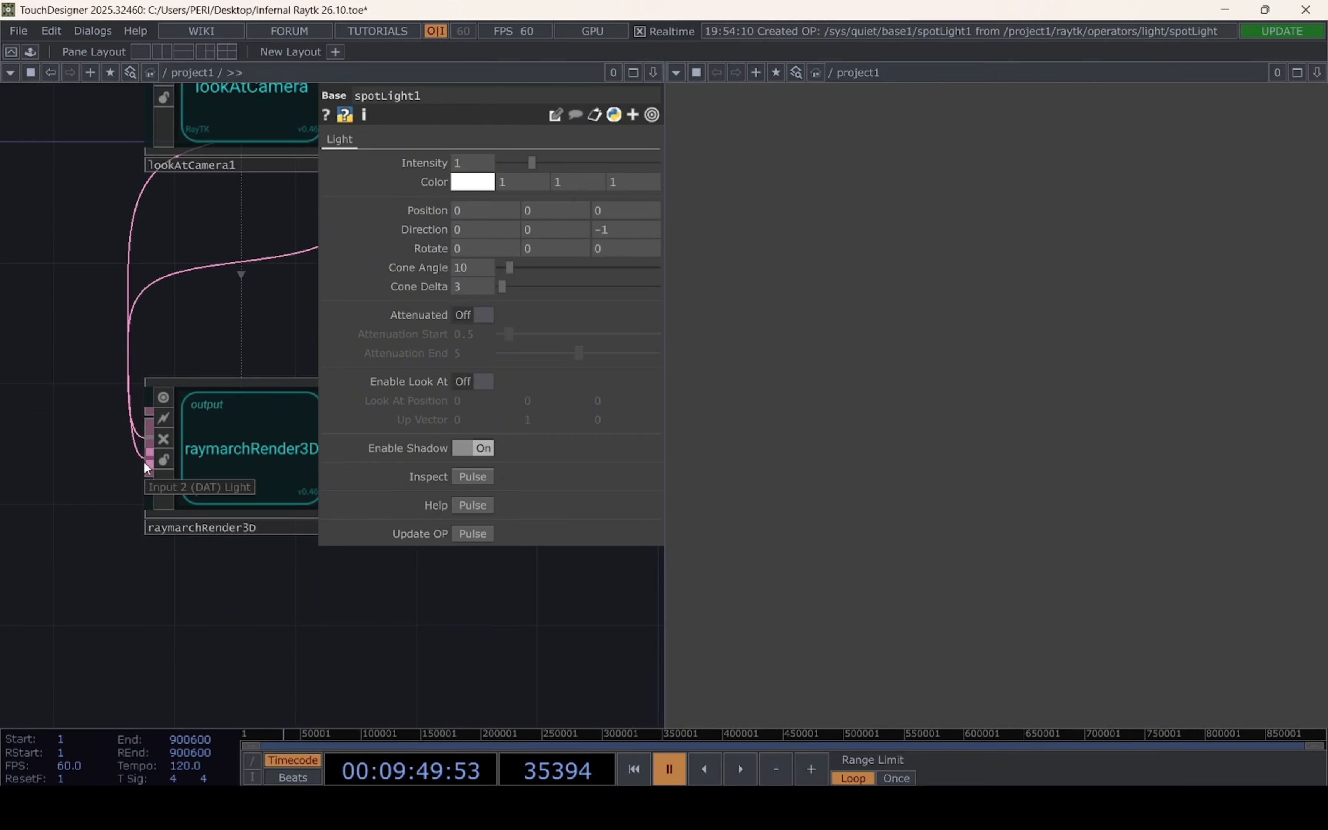
scroll(145, 461, down, 5)
drag(100, 332, 128, 395)
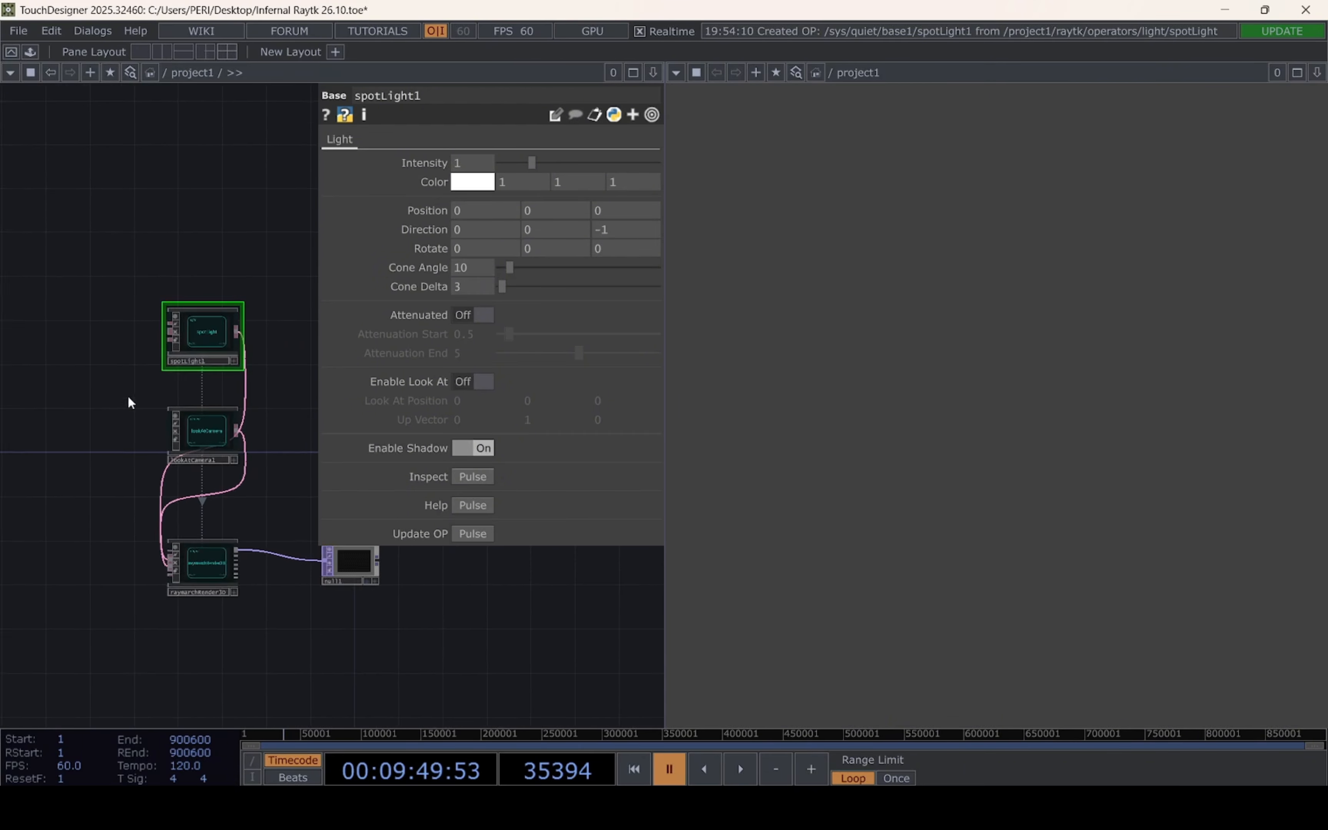
Set the spotLight's intensity to 1.55 and its color to pure red
scroll(128, 394, up, 5)
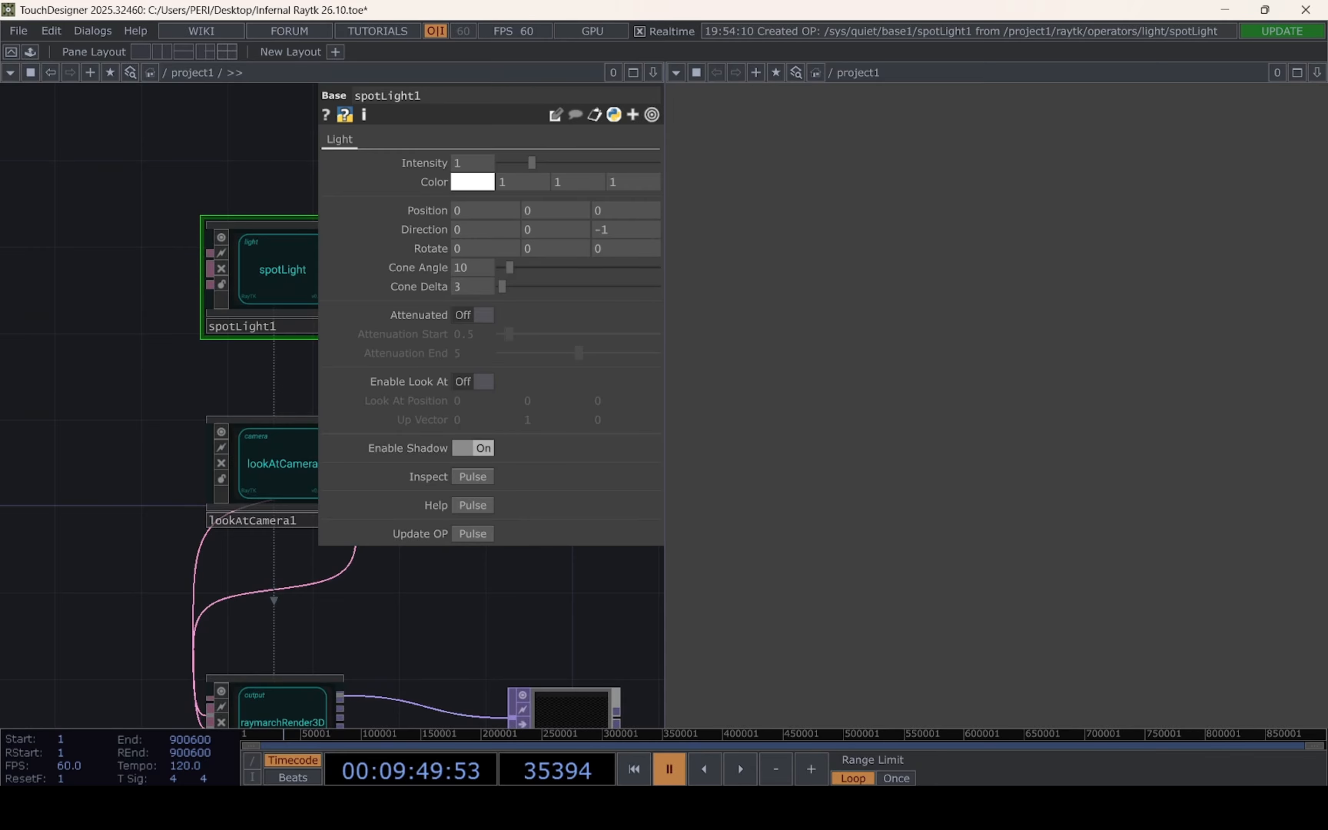
key(Tab)
text(1.55)
key(Return)
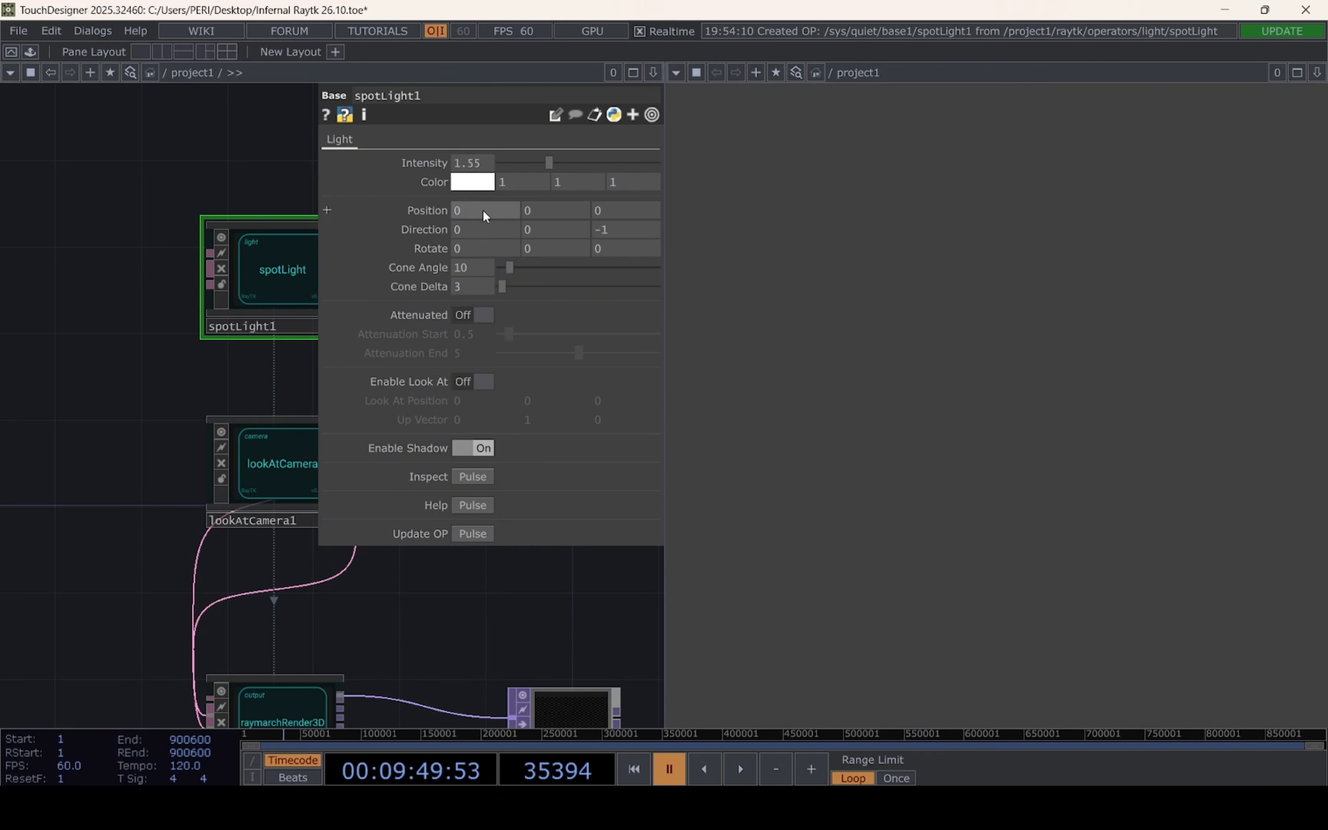
click(491, 175)
click(477, 94)
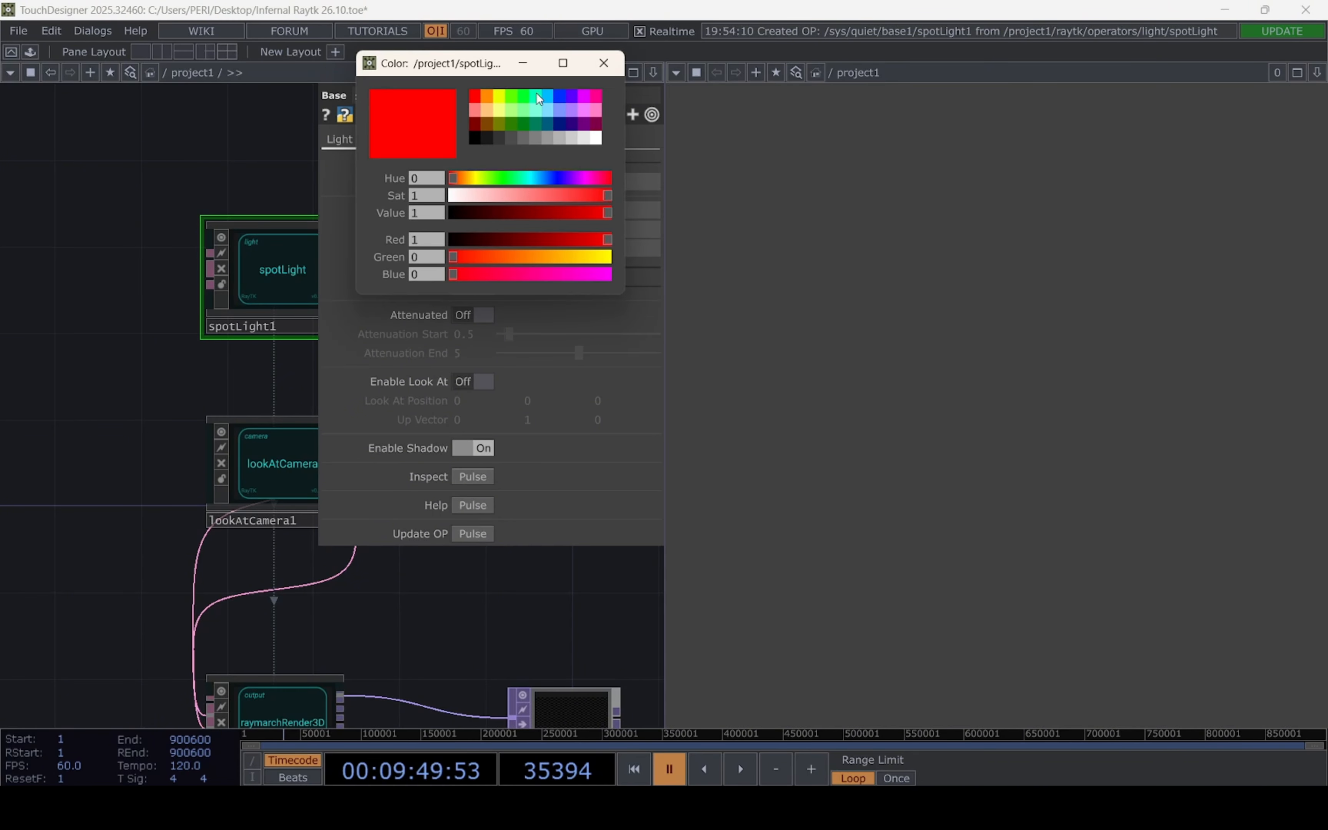
click(604, 63)
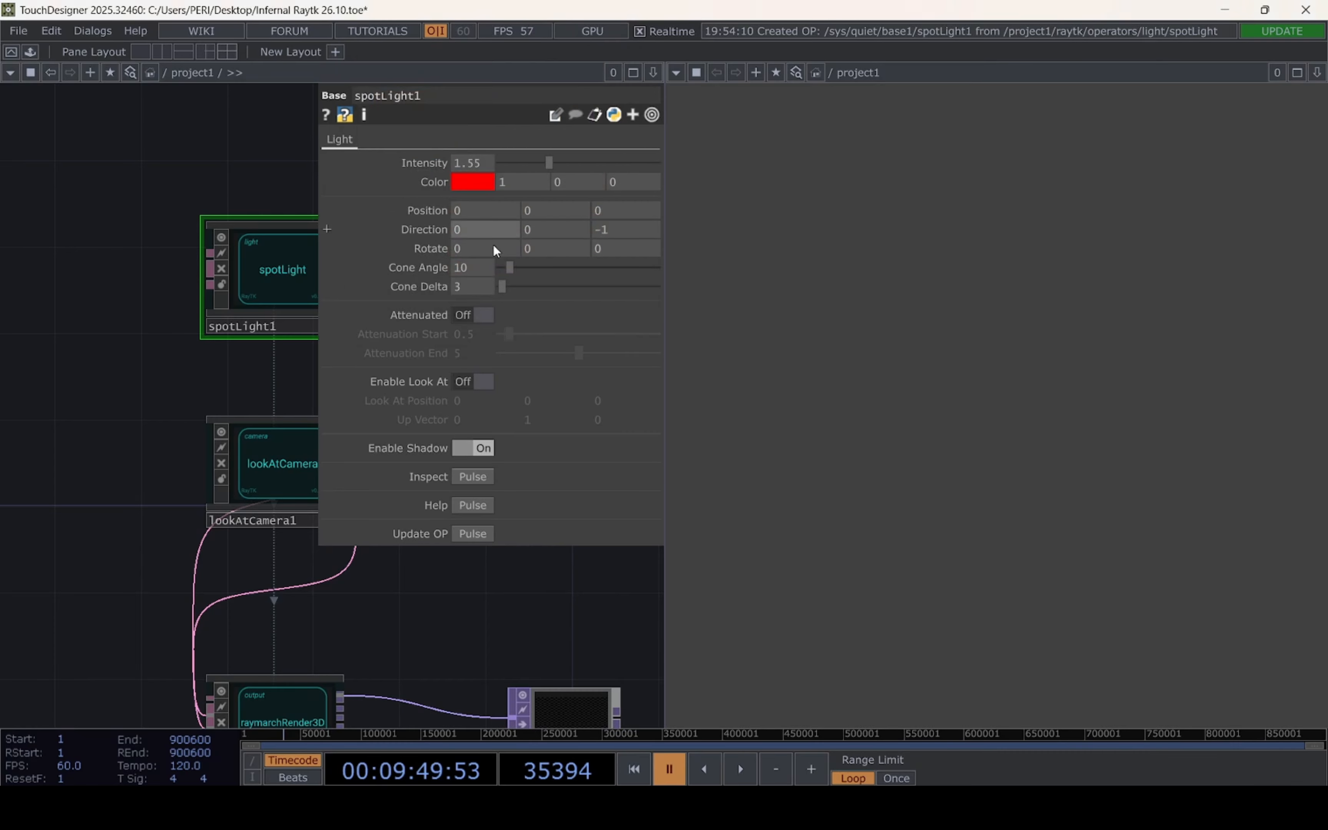
Set the spotLight's position to 3, 3, 4
click(562, 219)
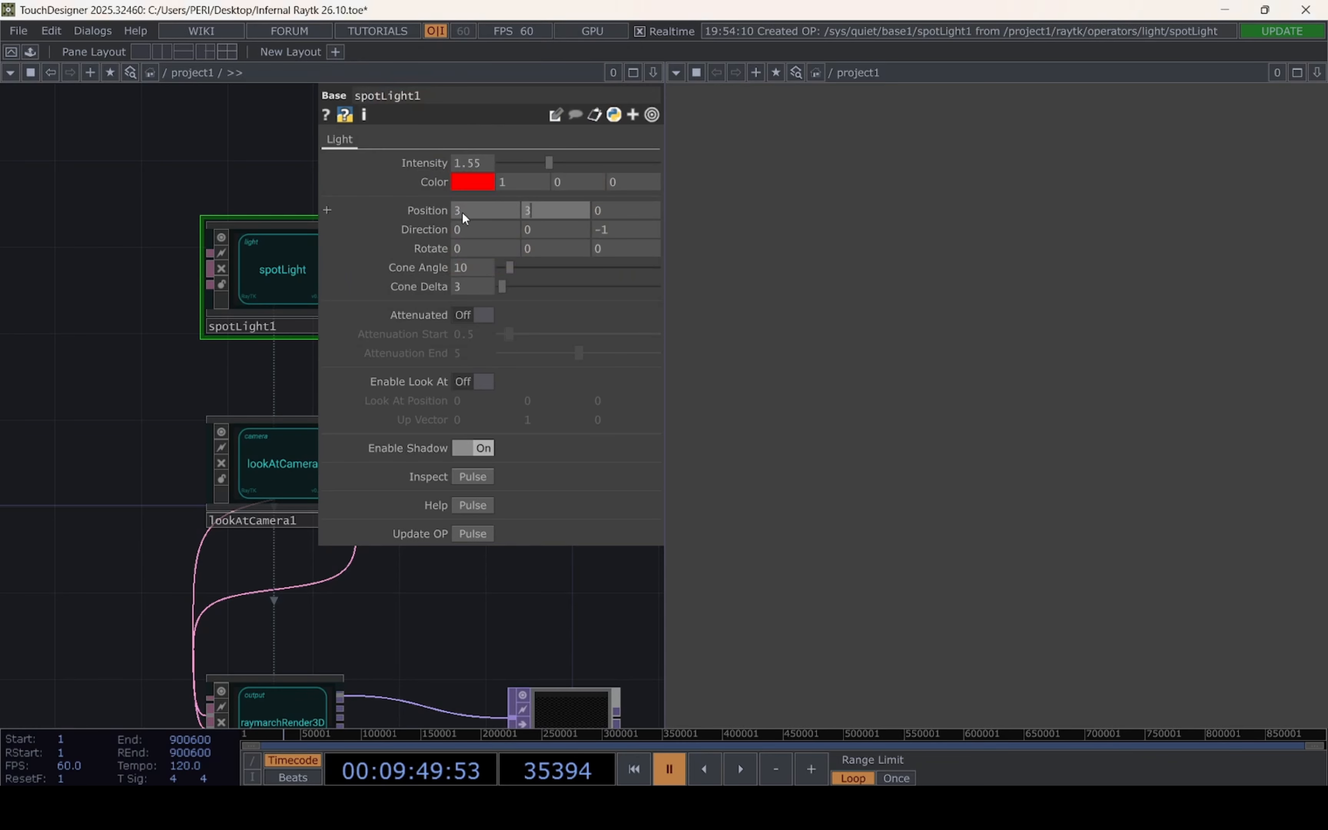
text(3)
click(611, 208)
text(4)
key(Return)
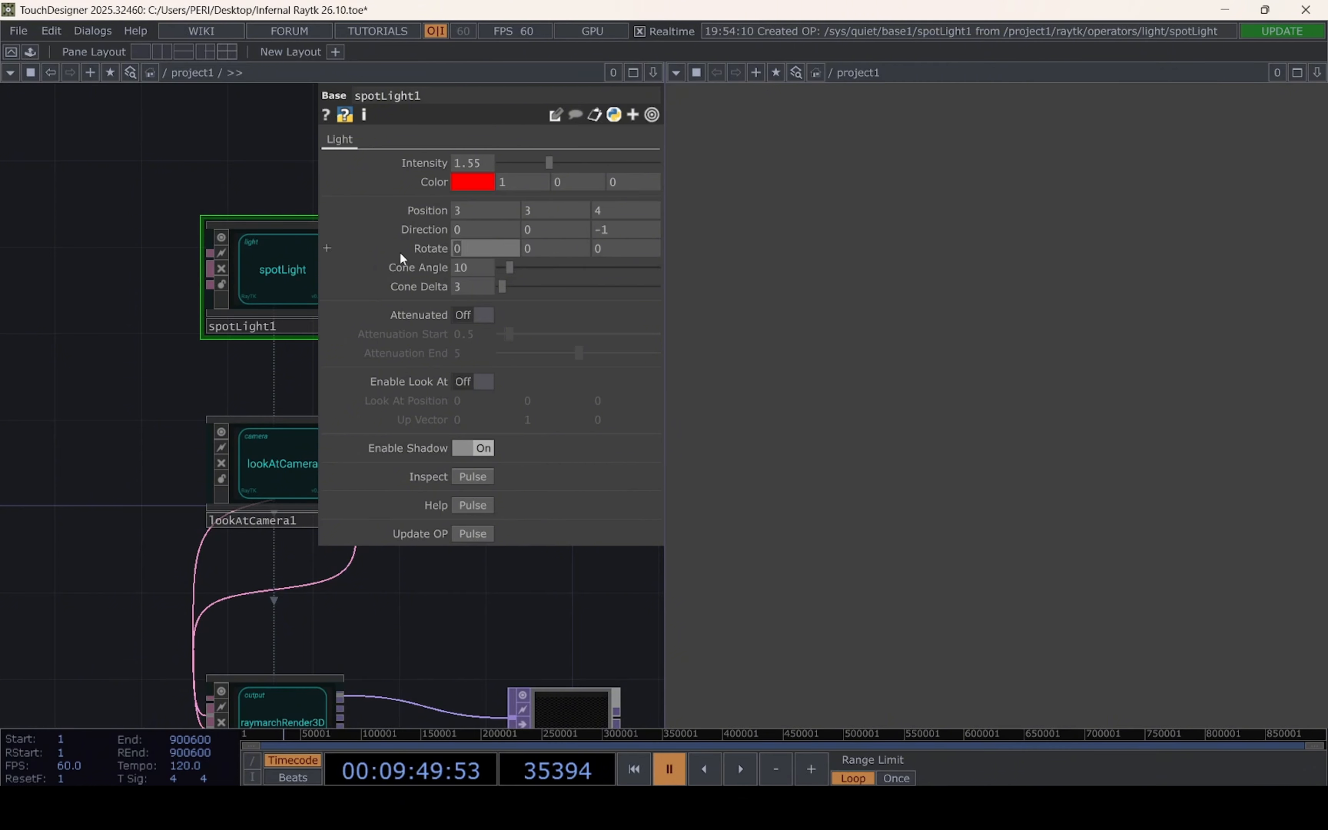
Set the spotLight's rotation to -0.3 on X and -0.7 on Z
text(-0.4)
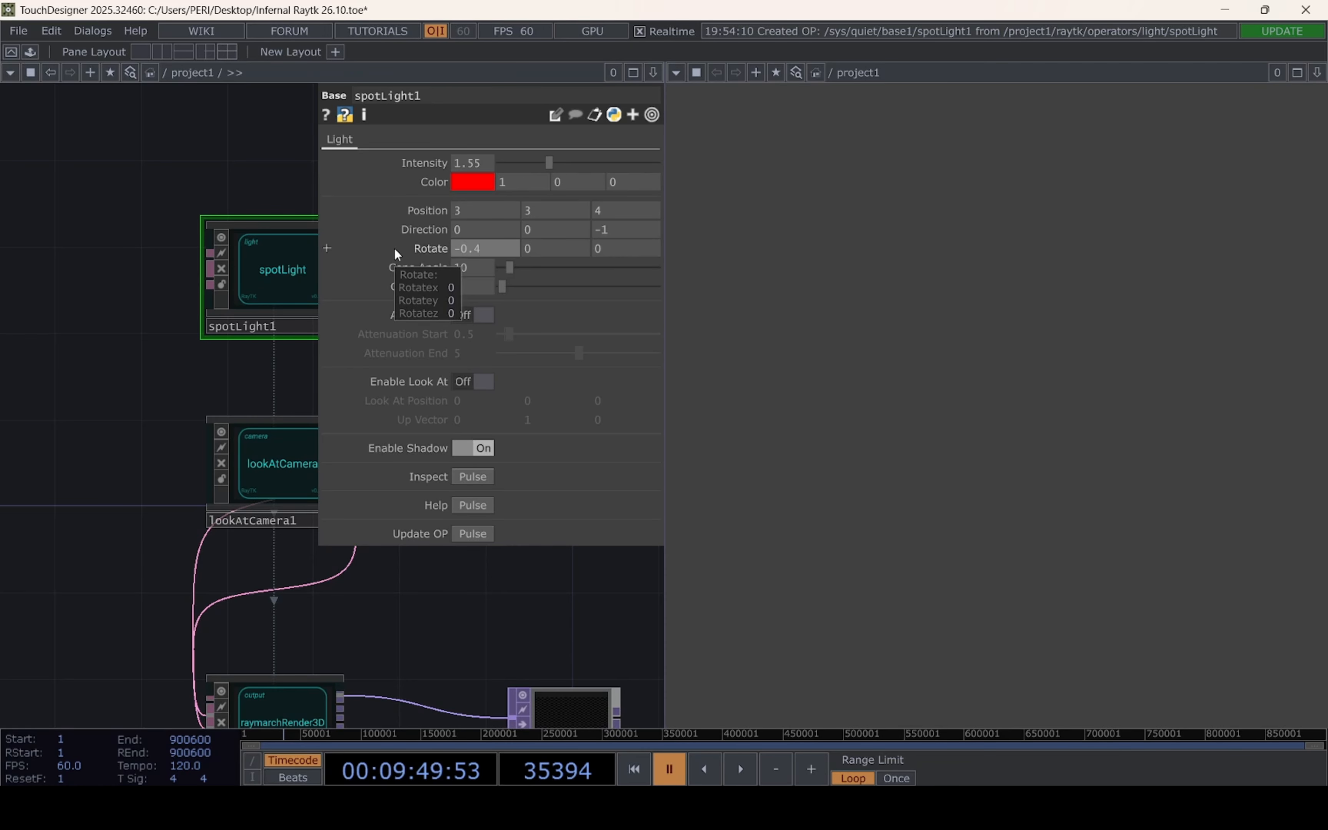
key(BackSpace)
text(3)
click(618, 248)
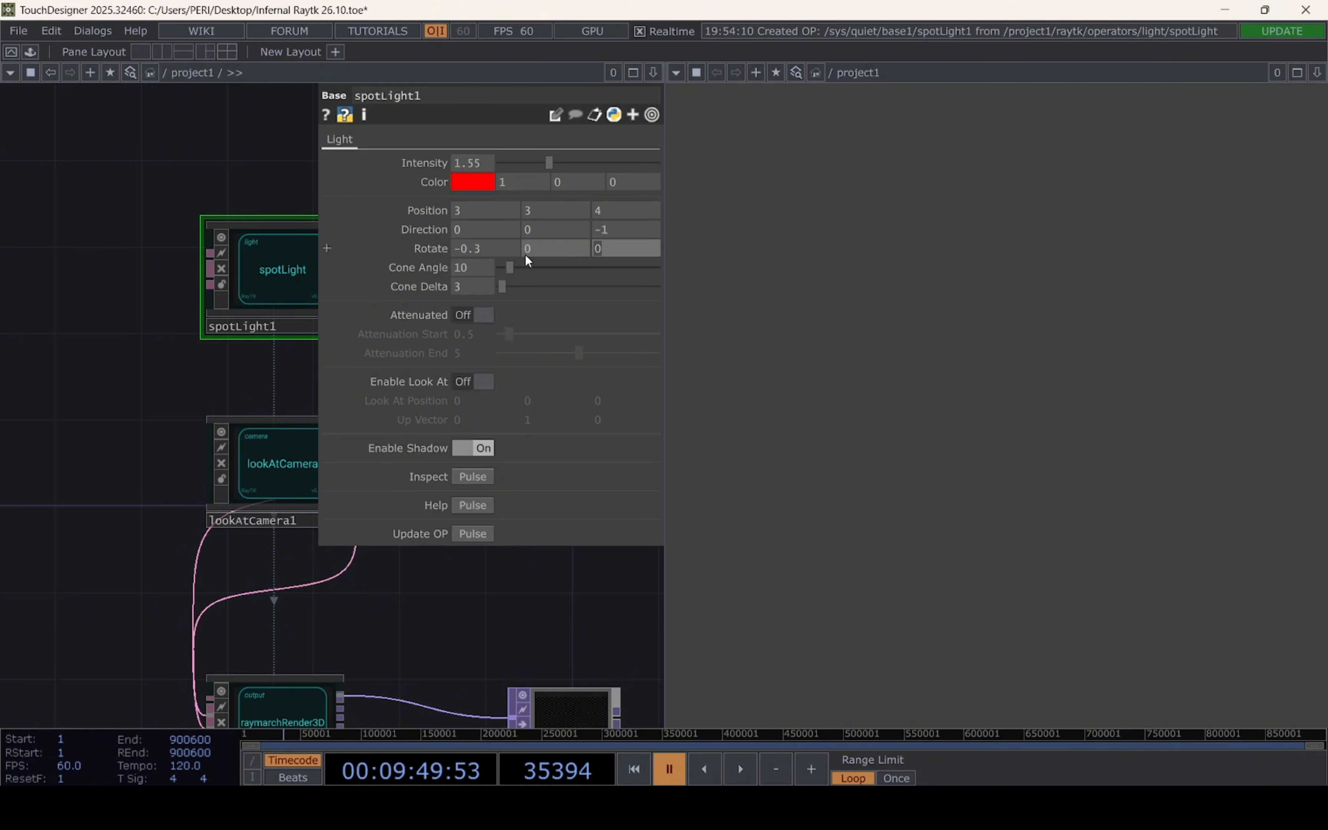
text(-0.7)
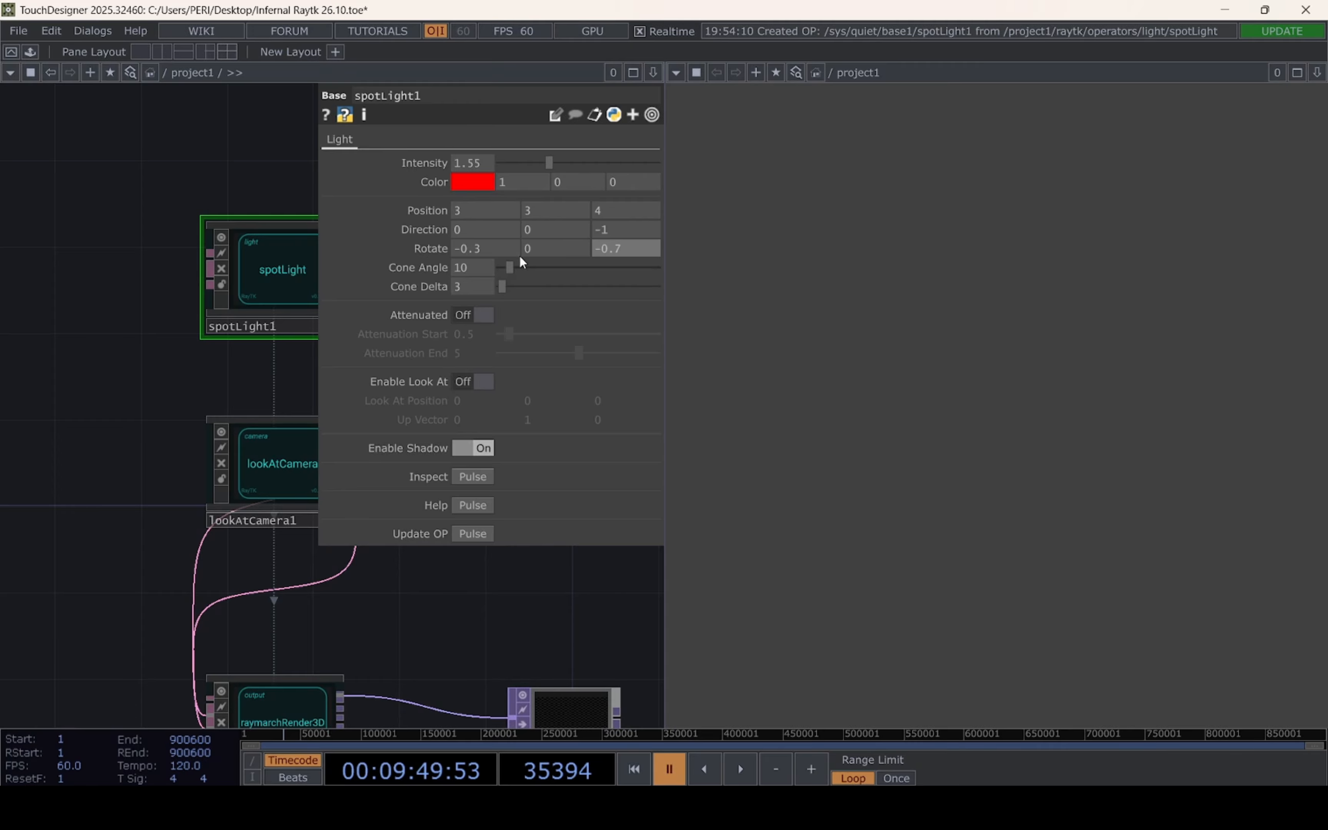
Set the spotLight's Cone Angle to 3 and its Cone Delta to 99
click(250, 374)
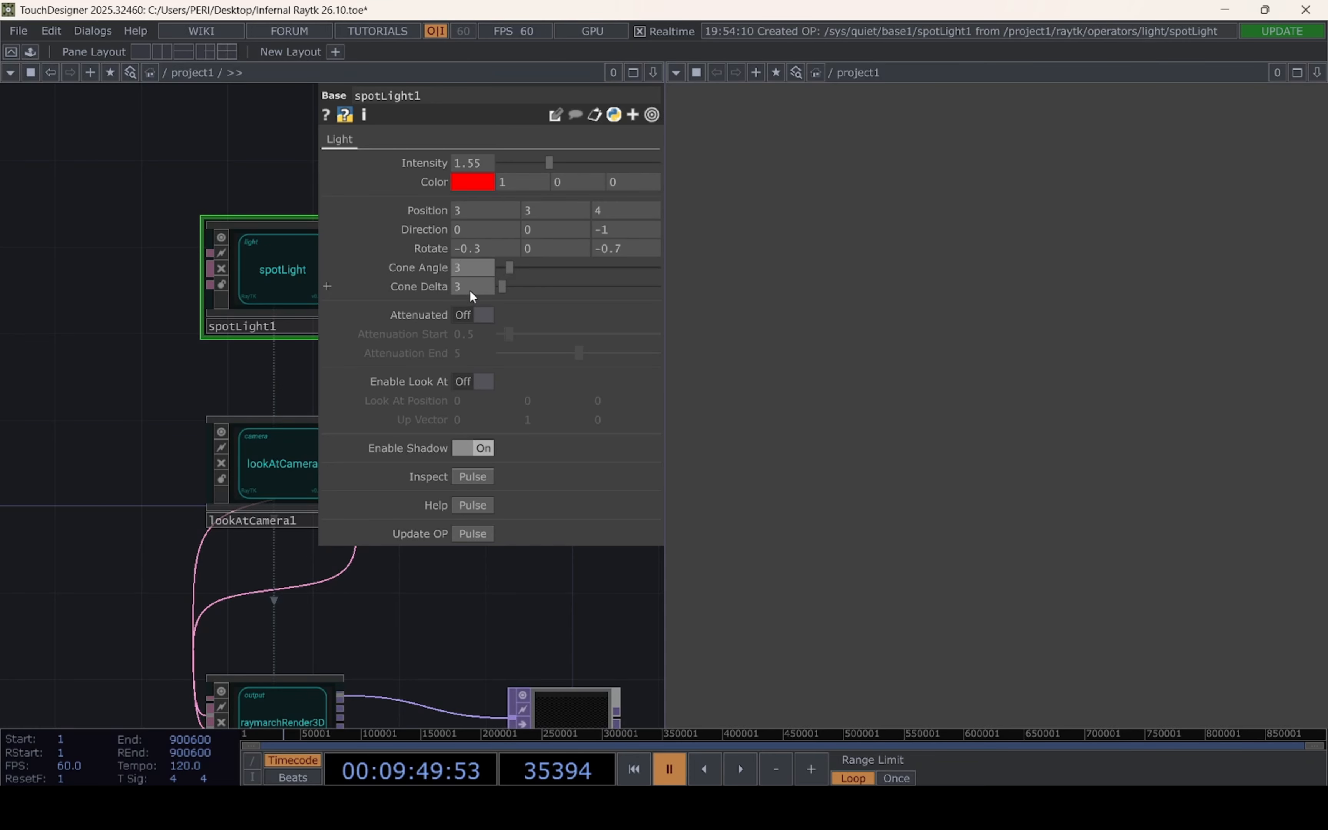
click(470, 290)
text(99)
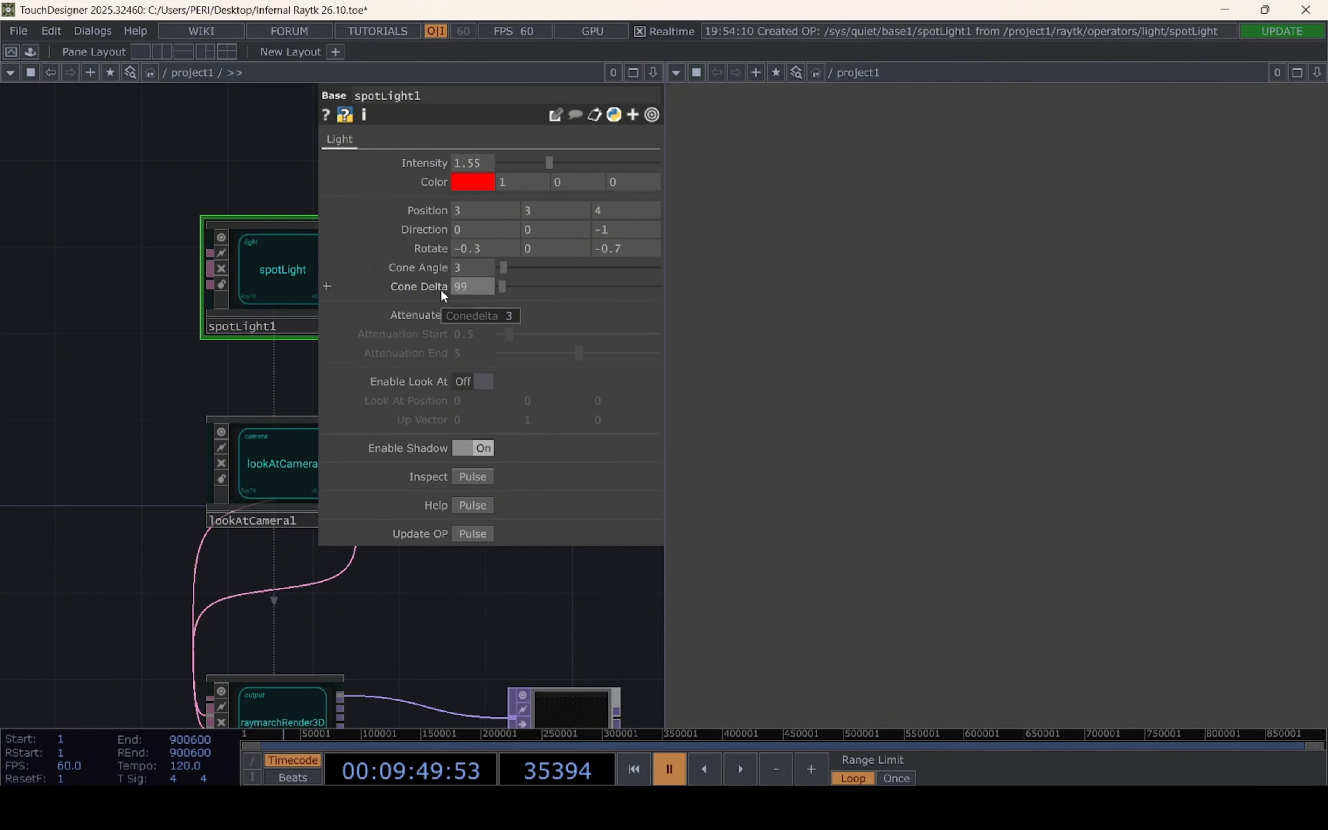
key(Return)
Enable attenuation on the spotLight, with Attenuation Start at 3.6 and Attenuation End at 2.9
click(487, 315)
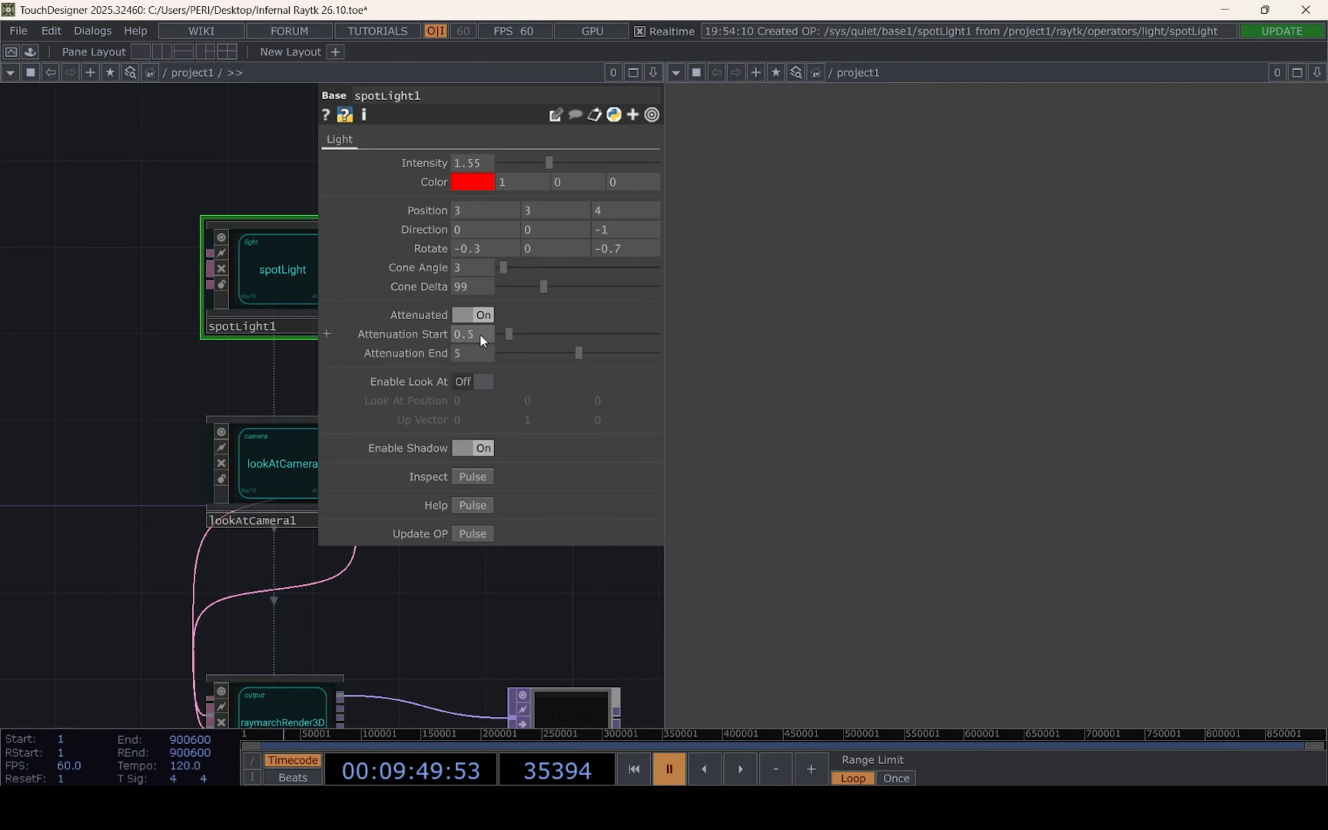
click(480, 335)
text(3)
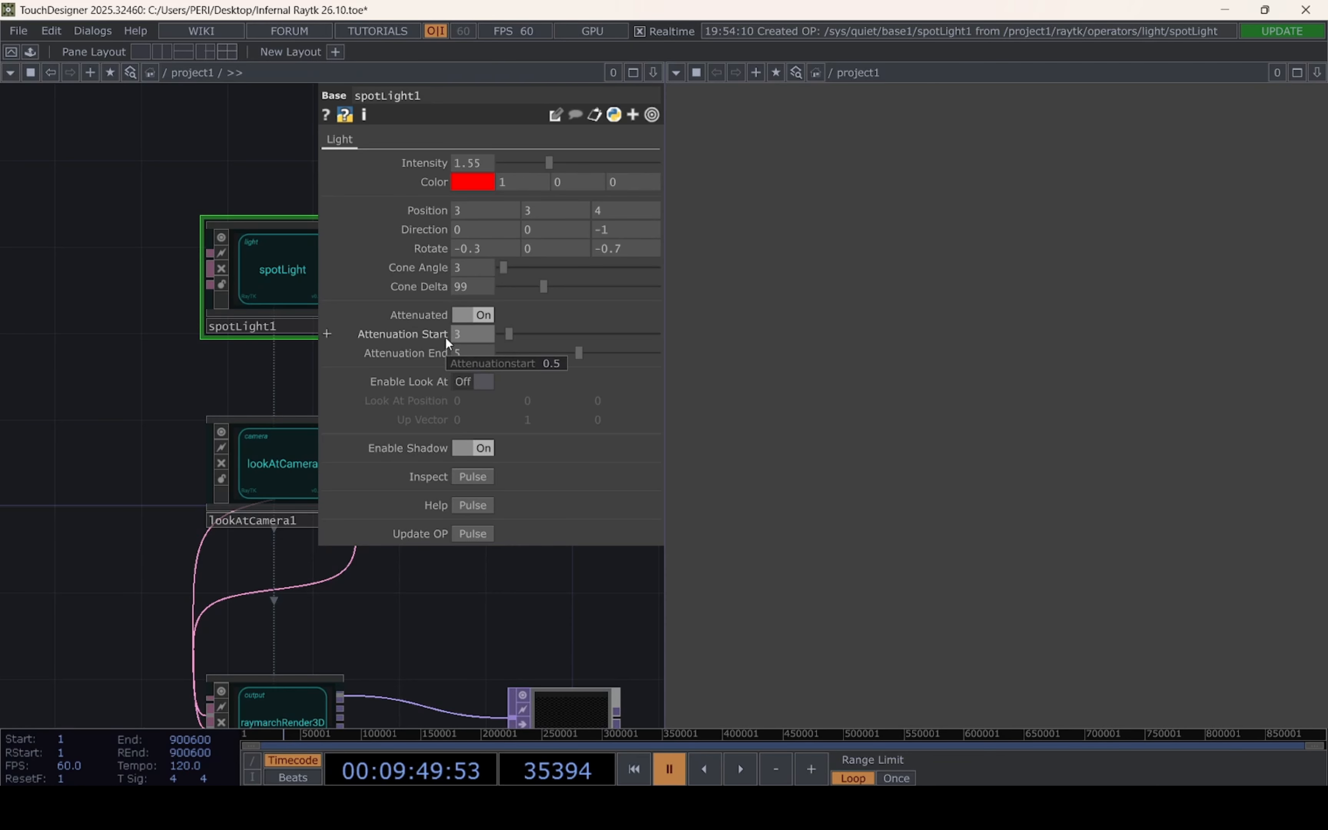
text(.6)
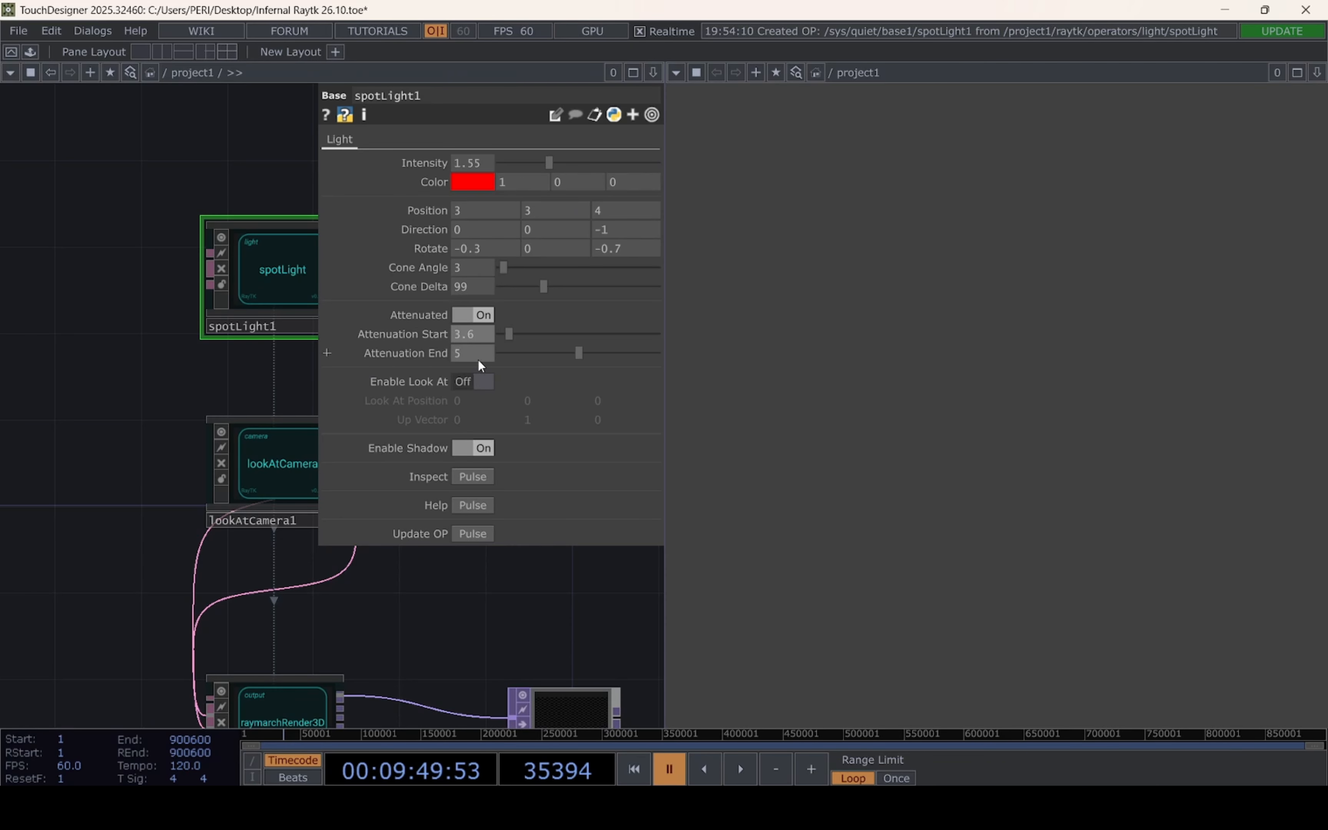
click(478, 357)
text(.9)
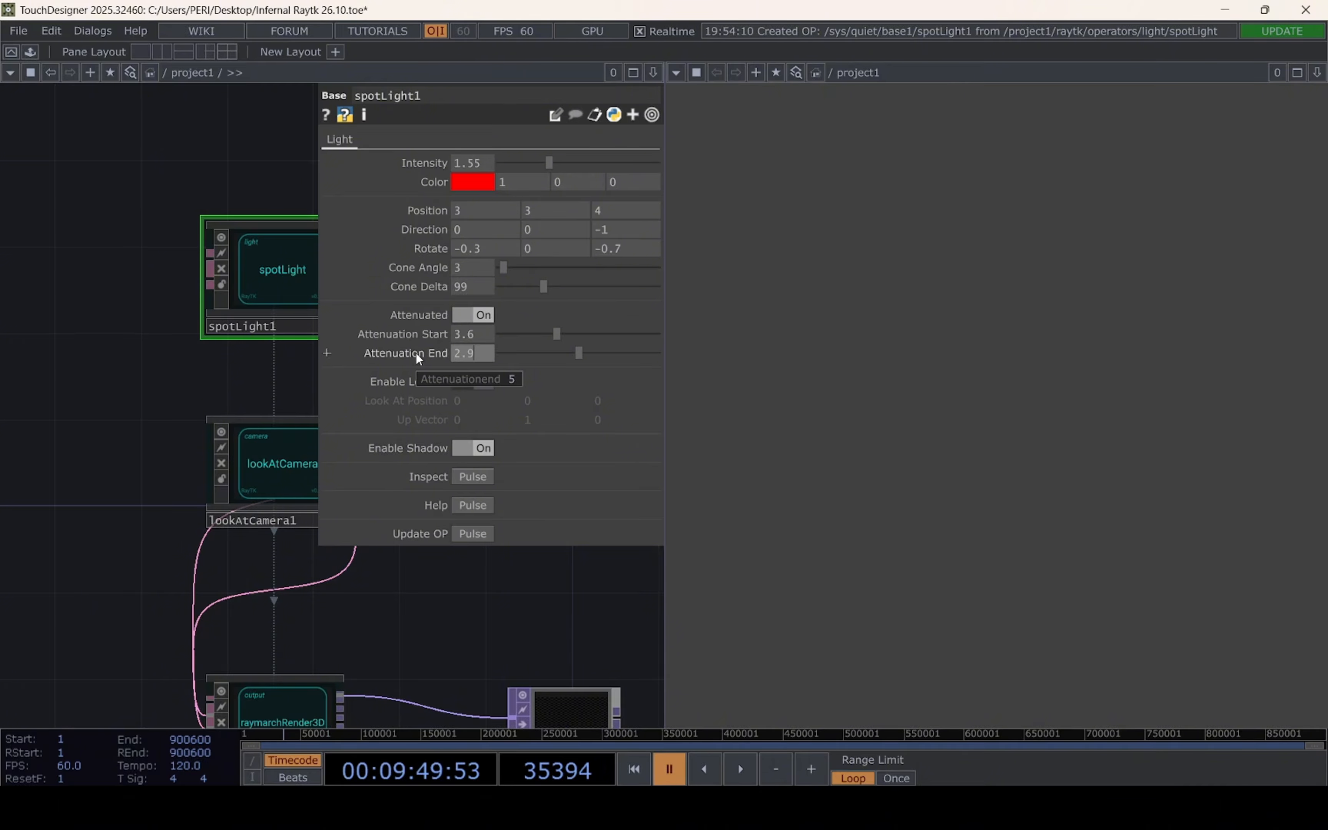
key(Return)
drag(449, 624, 402, 526)
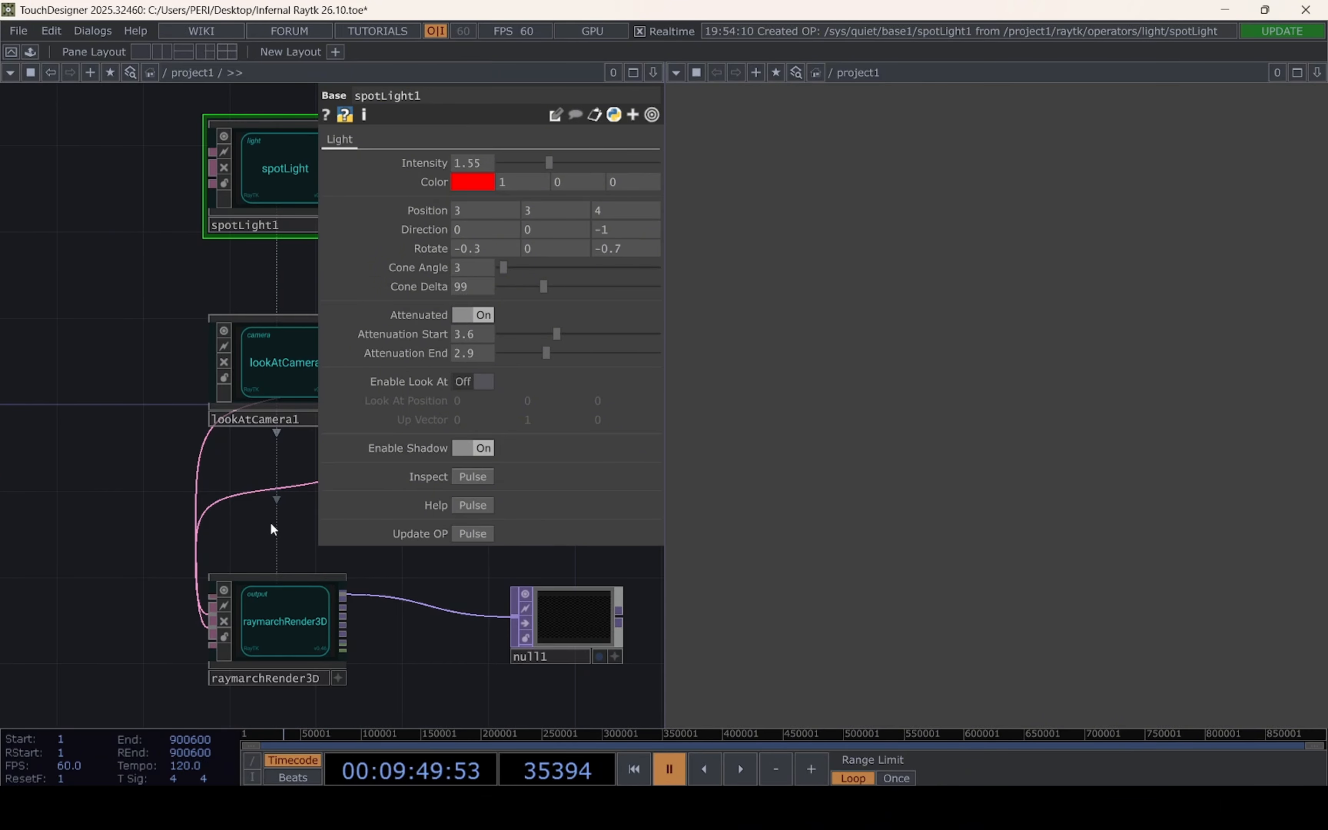
scroll(214, 478, down, 5)
drag(167, 465, 326, 585)
drag(204, 548, 160, 537)
drag(94, 424, 102, 448)
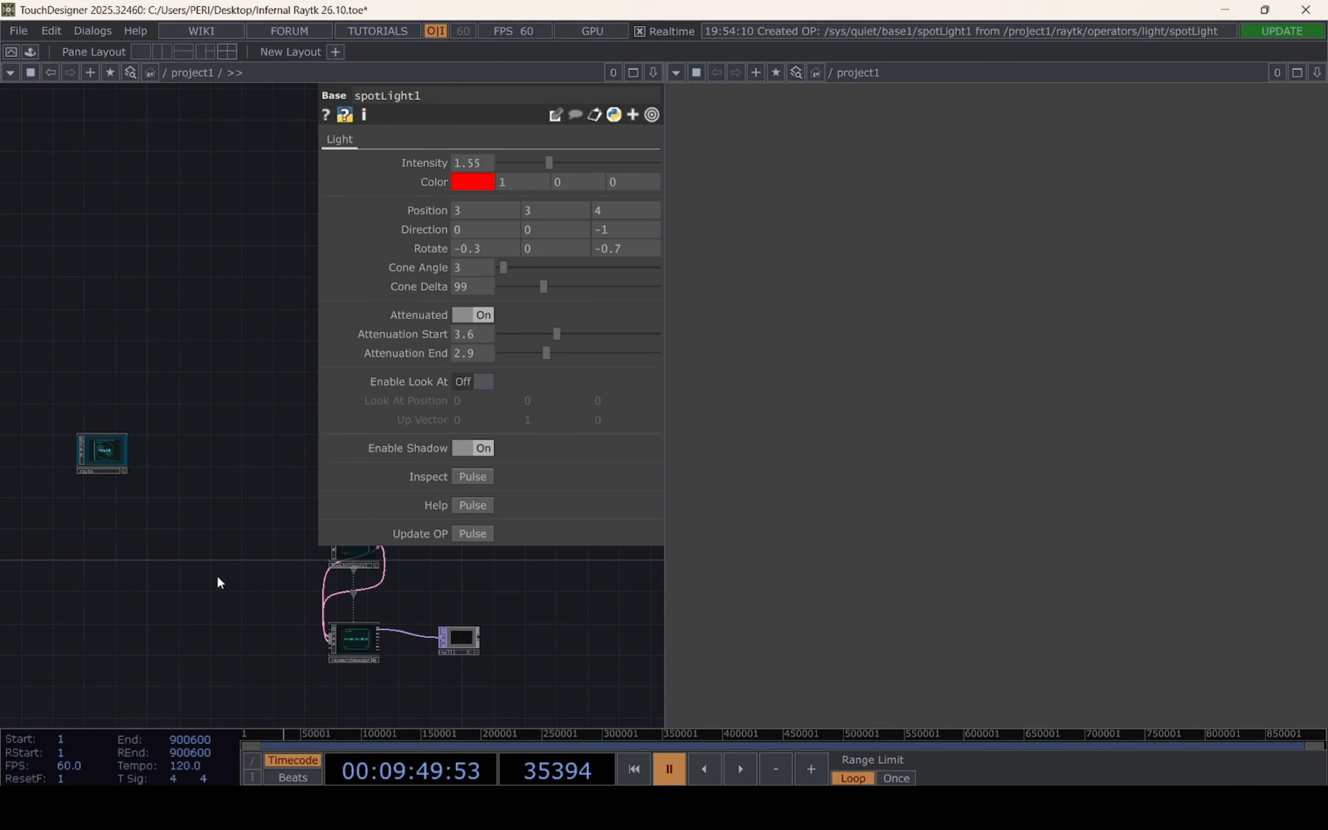
drag(198, 588, 134, 527)
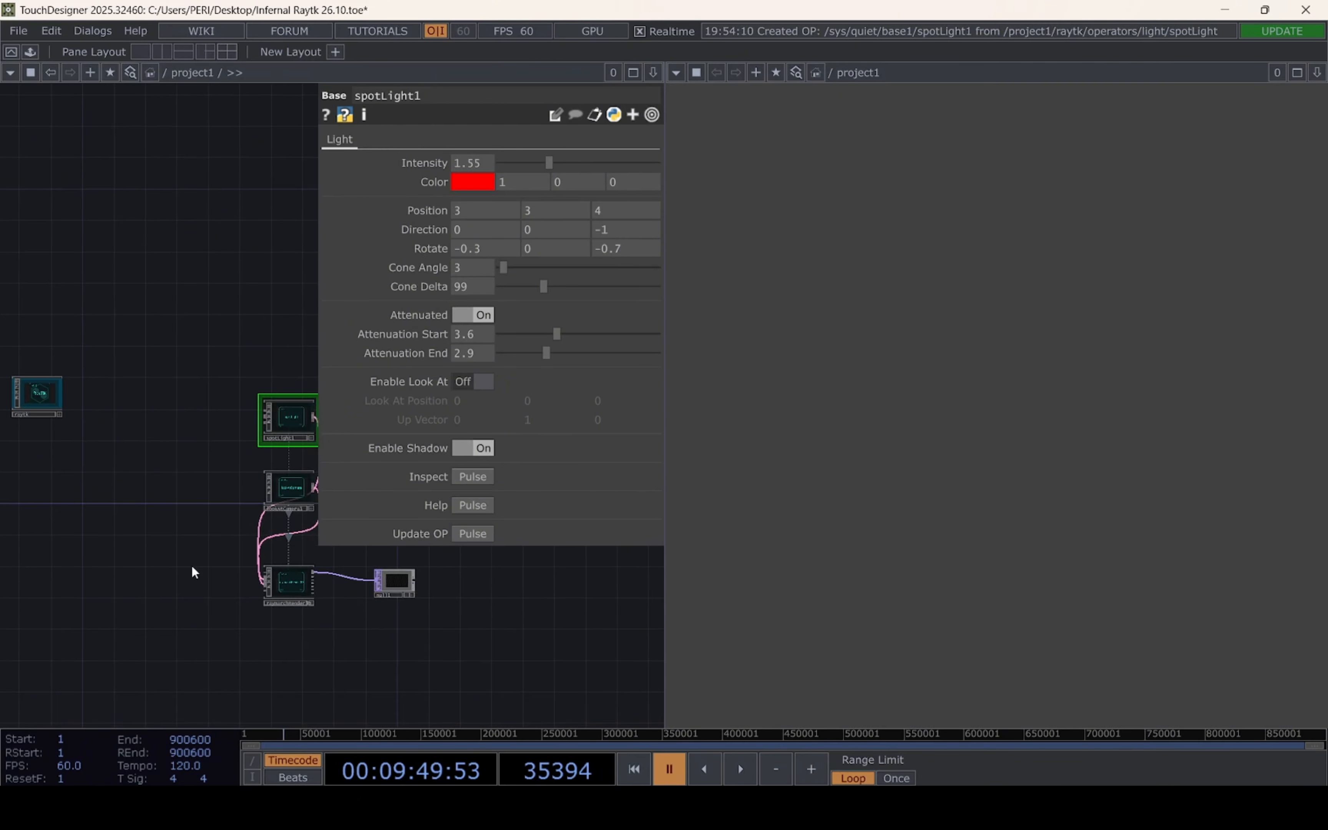
scroll(208, 558, up, 3)
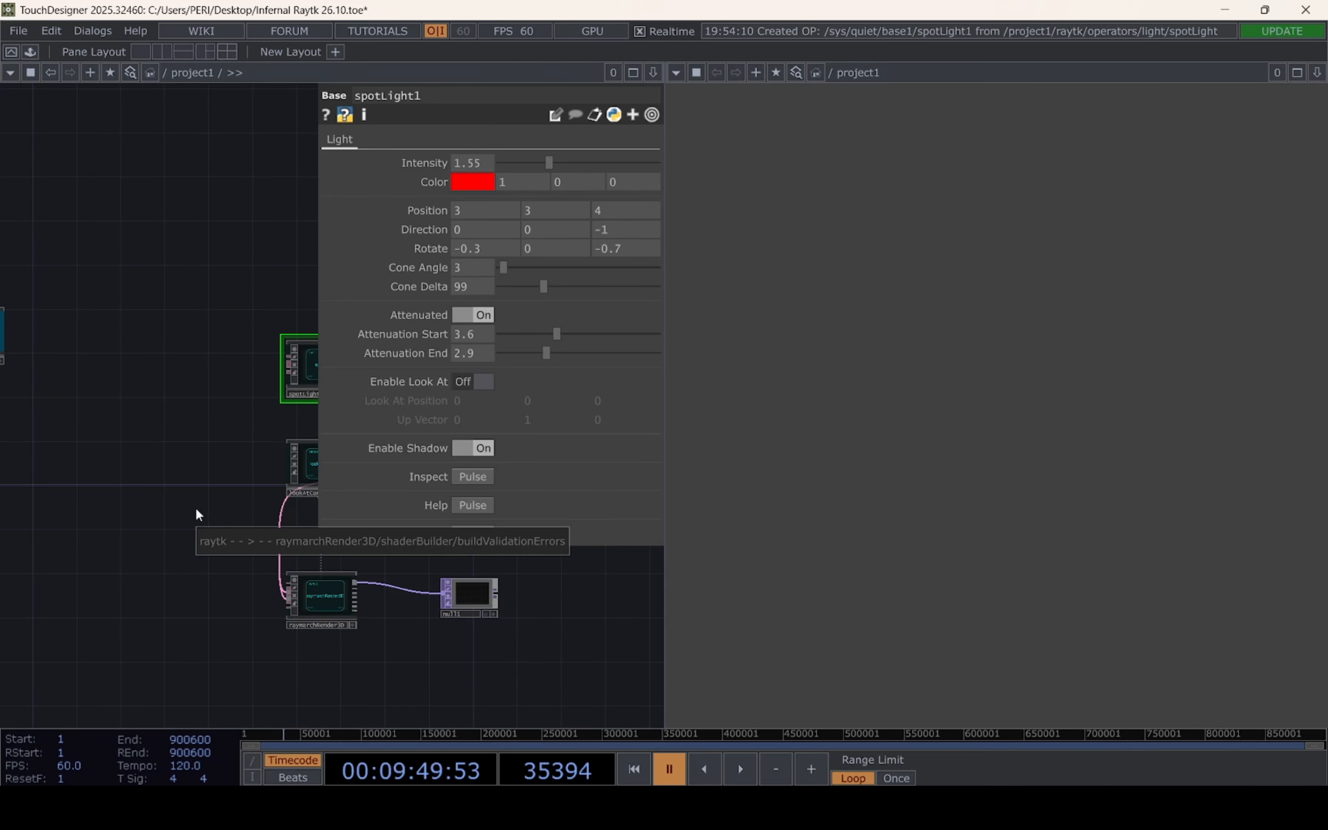
scroll(195, 515, up, 3)
drag(195, 515, 131, 508)
scroll(135, 515, up, 3)
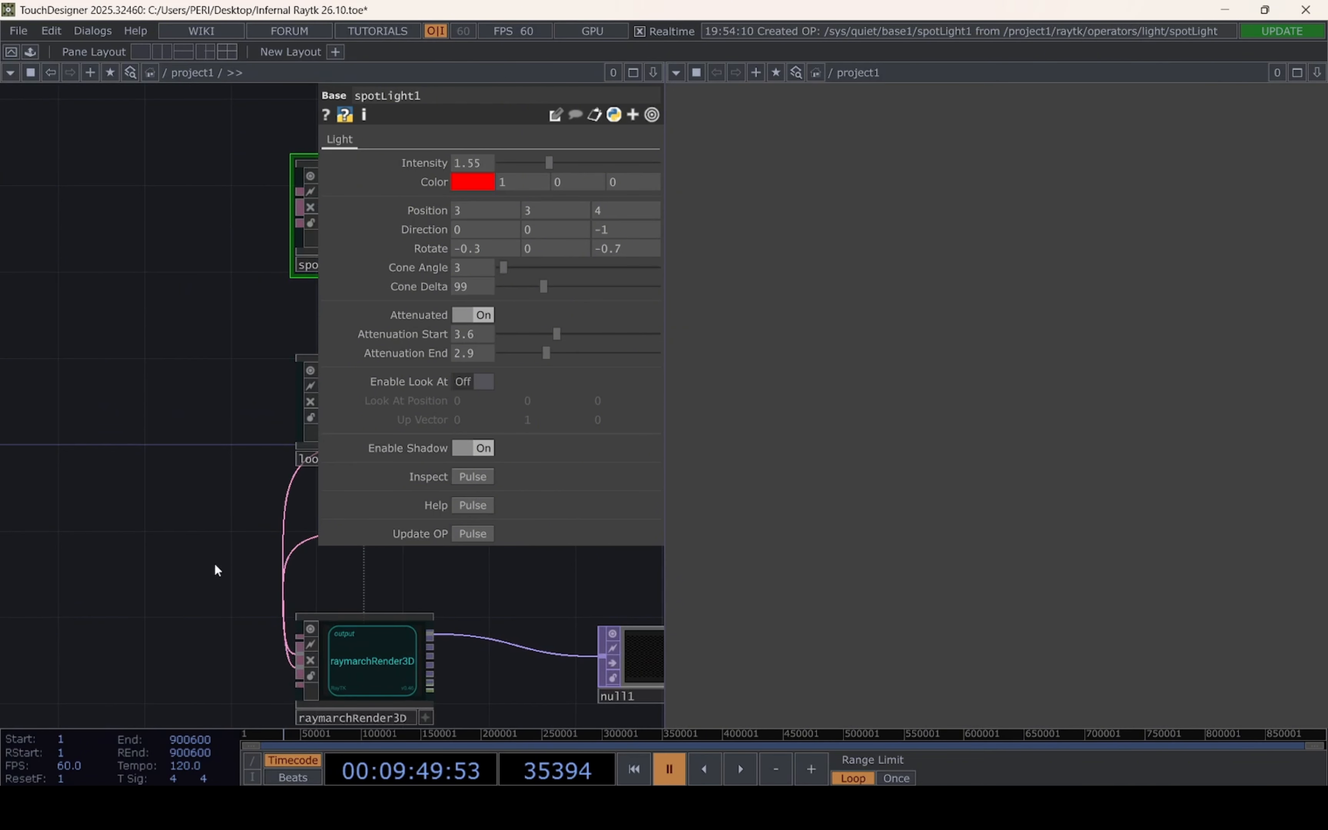
drag(214, 565, 81, 522)
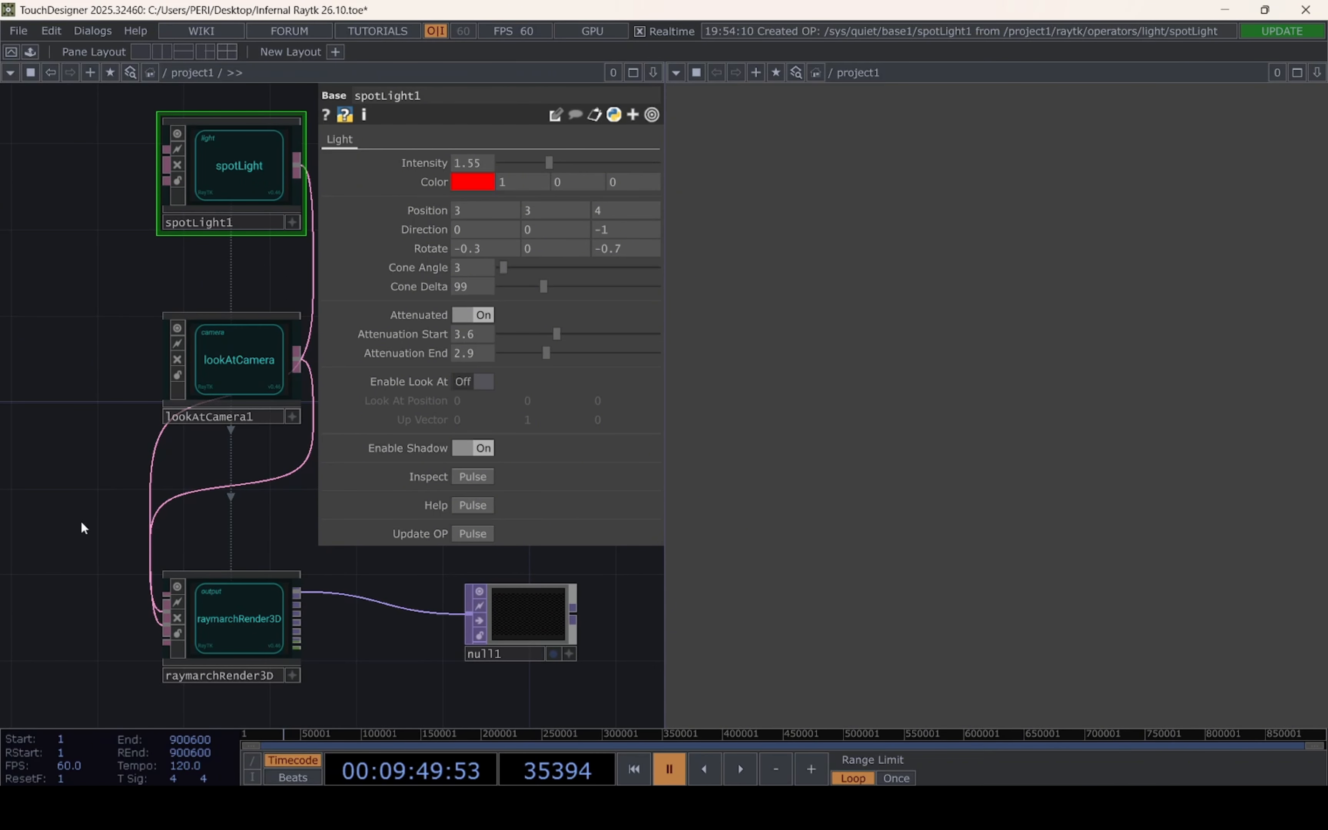
Add a boxFrameSdf operator from the RayTK palette to the network, below the raytk component
drag(81, 520, 448, 573)
scroll(158, 537, down, 3)
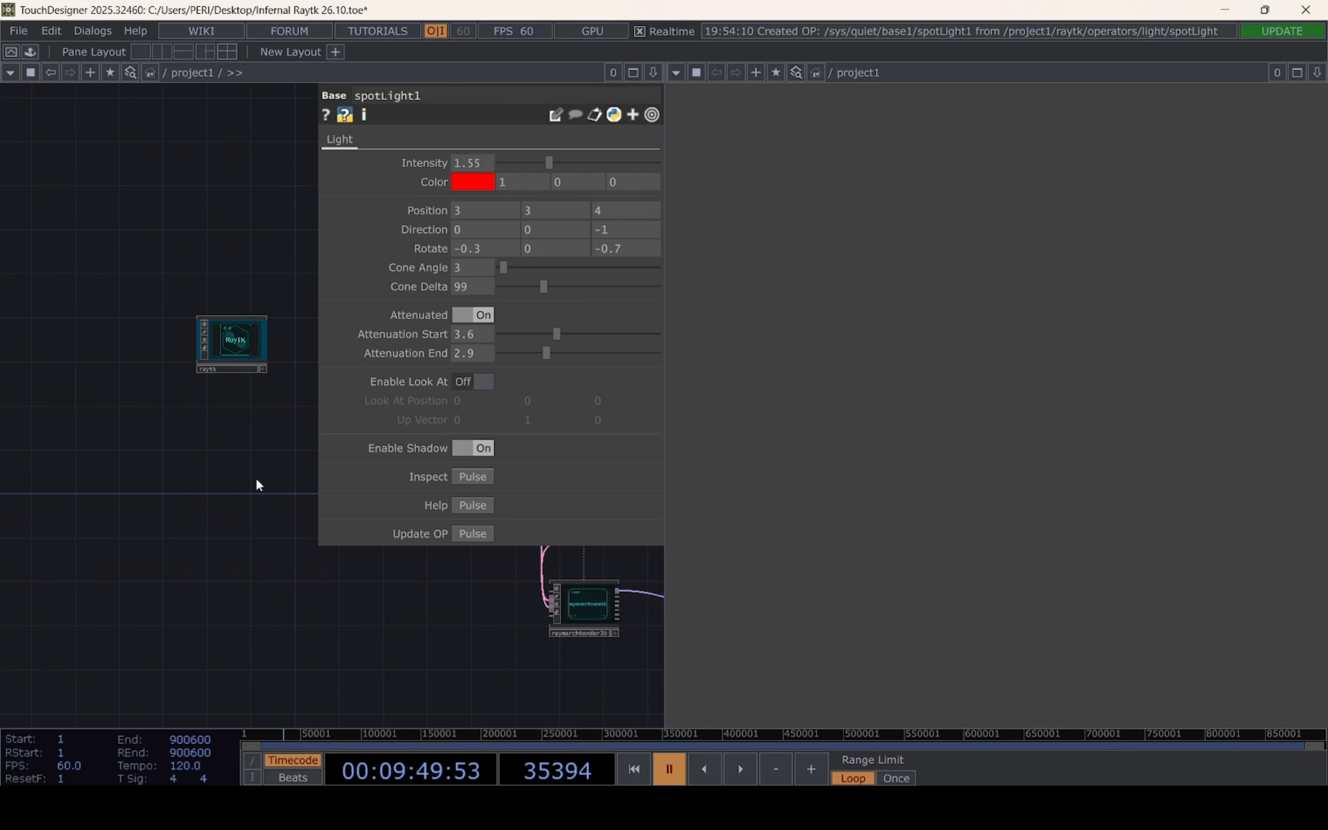
drag(258, 483, 119, 455)
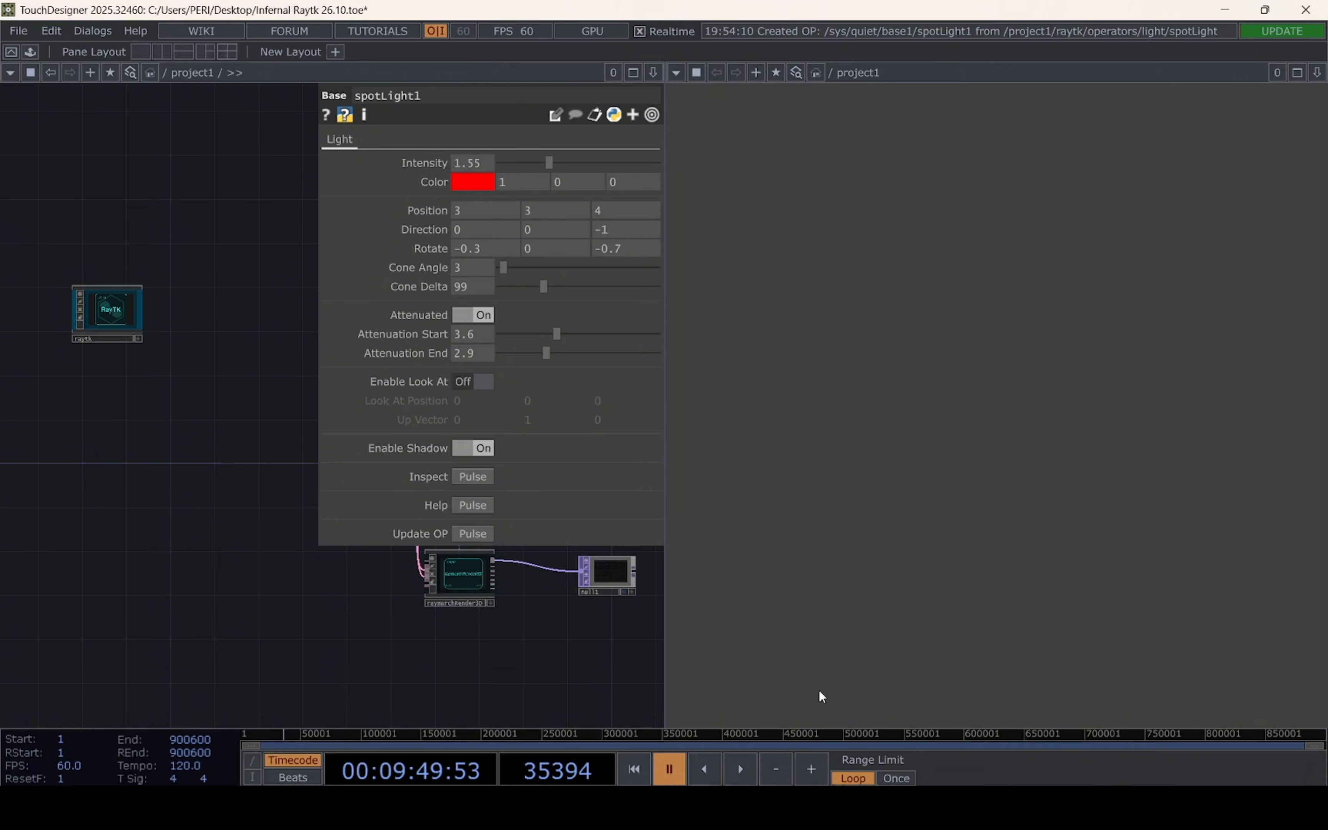
click(118, 318)
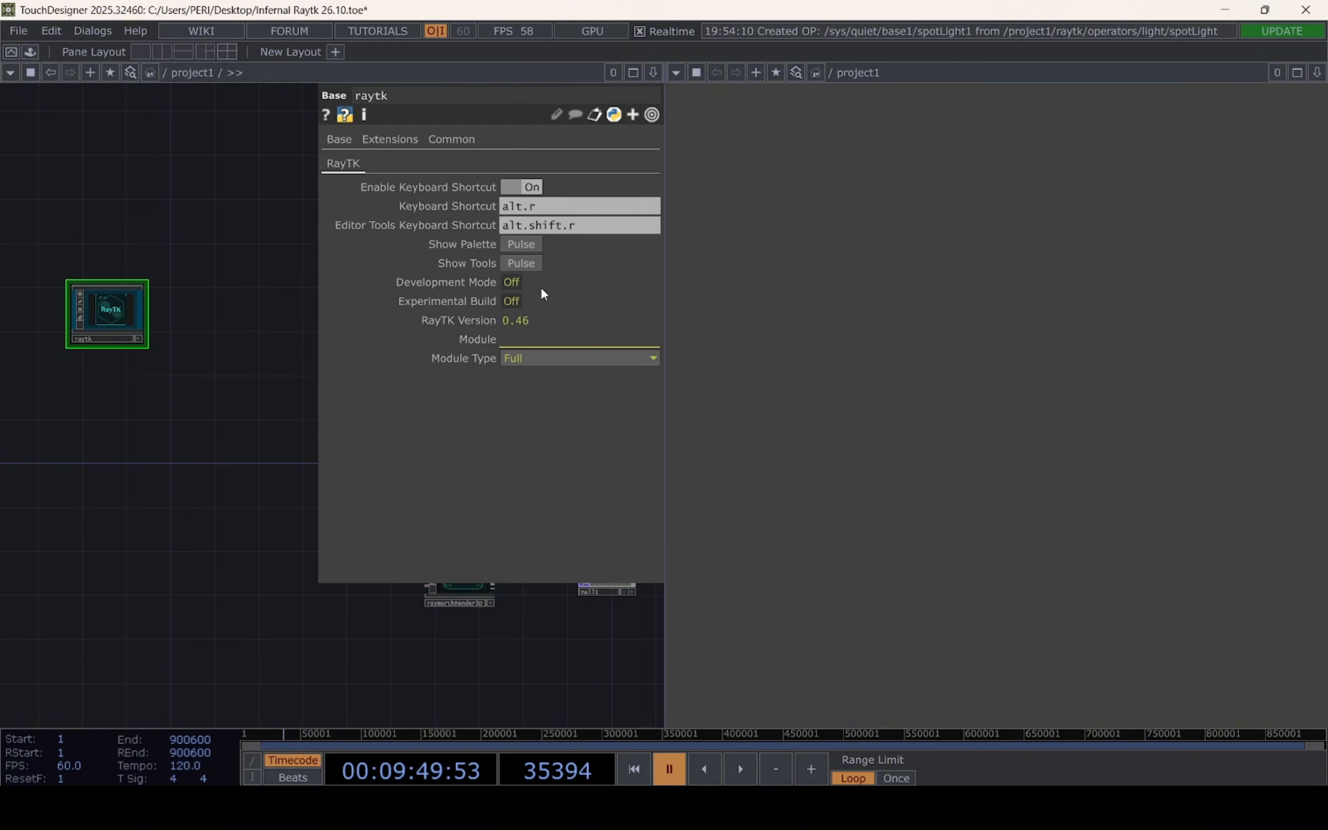
click(521, 245)
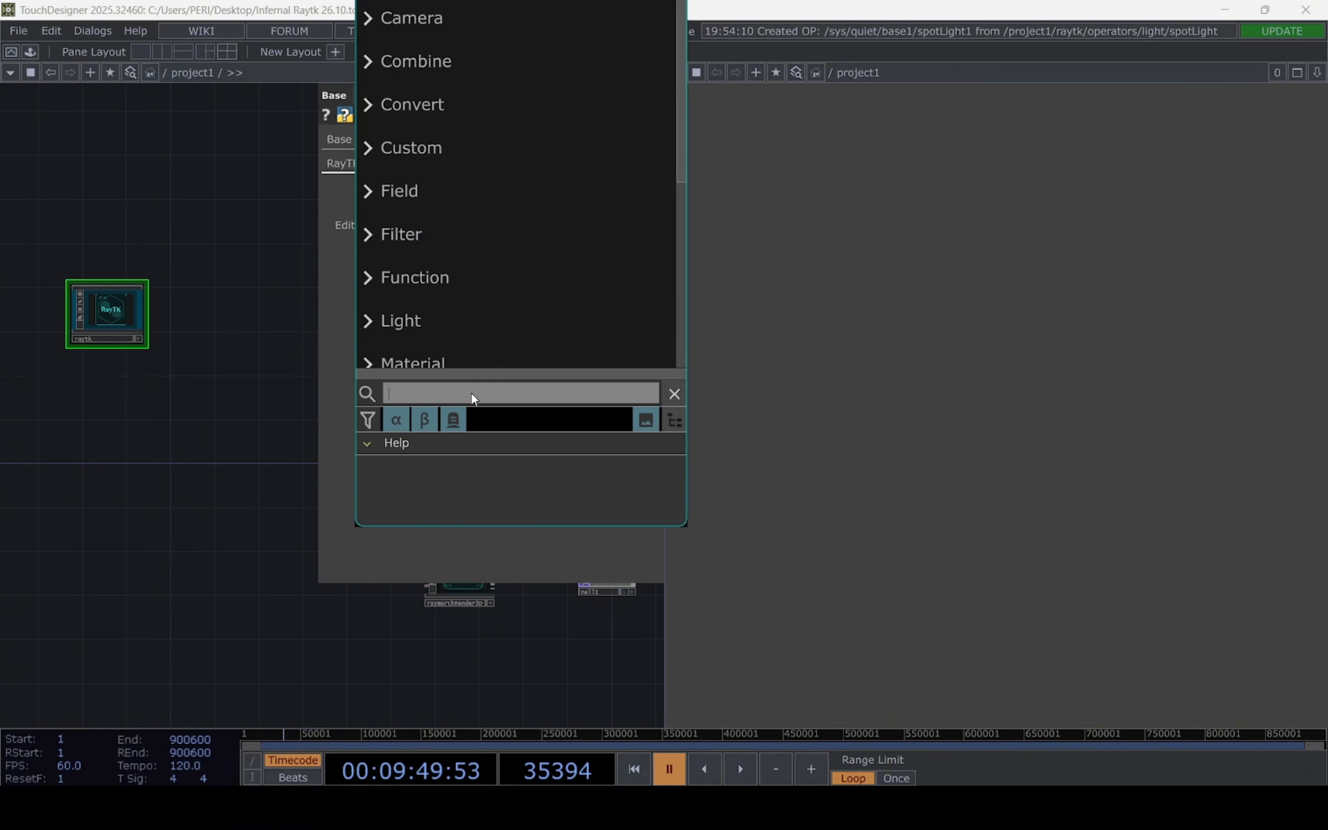
text(box)
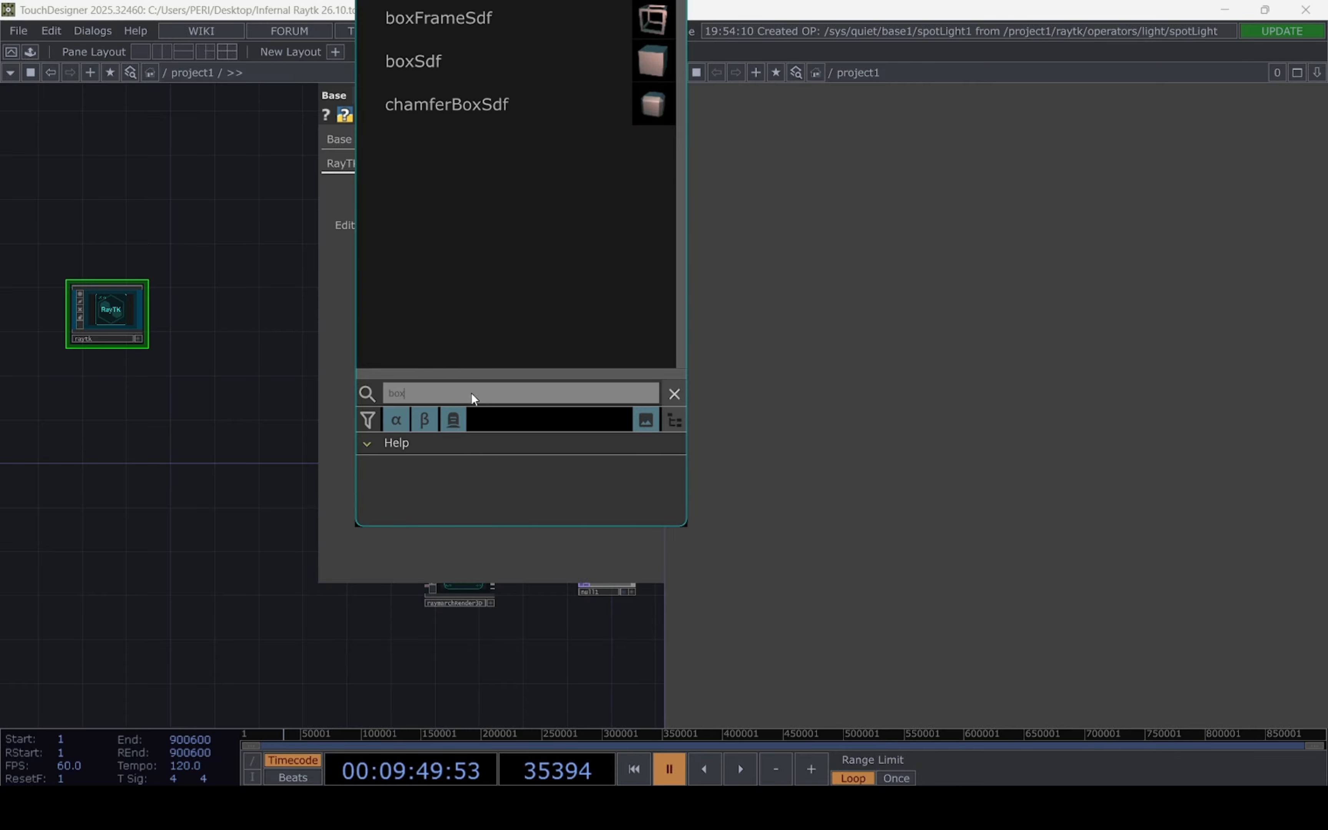
mouse_move(503, 19)
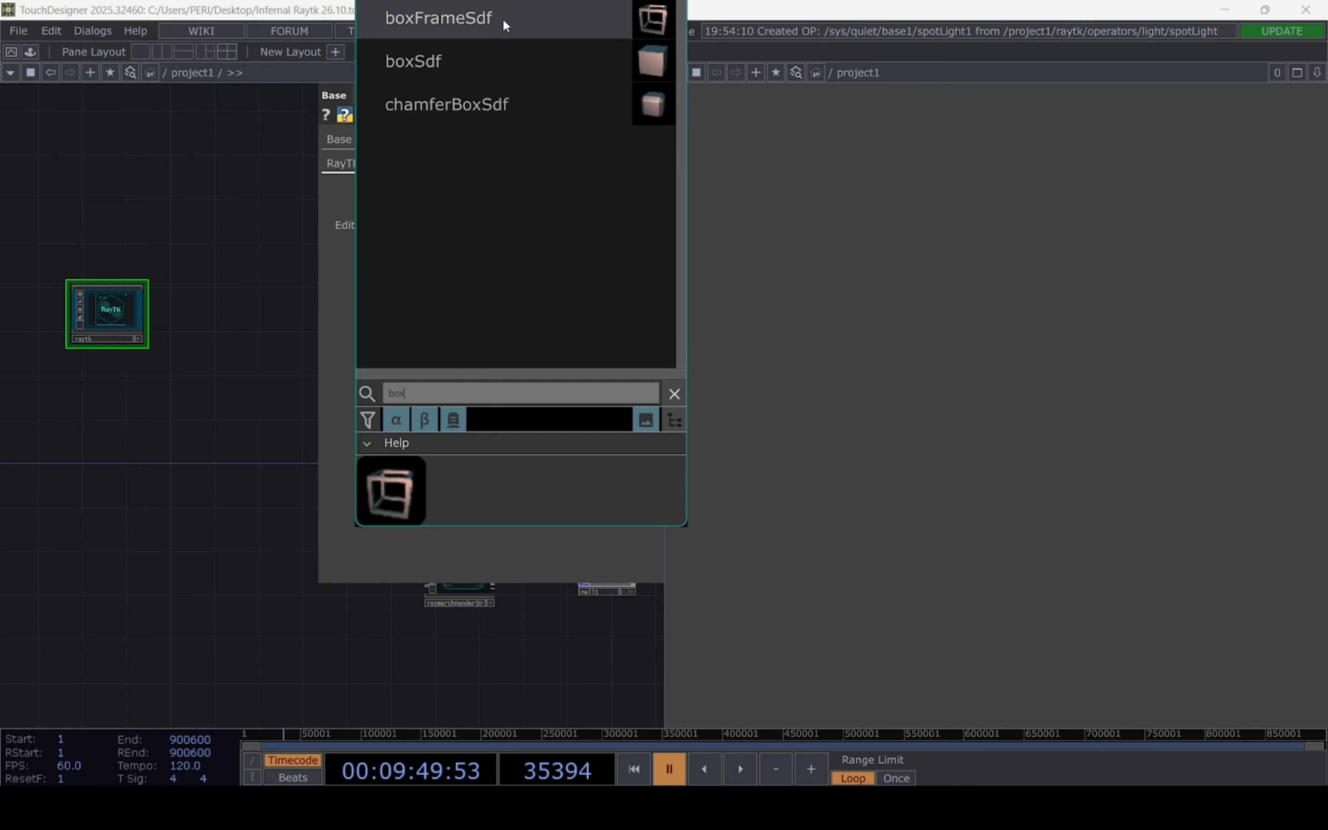
click(503, 18)
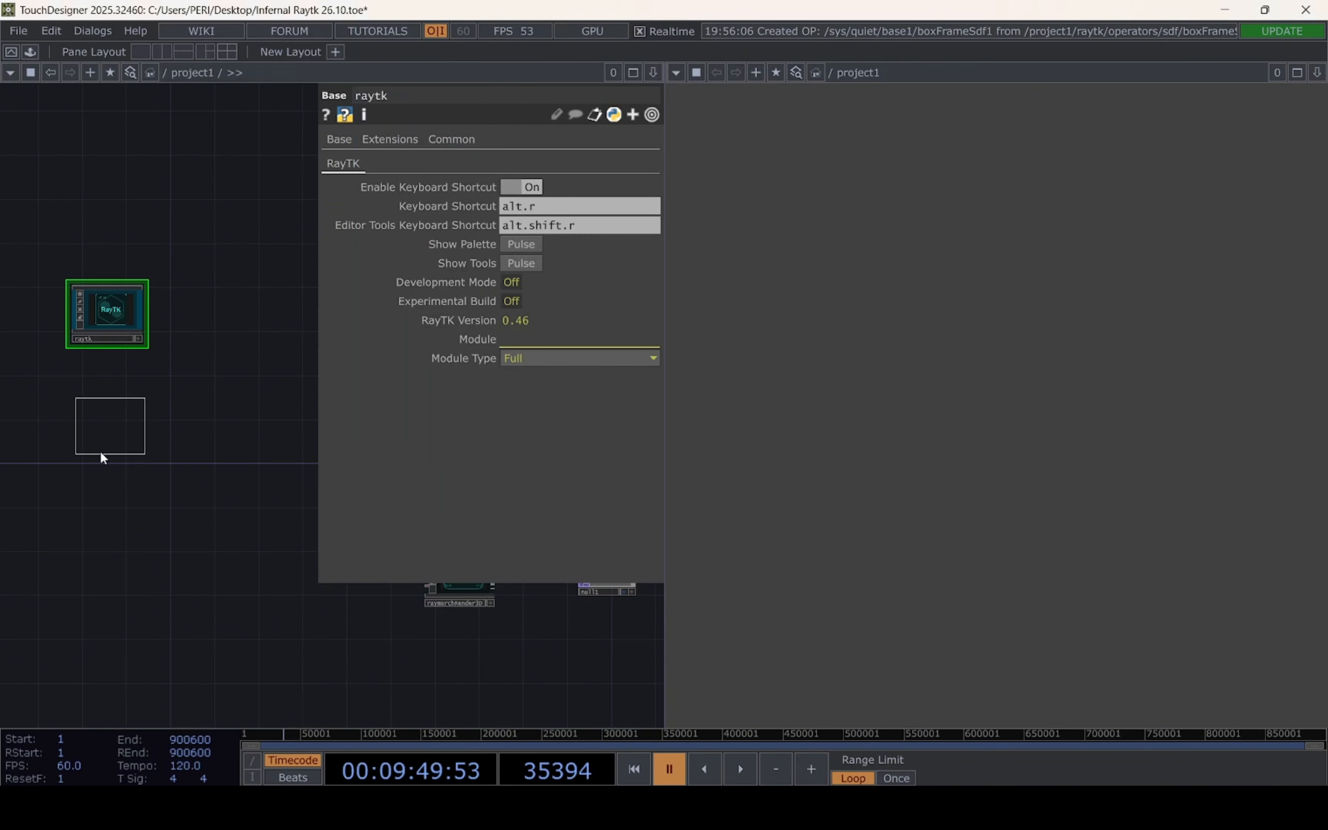
click(110, 520)
Set the boxFrameSdf's Thickness to 0.047
drag(322, 557, 510, 570)
drag(357, 476, 197, 501)
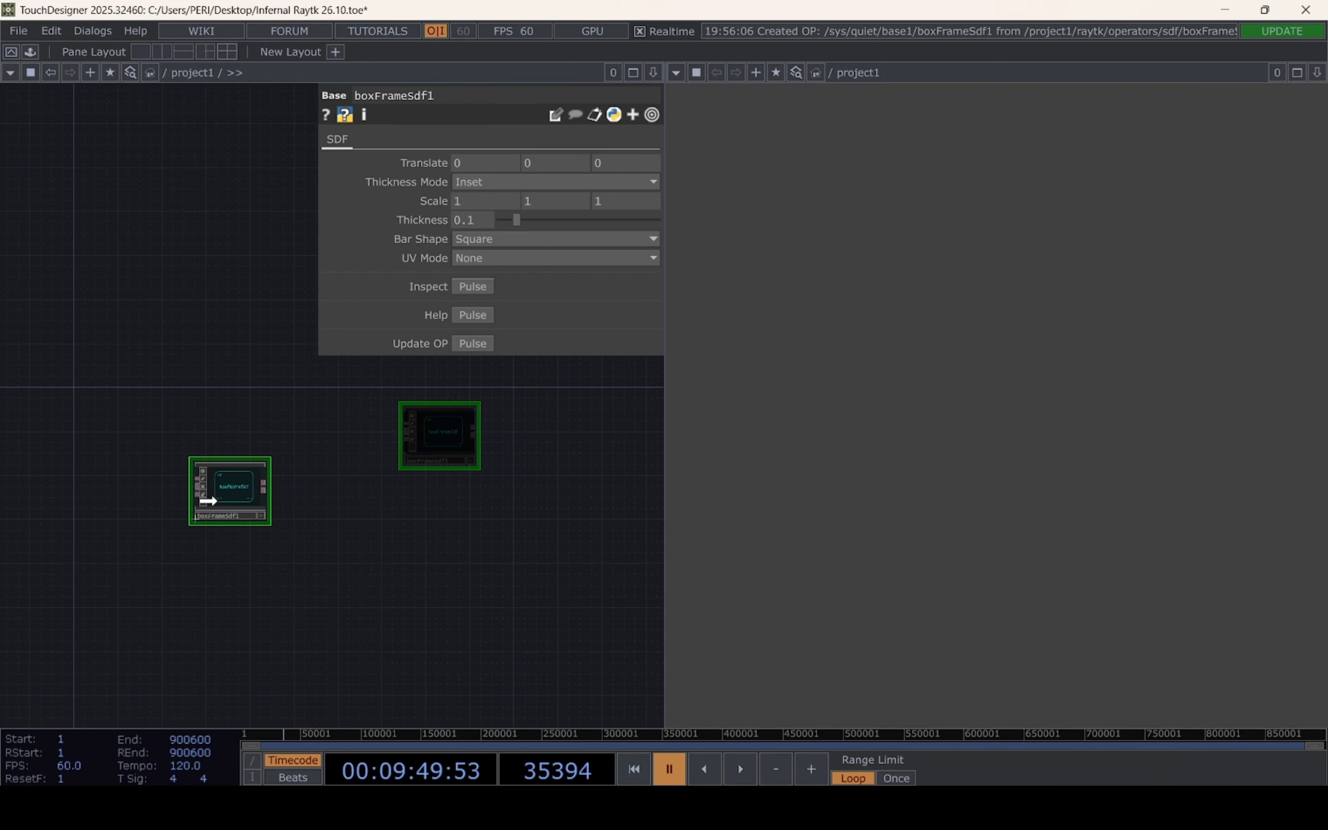
drag(448, 528, 607, 523)
drag(364, 487, 233, 498)
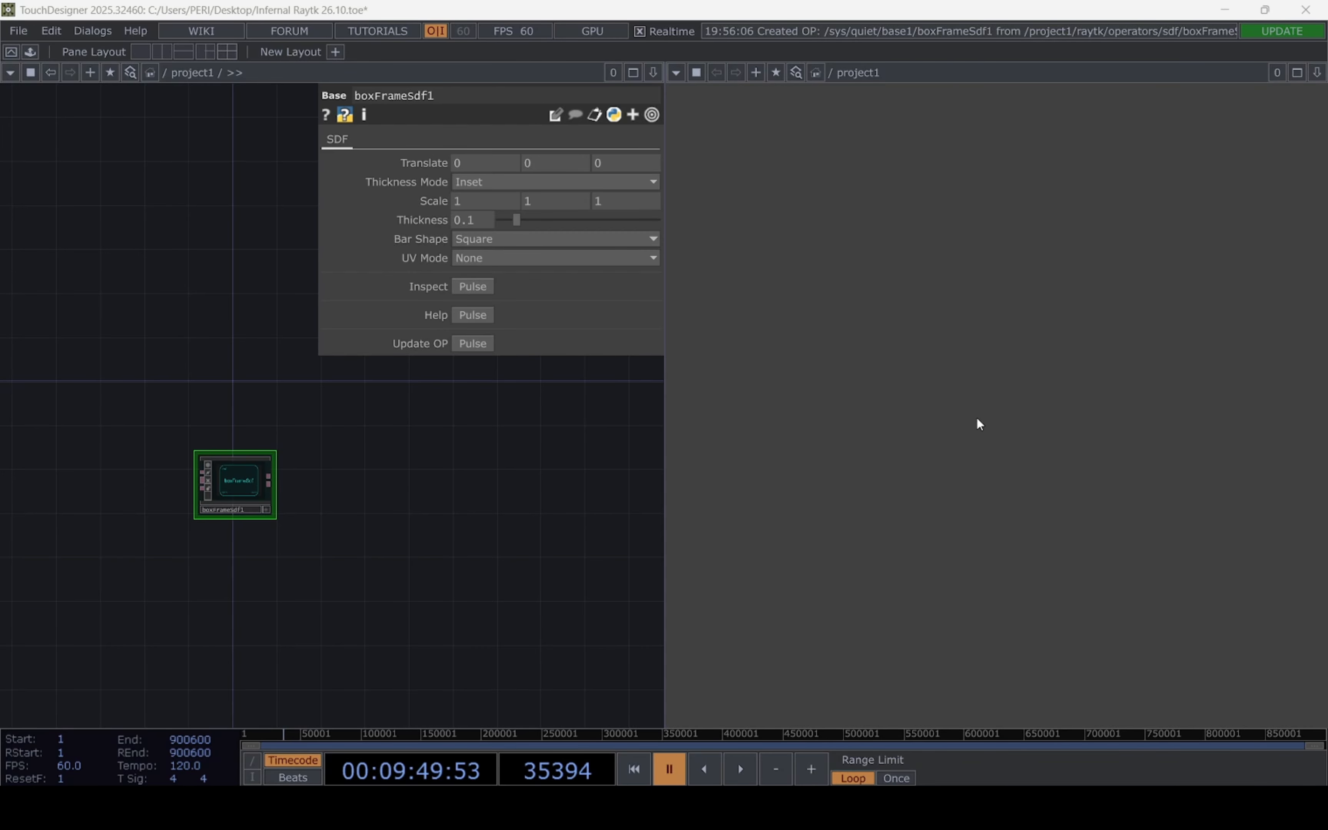
click(469, 222)
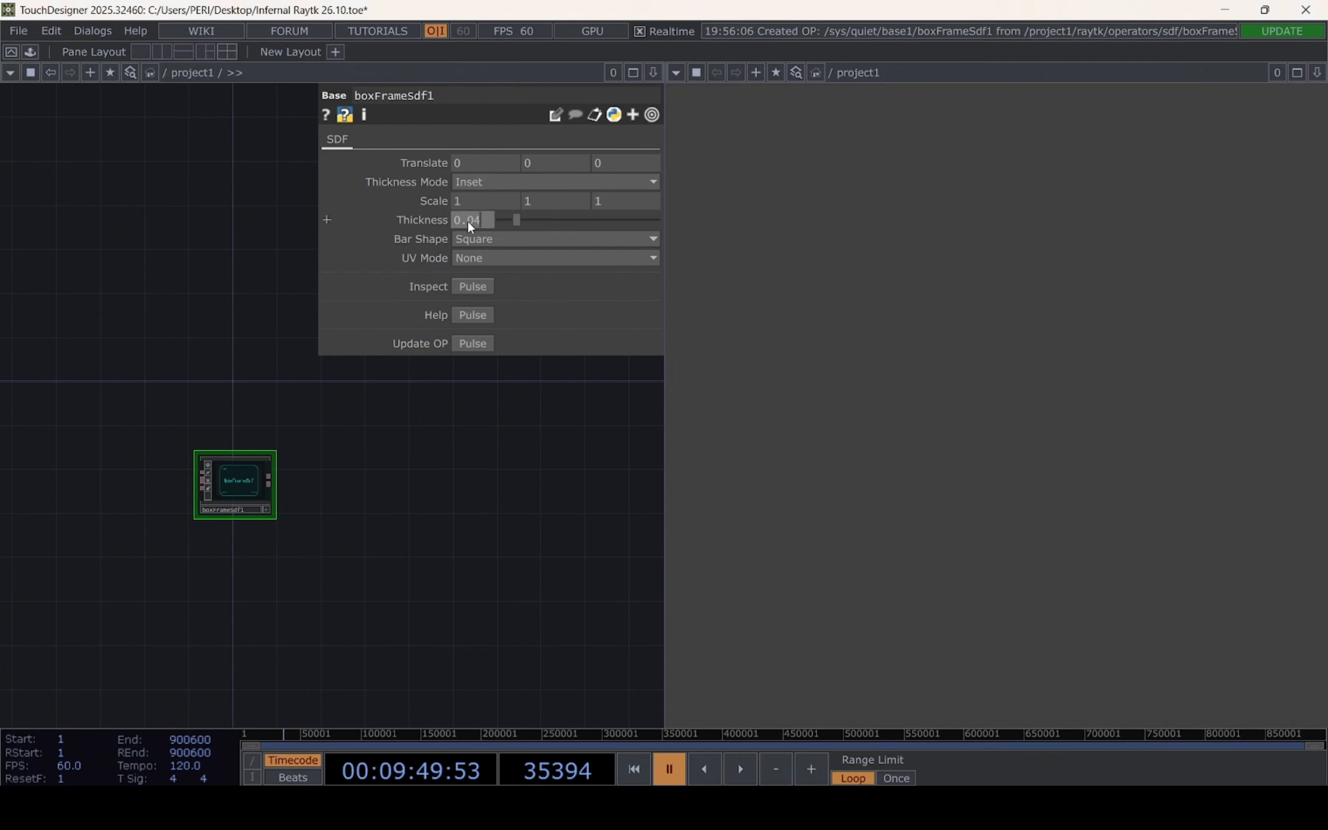
key(Return)
Add a rotate operator from the RayTK palette and connect the boxFrameSdf's output to its first input
drag(395, 512, 429, 528)
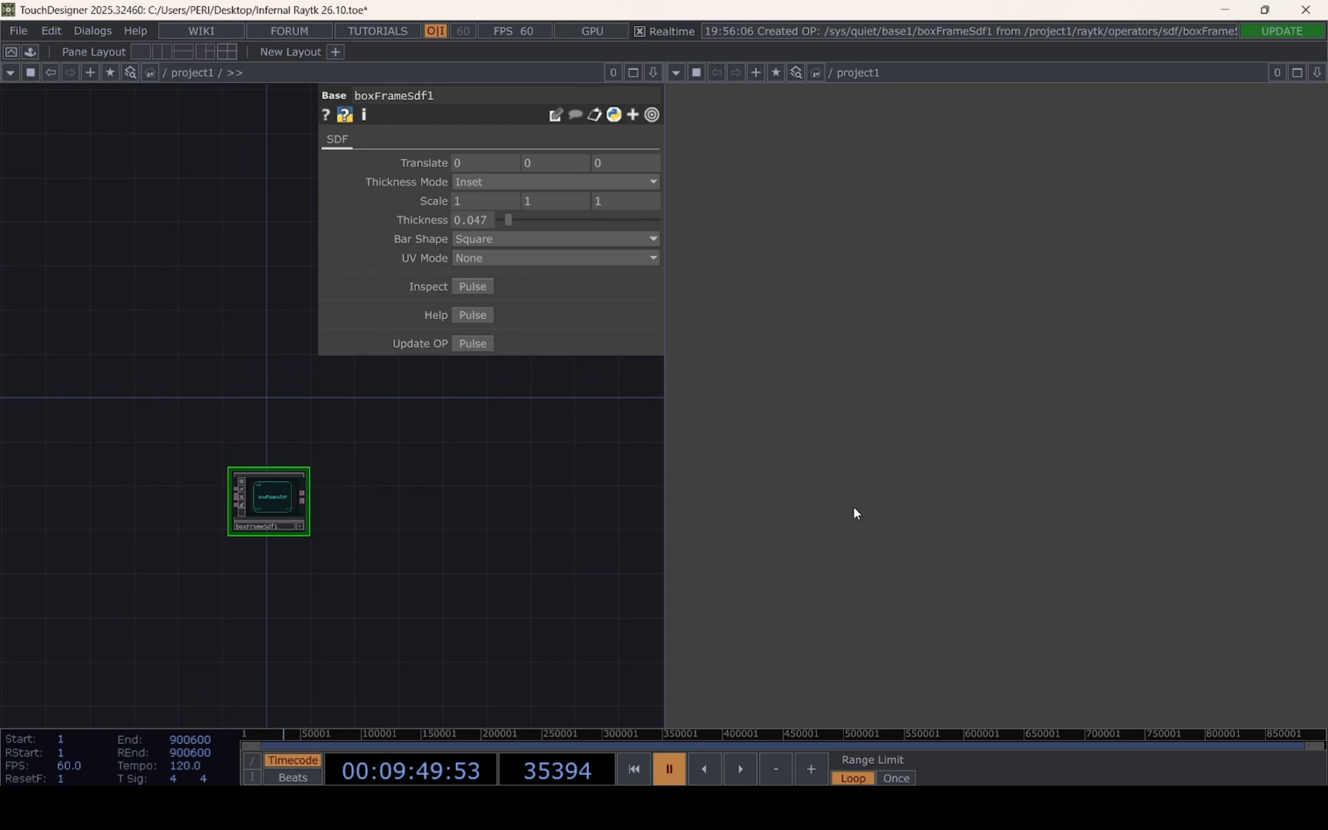
scroll(621, 516, up, 3)
drag(270, 515, 238, 569)
scroll(346, 557, down, 3)
scroll(240, 570, down, 5)
scroll(317, 507, up, 5)
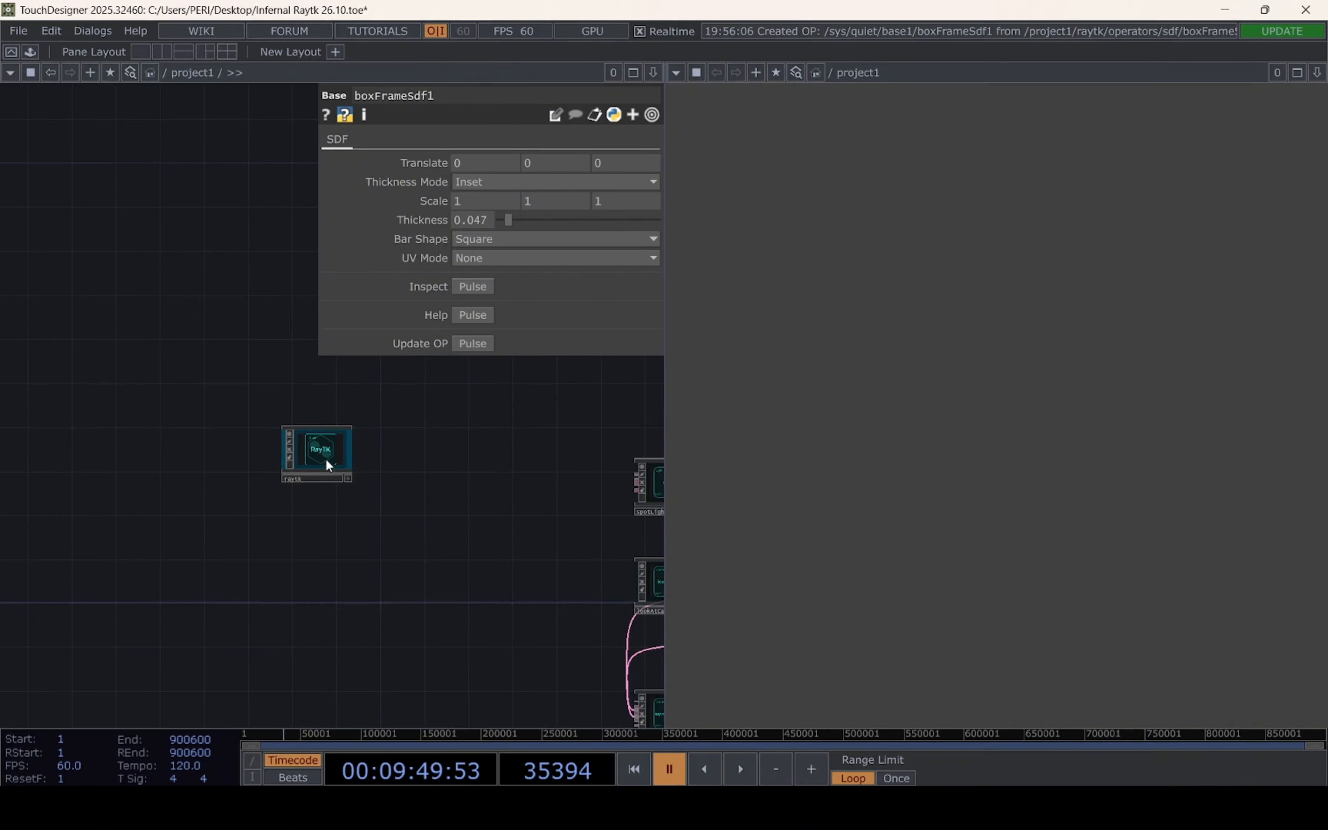
drag(327, 465, 284, 468)
click(519, 263)
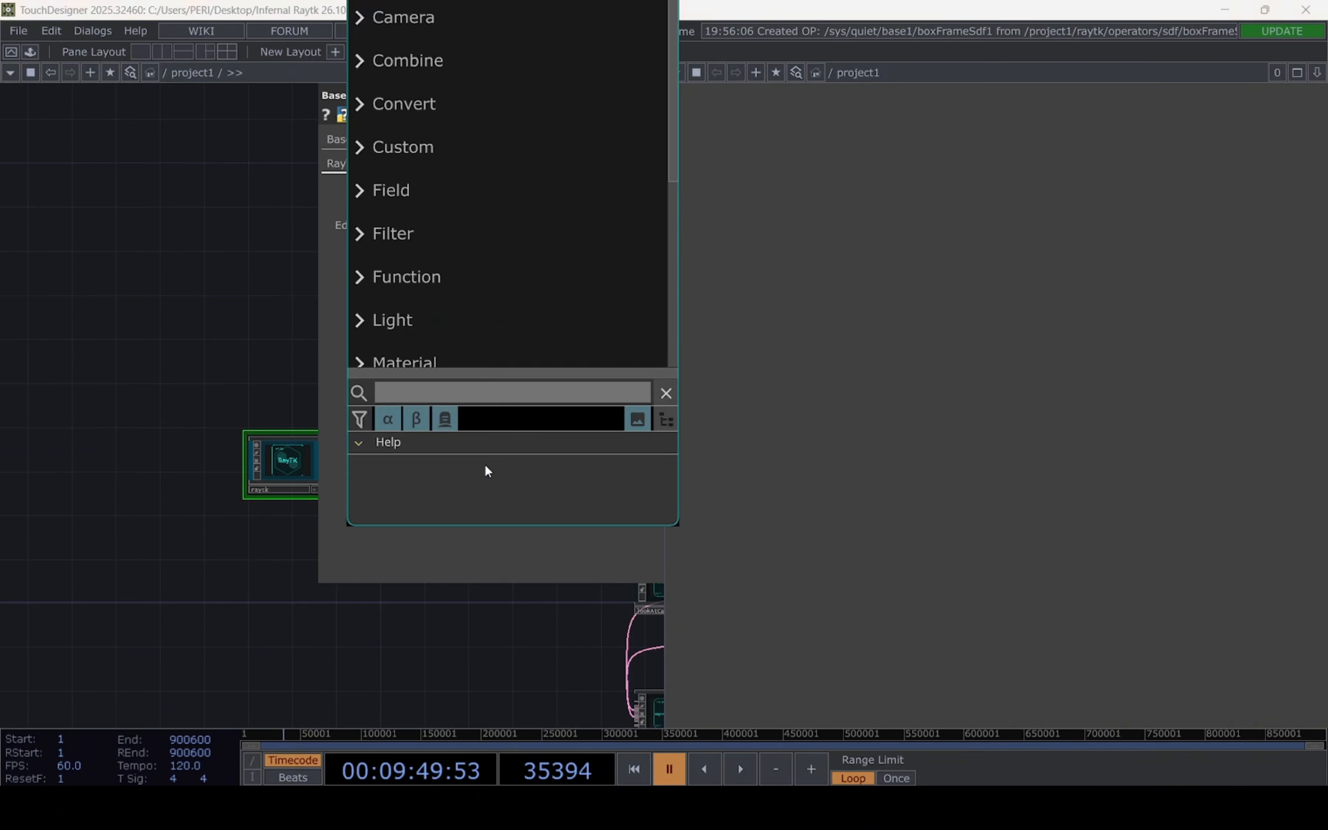
text(ro)
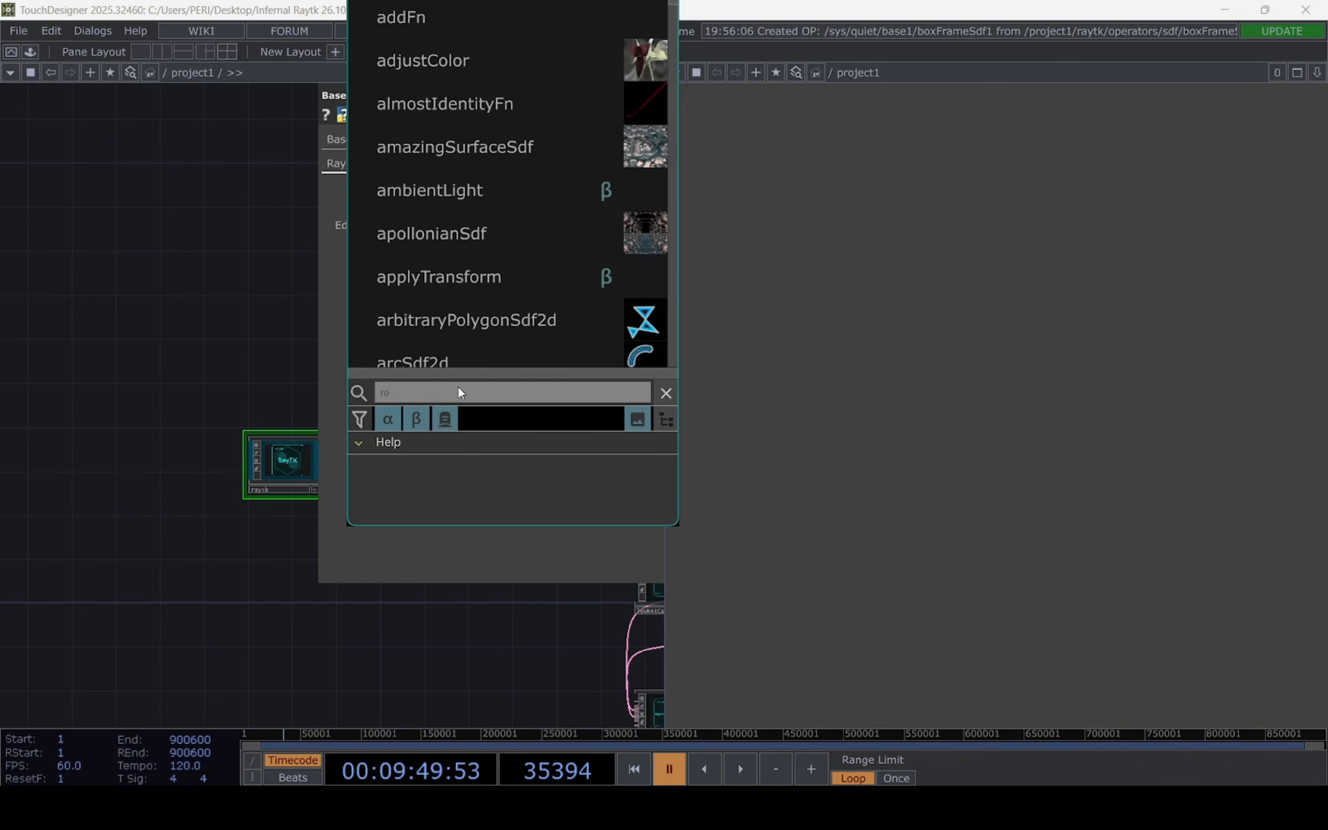
text(tate)
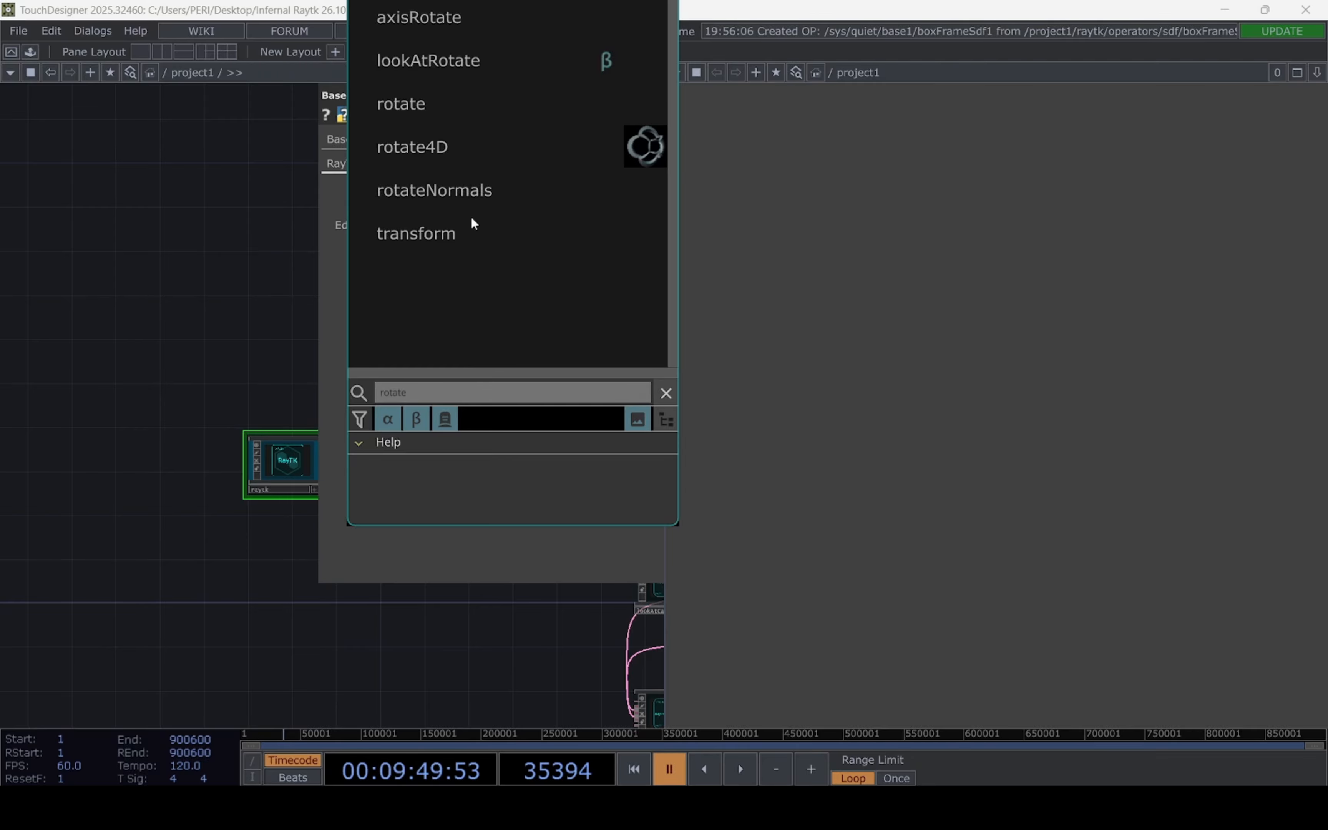
click(431, 103)
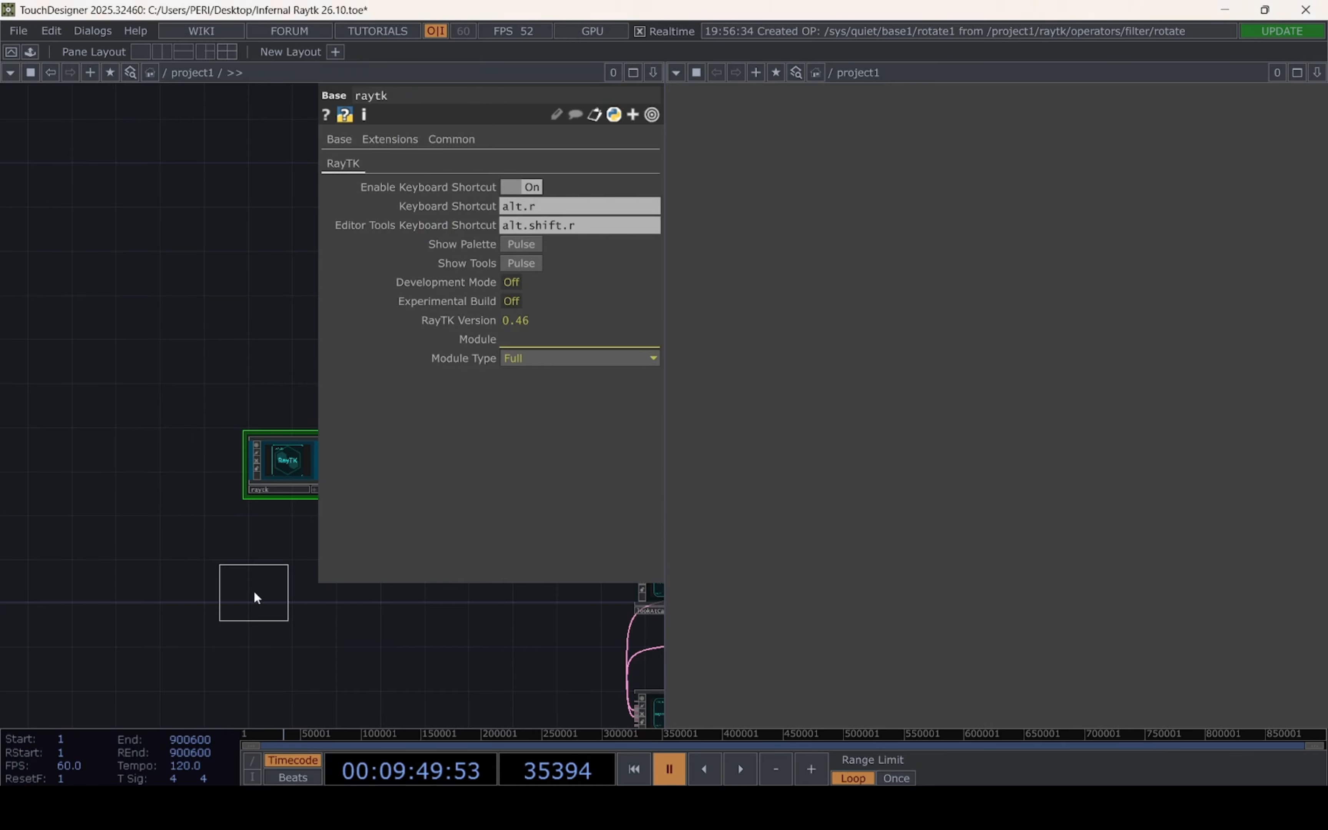
click(254, 592)
drag(212, 638, 389, 578)
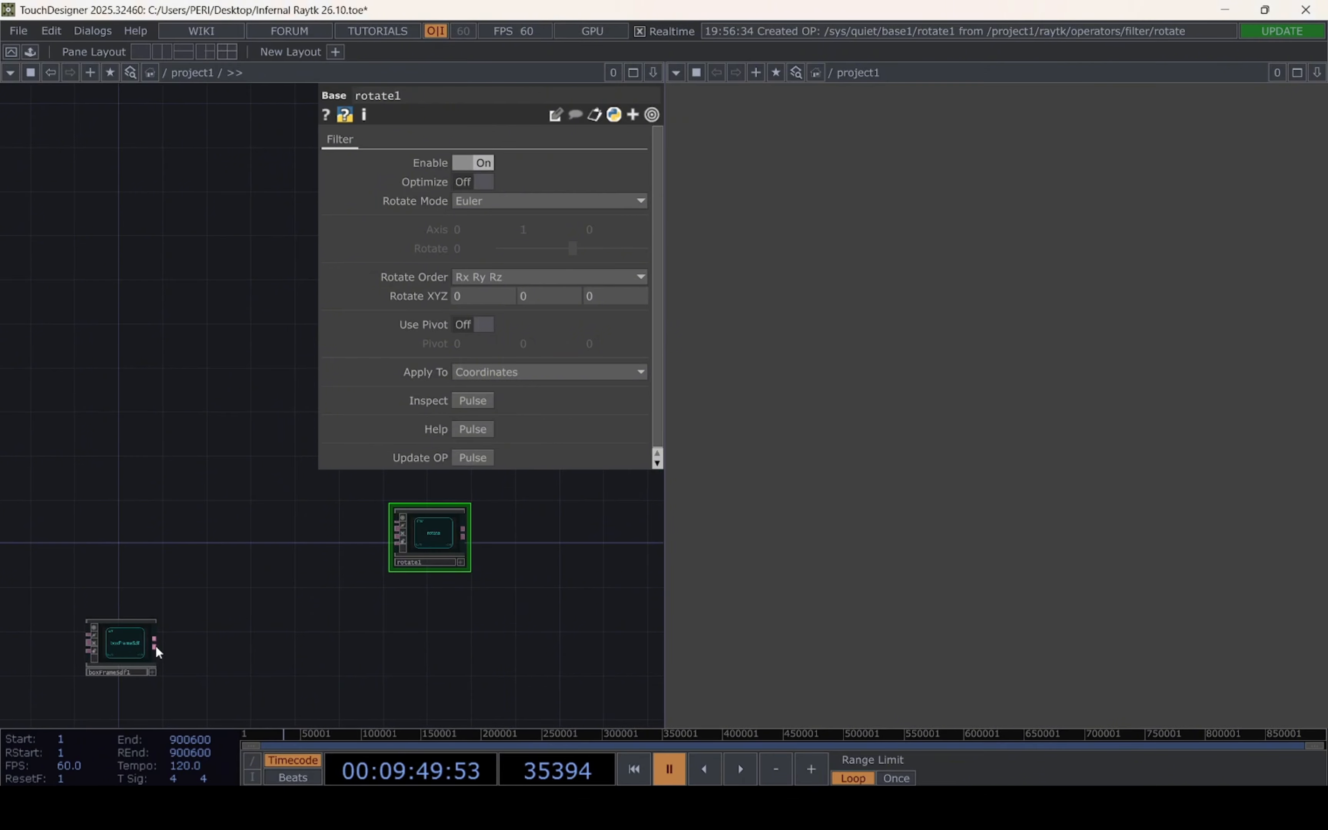
drag(157, 644, 397, 534)
Drive the rotate operator's X rotation with the expression absTime.seconds*15
scroll(468, 584, up, 5)
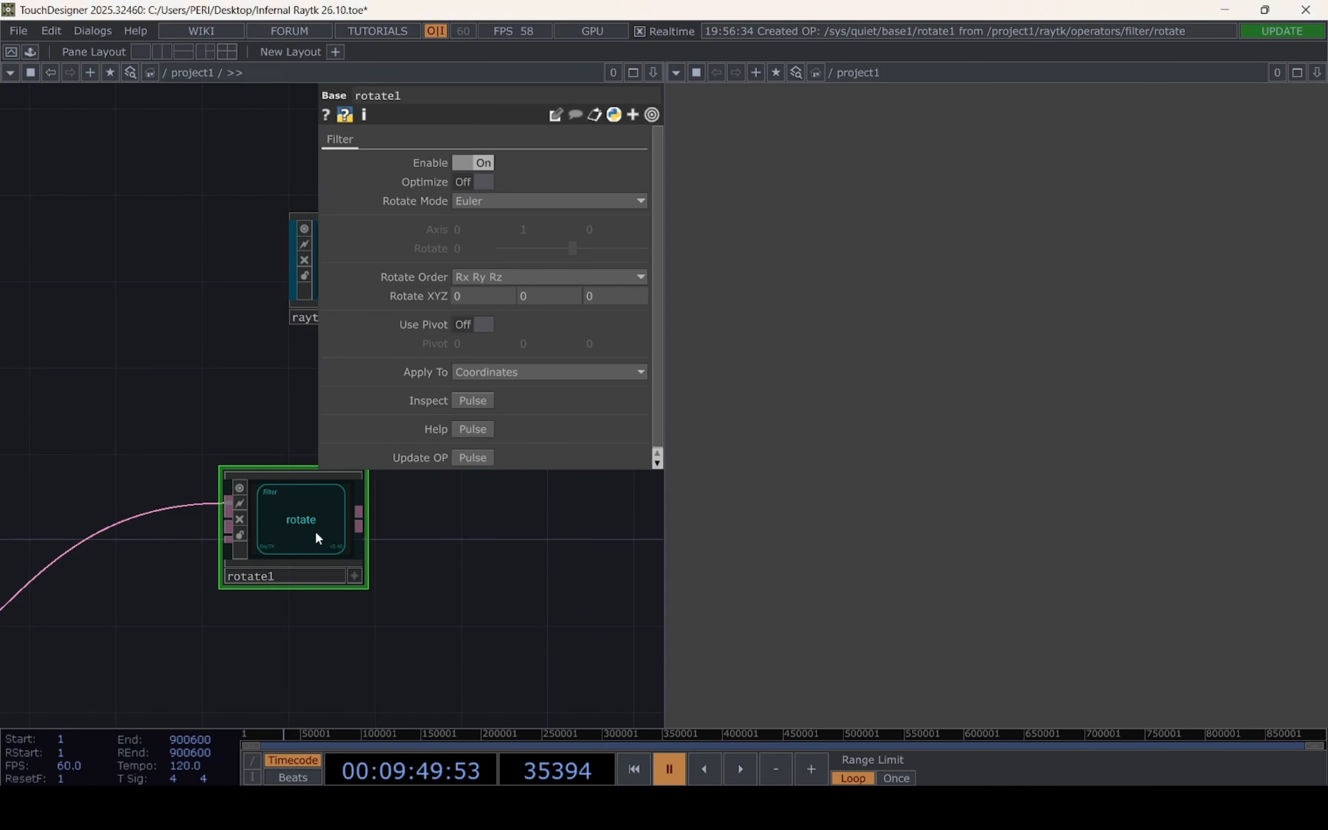
drag(504, 303, 359, 304)
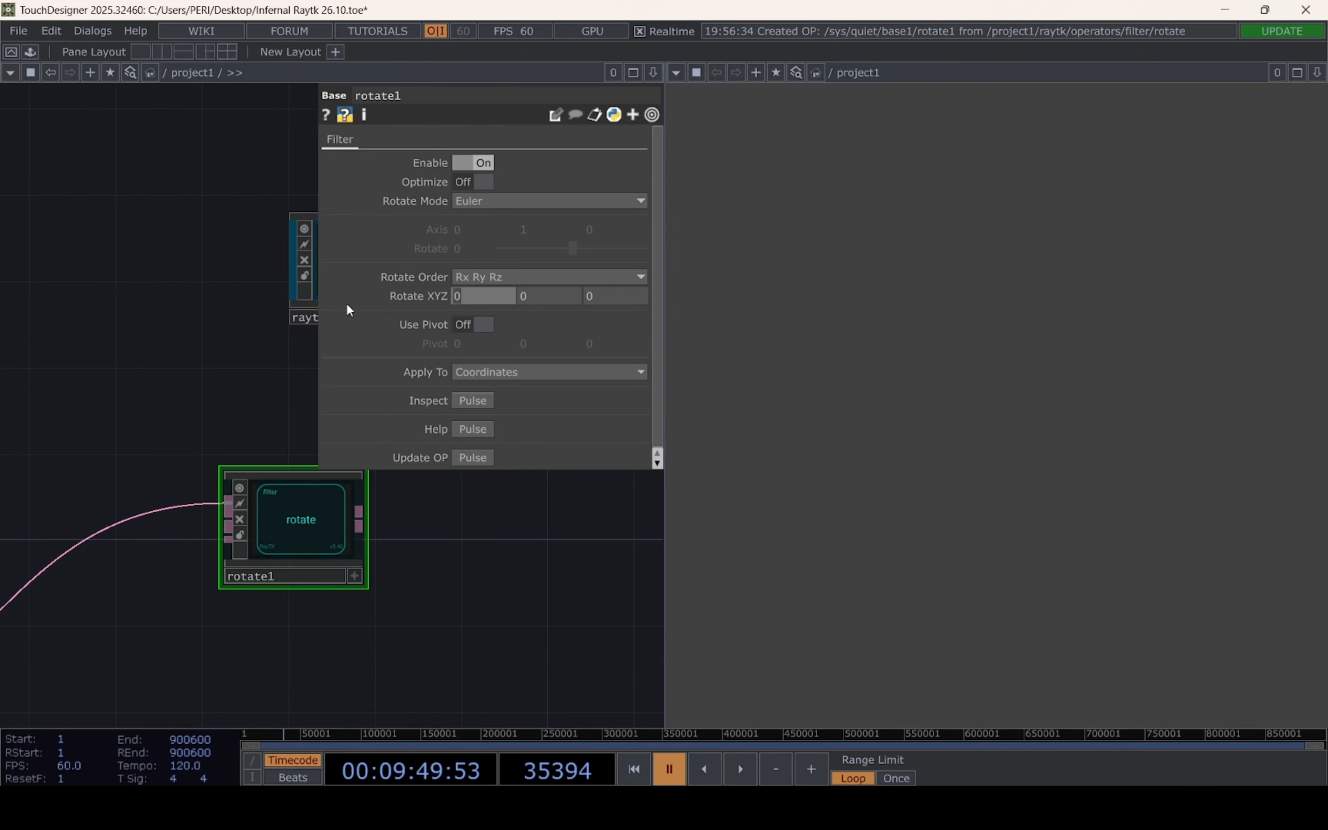
text(absTime)
text(.seconds)
text(*)
text(15)
key(Return)
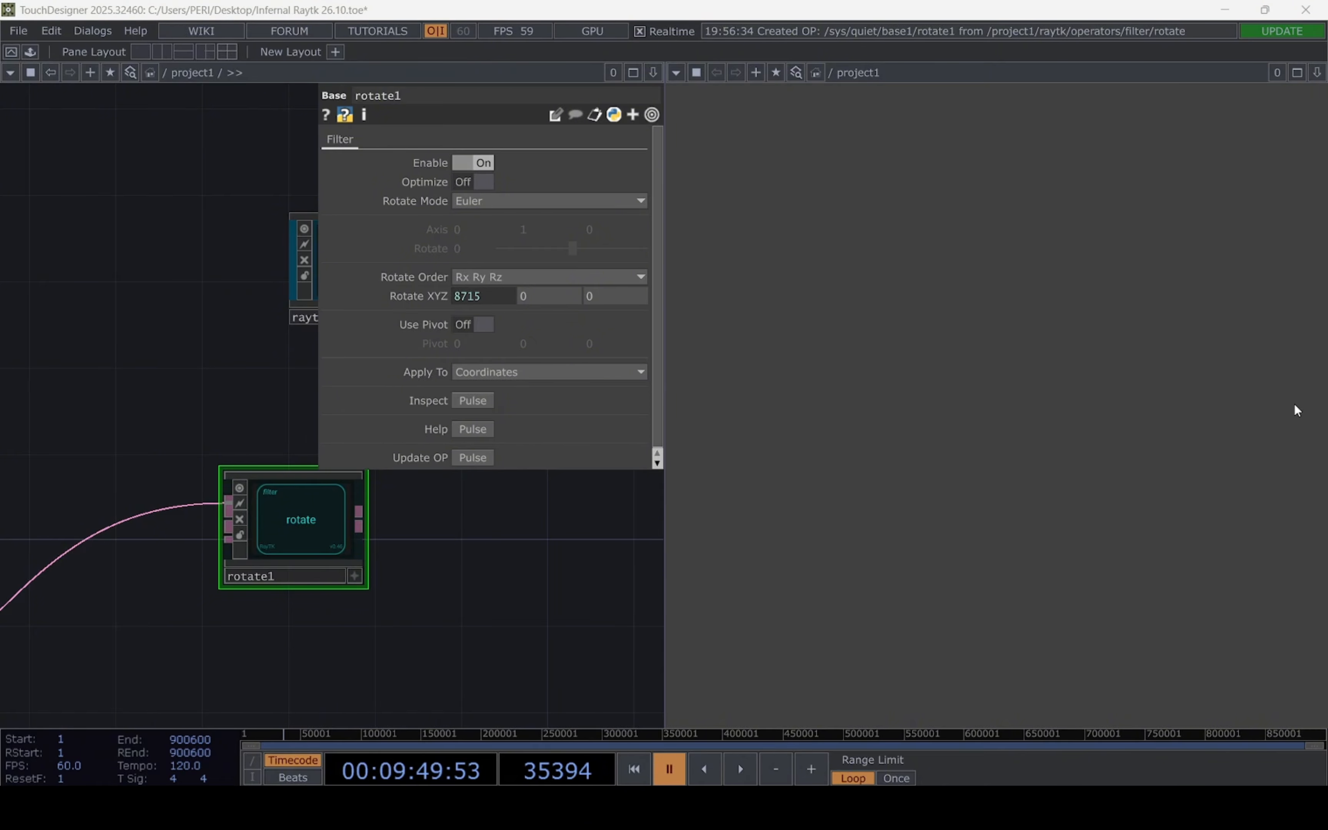
Copy the X rotation expression absTime.seconds*15 to the rotate operator's Y rotation
click(501, 296)
drag(580, 313, 417, 311)
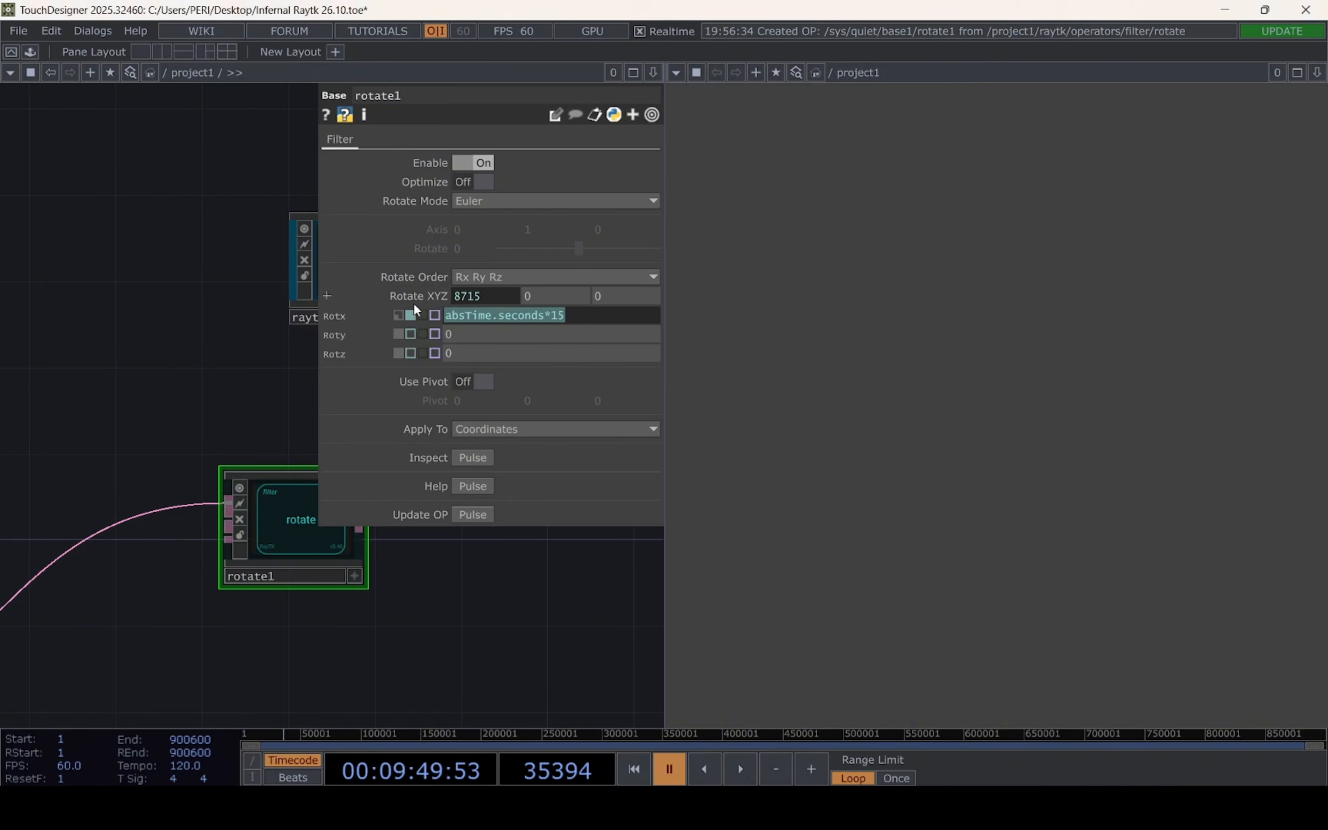
key(ctrl+c)
click(560, 299)
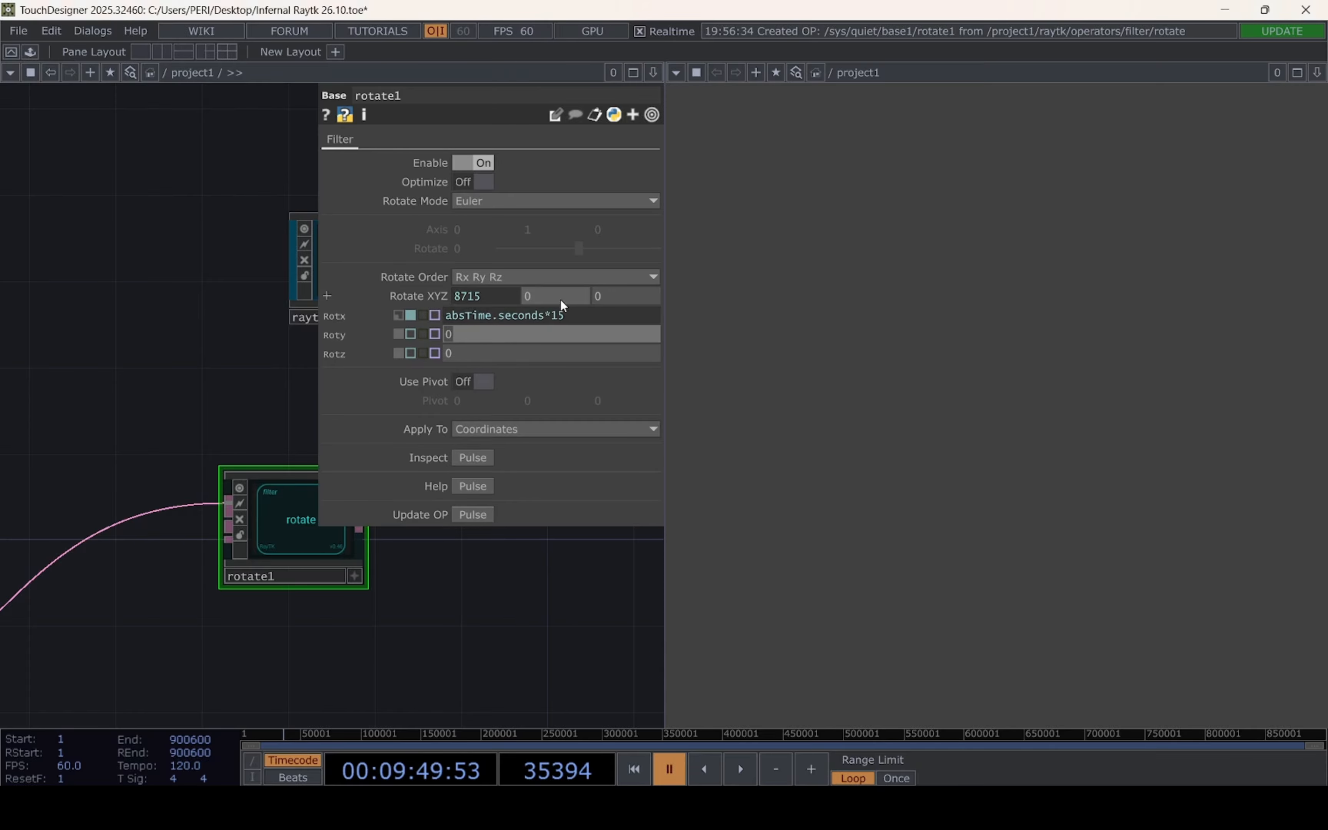
key(ctrl+v)
key(Return)
Add a mirrorOctant operator from the RayTK palette to the network, near the rotate operator
scroll(330, 615, down, 5)
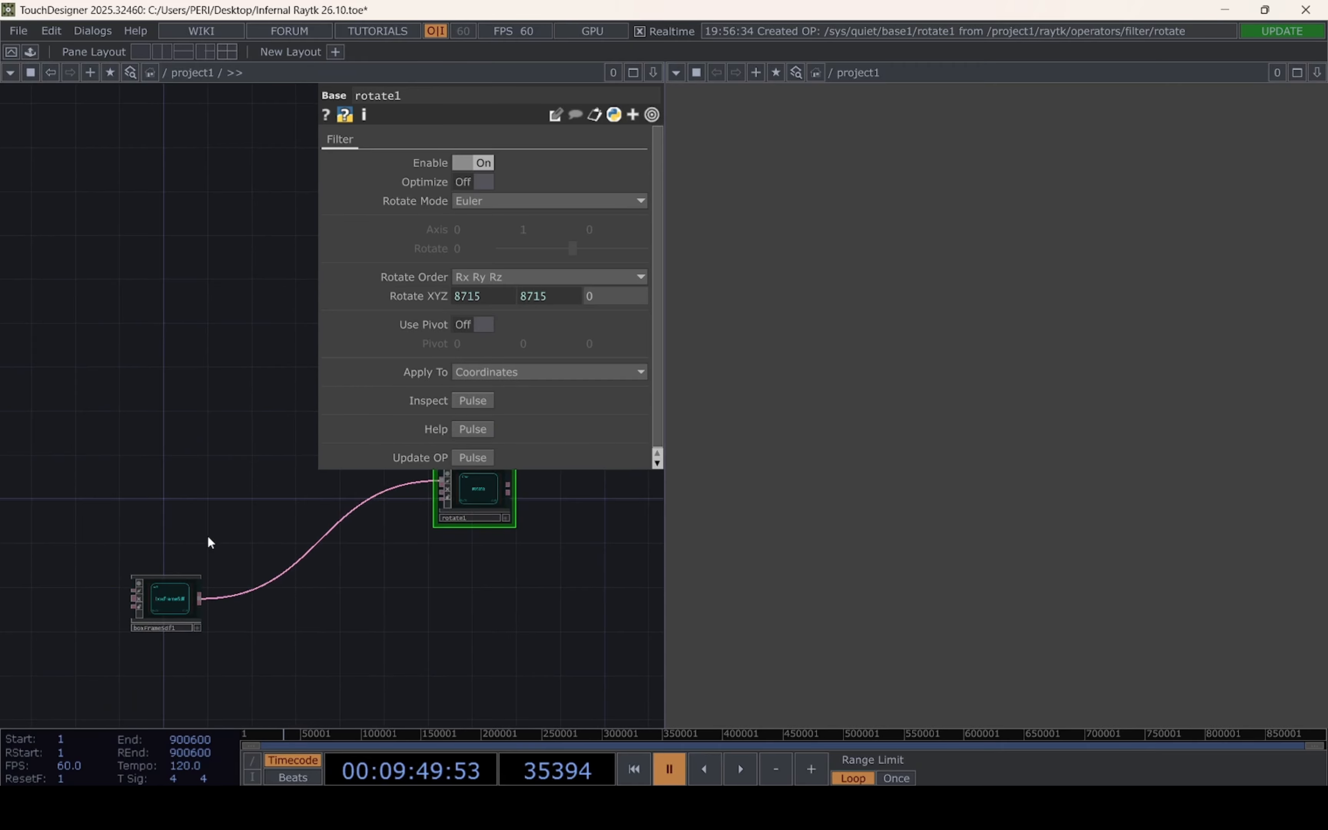
drag(394, 600, 249, 656)
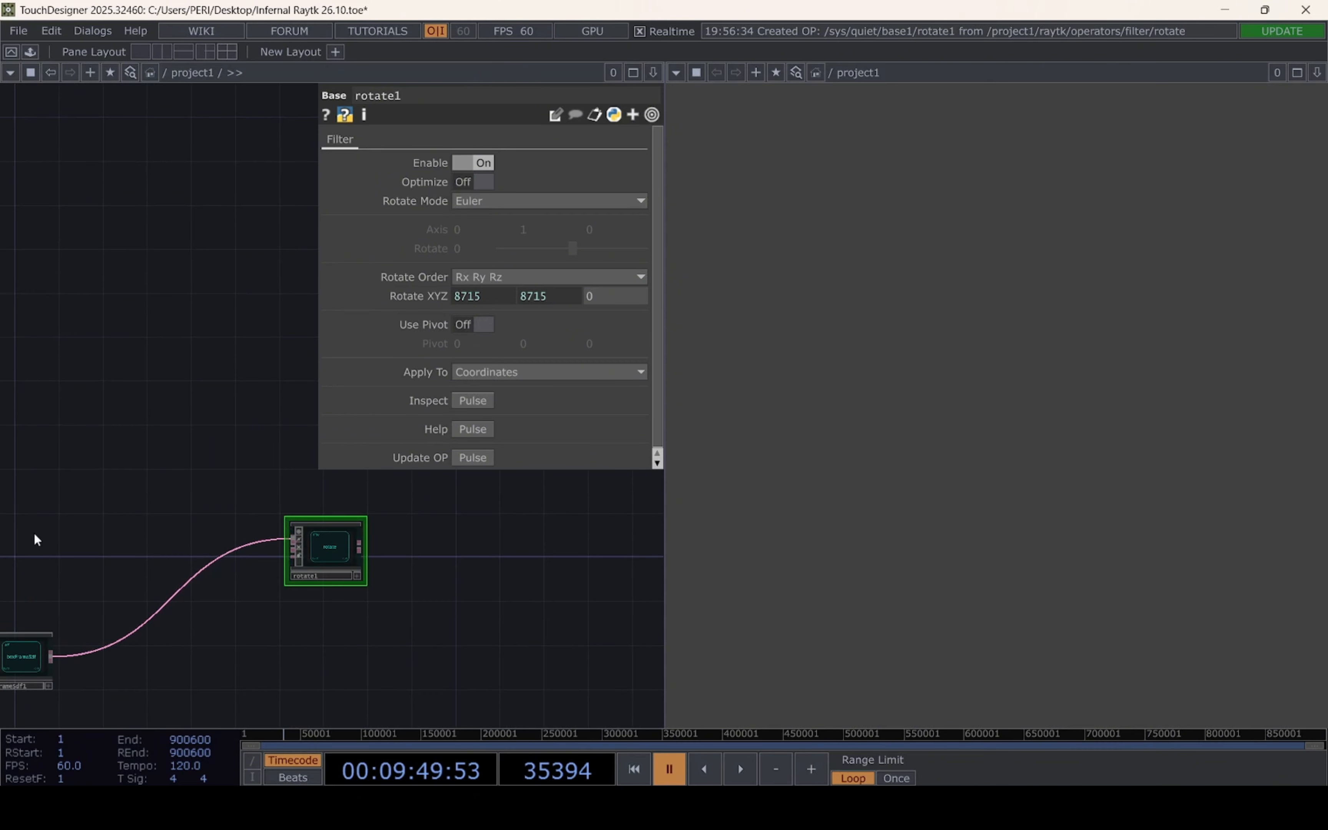
drag(121, 584, 196, 536)
drag(324, 584, 148, 658)
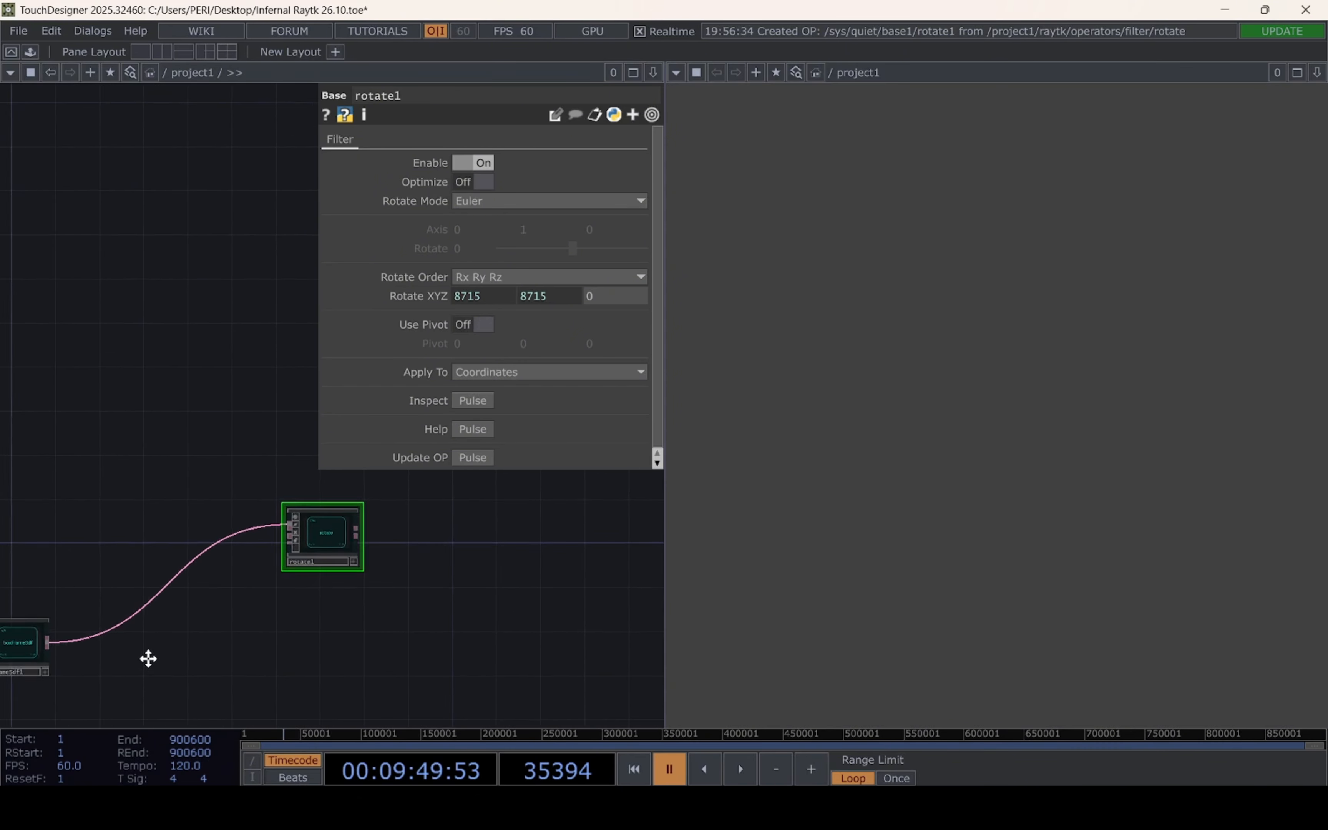
scroll(340, 592, up, 5)
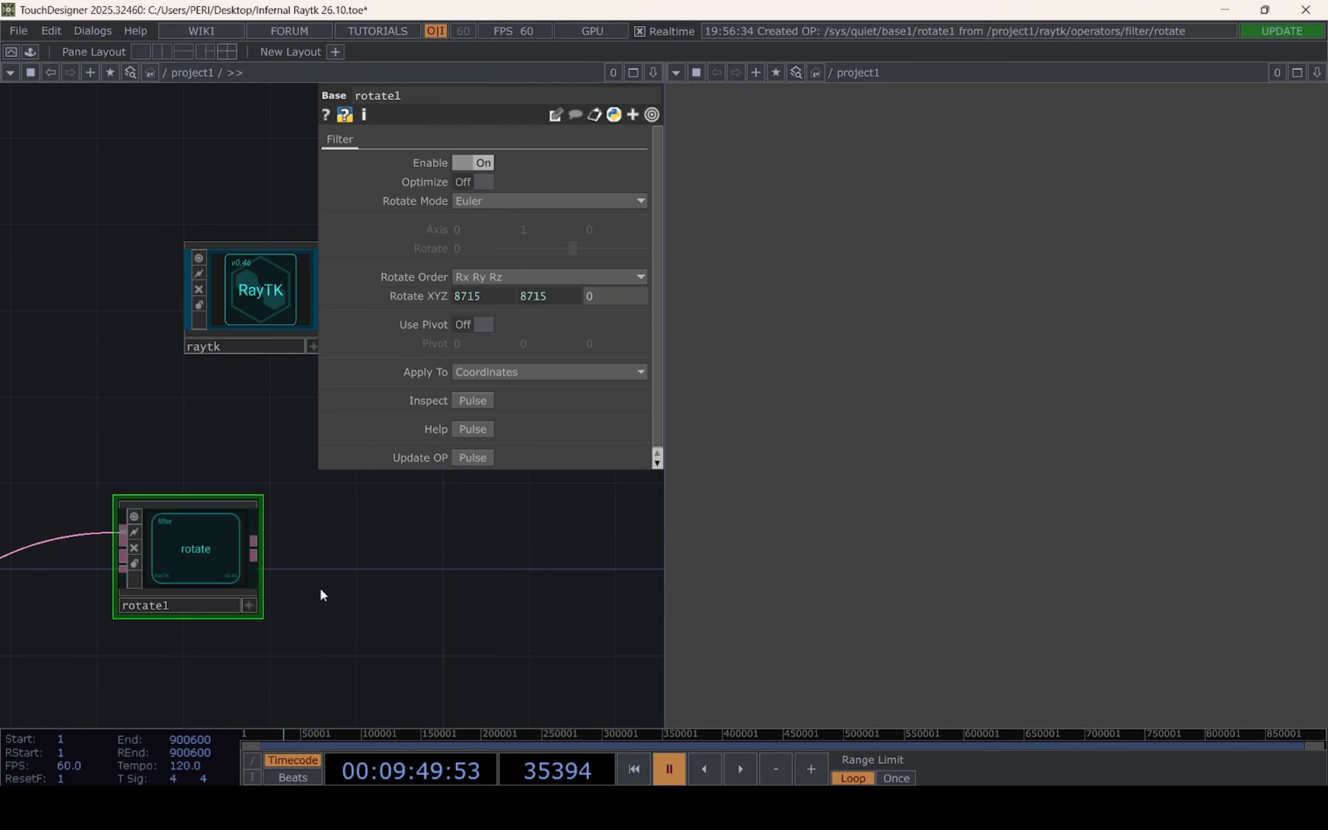
click(263, 281)
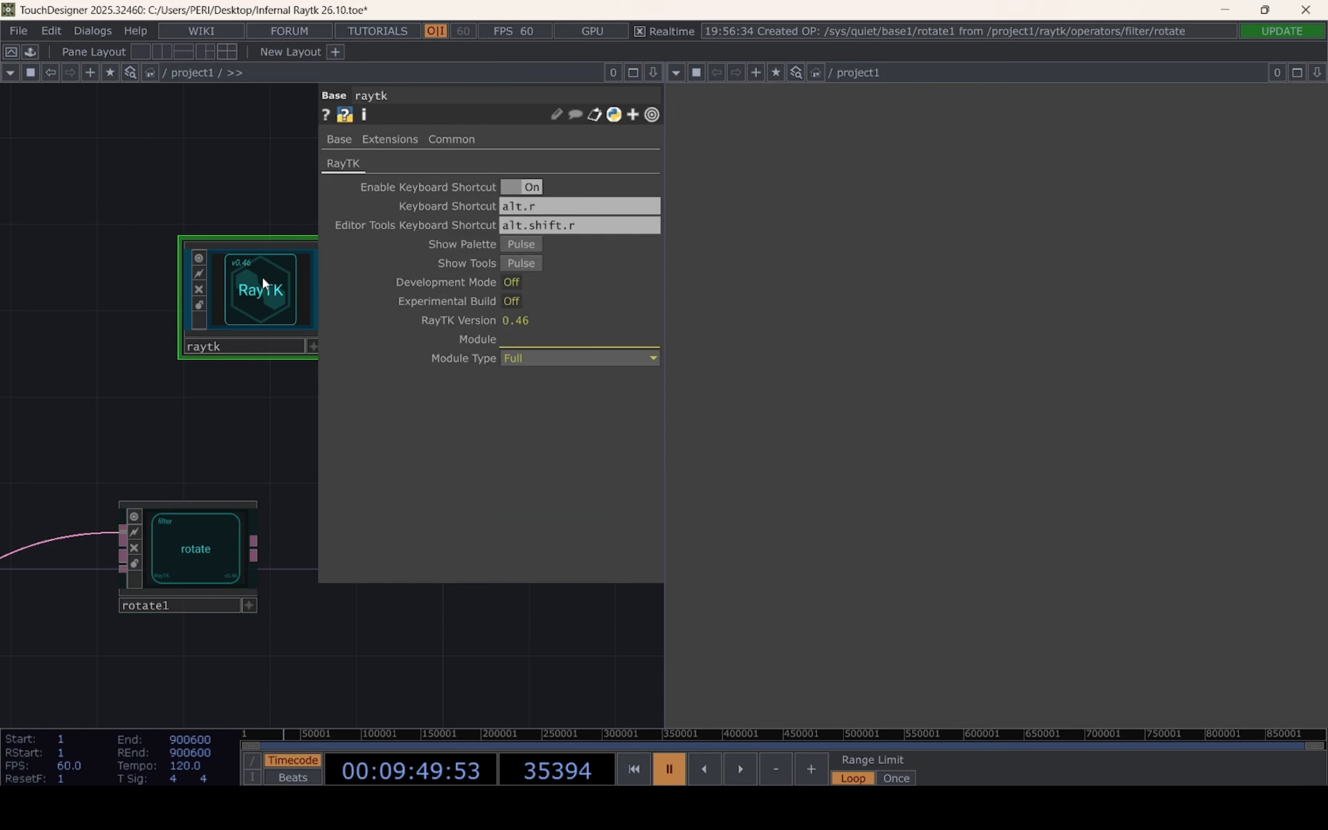
click(525, 244)
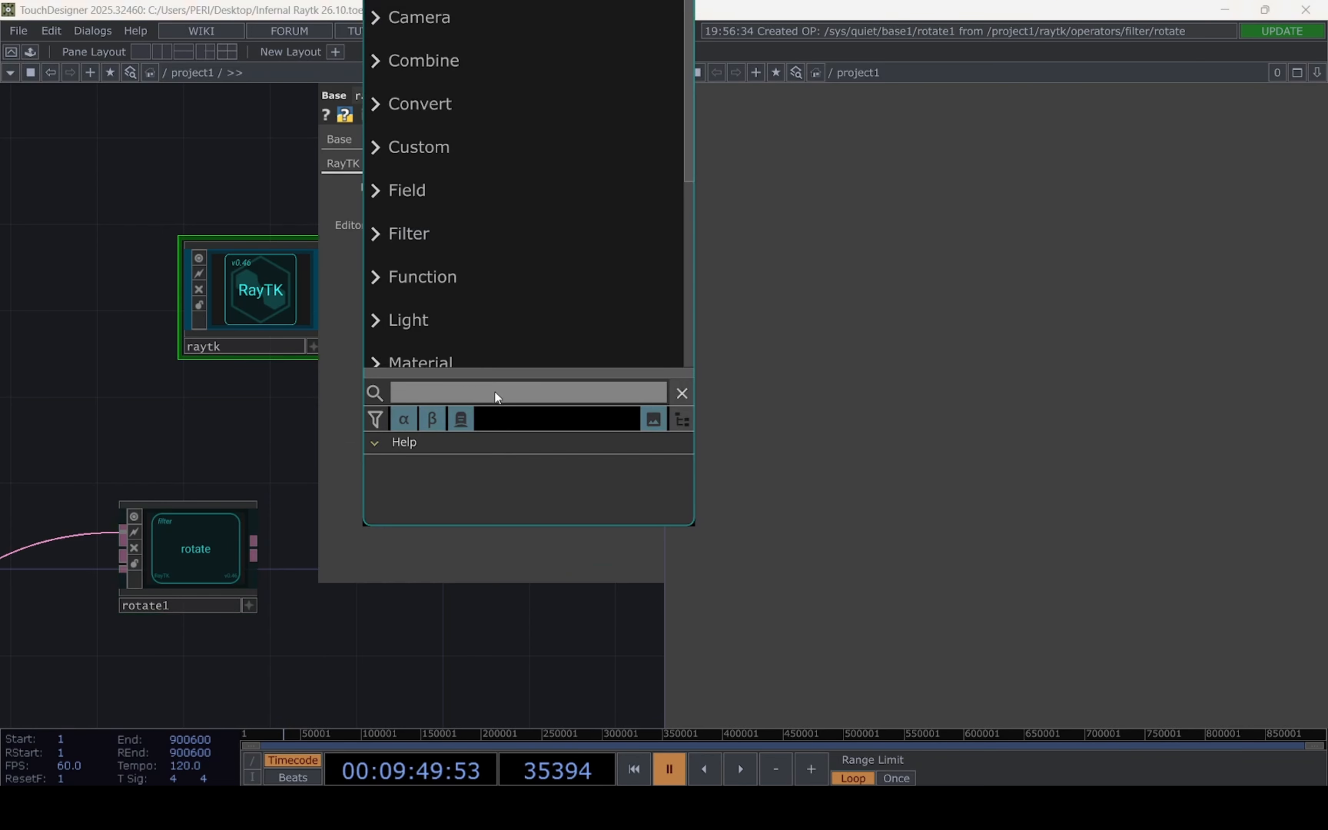
text(mirro)
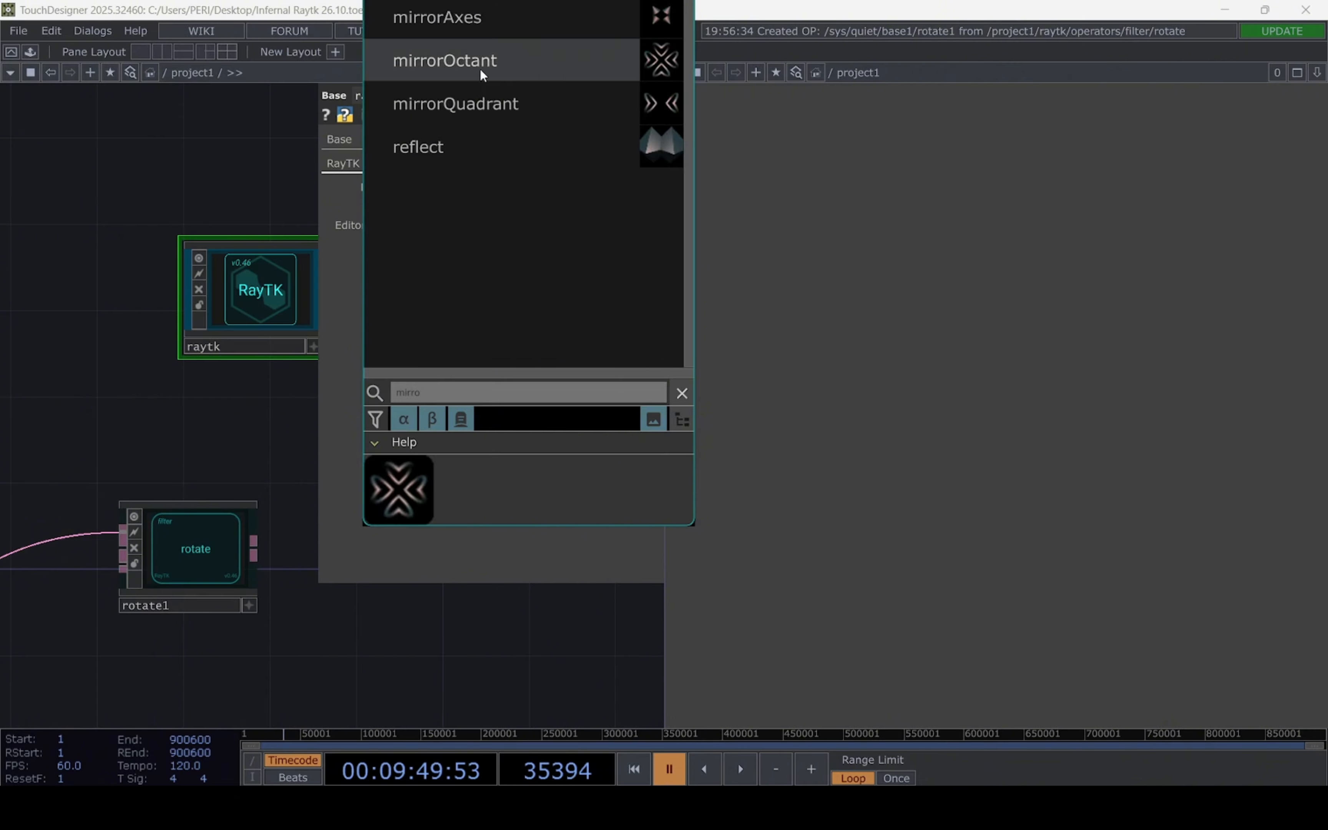
click(480, 70)
click(426, 621)
Align the mirrorOctant beside the rotate operator and connect the rotate output to its first input
drag(391, 477, 267, 397)
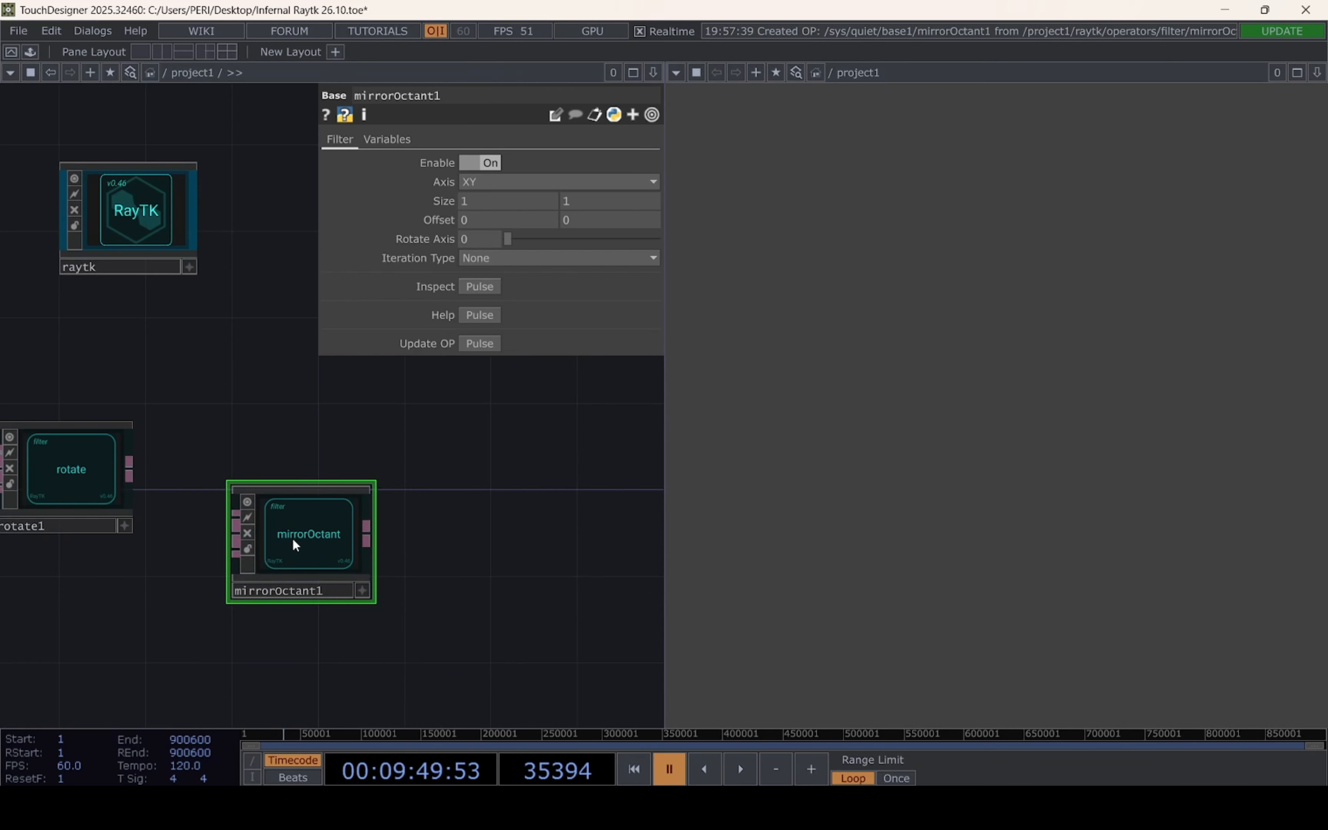
drag(291, 539, 356, 495)
drag(131, 468, 301, 474)
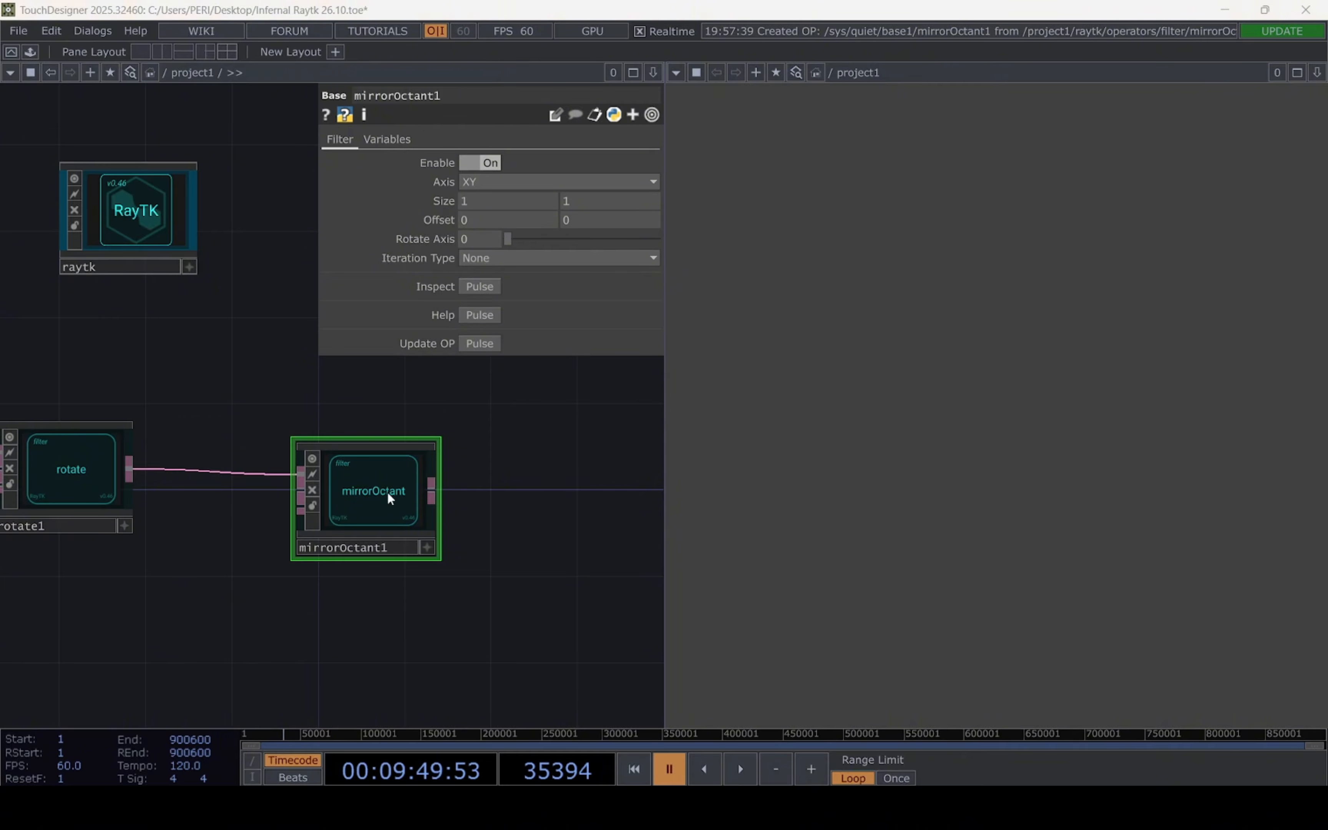
Set the mirrorOctant operator's axis to ZX and its size to 0.07 by 0.07
click(496, 181)
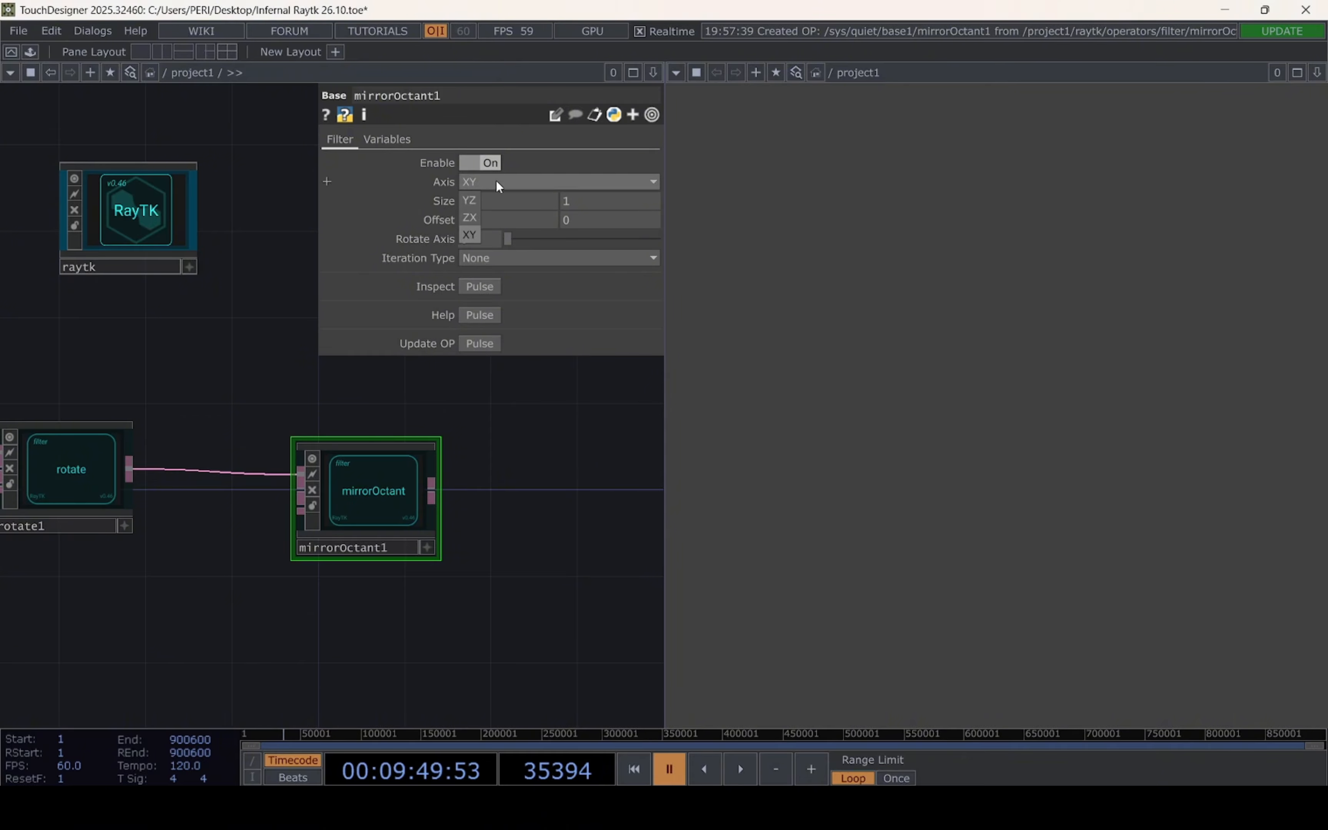
click(471, 218)
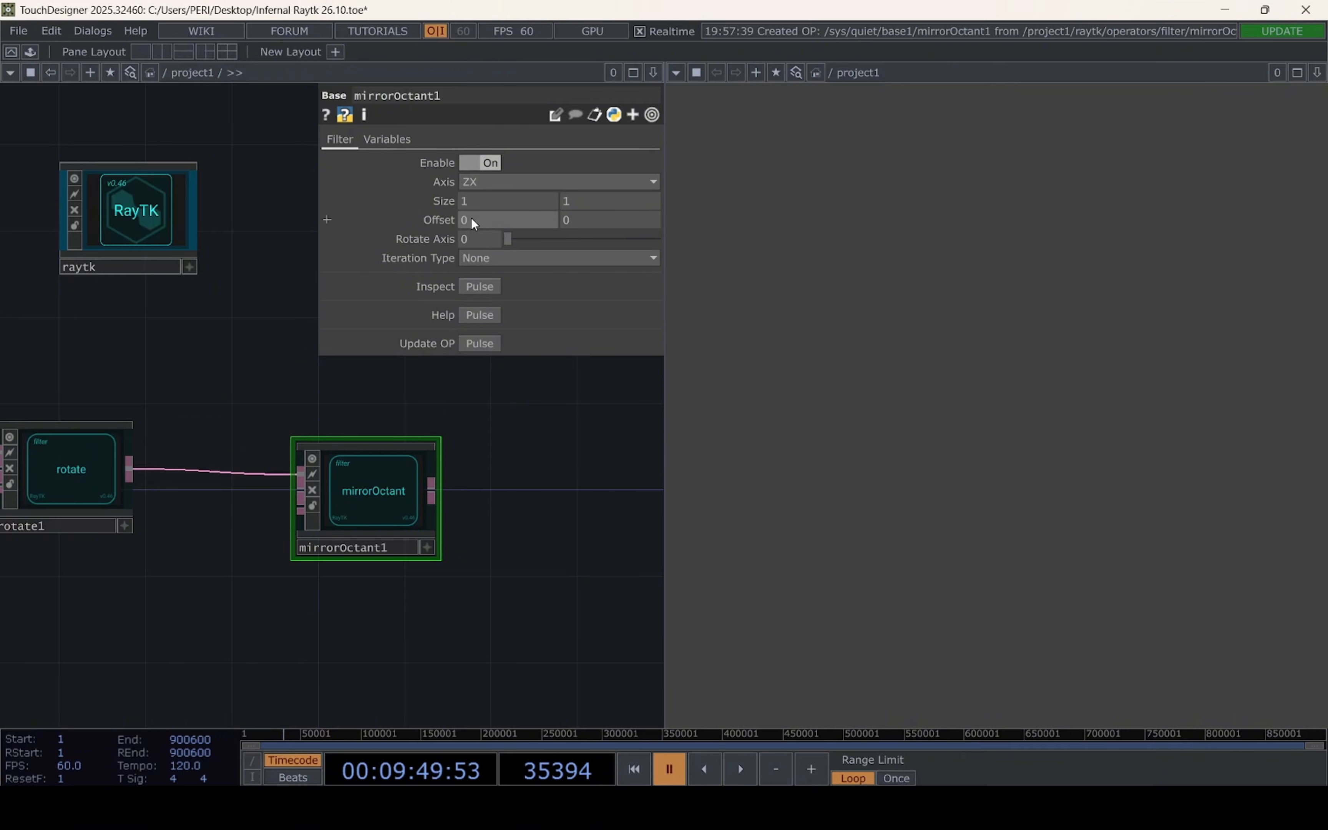
drag(494, 417, 530, 413)
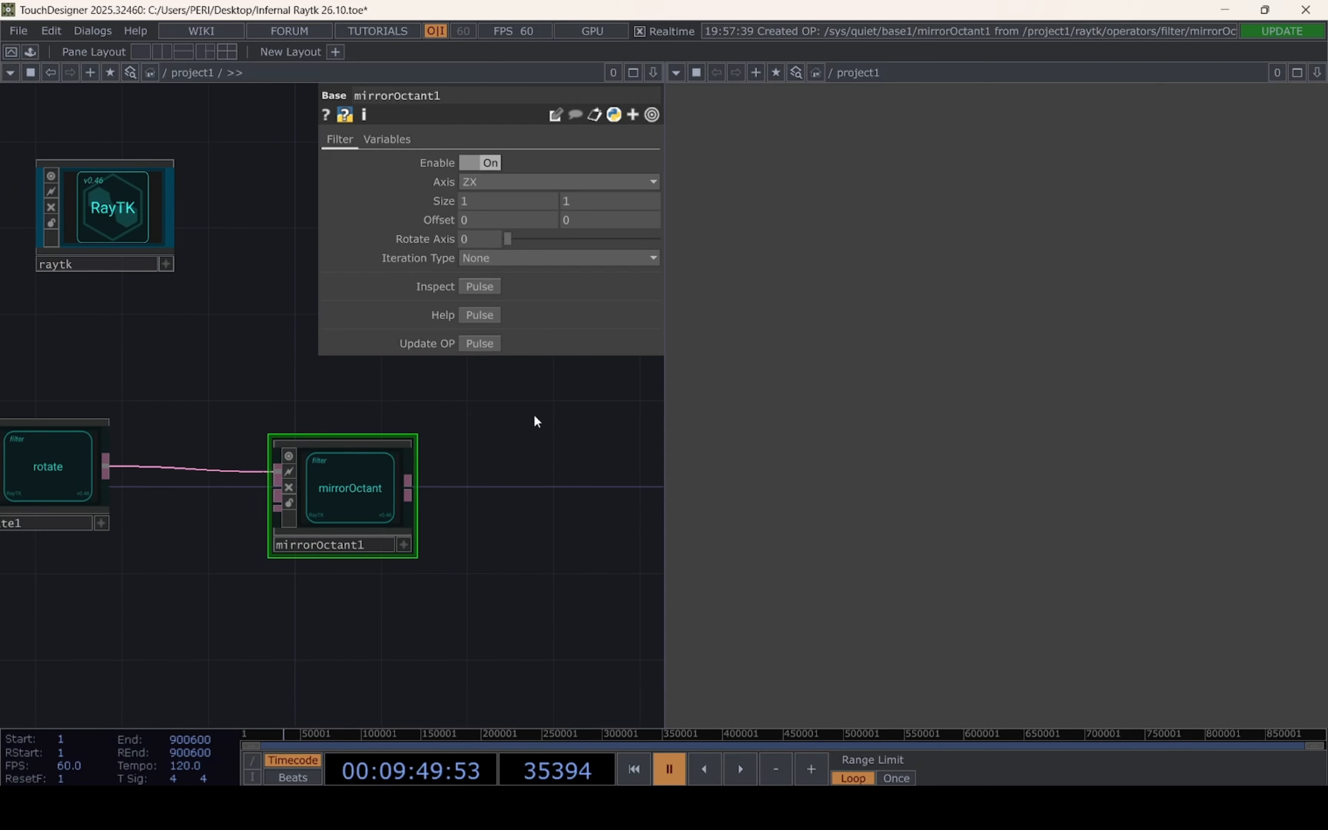
drag(482, 200, 424, 199)
text(0.07)
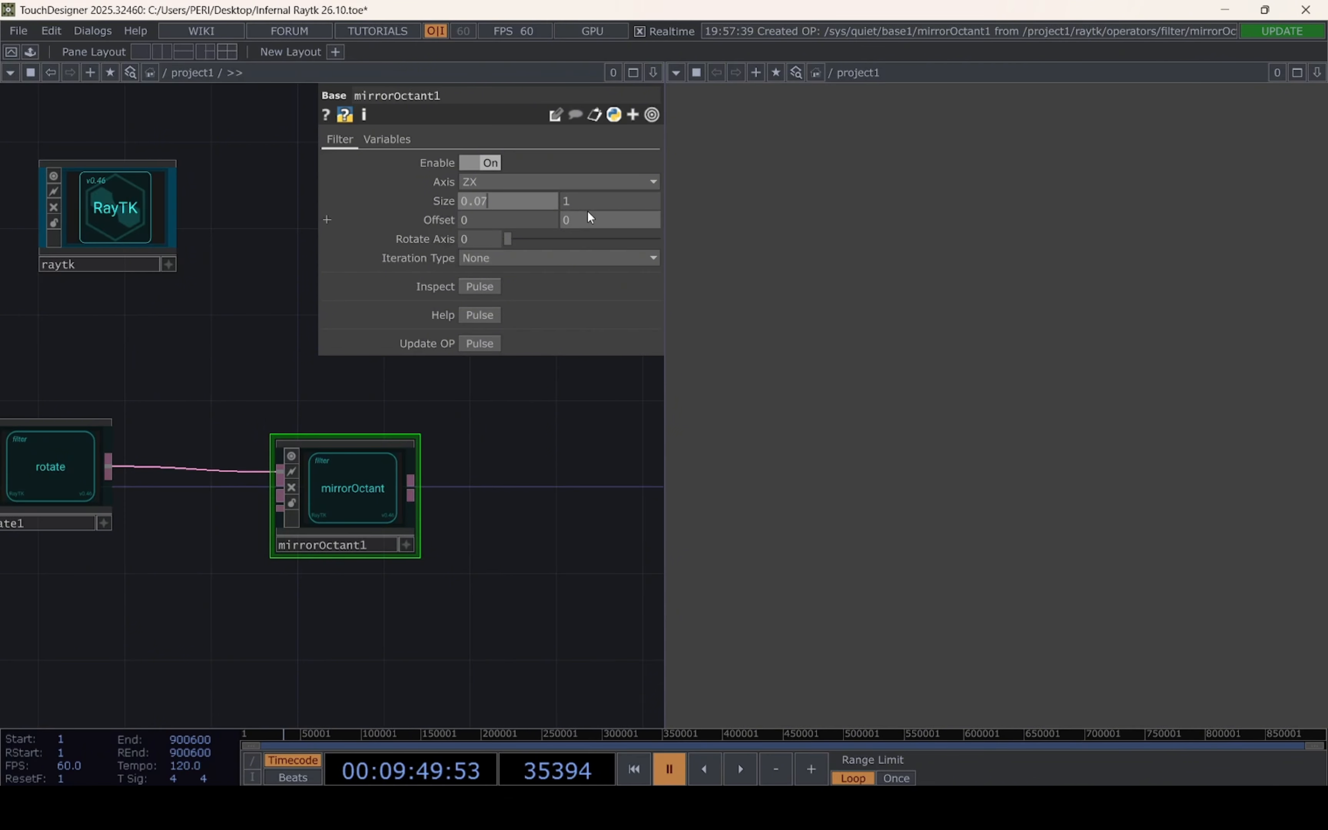
key(Tab)
text(0.07)
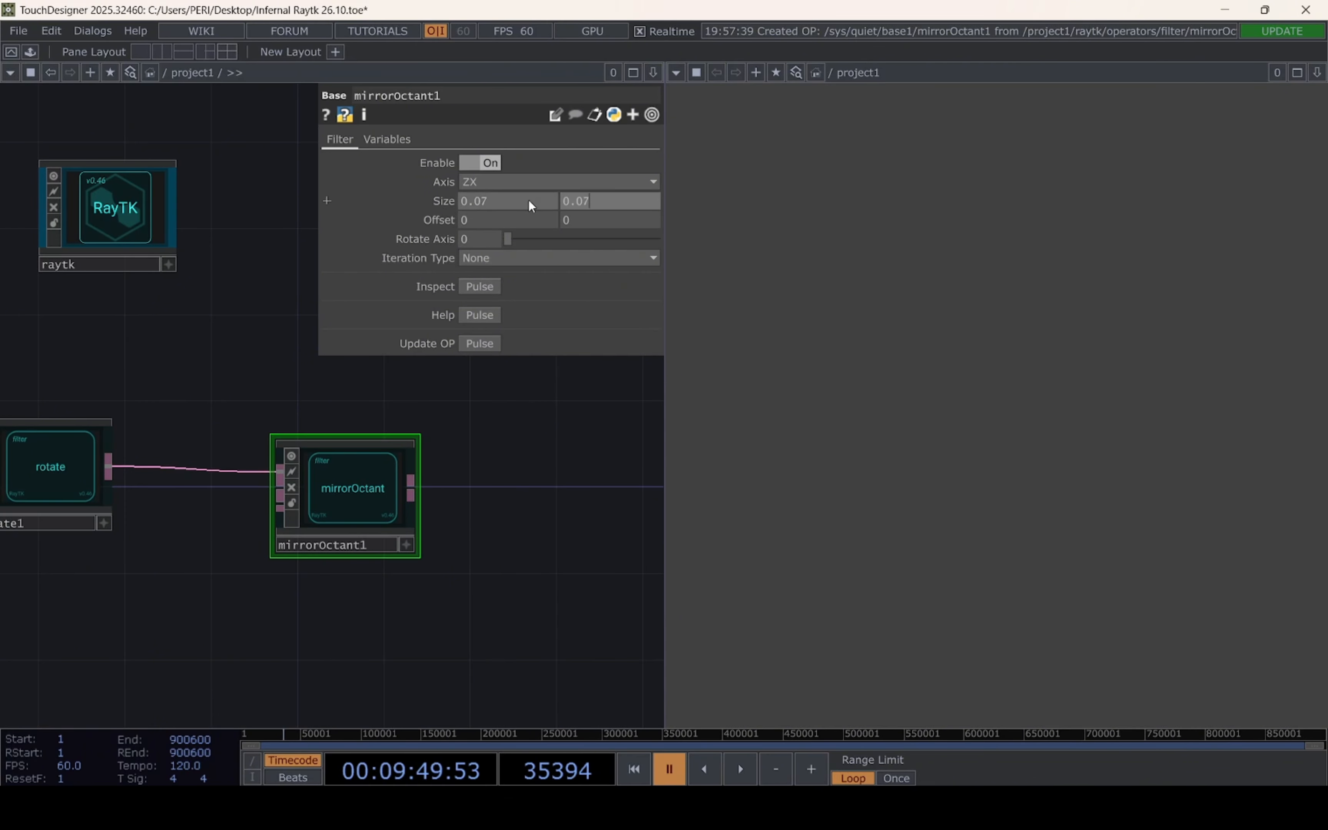
key(Return)
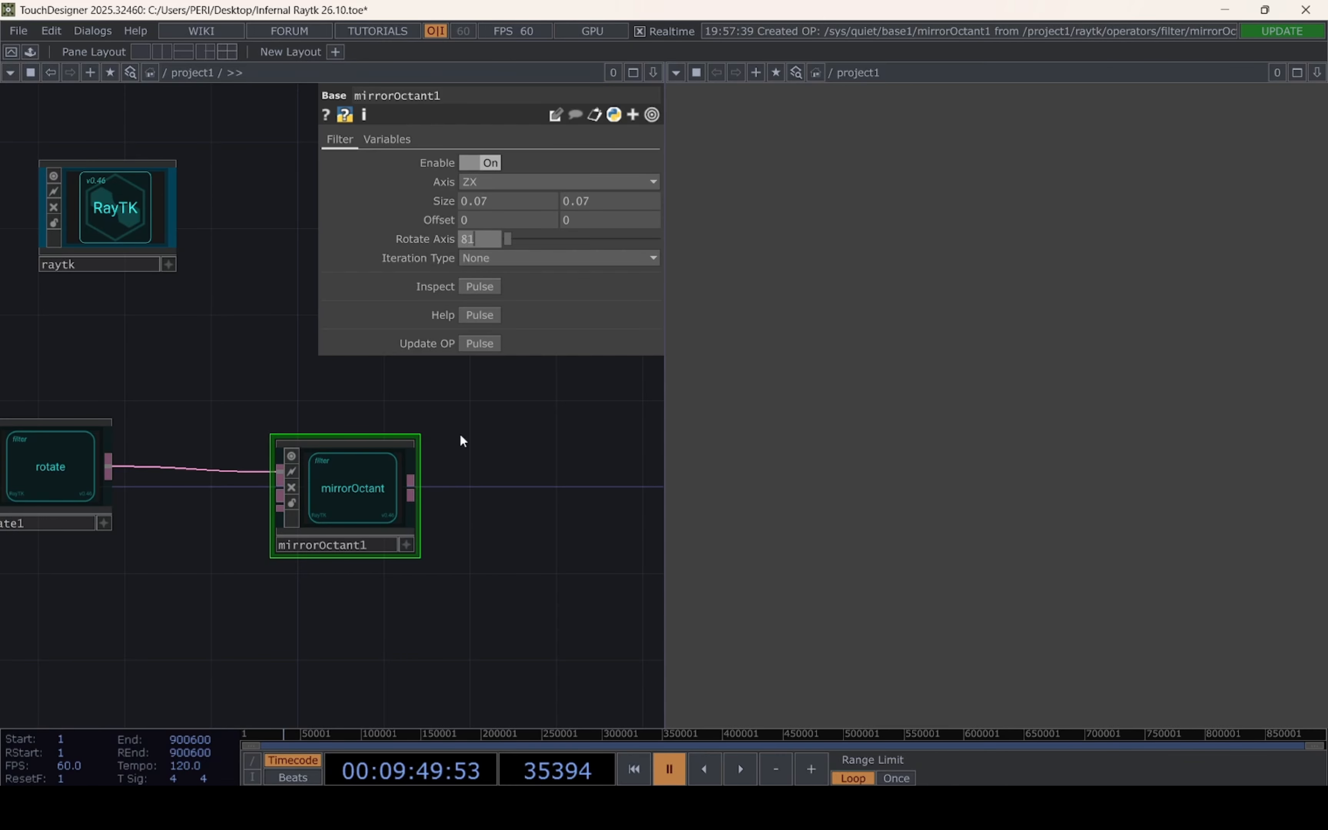
Set the mirrorOctant operator's Rotate Axis value to 81
key(Return)
drag(471, 607, 318, 606)
scroll(330, 603, down, 4)
scroll(329, 603, down, 1)
drag(448, 585, 695, 539)
scroll(628, 498, down, 3)
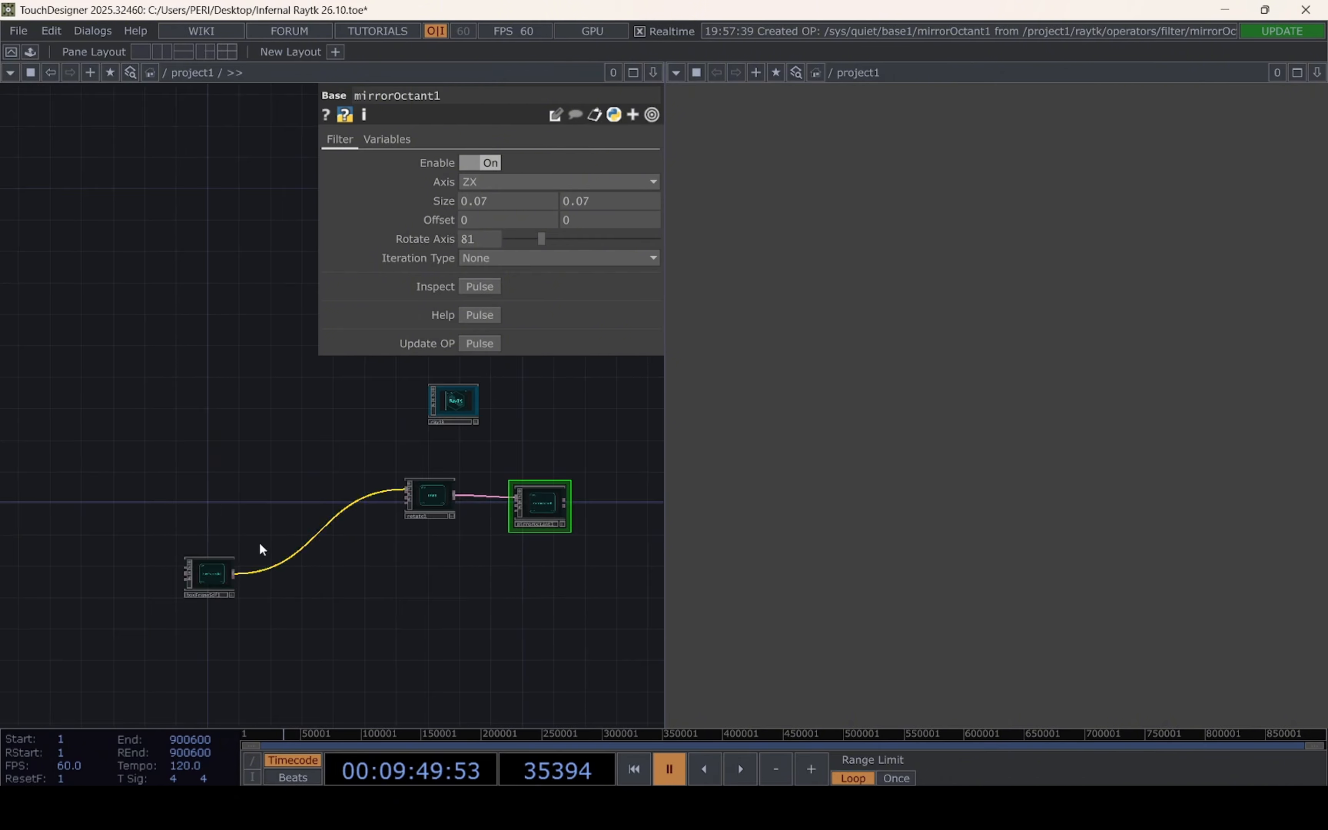
Move the connected box-frame, rotate and mirrorOctant operators together, leaving free network space beneath the raytk component
right_drag(159, 442, 580, 646)
drag(531, 511, 290, 646)
click(473, 512)
scroll(428, 509, up, 4)
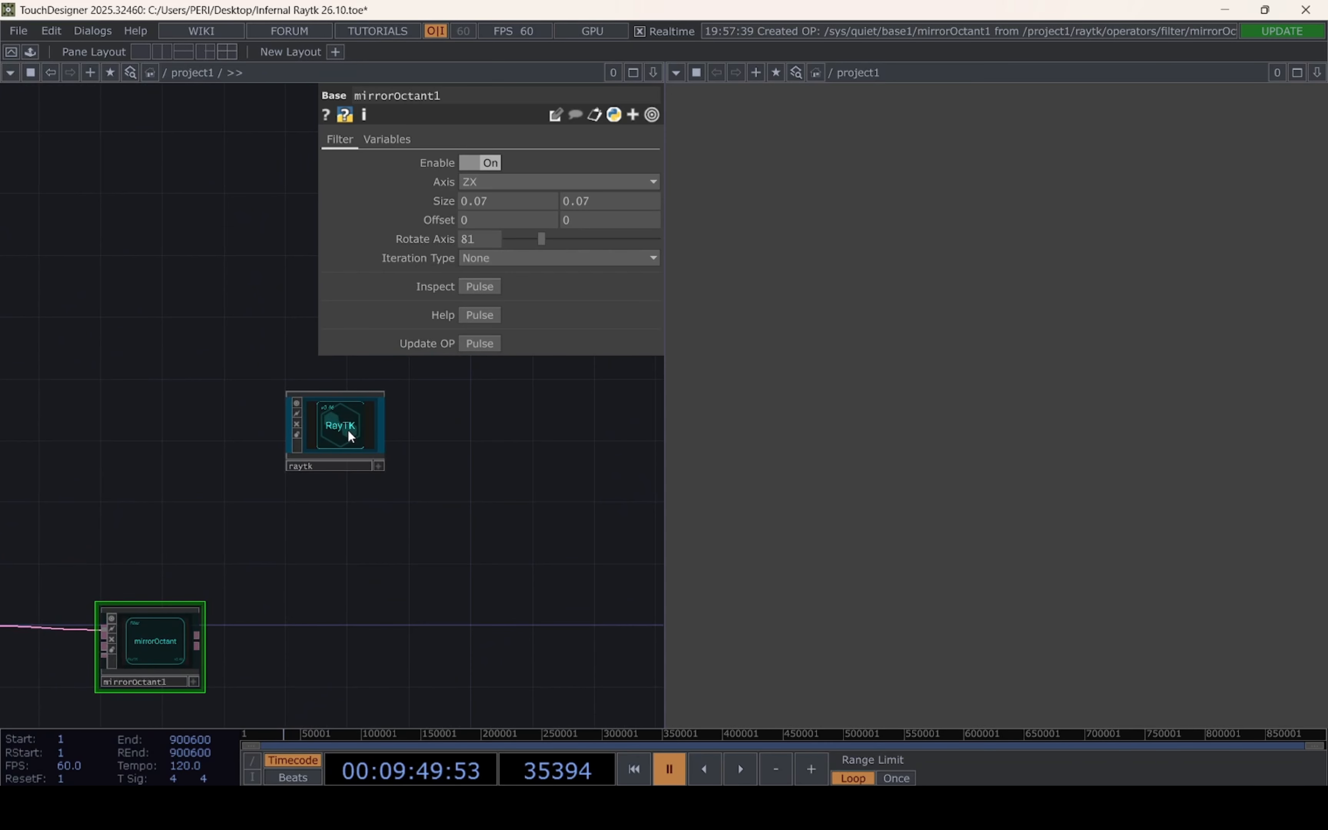
Add a twist operator from the RayTK palette beside the mirrorOctant operator
click(348, 431)
click(522, 245)
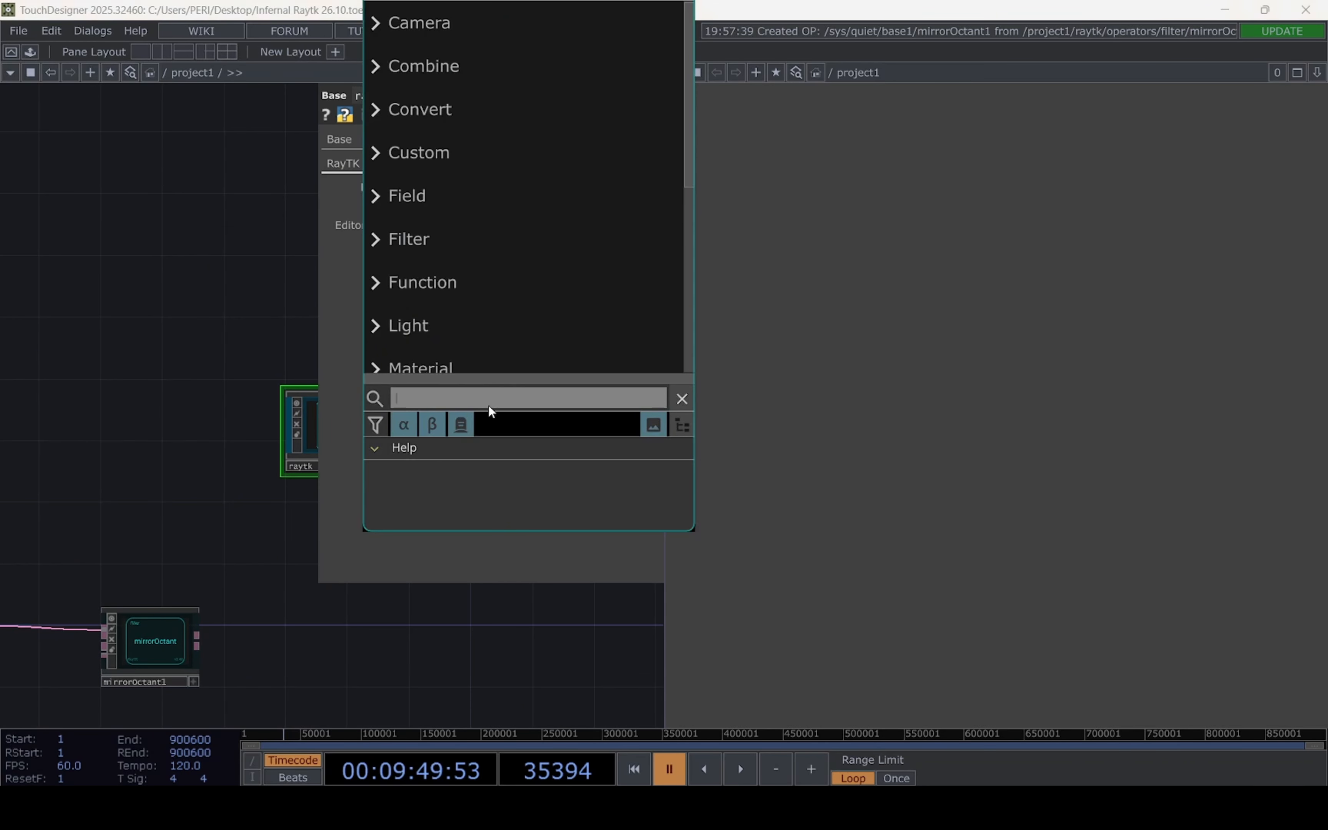
text(tw)
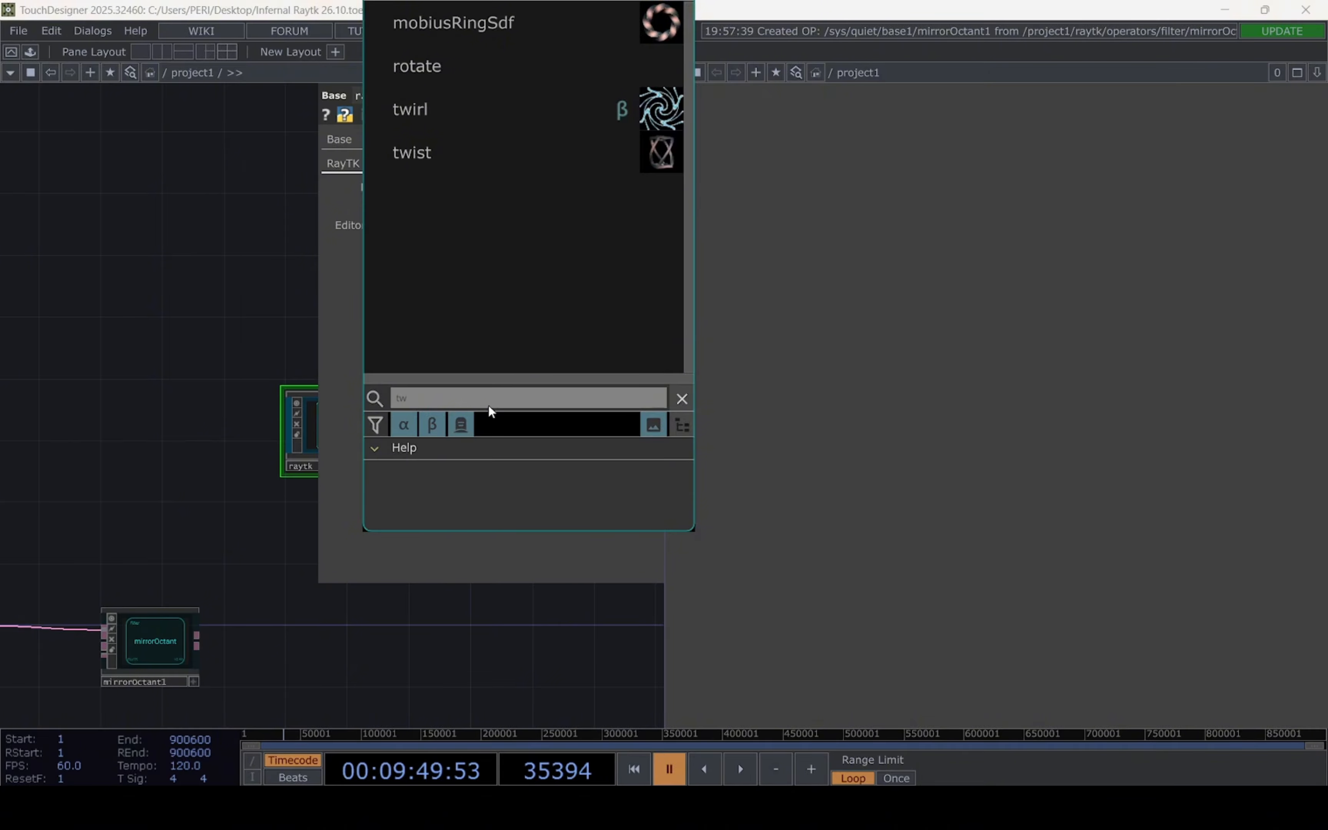
click(465, 166)
click(314, 623)
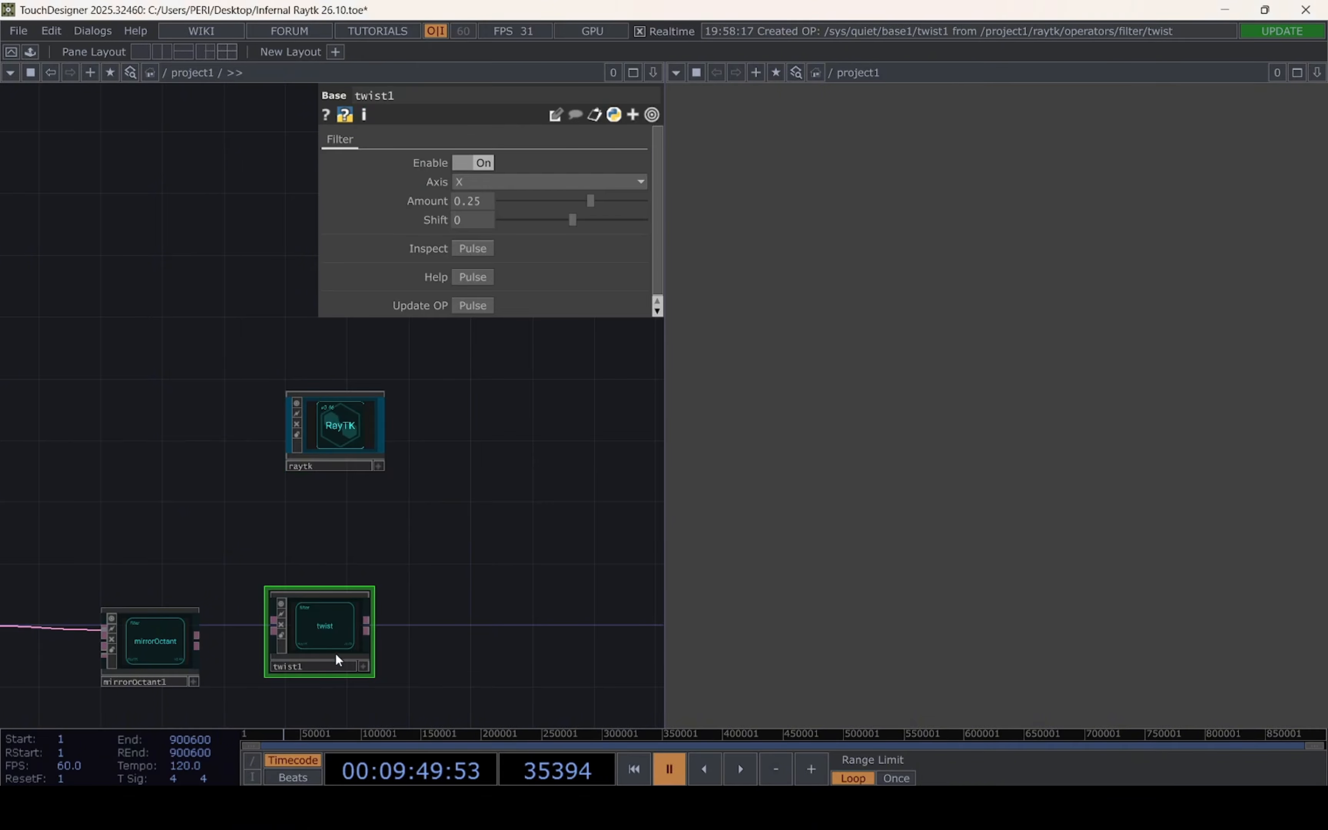
Space the twist operator away from mirrorOctant and connect the mirrorOctant output to its first input
drag(326, 629, 433, 614)
drag(357, 476, 512, 298)
drag(416, 471, 272, 515)
scroll(282, 527, up, 3)
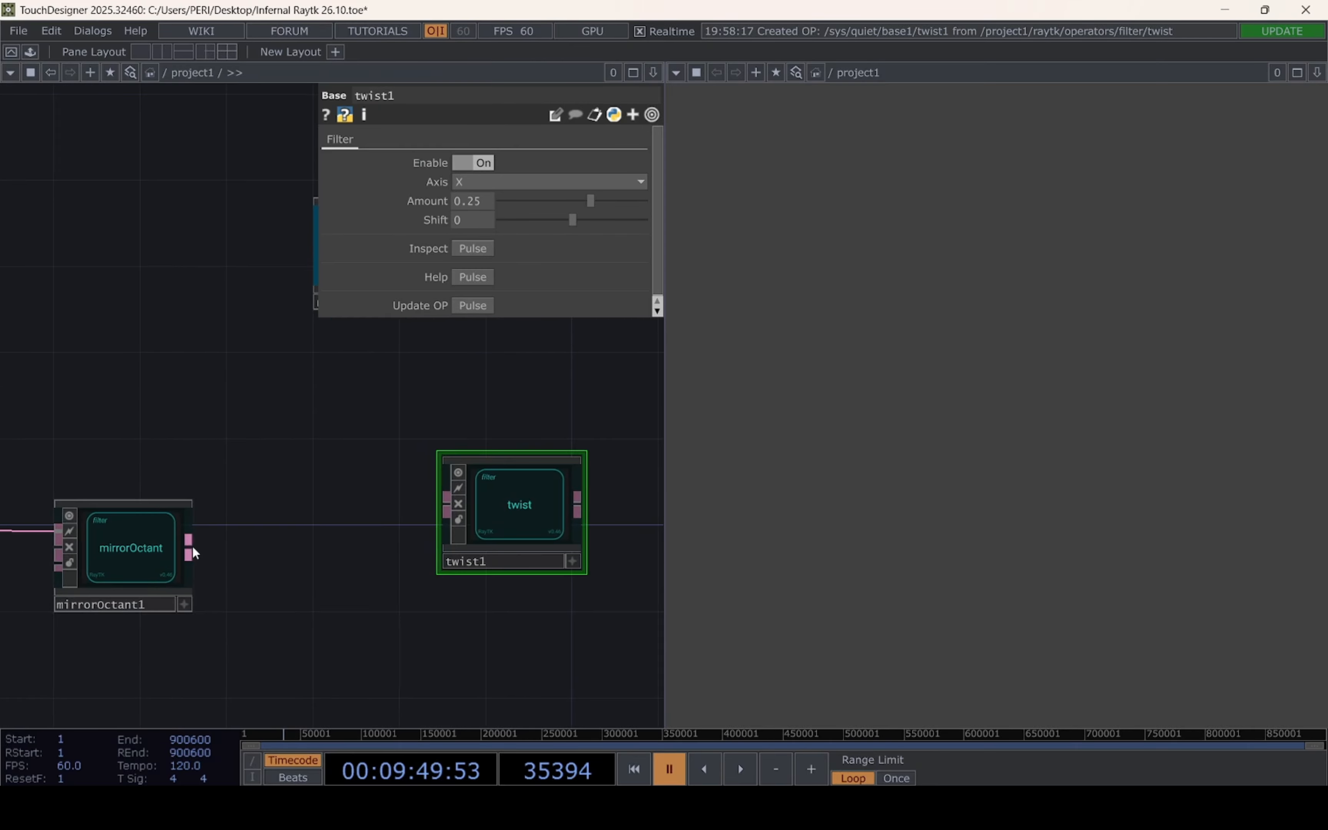
drag(194, 553, 423, 503)
Set the twist operator's amount to -1 and align it level with the mirrorOctant operator
drag(427, 675, 264, 637)
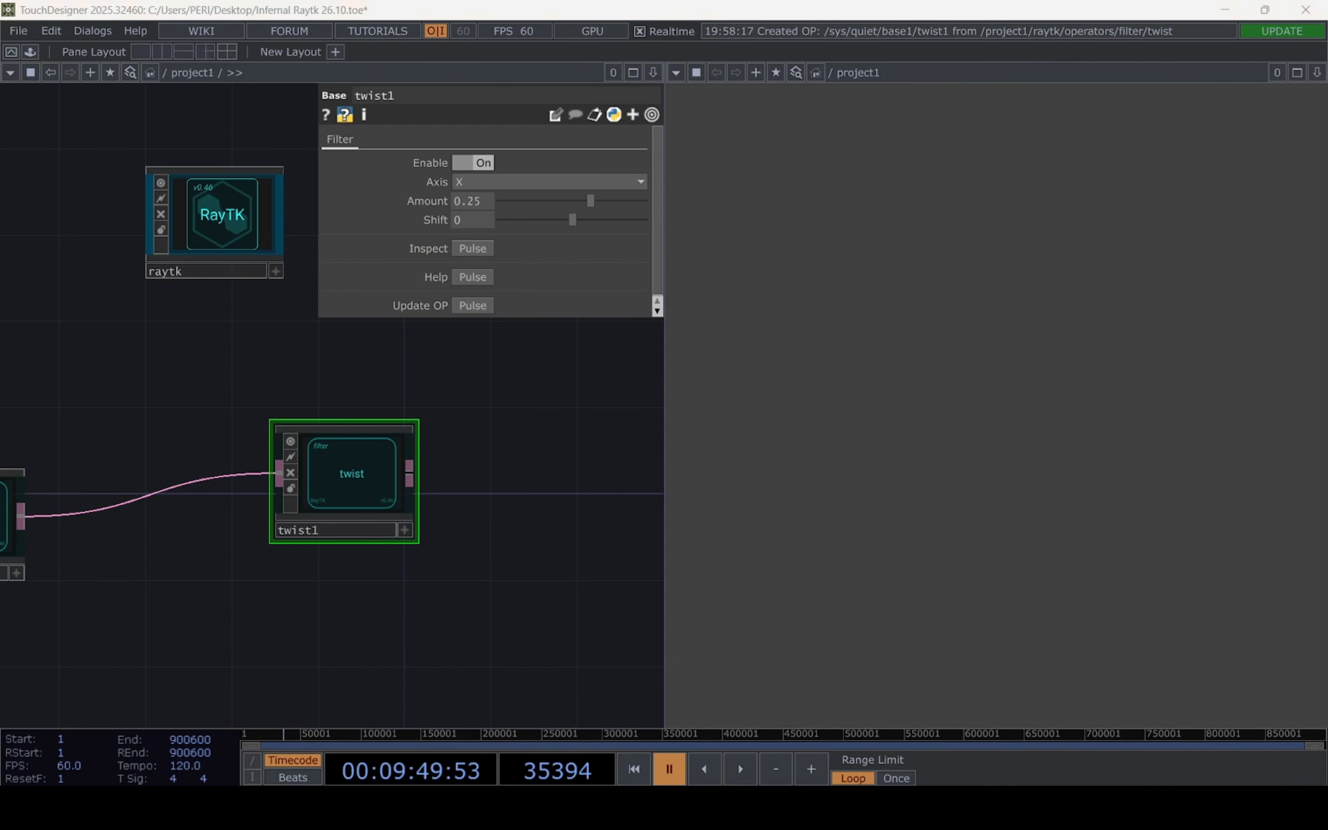
click(487, 204)
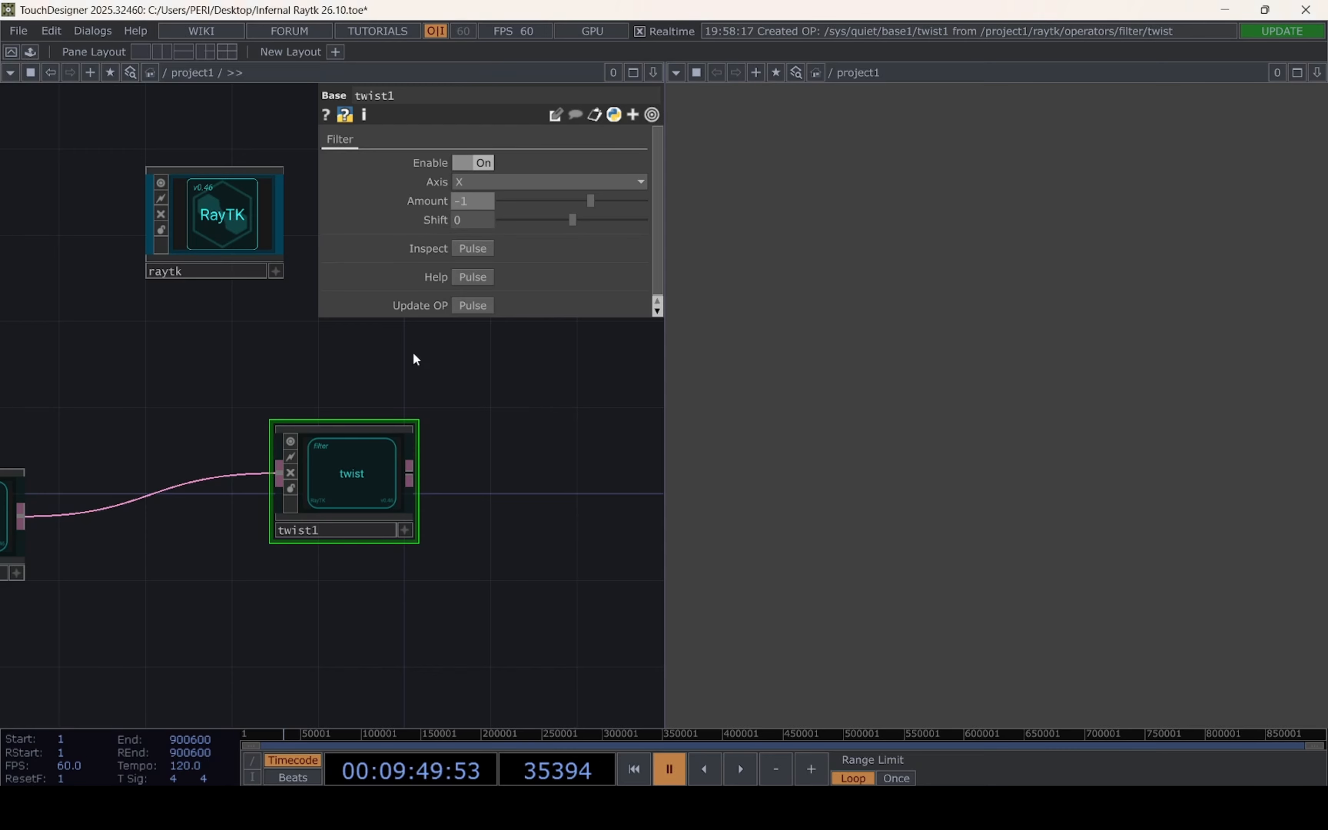
key(Return)
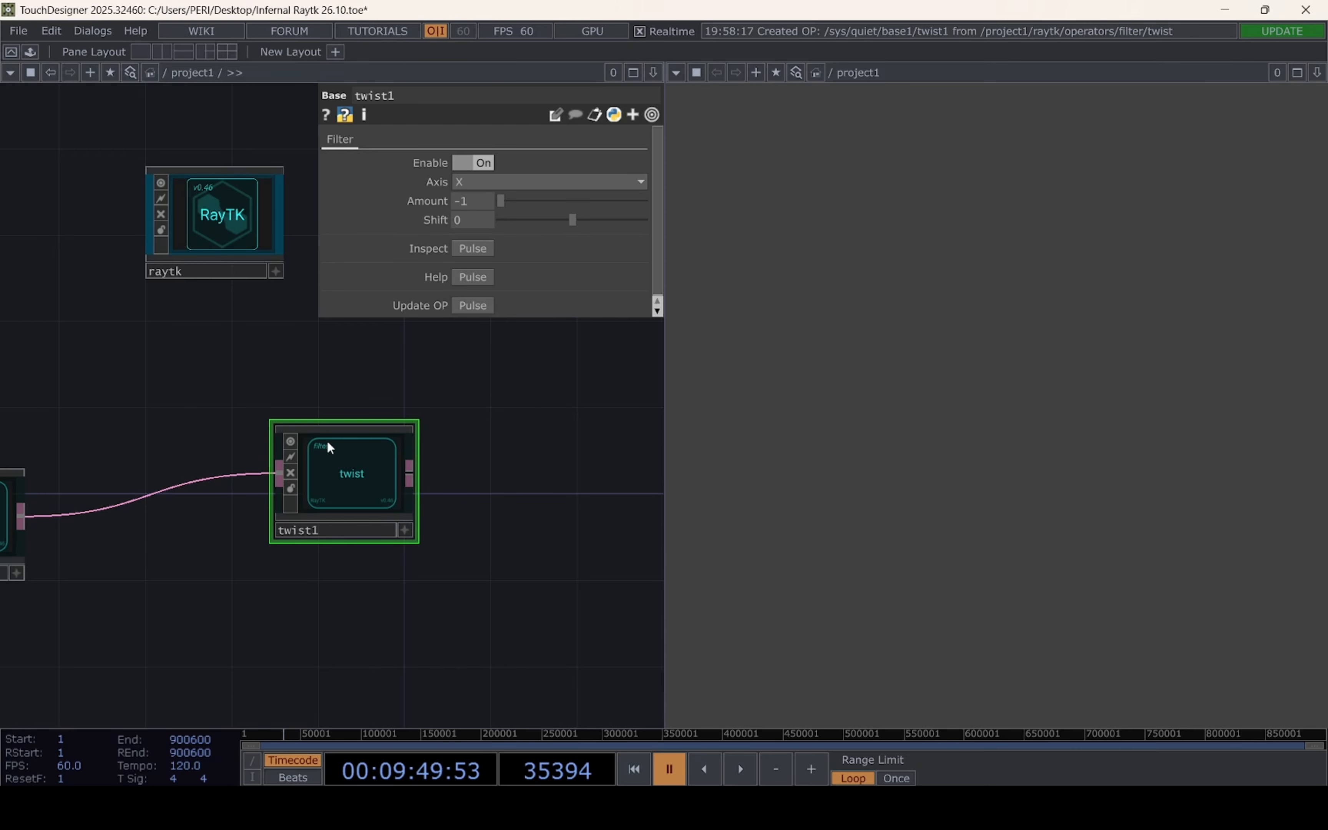
drag(285, 387, 332, 464)
drag(398, 556, 384, 592)
drag(262, 465, 475, 454)
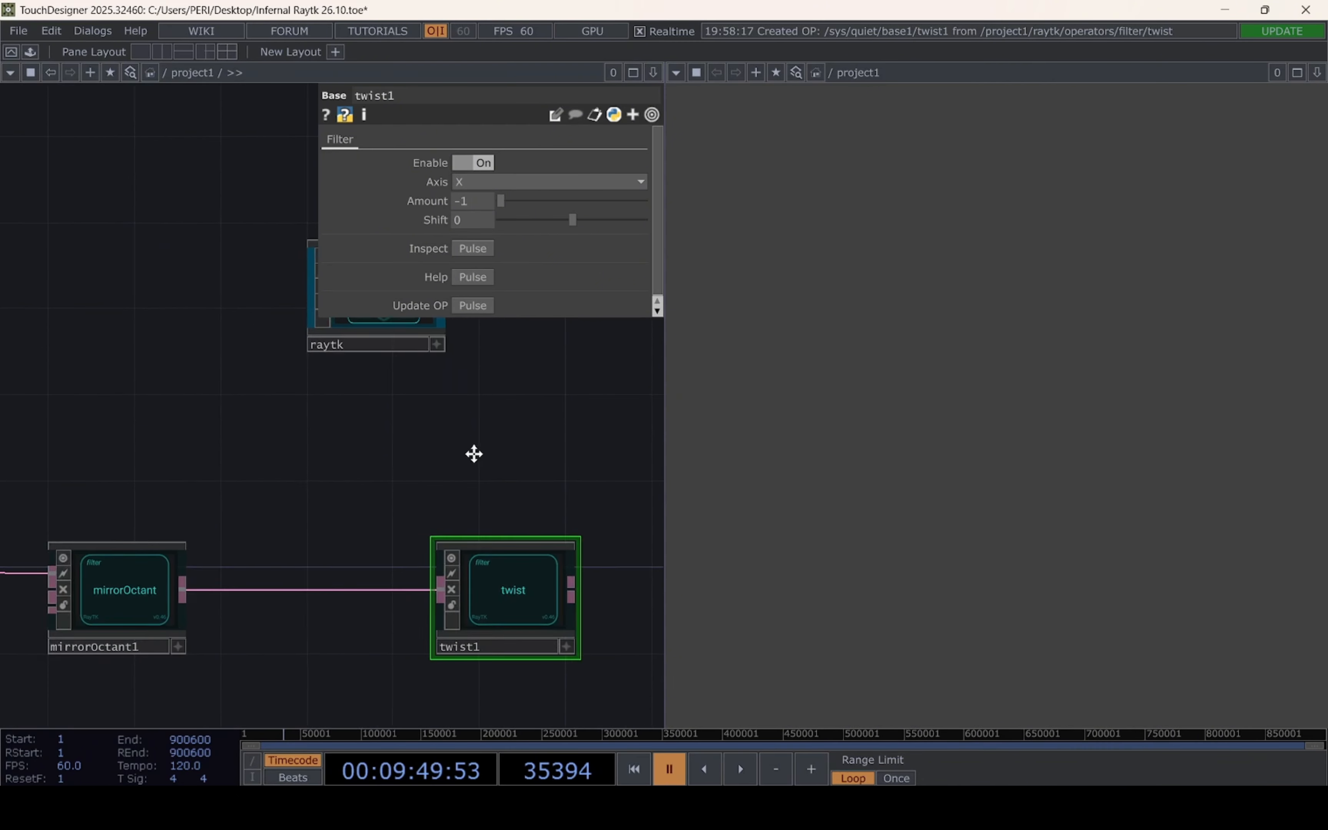
Add an Audio File In CHOP in the empty network area above the geometry chain
scroll(474, 454, down, 4)
drag(359, 455, 234, 420)
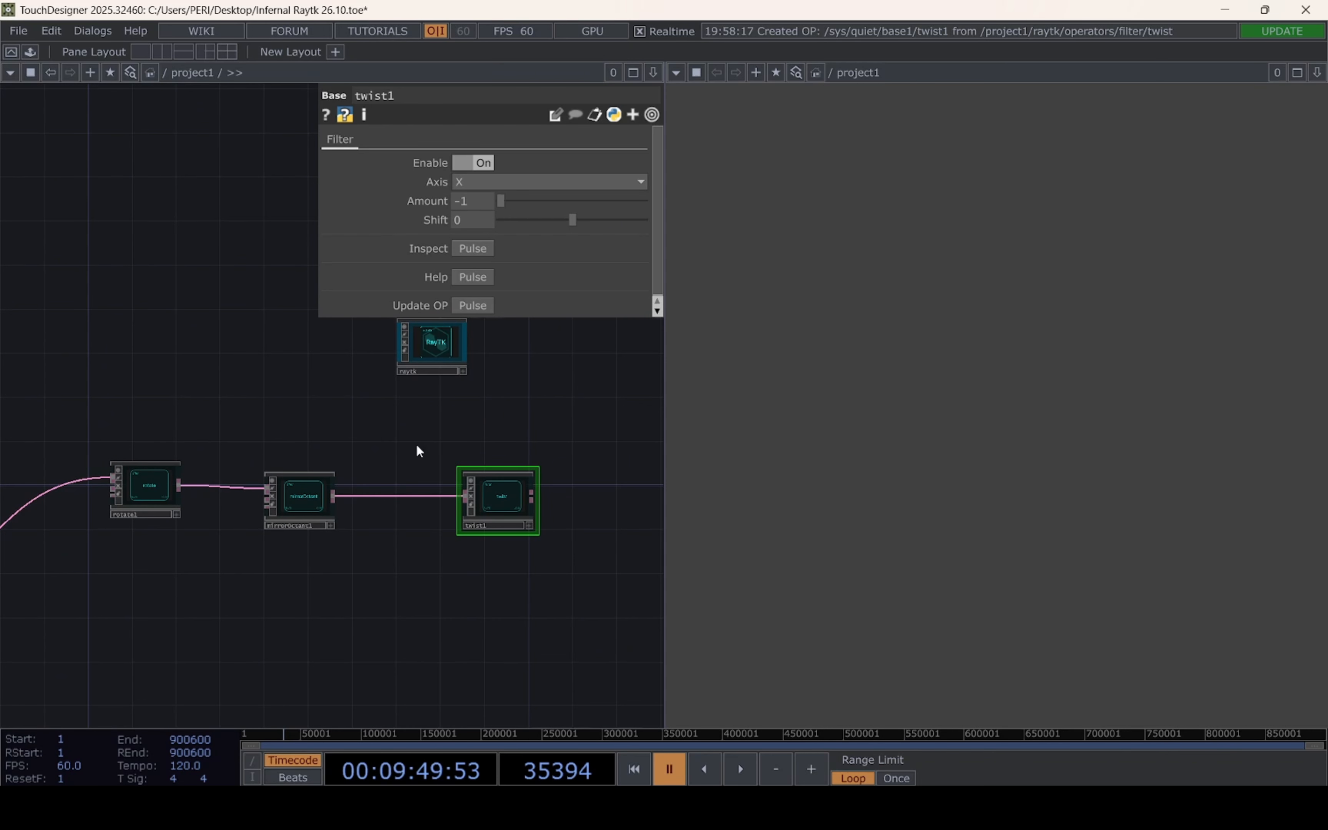
drag(417, 446, 168, 369)
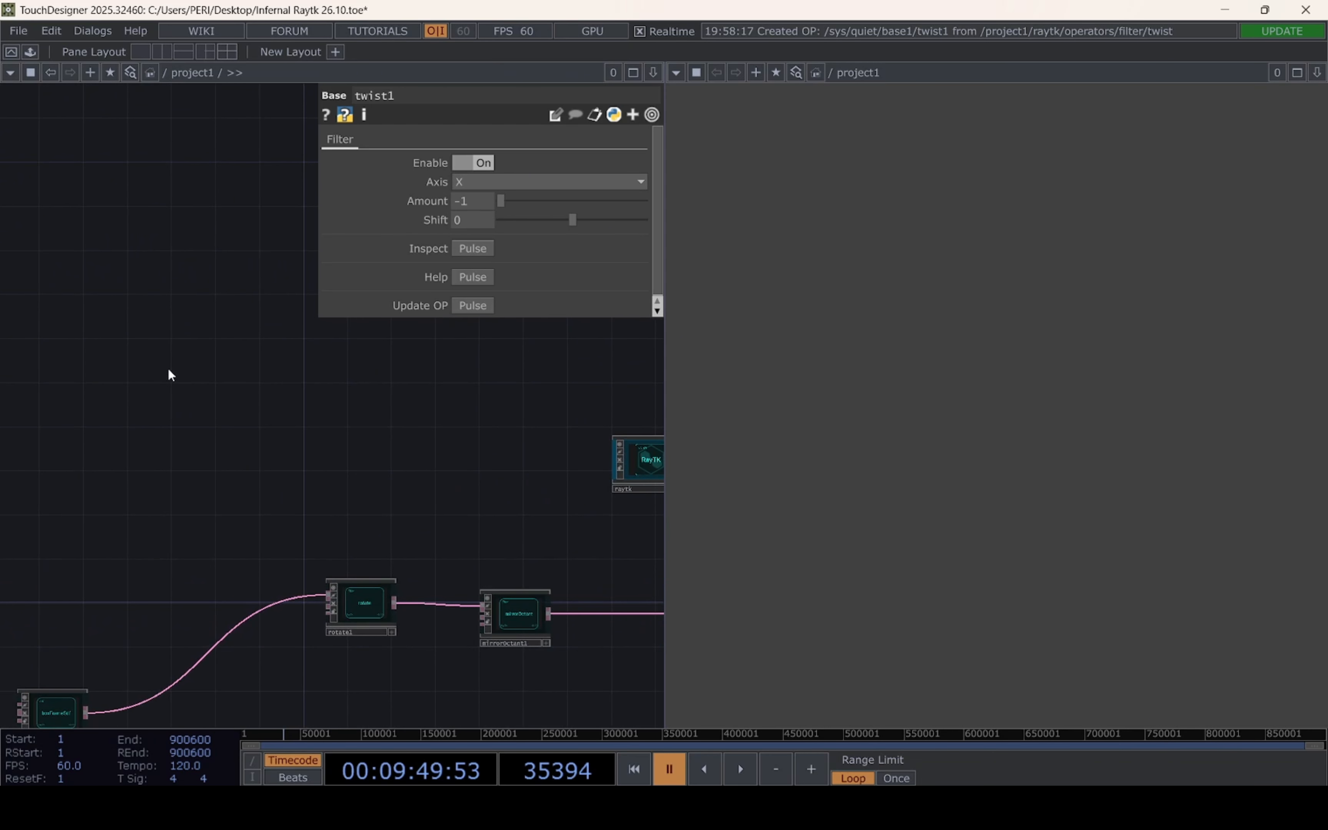
key(Tab)
click(126, 141)
click(74, 340)
click(177, 350)
Add an Audio Device Out CHOP fed by the Audio File In, bypass it and space it farther away
key(Tab)
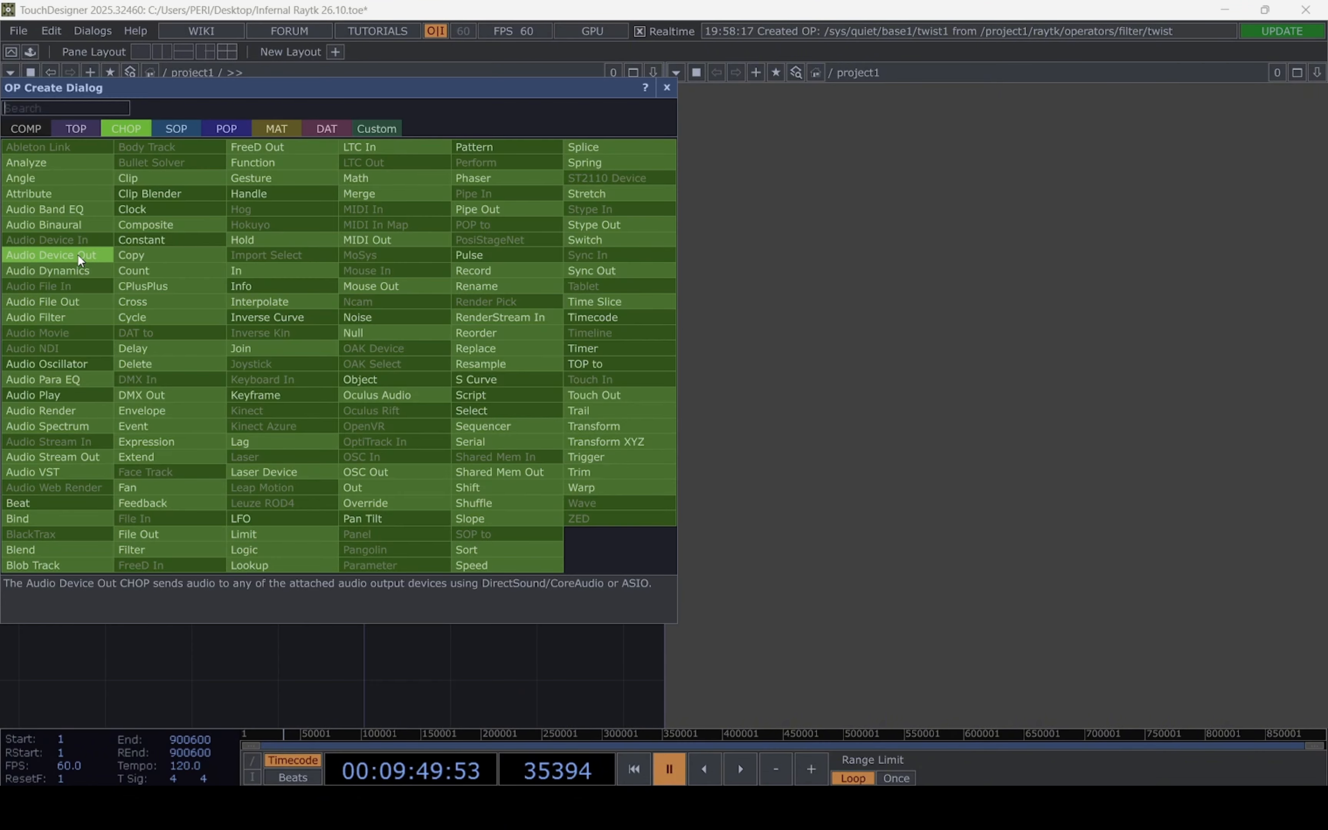
click(78, 254)
click(302, 544)
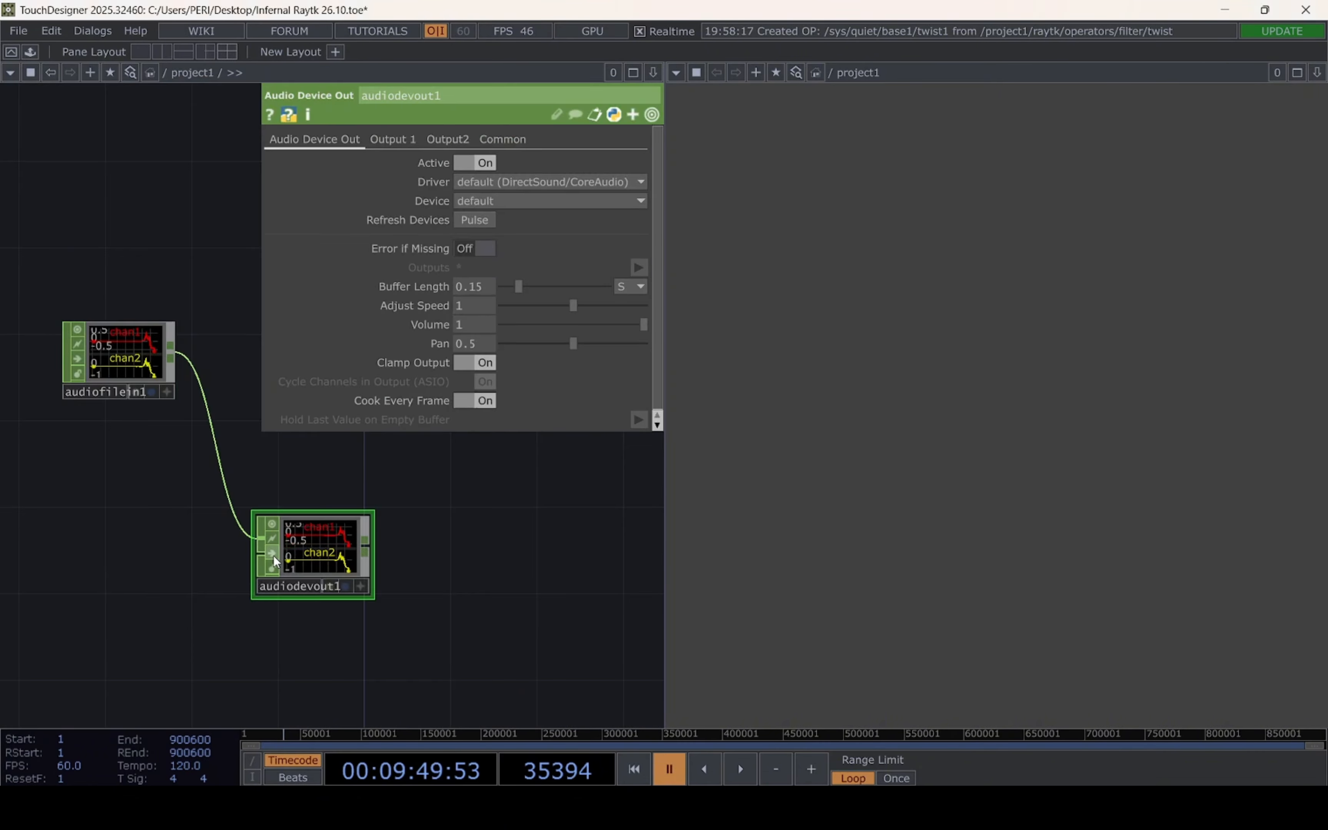
click(270, 553)
drag(455, 499, 412, 549)
drag(270, 591, 336, 596)
drag(339, 461, 472, 476)
drag(275, 563, 165, 472)
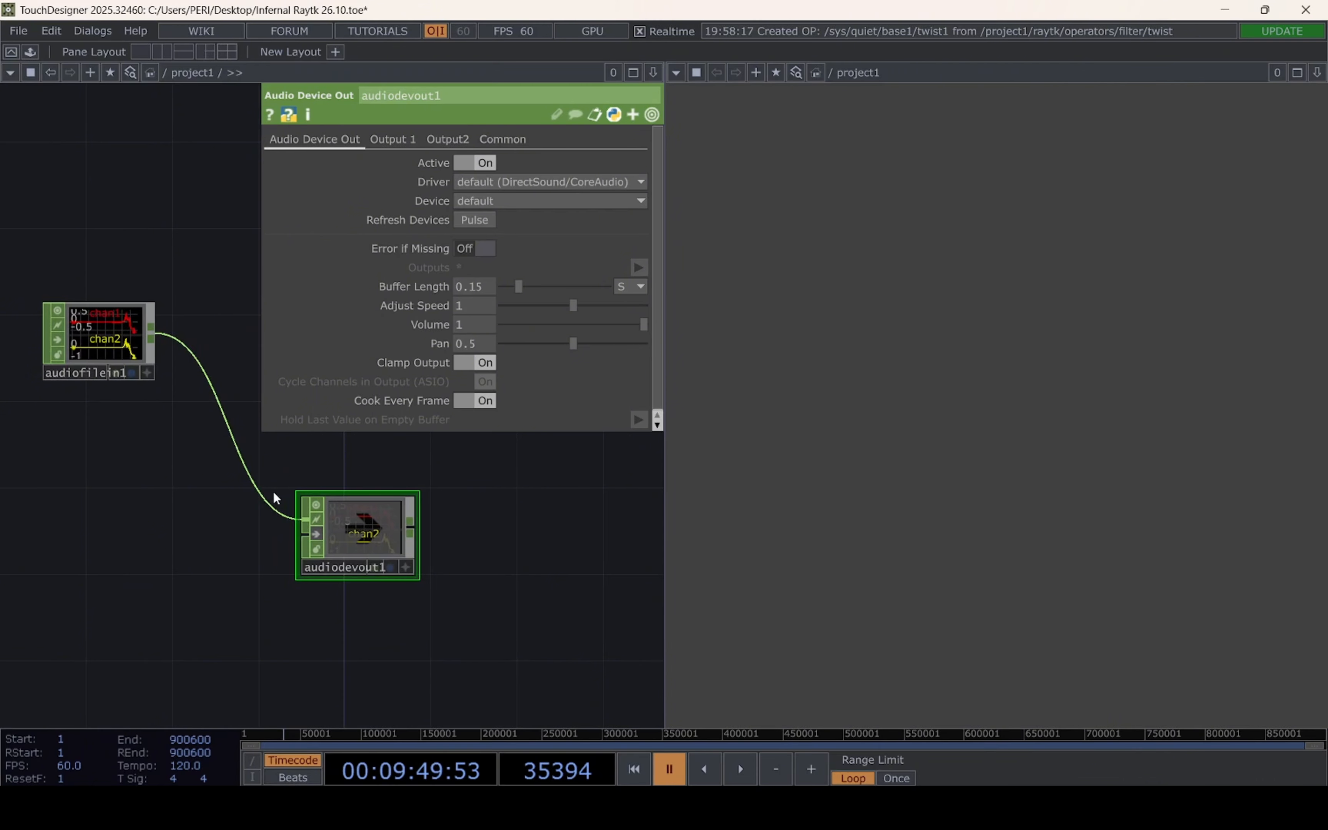
Add a Math CHOP fed by the Audio File In and set its Combine Channels option to Add
drag(355, 474, 305, 540)
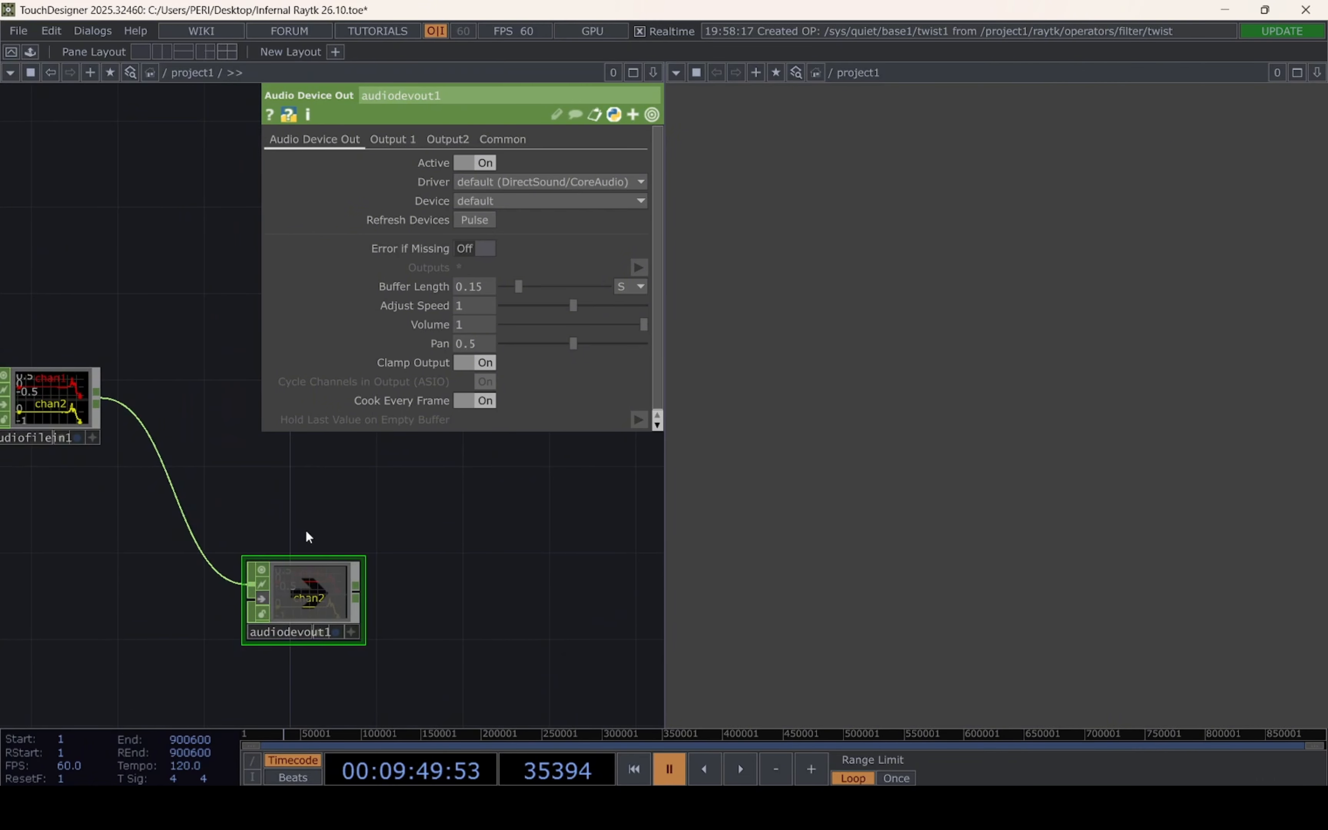
drag(188, 422, 183, 506)
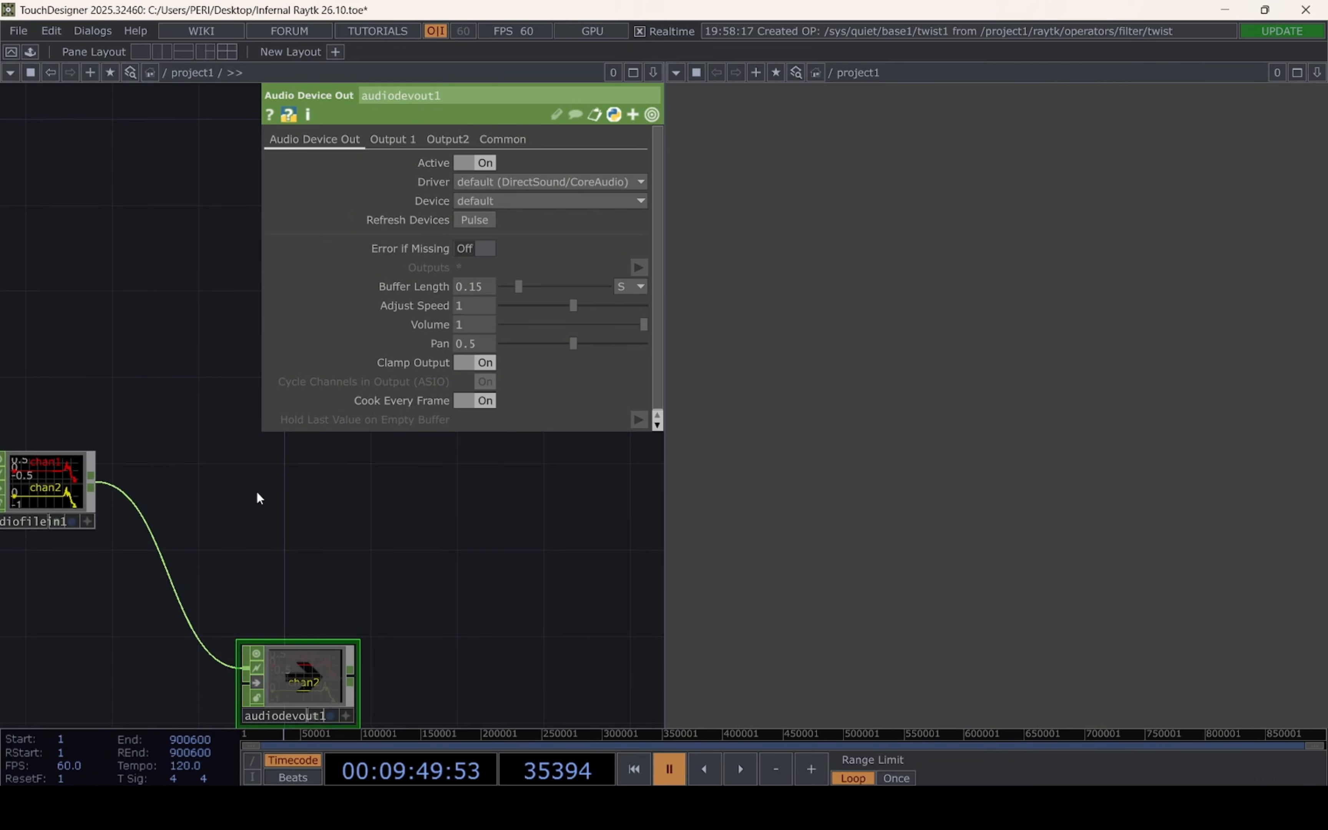
key(Tab)
click(370, 297)
click(341, 478)
drag(213, 419, 219, 473)
drag(99, 527, 296, 508)
click(486, 181)
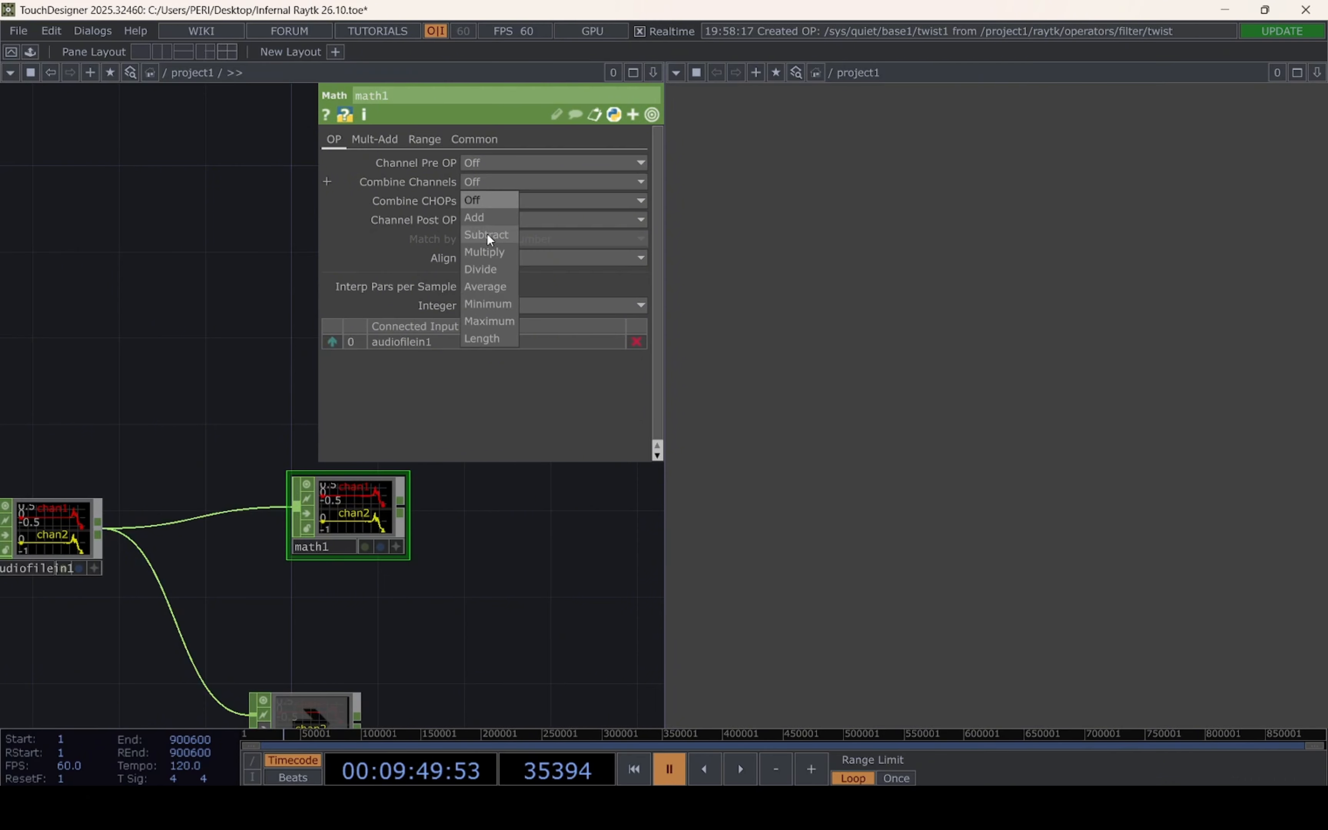
click(492, 214)
Add an Analyze CHOP after the Math CHOP and set its function to RMS Power
drag(498, 559, 359, 556)
right_click(281, 513)
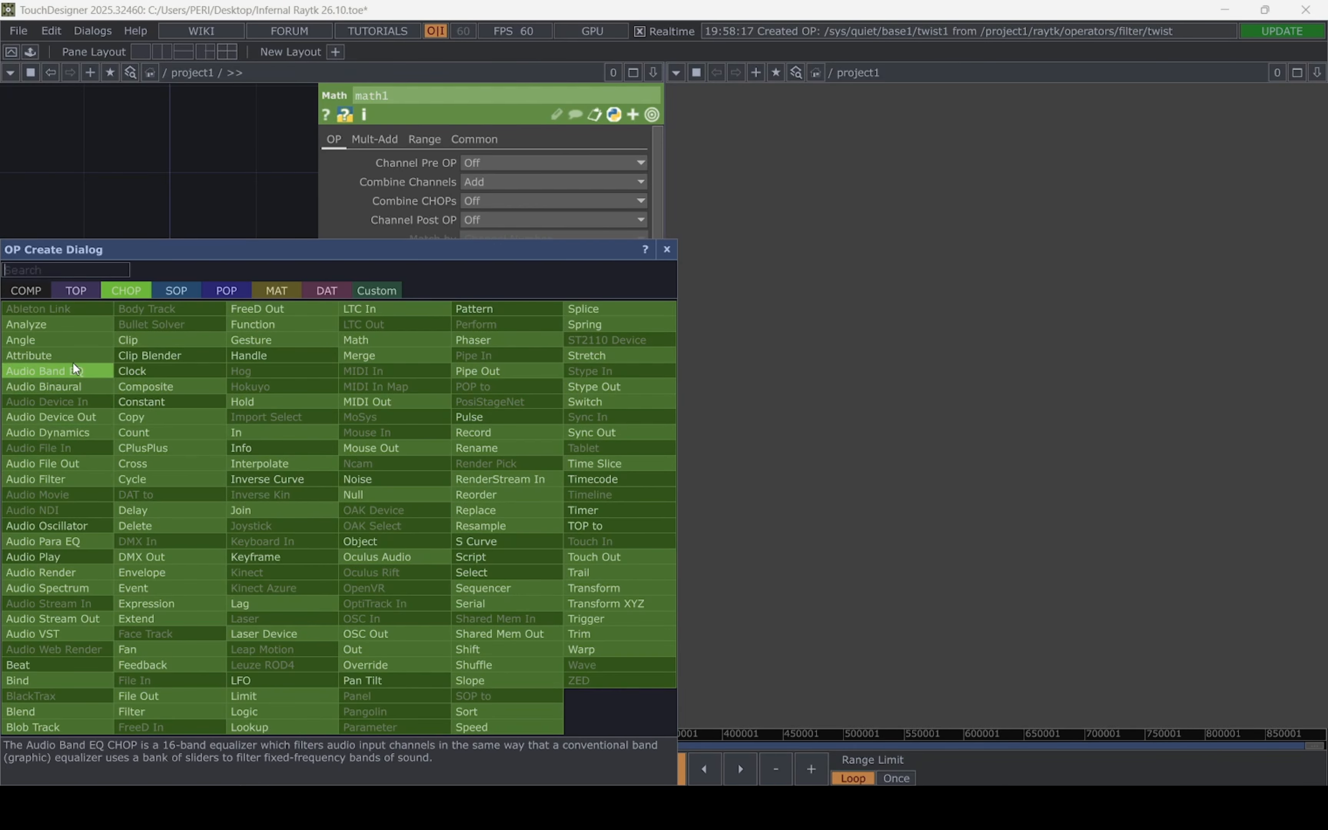
click(69, 325)
click(422, 570)
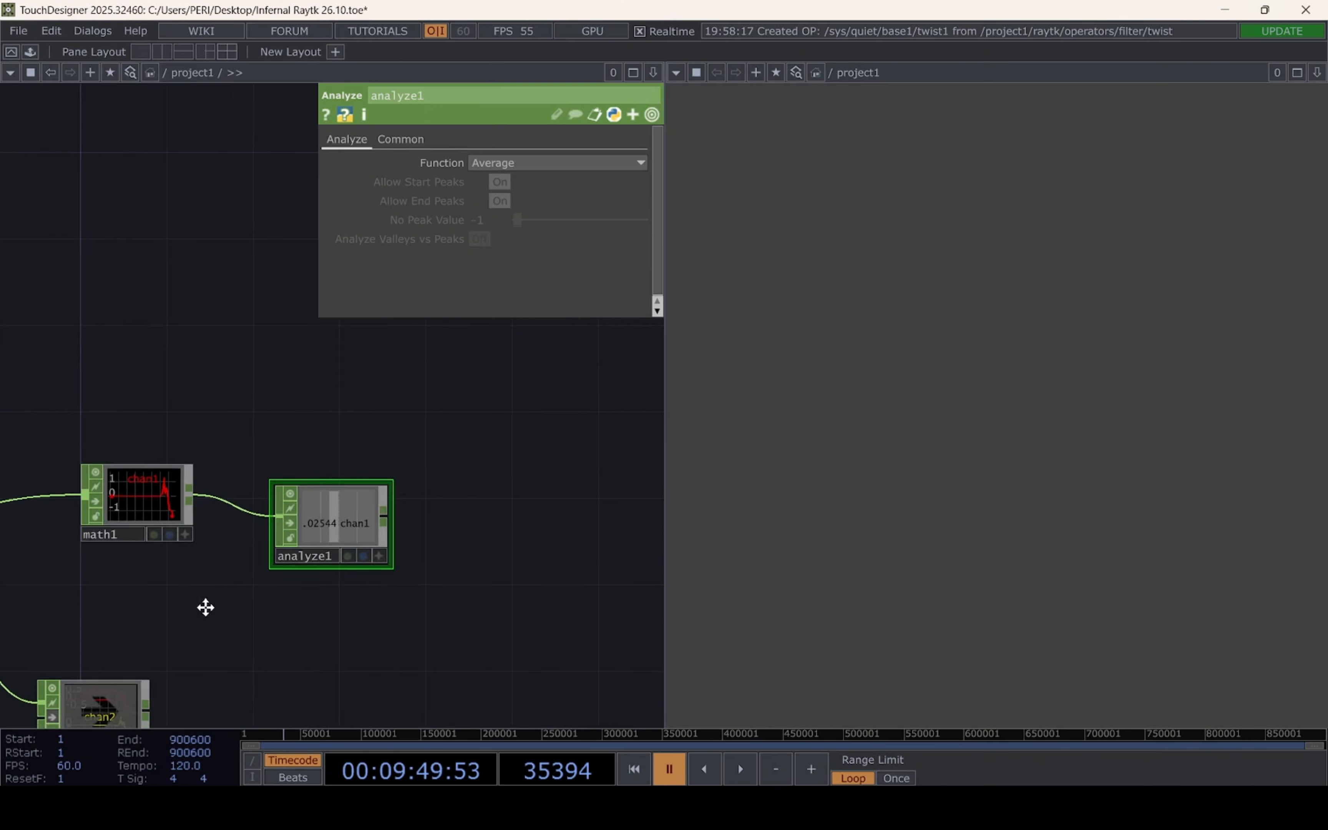
click(528, 161)
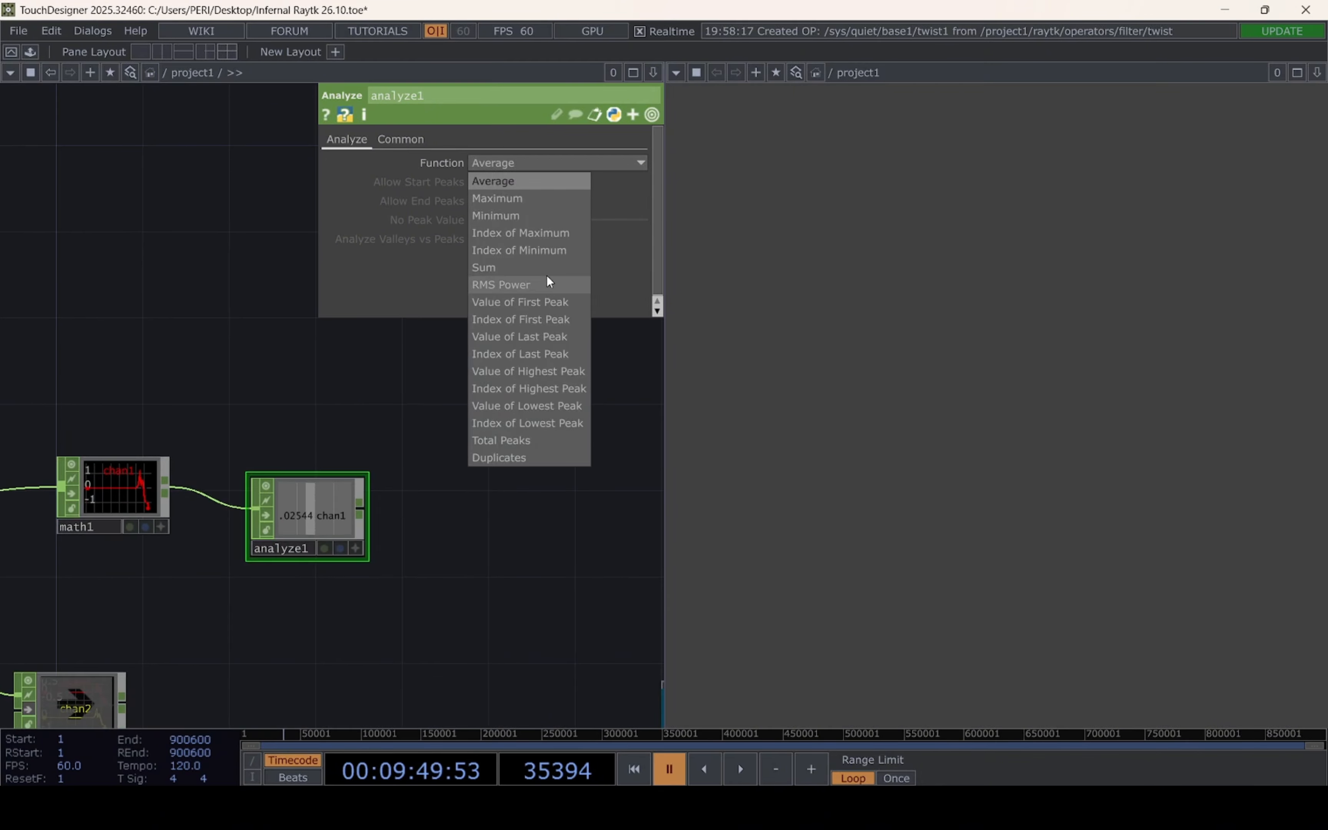
click(543, 285)
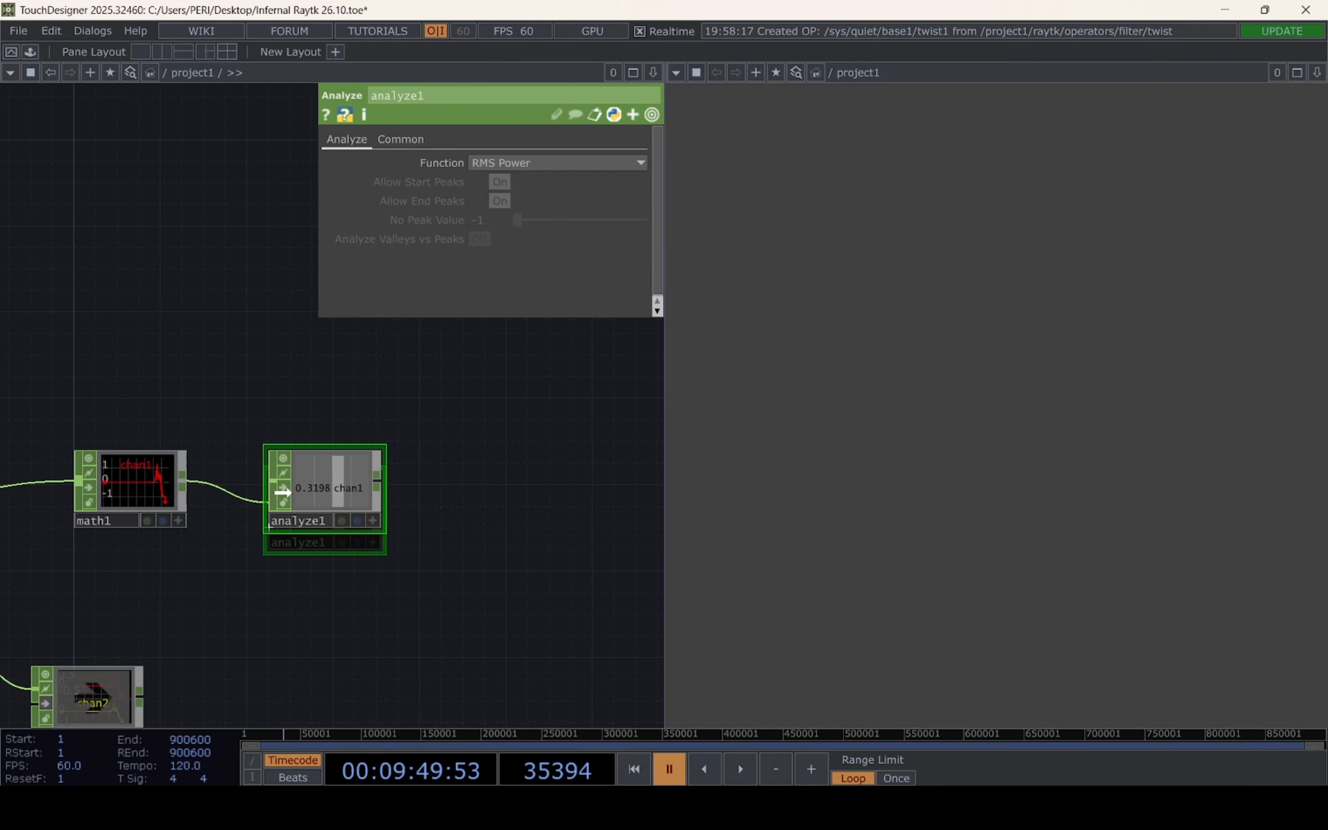
Add a Rename CHOP after the Analyze CHOP and set its Rename to value to "power audio speed"
scroll(366, 609, up, 3)
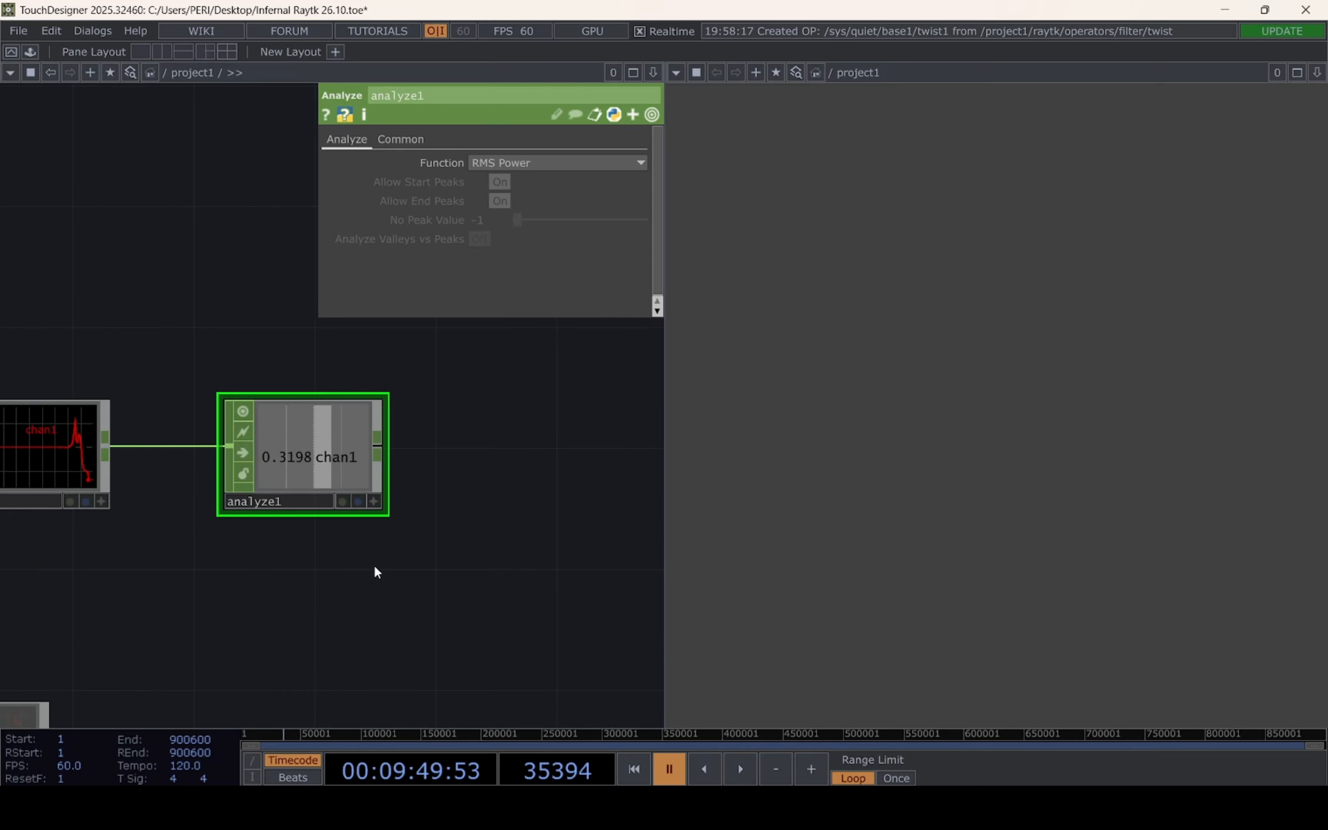
right_click(379, 450)
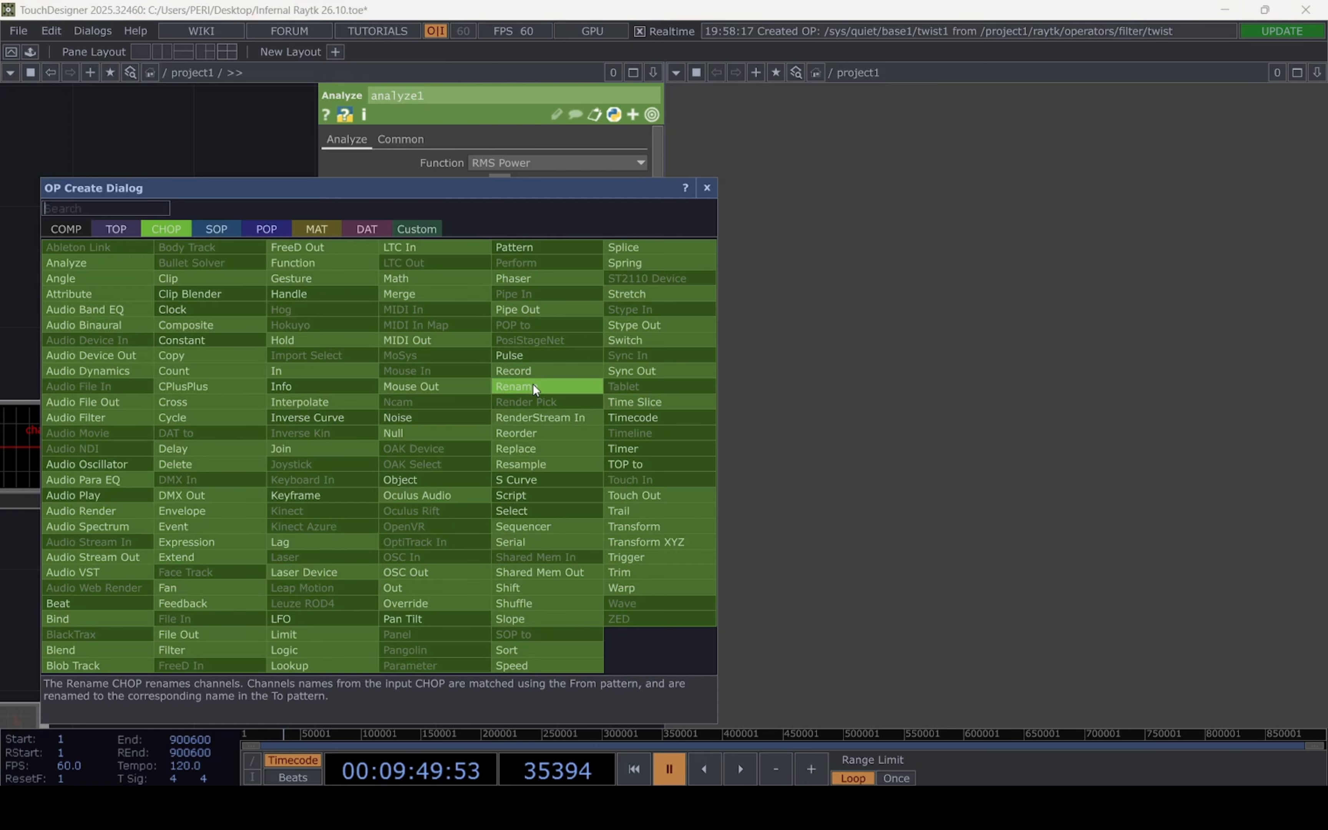
click(516, 386)
click(568, 447)
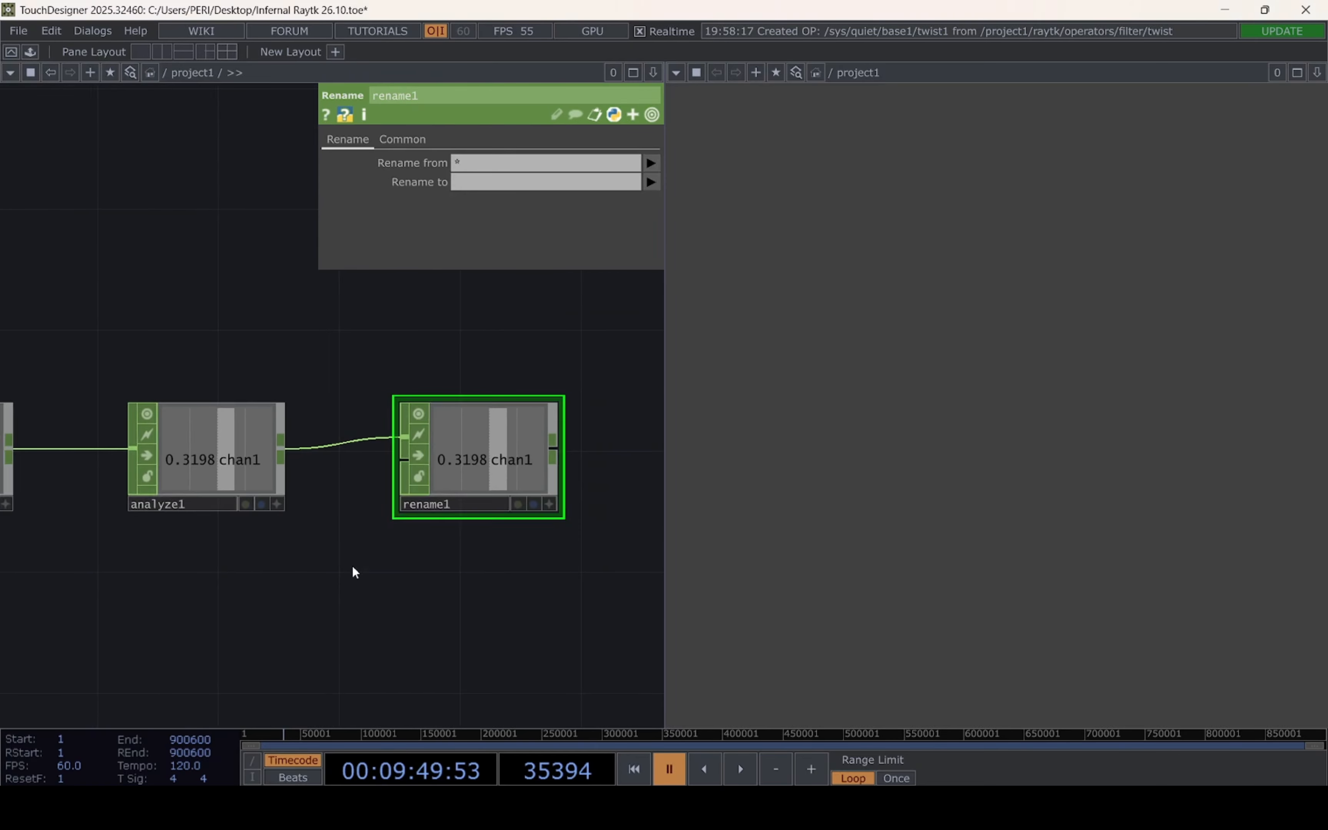
click(492, 188)
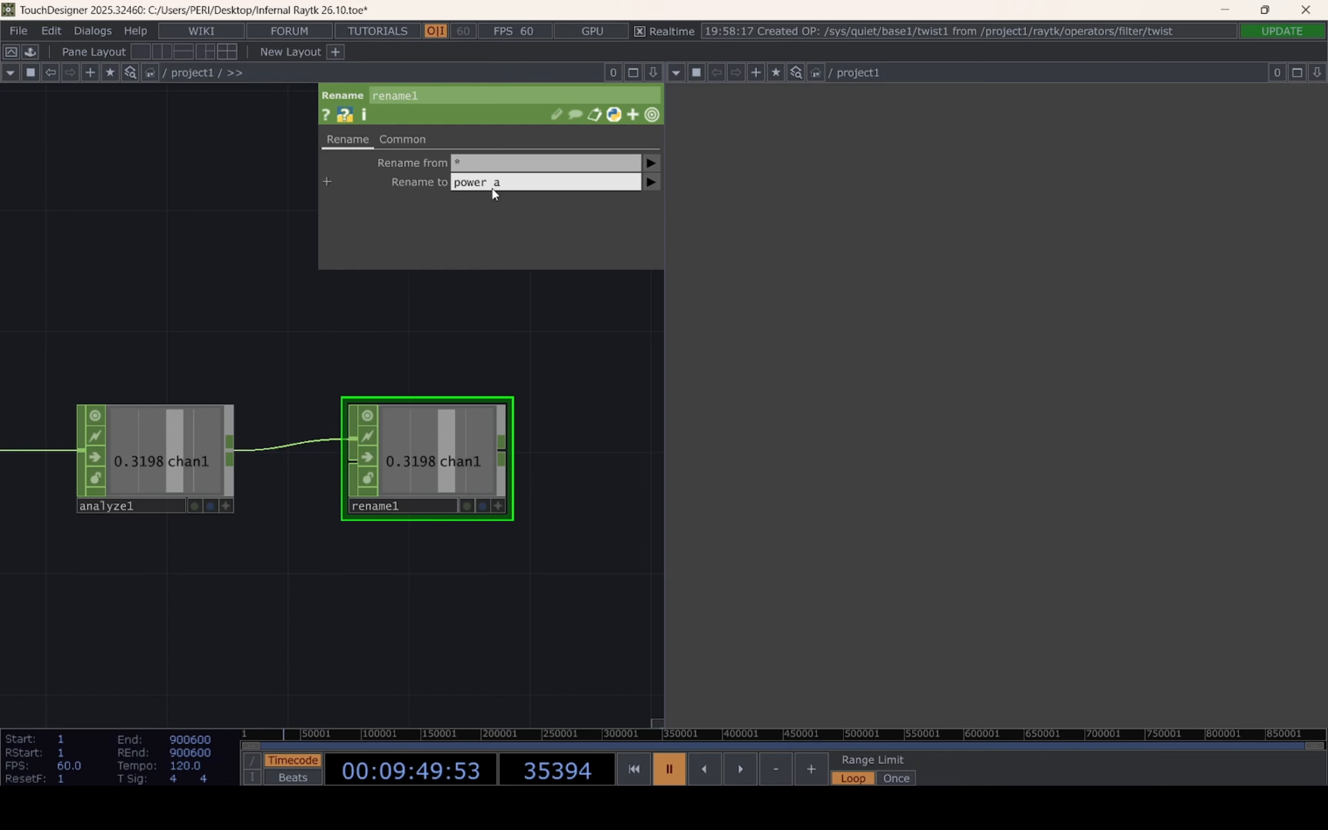
text(power audio speed)
key(Return)
Add a Null CHOP after the Rename CHOP to end the audio-analysis chain
drag(404, 553, 297, 547)
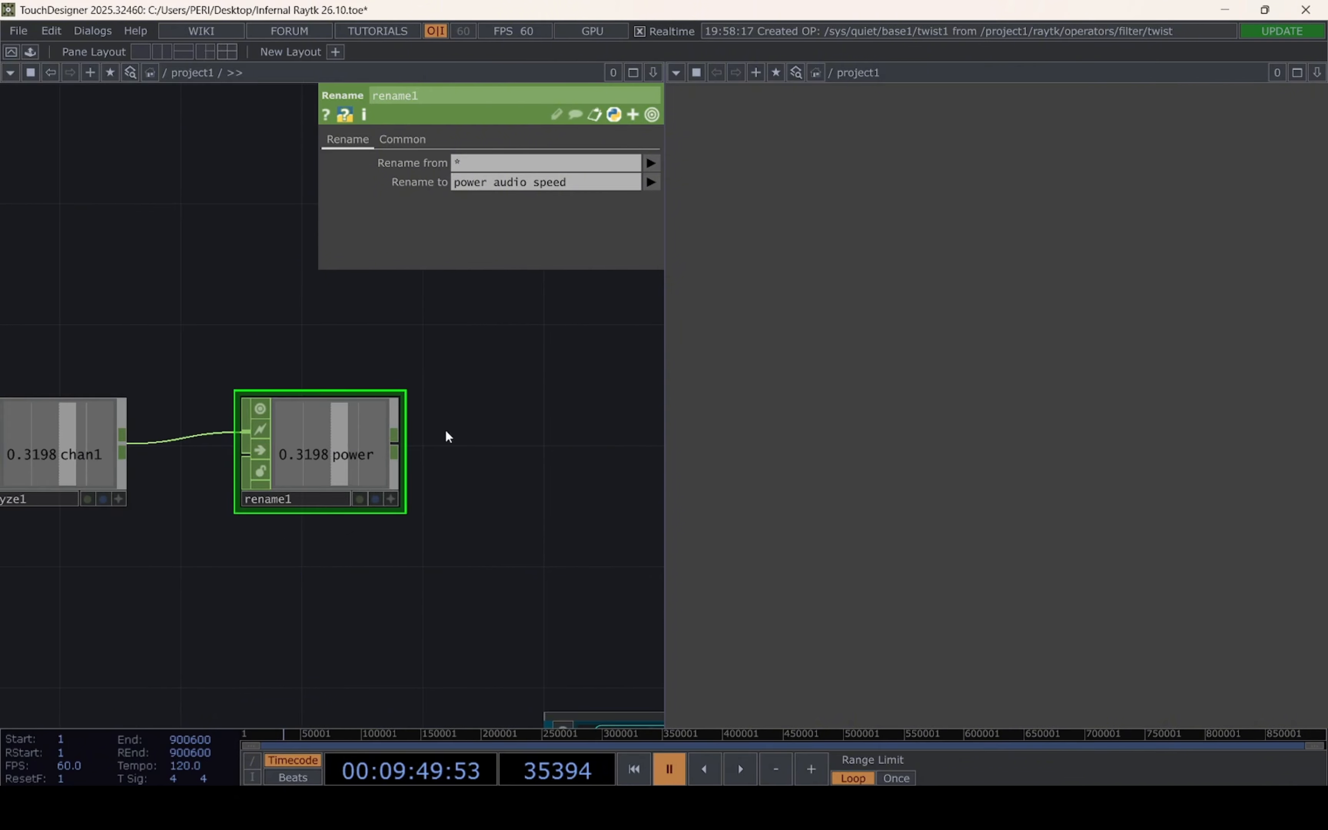
scroll(502, 457, down, 2)
scroll(501, 458, down, 1)
drag(491, 477, 432, 482)
scroll(431, 481, up, 4)
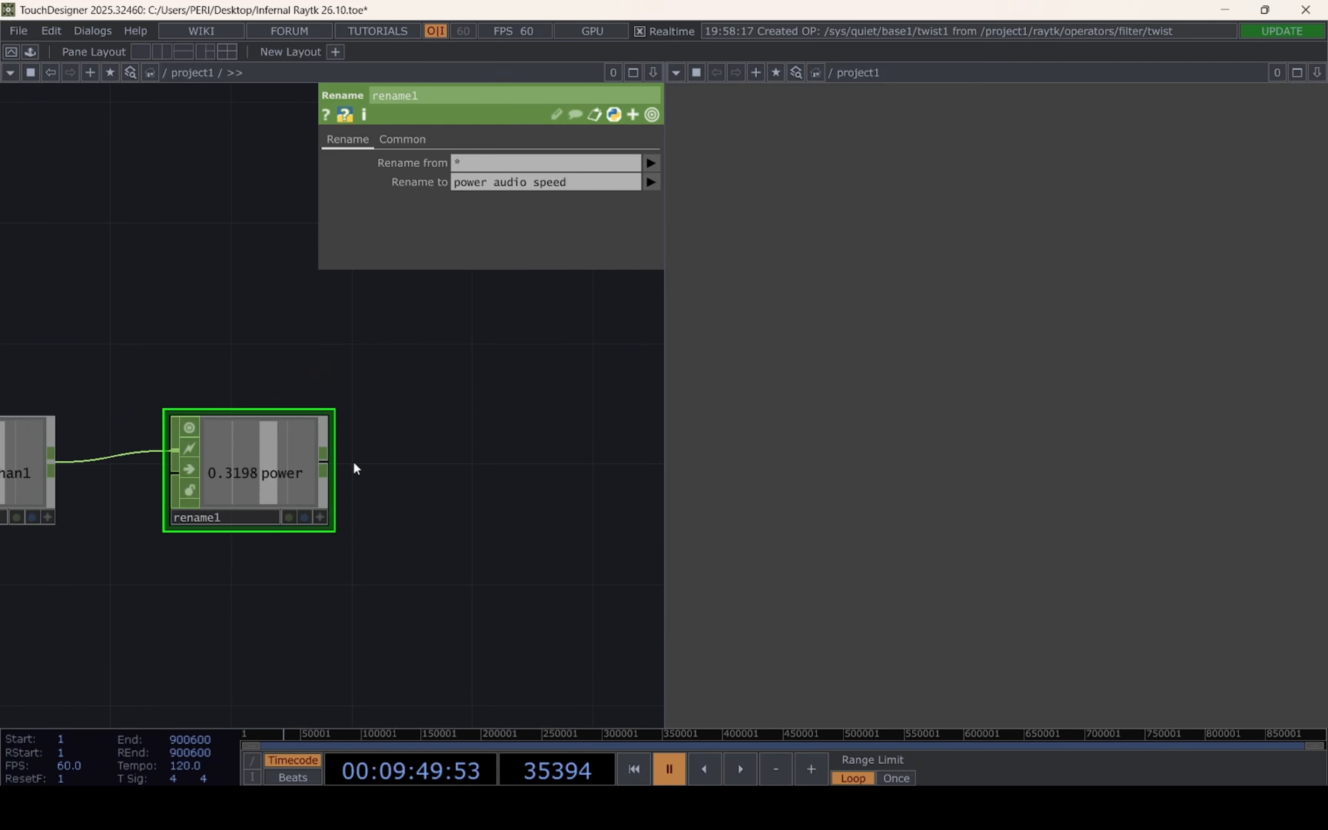
right_click(323, 461)
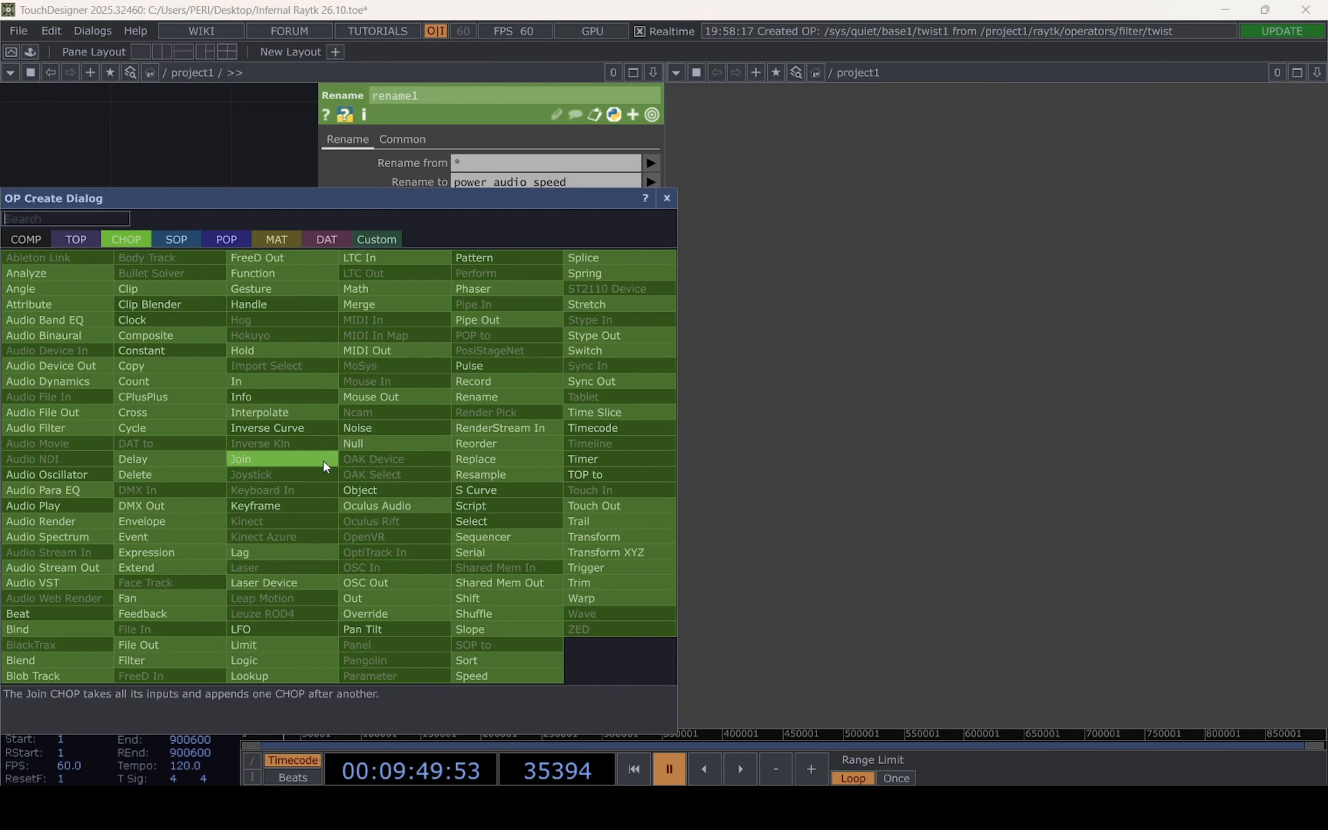
click(348, 442)
click(616, 471)
drag(332, 576, 333, 513)
Set the Math CHOP's Pre-Add to -0.03 and its Multiply to 6
scroll(394, 583, down, 1)
click(207, 437)
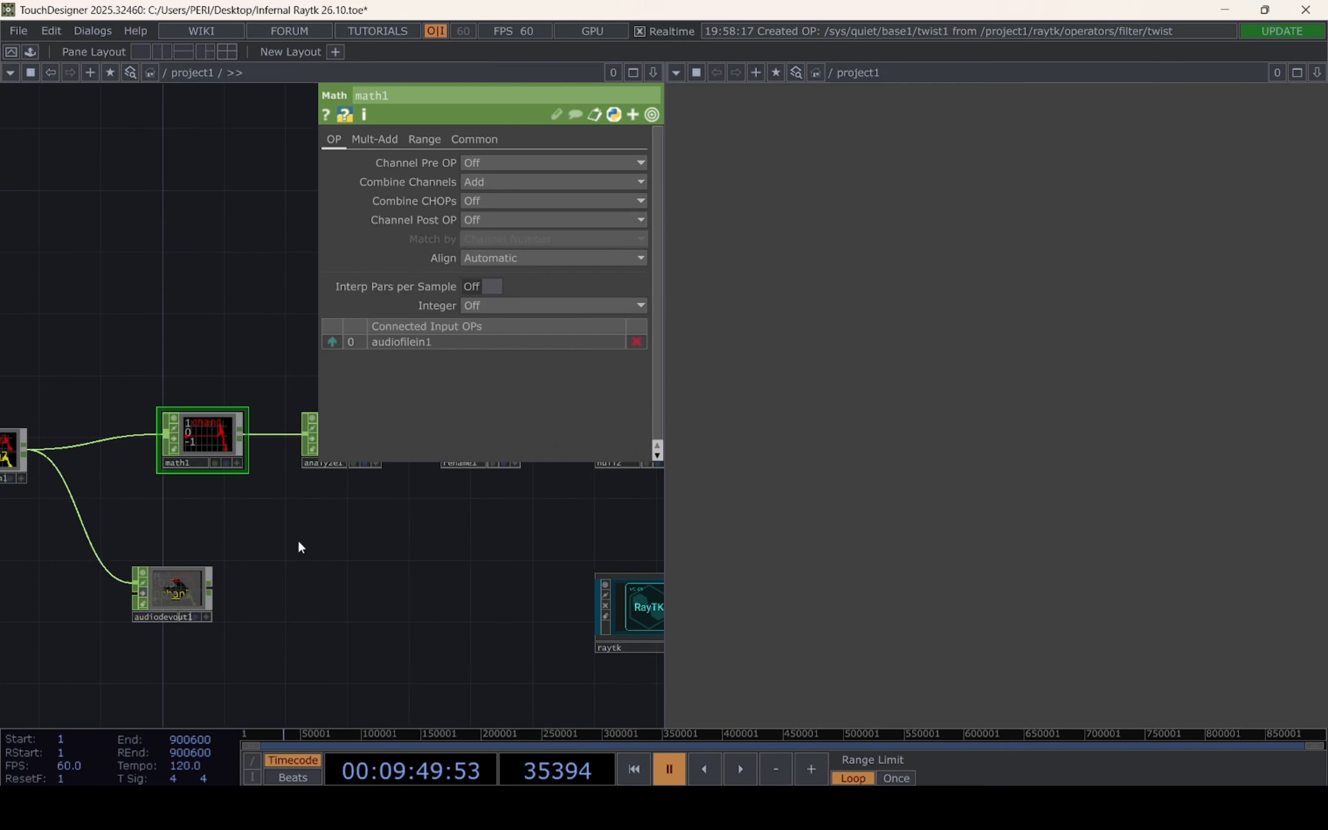
click(385, 139)
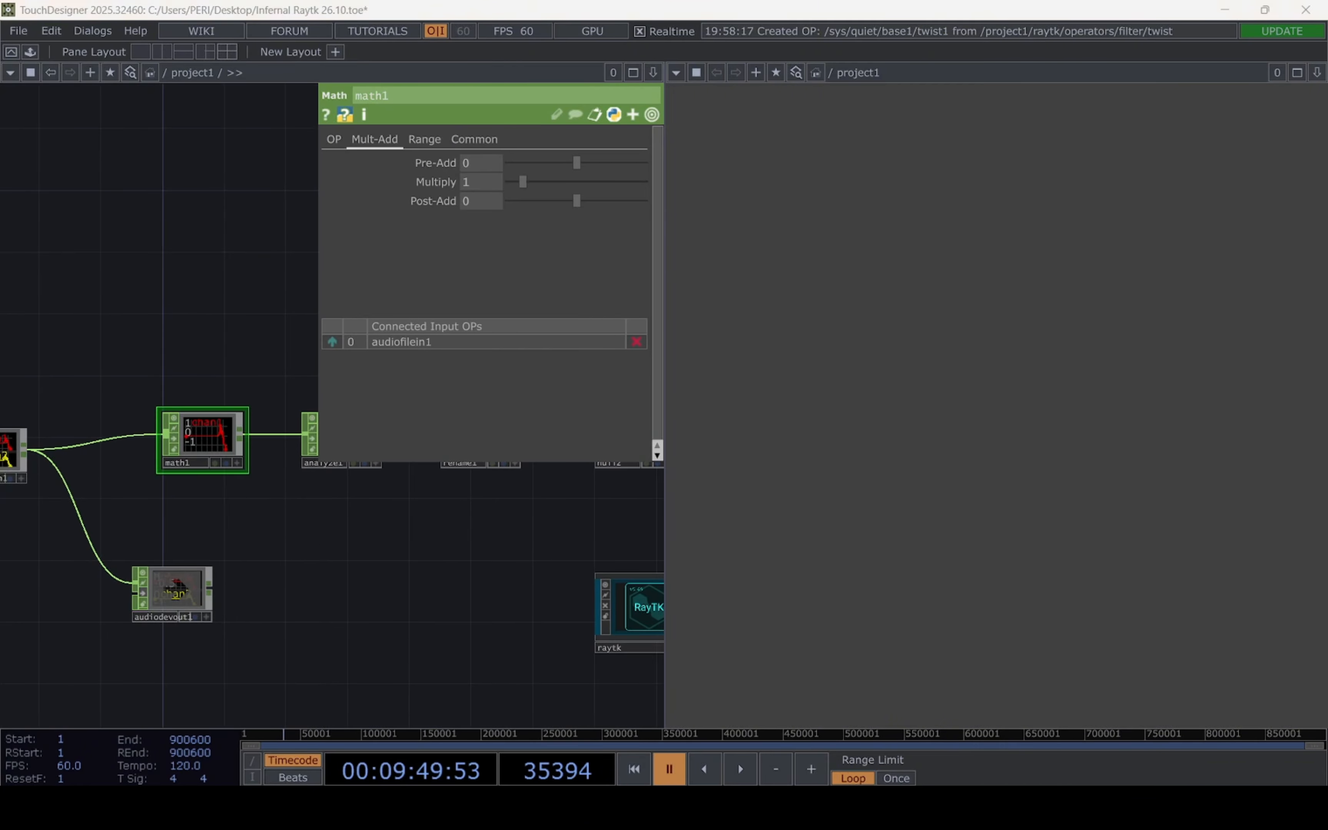
click(465, 164)
text(-)
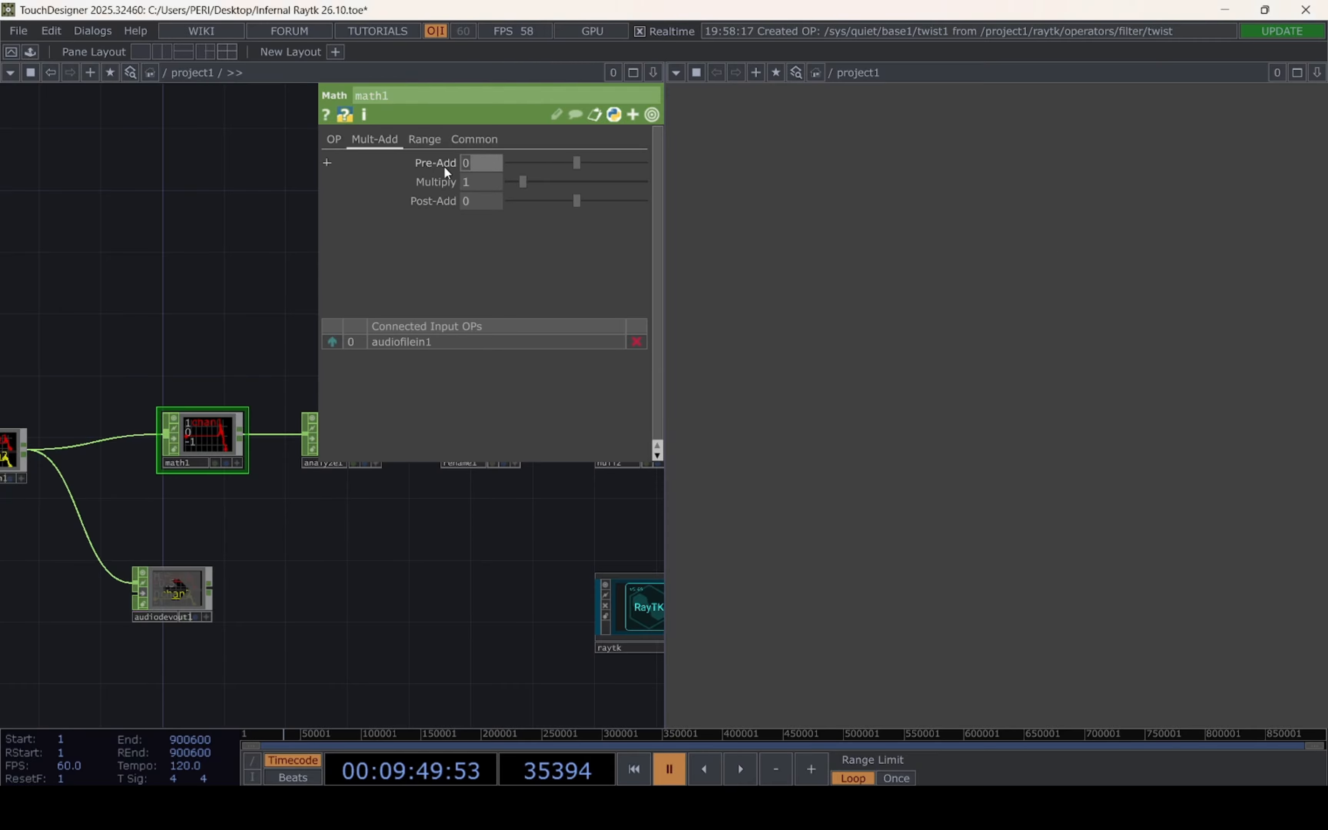
text(0.03)
click(468, 184)
text(5)
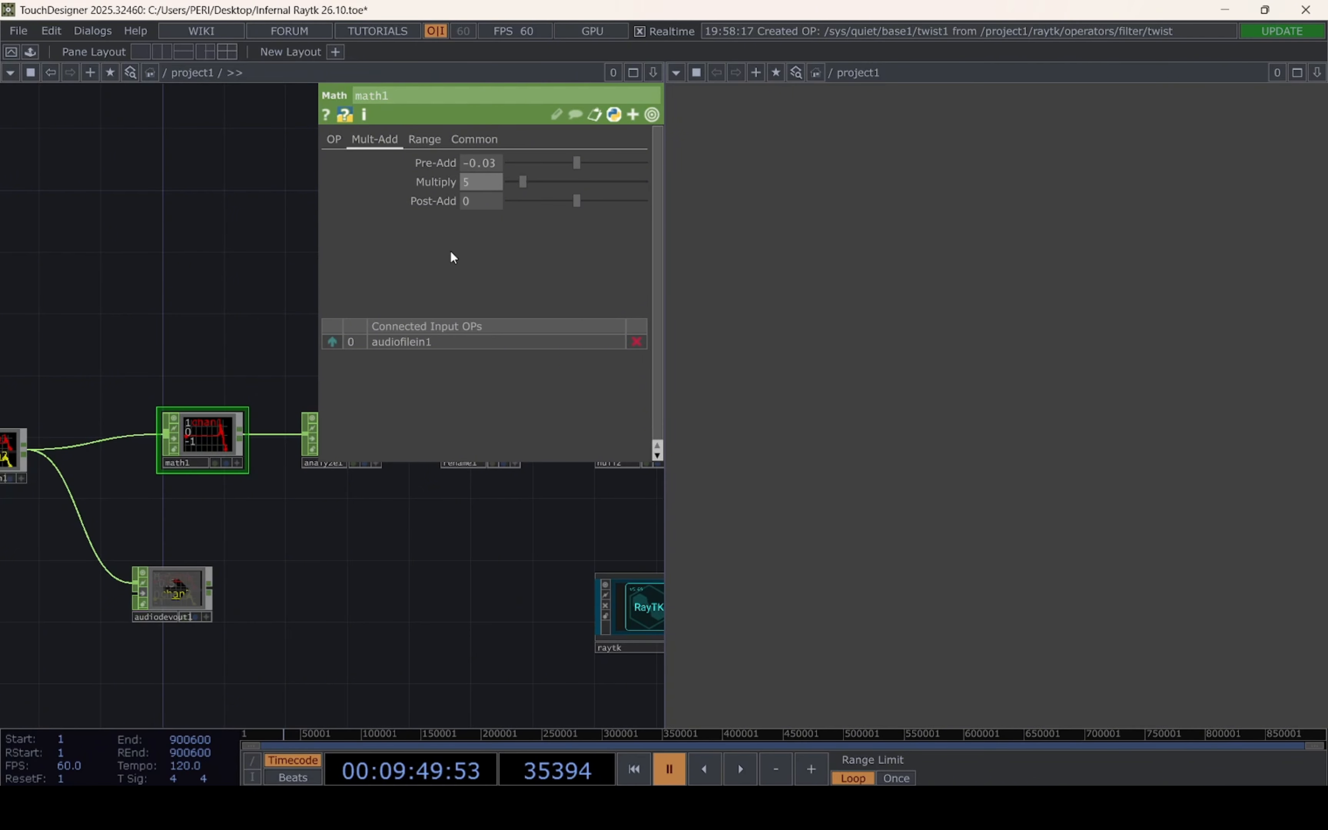
key(Return)
drag(332, 538, 283, 557)
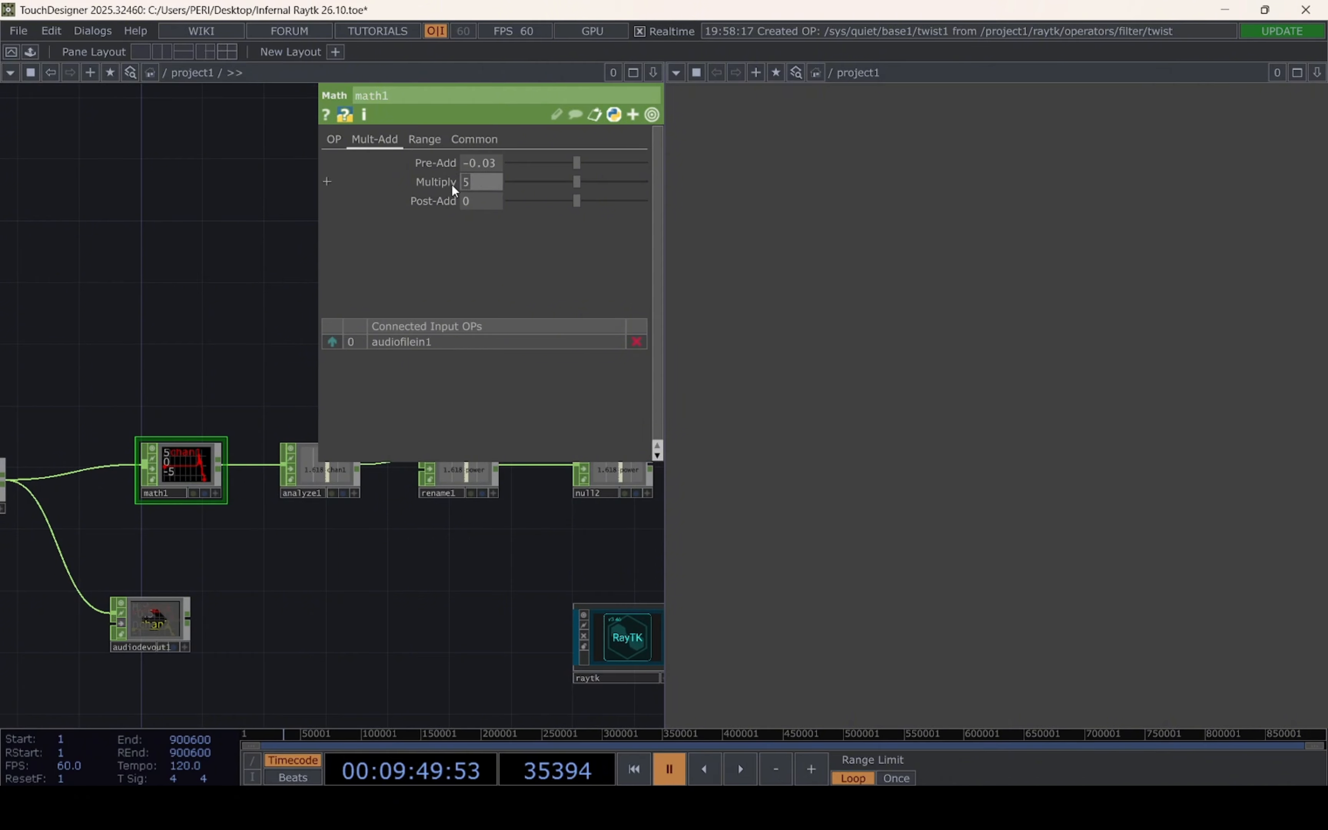
text(6)
key(Return)
Move the Audio Device Out CHOP closer, directly beneath the Math CHOP
drag(435, 587, 341, 545)
scroll(163, 572, down, 3)
drag(177, 587, 189, 543)
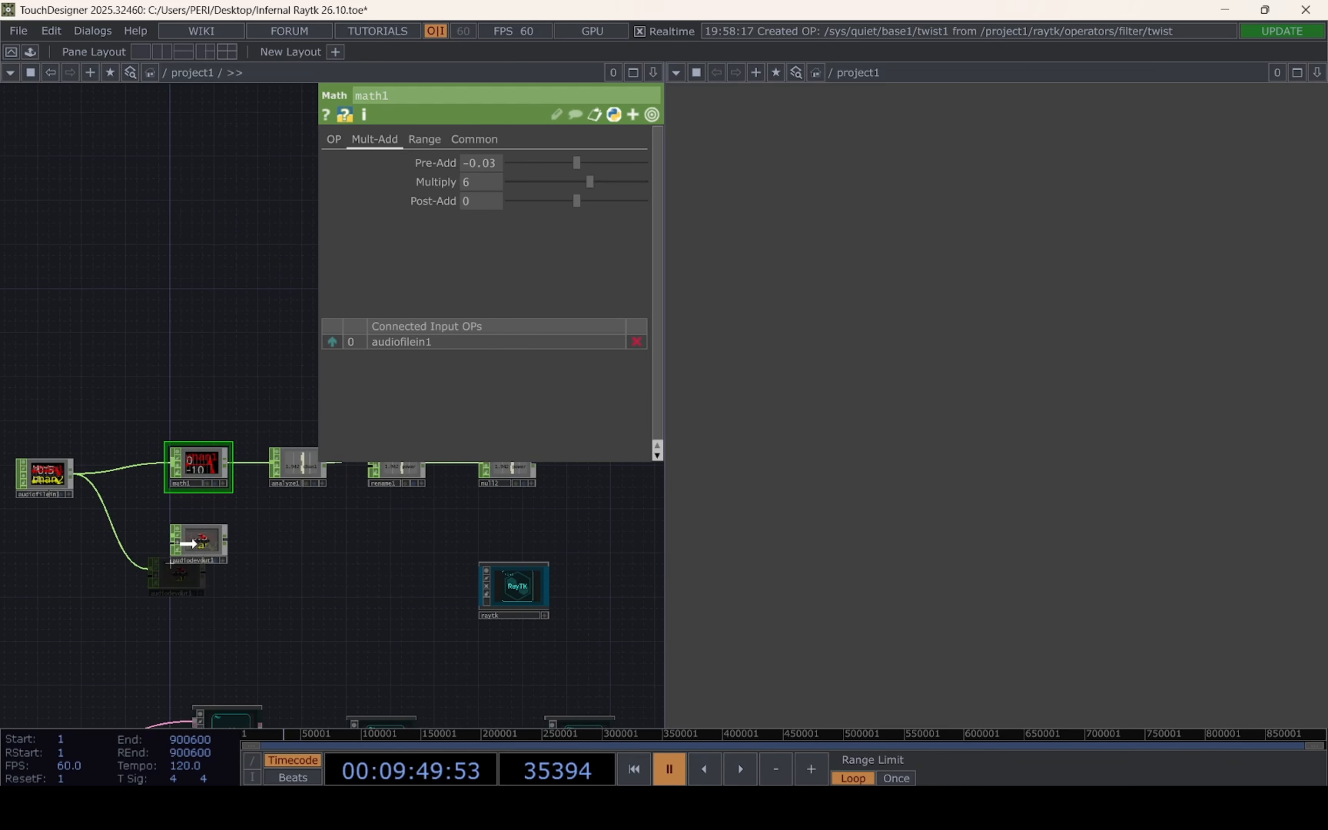
Export the power channel of the audio chain's Null CHOP to the twist operator's Shift parameter
drag(360, 556, 90, 503)
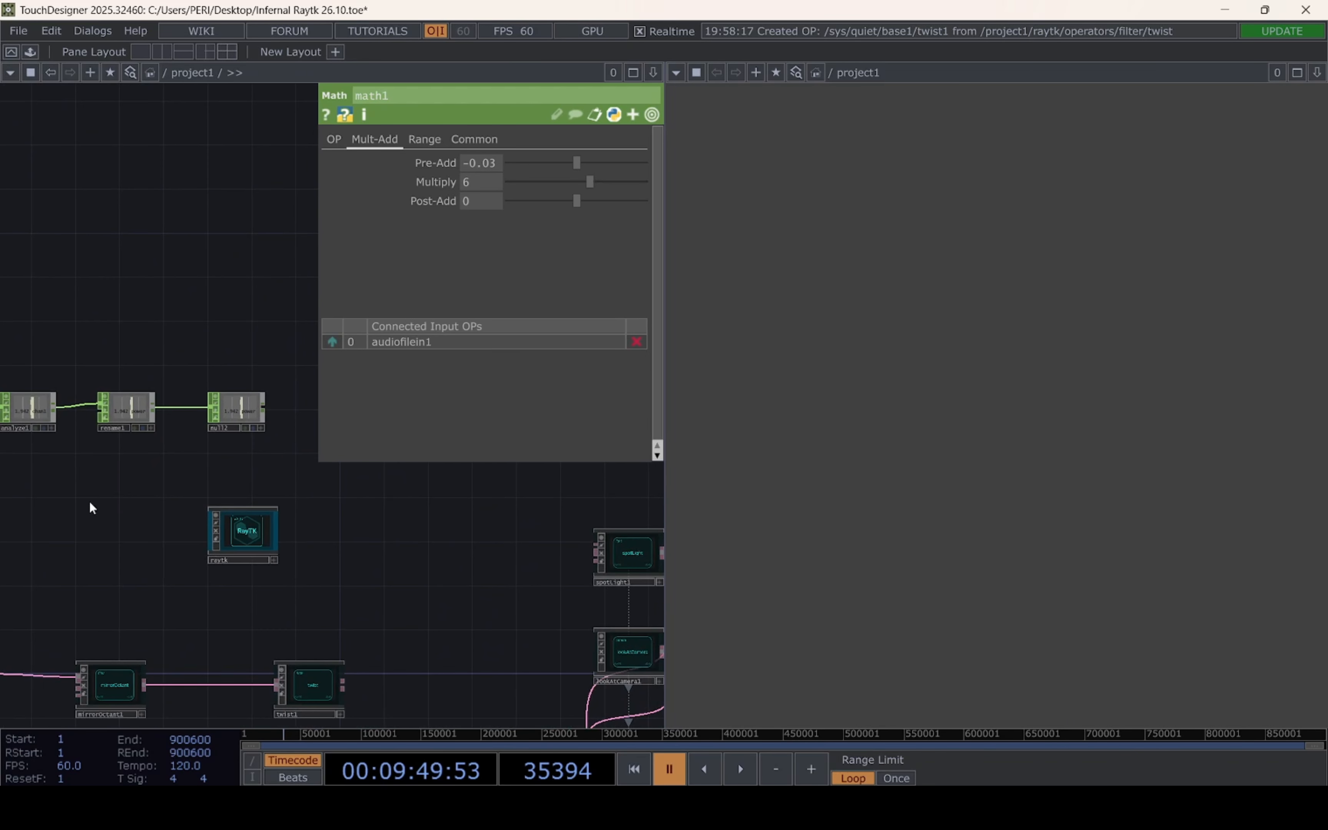
scroll(261, 433, up, 2)
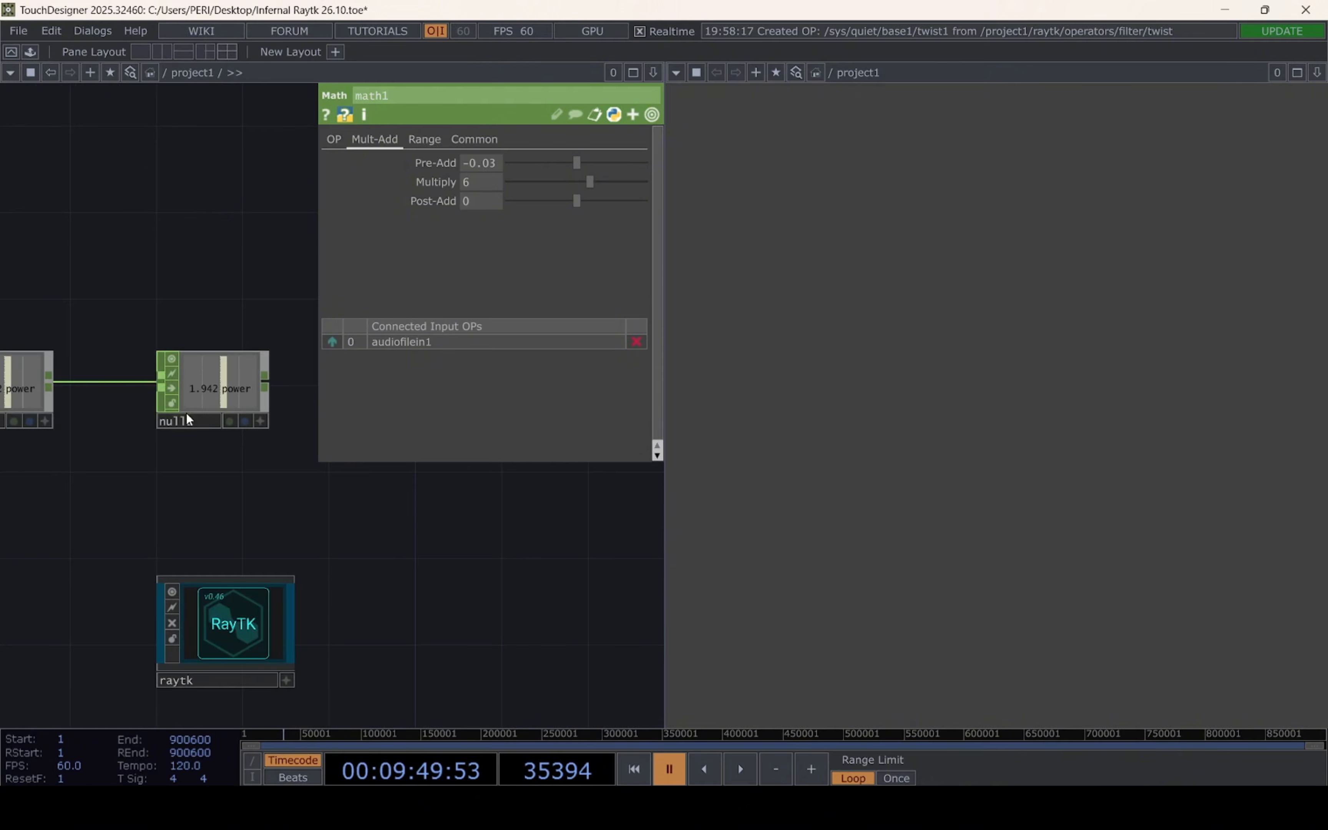
scroll(206, 422, down, 1)
drag(267, 582, 230, 473)
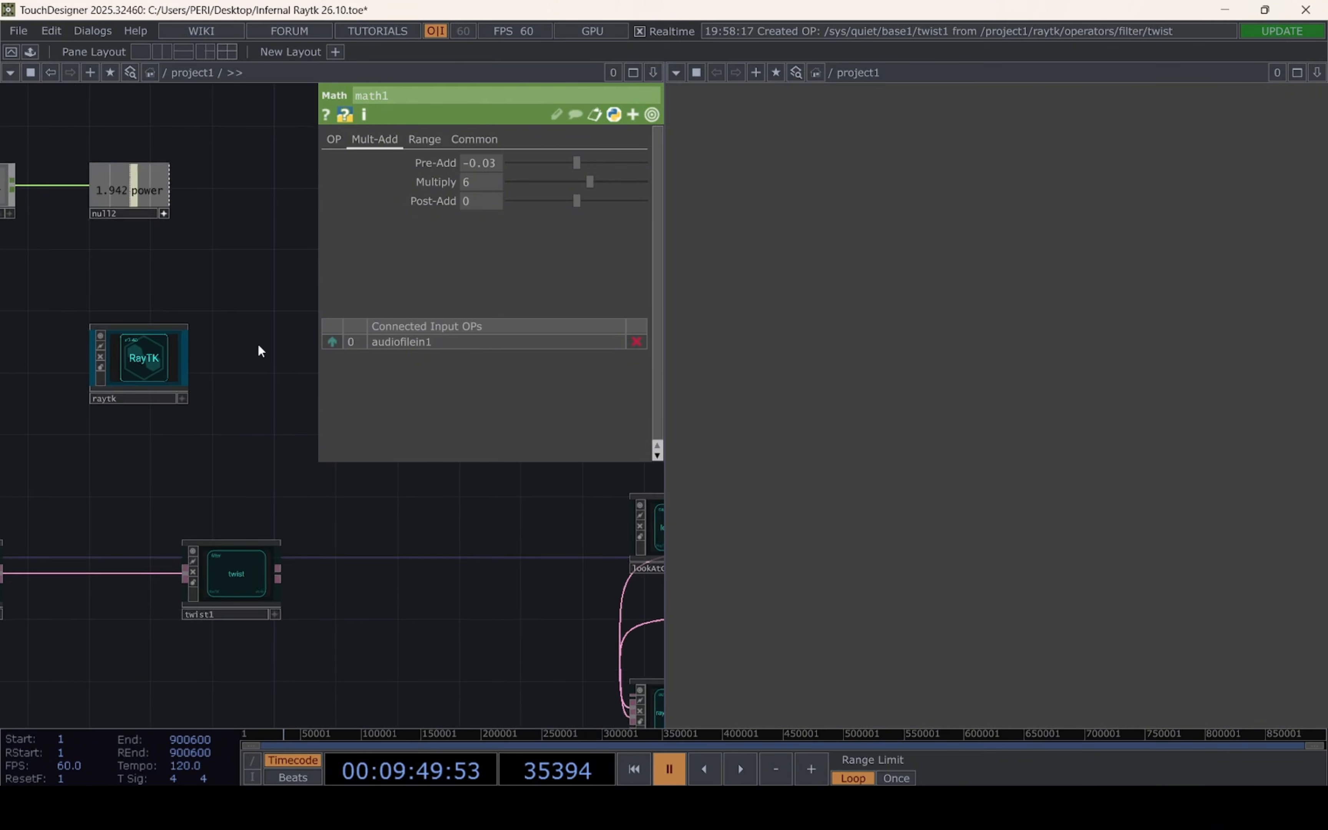
click(242, 582)
drag(249, 506, 283, 558)
mouse_move(170, 244)
mouse_down()
mouse_move(225, 306)
mouse_move(176, 242)
mouse_move(471, 220)
mouse_up()
click(472, 214)
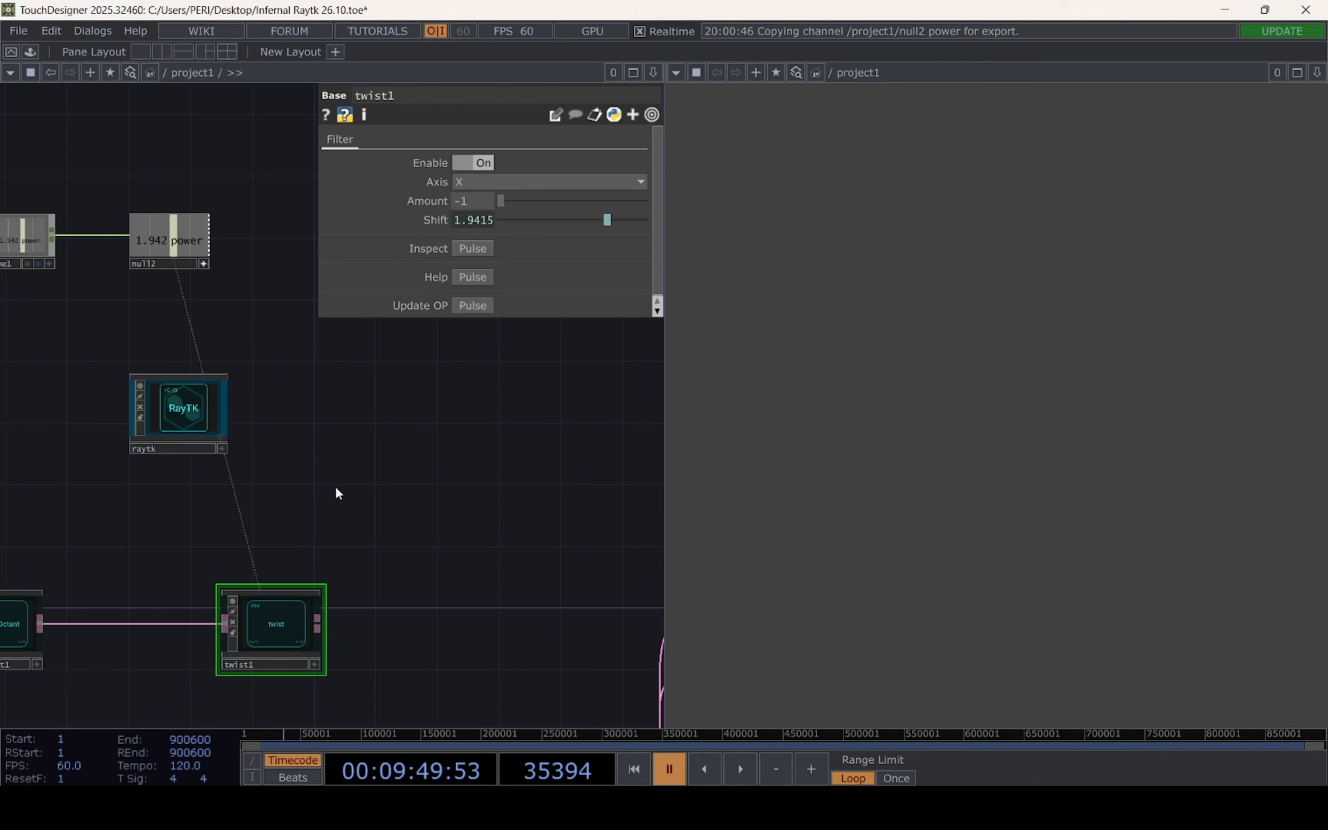
Find the radialClone operator in the RayTK library and place it in the network
drag(335, 486, 326, 389)
scroll(325, 387, down, 2)
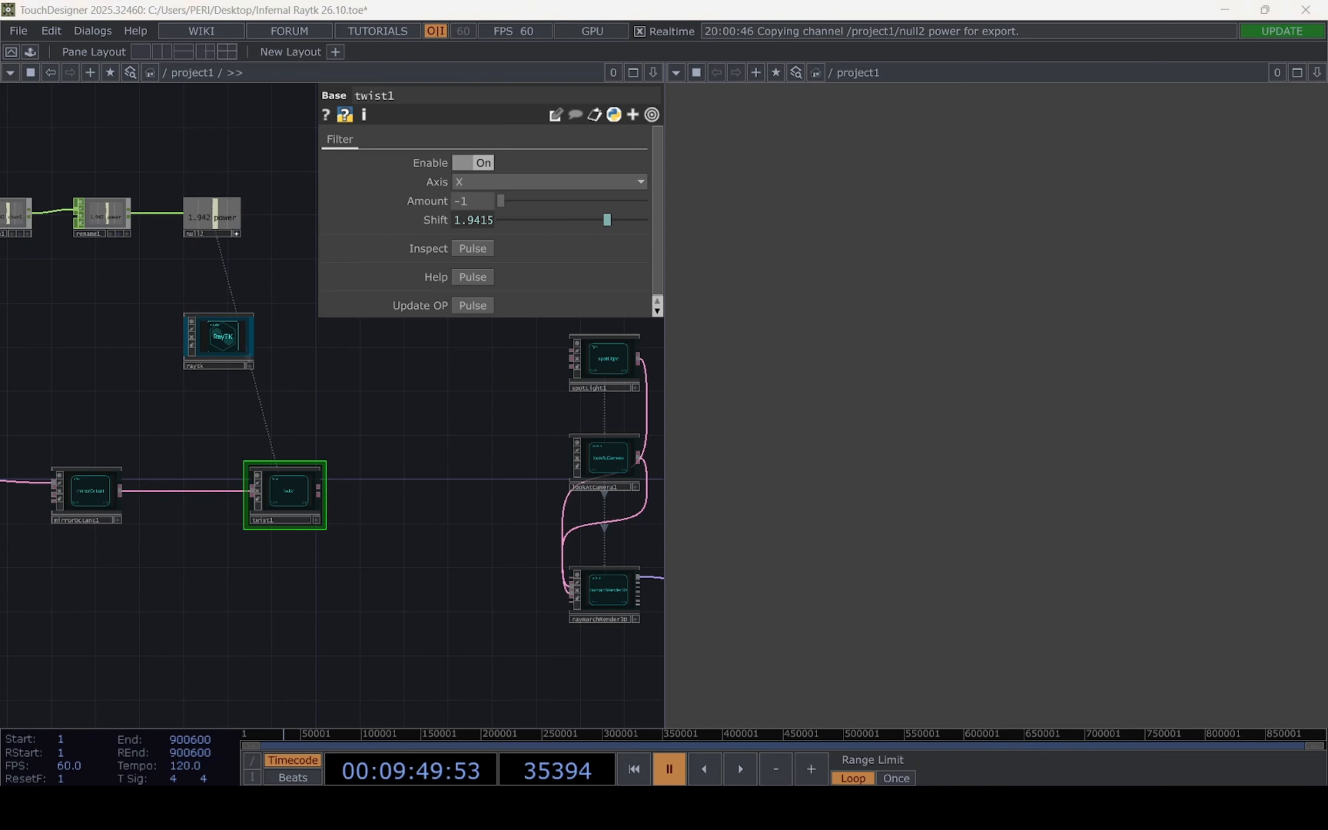
drag(404, 554, 660, 571)
drag(497, 575, 767, 564)
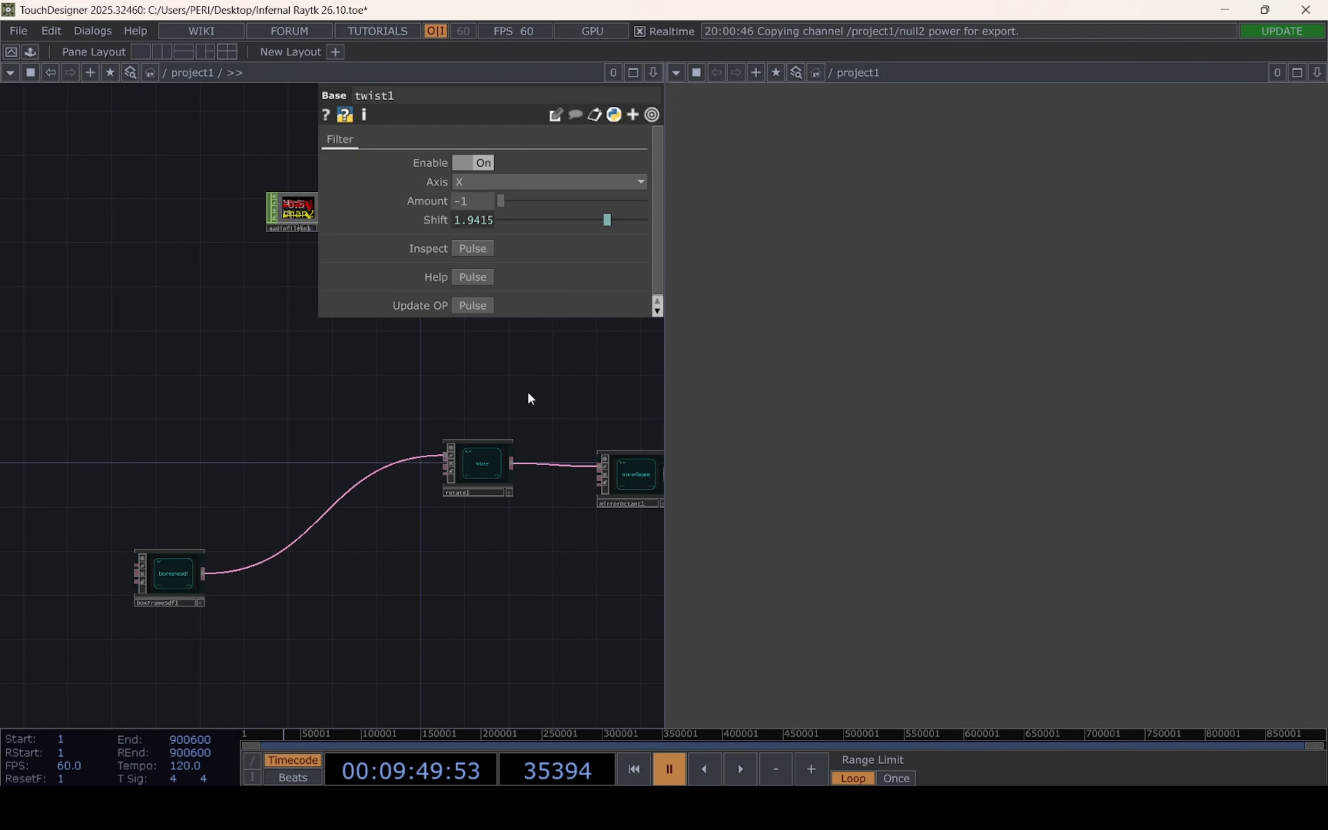
drag(612, 365, 242, 422)
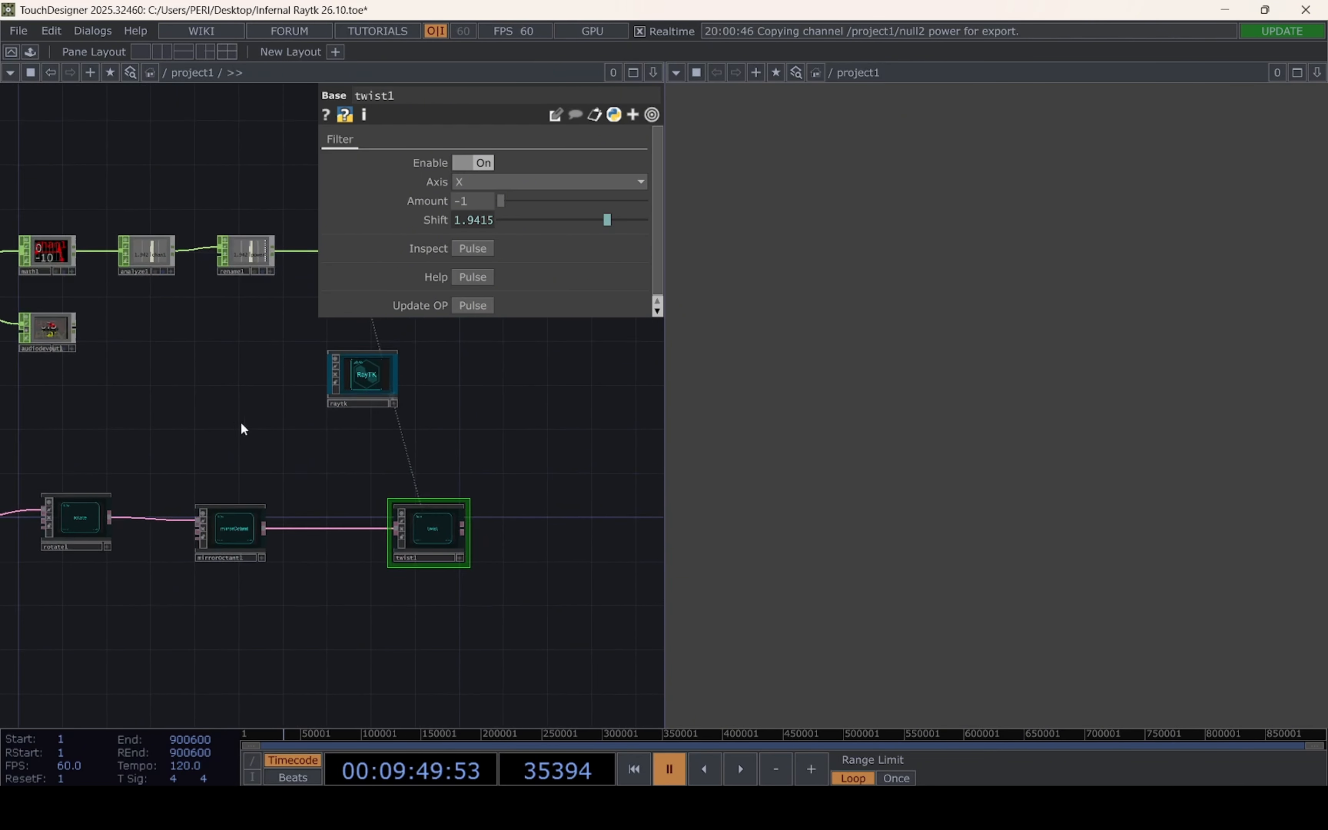
click(364, 380)
click(528, 245)
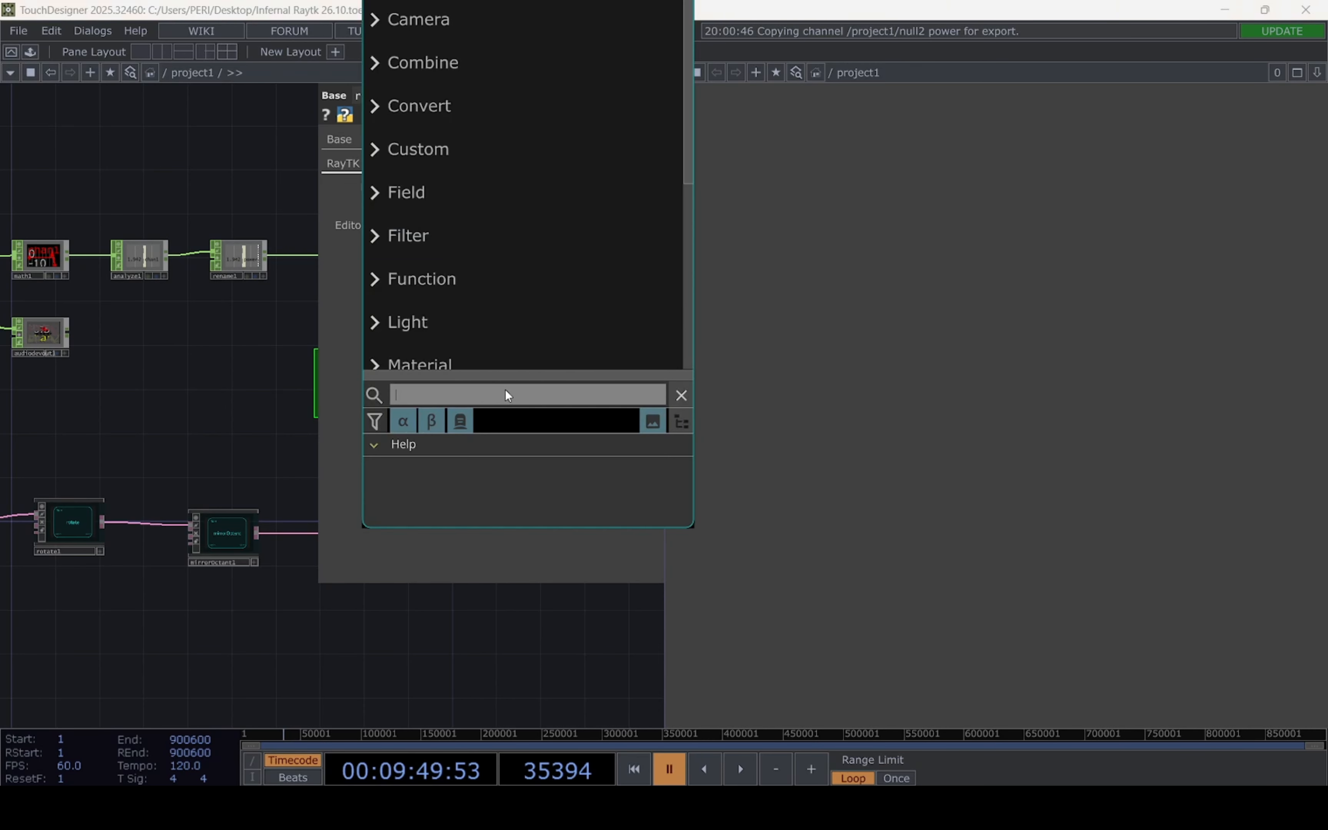
text(radial)
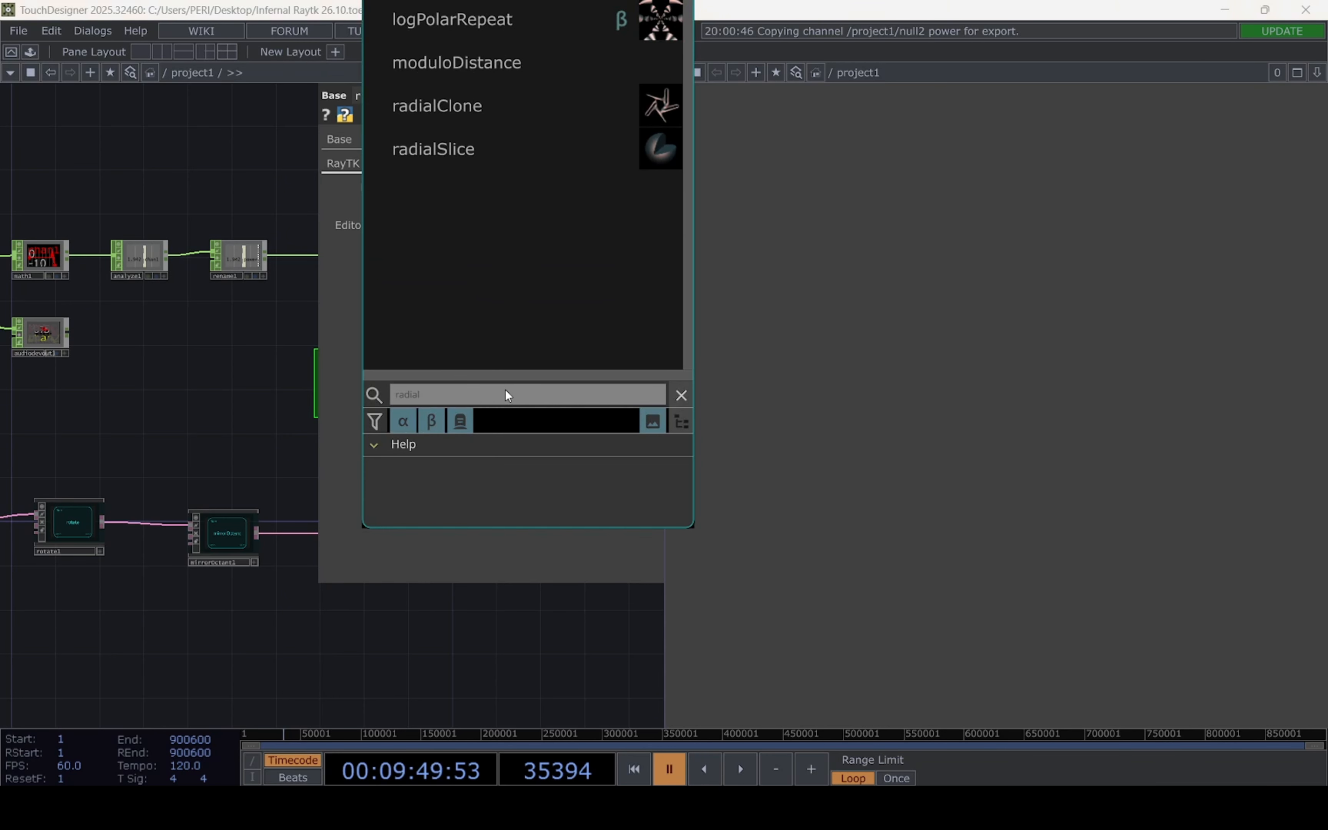
click(498, 107)
click(262, 456)
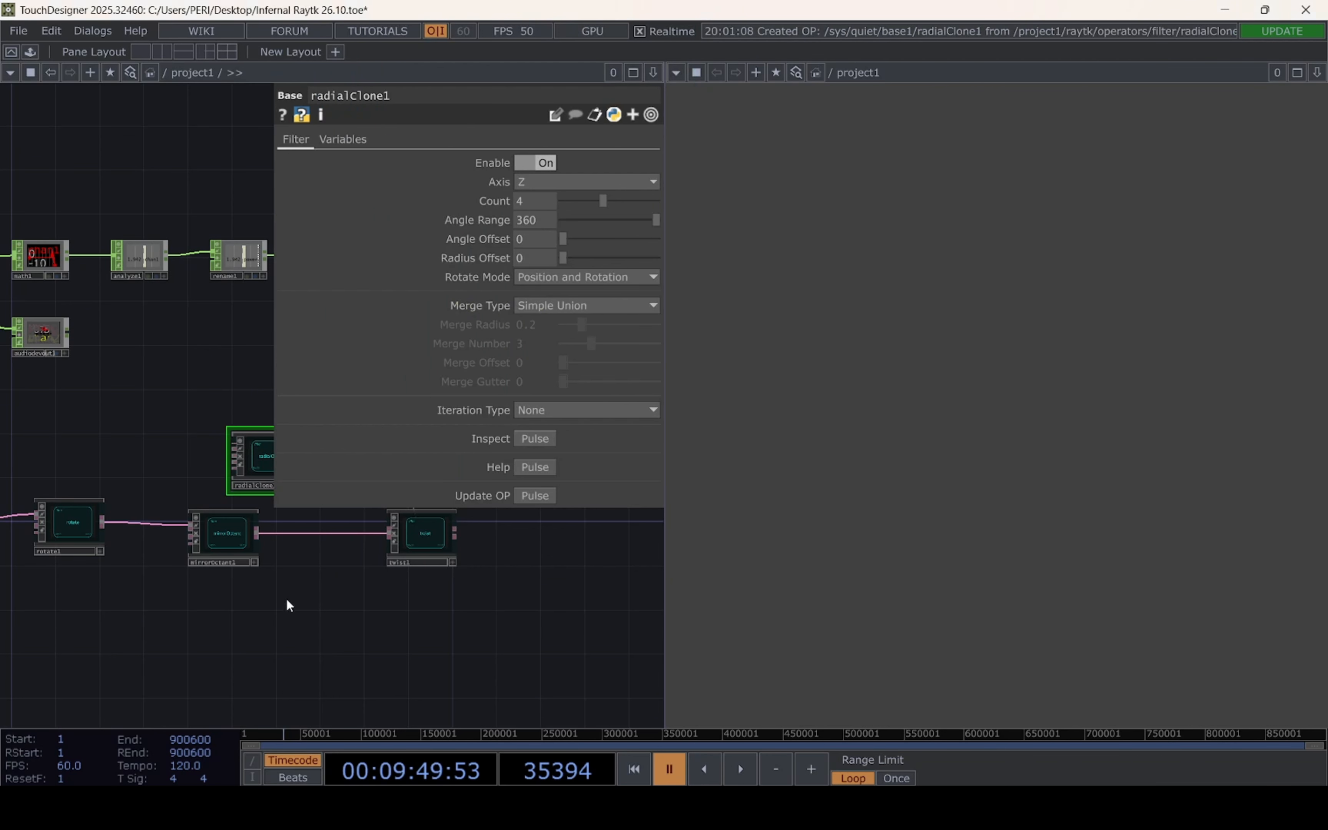
Rearrange the box frame chain to make room for radialClone after the twist, and connect the twist's output to radialClone's first input
drag(286, 598, 97, 586)
drag(86, 449, 404, 546)
drag(241, 650, 604, 618)
scroll(196, 568, up, 4)
scroll(199, 613, down, 6)
scroll(364, 598, down, 1)
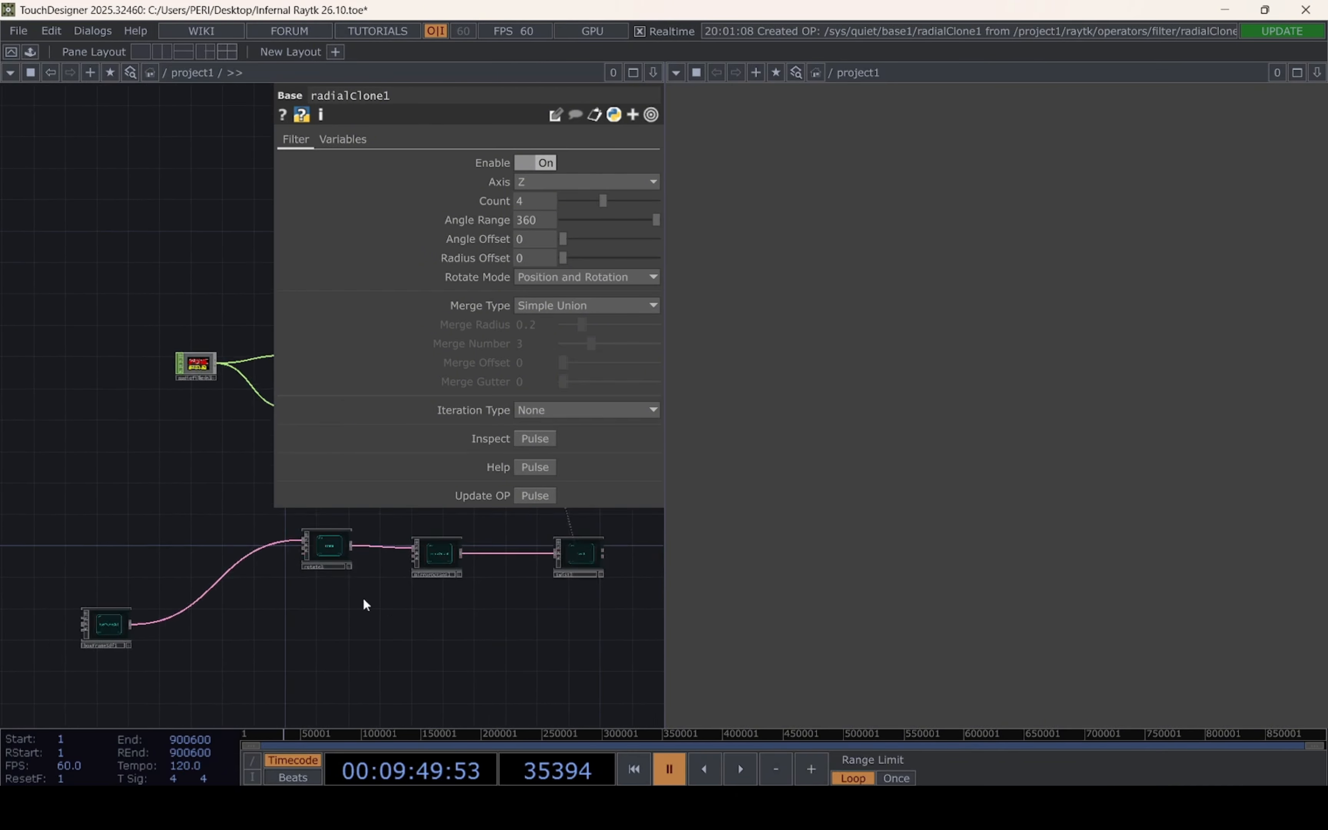
scroll(308, 598, down, 3)
drag(245, 559, 517, 662)
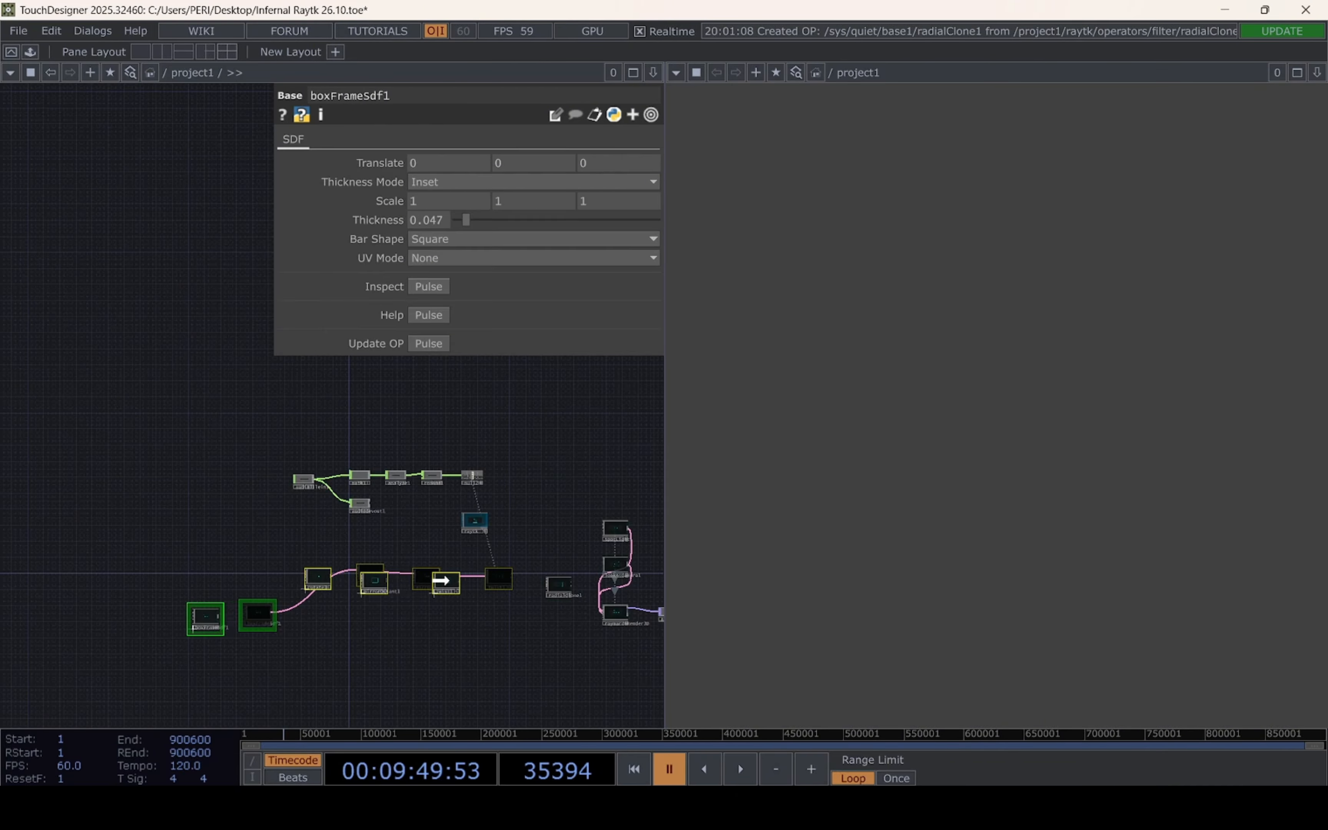
scroll(441, 580, up, 5)
drag(630, 556, 454, 525)
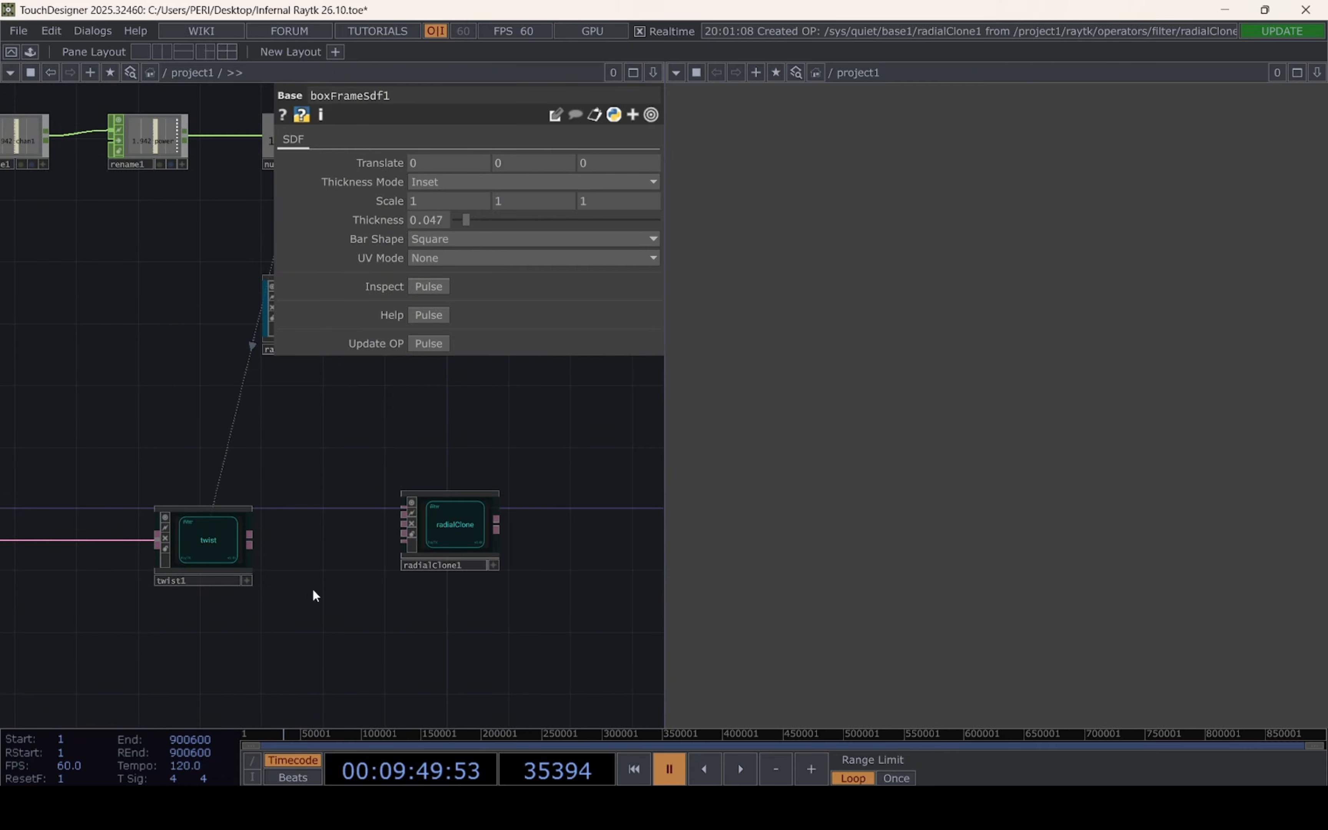
drag(249, 537, 443, 564)
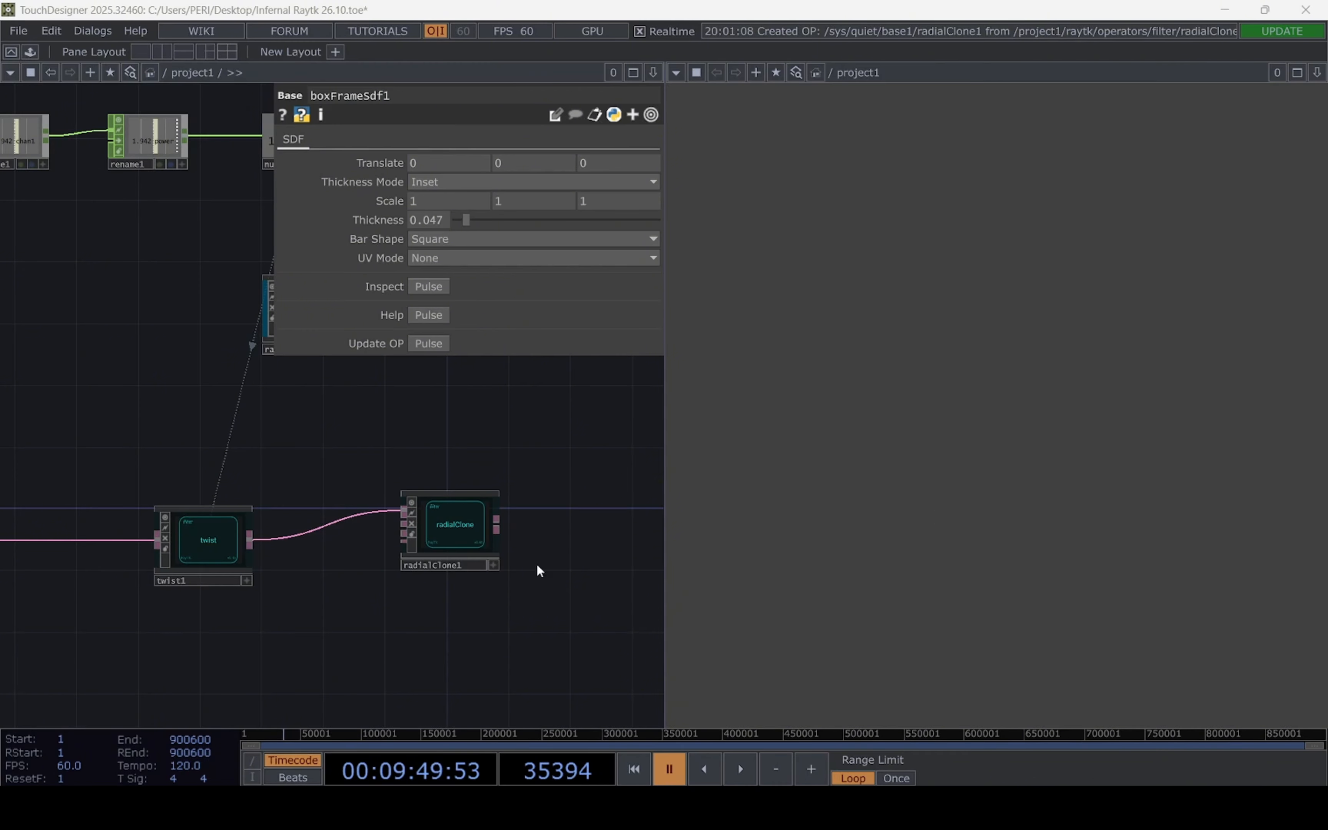
Configure radialClone with a Count of 2, Merge Type Smooth Union and Merge Radius 0
click(461, 555)
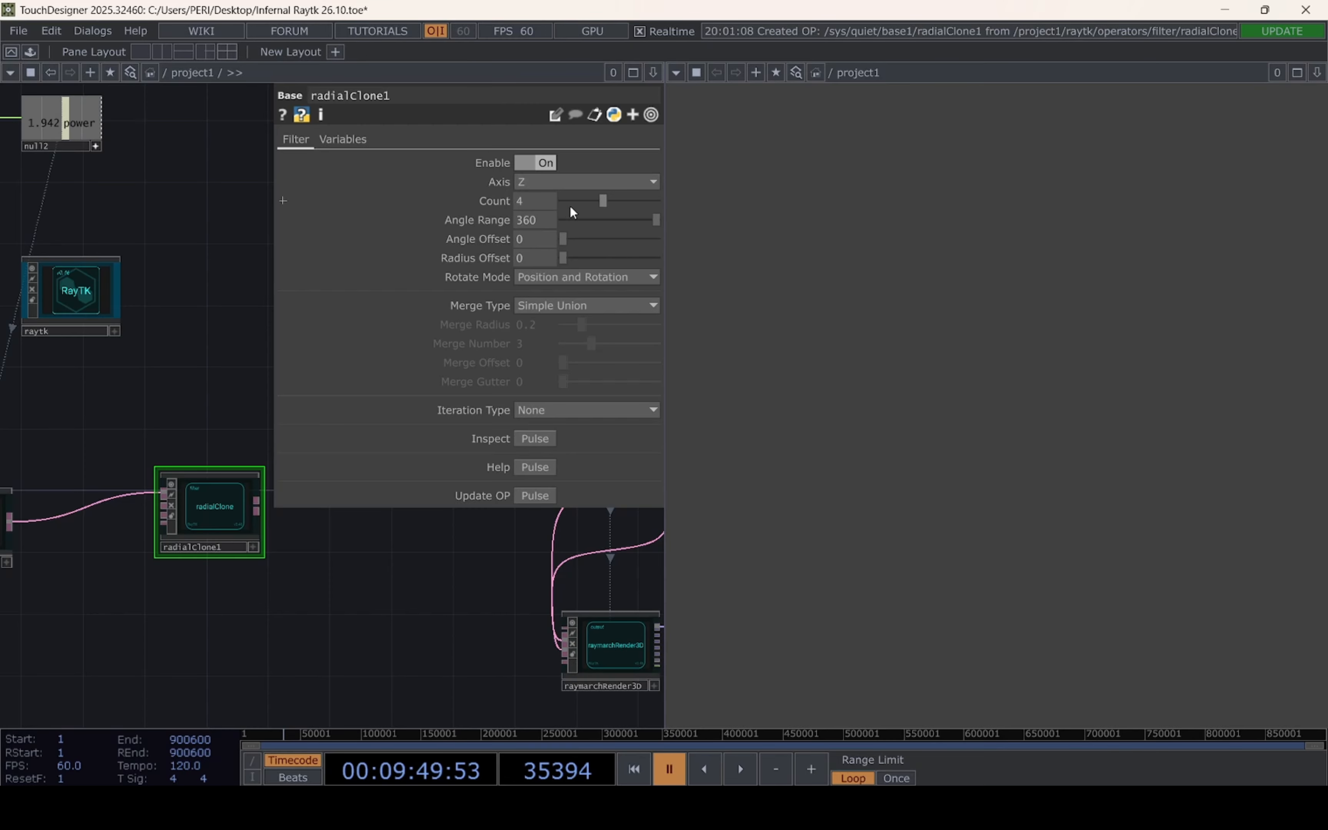
text(2)
key(Return)
click(564, 280)
click(574, 296)
click(591, 305)
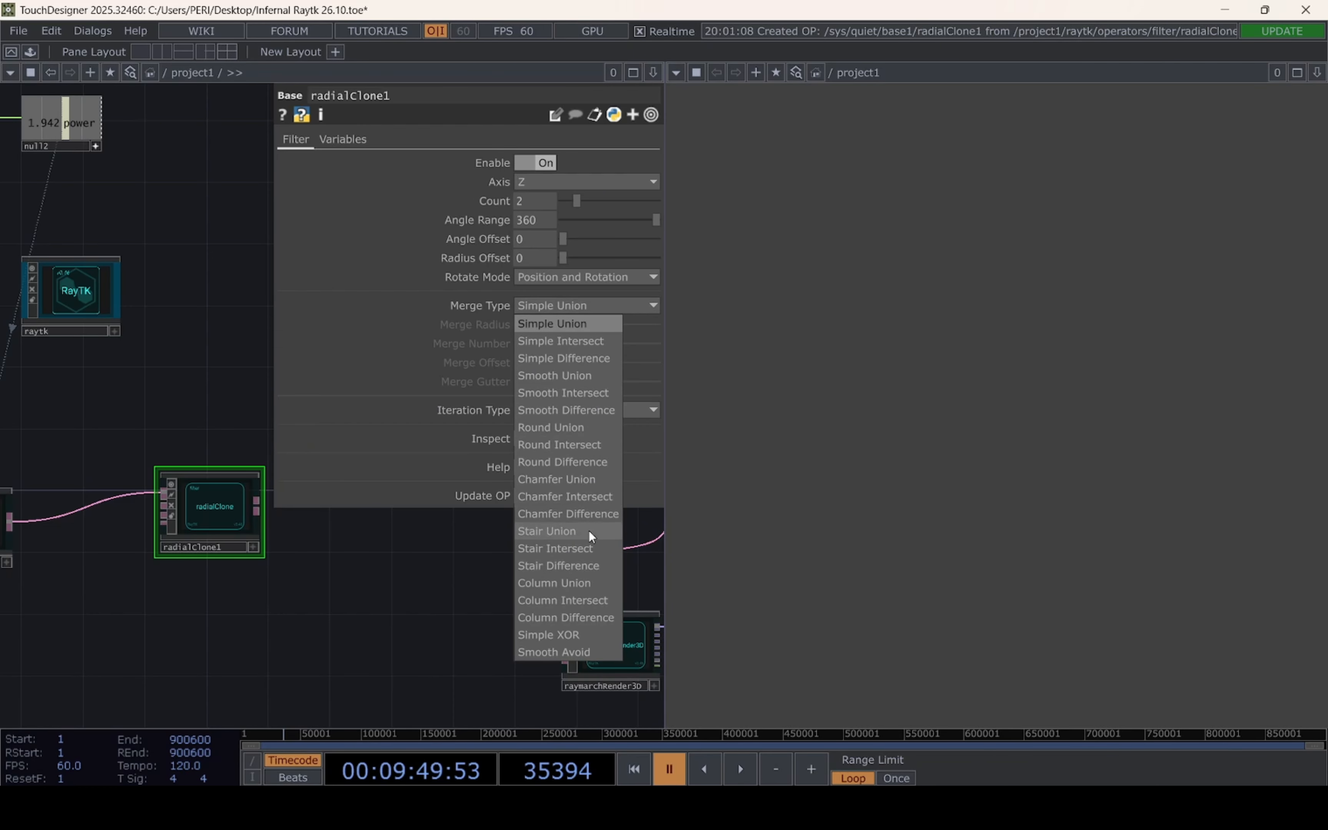
click(587, 378)
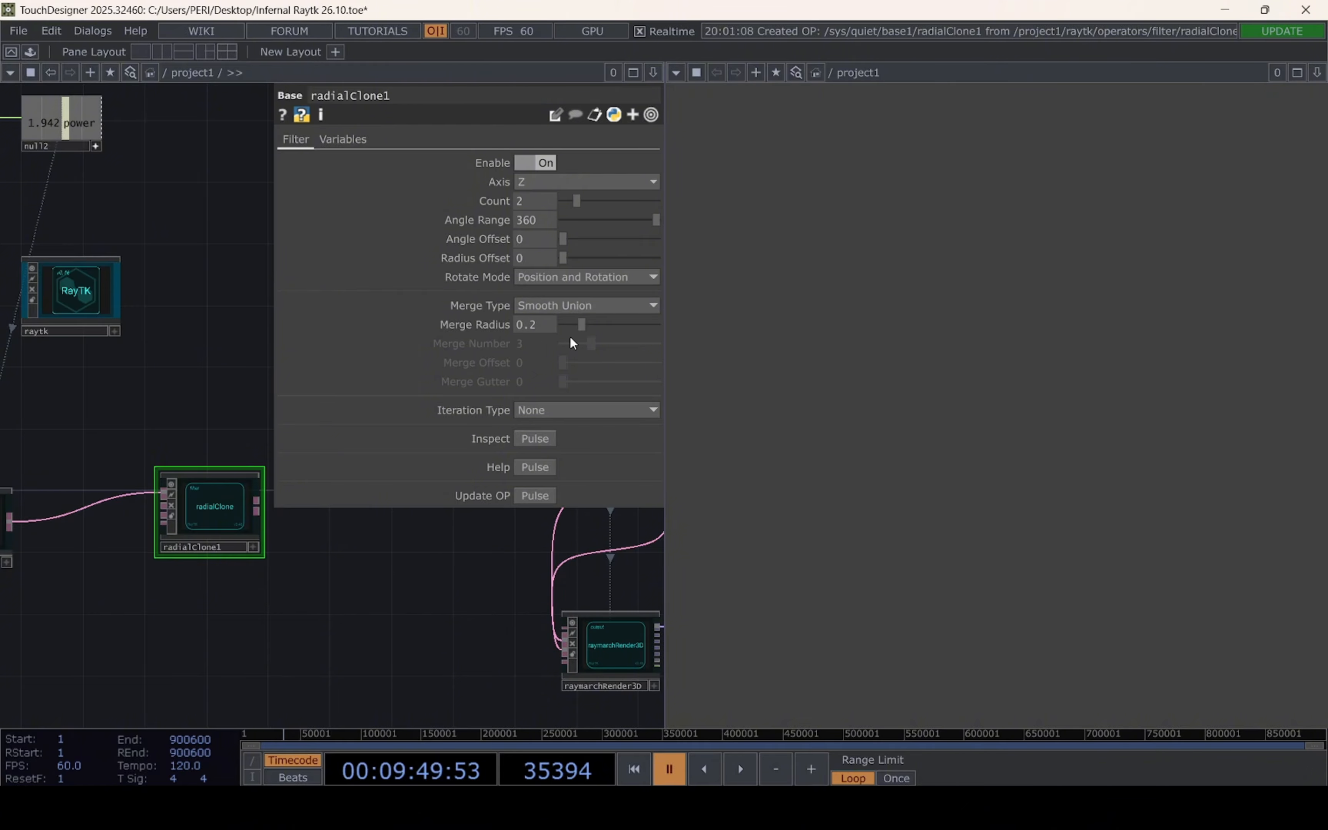
drag(573, 324, 561, 324)
Review the operator layout from the box frame through radialClone to the raymarch render network
scroll(351, 576, down, 5)
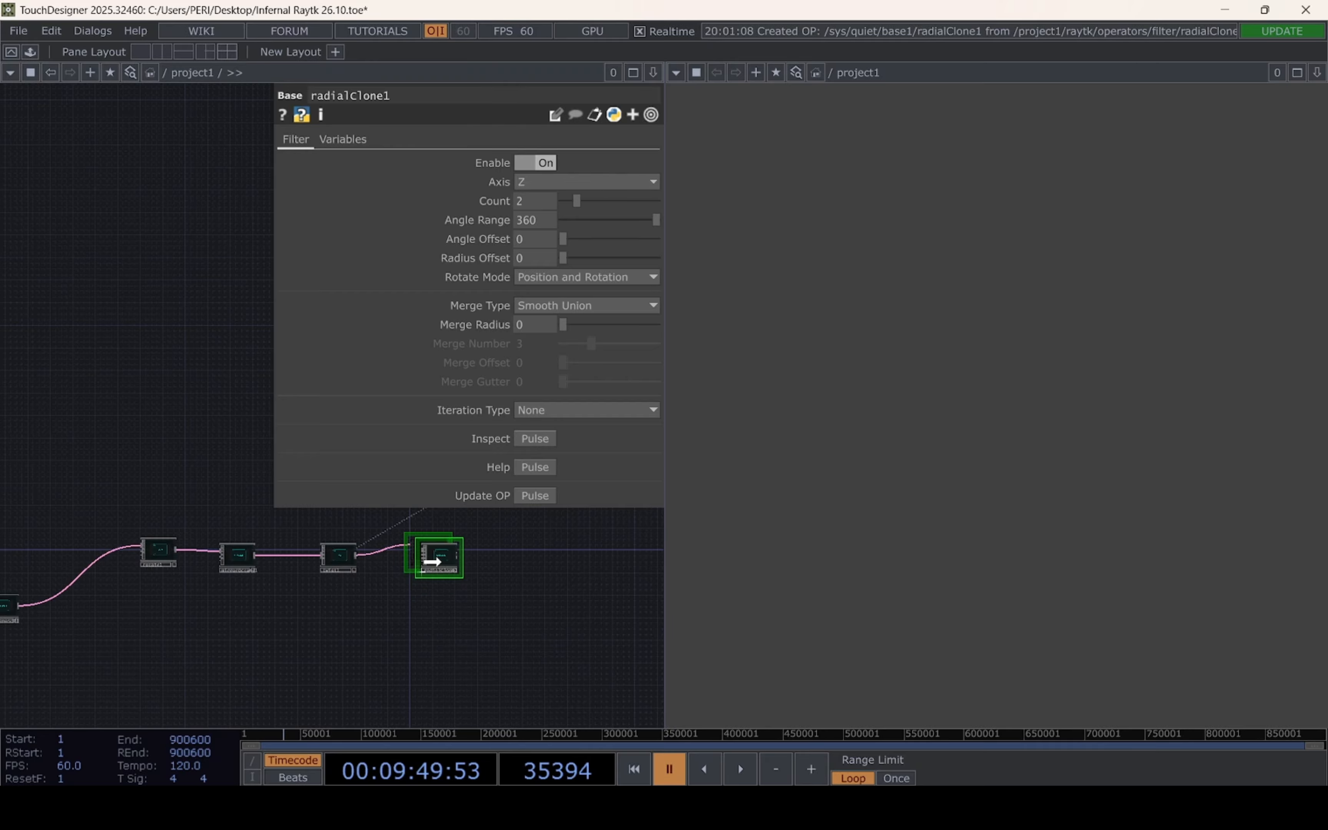
drag(522, 602, 214, 607)
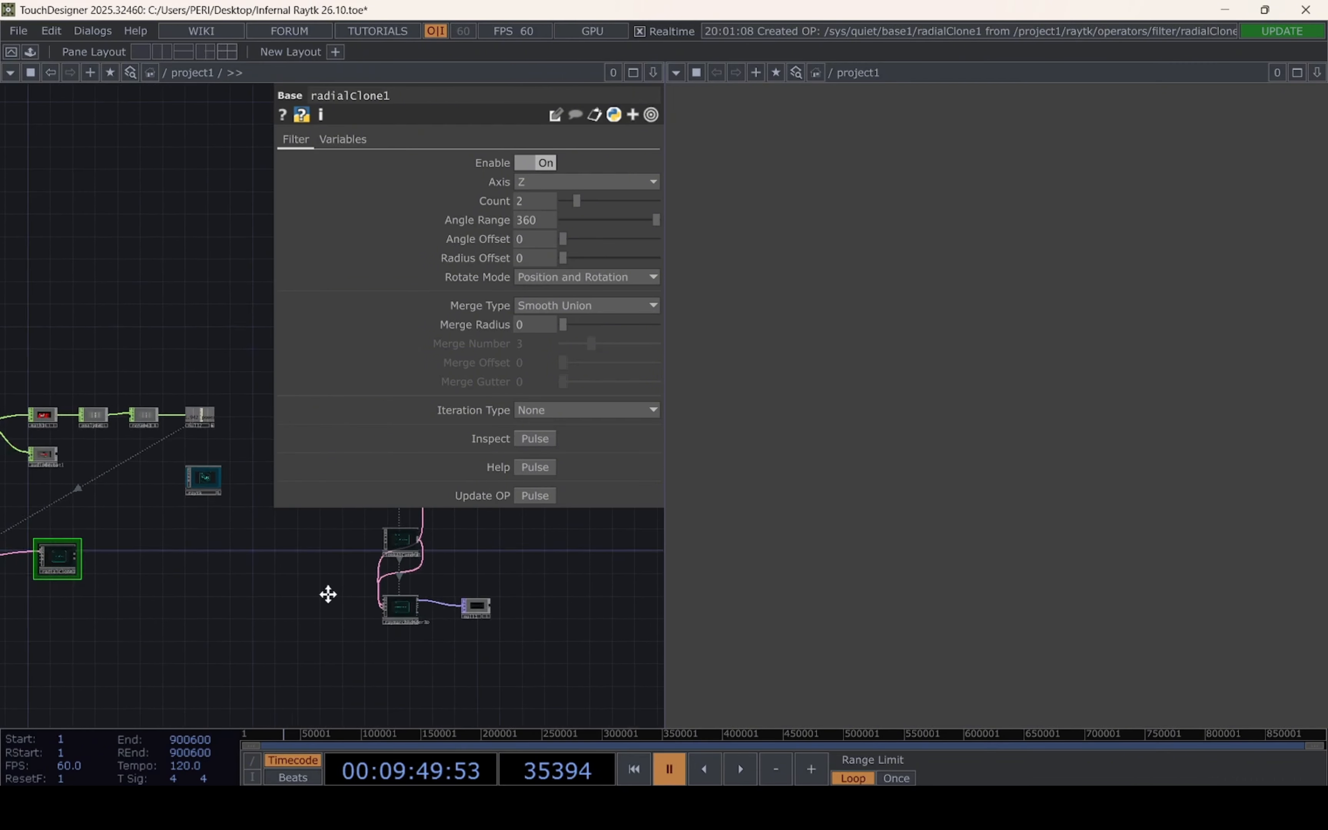
drag(326, 593, 549, 591)
scroll(336, 558, up, 5)
drag(346, 550, 532, 567)
scroll(392, 559, up, 2)
scroll(266, 579, down, 5)
drag(287, 613, 577, 576)
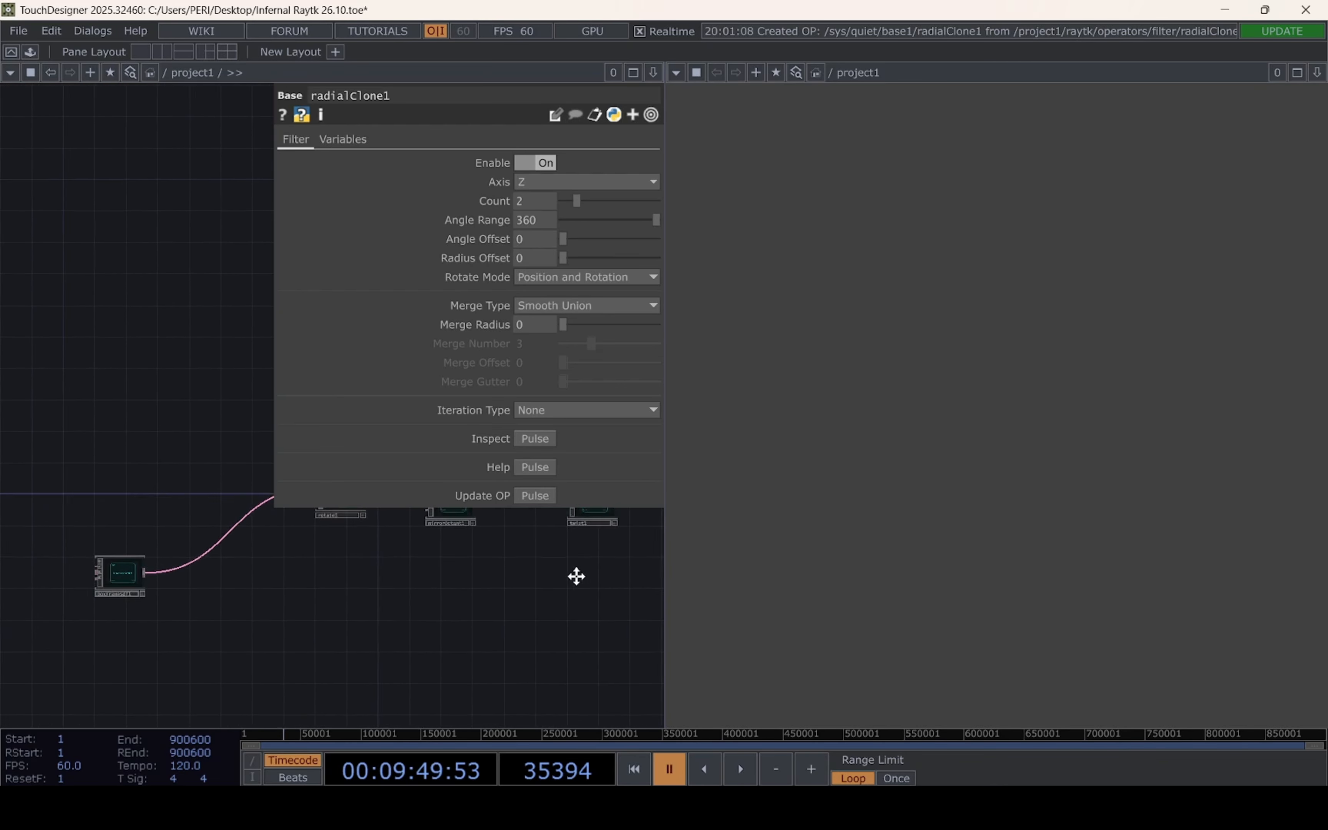
drag(442, 590, 249, 604)
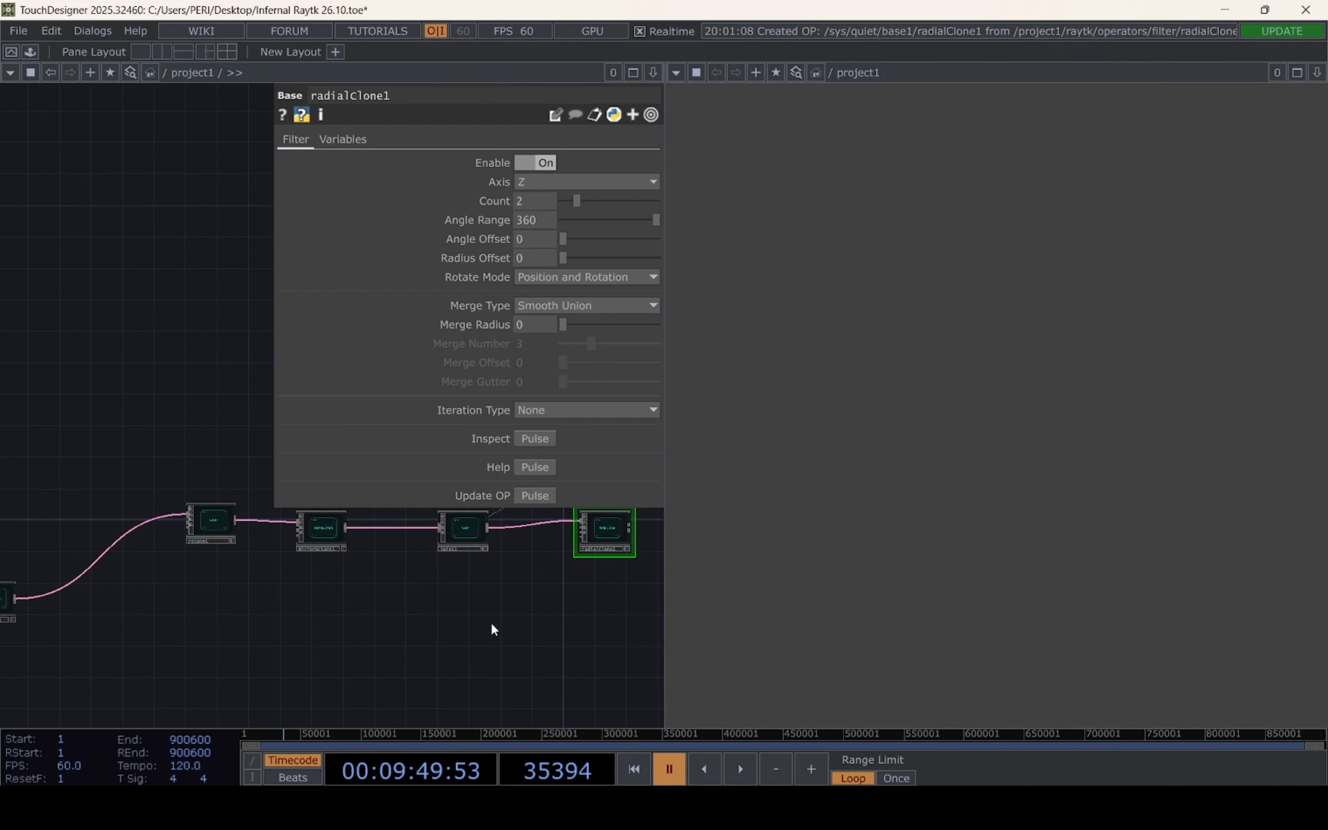
Add a RayTK combine operator after radialClone, with radialClone feeding its first input
drag(492, 629, 203, 603)
click(262, 486)
click(467, 241)
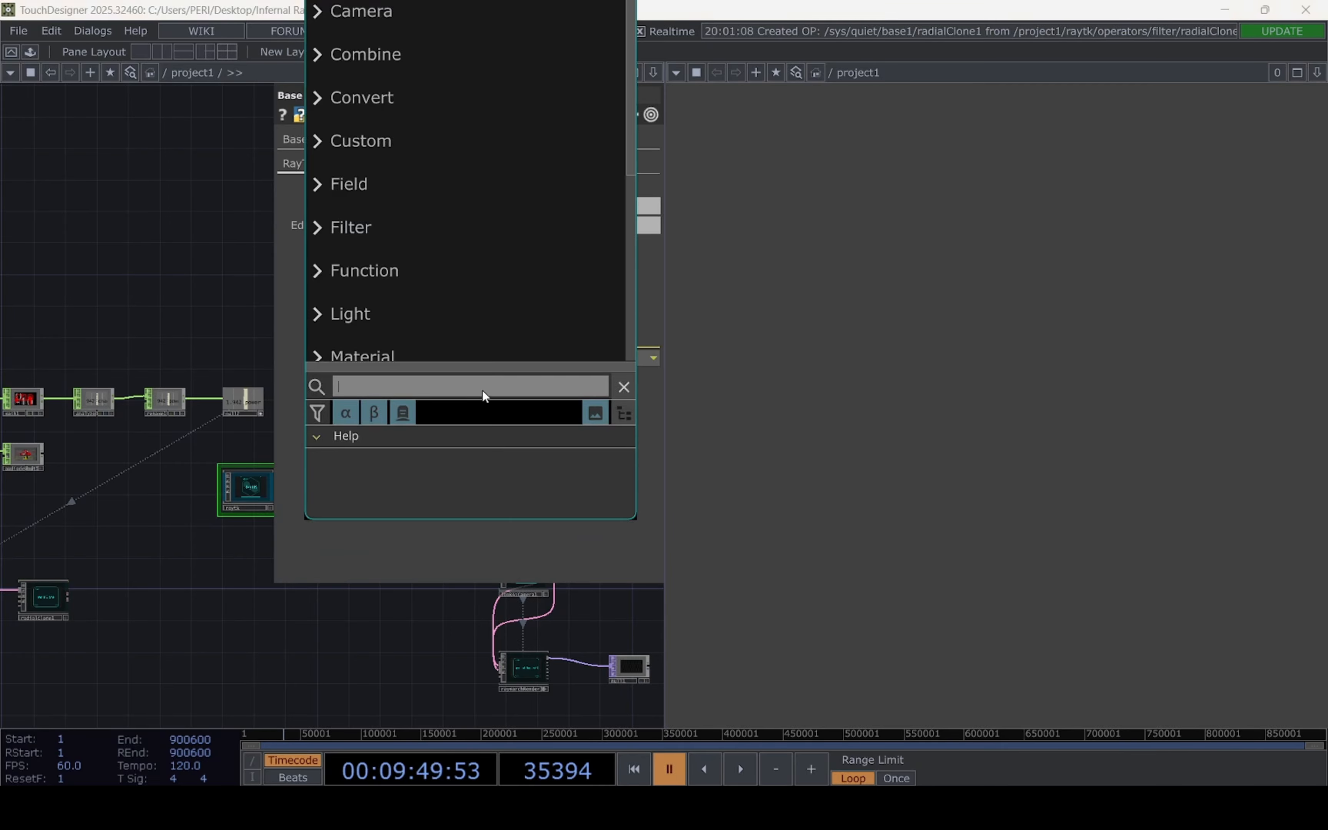
text(combi)
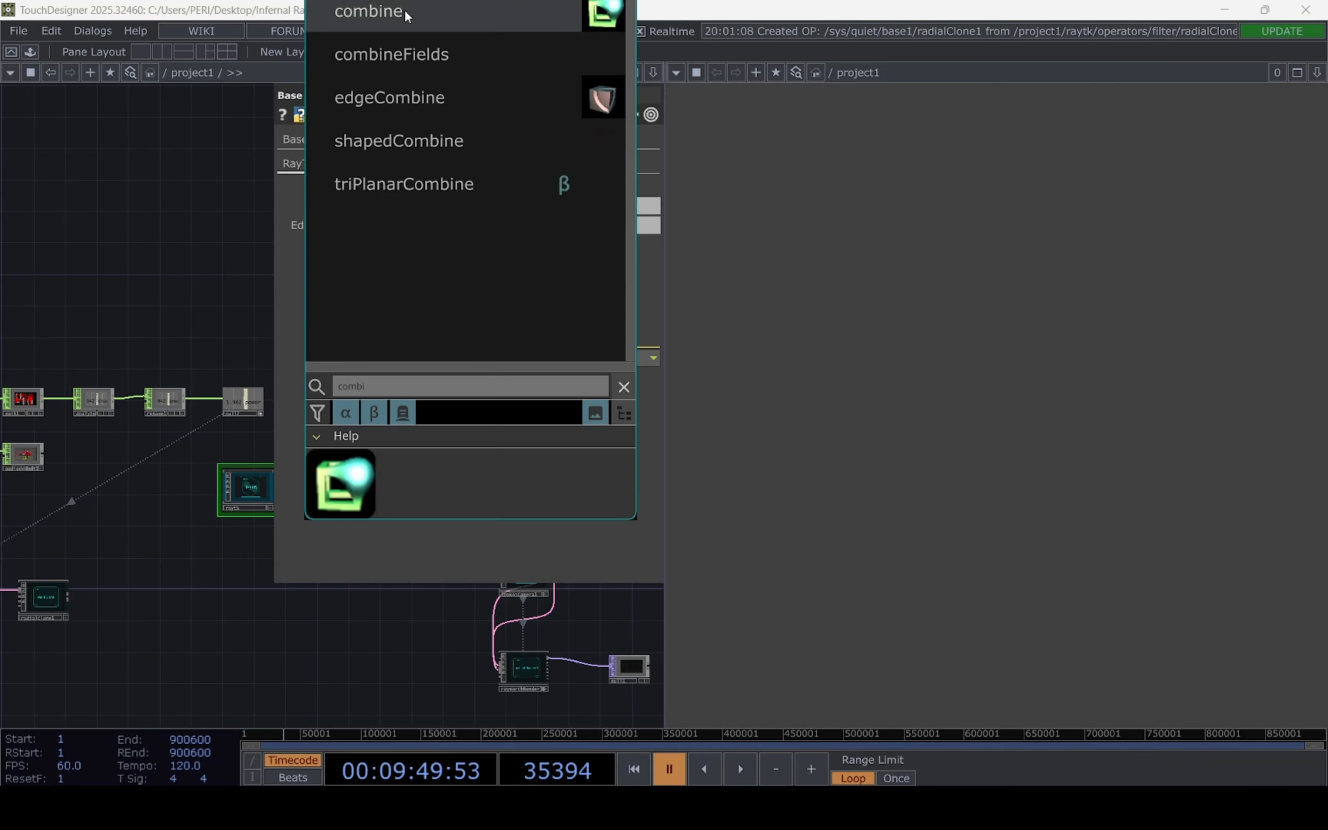
click(404, 13)
click(153, 597)
drag(178, 510, 282, 481)
scroll(227, 621, up, 5)
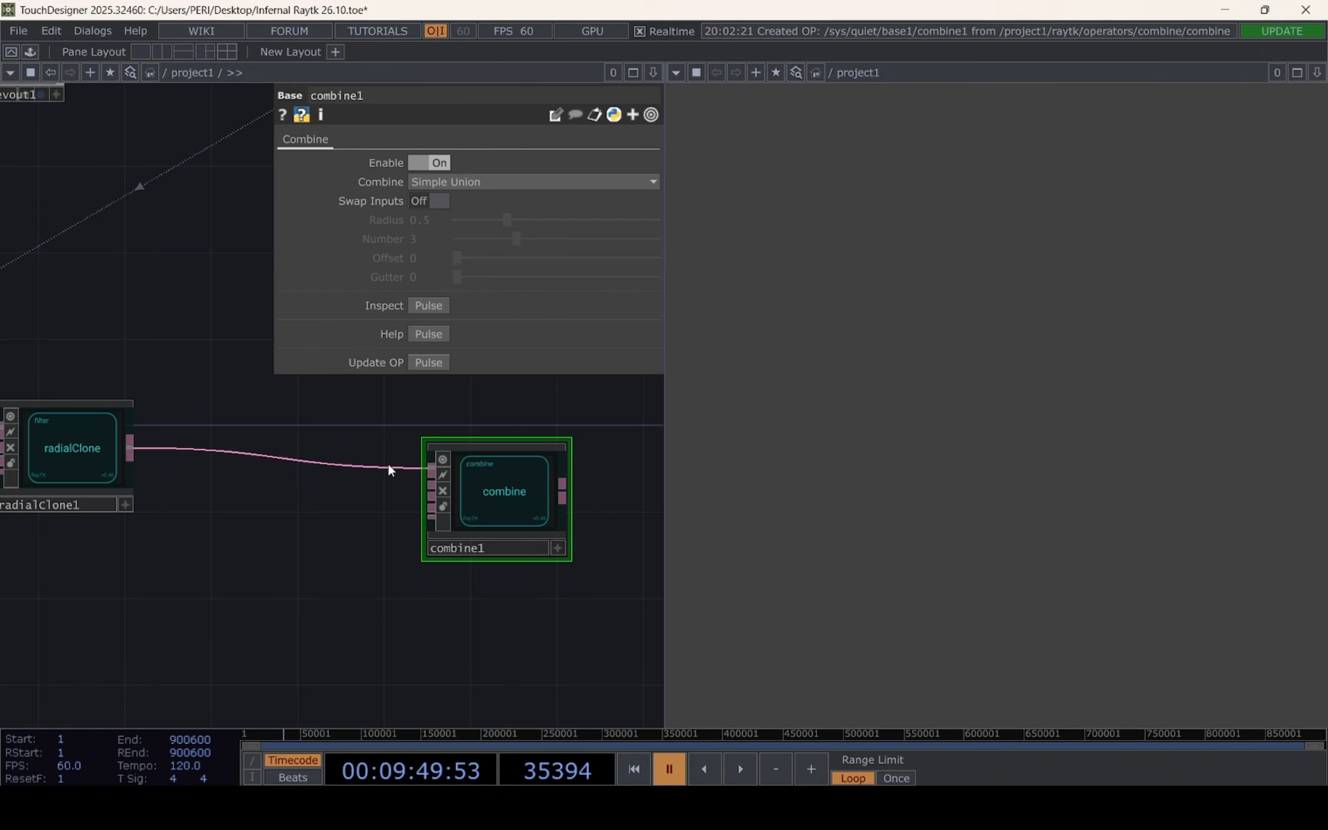
Configure the combine operator as a Stair Union with a Radius of 0.552 and a Number of 4.1
scroll(315, 594, down, 5)
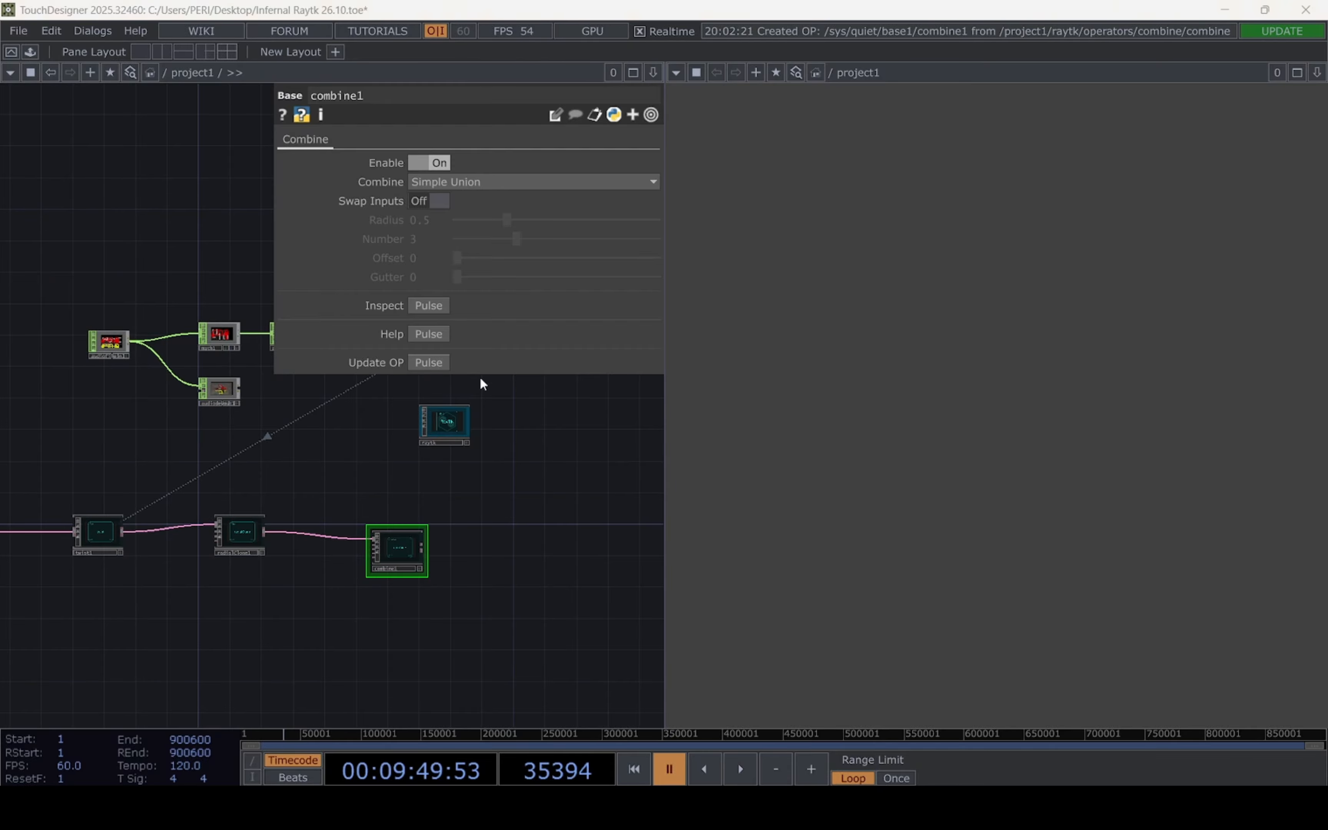
click(479, 182)
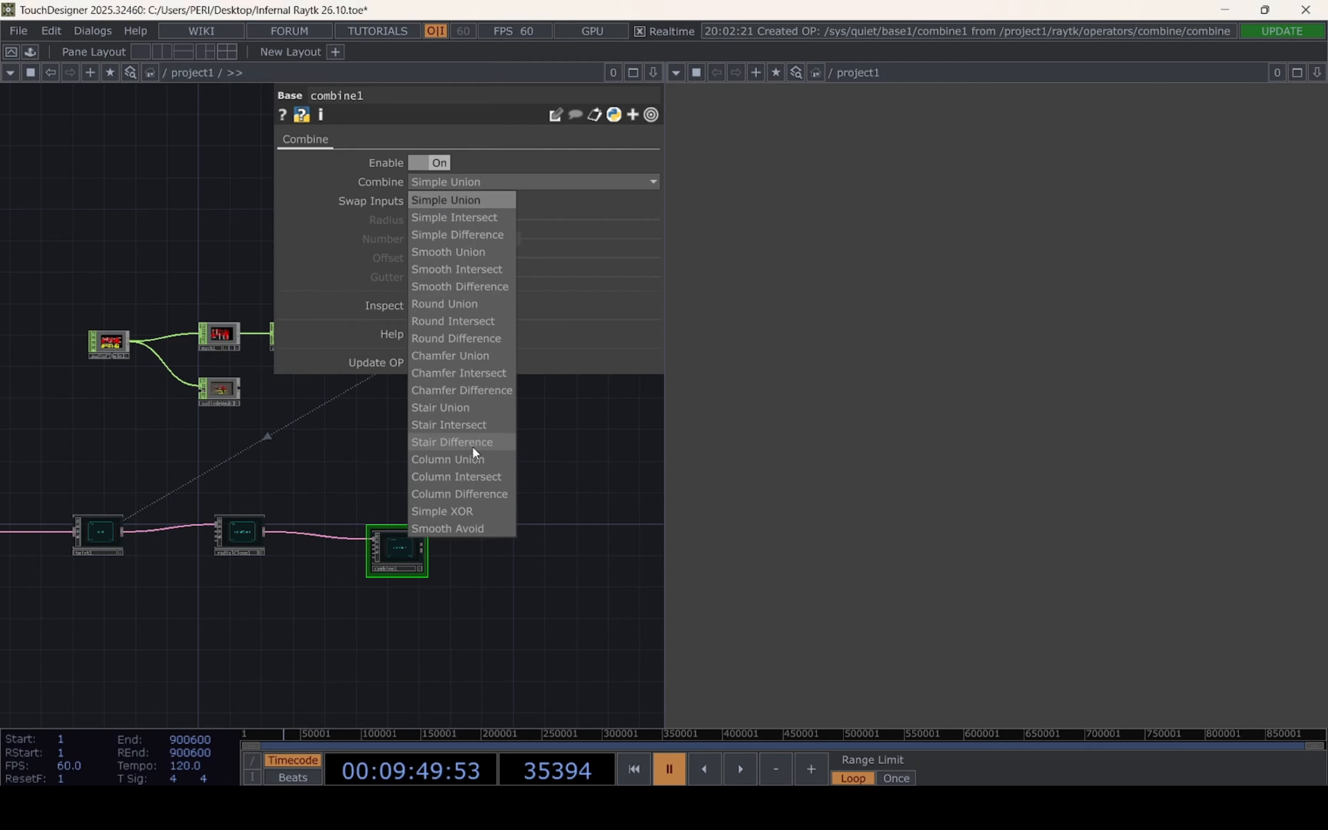
click(471, 407)
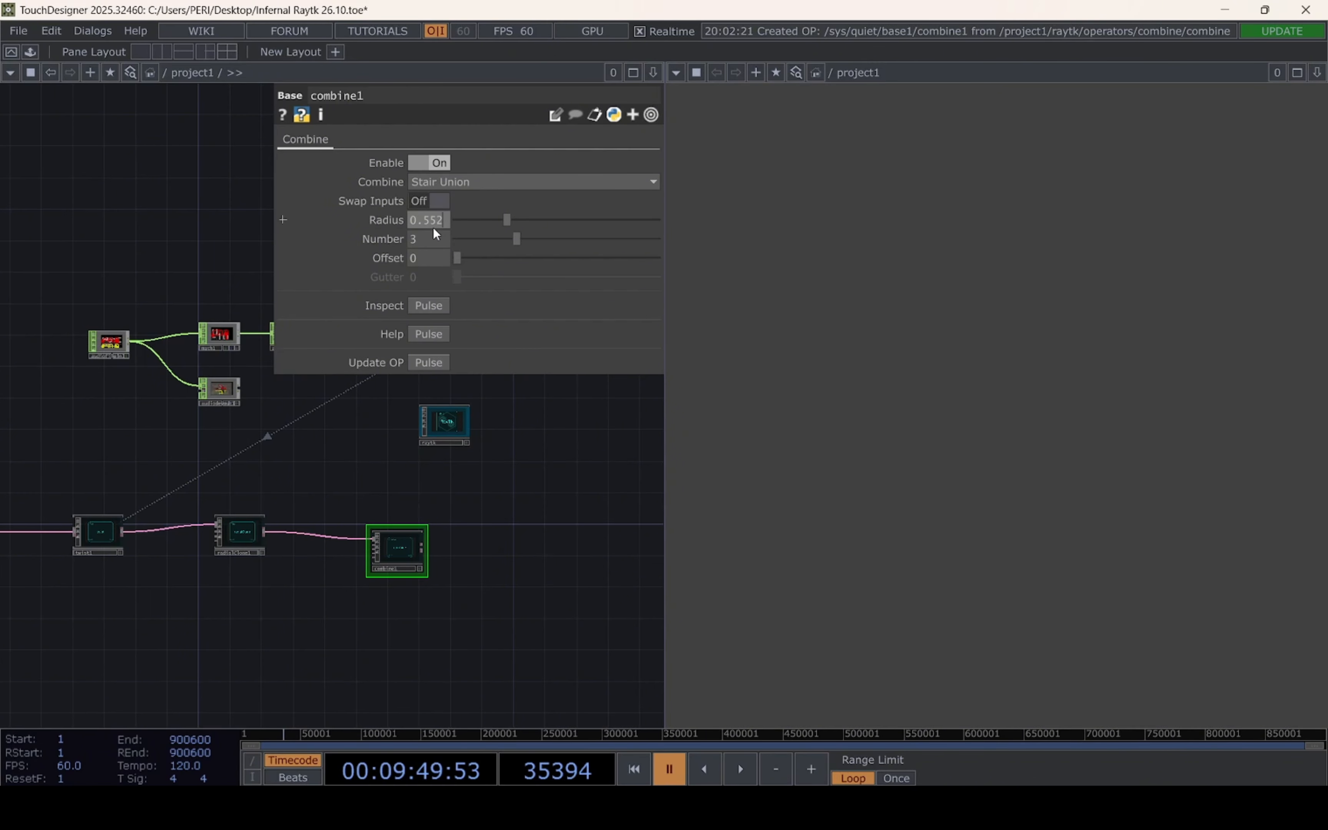
key(Tab)
text(4.1)
key(Return)
Add a RayTK prismSdf operator and place it below the box frame chain, near the box frame SDF
drag(539, 581, 338, 466)
drag(267, 573, 131, 552)
drag(271, 605, 149, 691)
drag(491, 425, 285, 462)
click(399, 451)
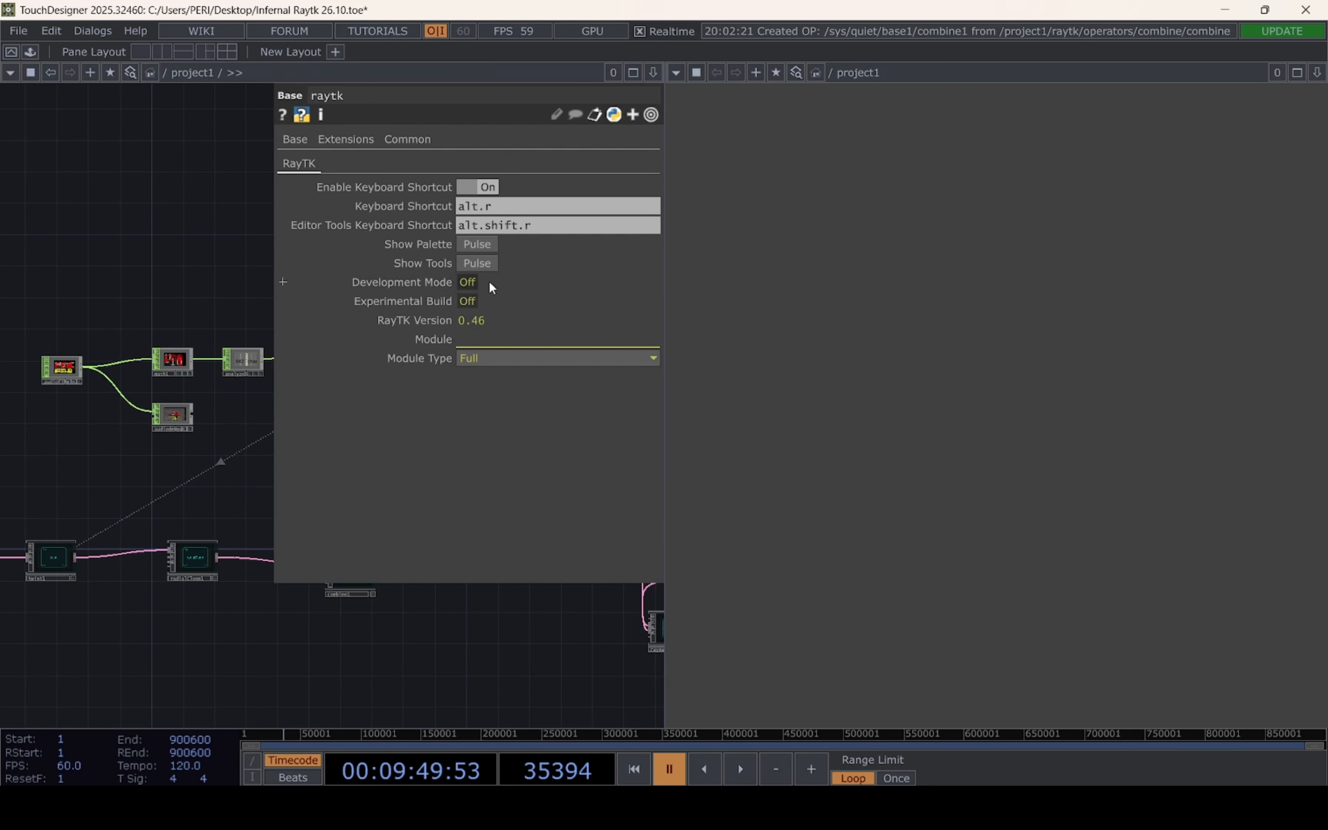
click(477, 244)
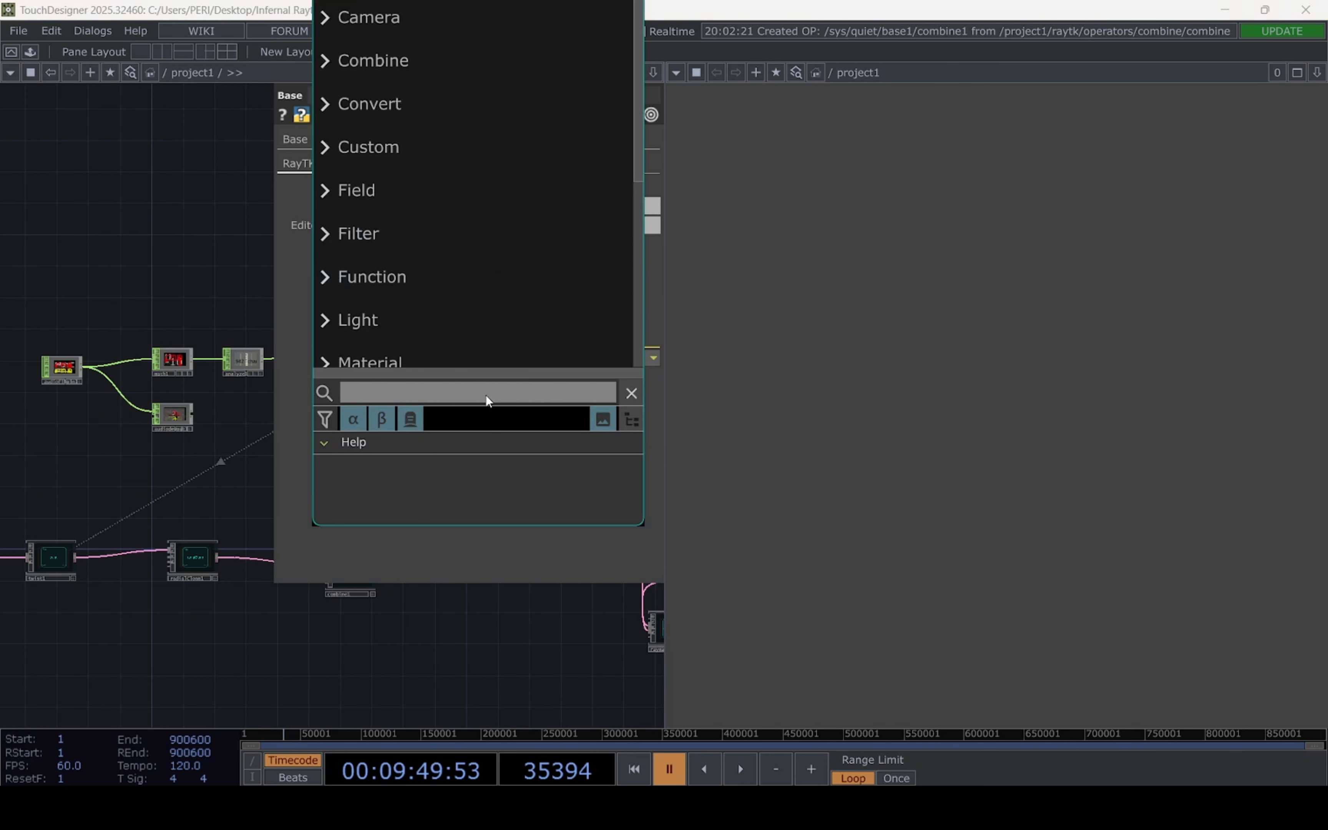
text(prism)
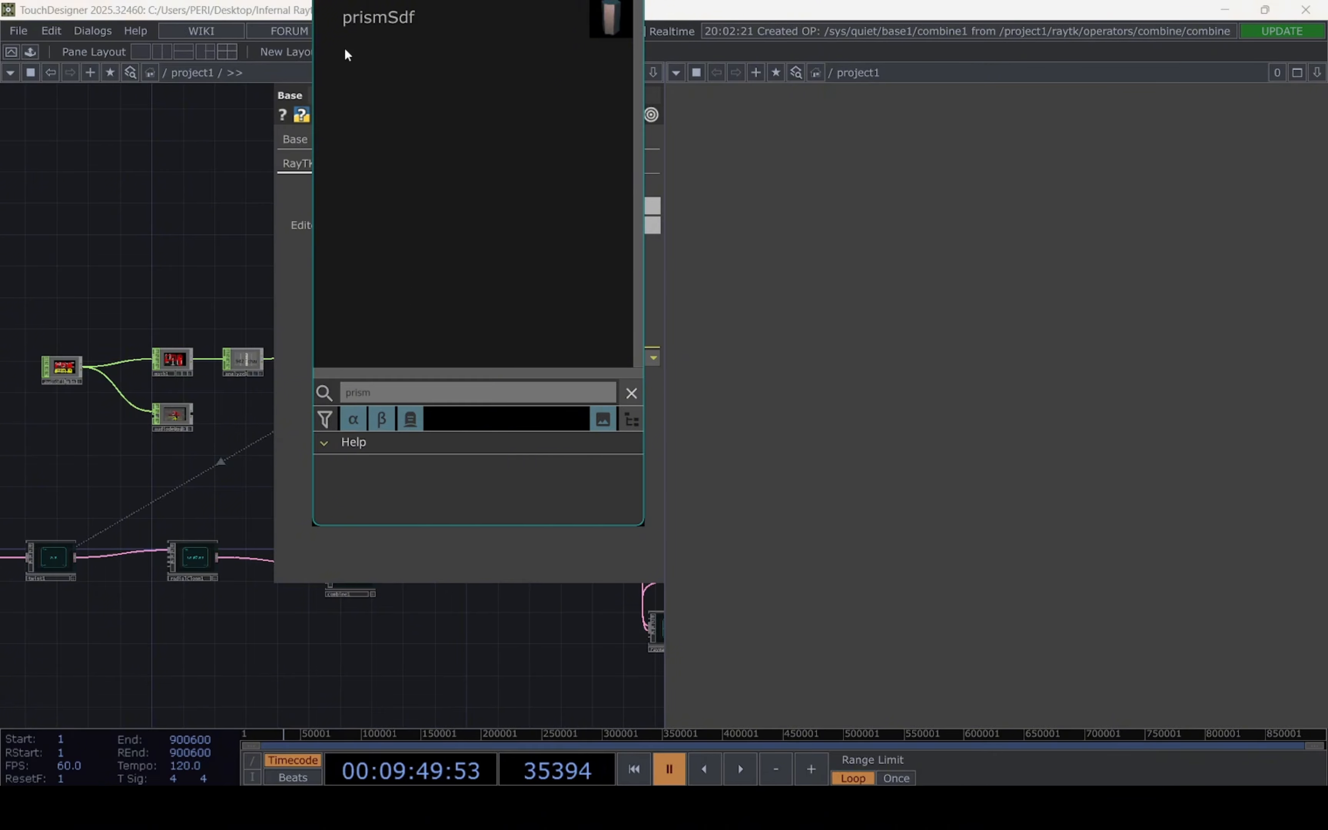
click(363, 48)
click(74, 630)
drag(207, 657, 586, 555)
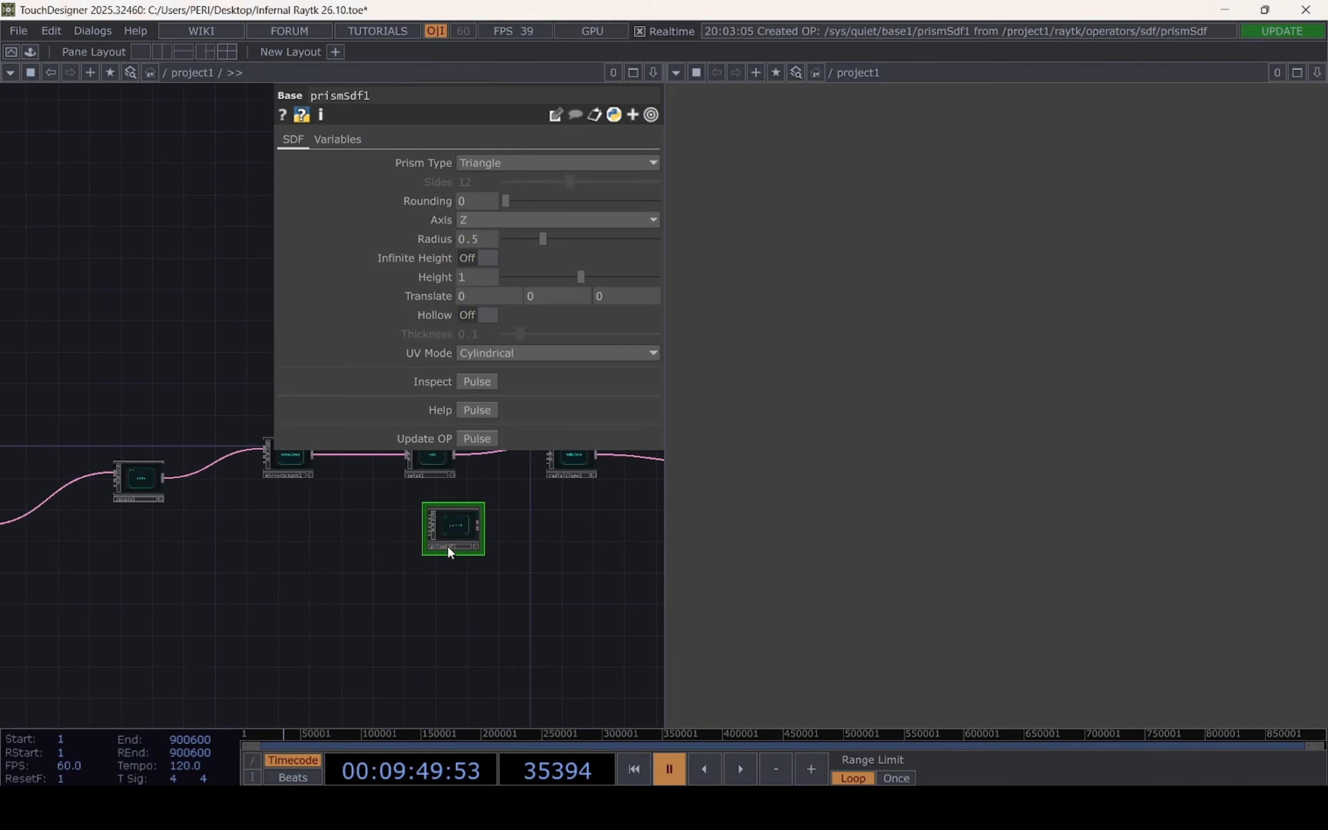
drag(447, 546, 101, 633)
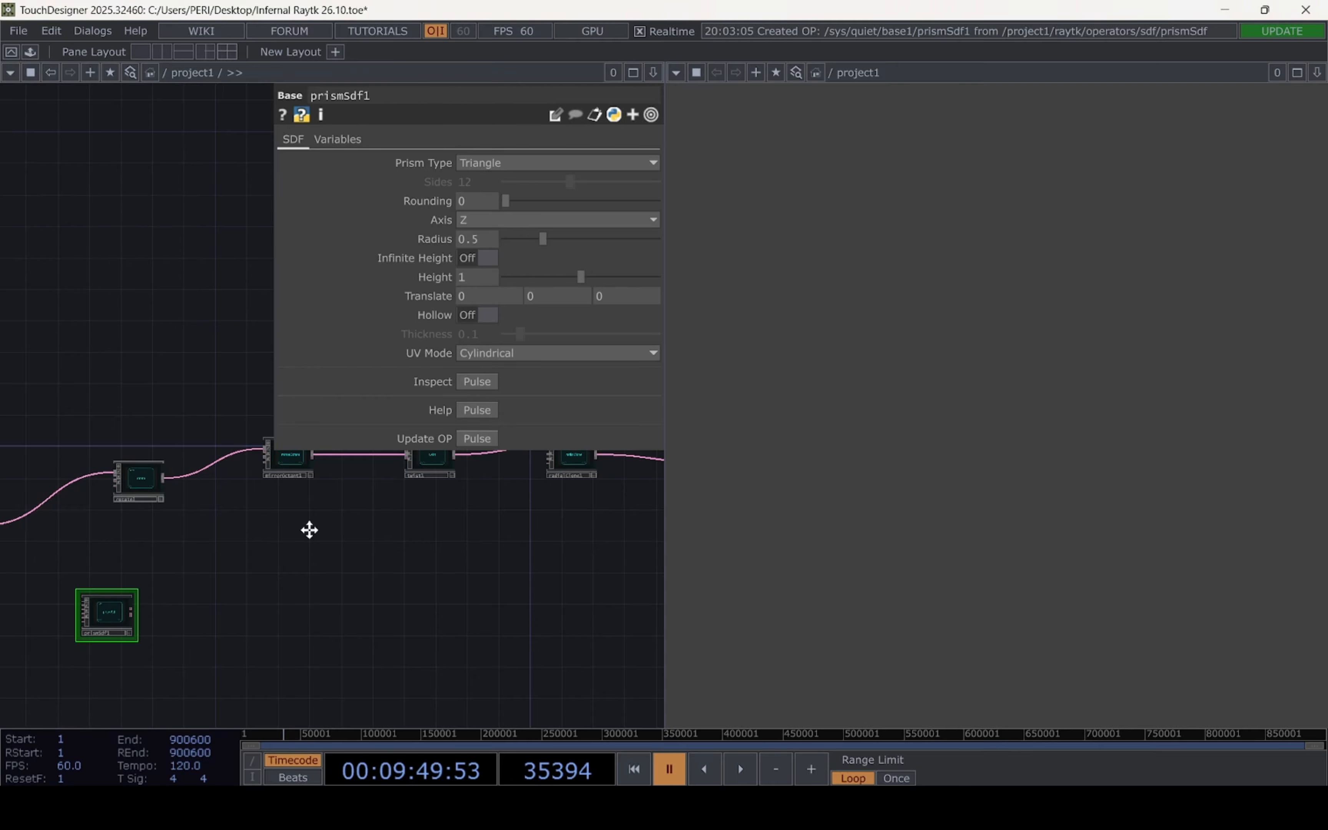
drag(309, 531, 444, 480)
Configure the prism as a Hexagon along the X axis with a Radius of 0.39 and a Height of 0.362
click(539, 162)
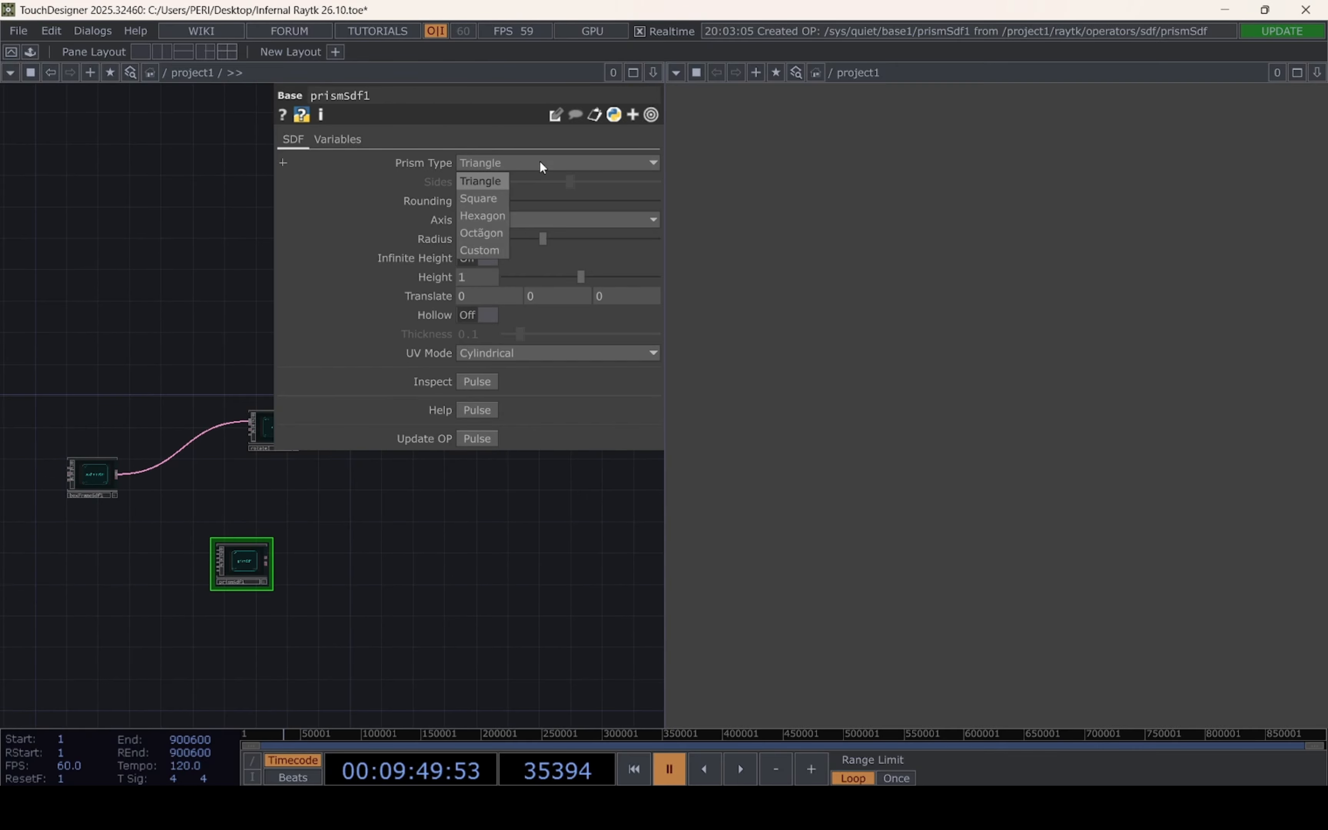
click(496, 216)
click(468, 219)
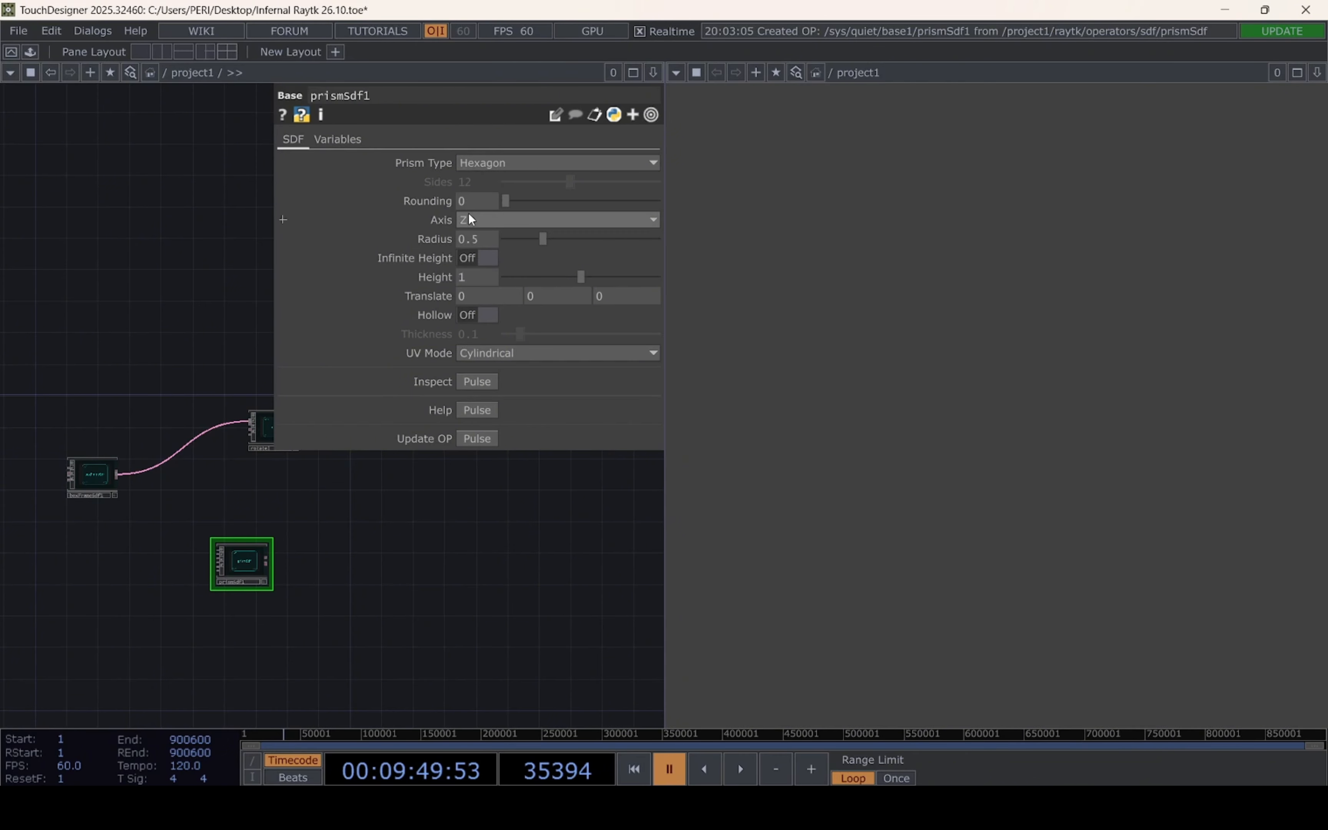
click(491, 218)
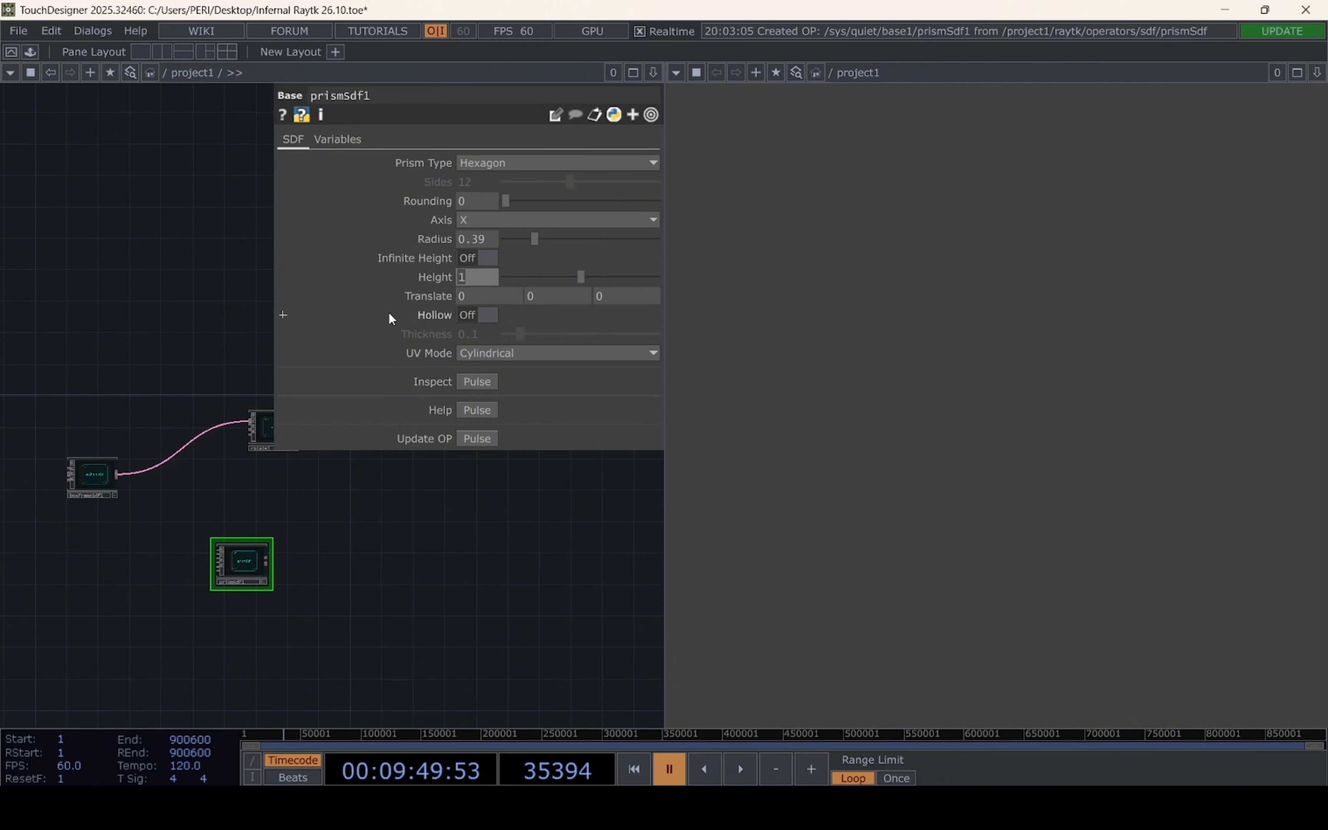
text(0.362)
key(Return)
Add a second RayTK rotate operator to the network
scroll(384, 527, down, 5)
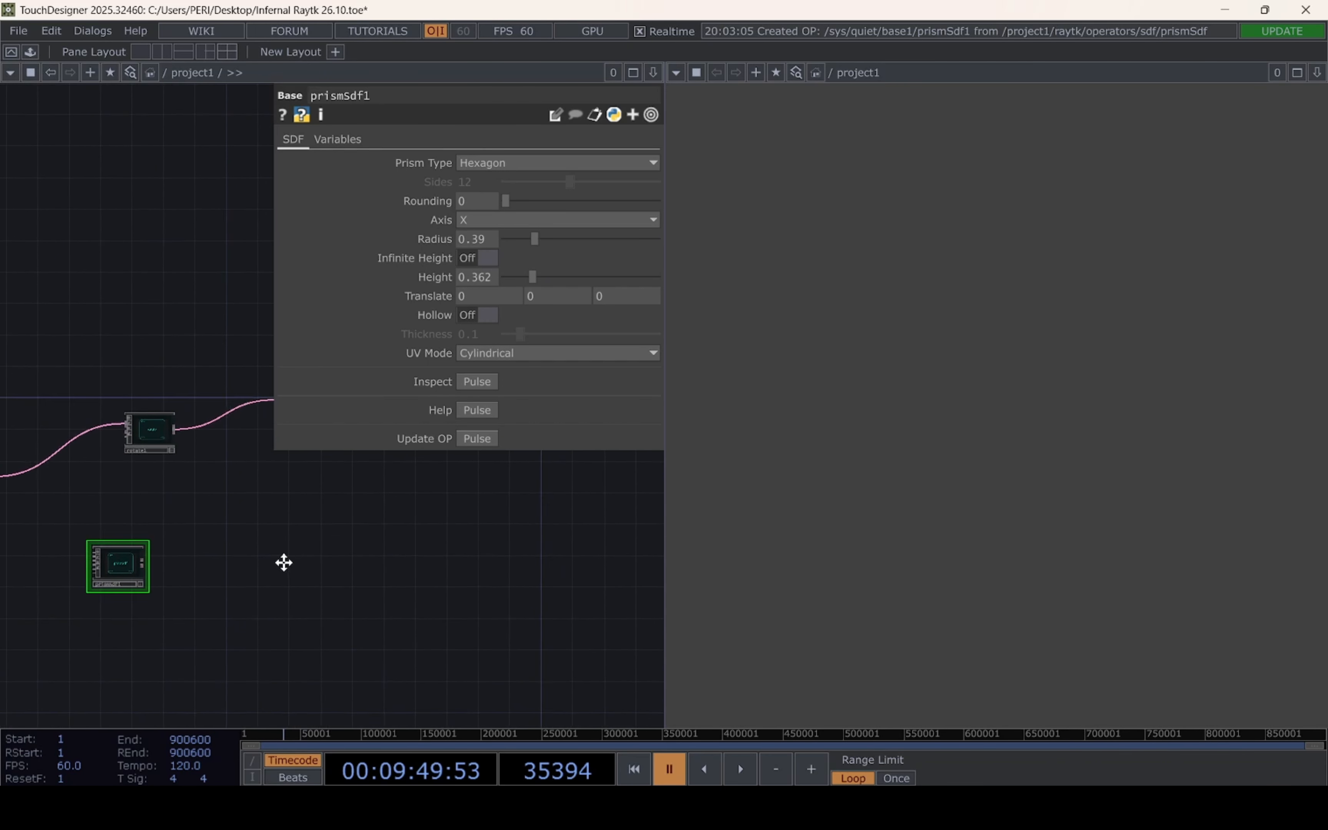
scroll(291, 577, up, 5)
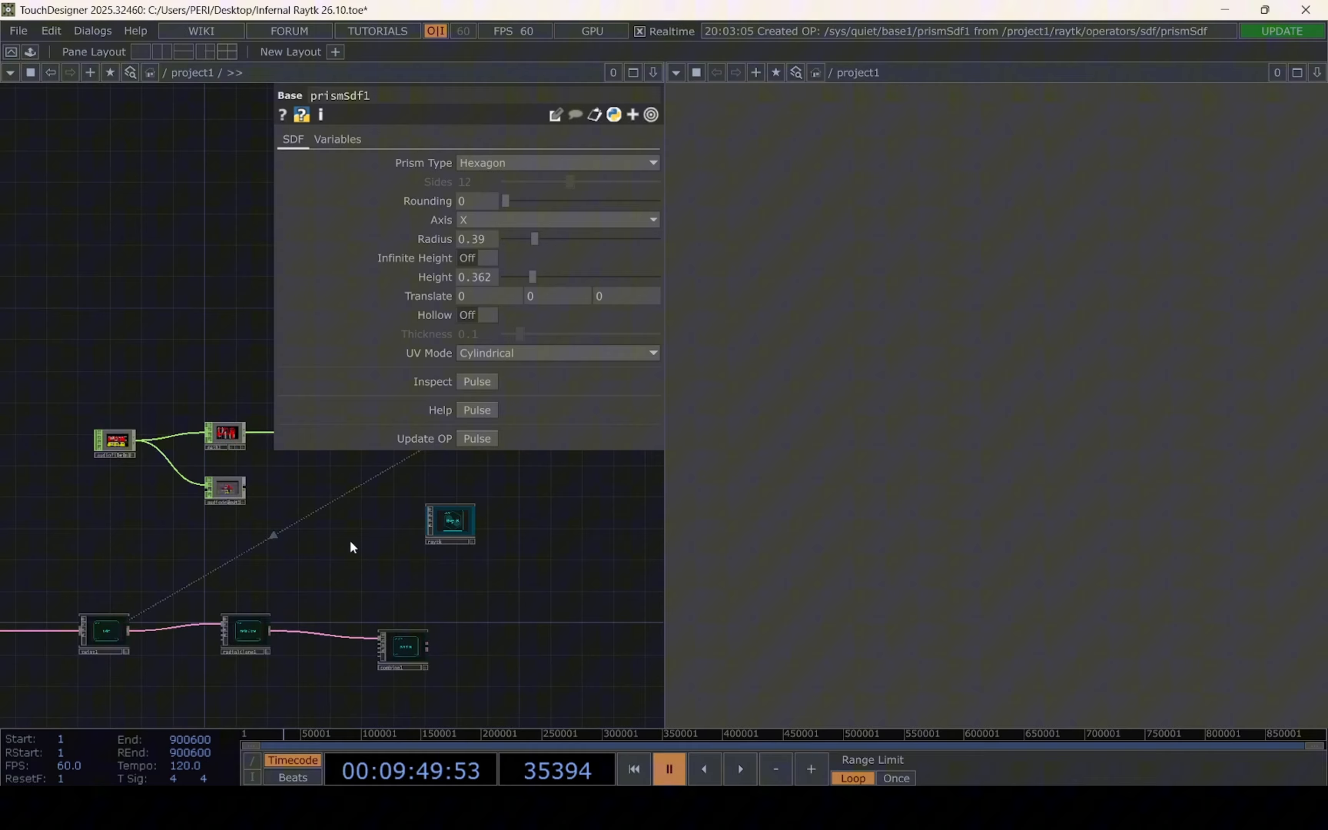
click(463, 525)
click(507, 246)
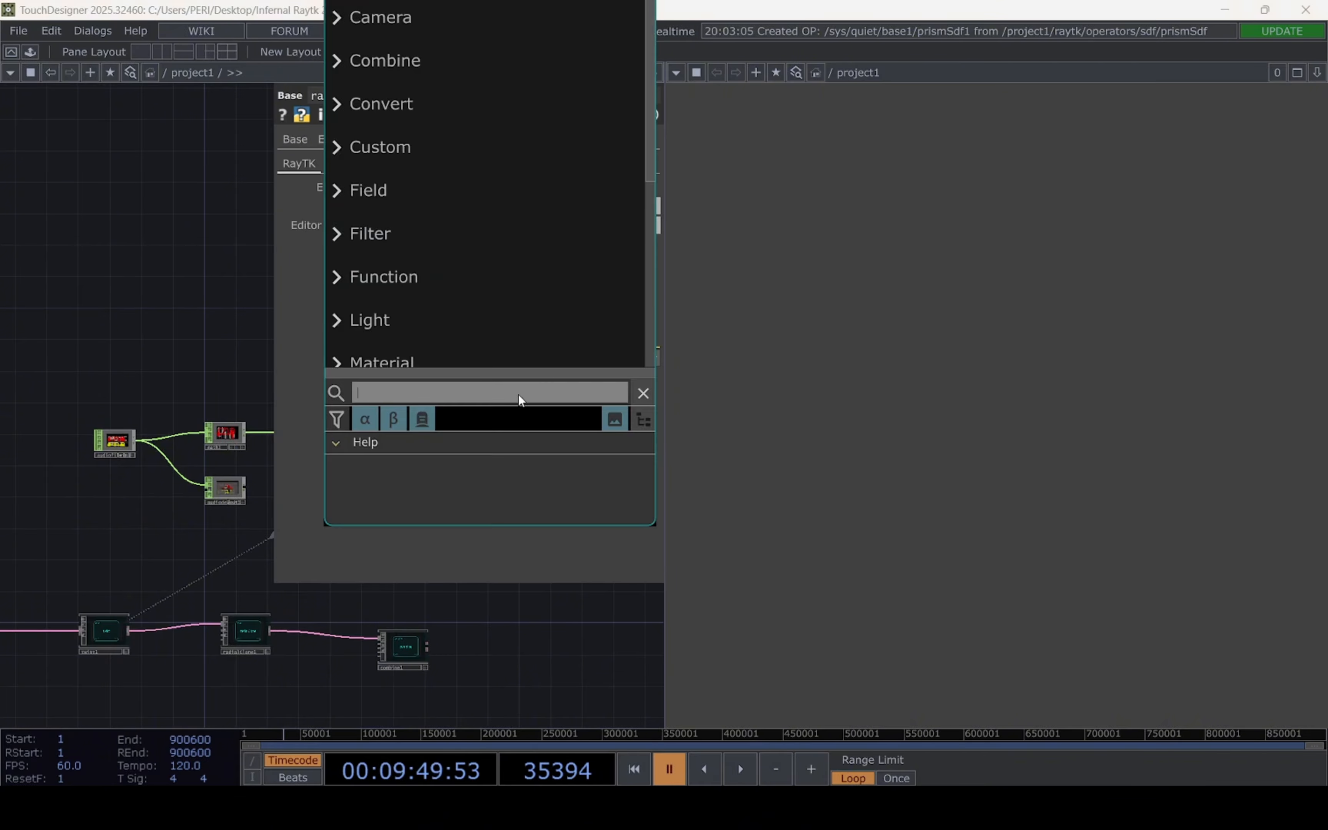
text(rotate)
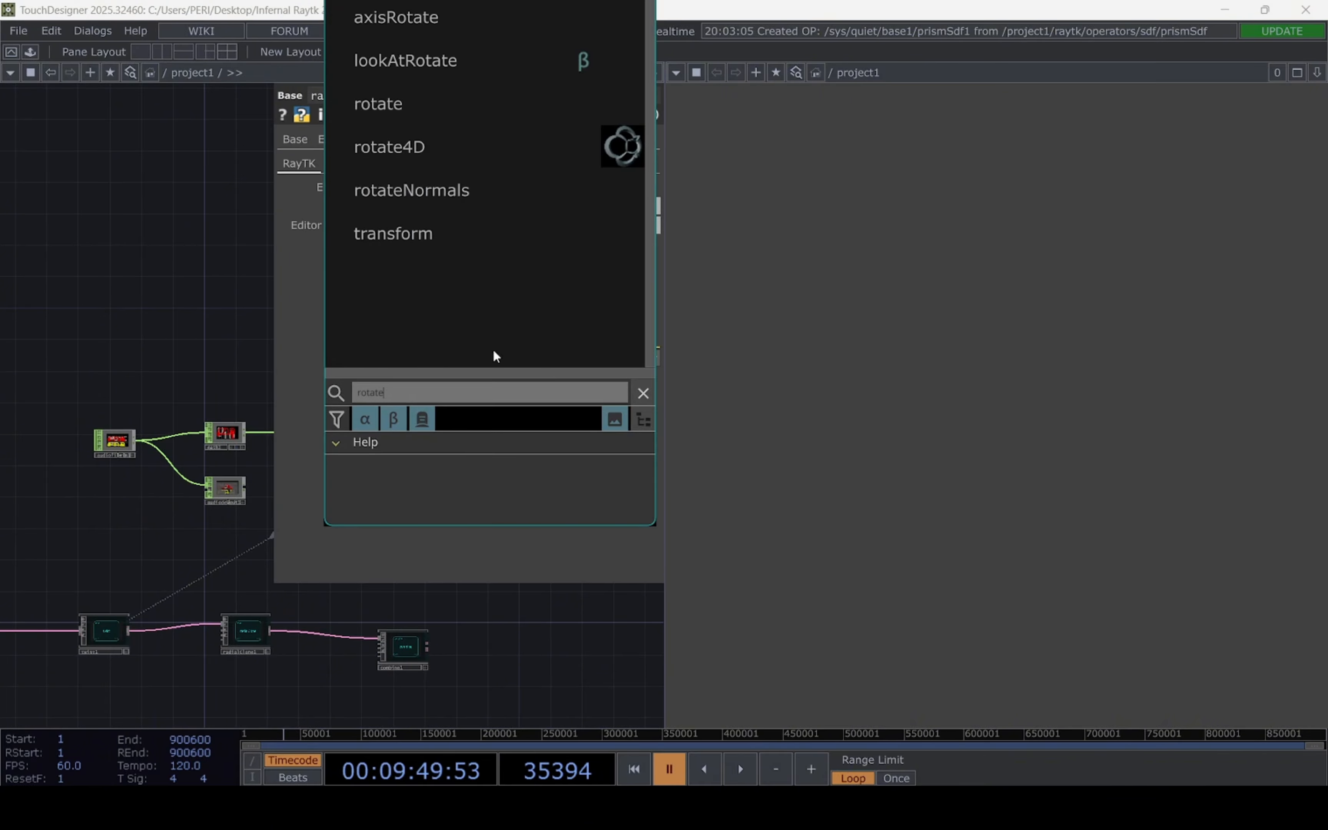
click(397, 112)
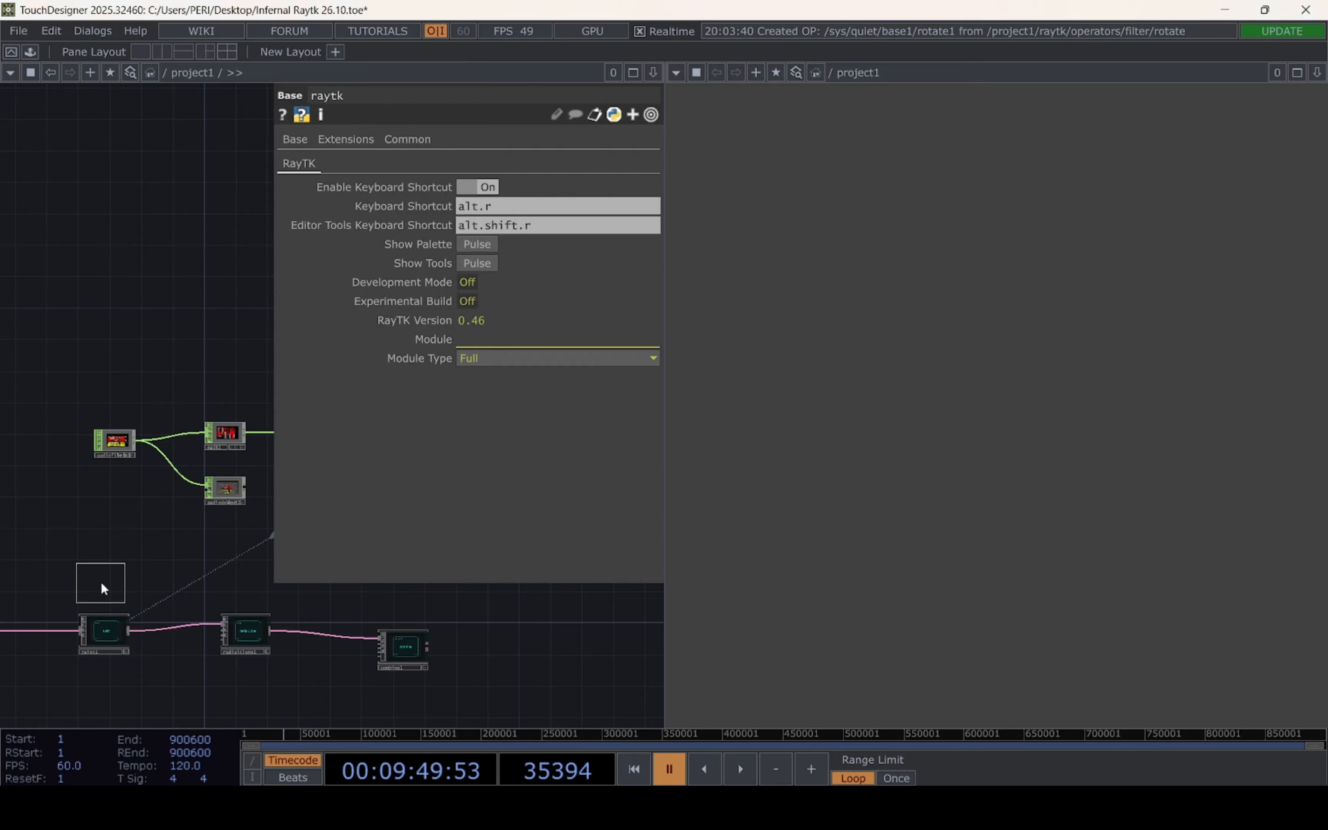
click(103, 585)
Move the new rotate operator beside prismSdf and feed the prism's output into its first input
drag(249, 602, 607, 530)
drag(463, 509, 305, 659)
drag(441, 665, 470, 529)
drag(328, 526, 326, 567)
scroll(231, 572, up, 4)
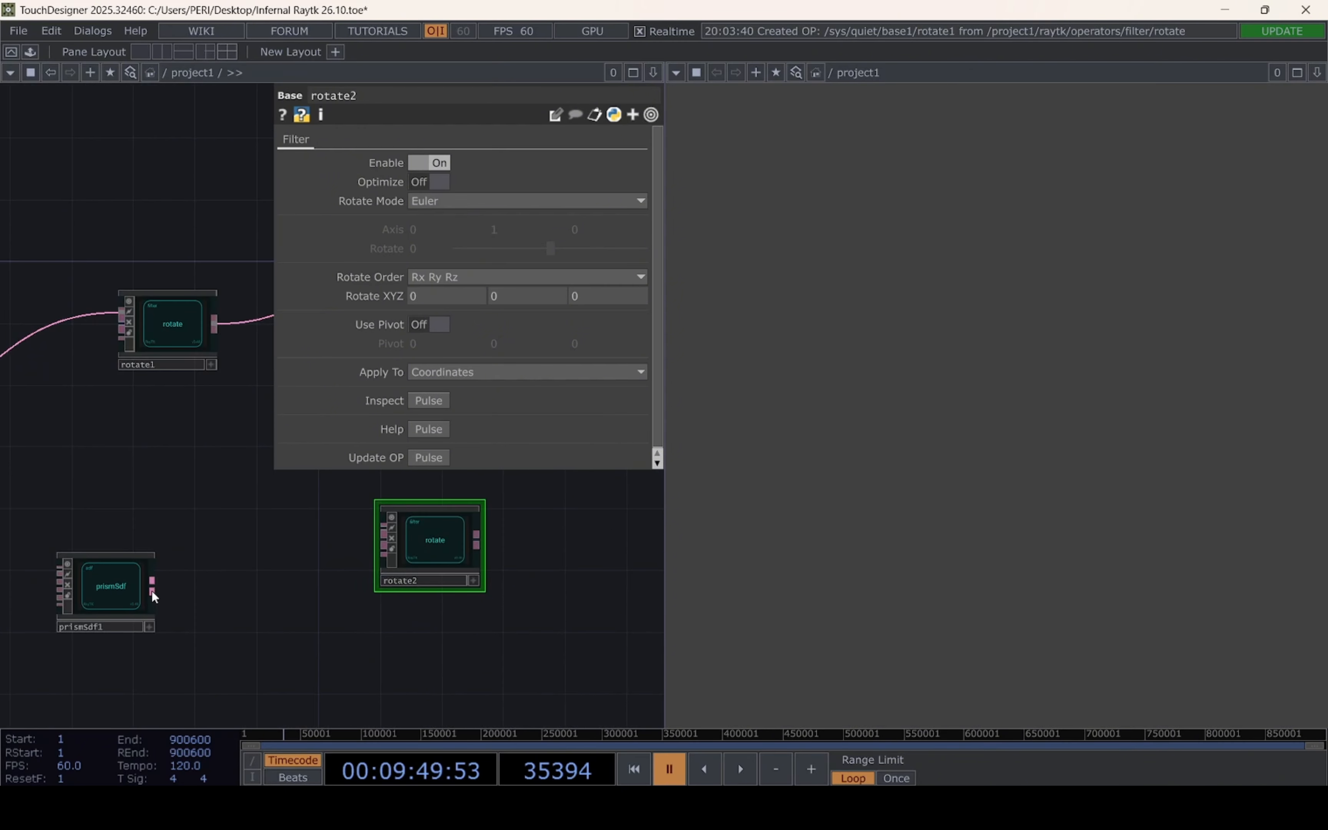
drag(154, 596, 383, 534)
Copy the absTime.seconds*15 expression from the X rotation of the box frame's rotate operator
drag(539, 554, 383, 579)
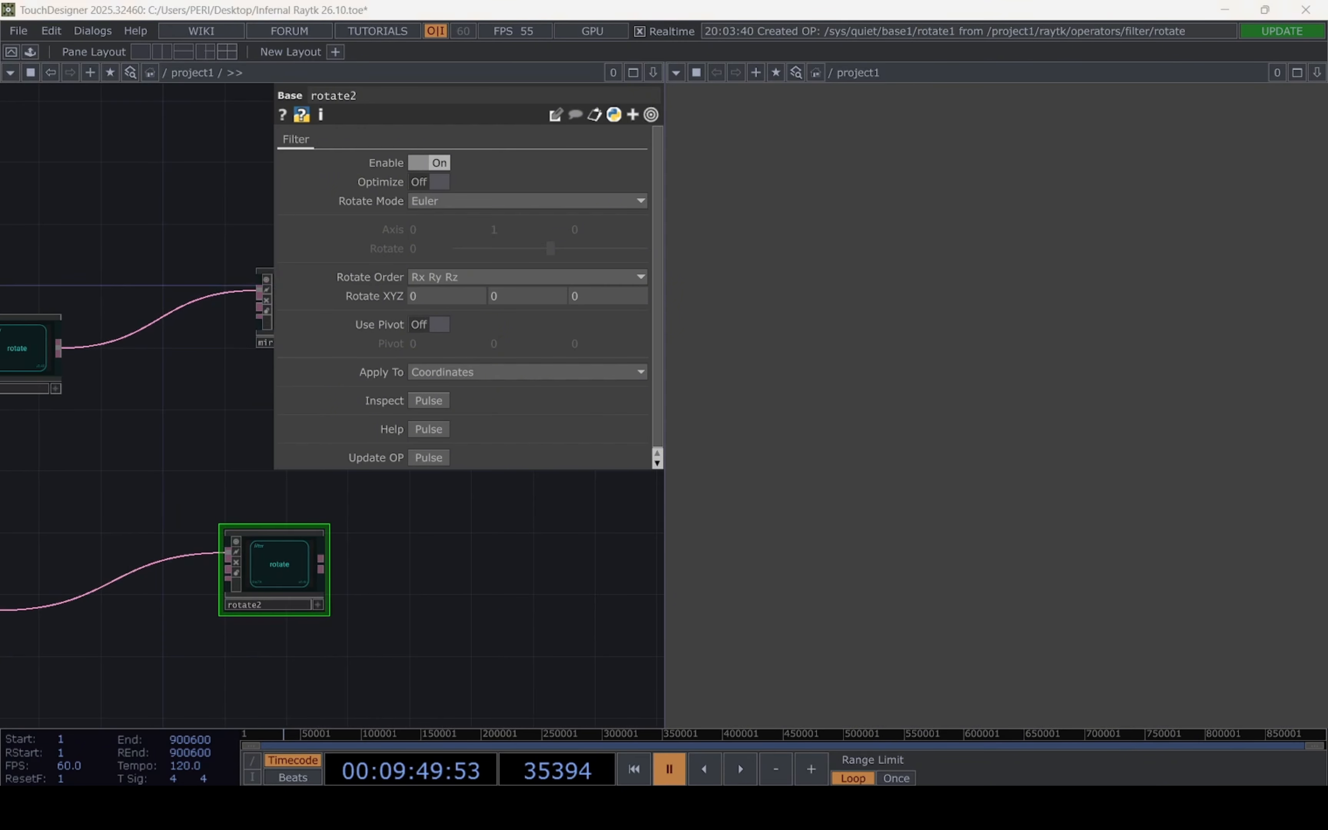
drag(341, 503, 183, 582)
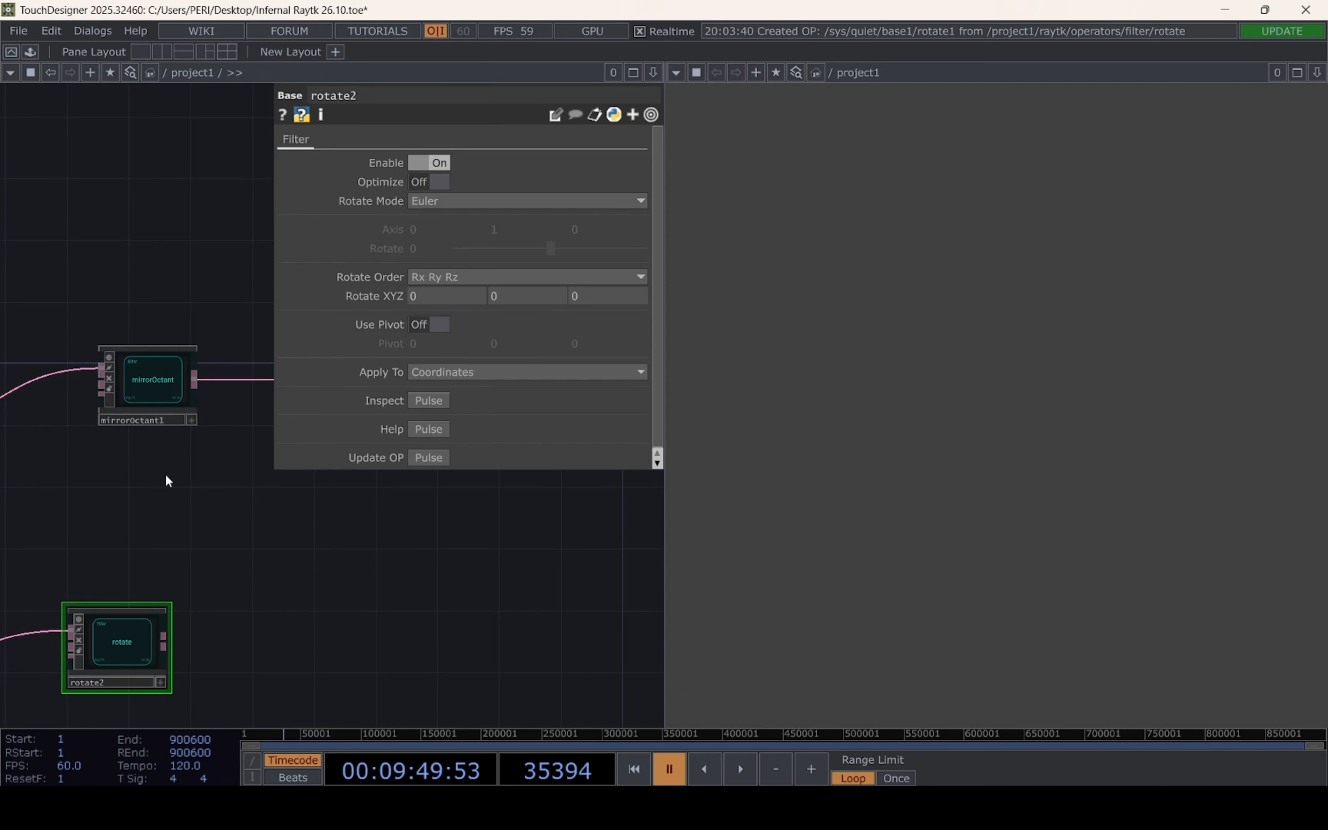
drag(86, 484, 447, 538)
drag(292, 594, 416, 648)
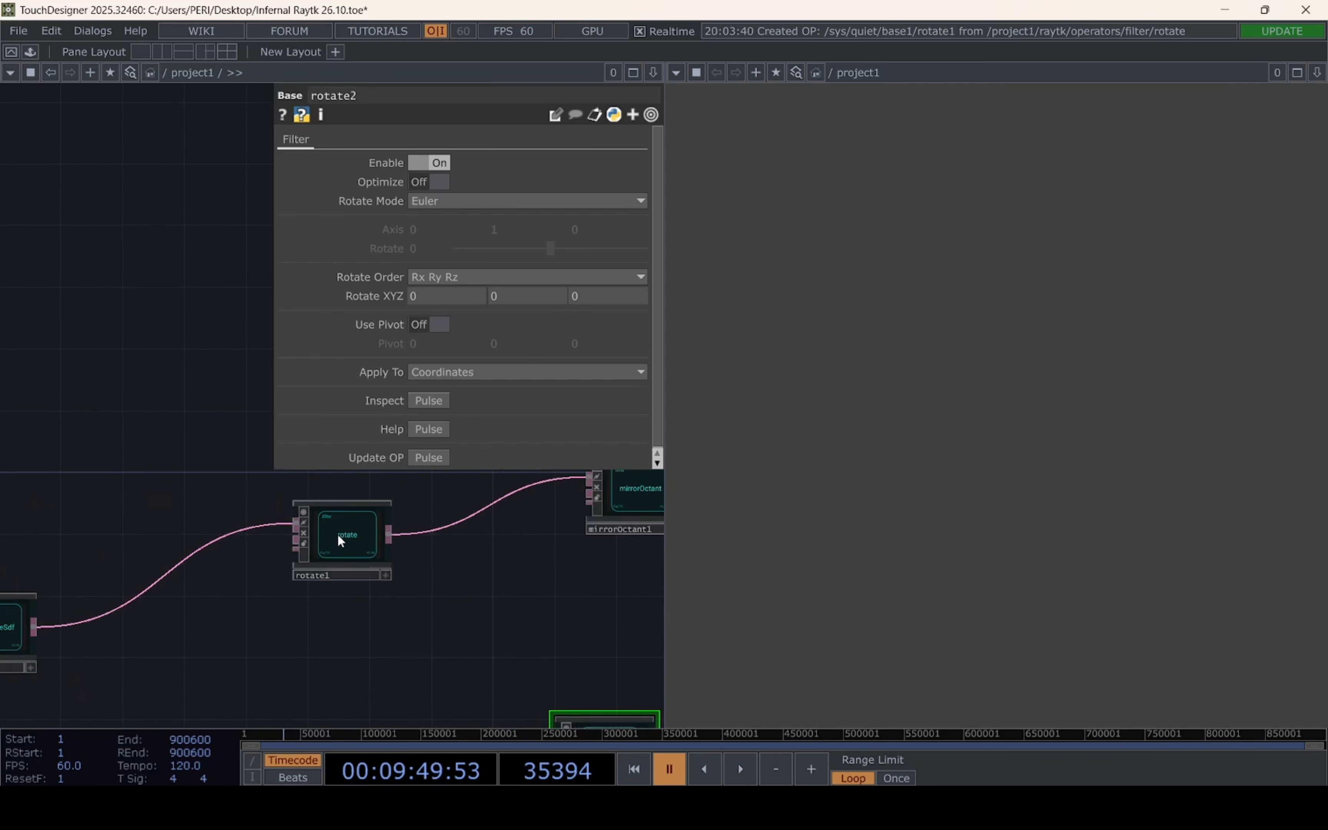
click(339, 540)
click(423, 299)
drag(573, 318, 262, 341)
key(ctrl+c)
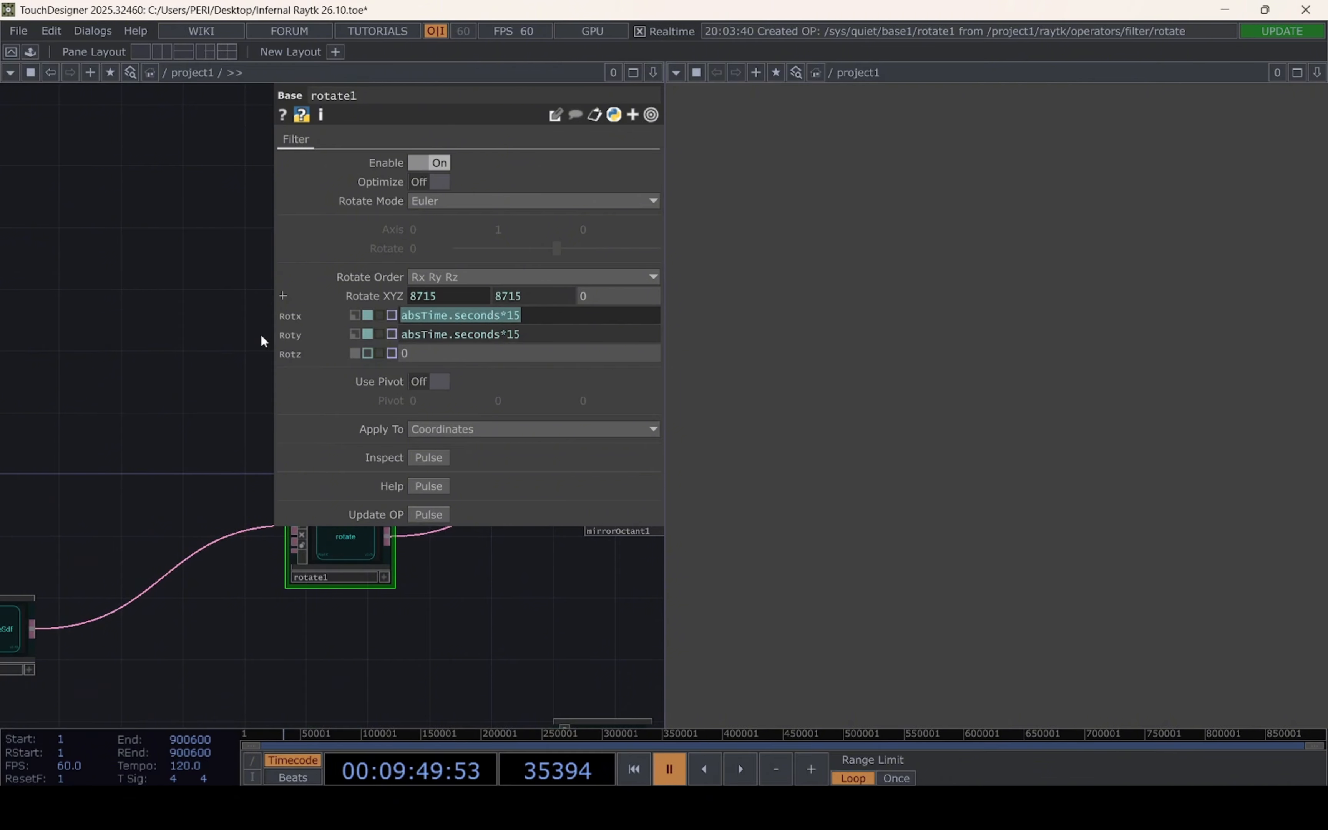
drag(464, 642, 251, 447)
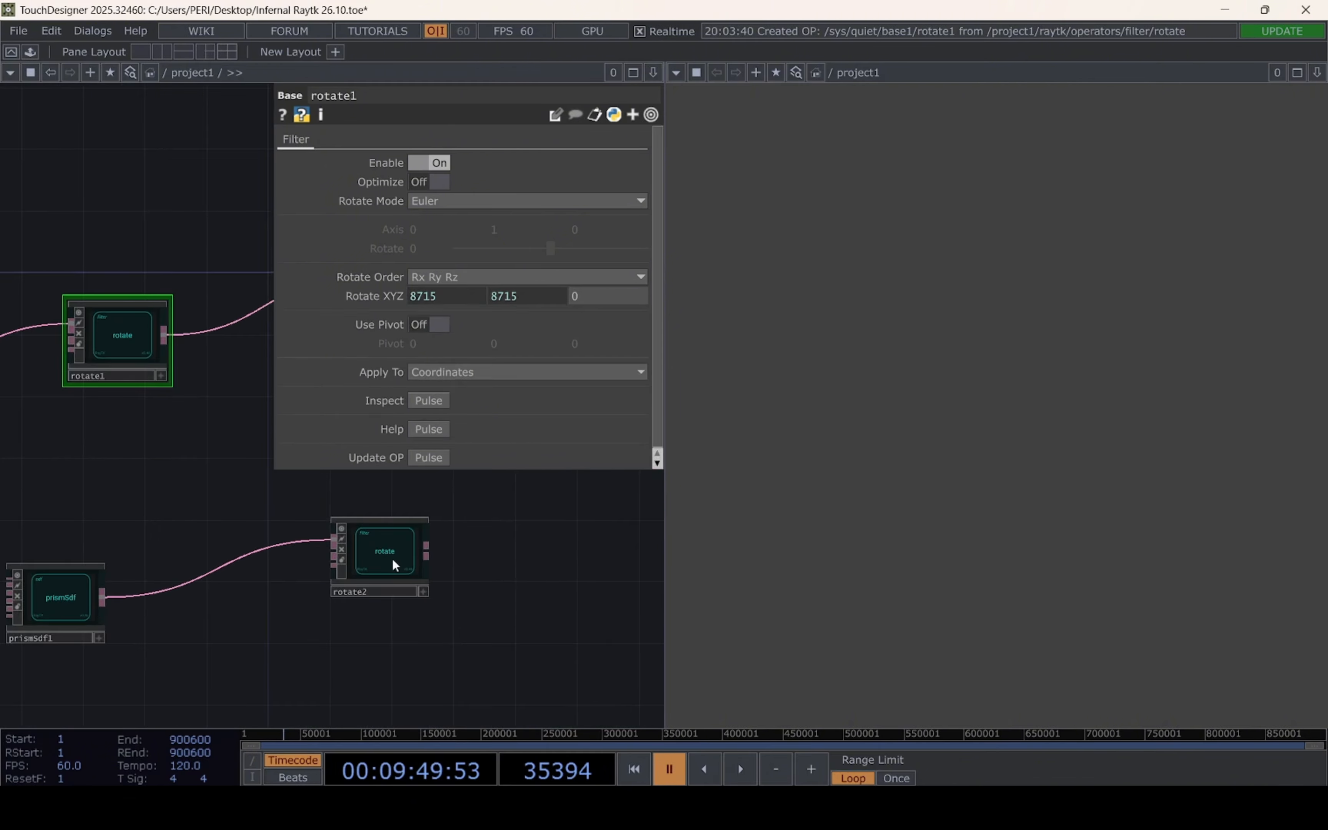
Set both the X and Y rotation of the prism's rotate operator to absTime.seconds*15
click(392, 561)
key(ctrl+v)
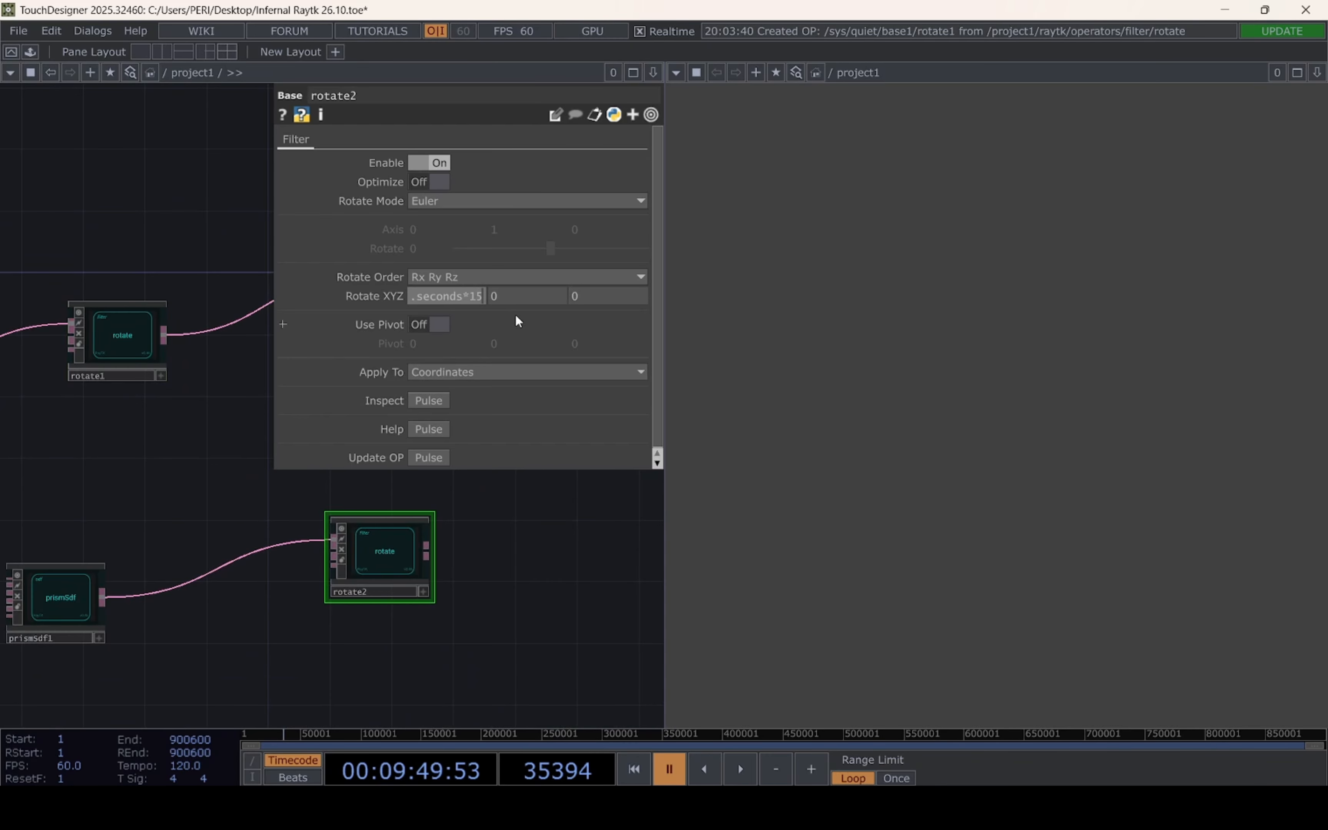
click(522, 296)
key(ctrl+v)
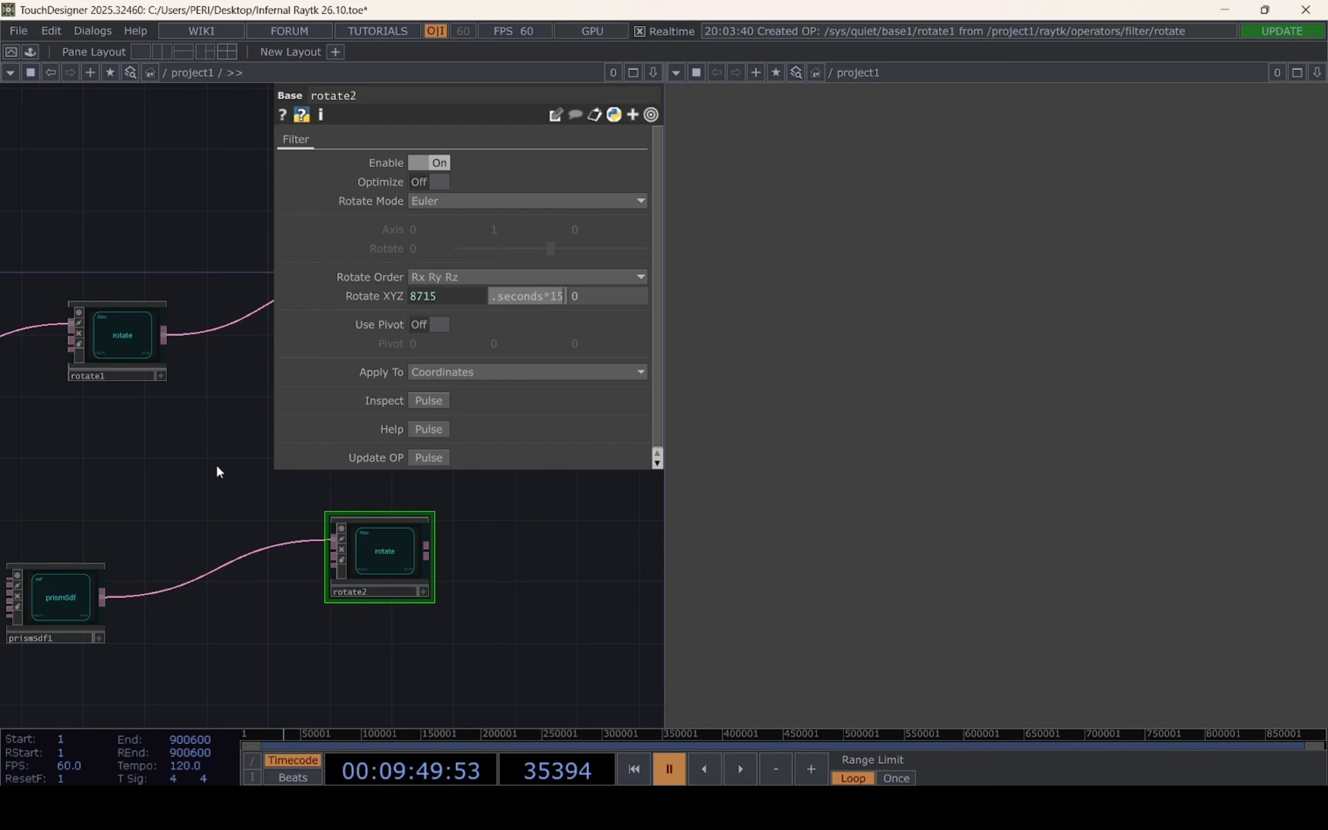
click(217, 467)
click(529, 292)
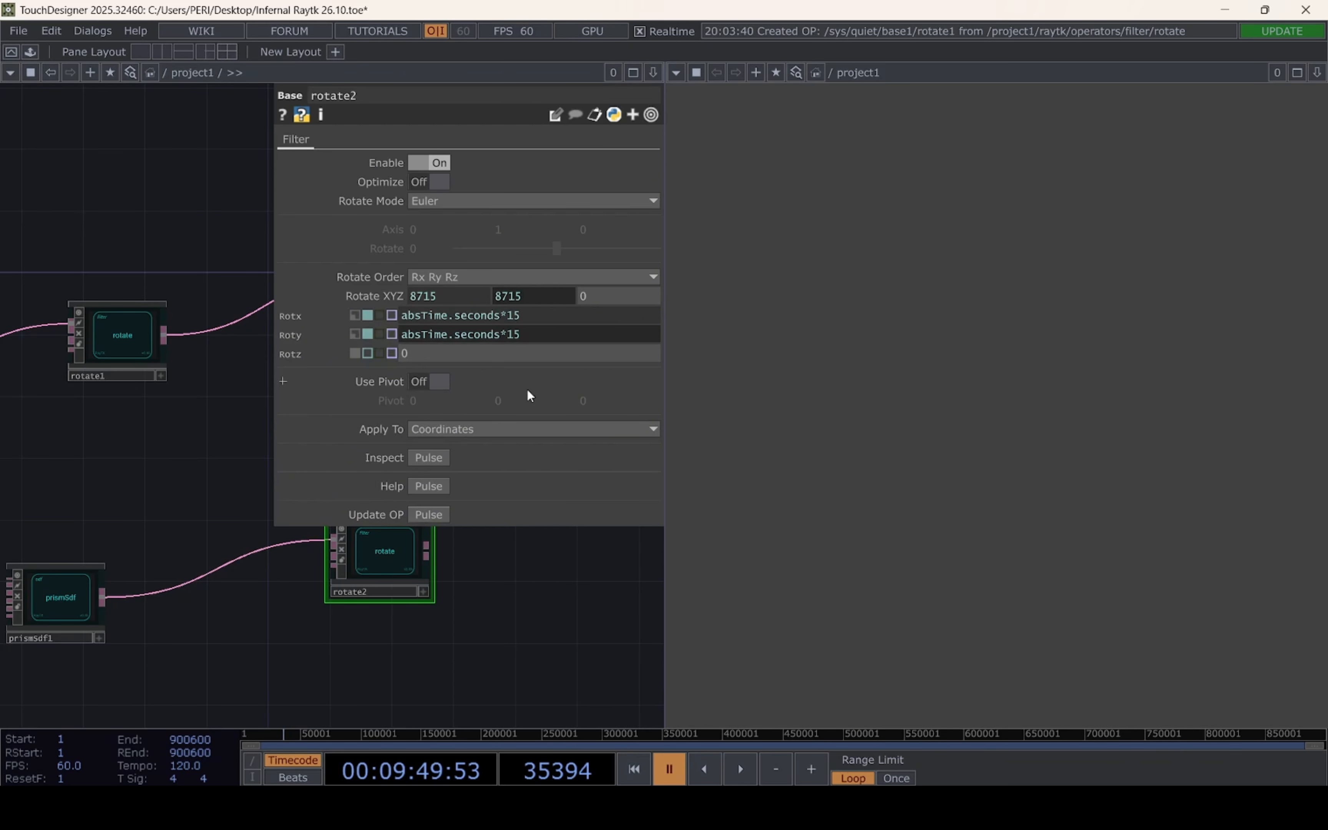
drag(504, 578, 394, 662)
click(517, 291)
Duplicate the box frame chain's radialClone operator and place the copy after the prism's rotate operator
scroll(376, 584, down, 3)
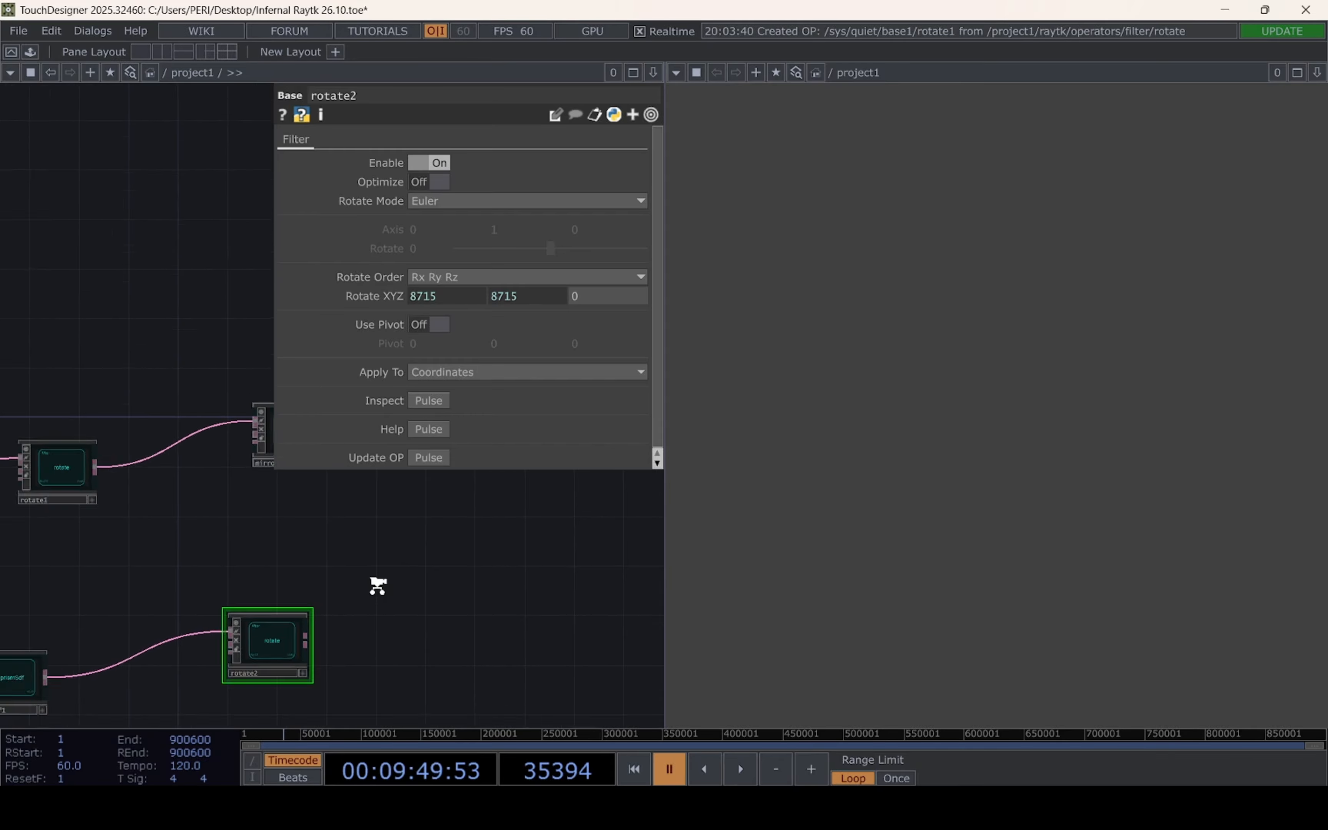
drag(344, 583, 216, 576)
key(alt+r)
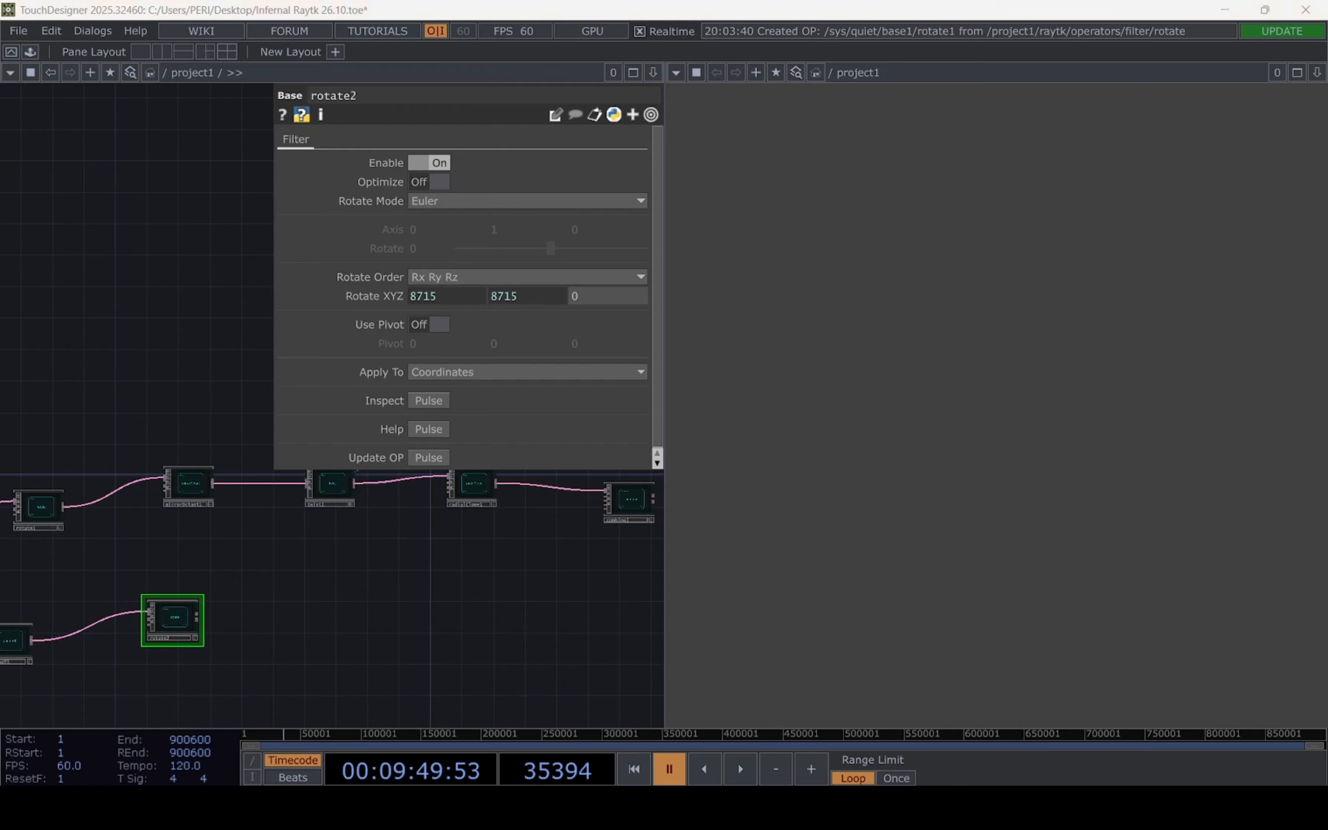
scroll(439, 578, up, 4)
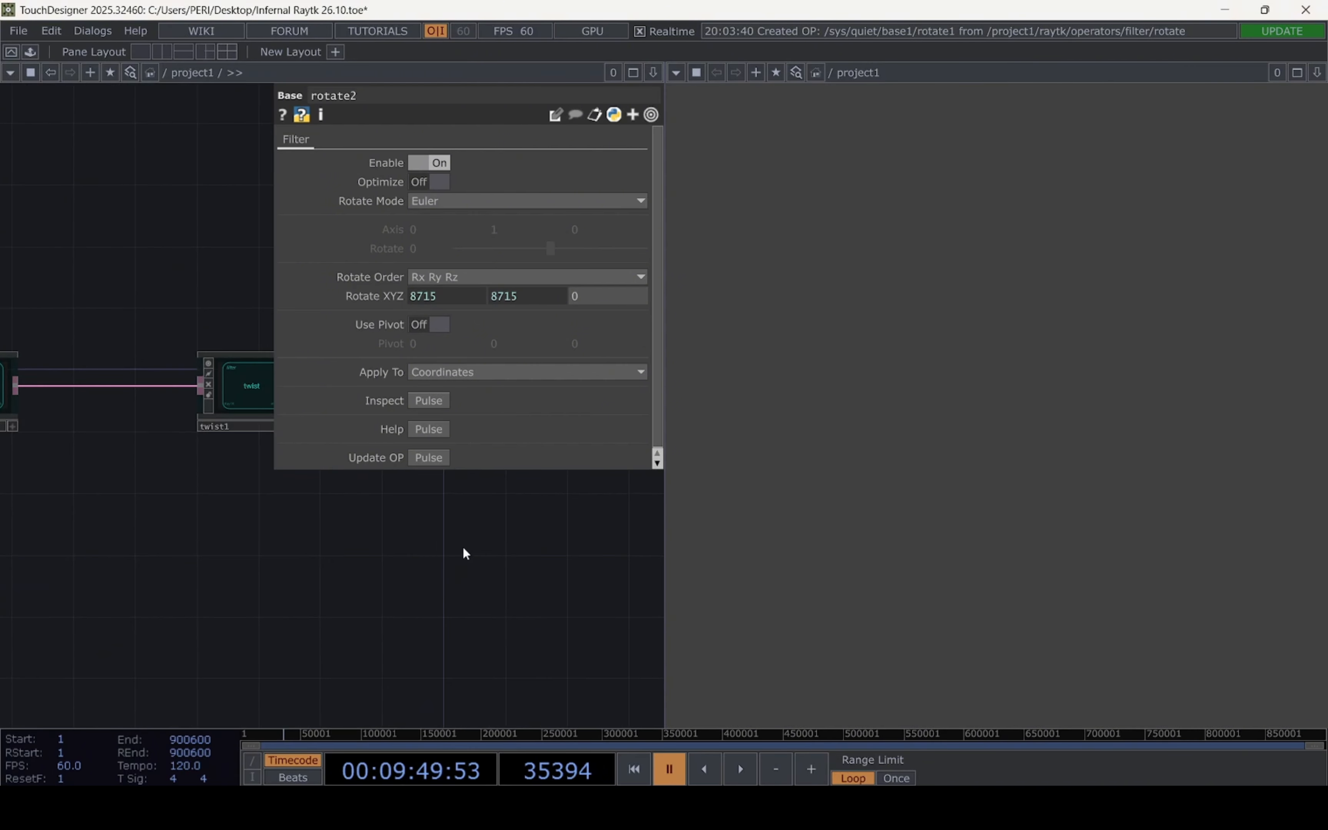
drag(463, 550, 378, 675)
click(439, 524)
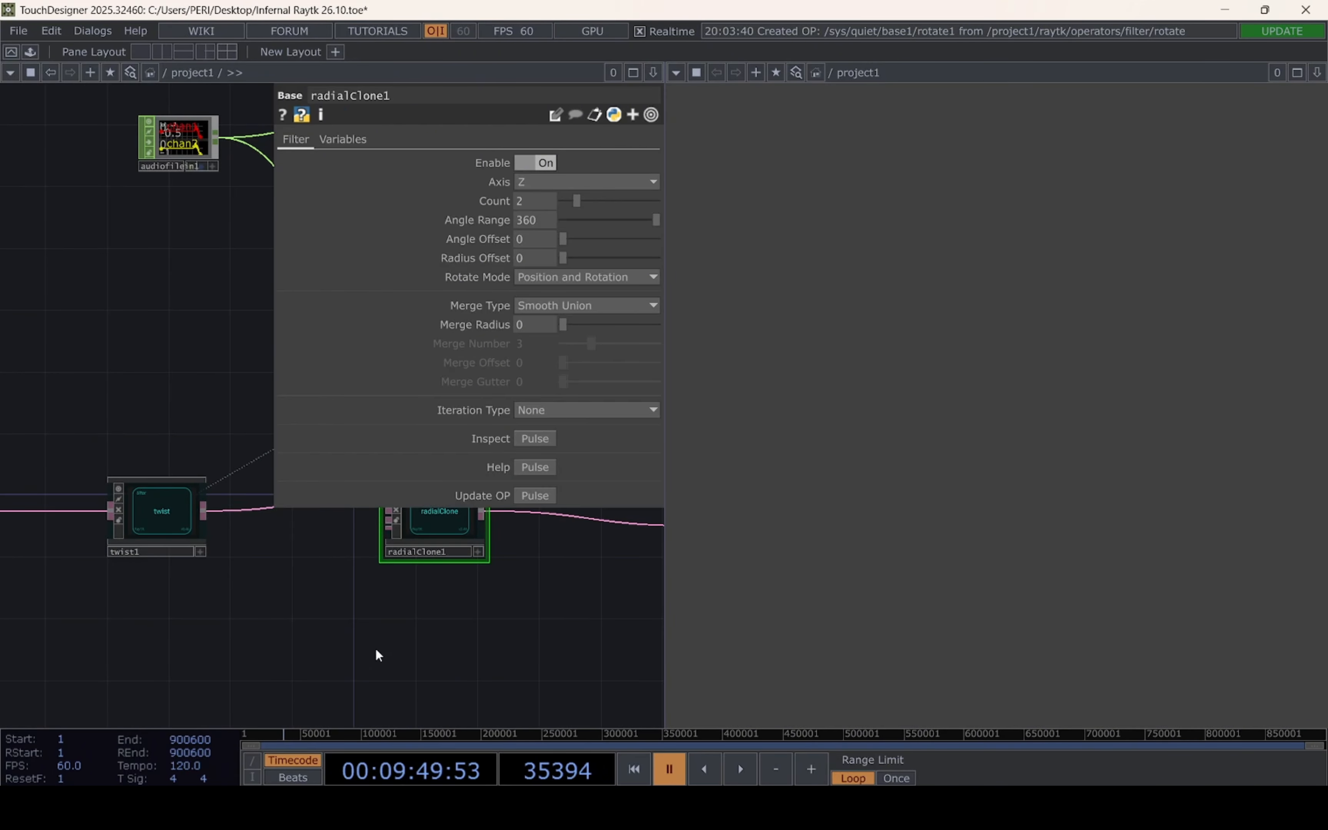
key(ctrl+c)
key(ctrl+v)
drag(439, 609, 84, 687)
drag(452, 574, 744, 389)
drag(372, 536, 368, 644)
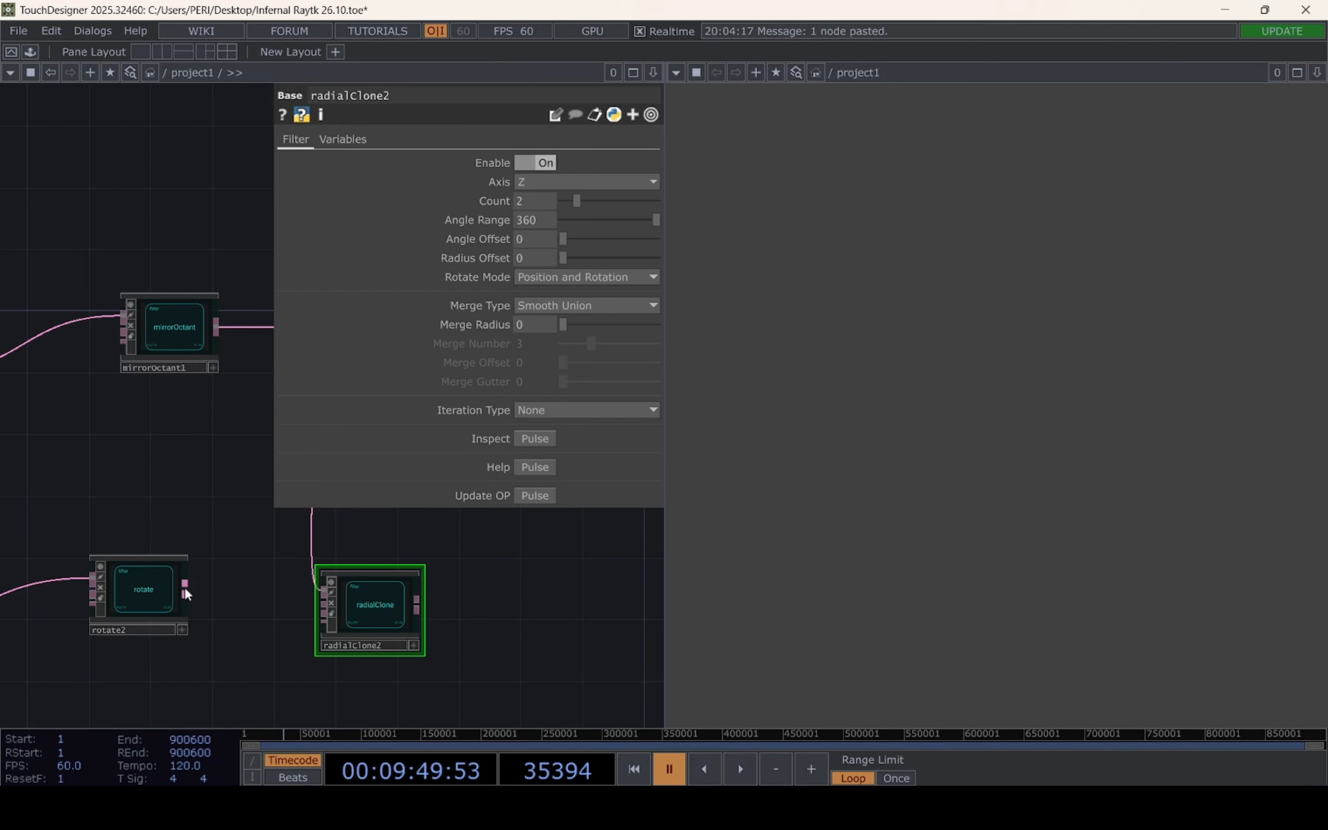
Feed the prism's rotate output into the duplicated radialClone, and set its Count to 1 and Angle Range to 108
drag(185, 587, 324, 592)
click(587, 305)
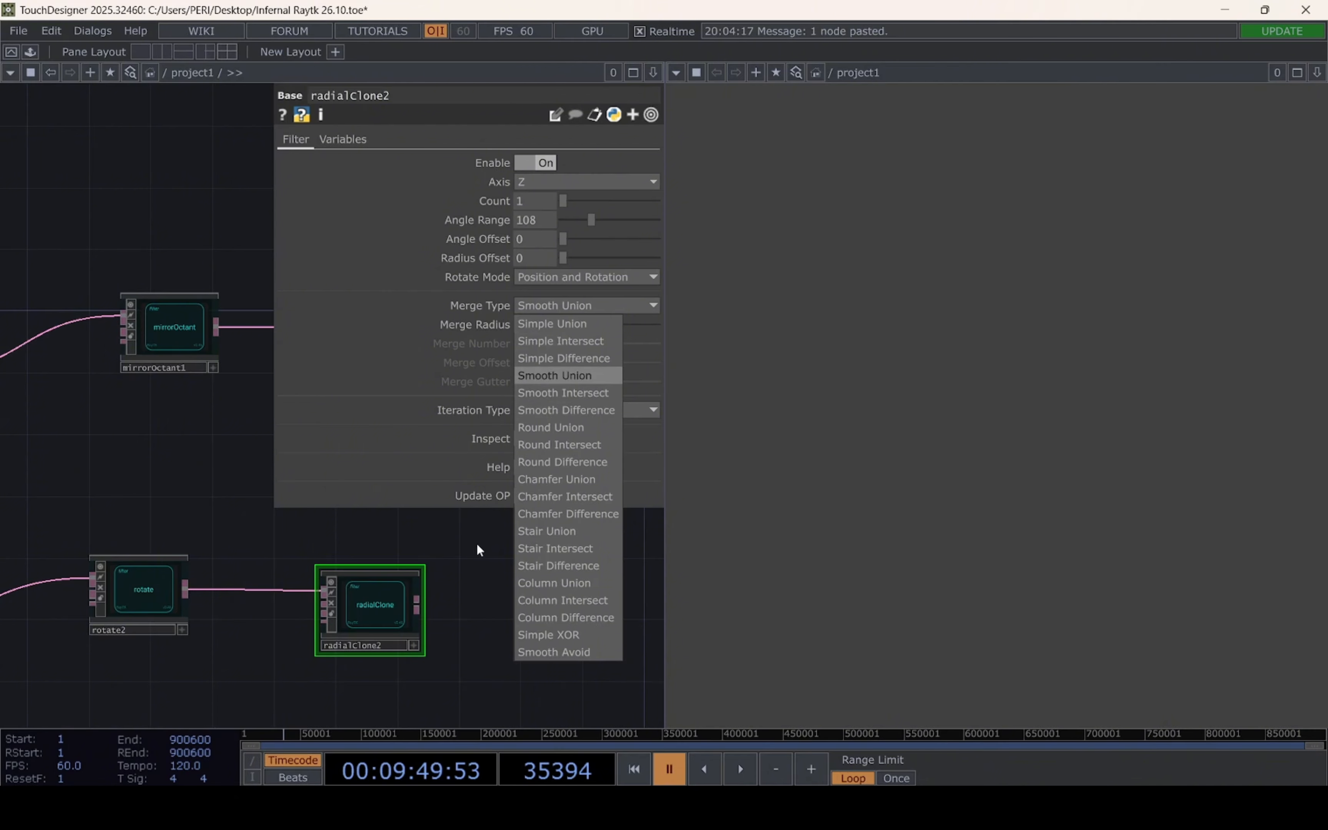
click(395, 544)
Move the prism's radialClone along the network to sit below the first radialClone, close to the combine operator
drag(436, 566, 305, 546)
drag(410, 596, 423, 633)
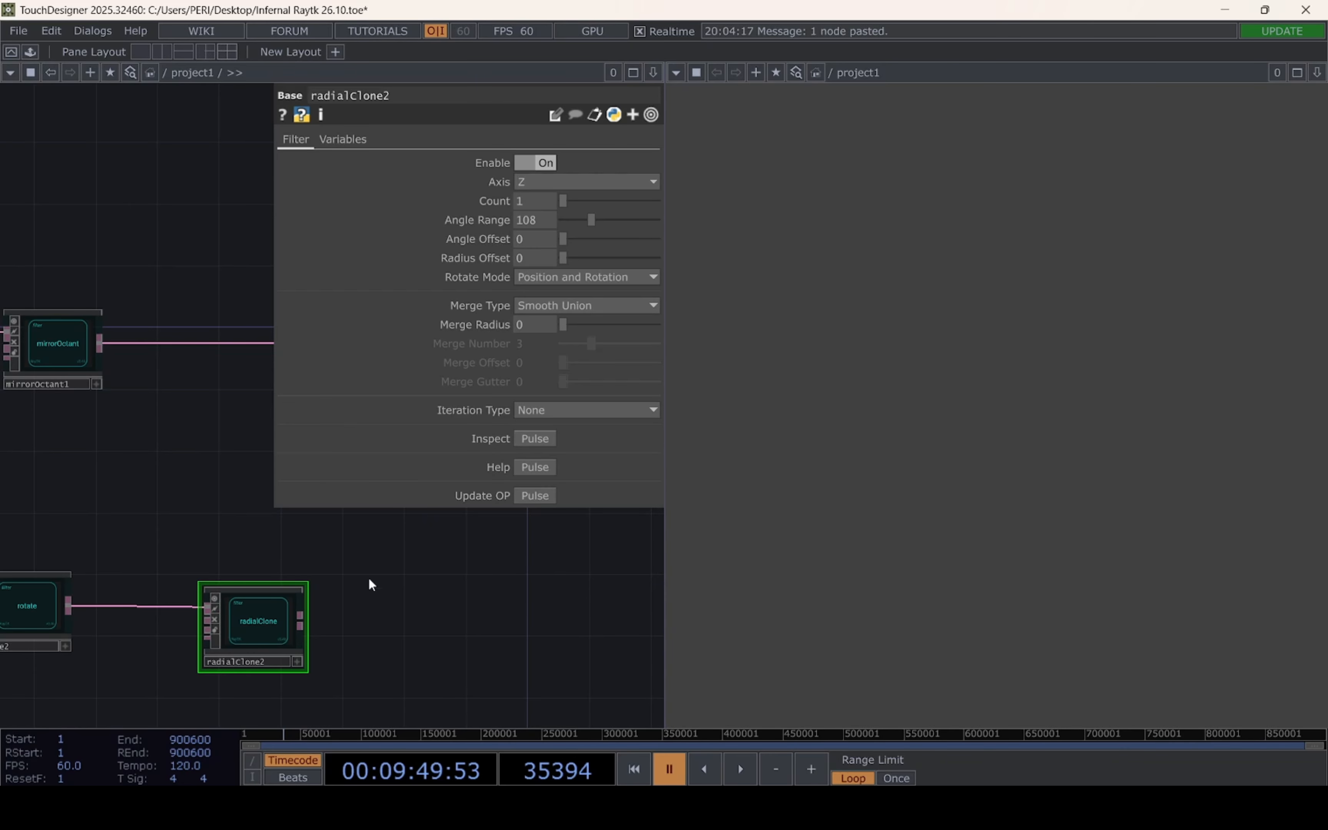
drag(355, 560, 201, 544)
scroll(329, 575, down, 5)
drag(401, 584, 252, 589)
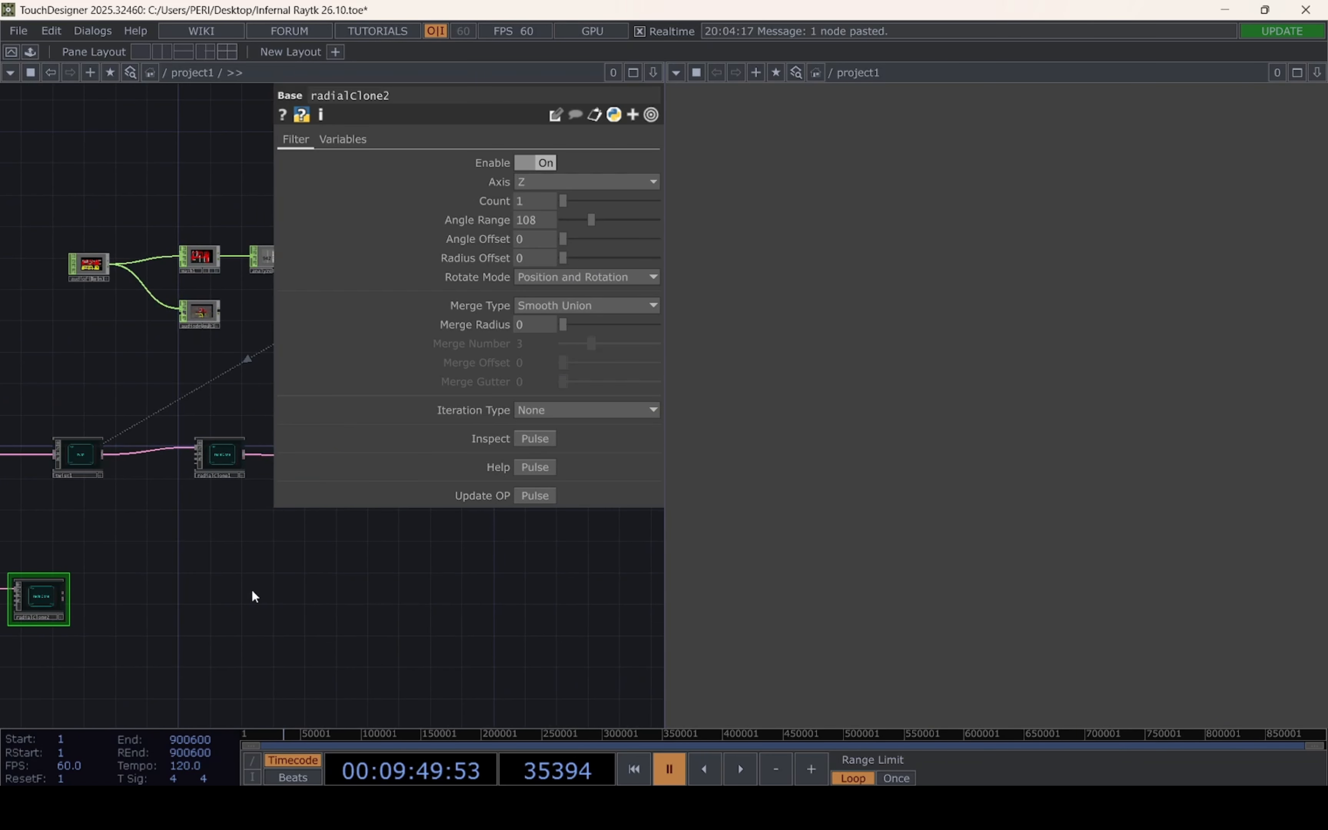
drag(422, 584, 484, 611)
scroll(355, 574, up, 3)
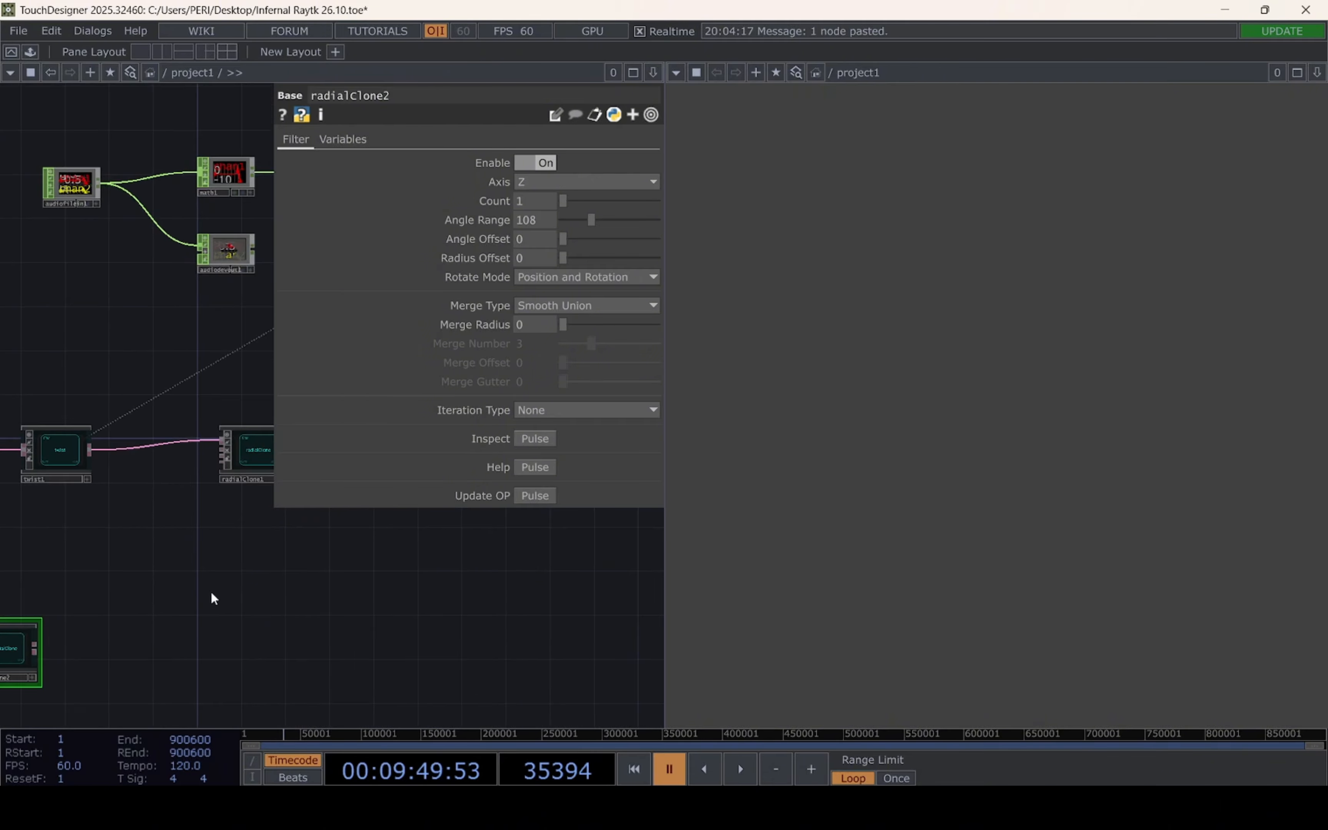
drag(26, 650, 324, 596)
drag(444, 615, 348, 704)
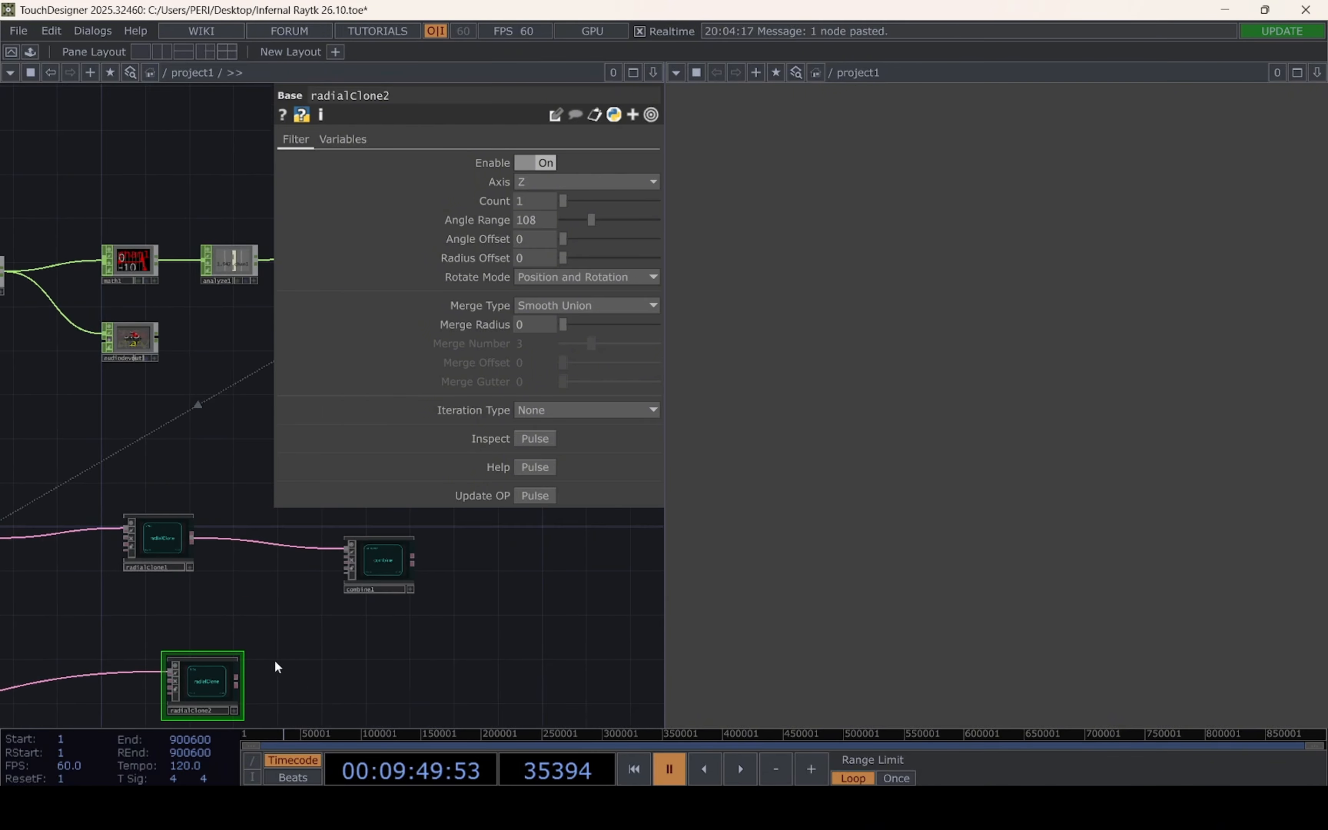
Feed the prism's radialClone output into the second input of the combine operator
drag(236, 681, 324, 555)
drag(370, 658, 616, 637)
drag(321, 586, 558, 580)
scroll(547, 579, down, 3)
drag(474, 585, 162, 588)
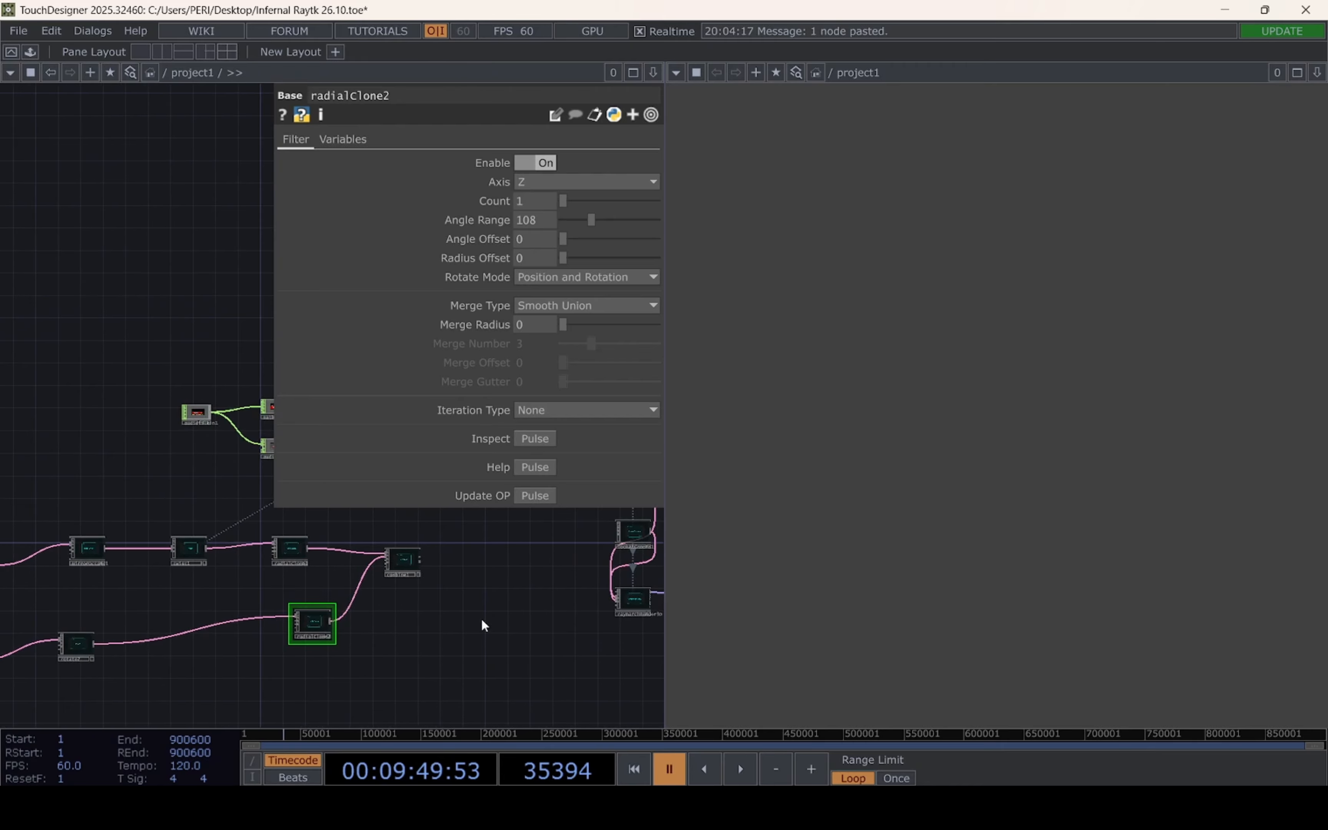
drag(423, 632, 346, 642)
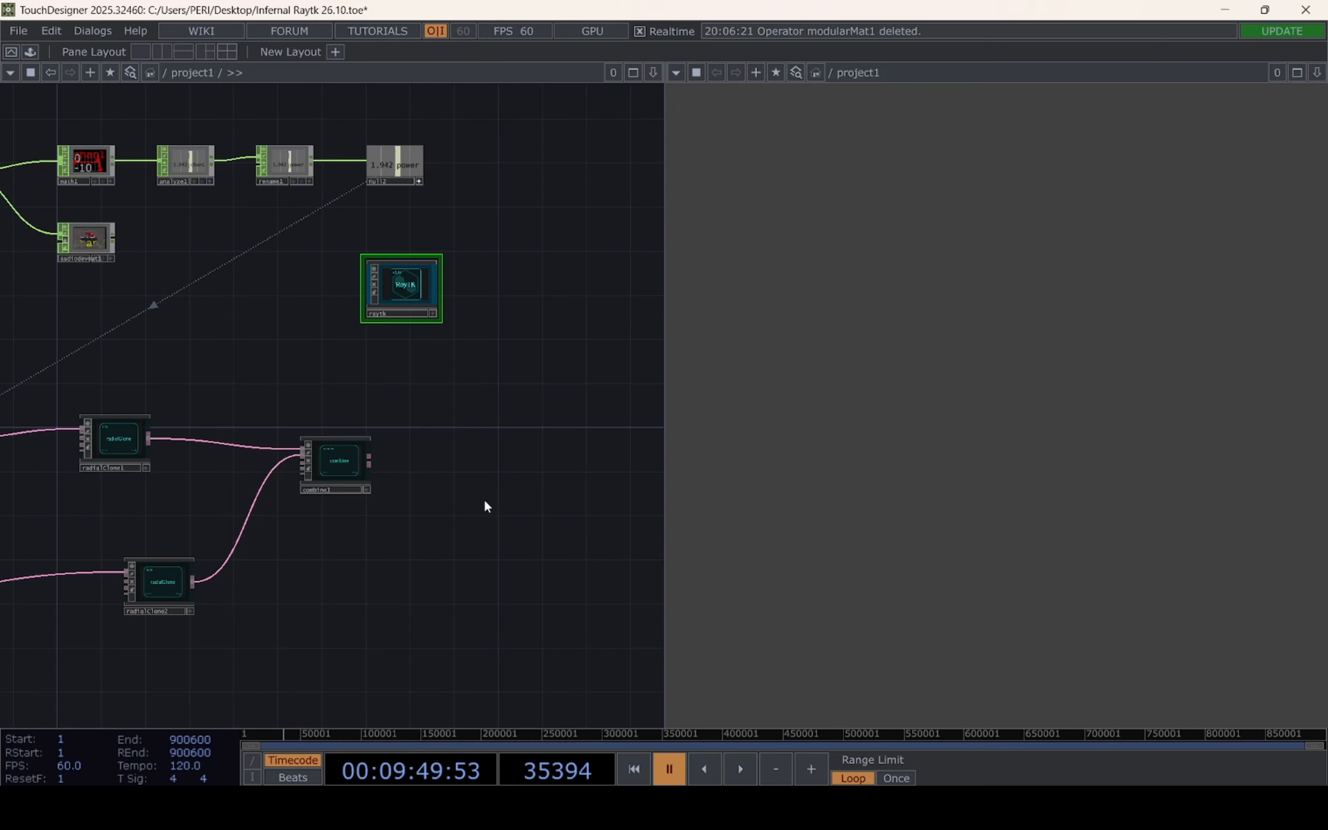
Add a transform operator from the RayTK palette and place it beyond the combine operator
drag(463, 534, 535, 571)
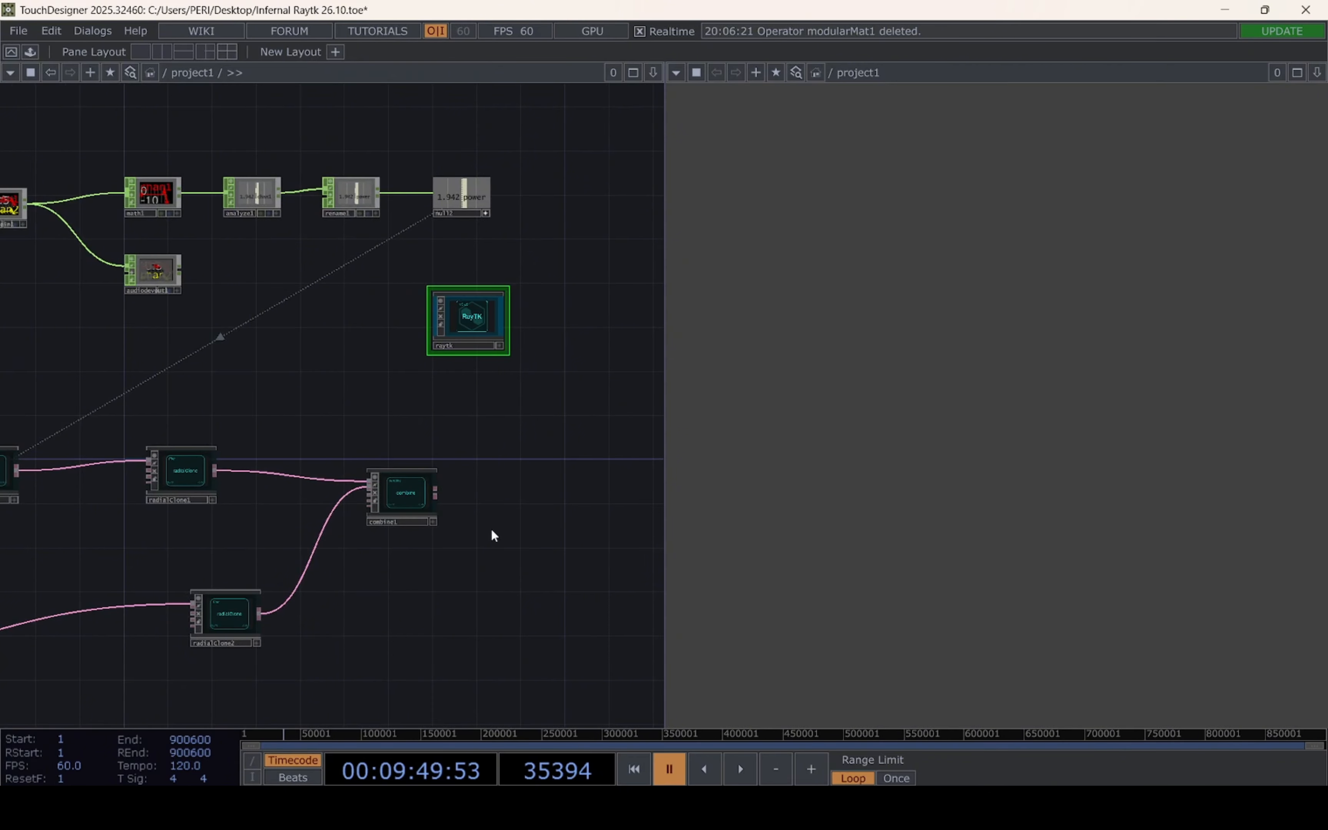
drag(361, 416, 490, 419)
drag(266, 390, 207, 426)
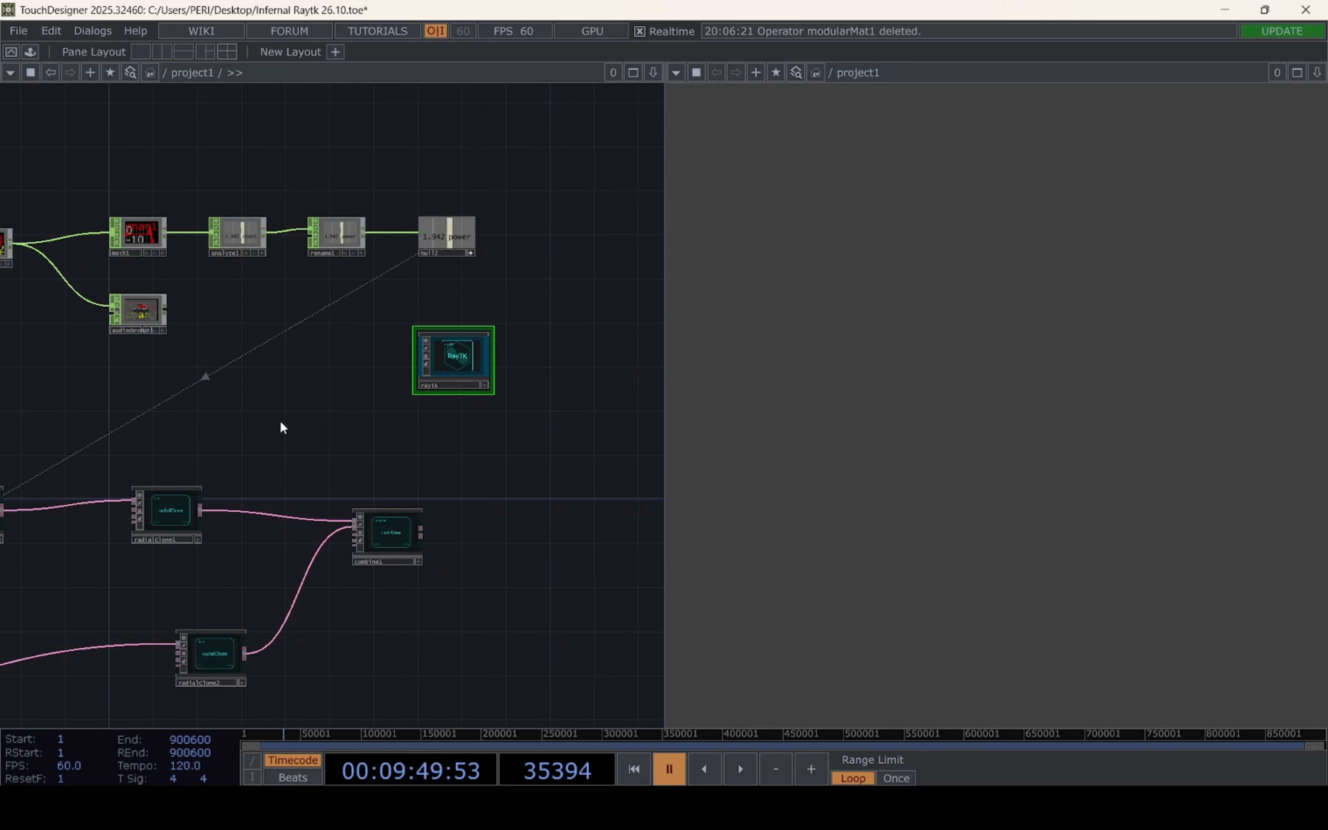
key(p)
click(419, 264)
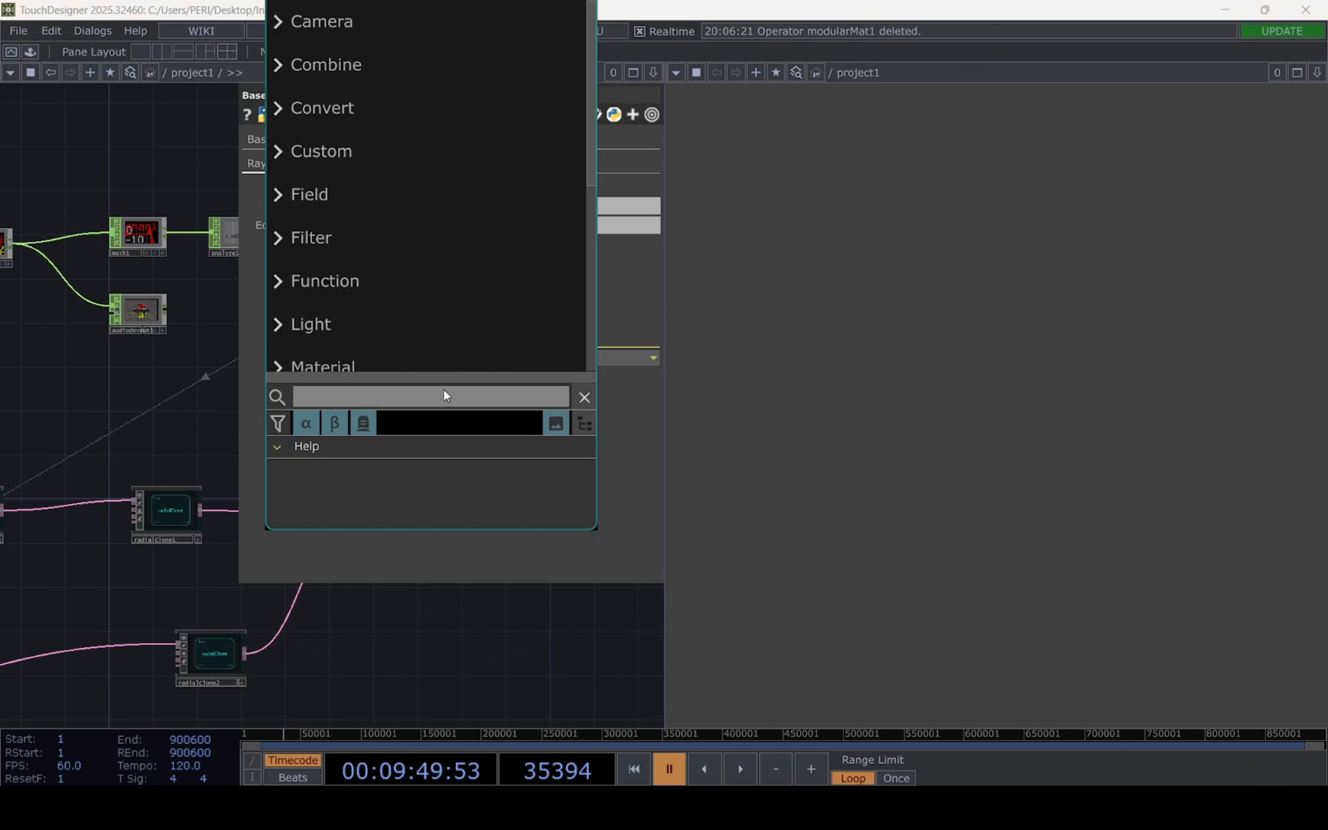
text(tran)
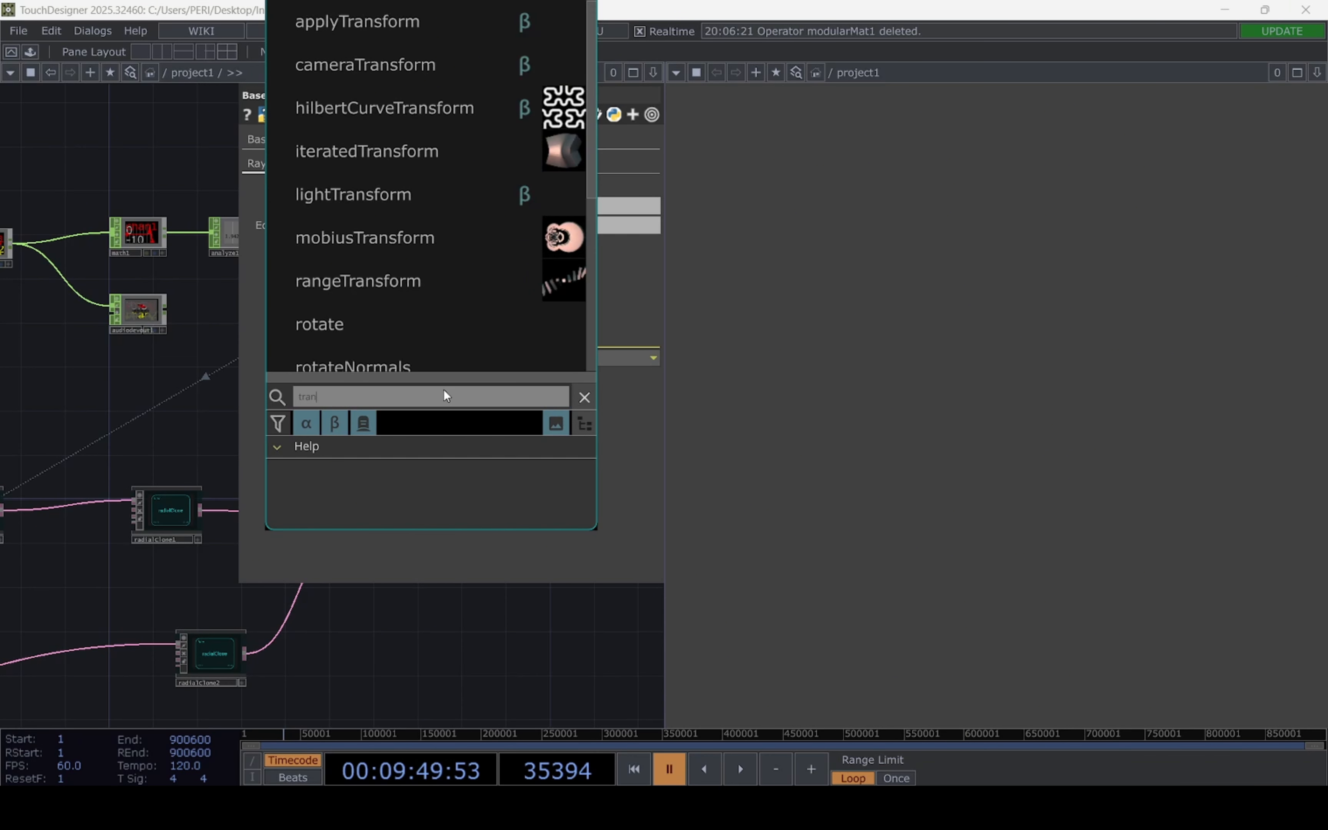
text(sfro)
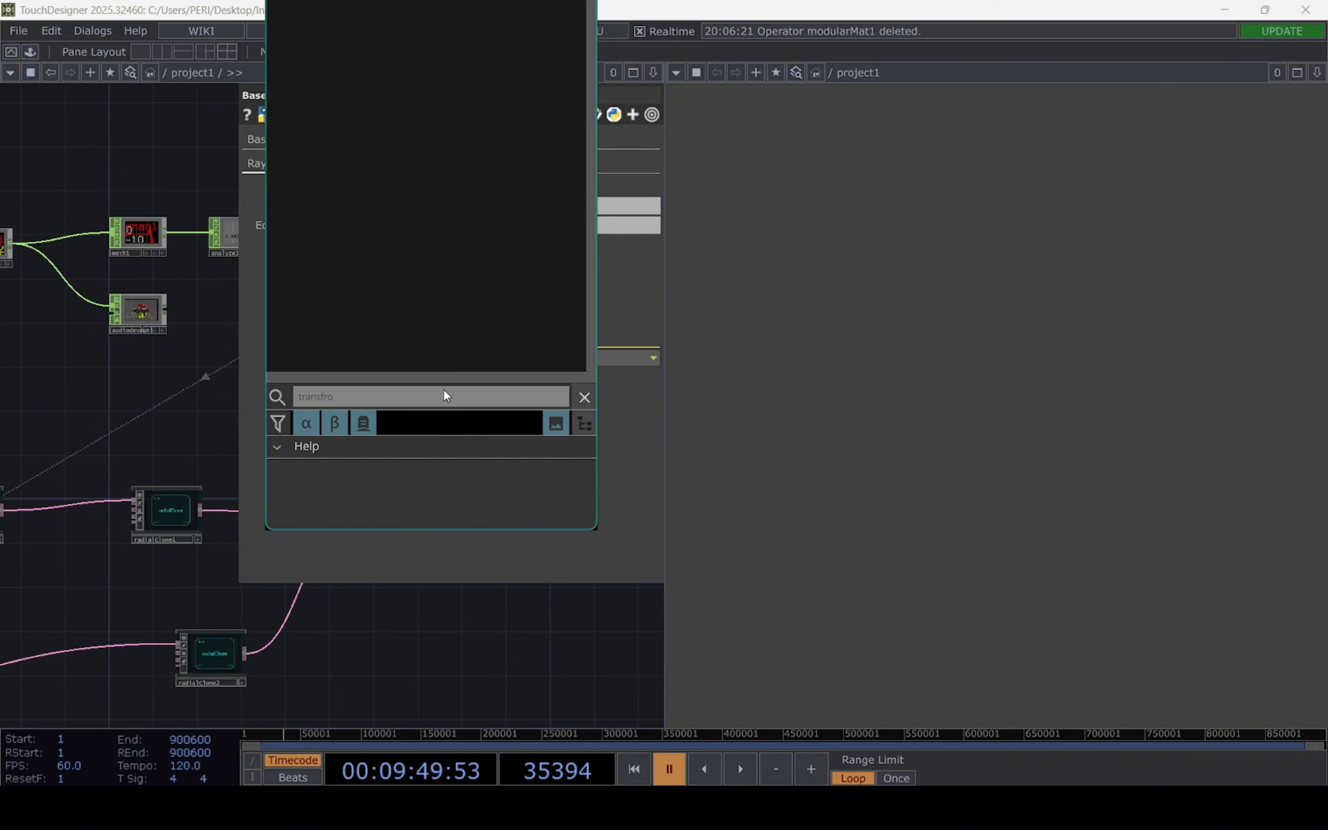
key(BackSpace)
key(BackSpace)
text(orm)
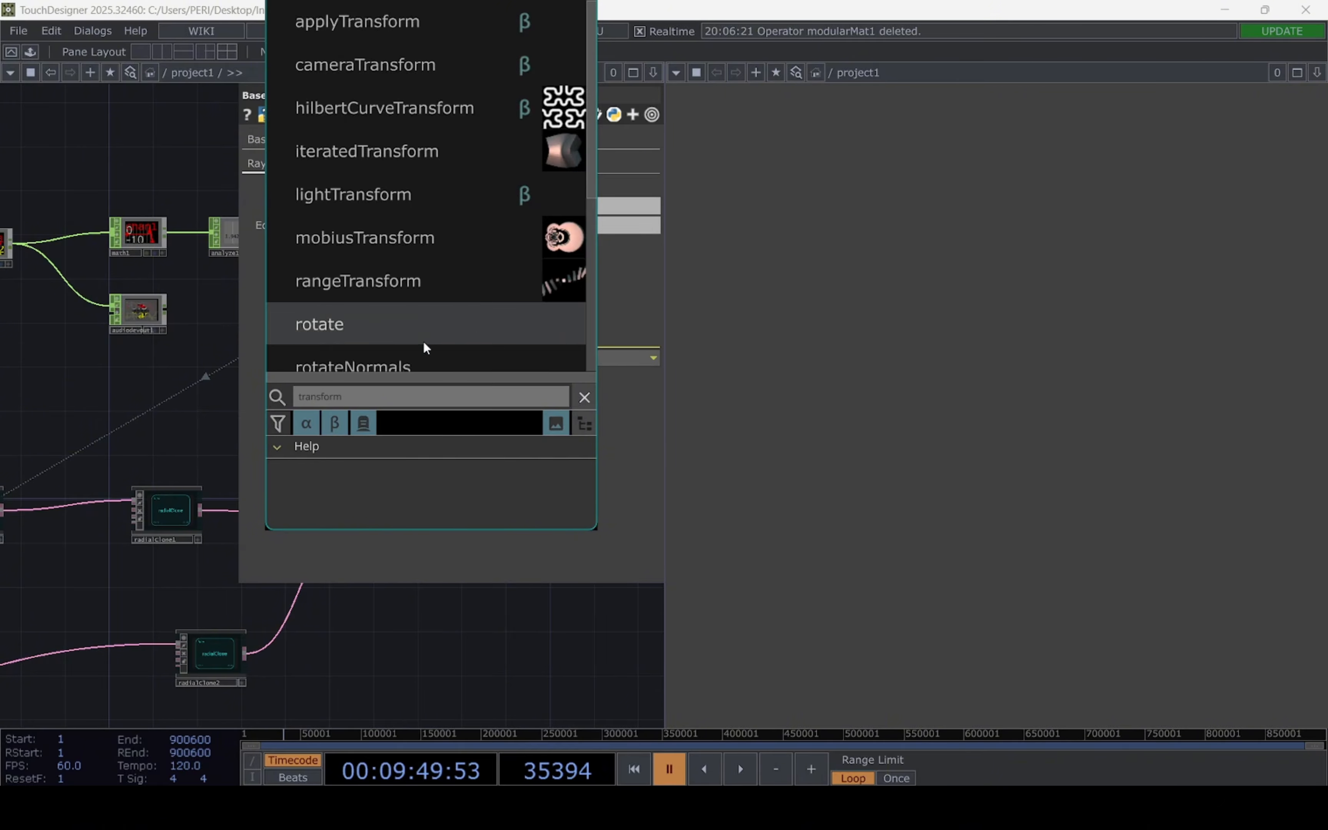
scroll(422, 324, down, 3)
click(415, 259)
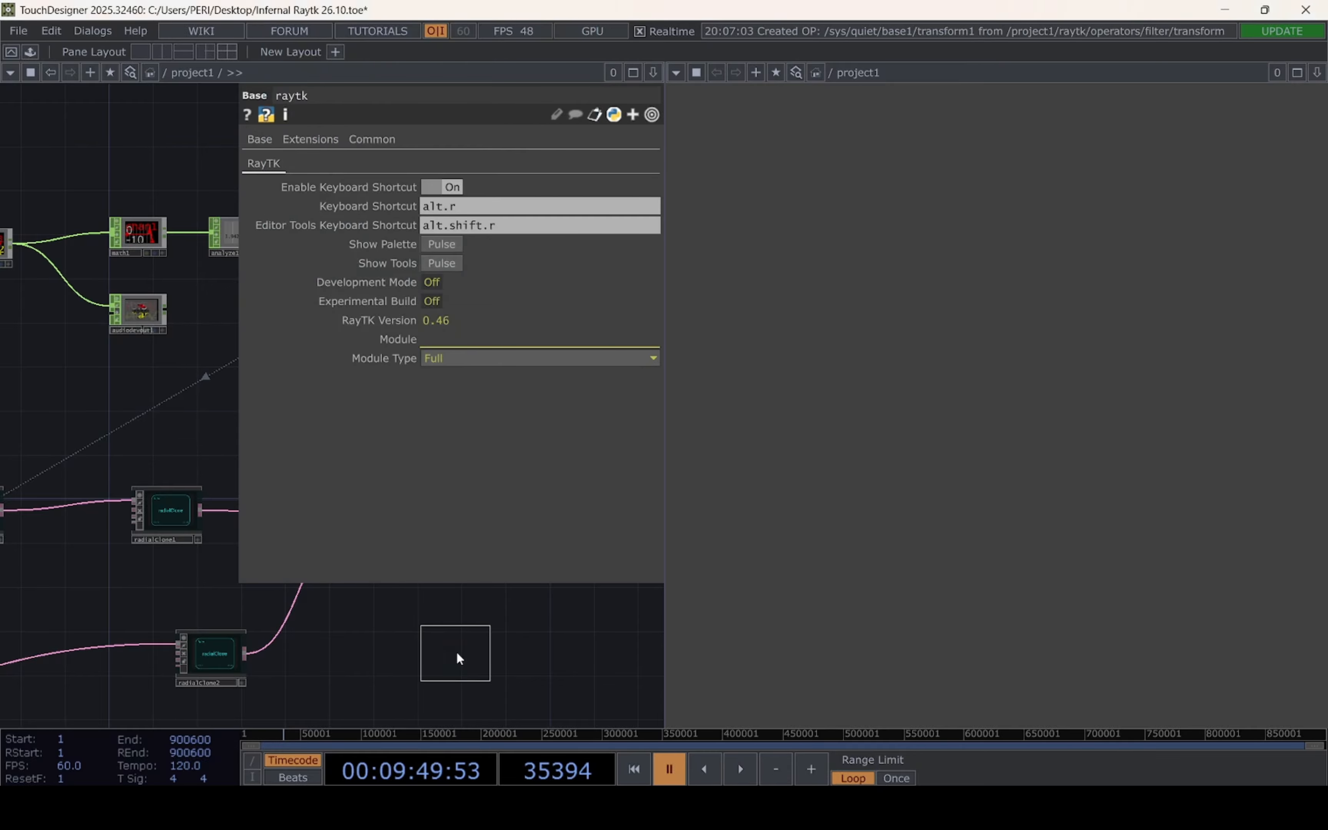
click(457, 652)
Connect the combine output to the transform operator, enable its scale and set Uniform Scale to 1.067
drag(156, 659, 233, 581)
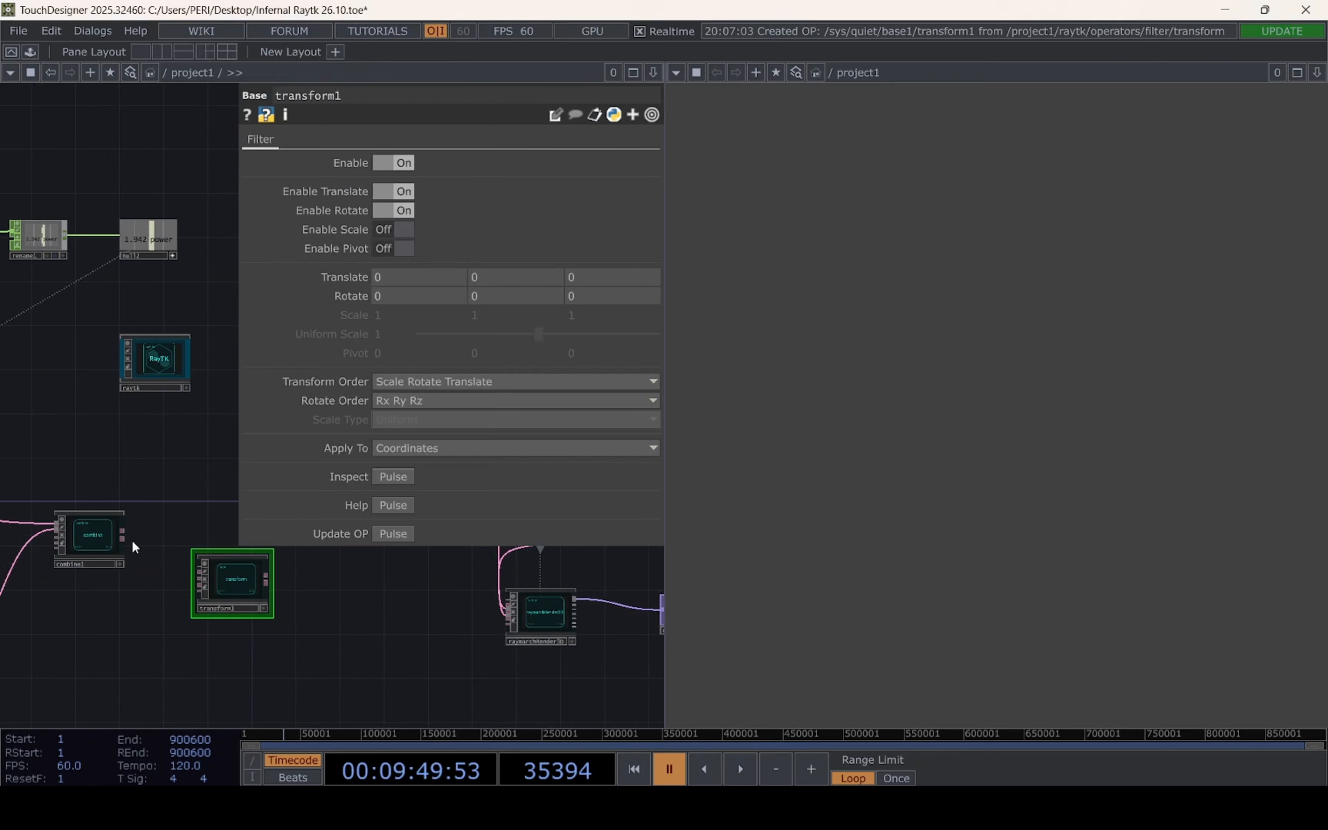
drag(123, 534, 190, 568)
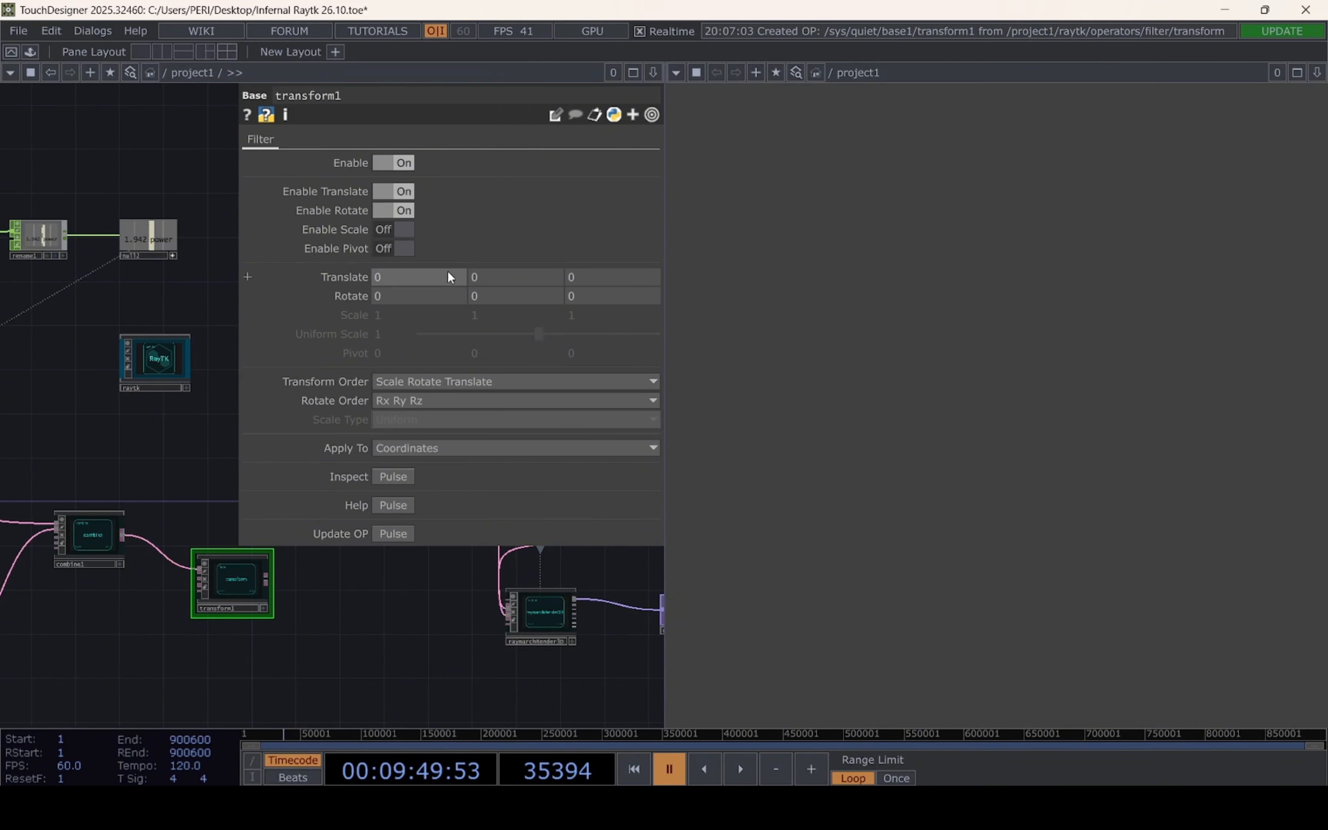
click(410, 232)
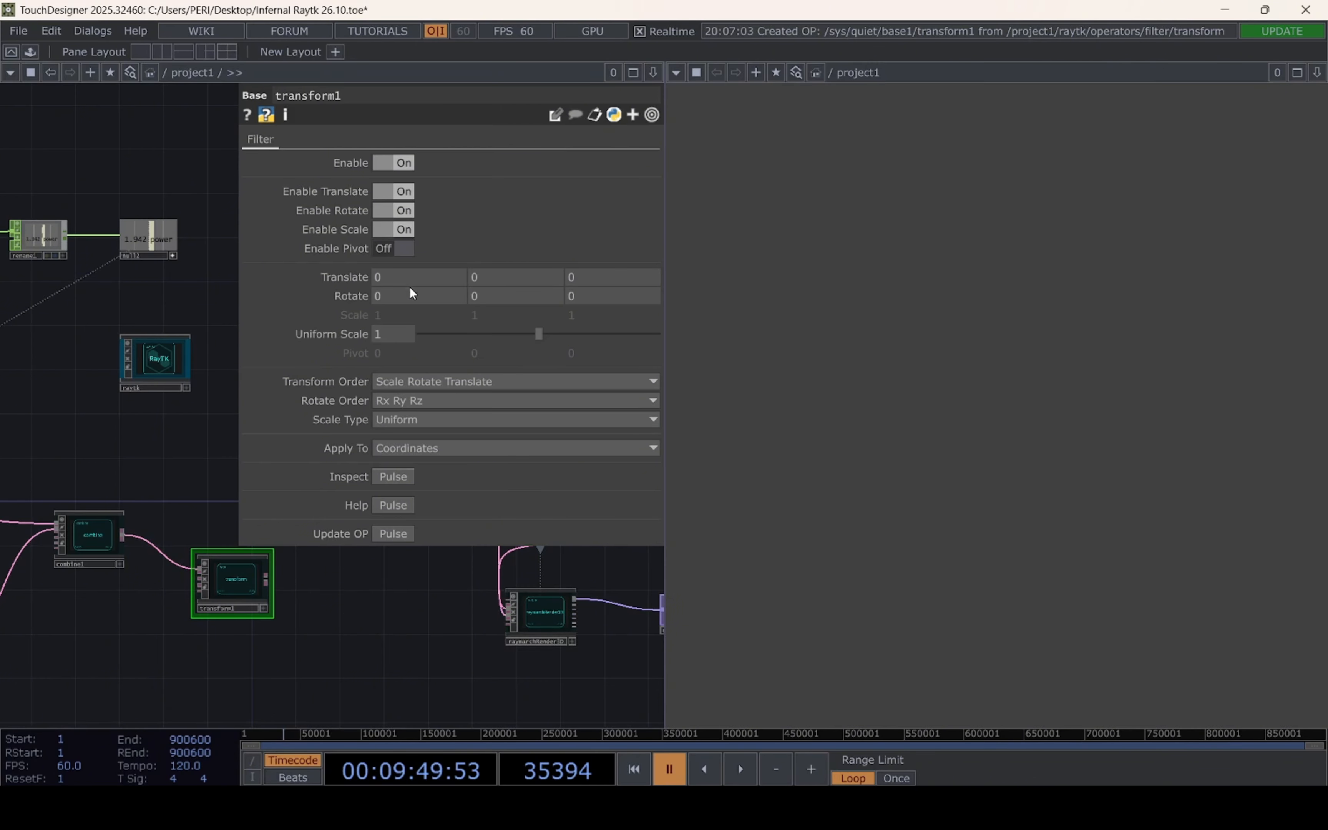
click(394, 333)
text(1.067)
click(321, 608)
Add a round filter operator from the RayTK palette and place it beyond the transform operator
scroll(339, 596, up, 2)
scroll(309, 602, down, 2)
click(150, 360)
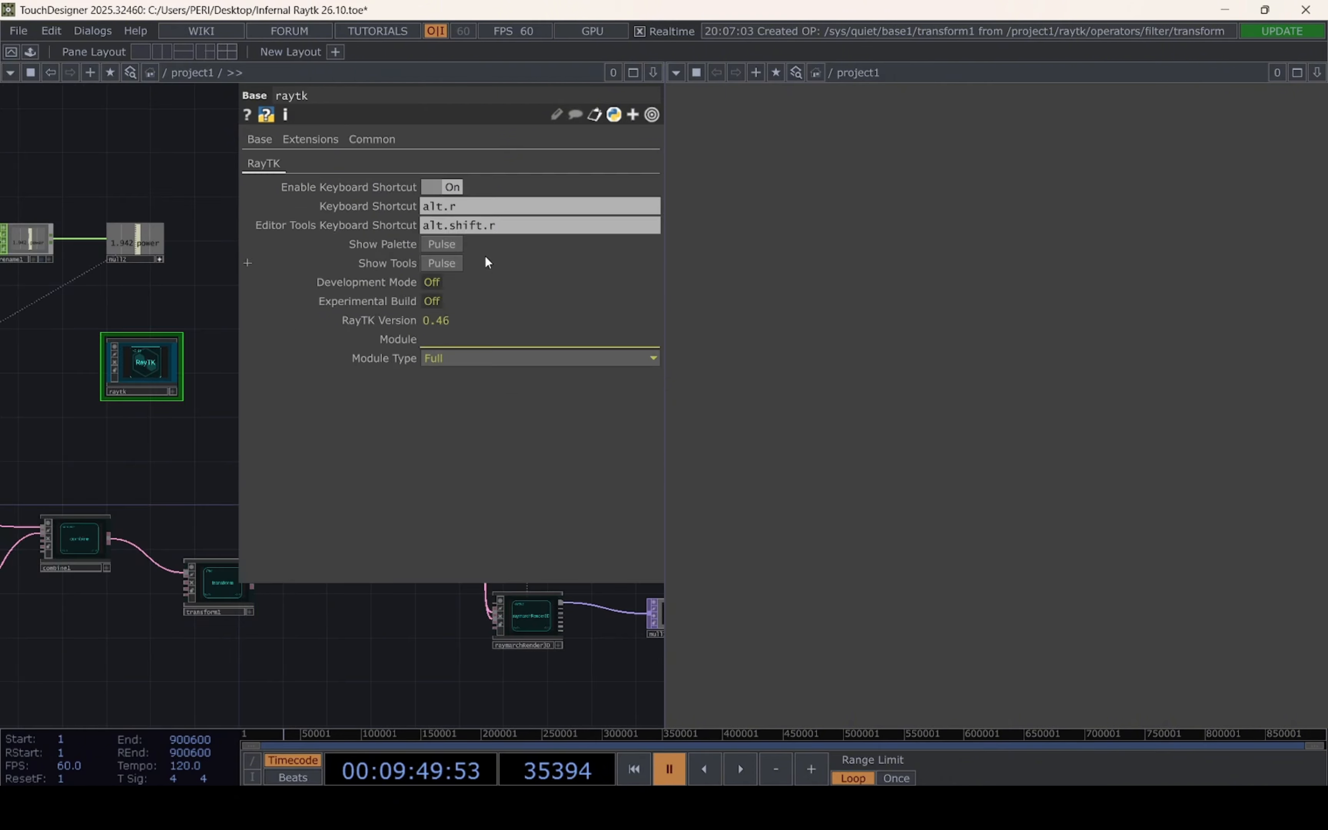
click(434, 245)
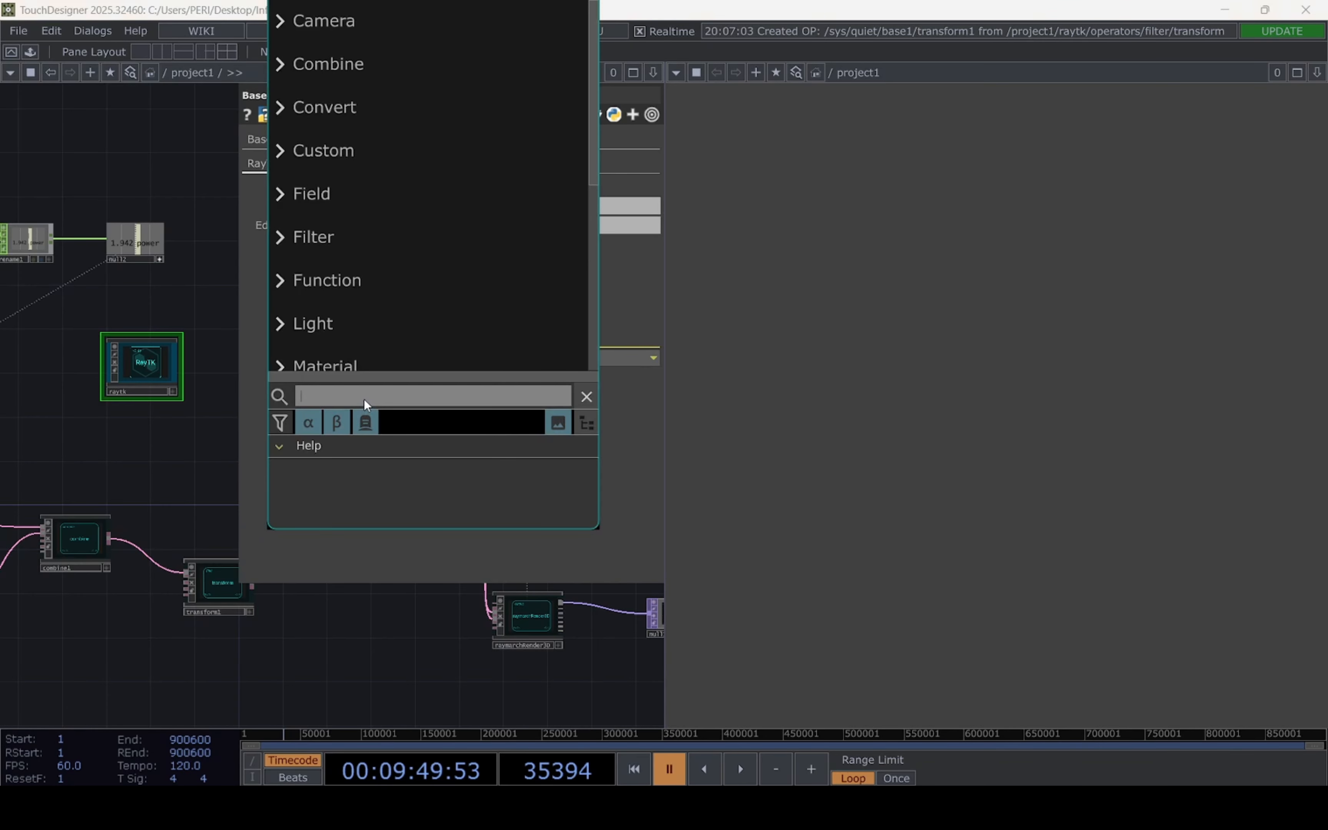
text(roun)
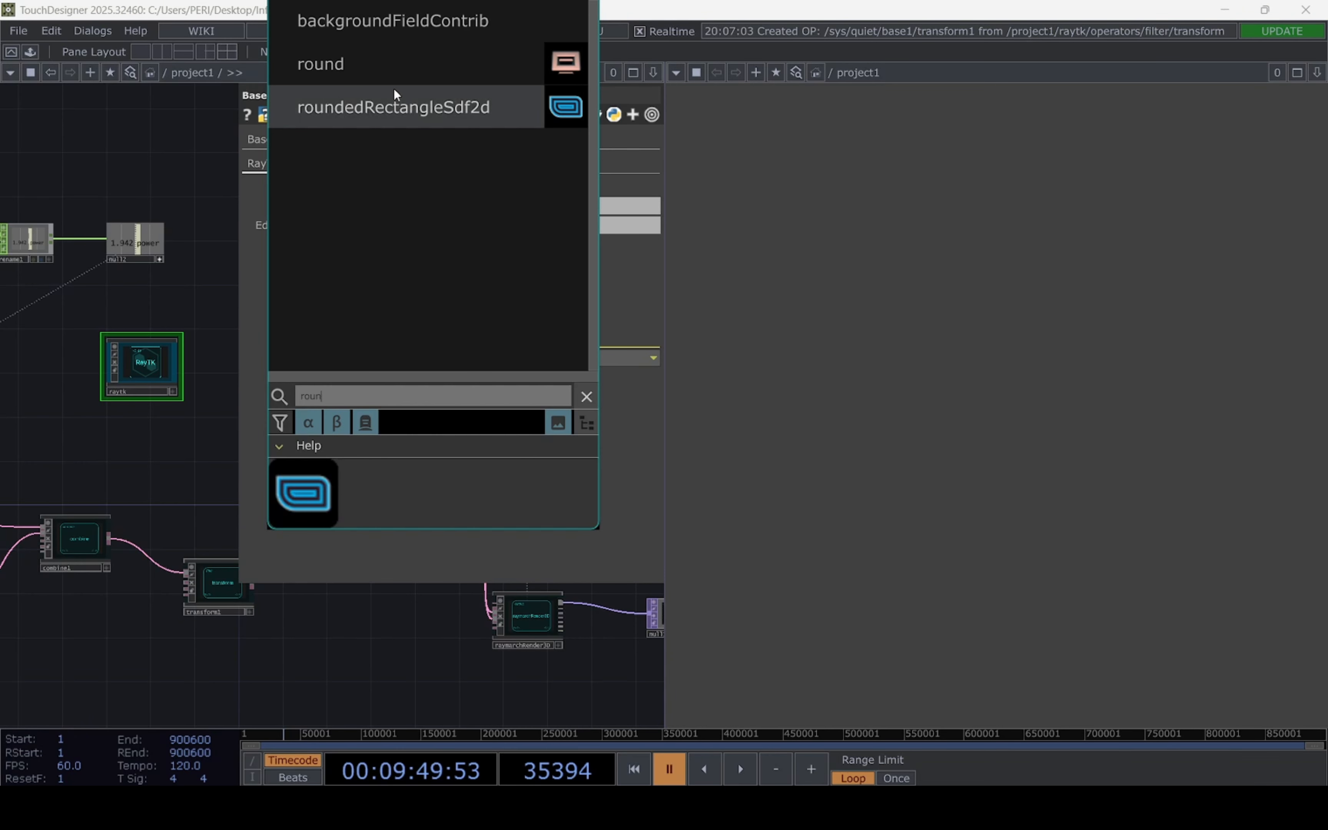
click(393, 77)
click(343, 608)
scroll(344, 619, up, 5)
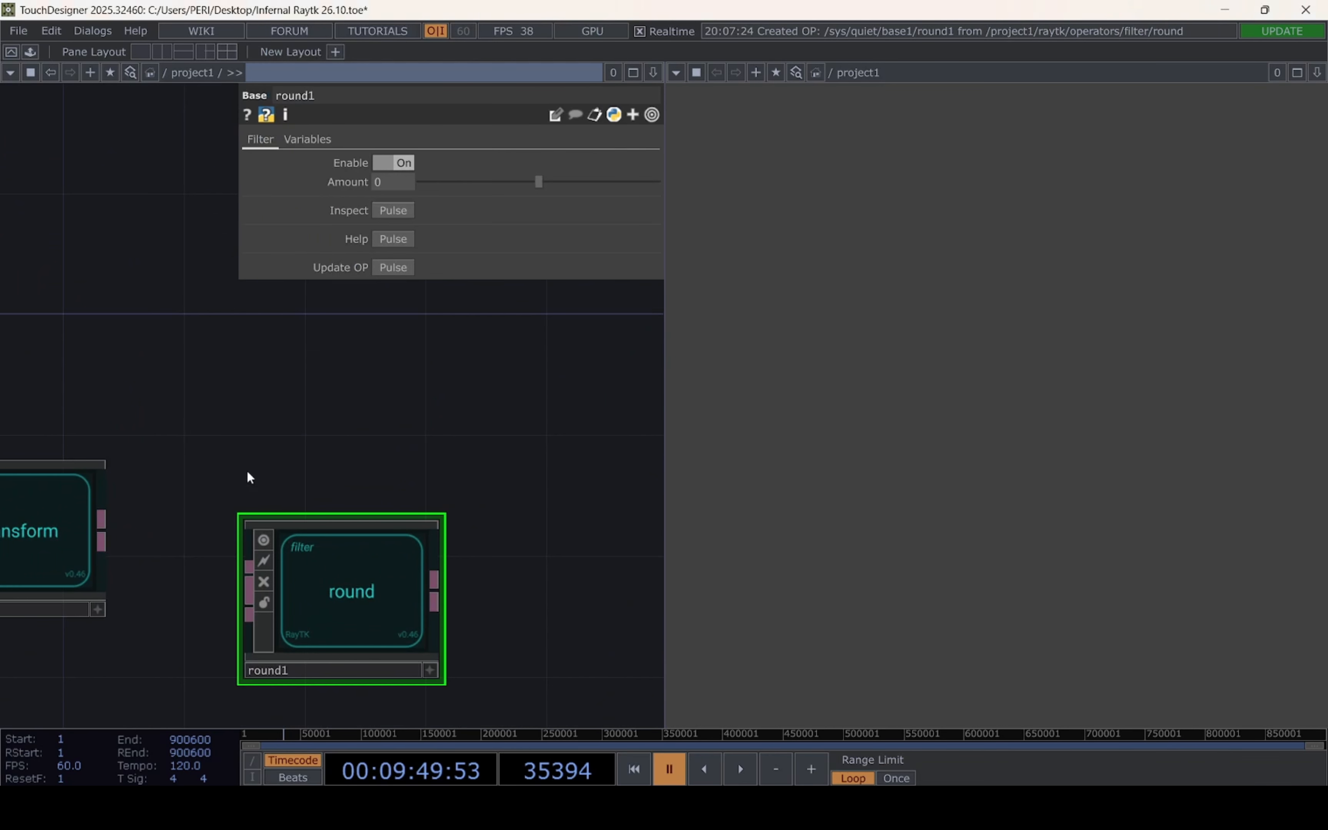
Feed the transform output into the round operator and set its Amount to 0.009
drag(207, 452, 349, 430)
scroll(347, 429, down, 5)
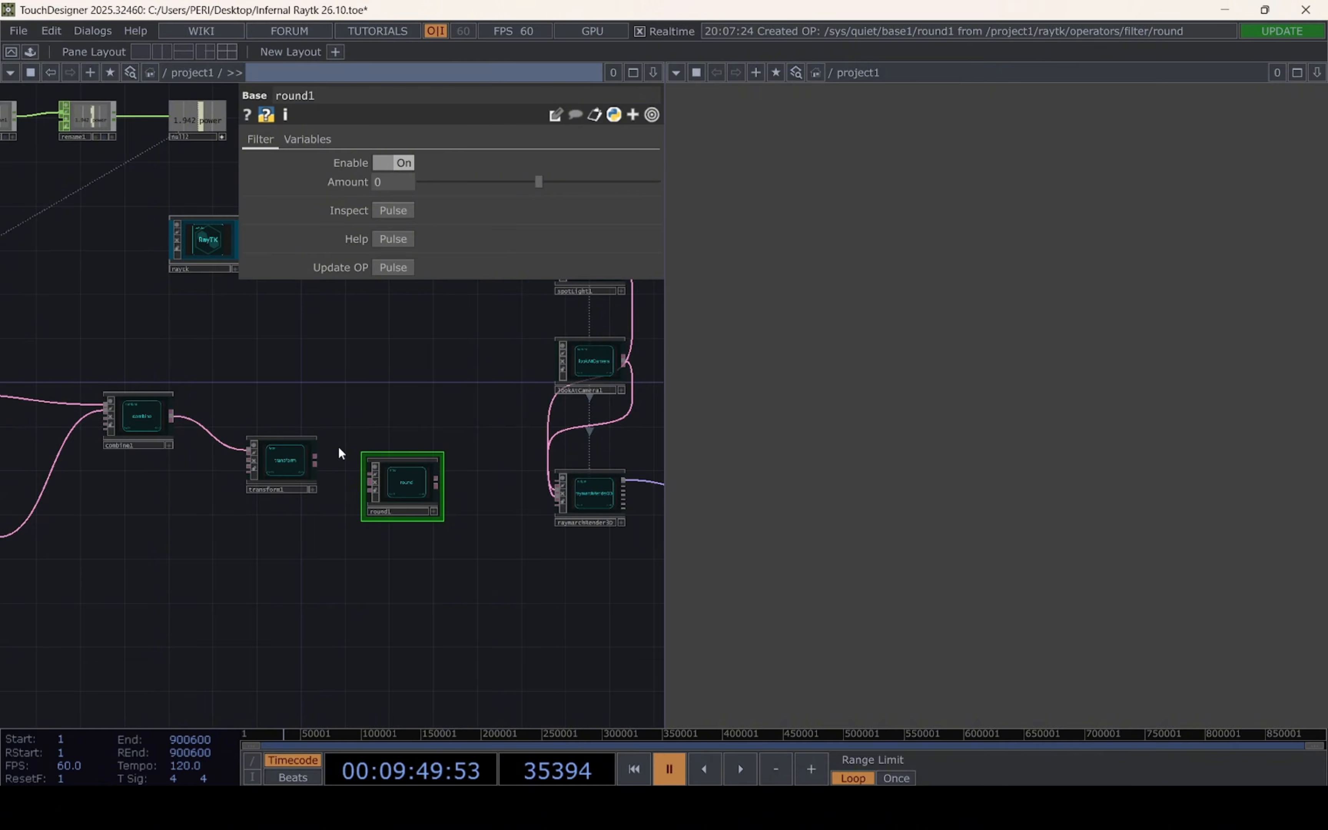
scroll(344, 537, up, 3)
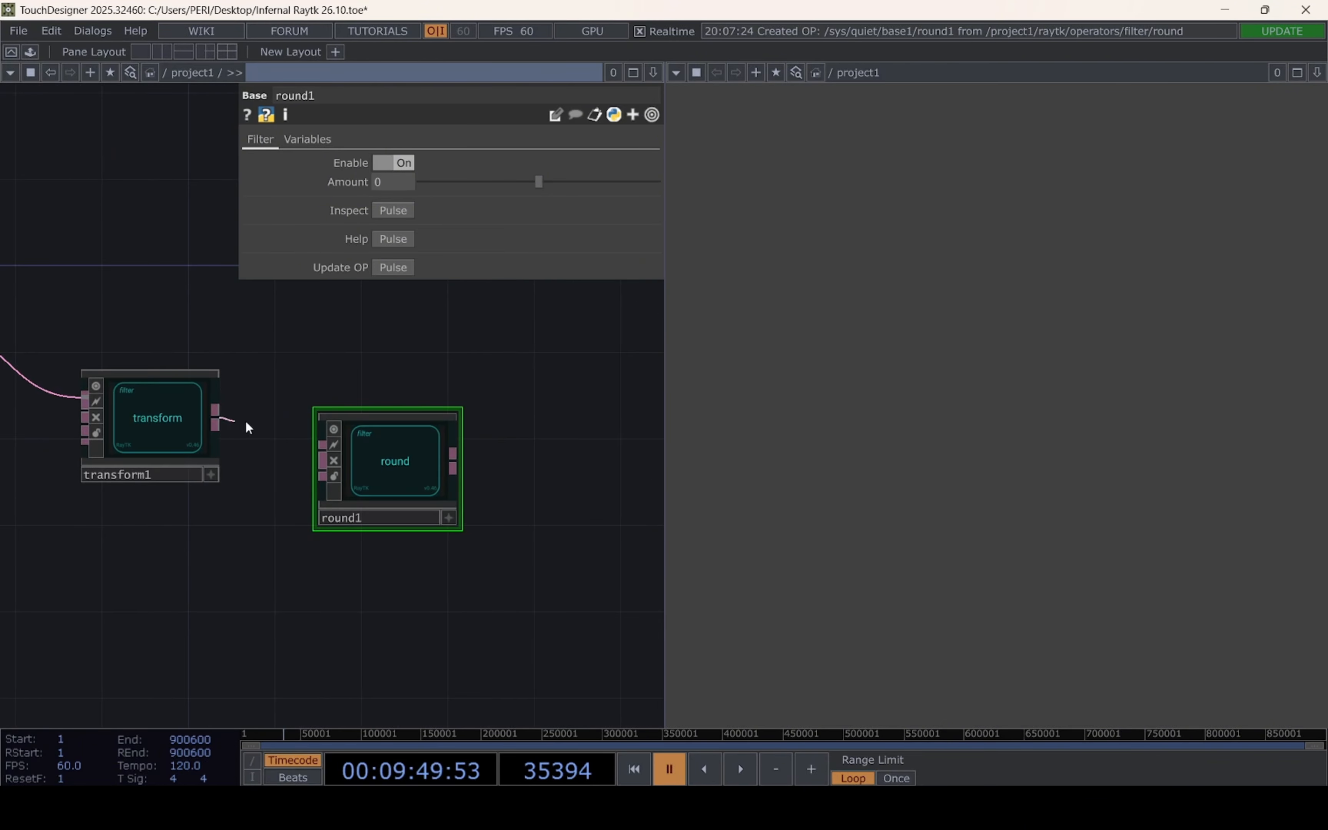
drag(298, 441, 323, 450)
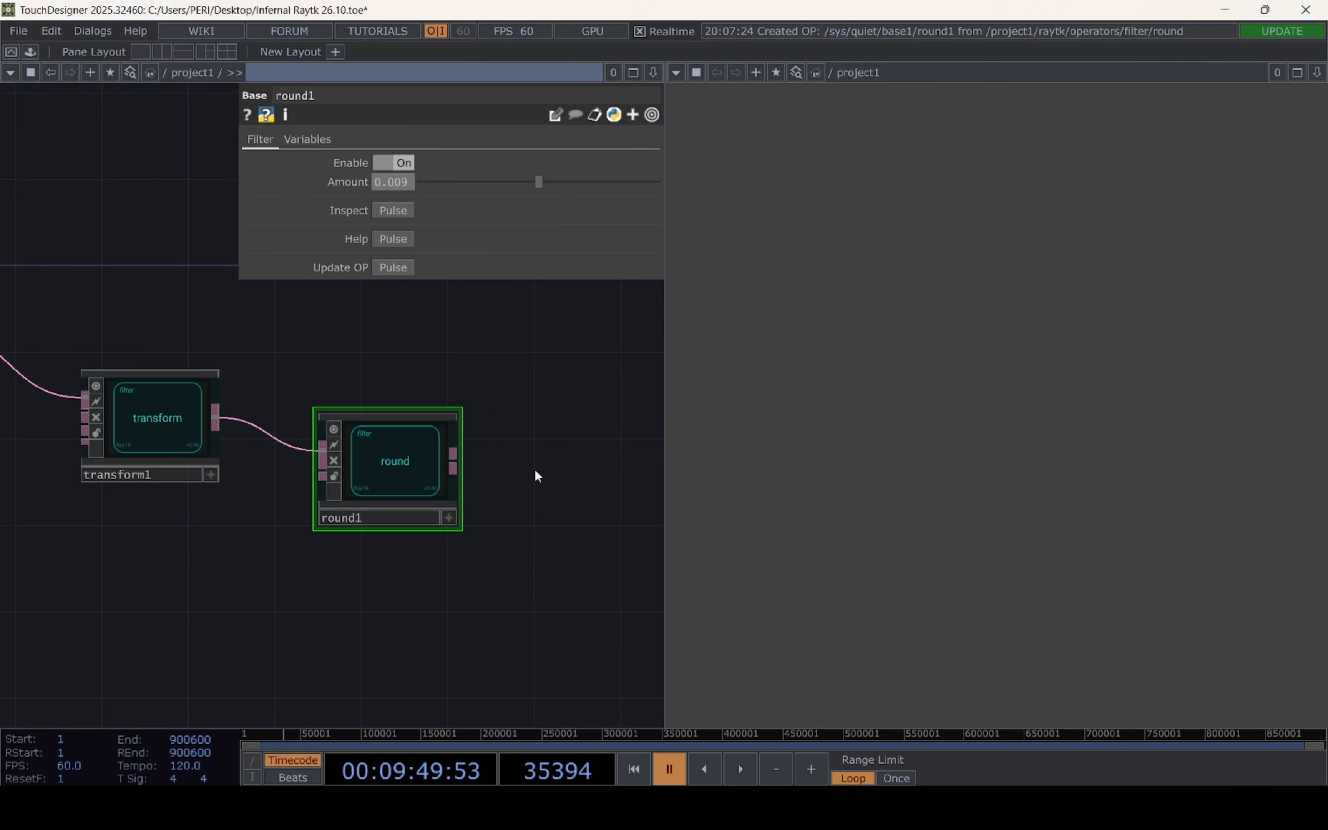
Move the whole shape chain, from the primitives through the round operator, farther away from the render operators
drag(526, 527, 392, 498)
scroll(393, 500, down, 5)
drag(363, 563, 475, 540)
drag(328, 501, 225, 534)
scroll(492, 514, up, 4)
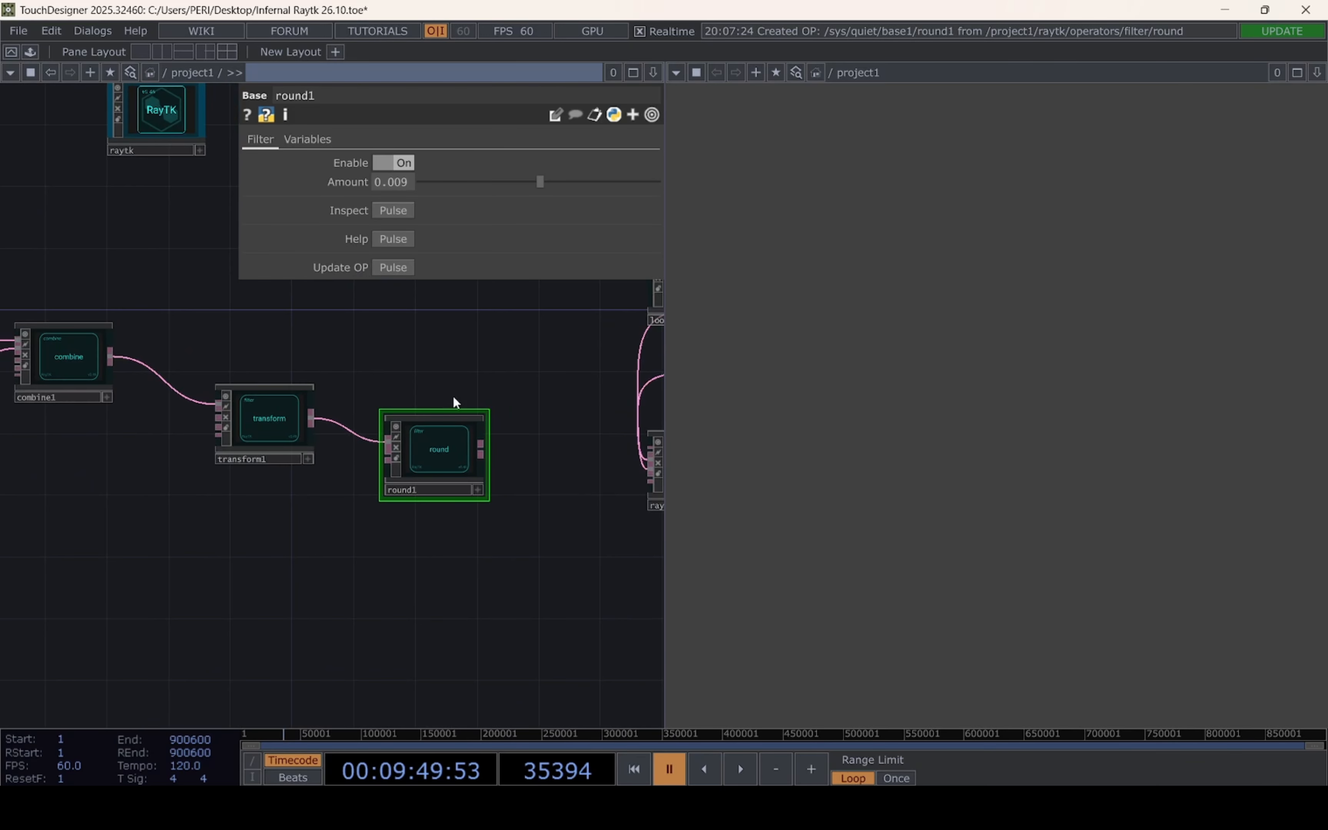
scroll(340, 585, down, 6)
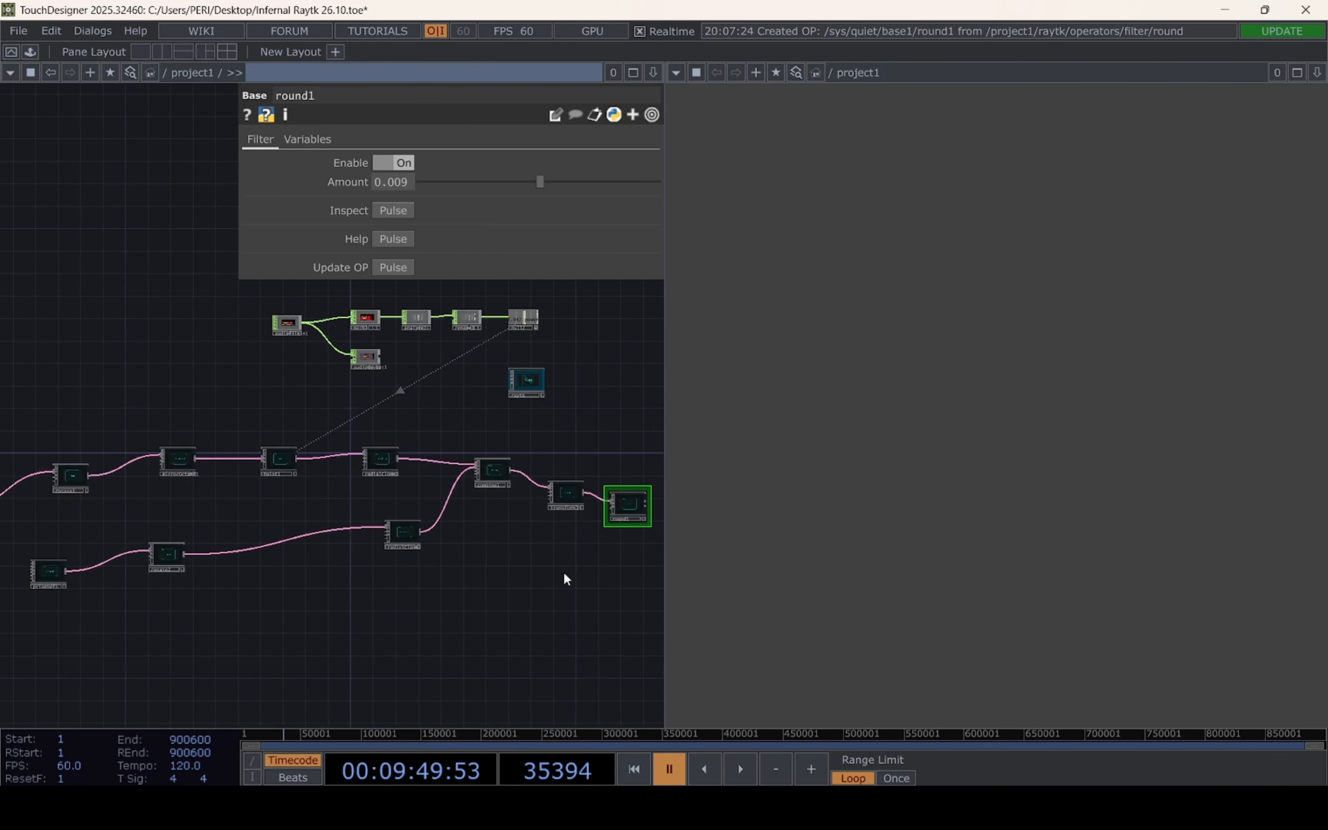
scroll(537, 569, down, 1)
right_drag(214, 490, 604, 607)
drag(599, 526, 496, 506)
click(554, 510)
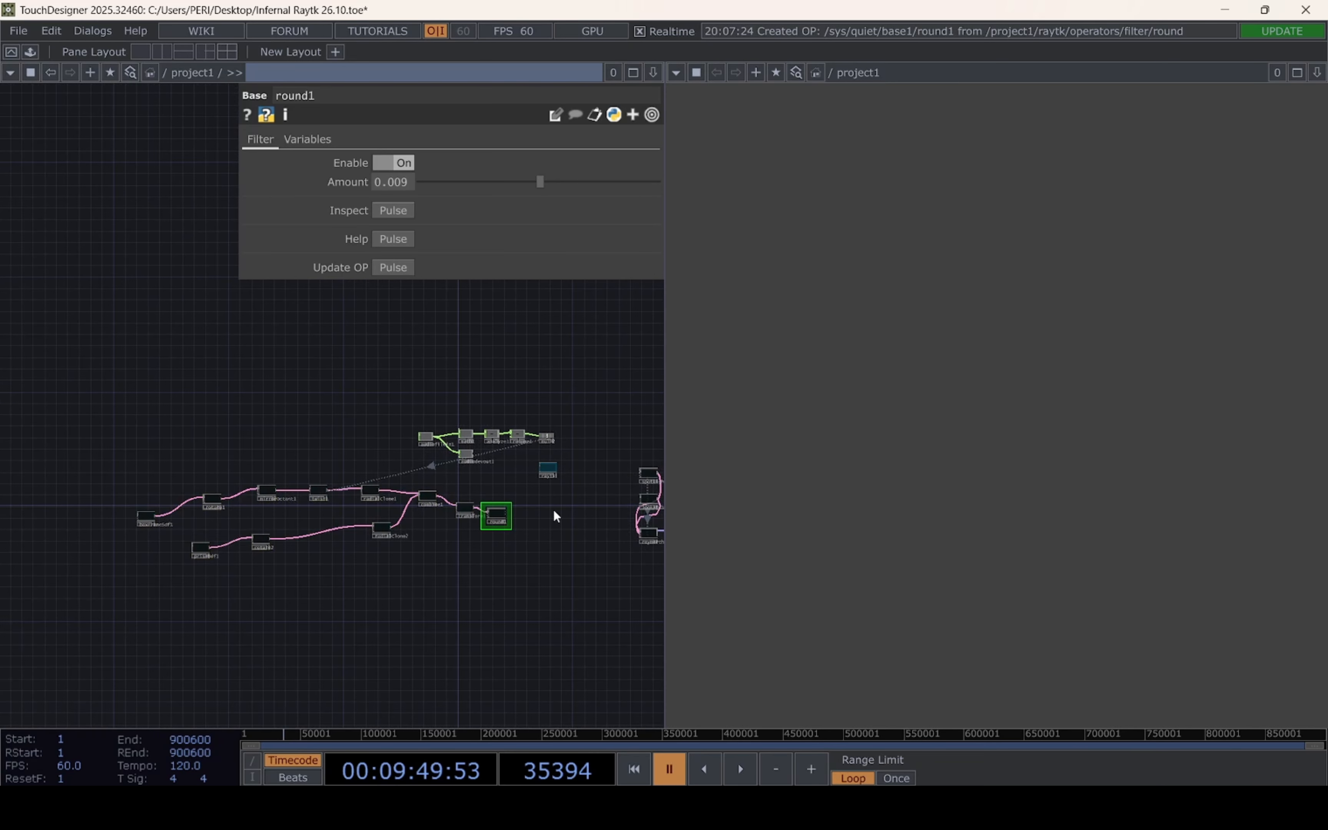
Add a modularMat material operator from the RayTK palette and place it beyond the round operator
scroll(554, 509, up, 5)
drag(396, 519, 420, 512)
scroll(528, 517, up, 3)
drag(529, 517, 356, 547)
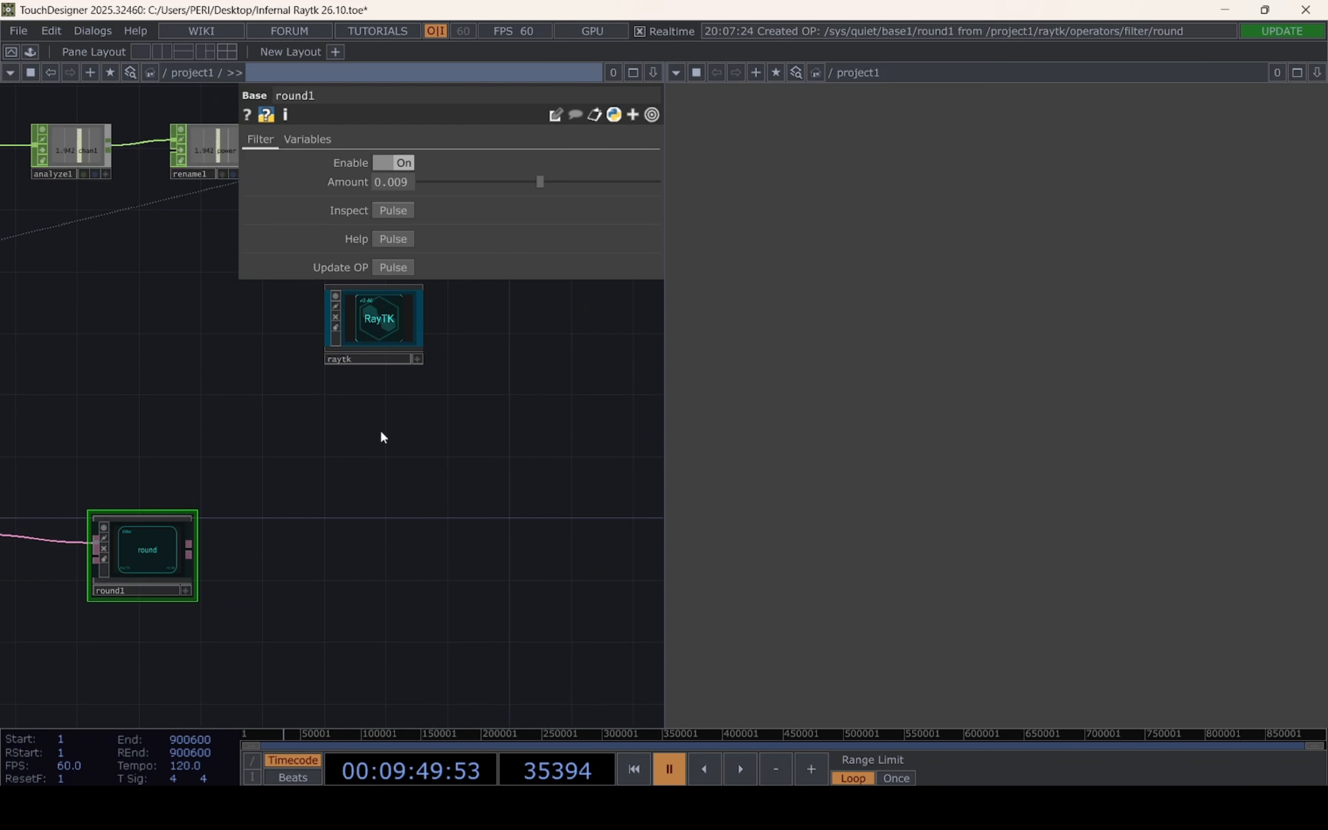
click(400, 320)
click(443, 244)
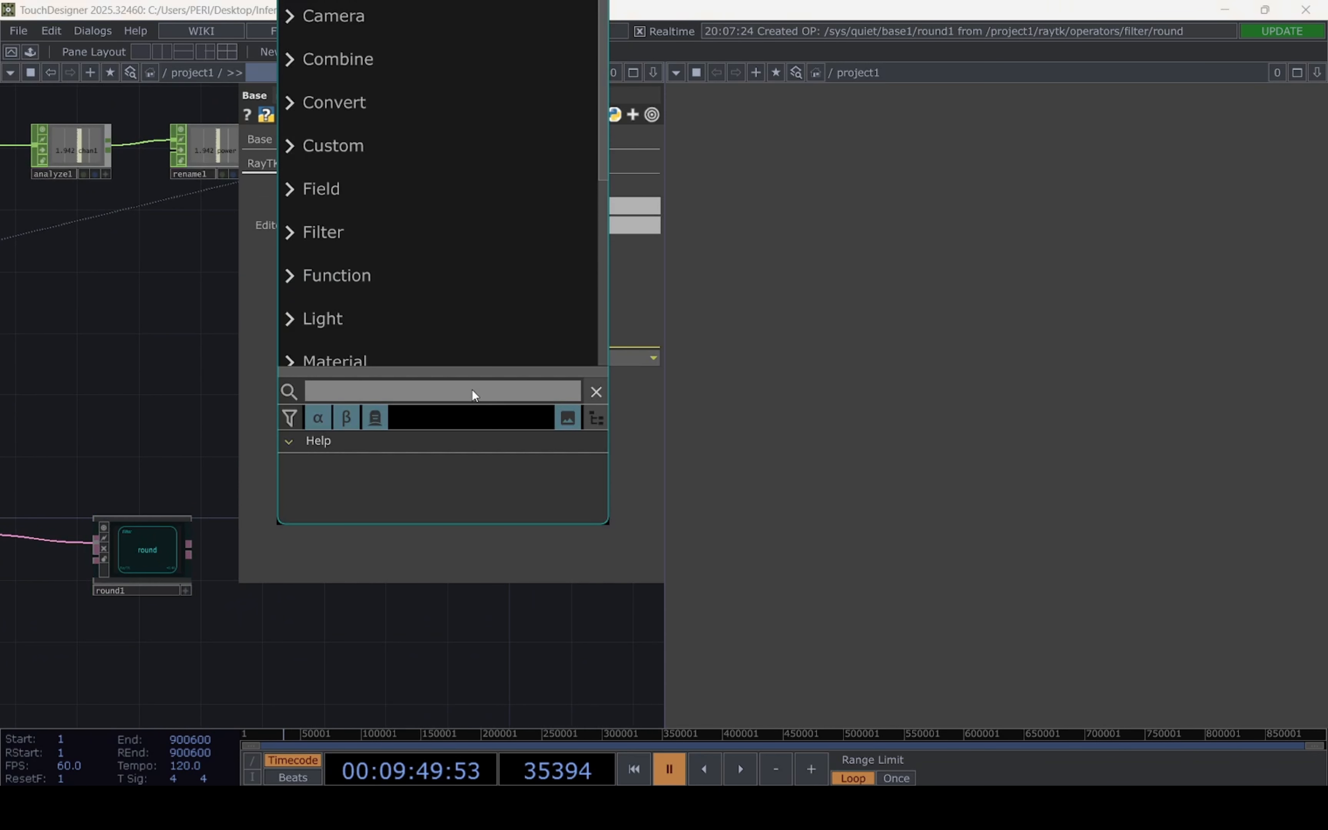
text(modukl)
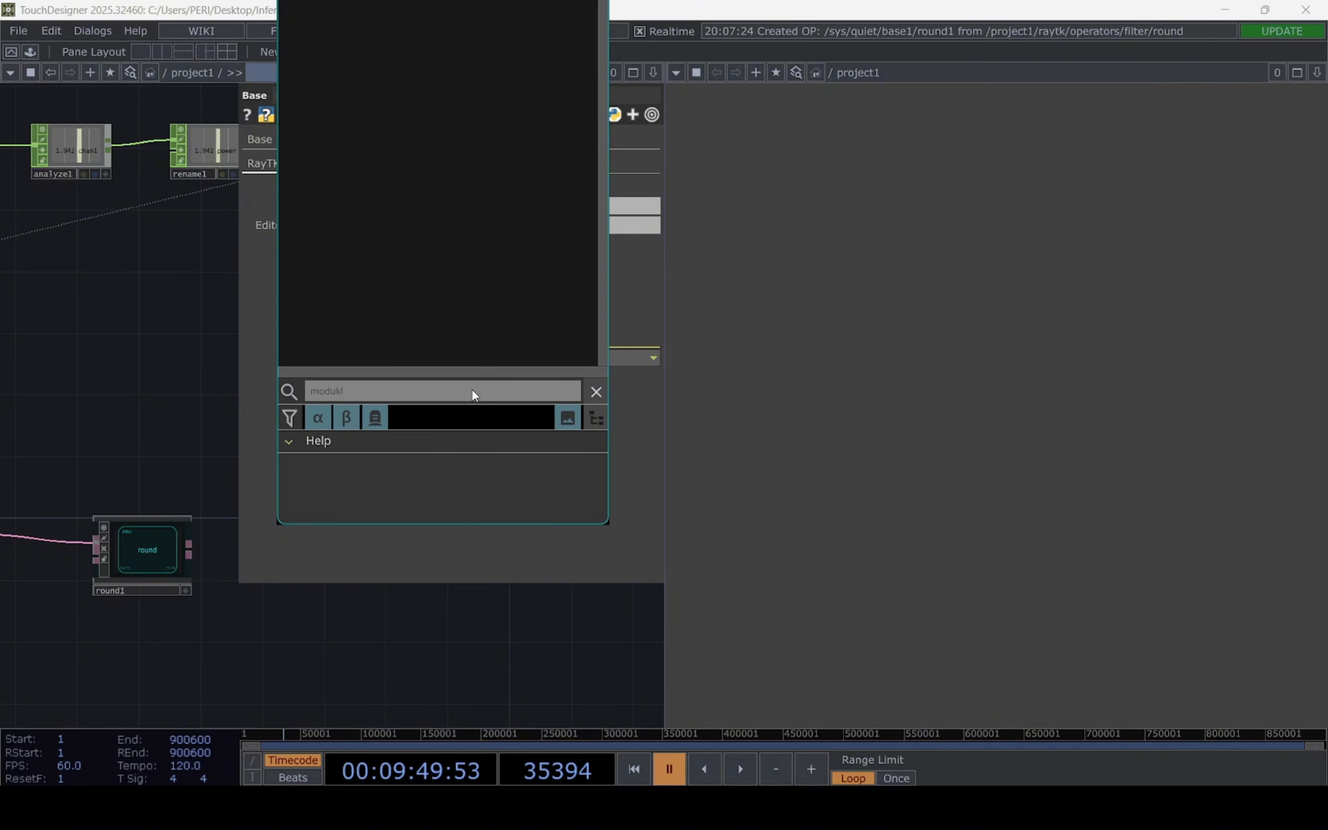
key(BackSpace)
key(BackSpace)
text(lar)
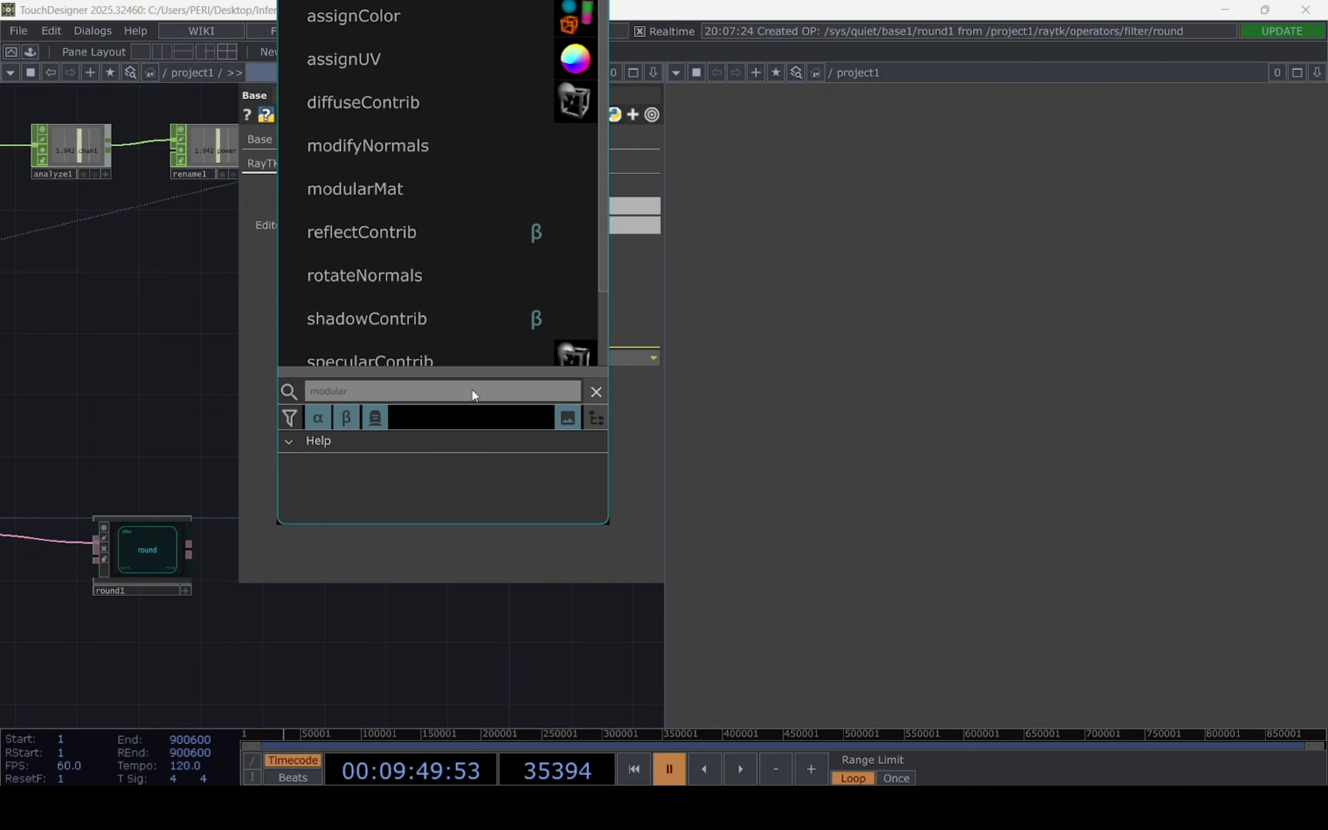
click(392, 188)
click(416, 638)
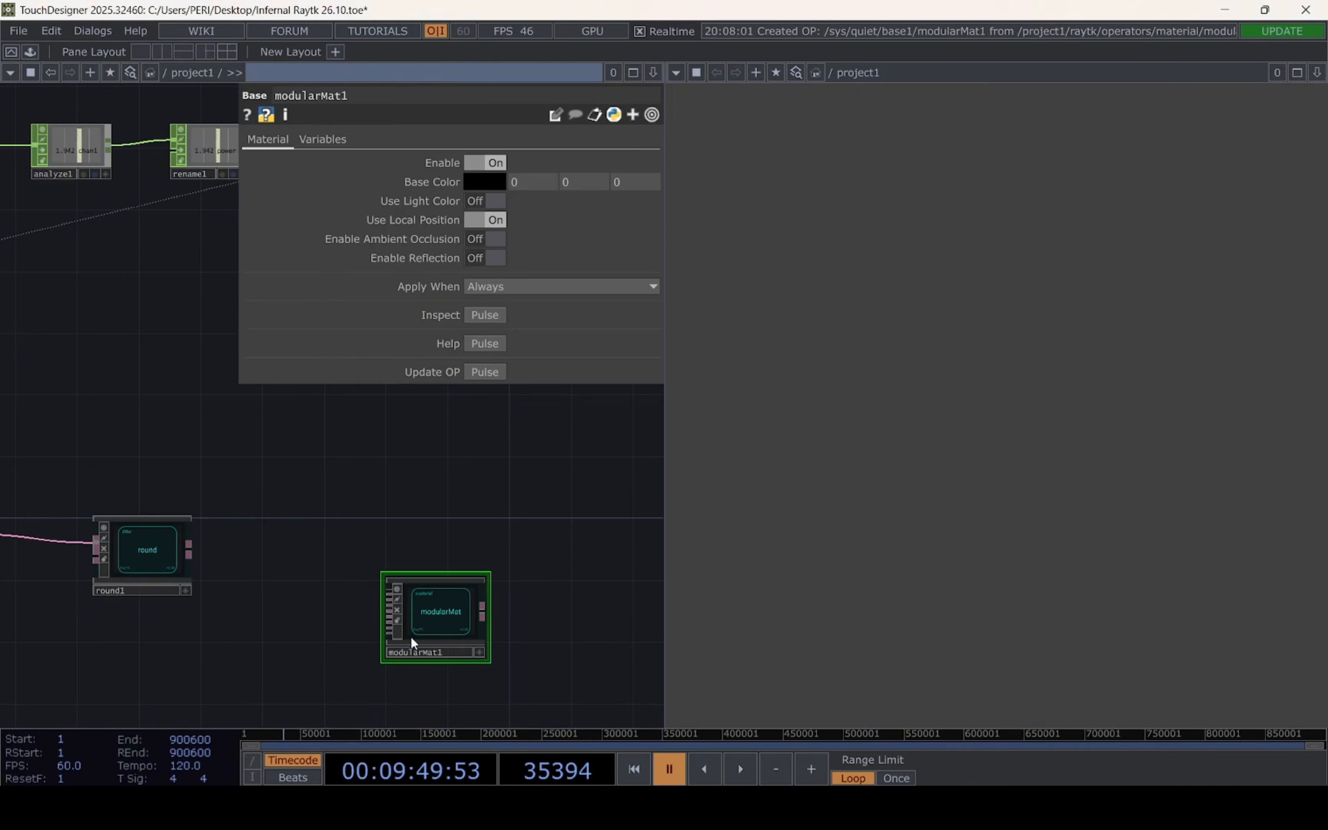
Adjust the position of modularMat in line with the shape chain and feed the round output into its first input
scroll(412, 497, down, 3)
mouse_move(431, 611)
mouse_down()
mouse_move(450, 608)
mouse_move(421, 618)
mouse_up()
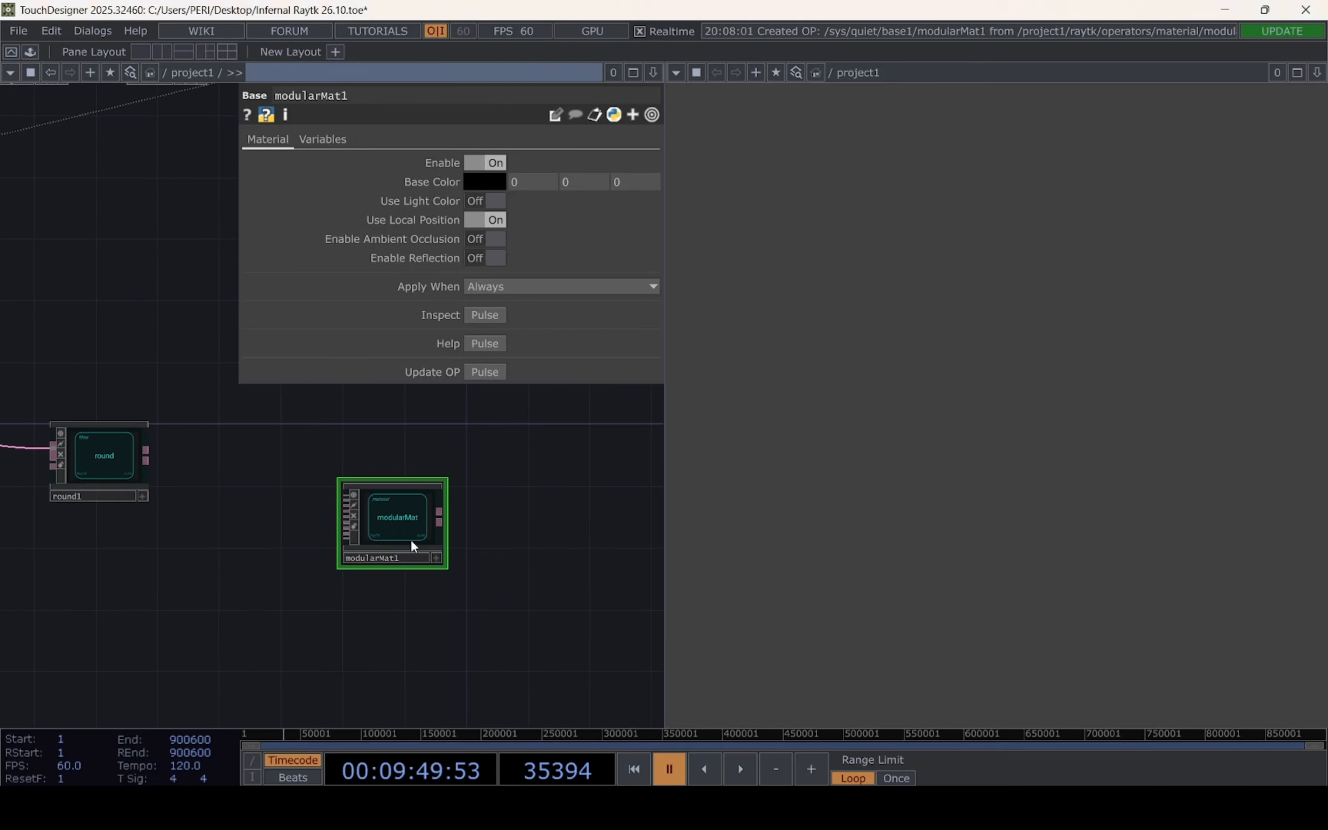
drag(408, 533, 451, 513)
drag(295, 549, 362, 562)
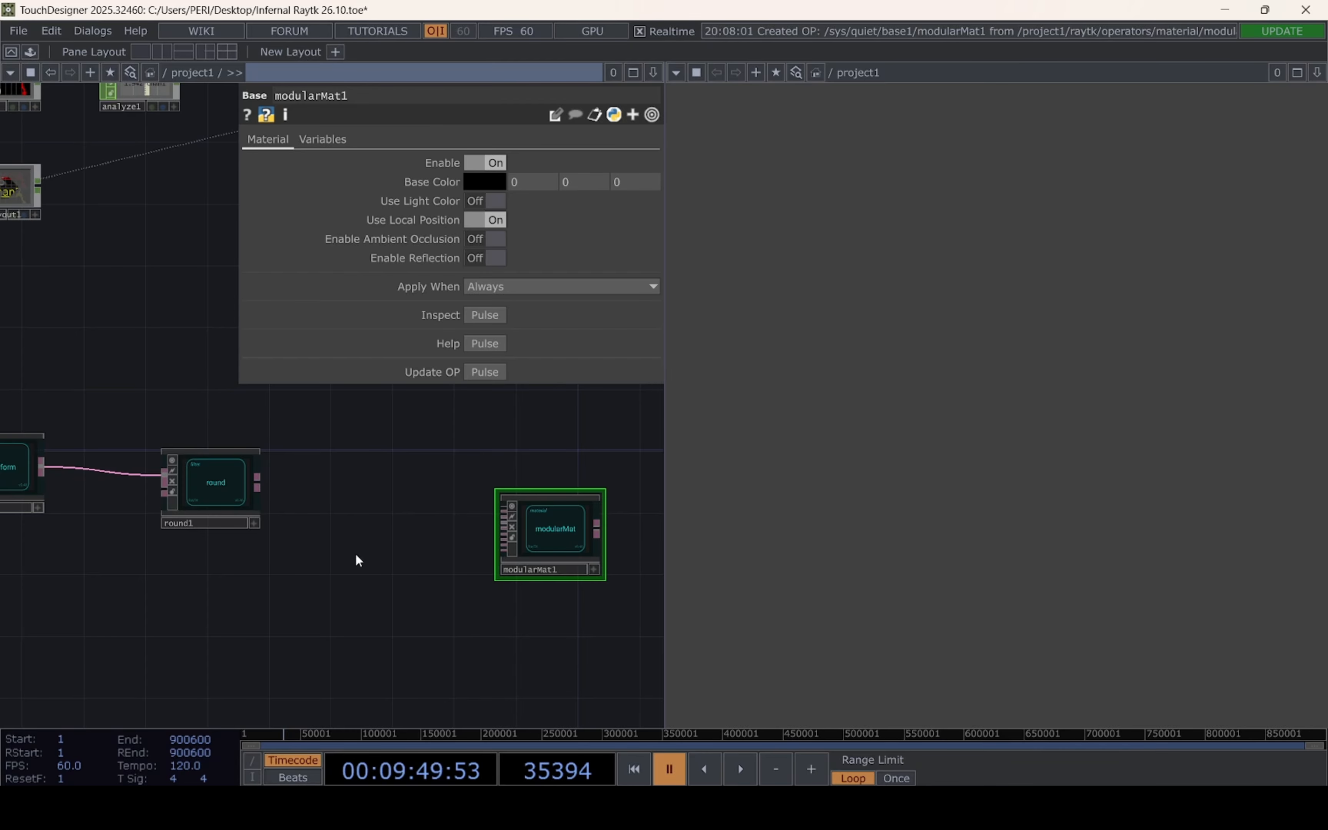
mouse_move(355, 557)
mouse_down()
mouse_move(146, 533)
mouse_move(342, 546)
mouse_up()
drag(381, 464, 653, 465)
drag(585, 497, 597, 513)
drag(300, 407, 634, 392)
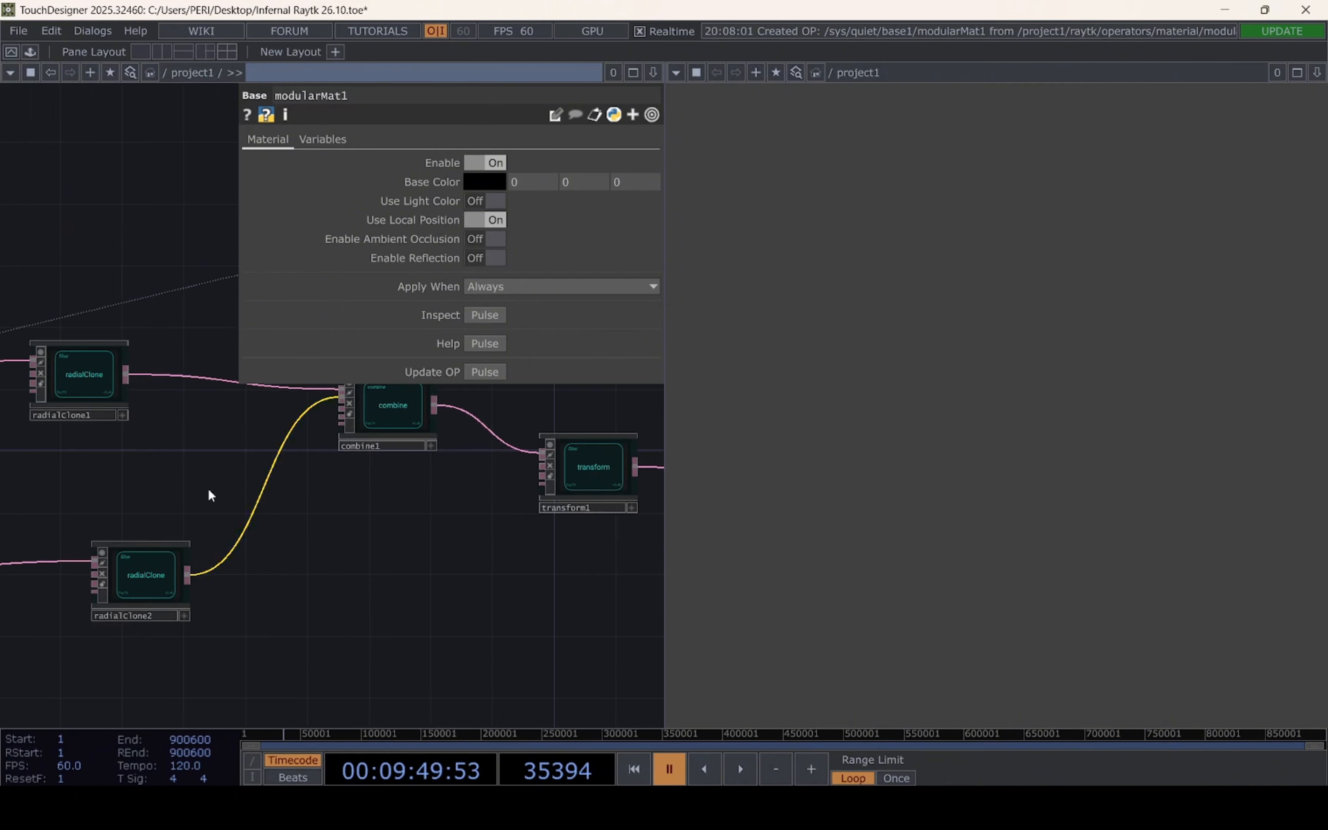
drag(497, 572, 114, 533)
drag(625, 525, 402, 588)
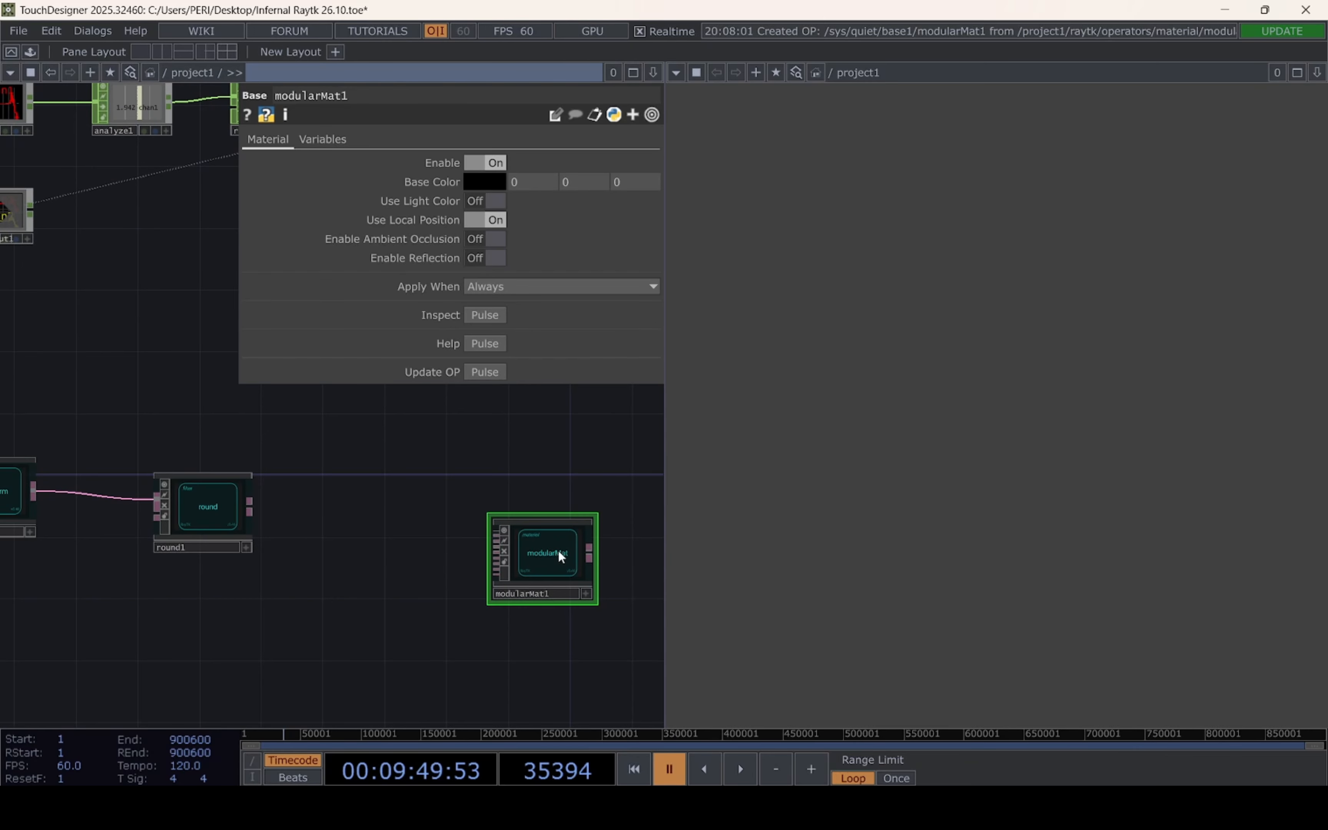
drag(558, 550, 558, 534)
drag(255, 524, 482, 518)
scroll(152, 522, up, 3)
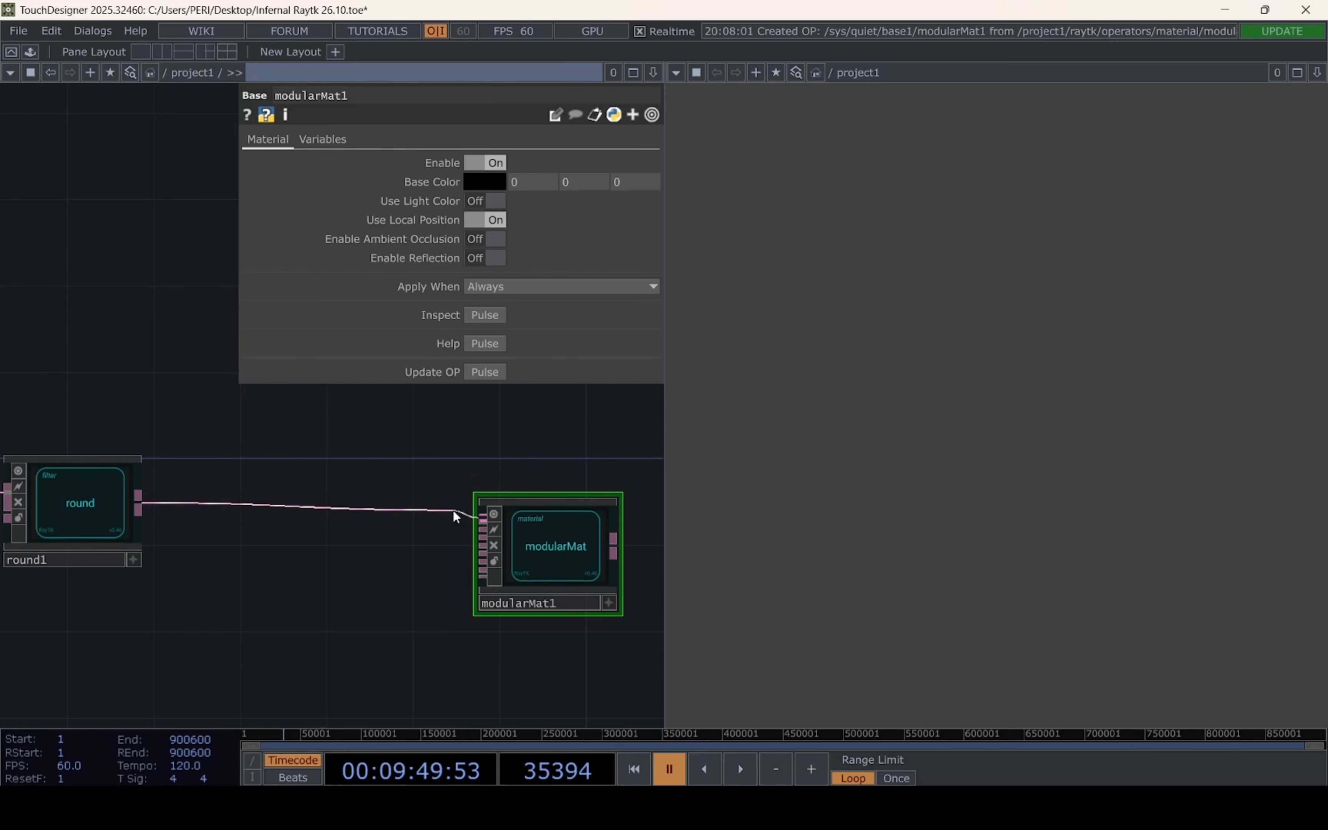
Enable reflection on the modularMat material
drag(390, 453, 192, 456)
drag(172, 345, 311, 456)
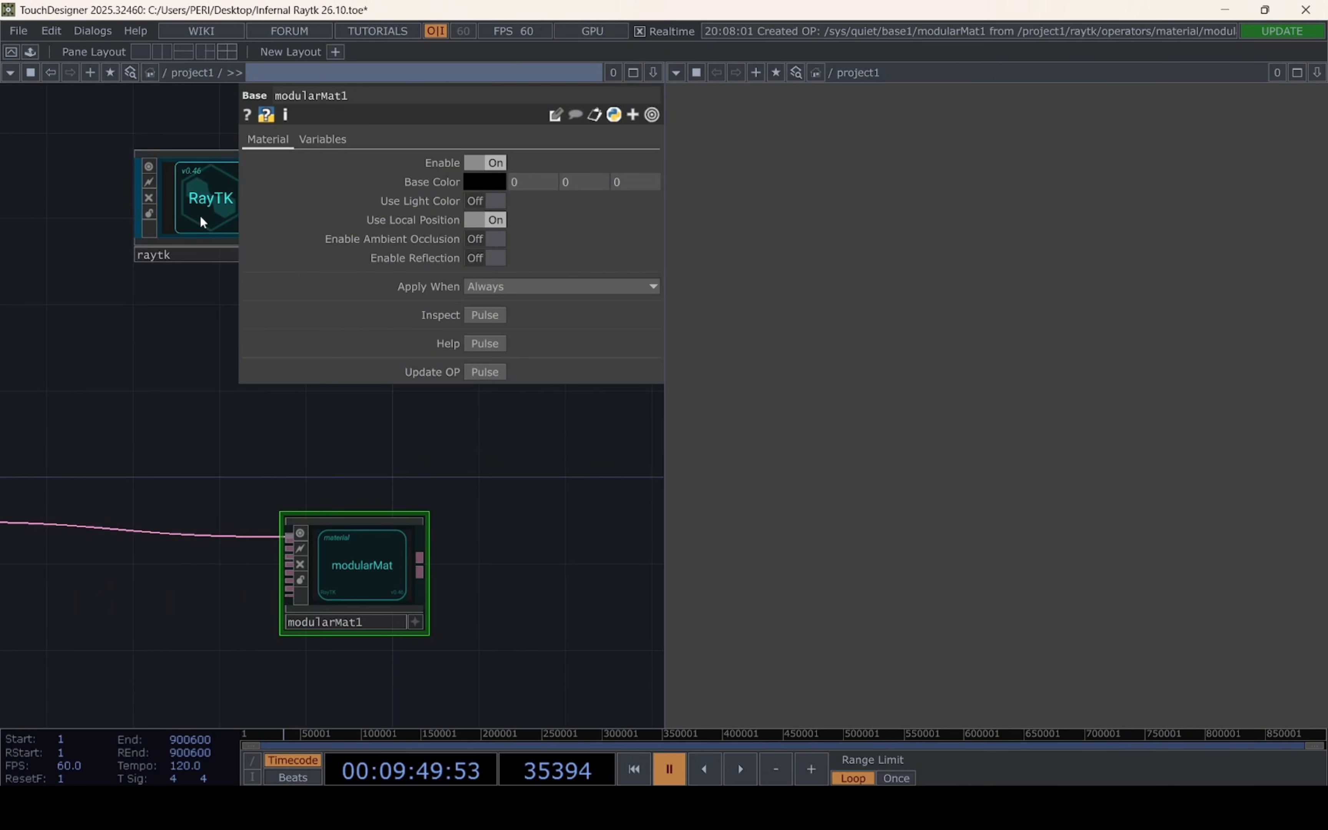
click(497, 261)
drag(383, 462, 354, 456)
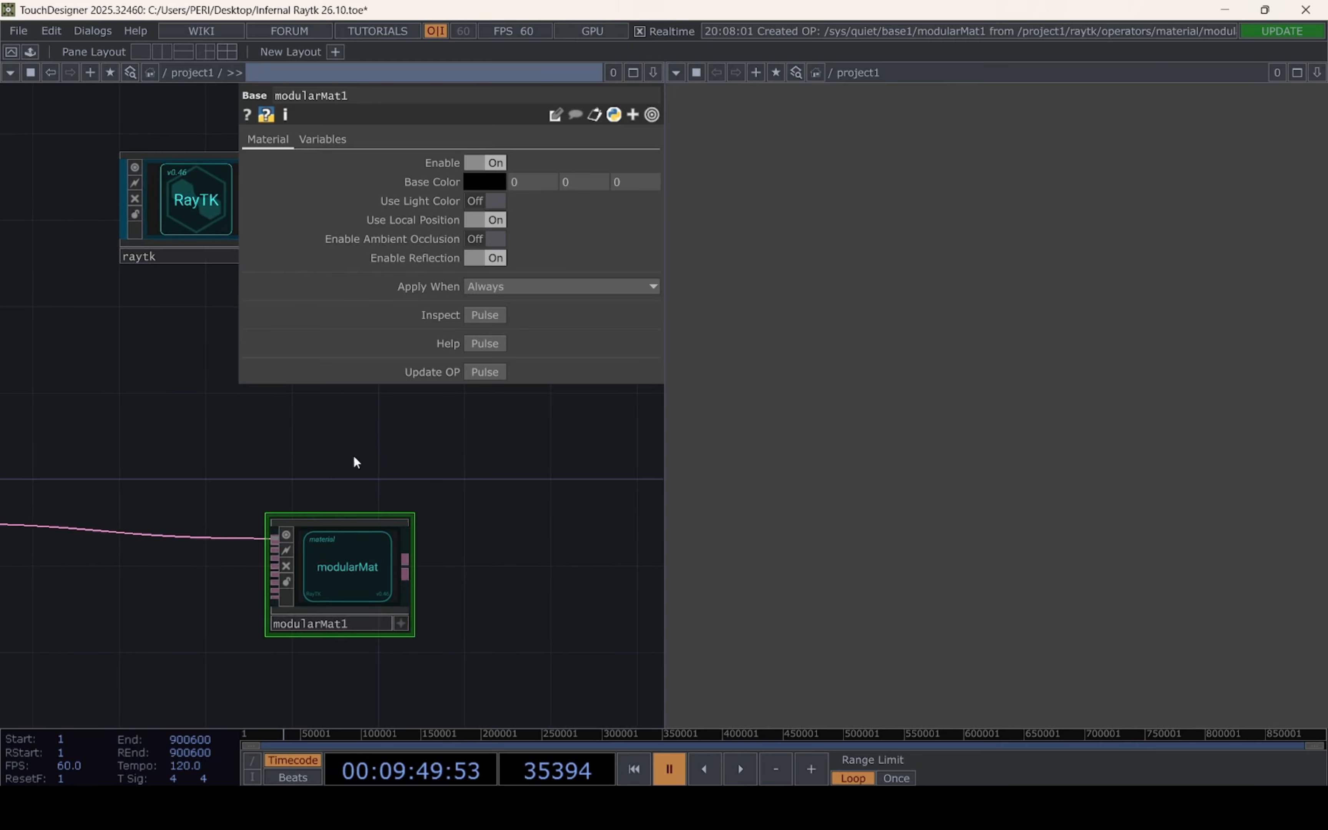
Add a reflectContrib material operator from the RayTK palette before modularMat, below the shape chain, and connect it to modularMat's second input
click(195, 173)
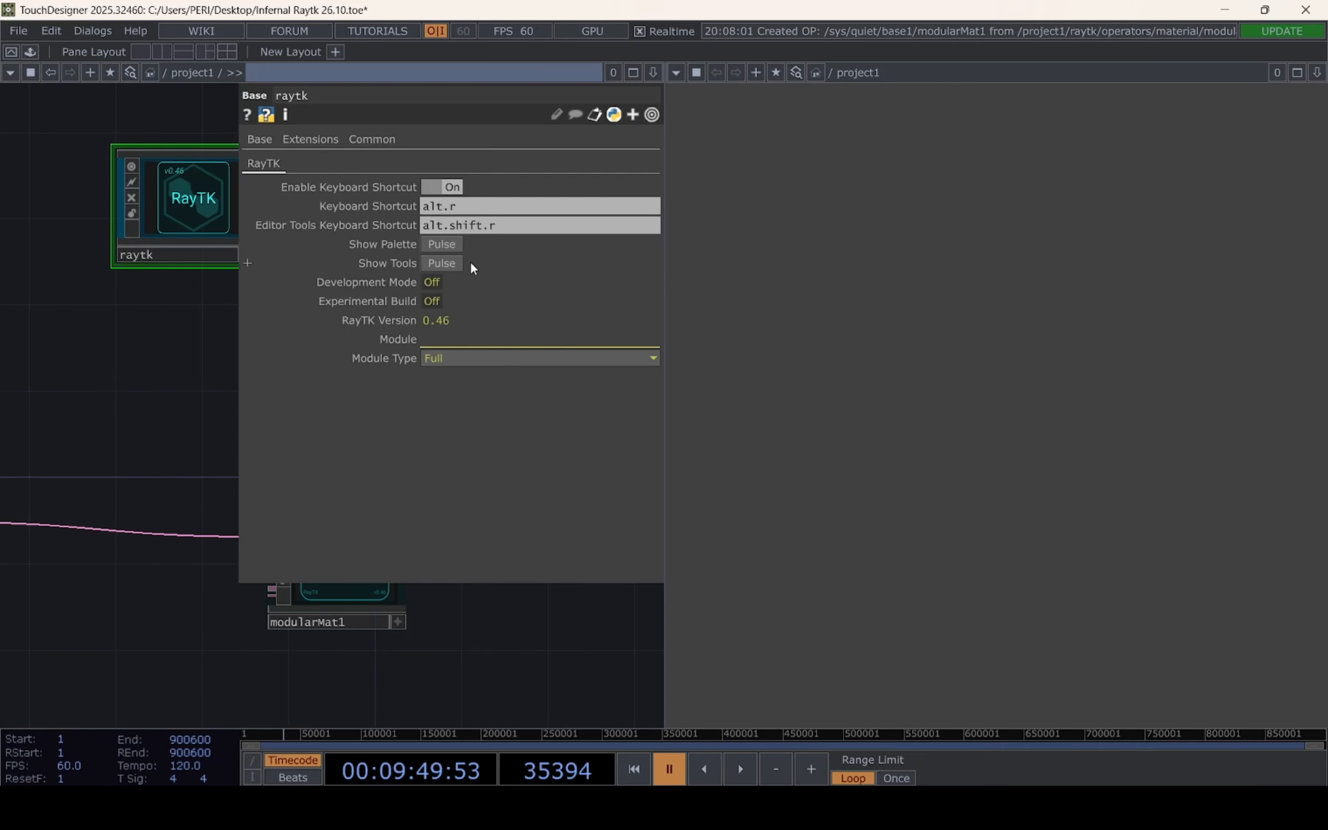
click(441, 245)
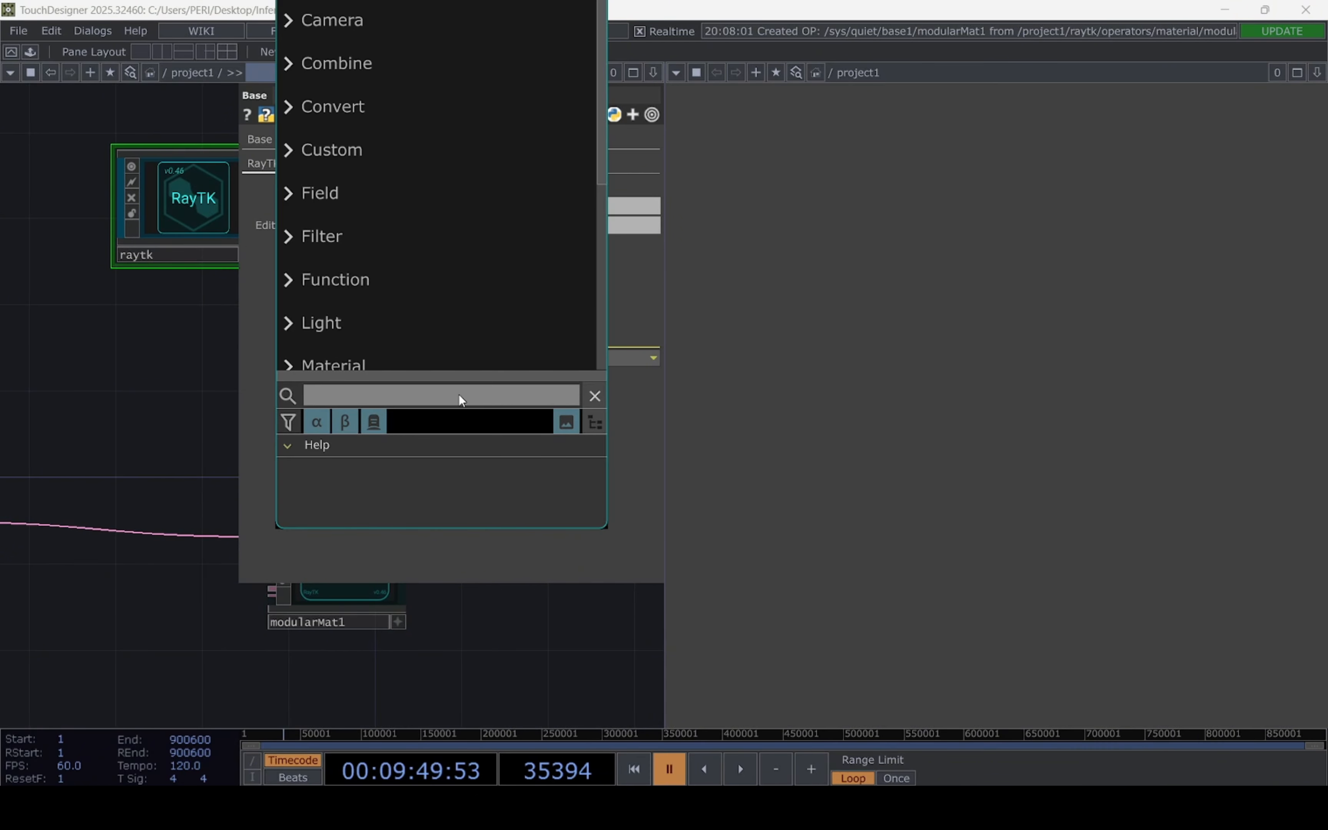
text(refle)
click(394, 66)
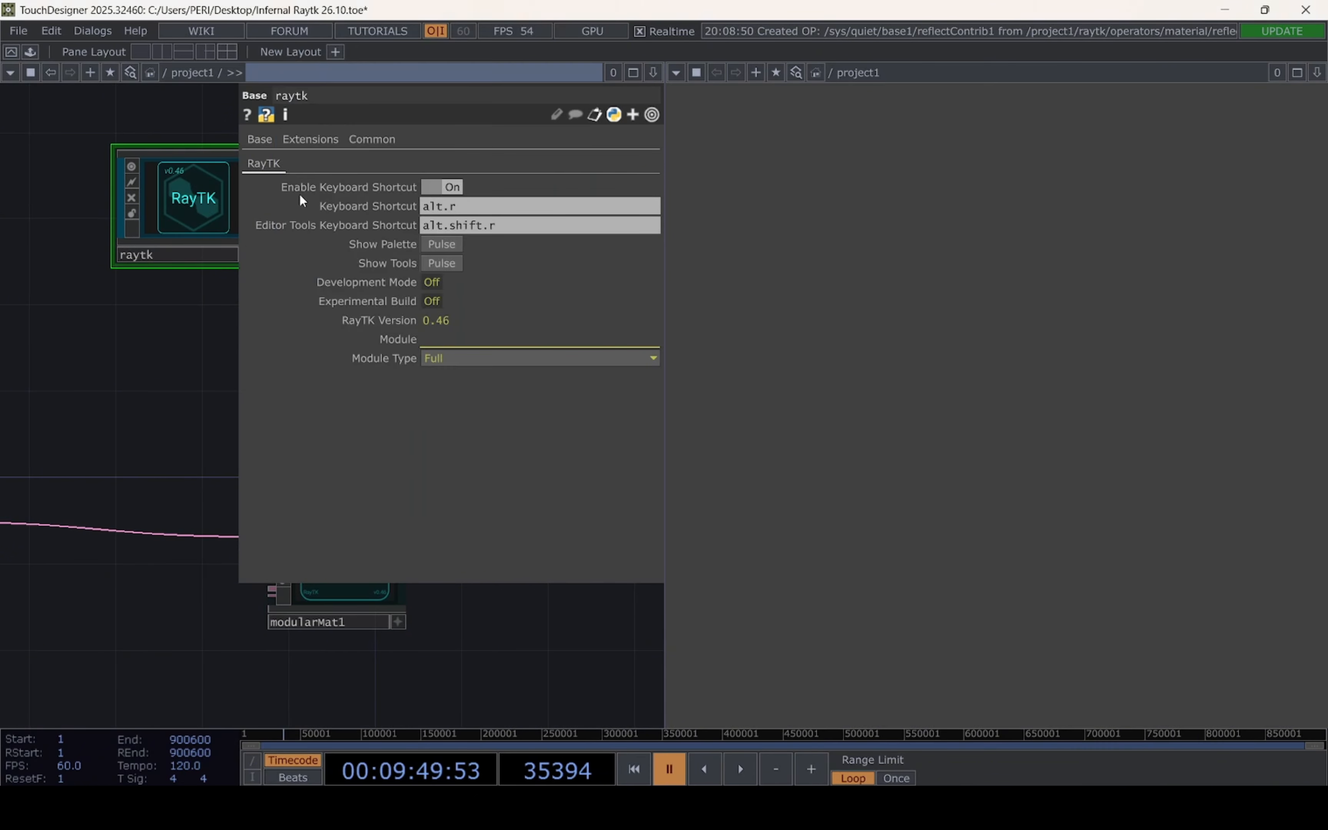
click(124, 629)
drag(458, 668, 567, 585)
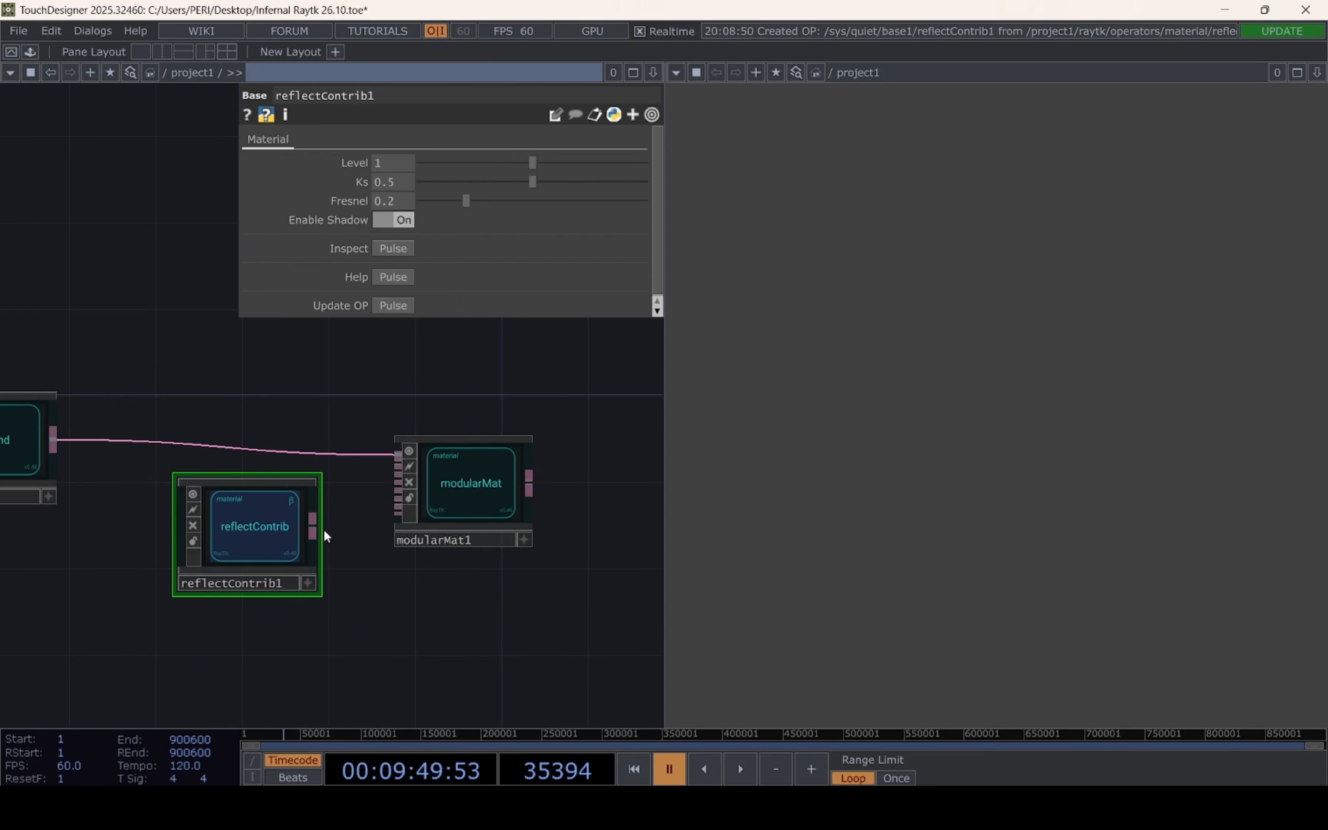
drag(309, 495, 396, 464)
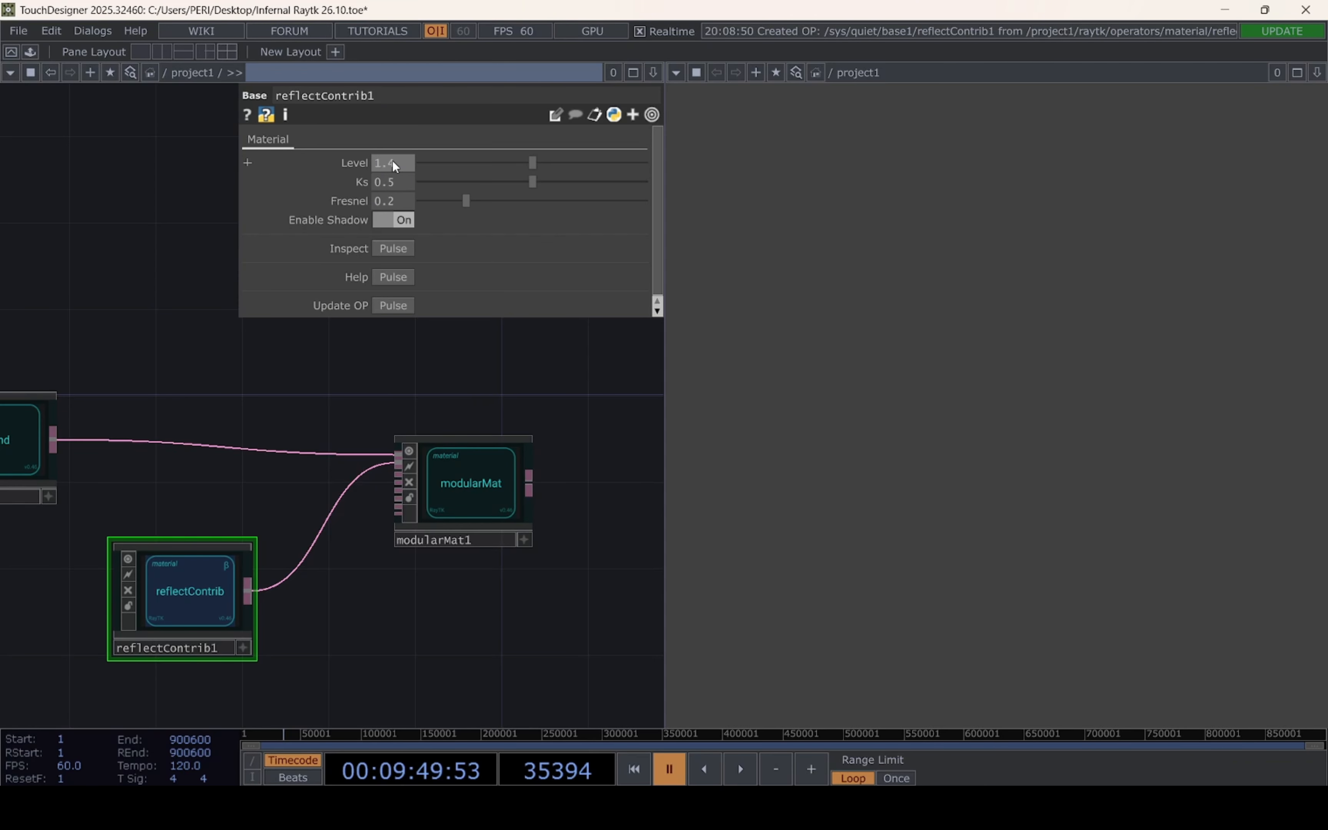
Set the reflectContrib Level to 1.438 and its Fresnel to 0.019
text(38)
click(386, 202)
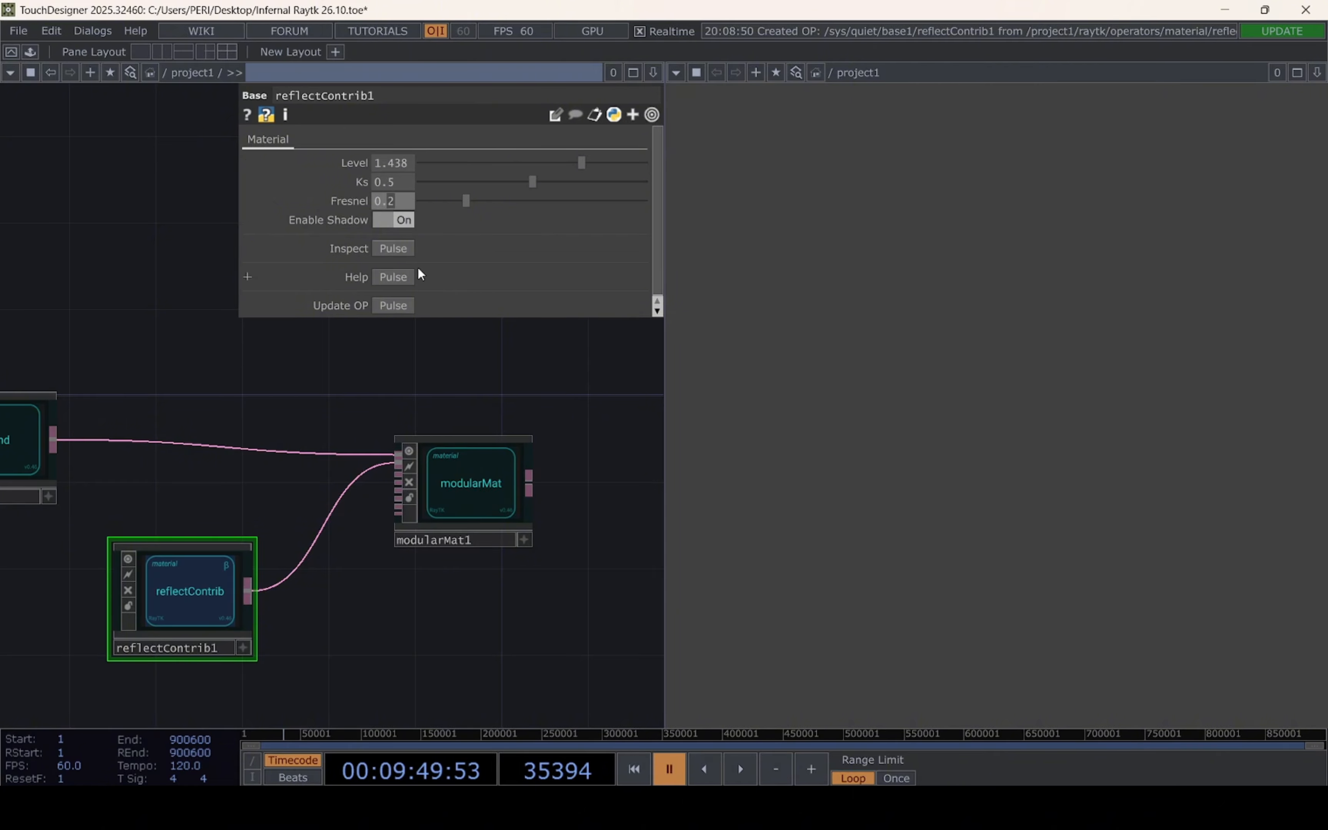
text(019)
key(Return)
Connect the modularMat output to the first input of raymarchRender3D
drag(439, 616, 171, 590)
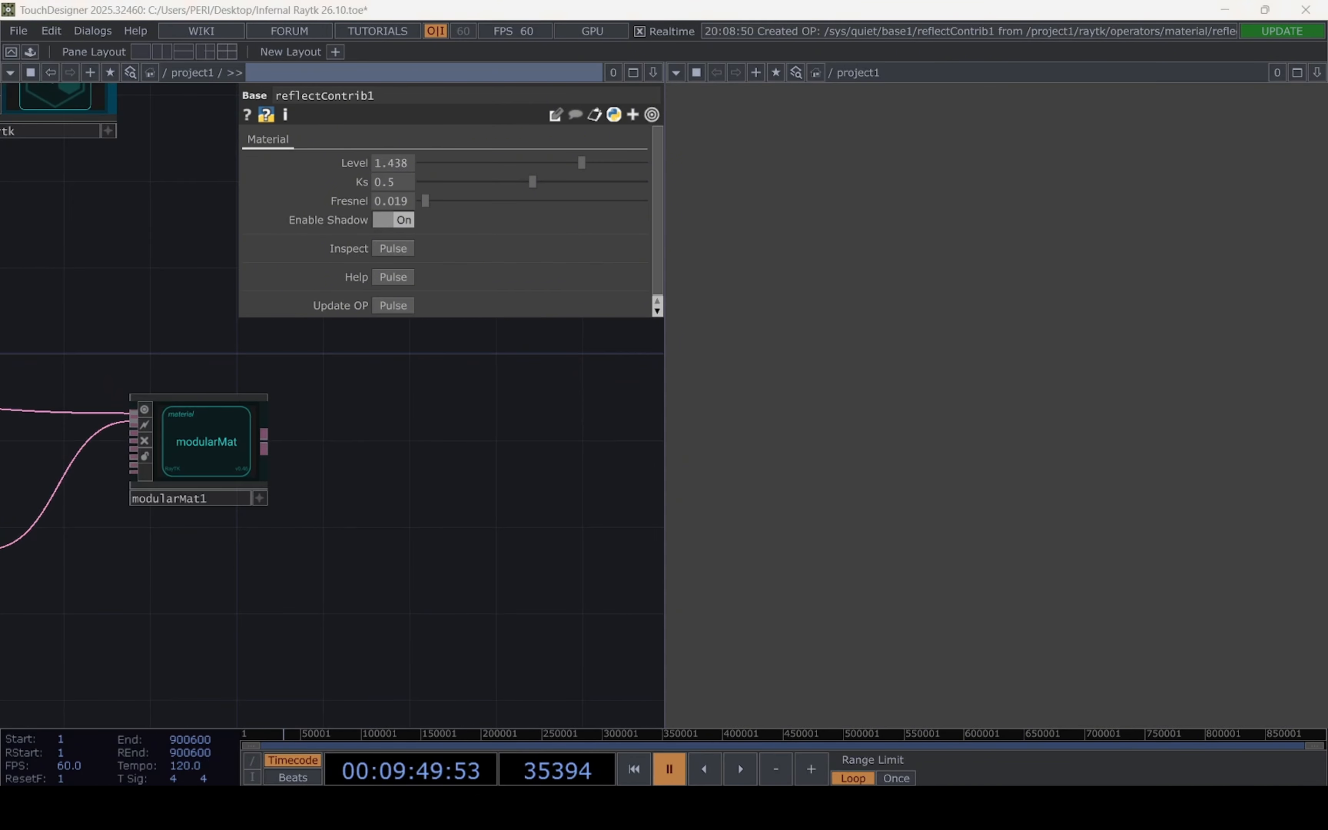
drag(595, 480, 302, 488)
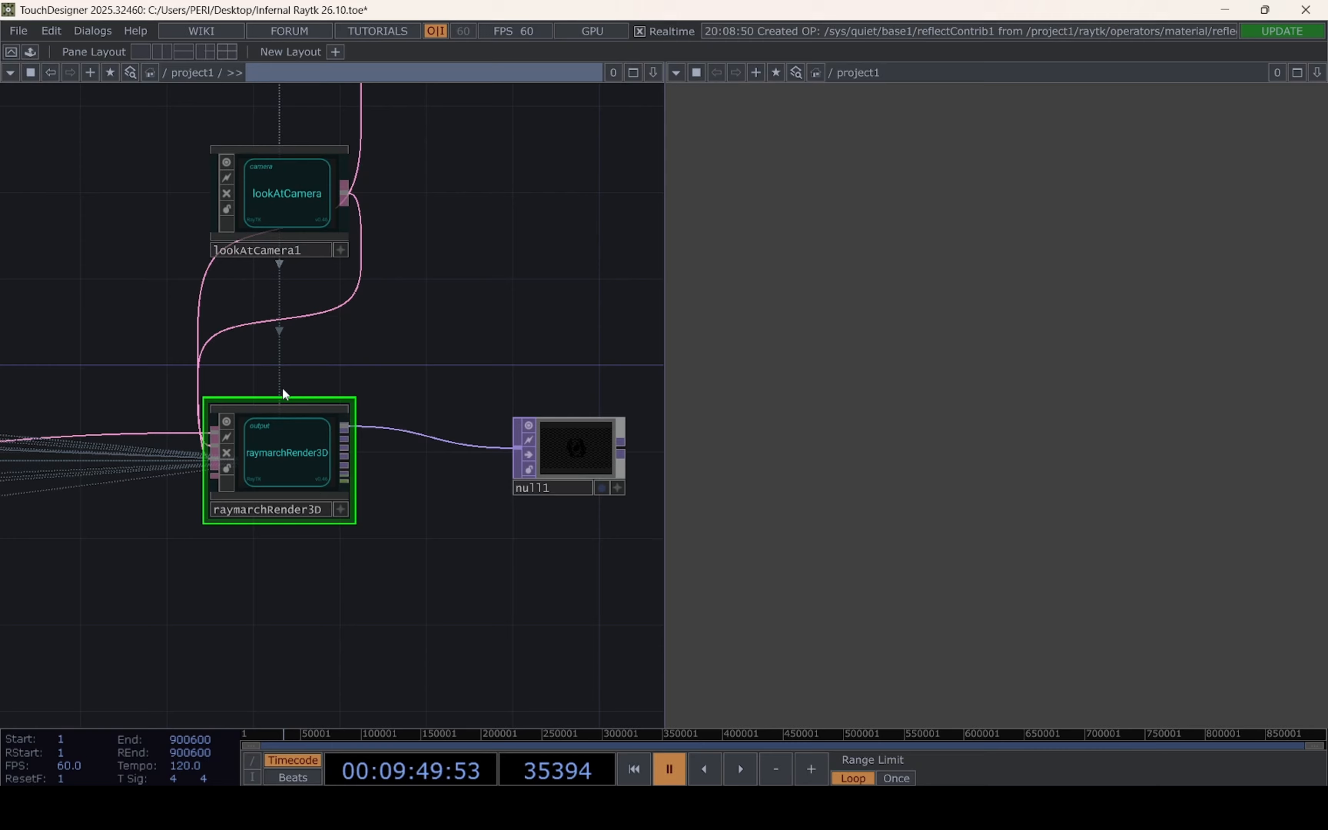
drag(155, 594, 632, 574)
scroll(486, 569, down, 5)
drag(436, 579, 328, 580)
scroll(562, 487, up, 1)
scroll(562, 487, up, 2)
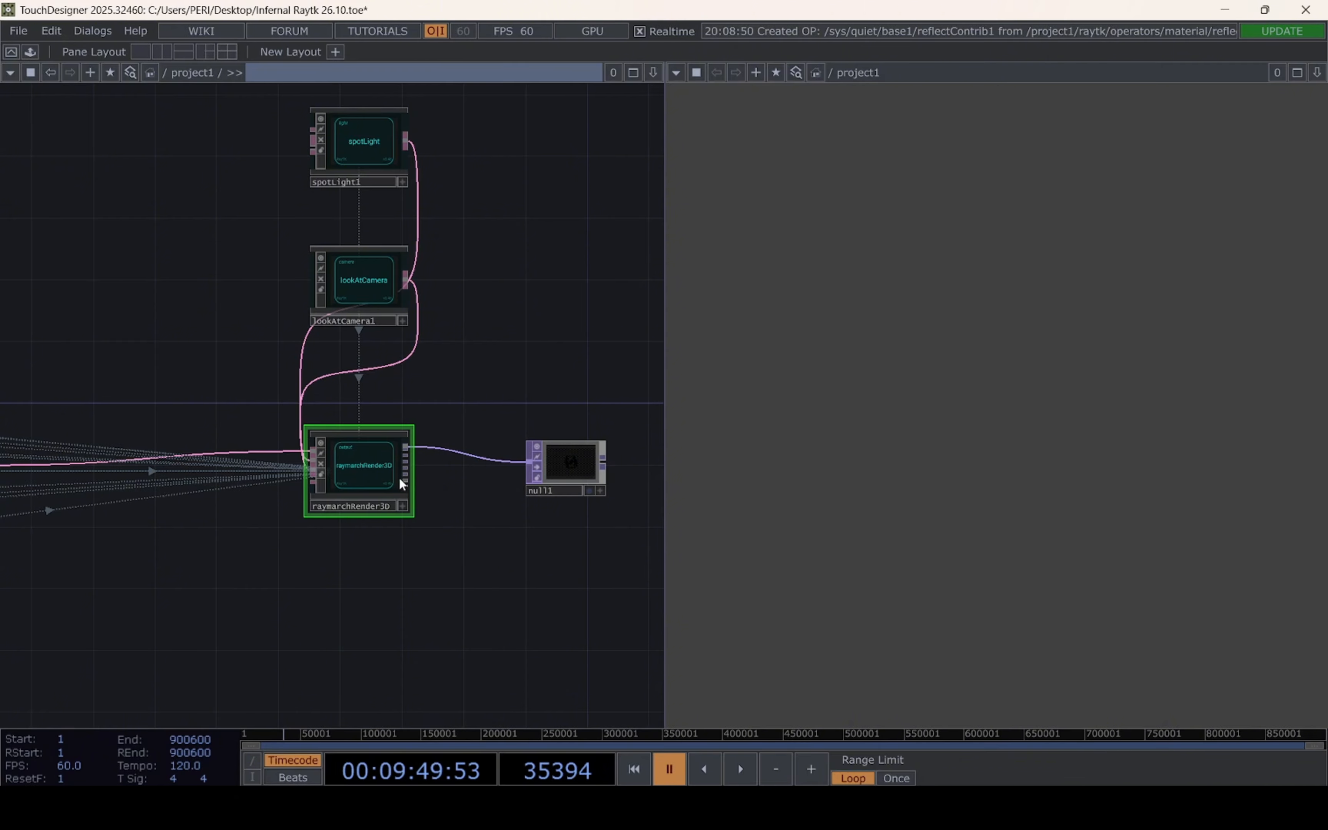
Enable reflection, refraction with 2 refraction passes, and shadow on raymarchRender3D
key(p)
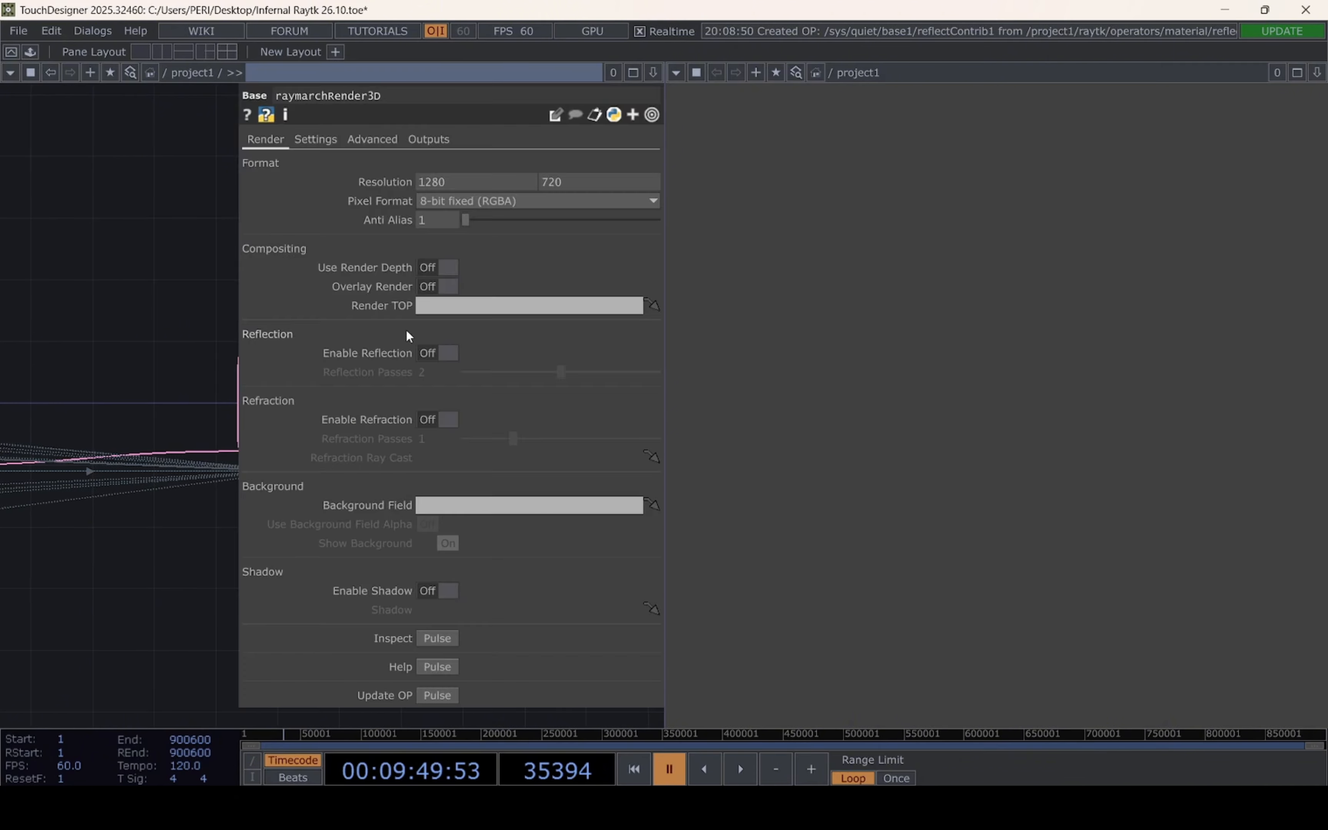
drag(64, 330, 3, 319)
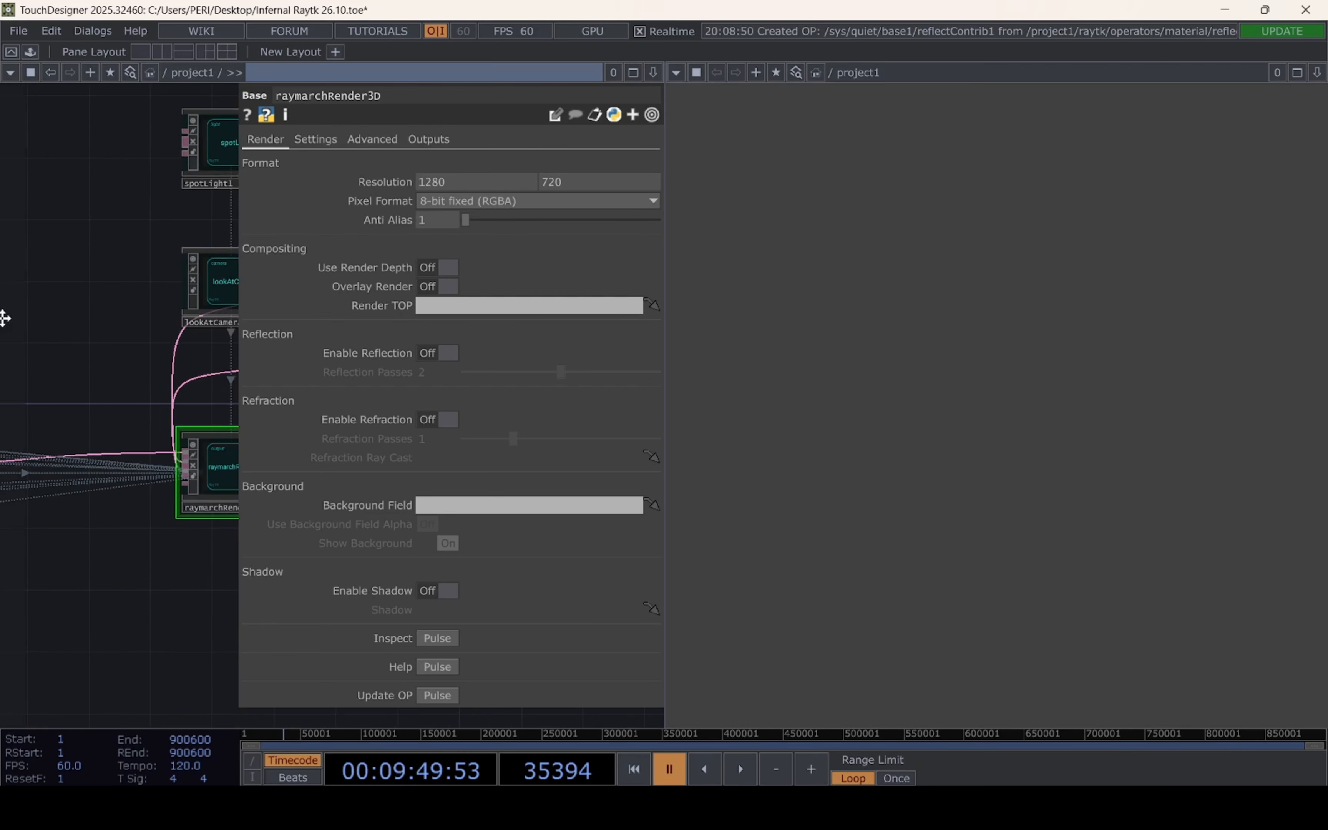
scroll(44, 620, down, 4)
drag(95, 638, 151, 593)
scroll(183, 528, up, 3)
scroll(183, 528, up, 1)
click(454, 355)
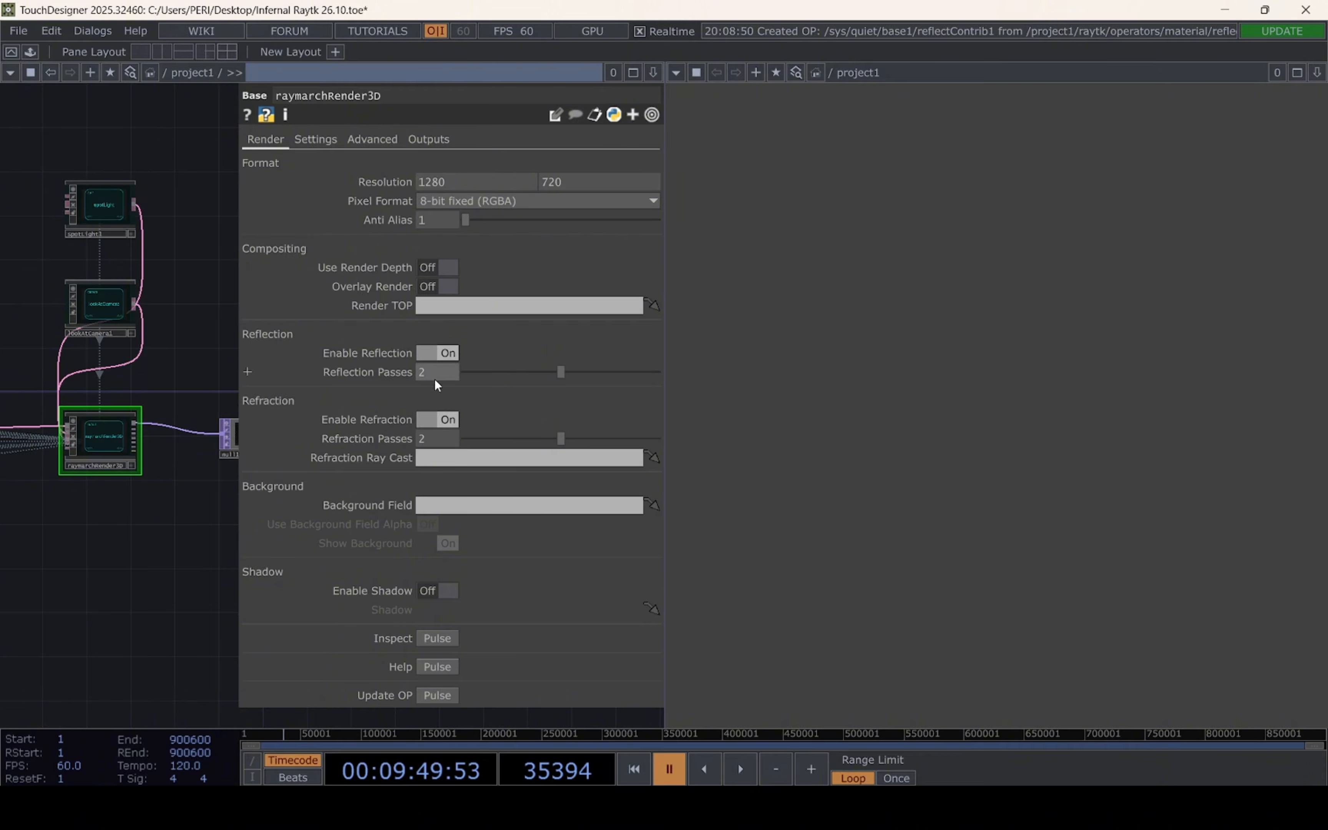
drag(204, 508, 137, 538)
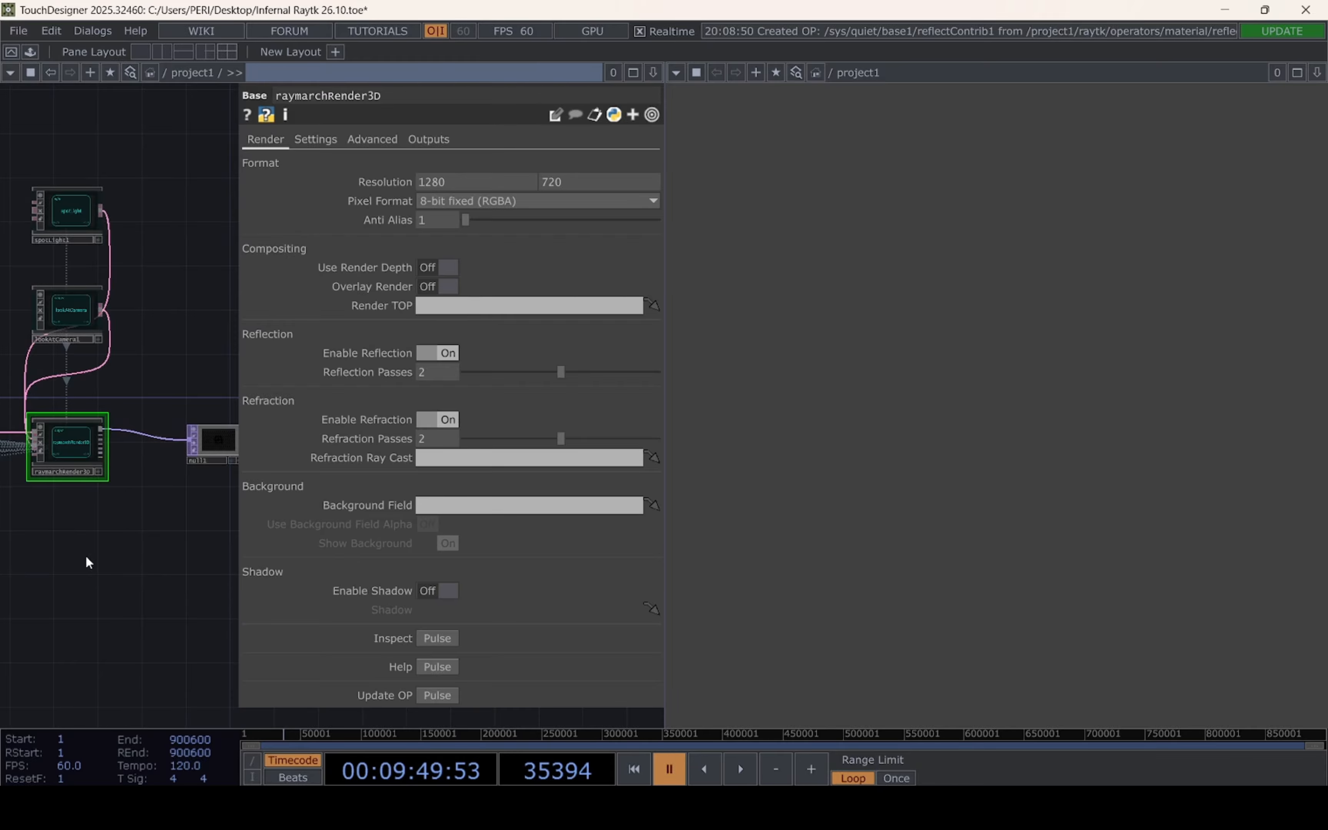
click(445, 592)
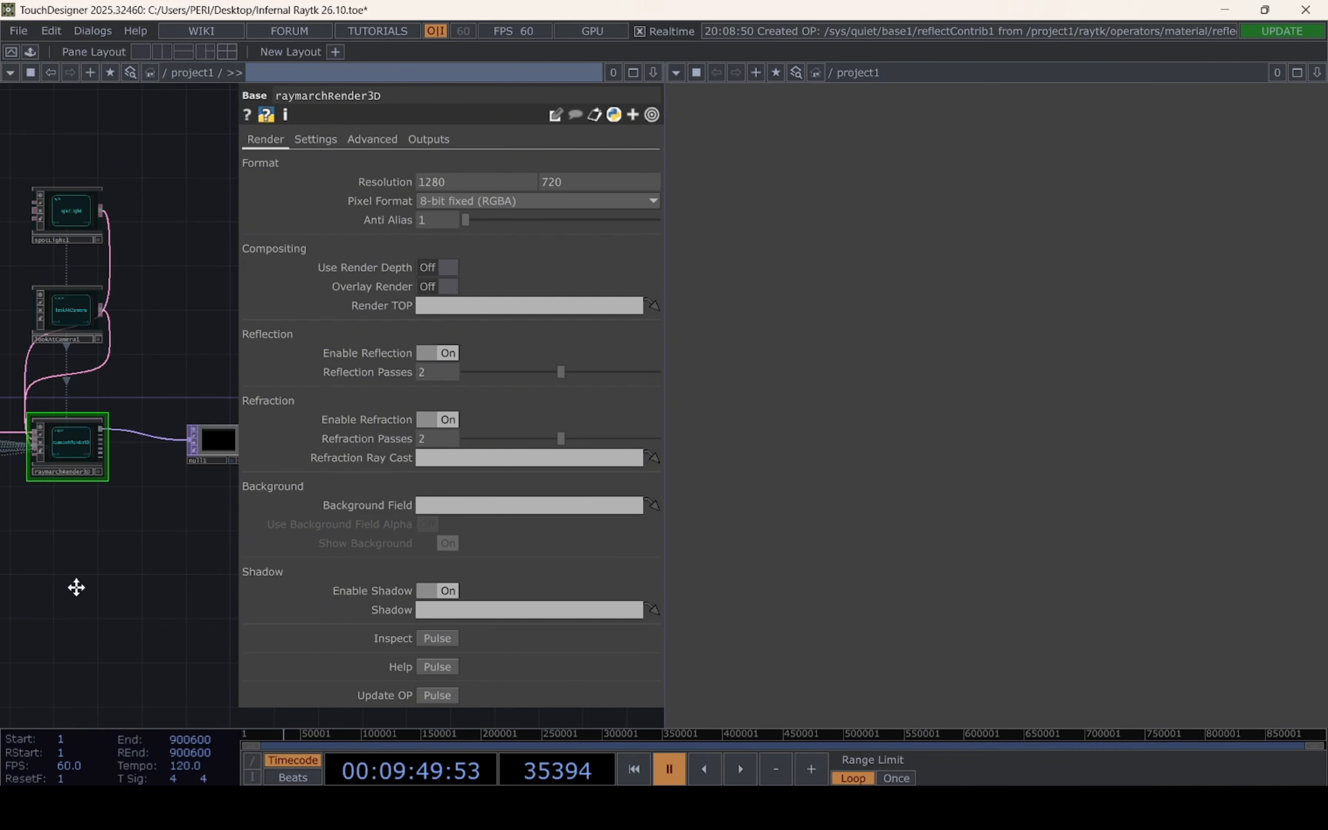
Examine the modularMat and spotLight settings and the rendered image in null1
mouse_move(77, 588)
mouse_down()
mouse_move(77, 632)
mouse_move(113, 638)
mouse_move(98, 602)
mouse_up()
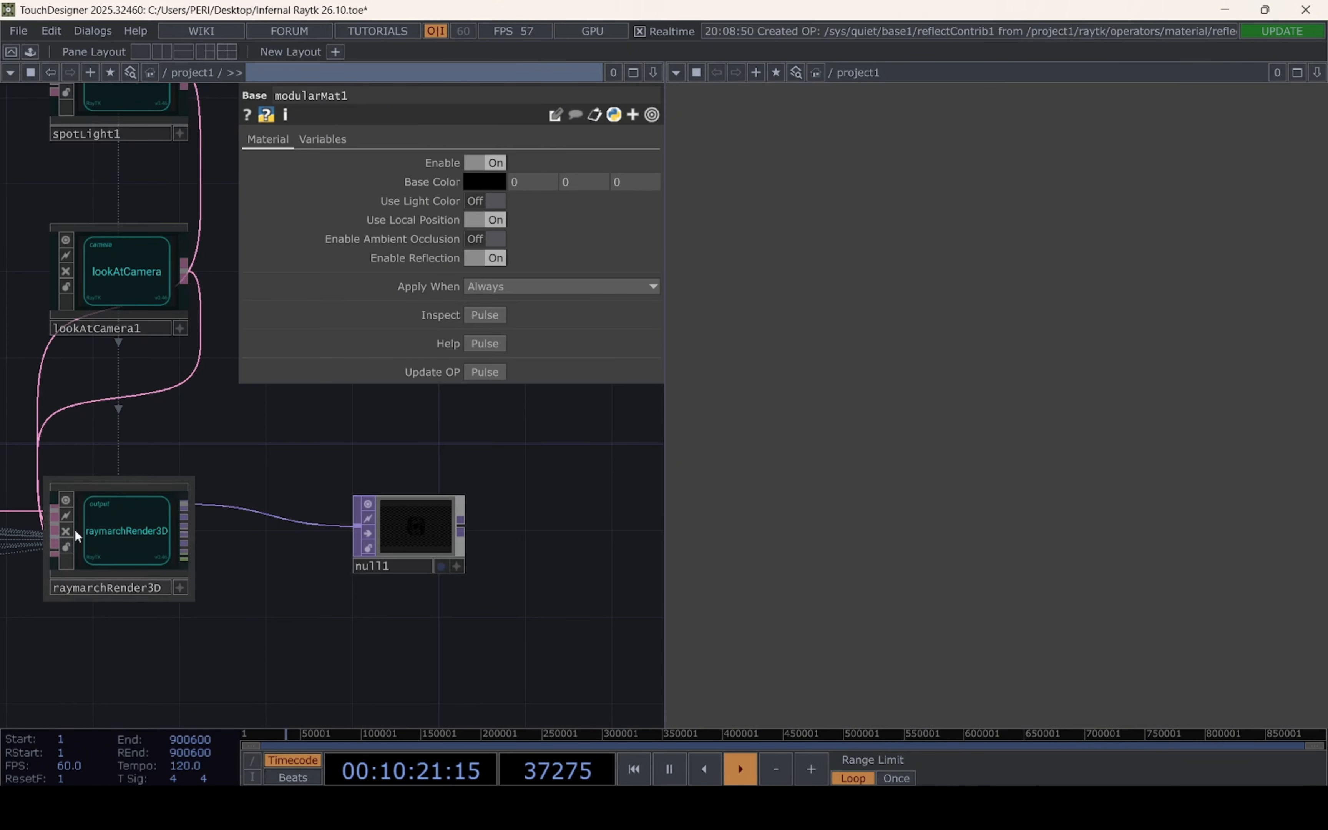
drag(205, 650, 451, 582)
scroll(451, 583, down, 3)
drag(301, 626, 464, 620)
mouse_move(297, 455)
mouse_down()
mouse_move(607, 475)
mouse_move(146, 459)
mouse_up()
drag(466, 467, 97, 438)
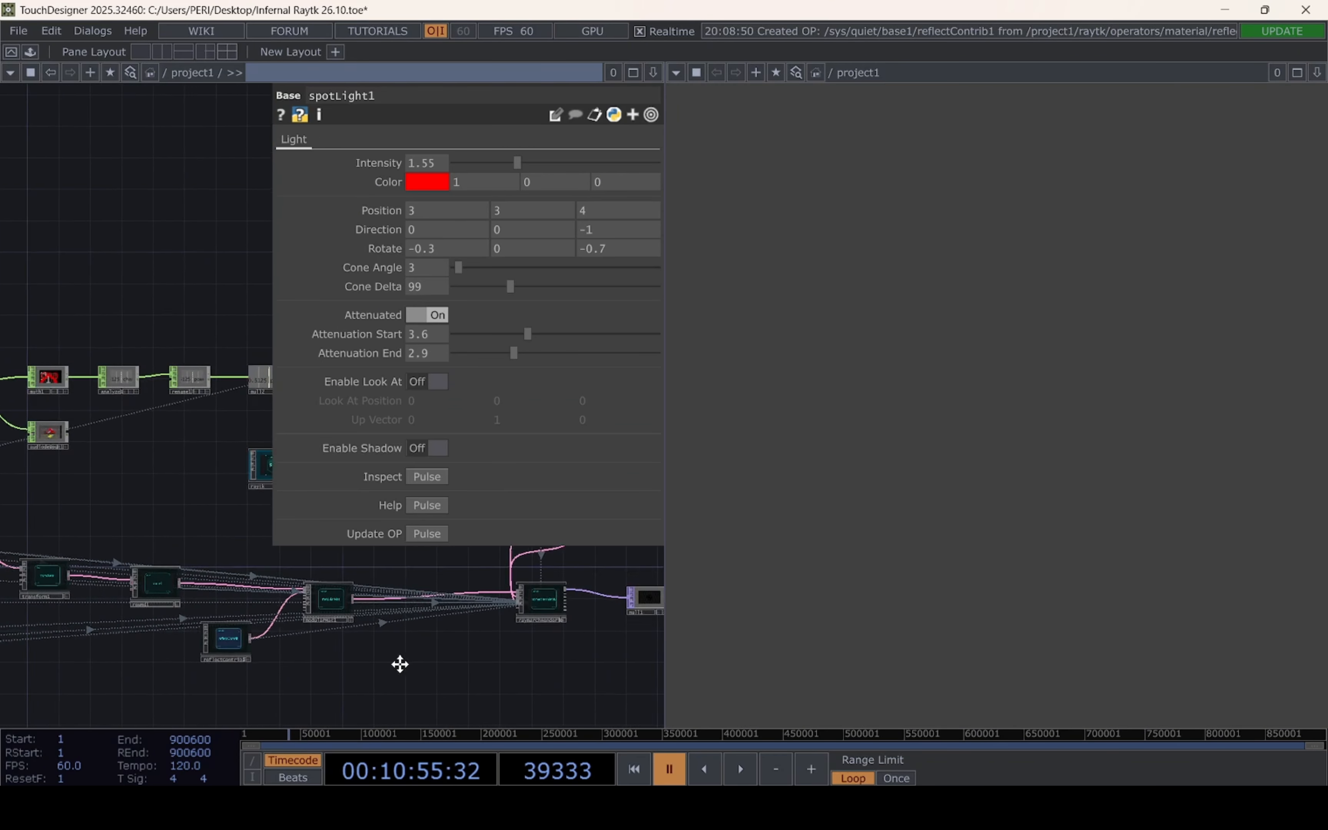
drag(417, 668, 241, 567)
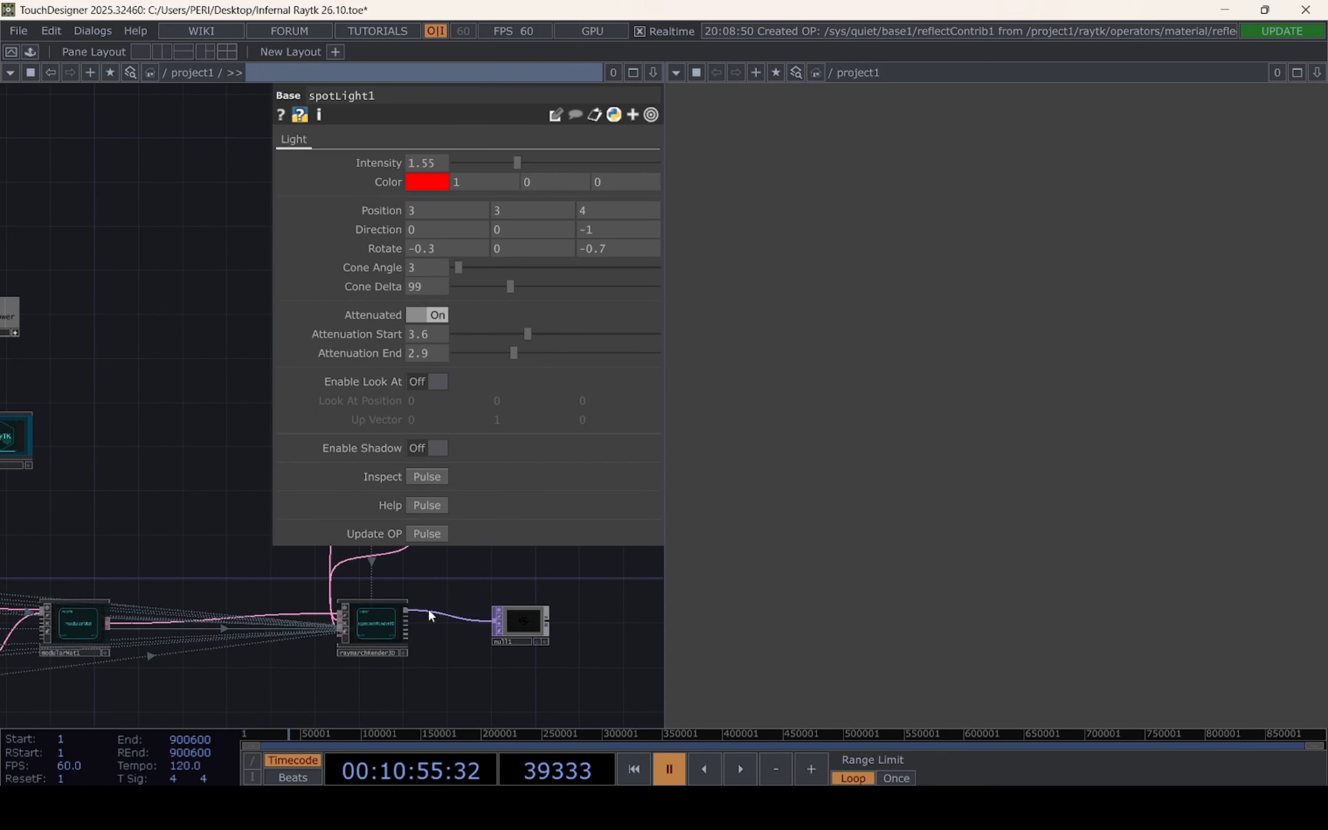
drag(368, 679, 224, 683)
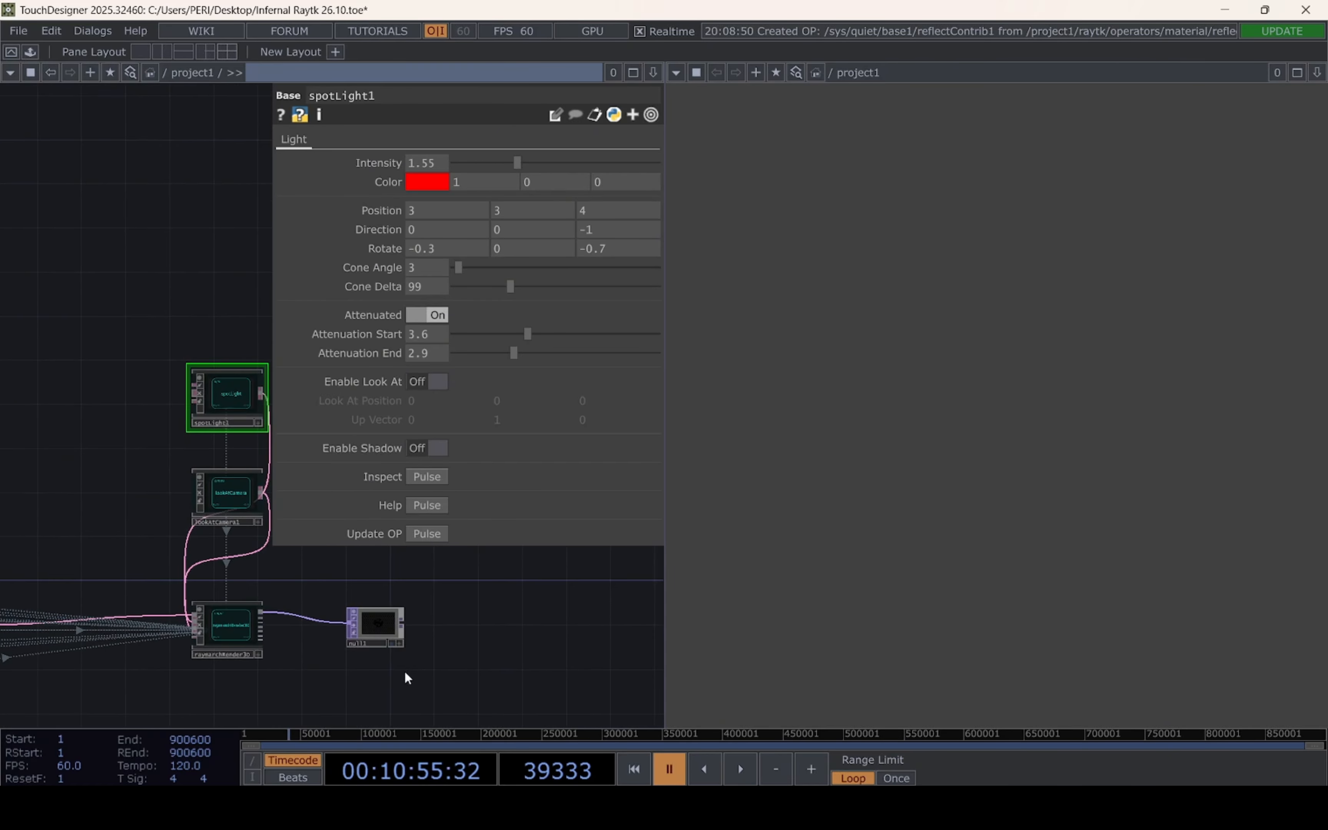
scroll(406, 675, up, 4)
scroll(368, 627, up, 4)
drag(276, 639, 97, 636)
scroll(148, 508, up, 5)
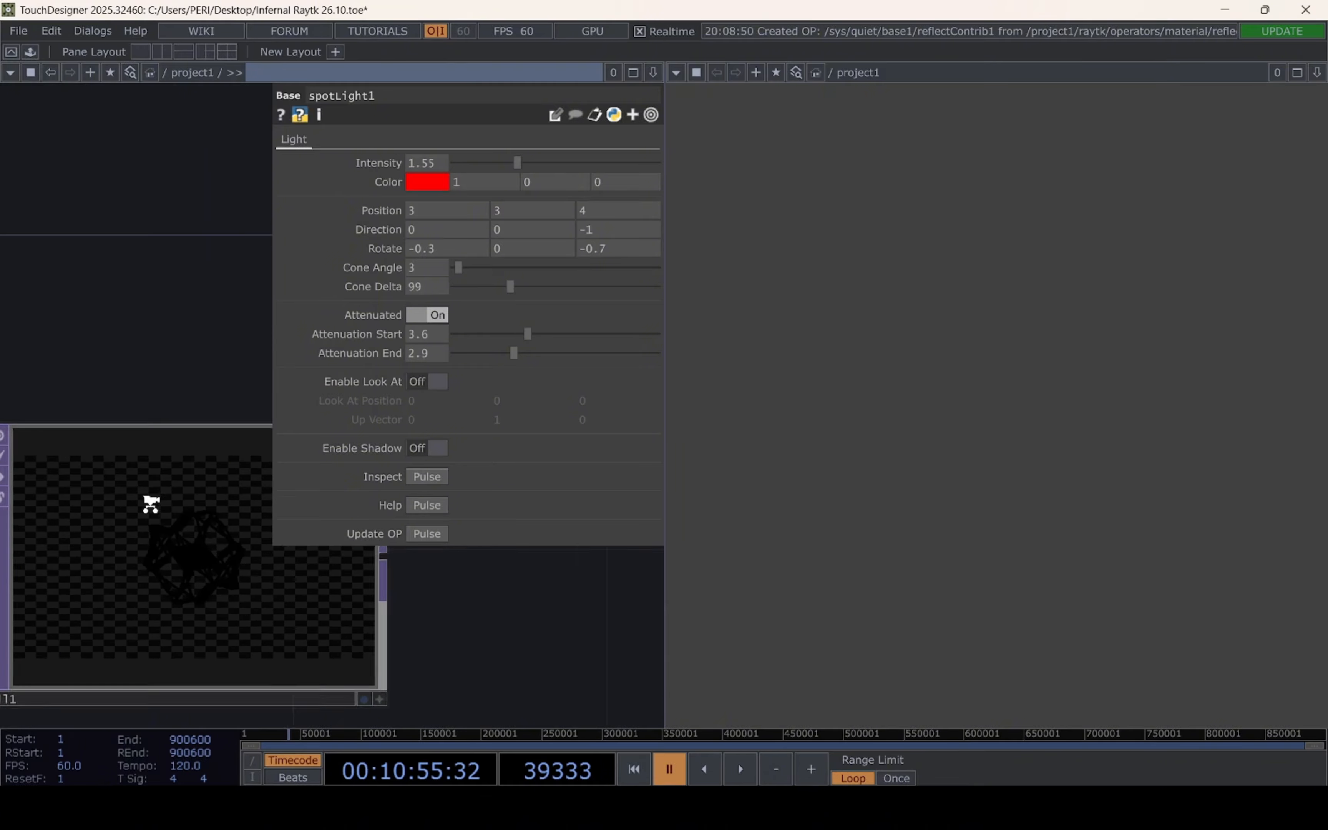
scroll(178, 555, down, 5)
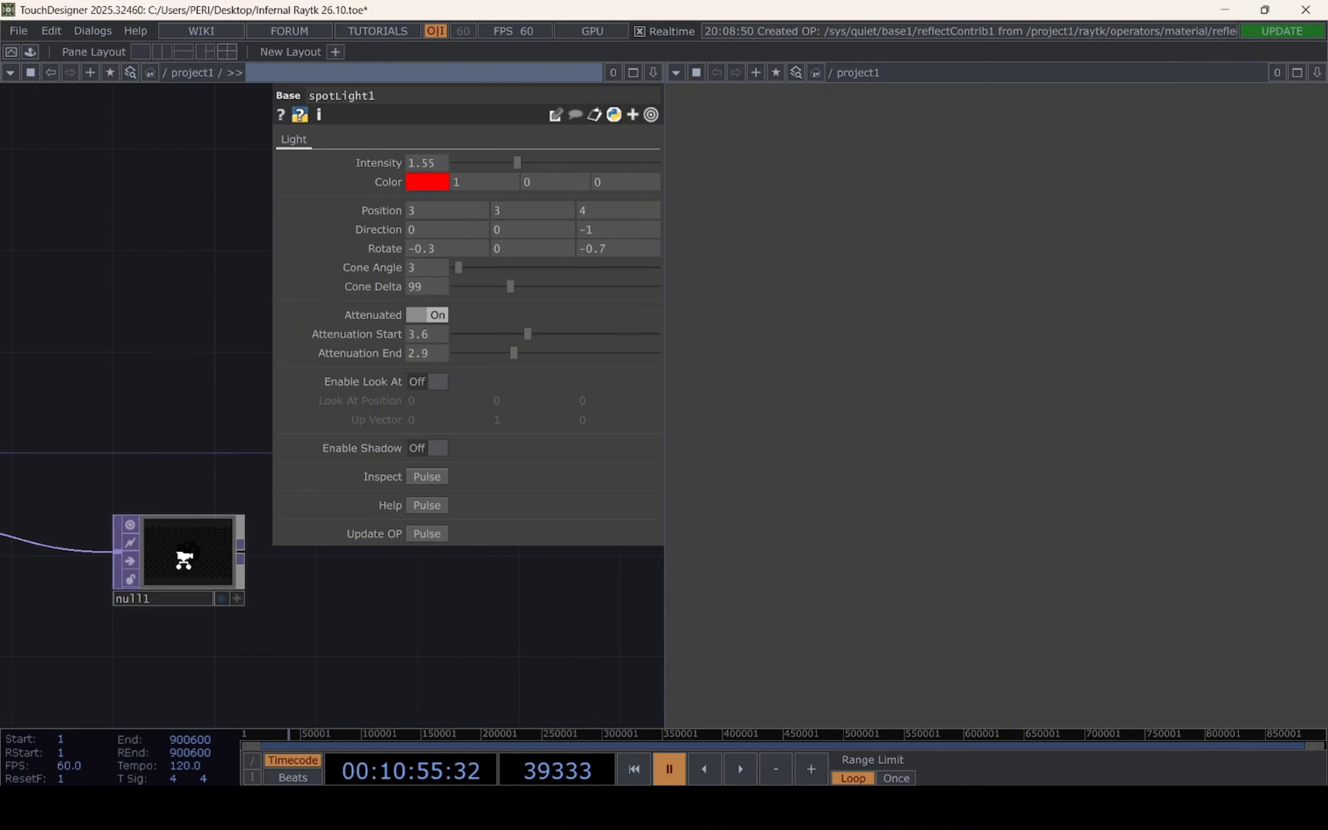
Open the twist operator's parameters and examine its axis, amount and shift
drag(154, 654, 504, 644)
scroll(404, 625, down, 5)
drag(190, 541, 607, 627)
scroll(286, 642, up, 1)
scroll(269, 644, up, 3)
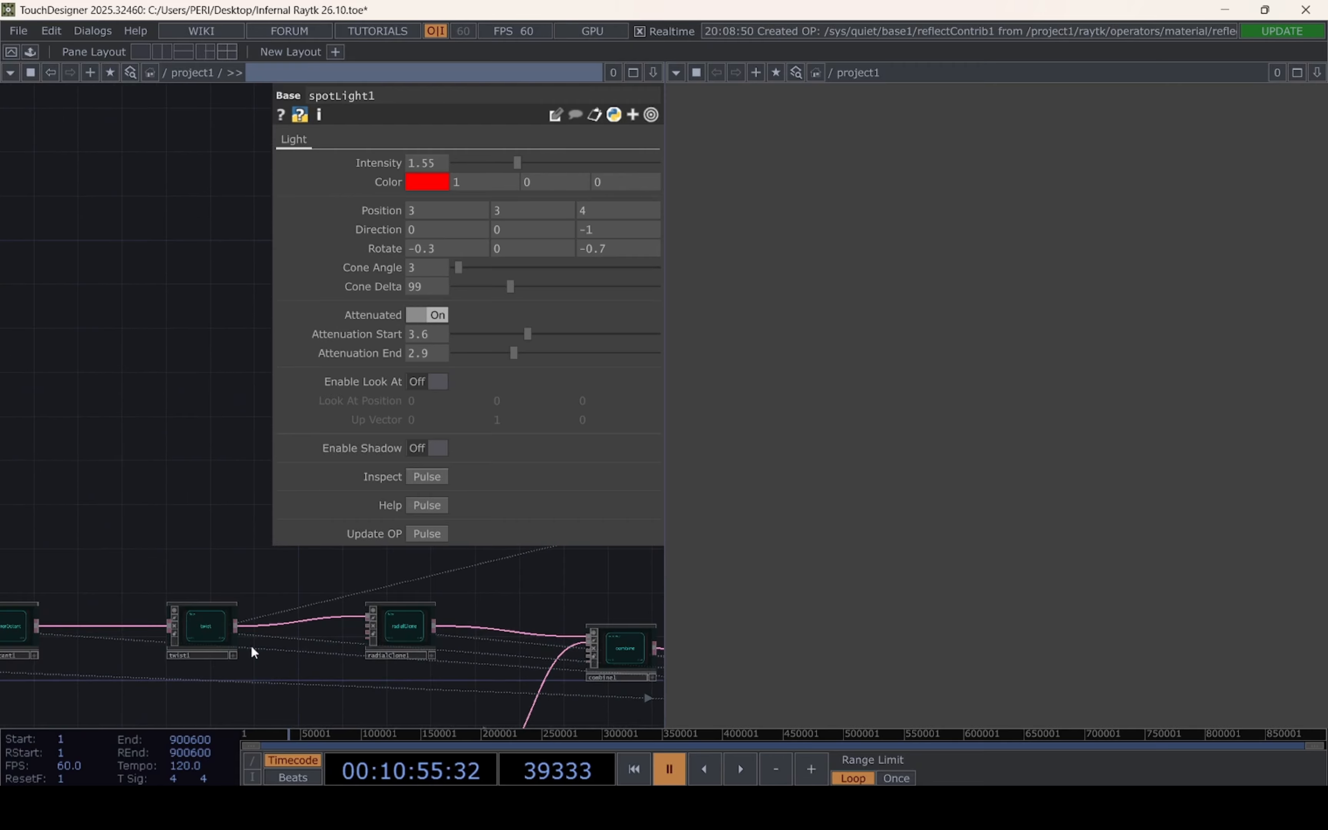
scroll(238, 580, up, 3)
click(248, 543)
drag(224, 443, 190, 543)
drag(555, 219, 533, 370)
scroll(282, 436, down, 8)
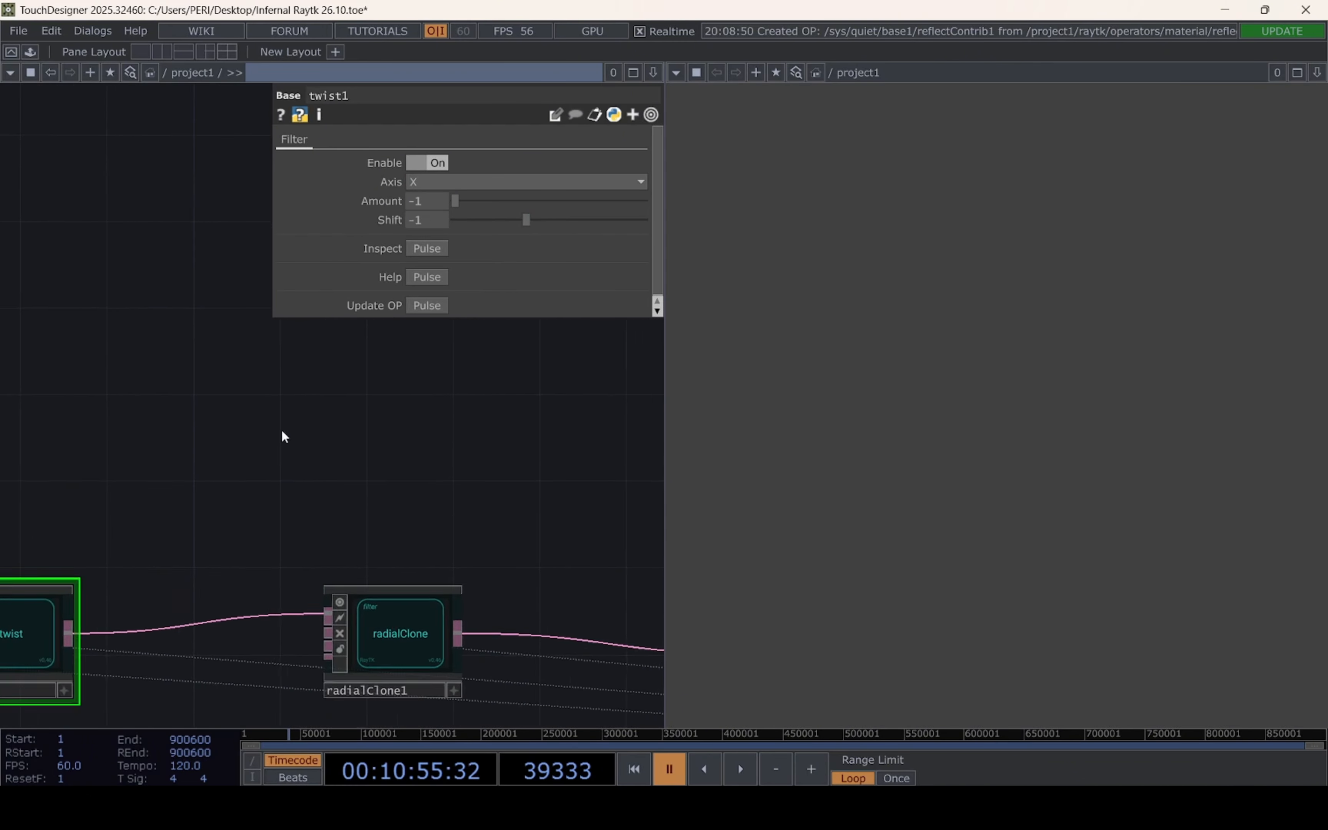
Review the network from the audio analysis chain through the material operators to the render output
drag(434, 534, 773, 531)
drag(397, 552, 603, 394)
drag(430, 497, 77, 531)
scroll(295, 409, up, 4)
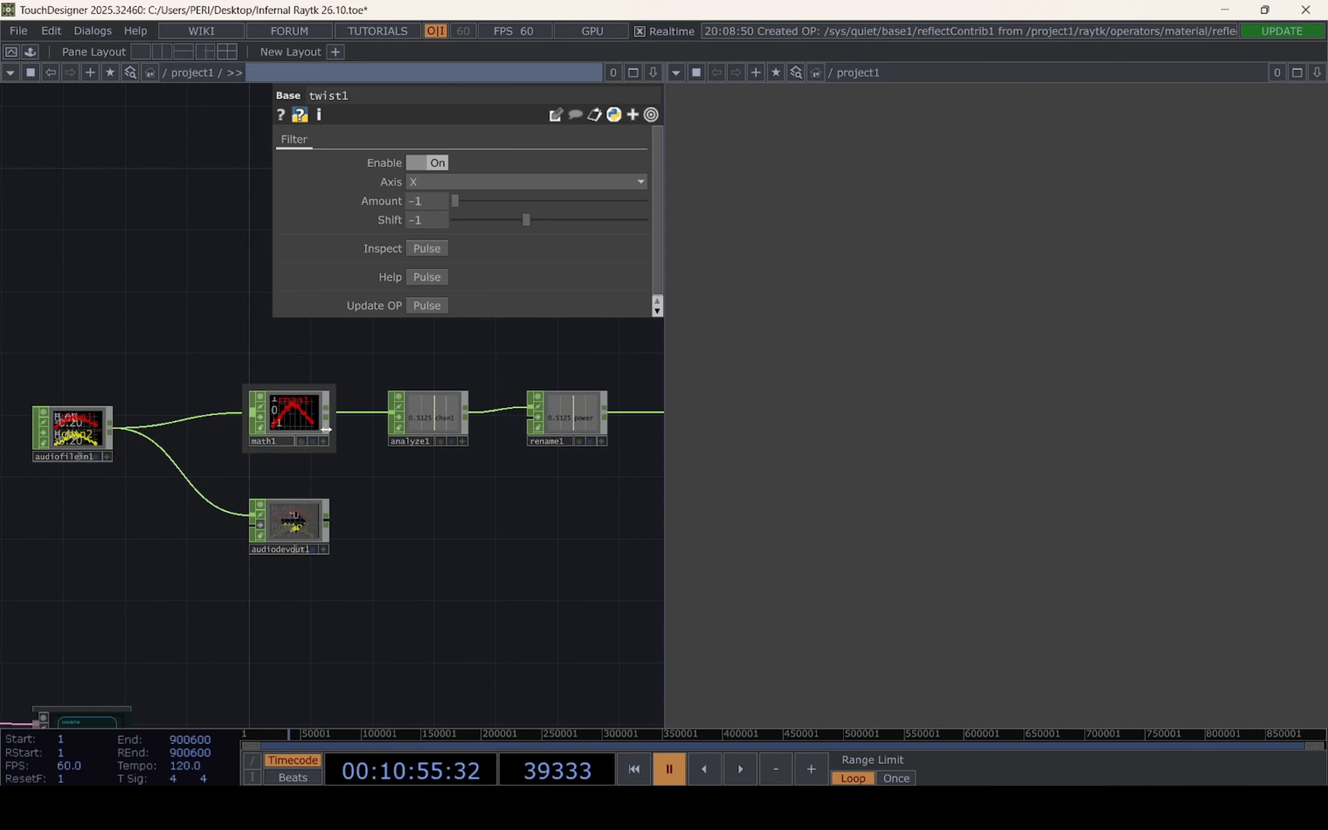
click(302, 422)
scroll(274, 532, down, 5)
drag(275, 538, 376, 508)
scroll(222, 550, up, 5)
drag(169, 456, 365, 477)
click(277, 543)
scroll(293, 476, down, 5)
scroll(484, 551, up, 4)
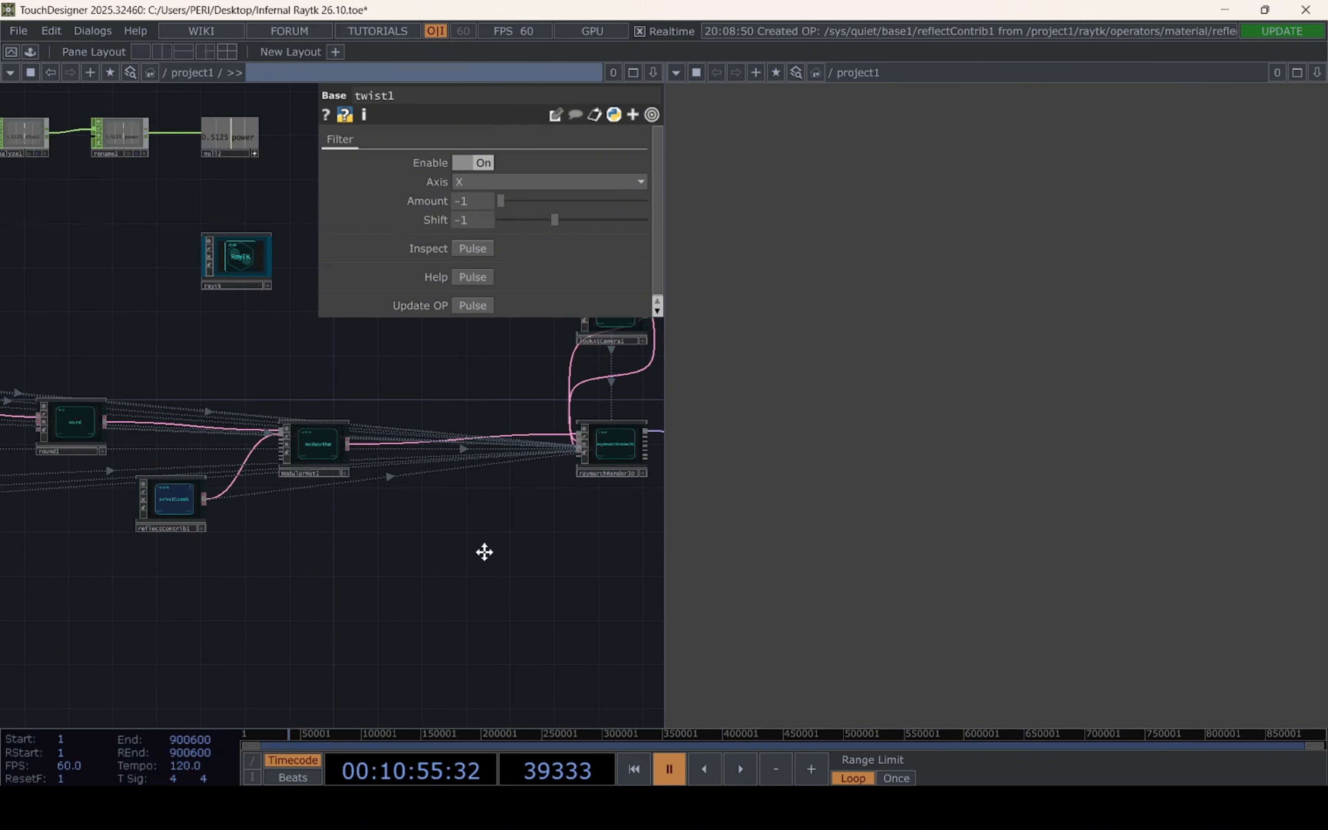
drag(483, 552, 407, 511)
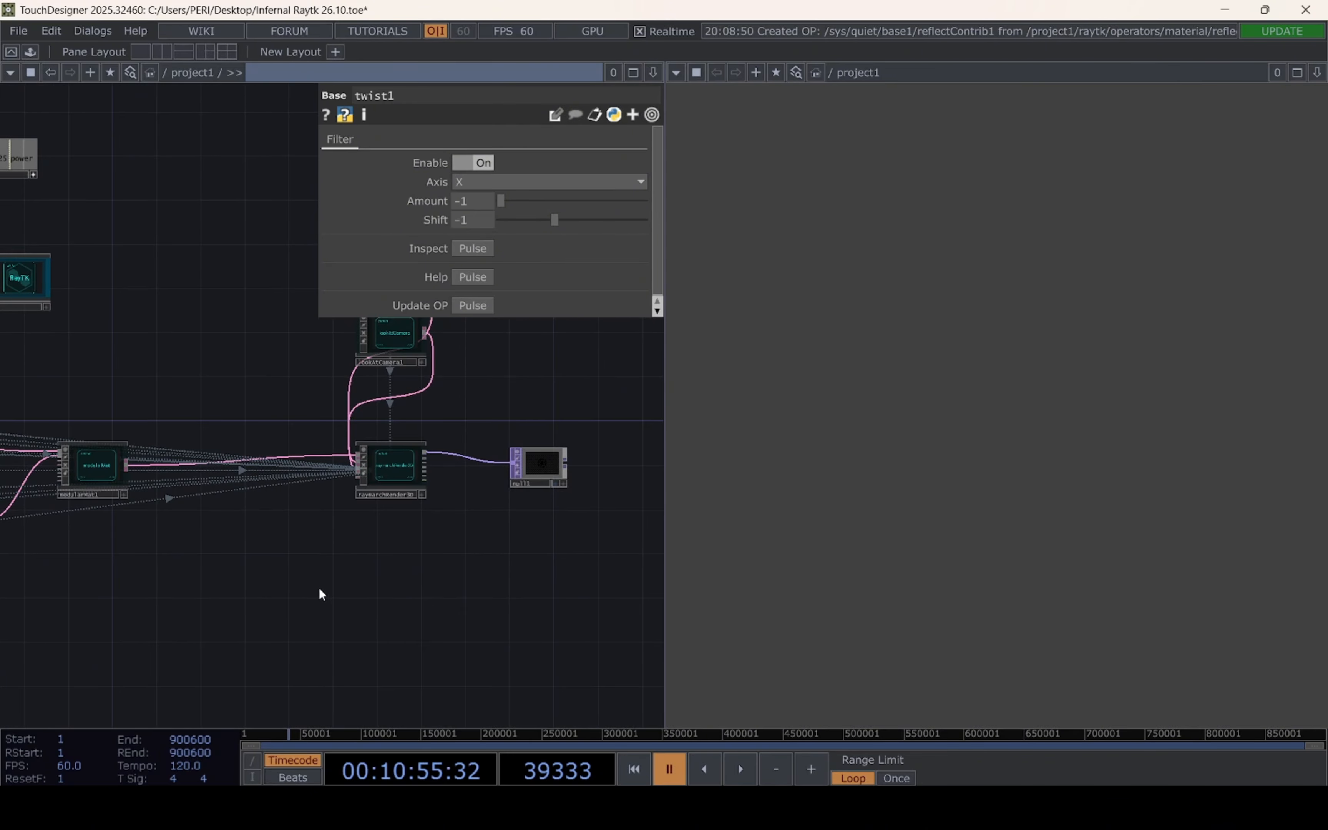
drag(178, 416, 239, 408)
drag(337, 399, 491, 392)
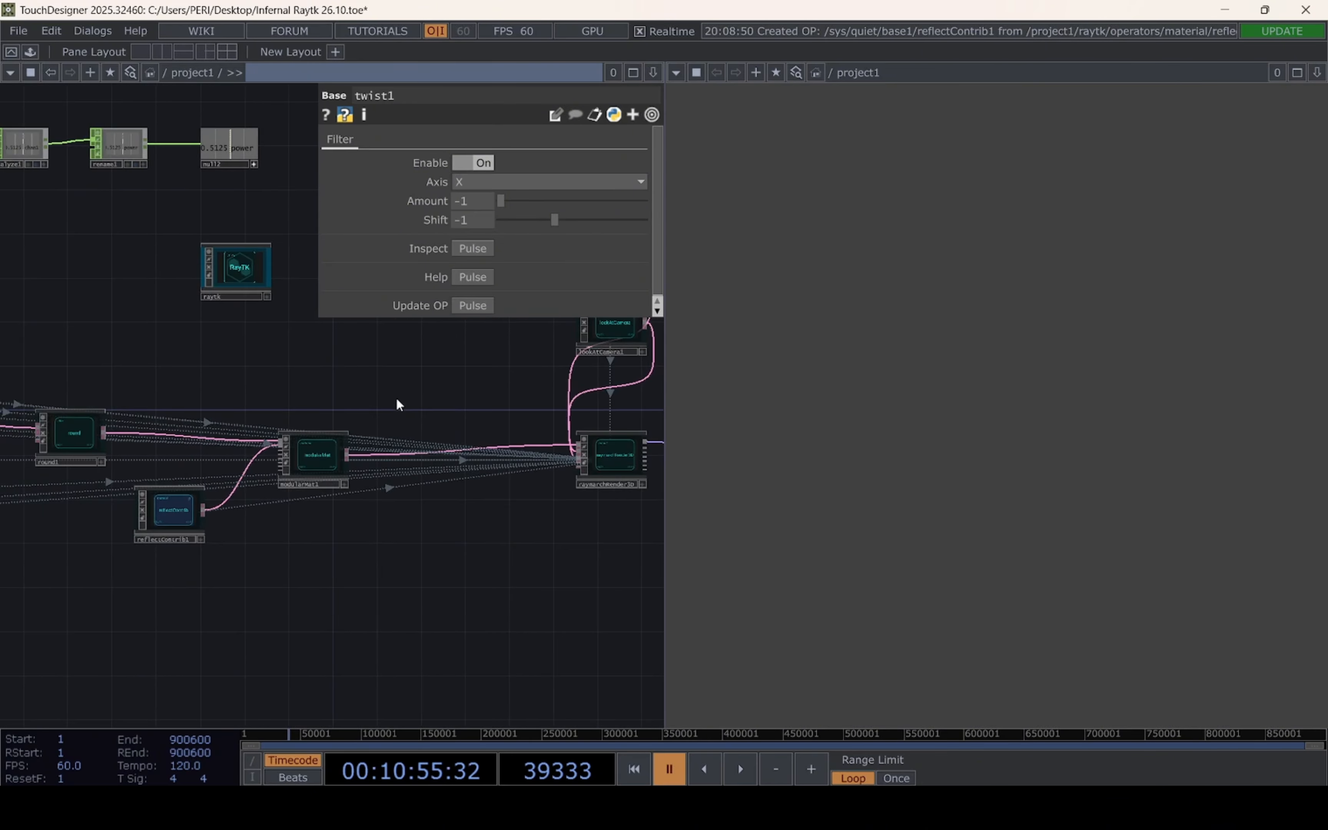
drag(294, 557, 240, 561)
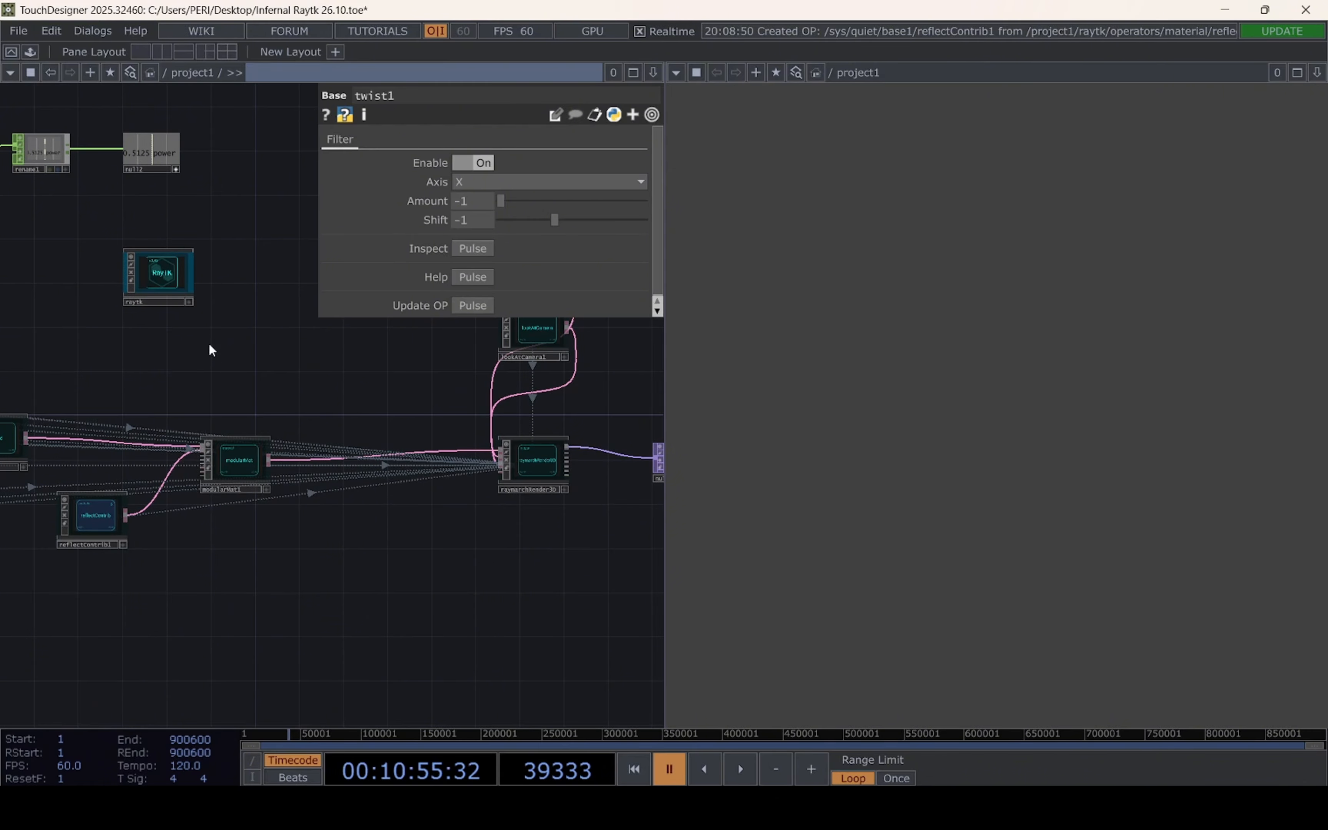
Add an atmosphereField operator from the RayTK palette and place it below modularMat
drag(207, 347, 338, 364)
click(315, 335)
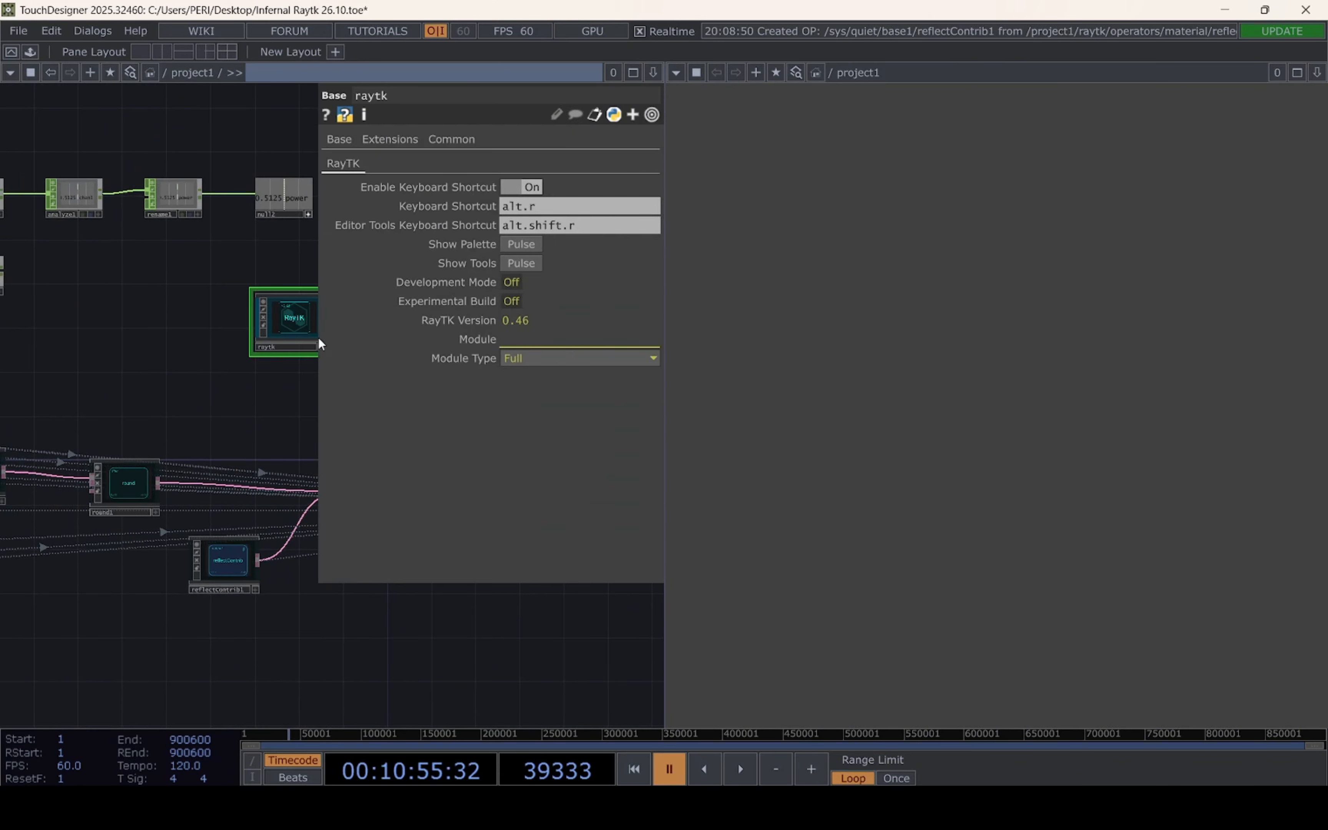
drag(232, 406, 113, 442)
click(527, 247)
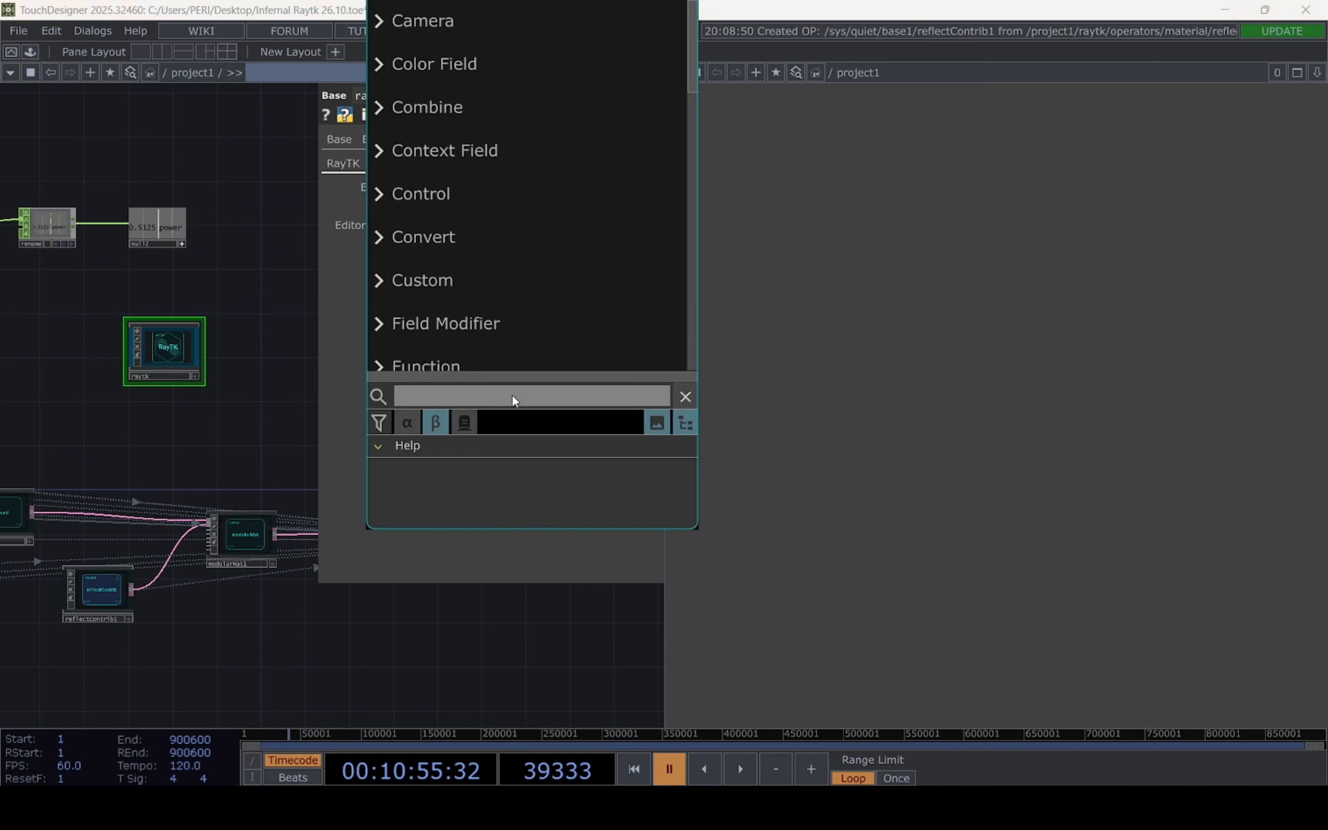
text(atmo)
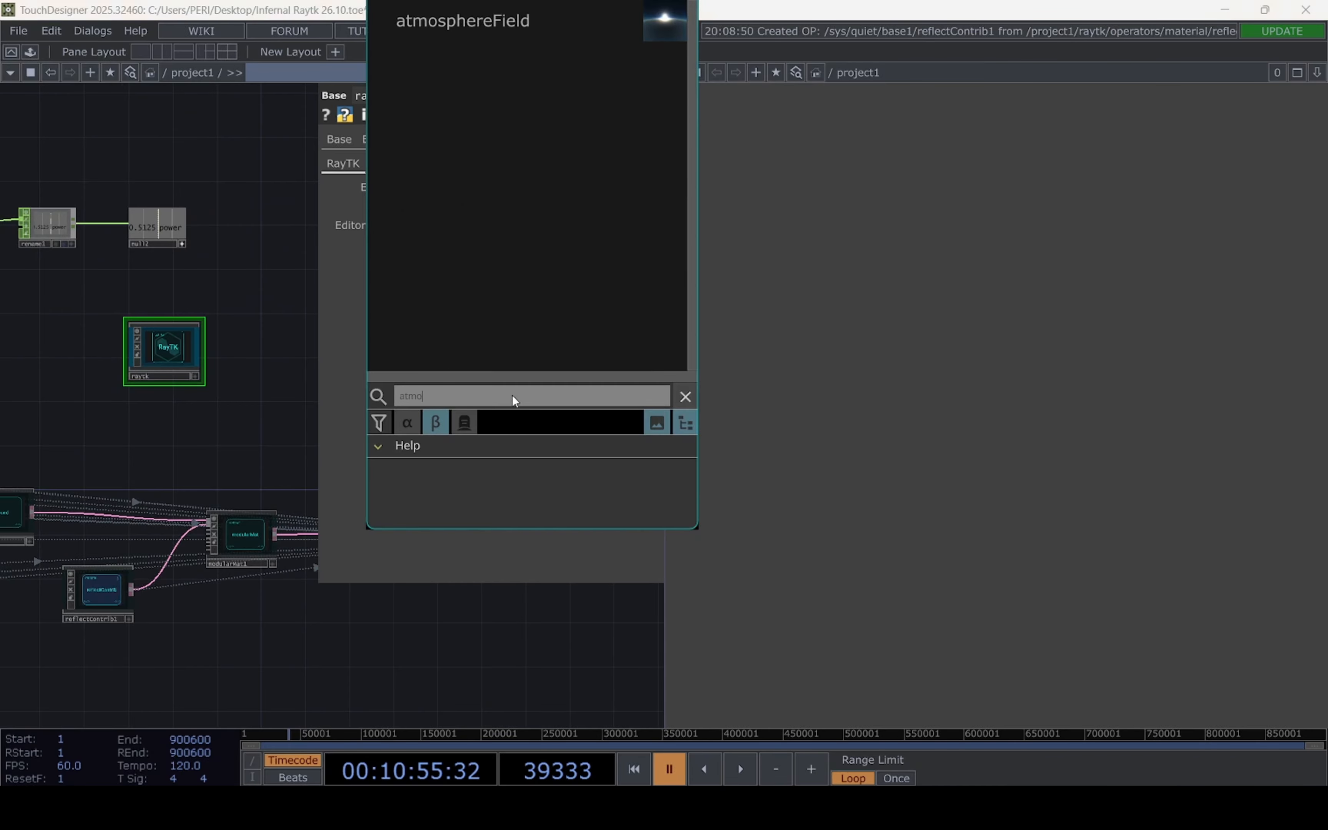
click(464, 22)
click(262, 684)
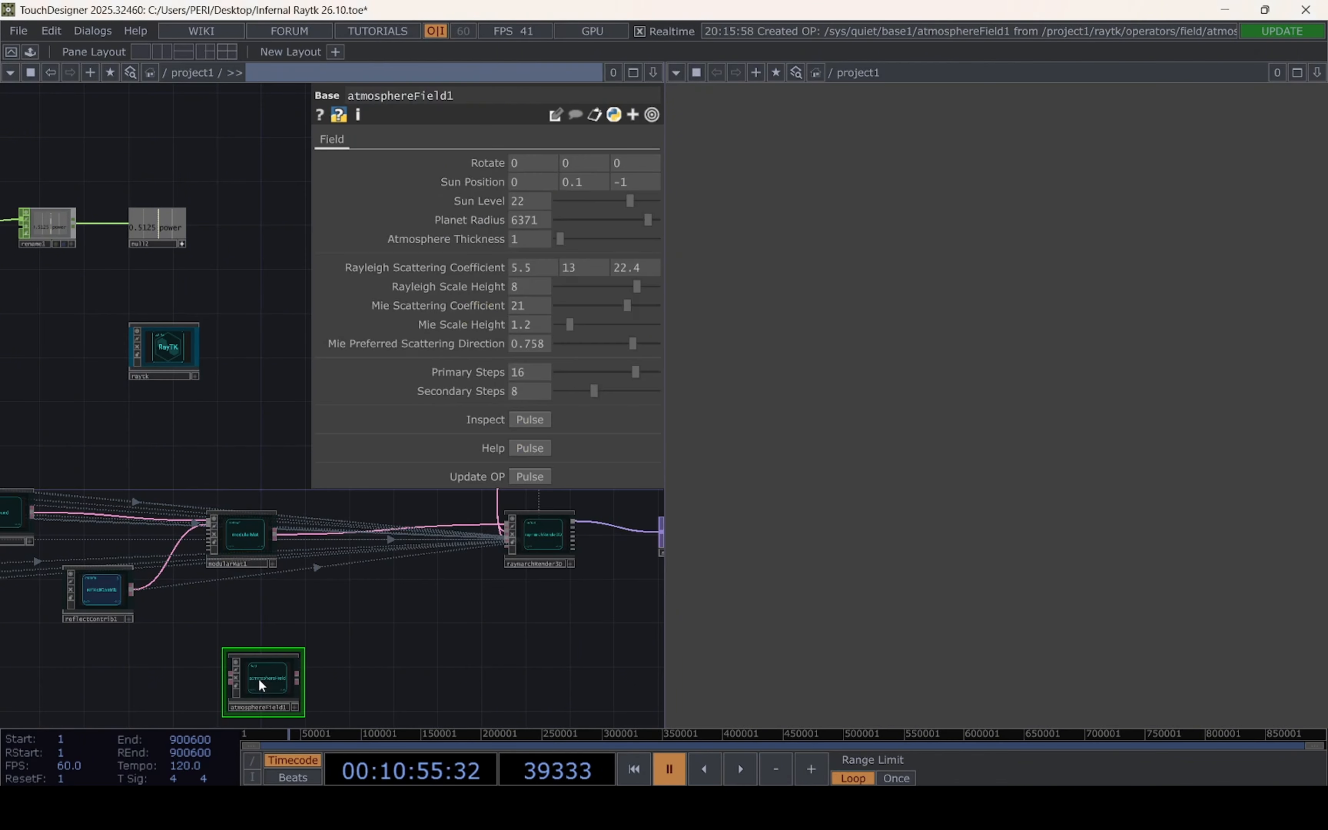
scroll(282, 554, up, 5)
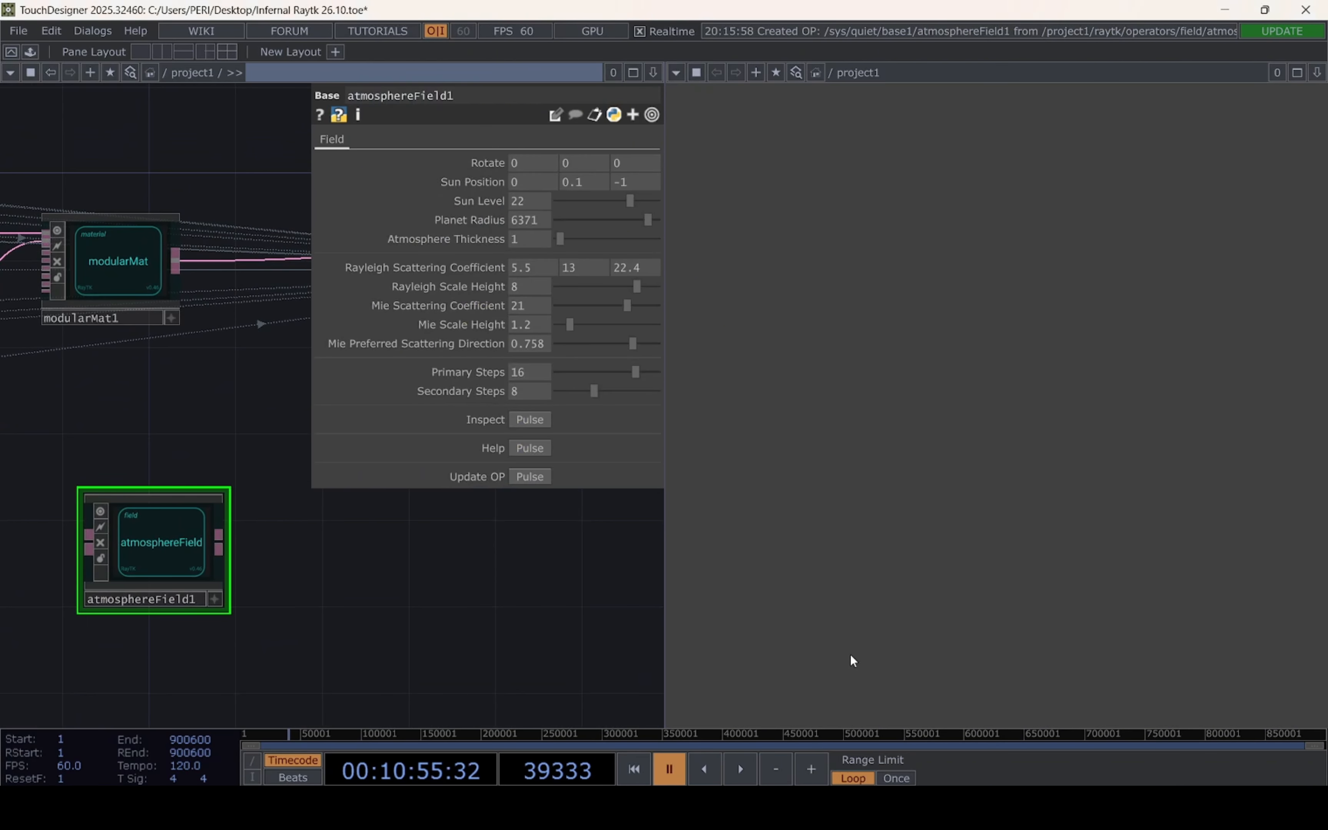
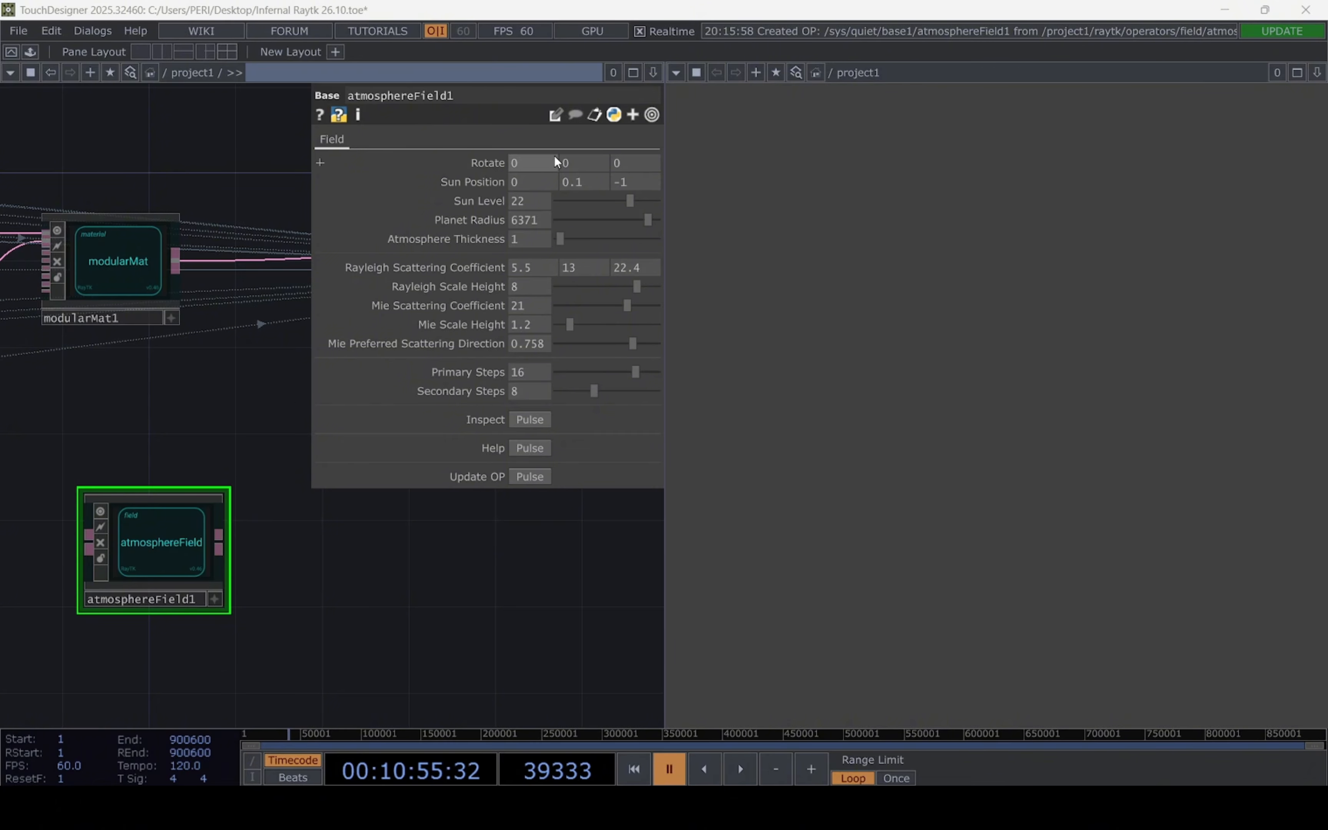
Set the atmosphereField's Rotate X value to -330
click(545, 161)
text(-)
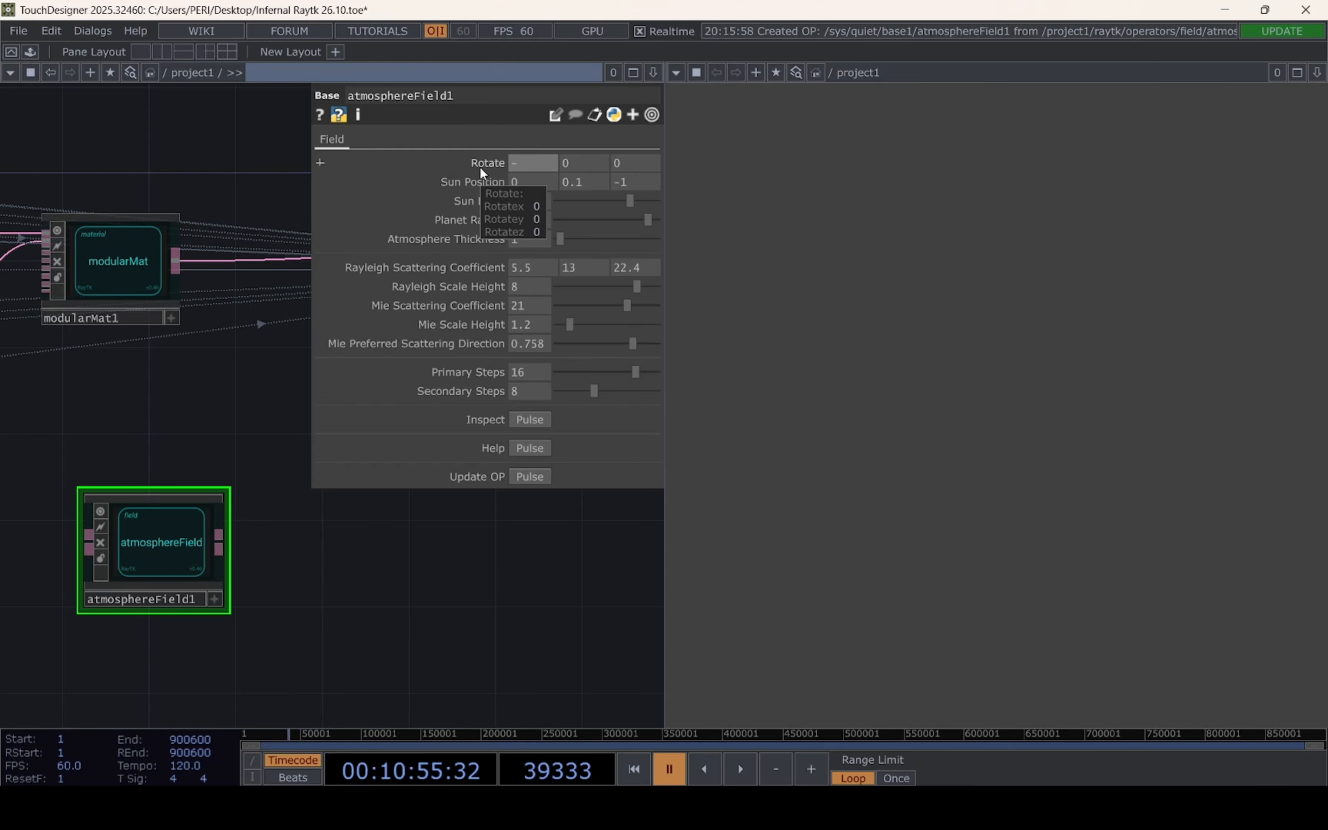
text(330)
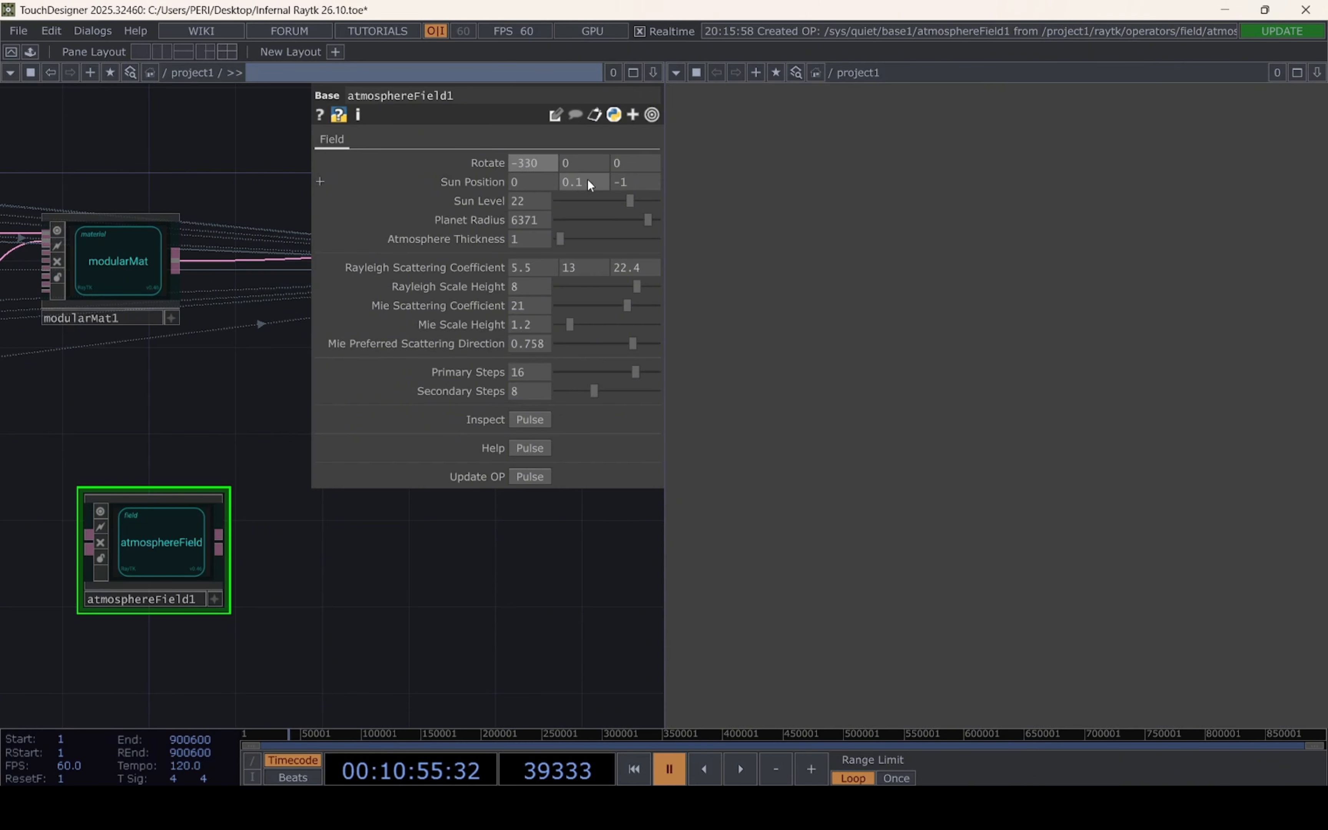
key(Return)
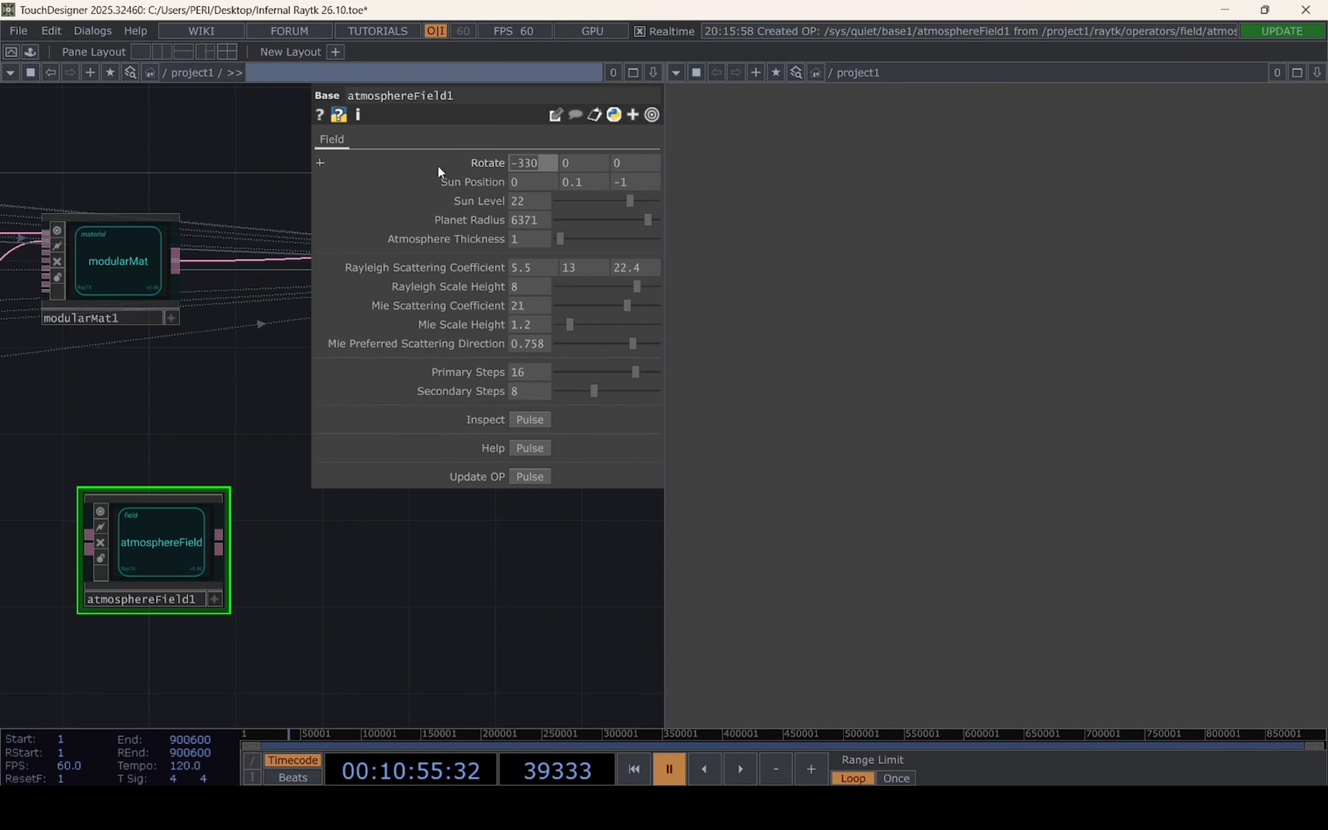
key(ctrl+z)
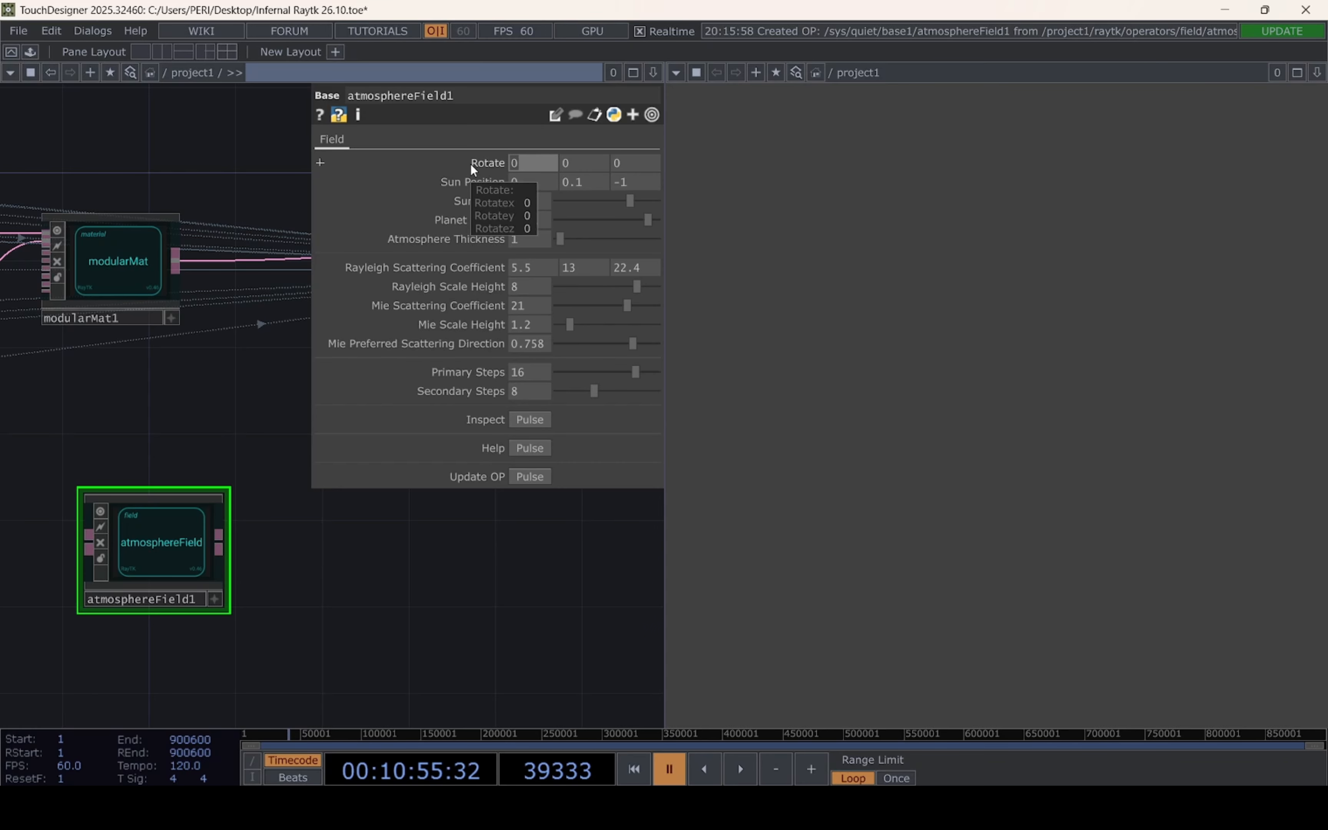
text(330)
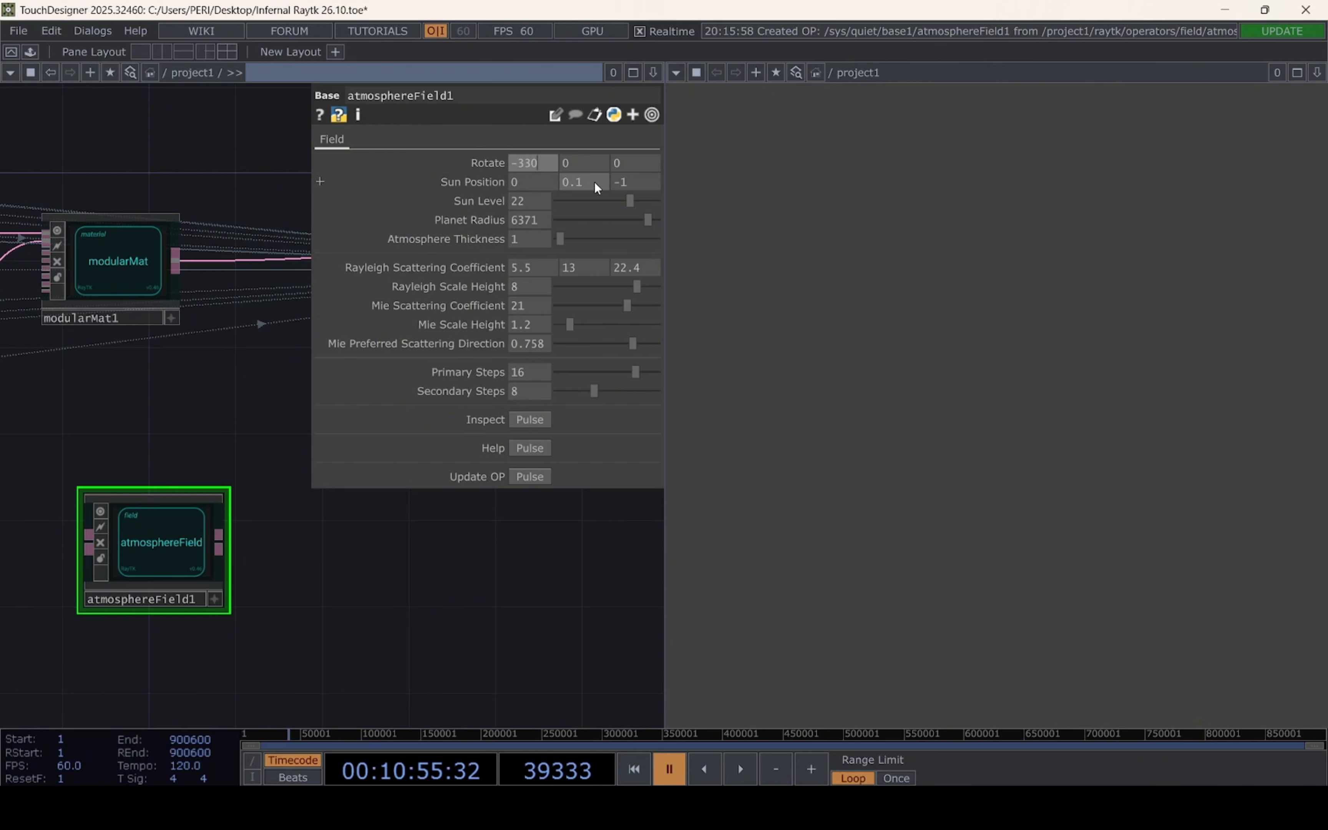
Set the atmosphereField's Sun Position to 0.4 in Y and -5.2 in Z
drag(595, 182, 574, 180)
text(4)
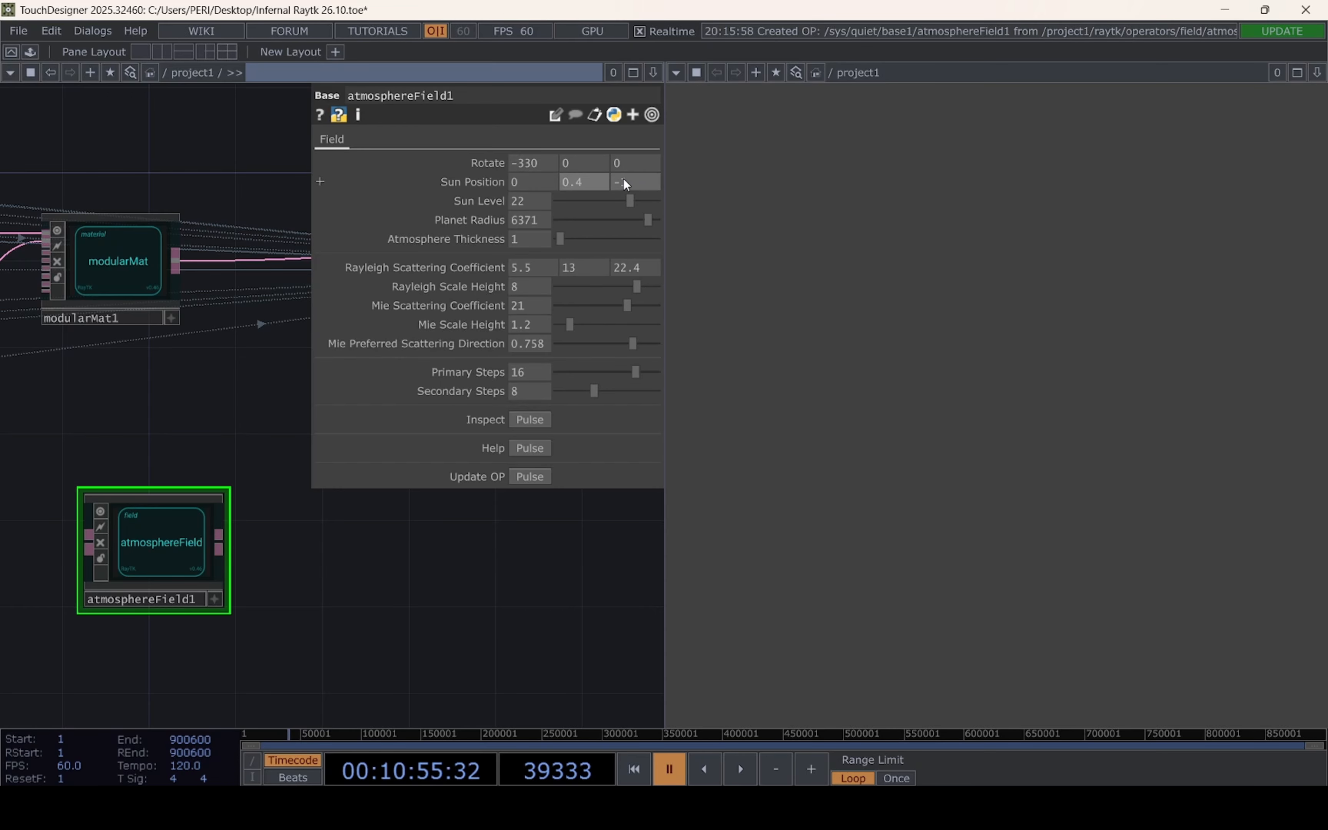
click(621, 183)
drag(621, 183, 622, 185)
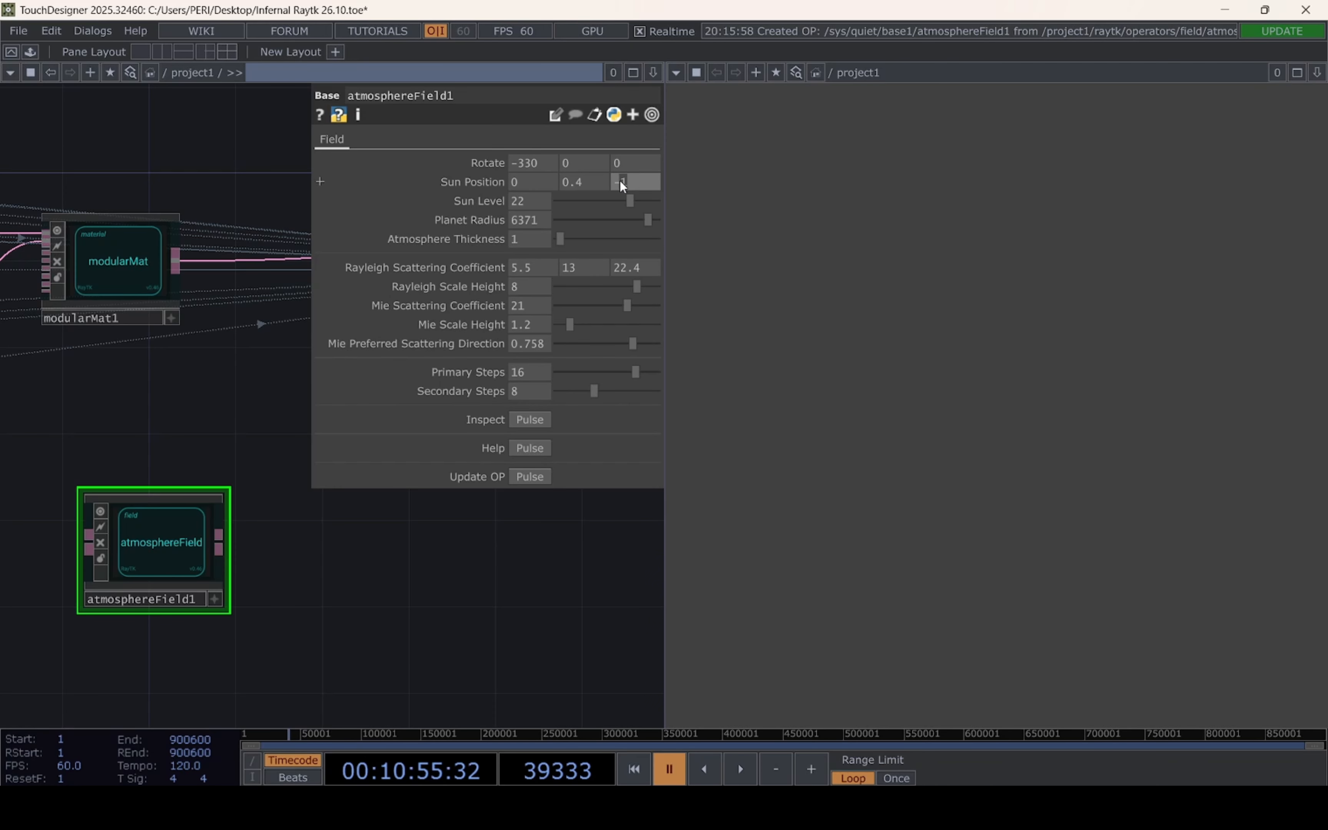
text(5.2)
Set the atmosphereField's Sun Level to 30 and Planet Radius to 2722
click(527, 201)
text(30)
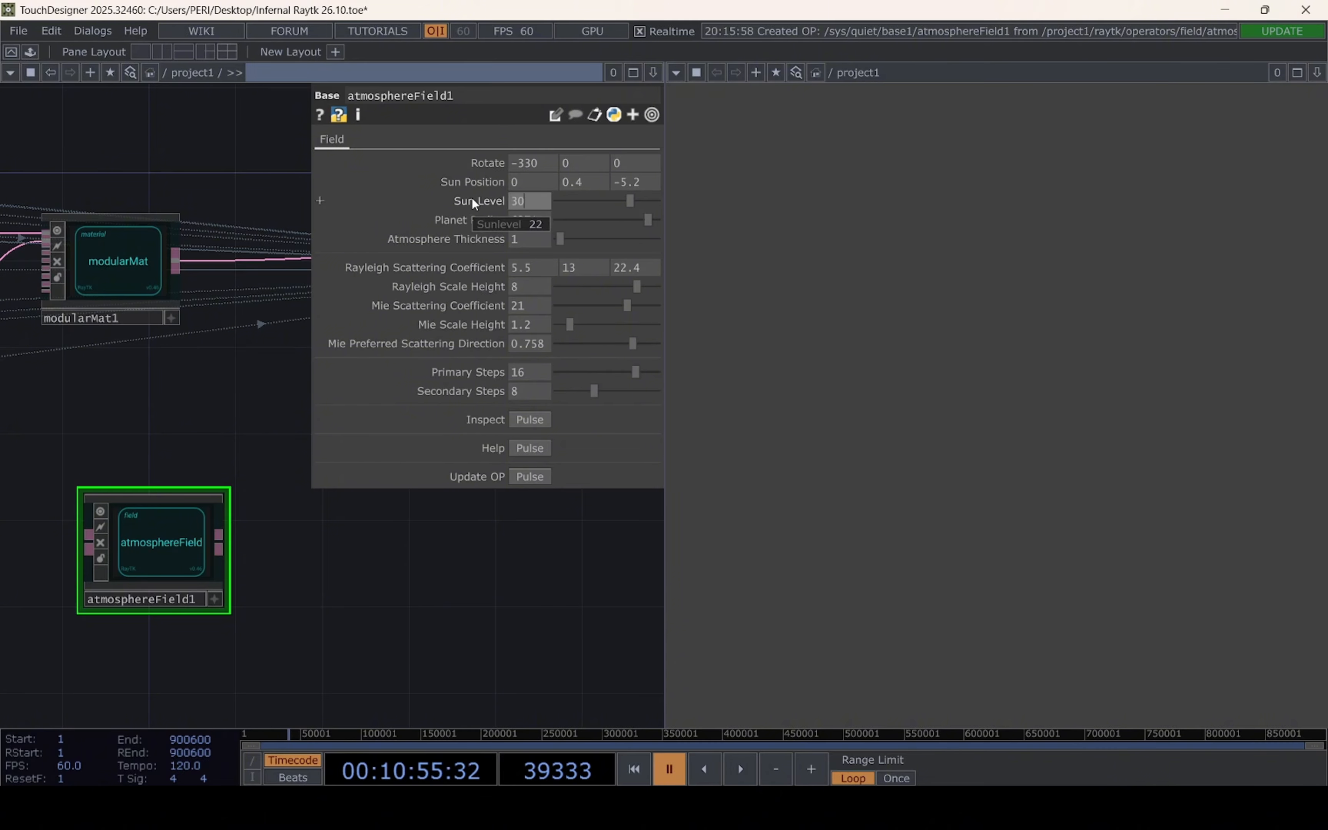
click(485, 561)
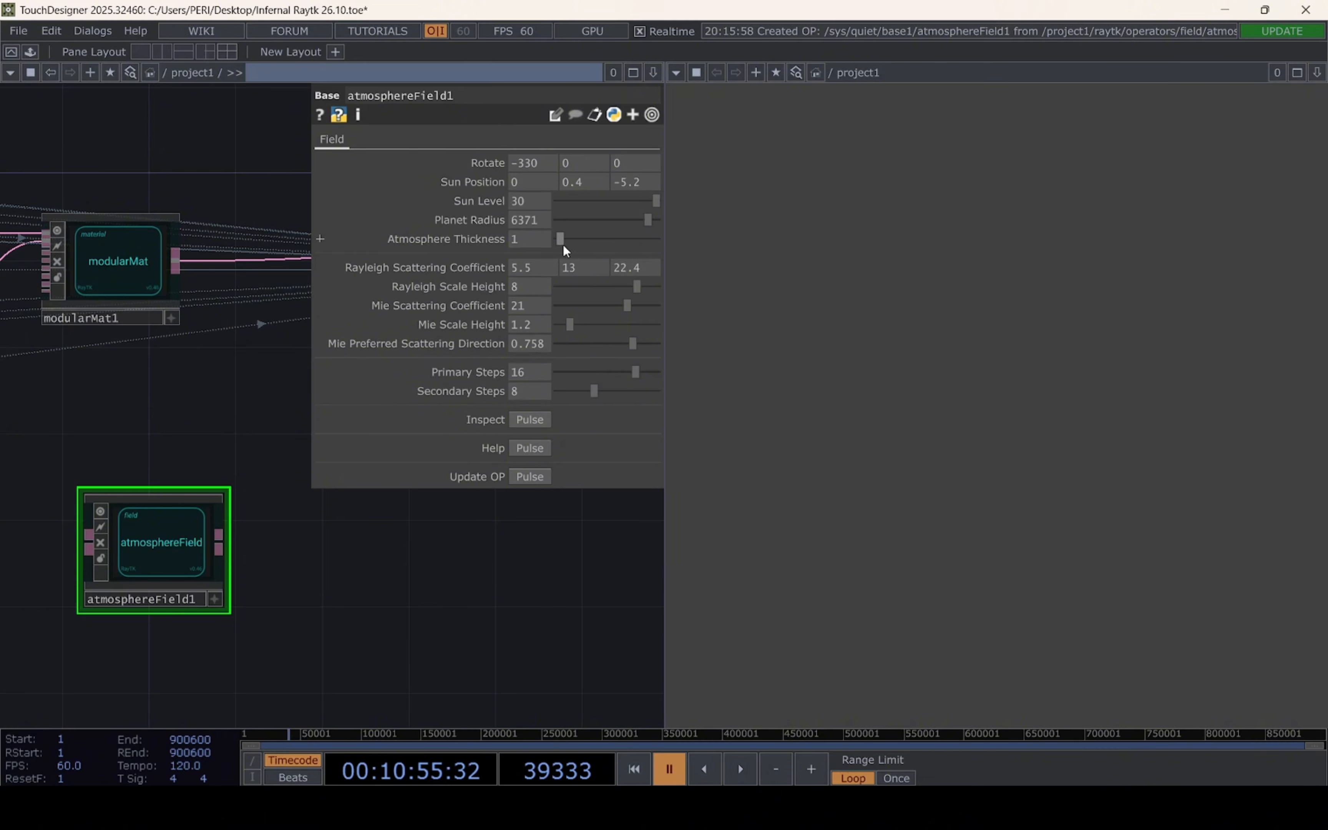
click(541, 219)
text(27)
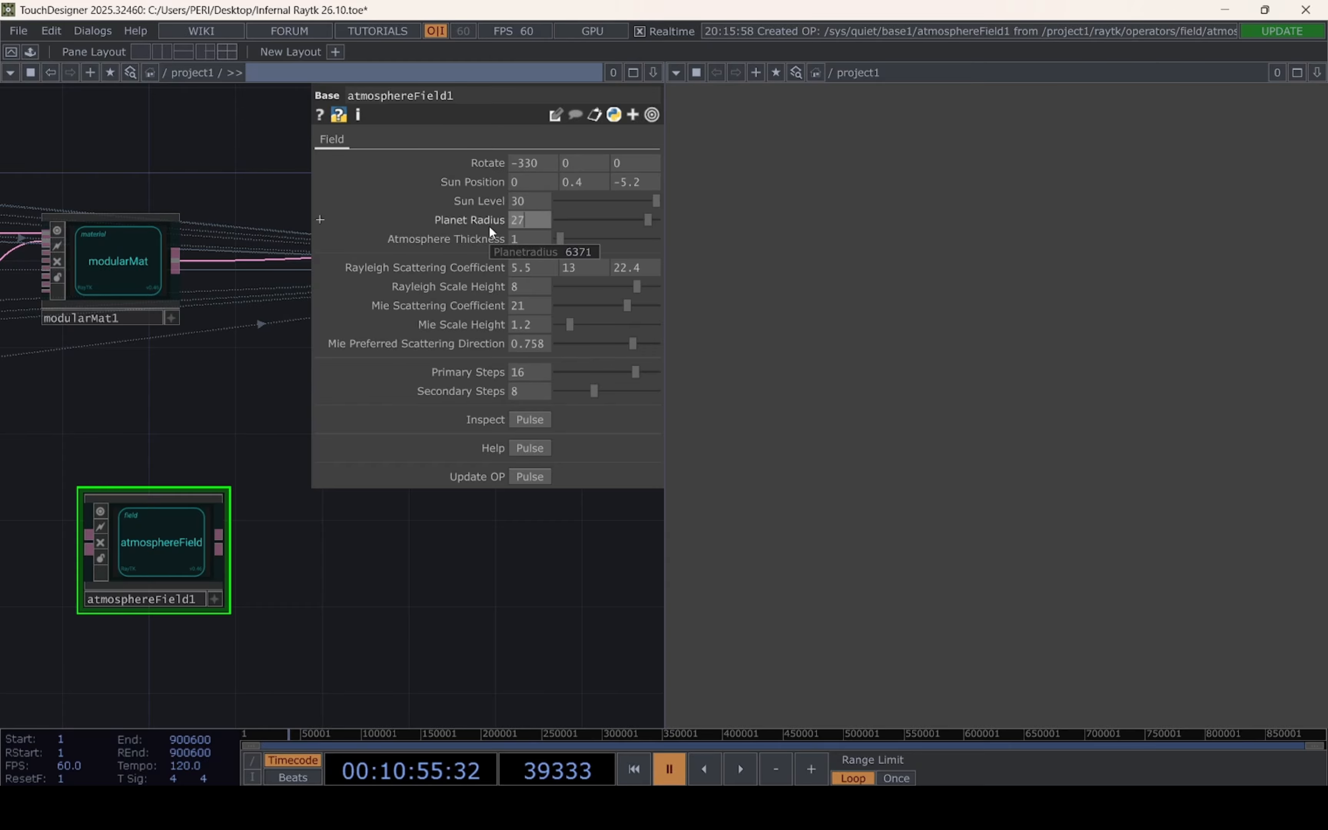
text(22)
click(433, 596)
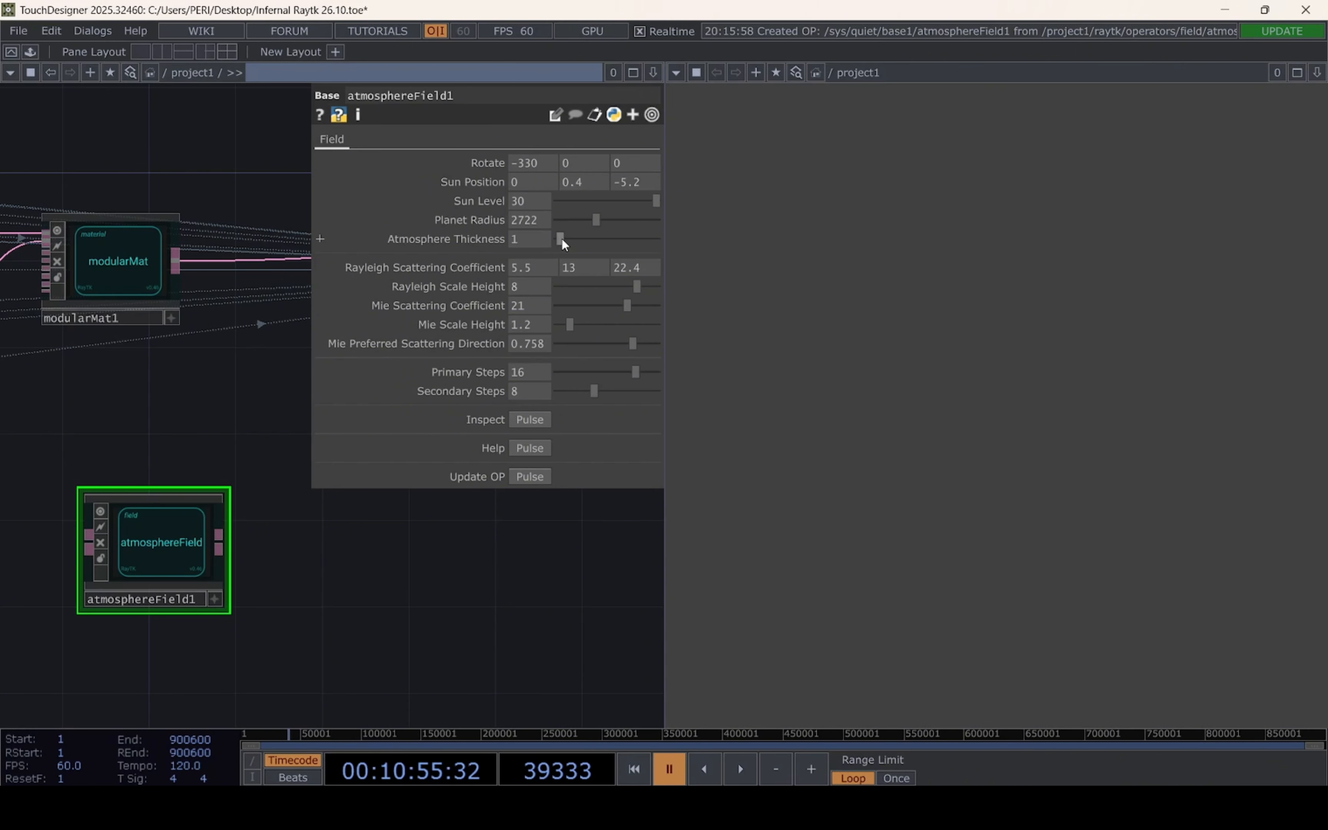
Set the atmosphereField's Atmosphere Thickness to 23.3 and Rayleigh Scale Height to 15
click(543, 240)
text(23)
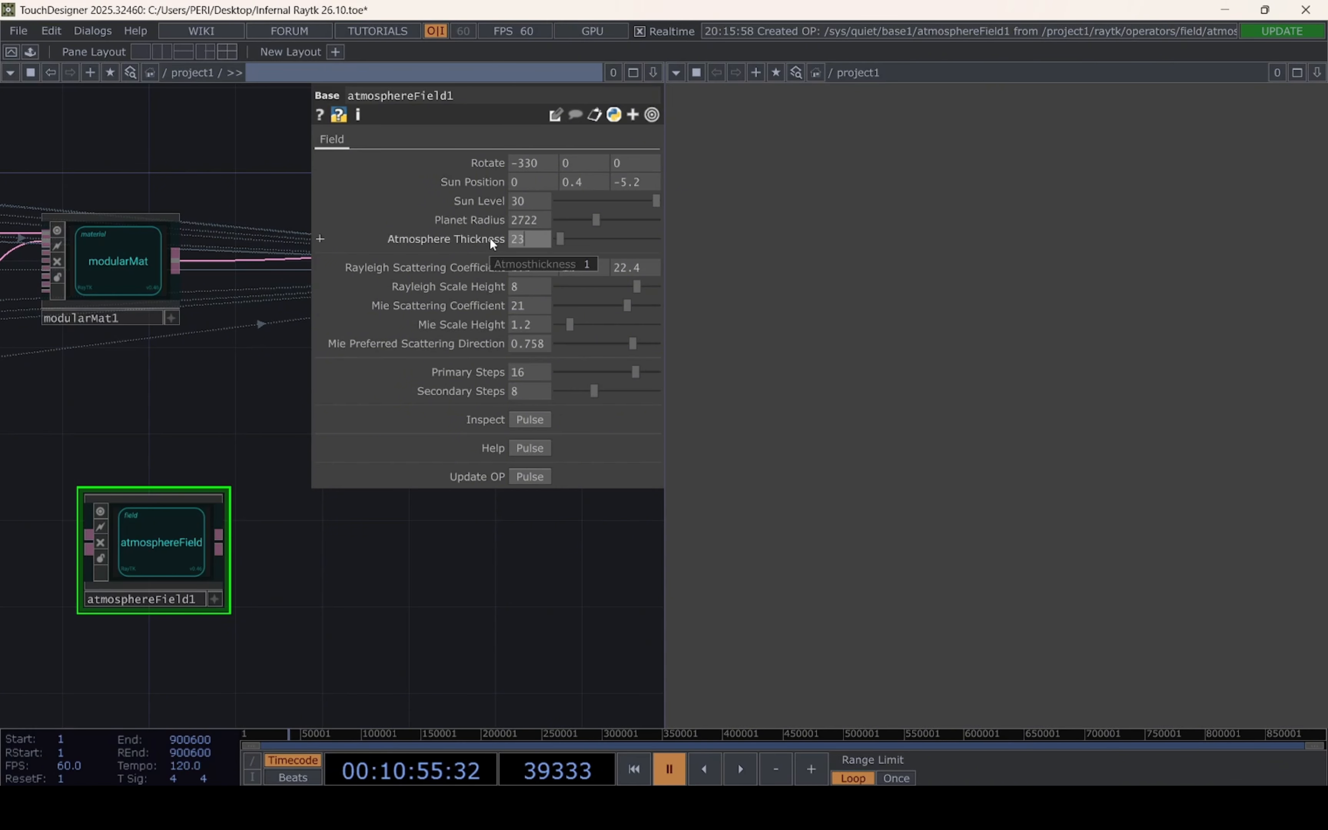
text(.3)
click(394, 609)
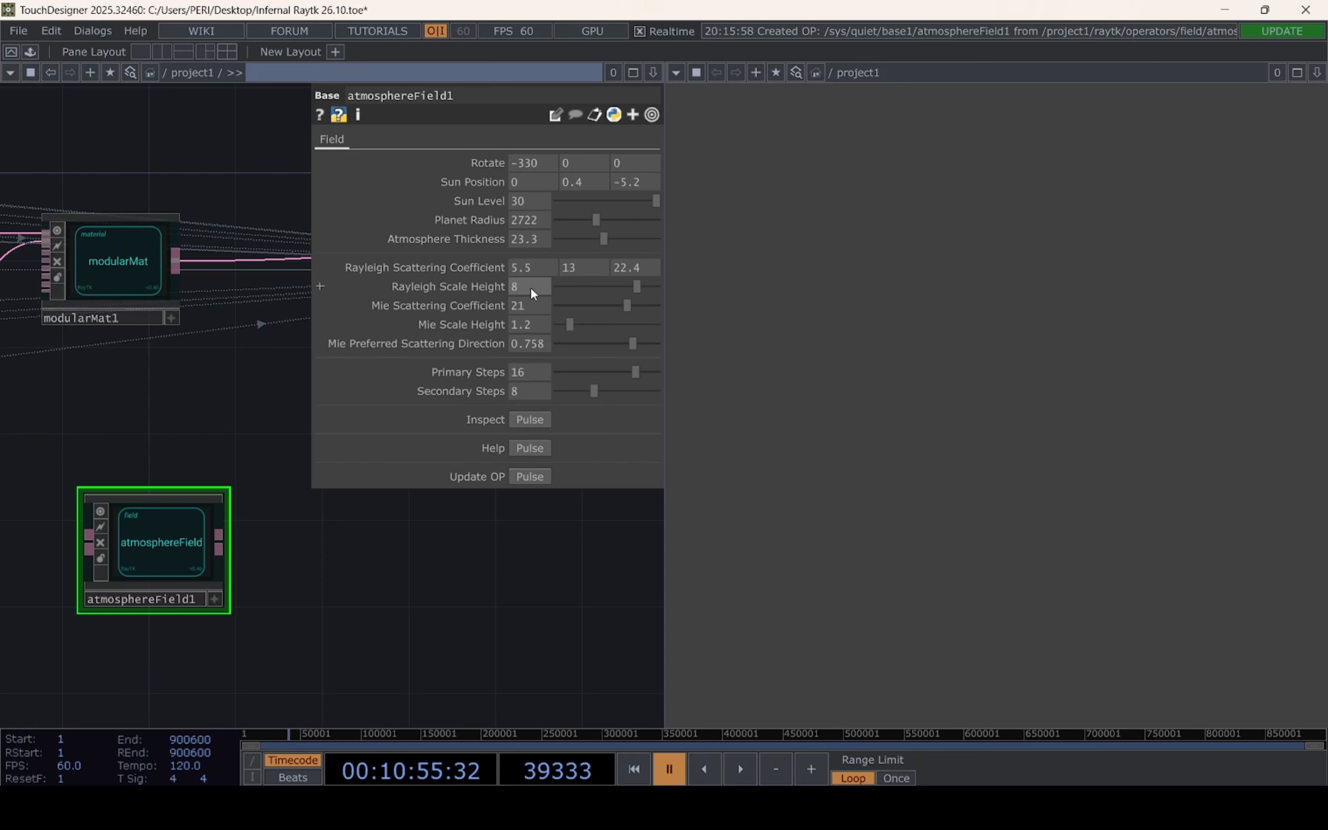
drag(639, 288, 715, 288)
drag(527, 286, 466, 292)
text(15)
key(Return)
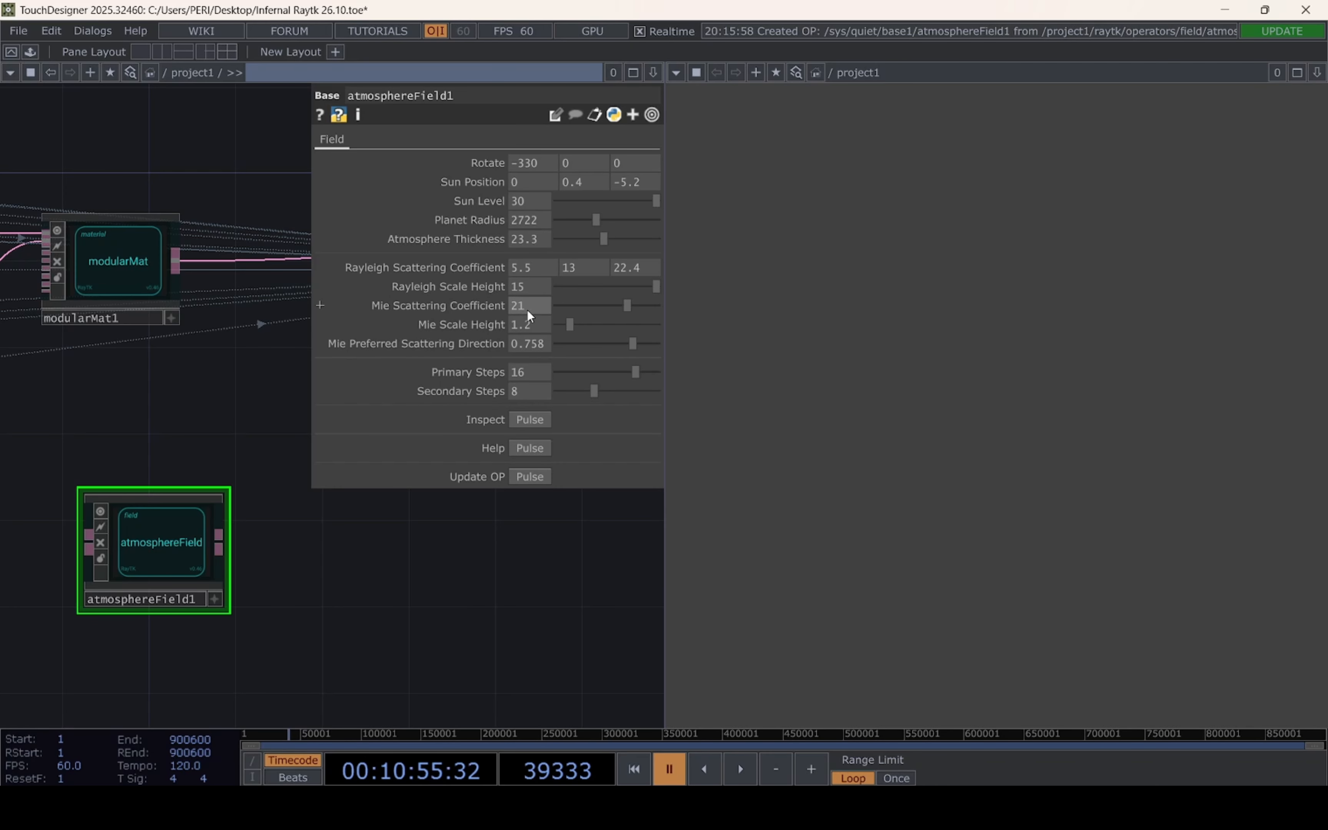
Set the Mie Scattering Coefficient to 0.002, the Mie Preferred Scattering Direction to 0.951 and Primary Steps to 1
drag(527, 310, 481, 308)
text(0.)
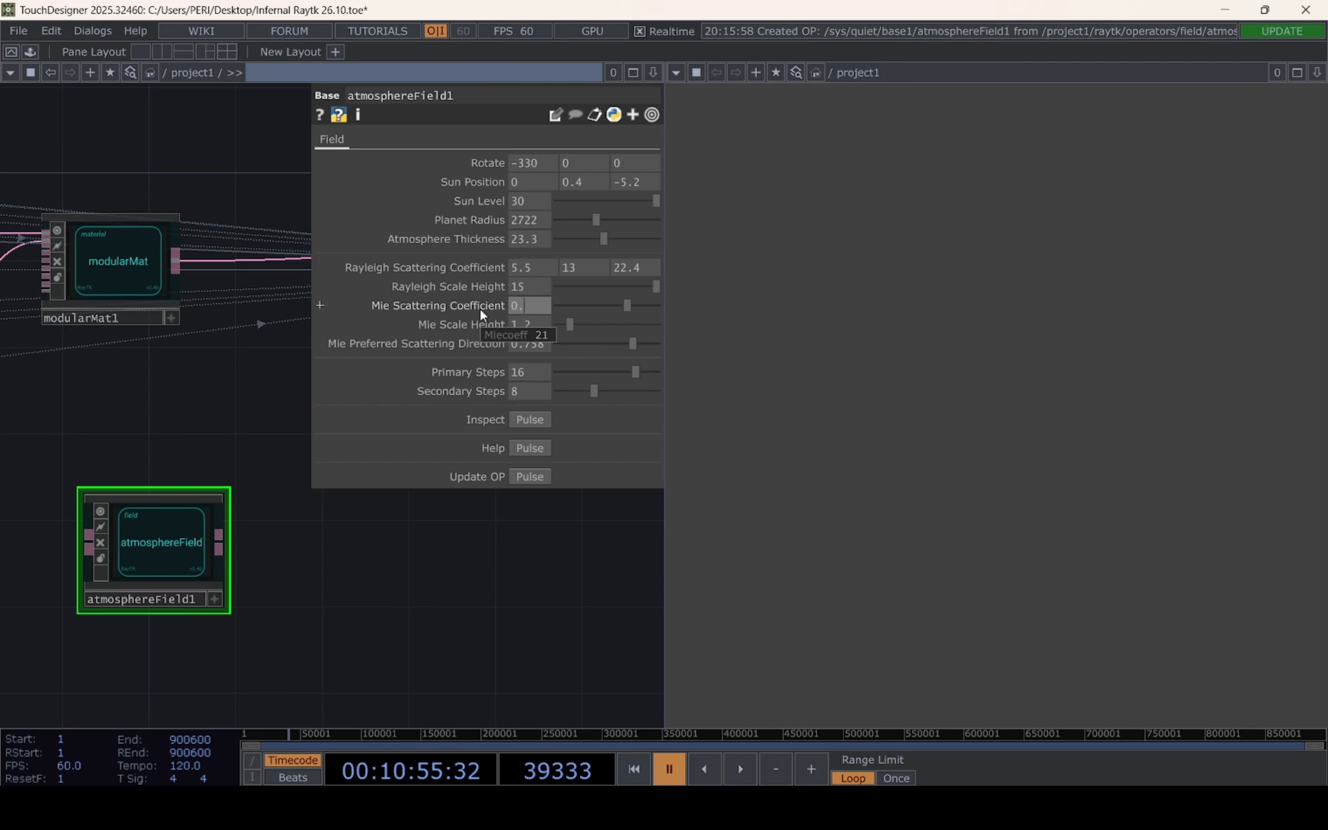
text(002)
key(Return)
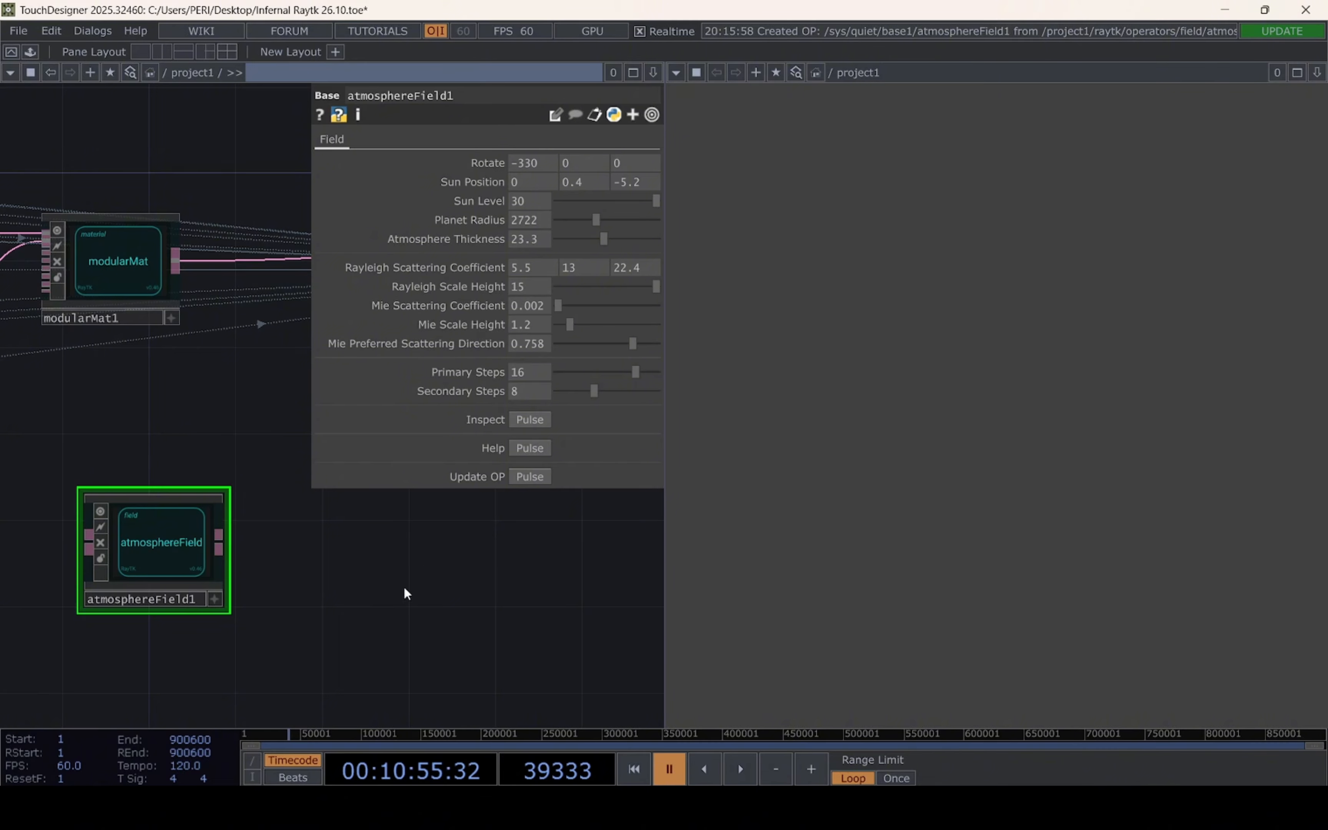
click(525, 345)
click(559, 373)
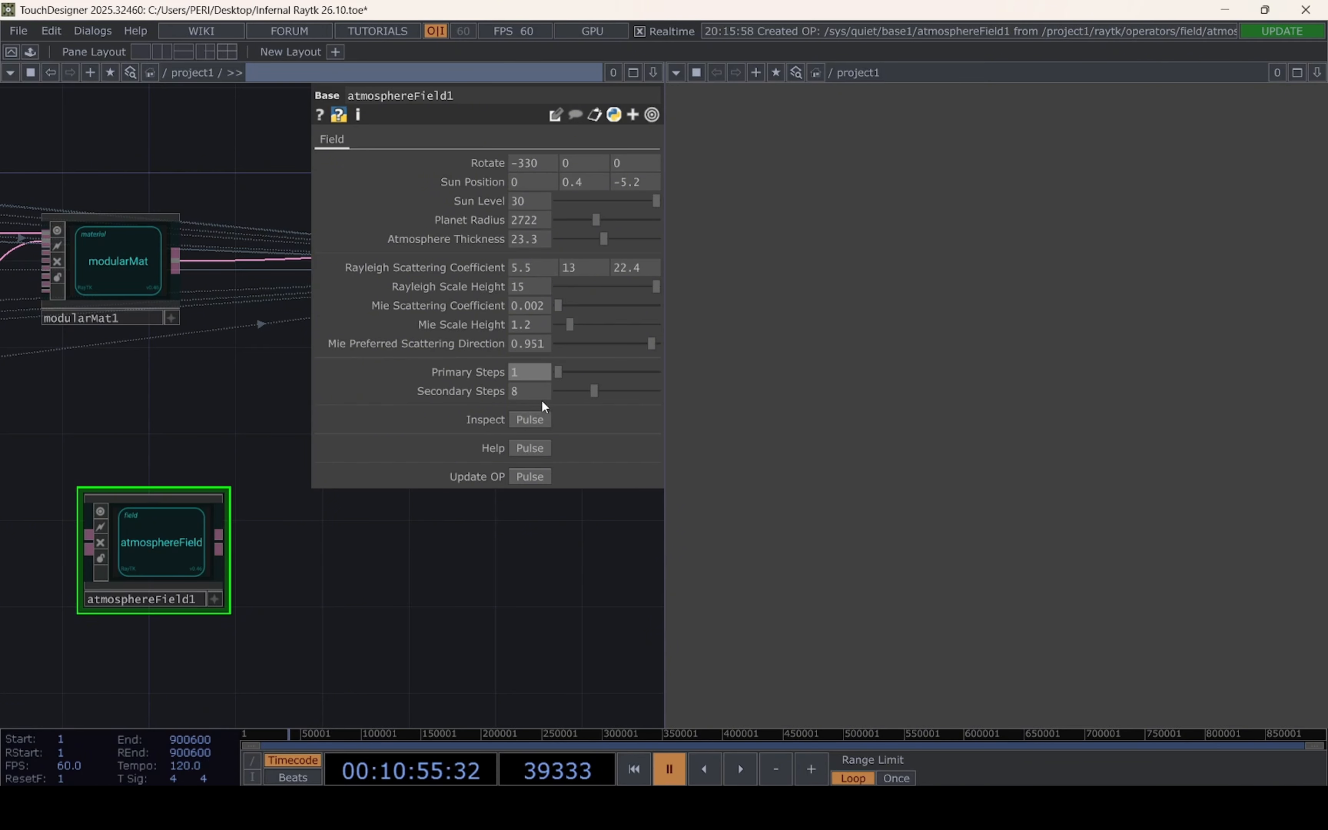
Add a Null operator to the atmosphereField's output and place it below raymarchRender3D
drag(401, 560, 306, 565)
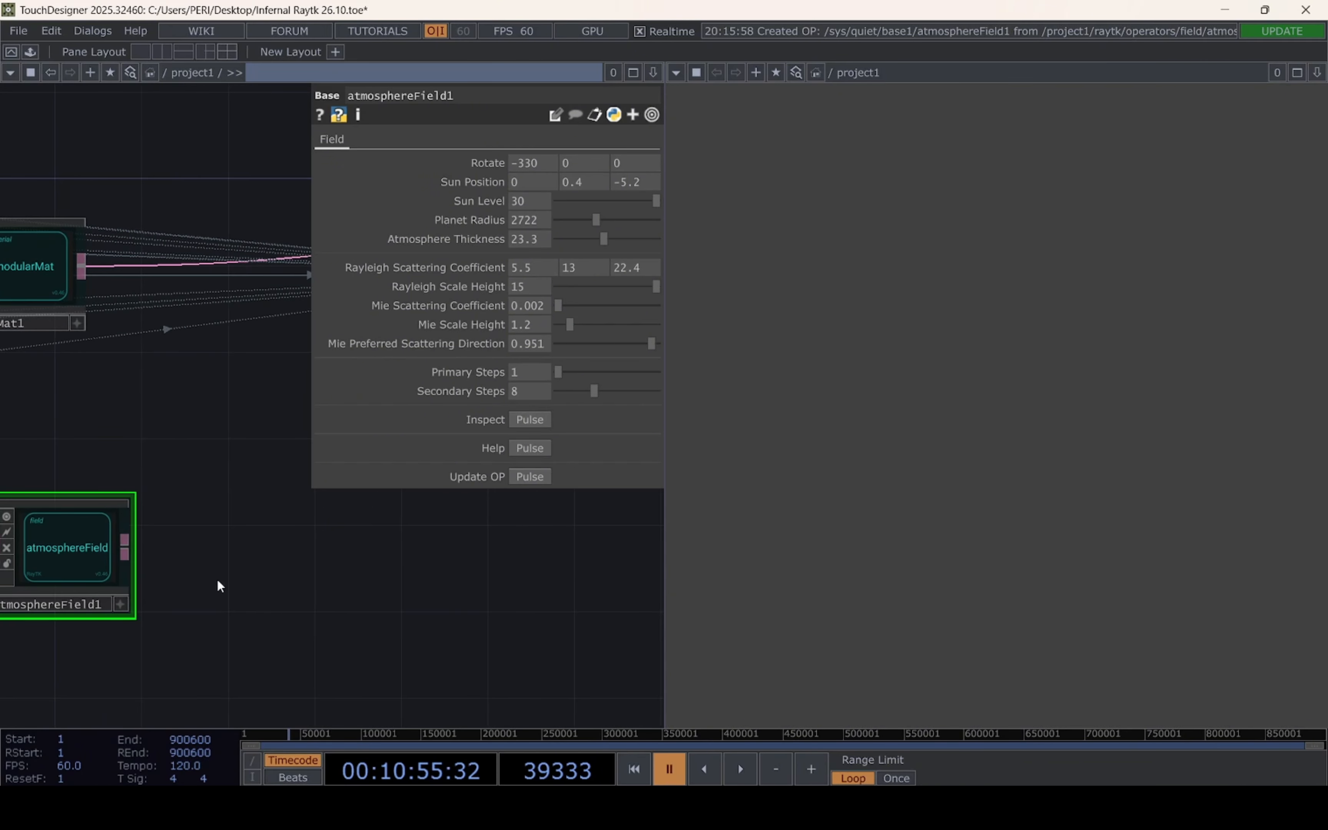
drag(193, 576, 273, 574)
right_click(211, 545)
click(178, 391)
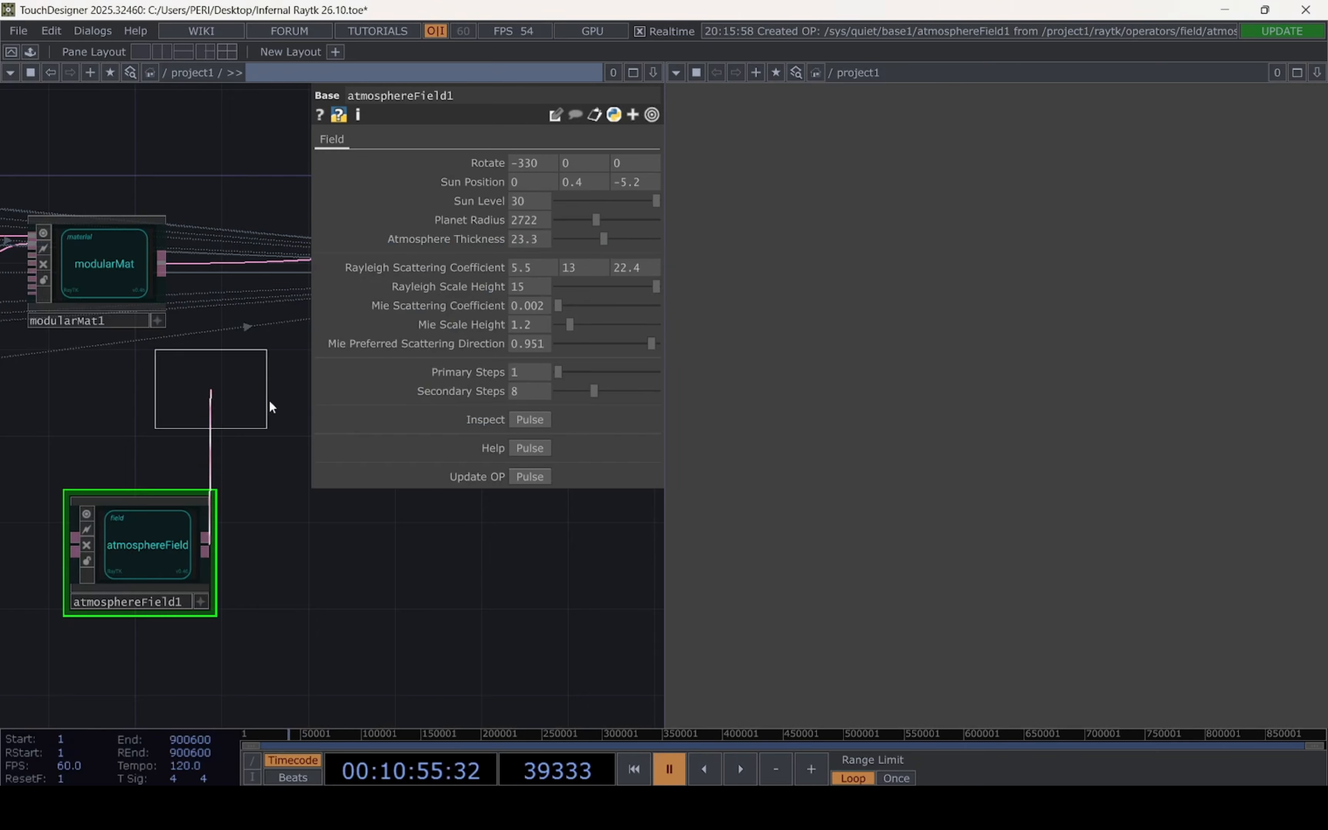
click(571, 568)
drag(299, 626, 16, 604)
drag(286, 538, 369, 537)
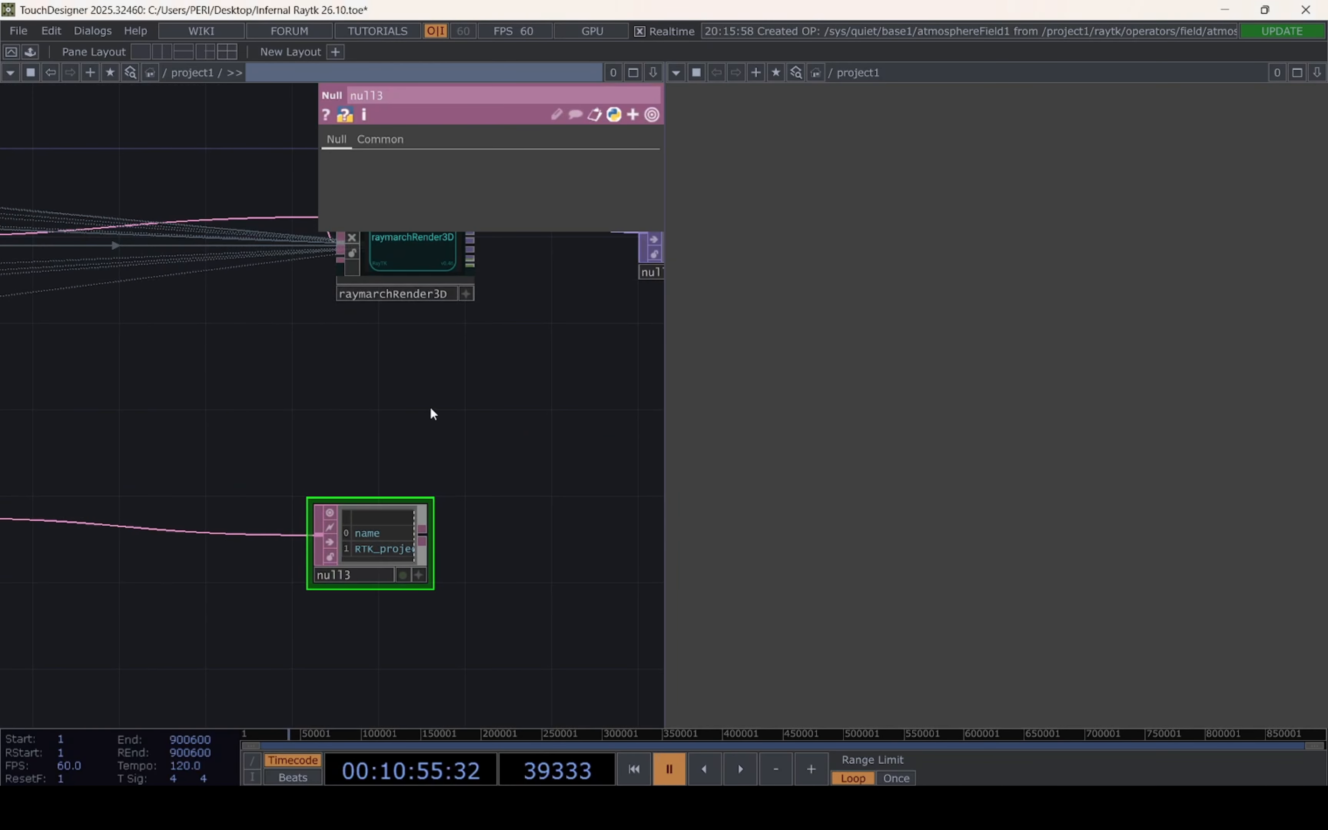
Assign null3 as the Background Field of raymarchRender3D
drag(430, 413, 187, 424)
click(118, 260)
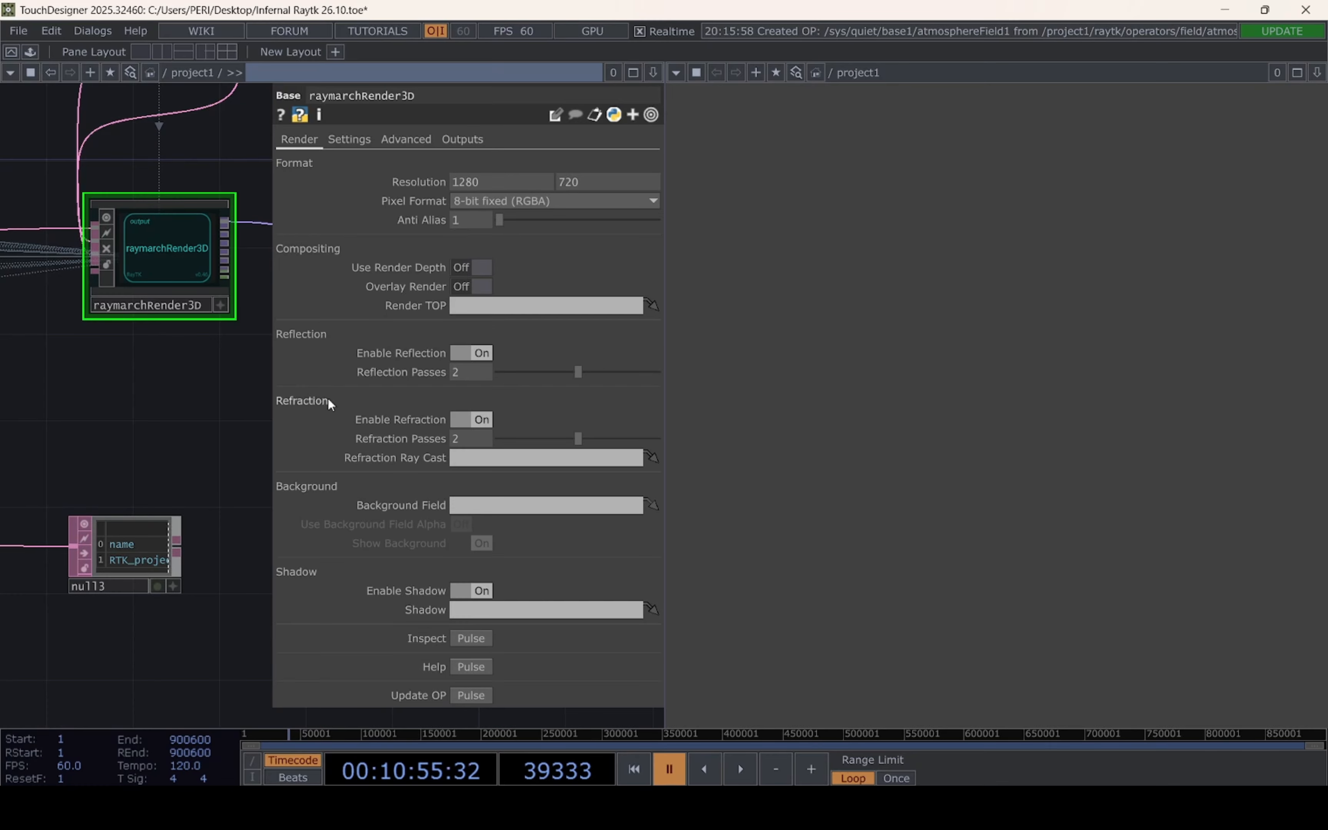
drag(120, 556, 478, 503)
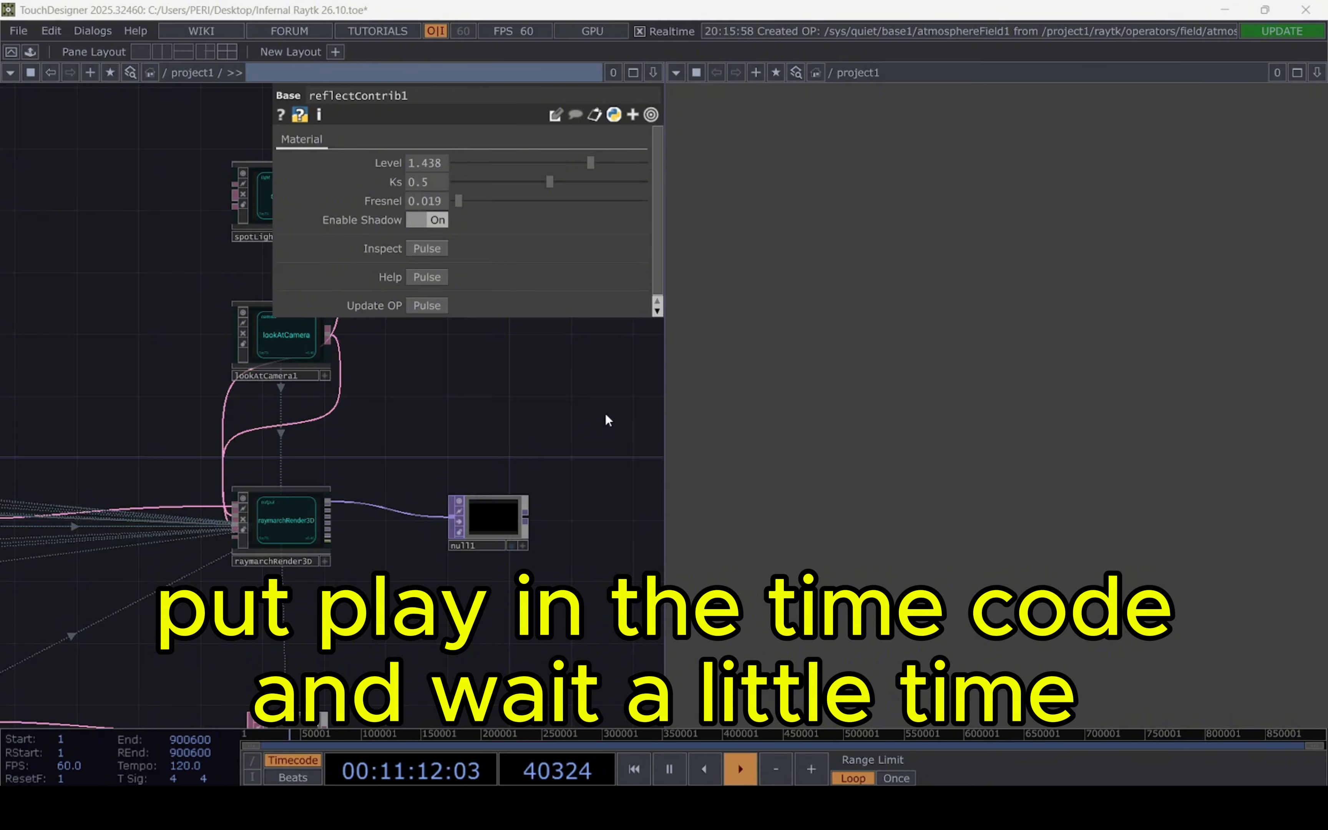
Check the atmosphere in the rendered image and show null1's output in the second pane
scroll(605, 415, left, 9)
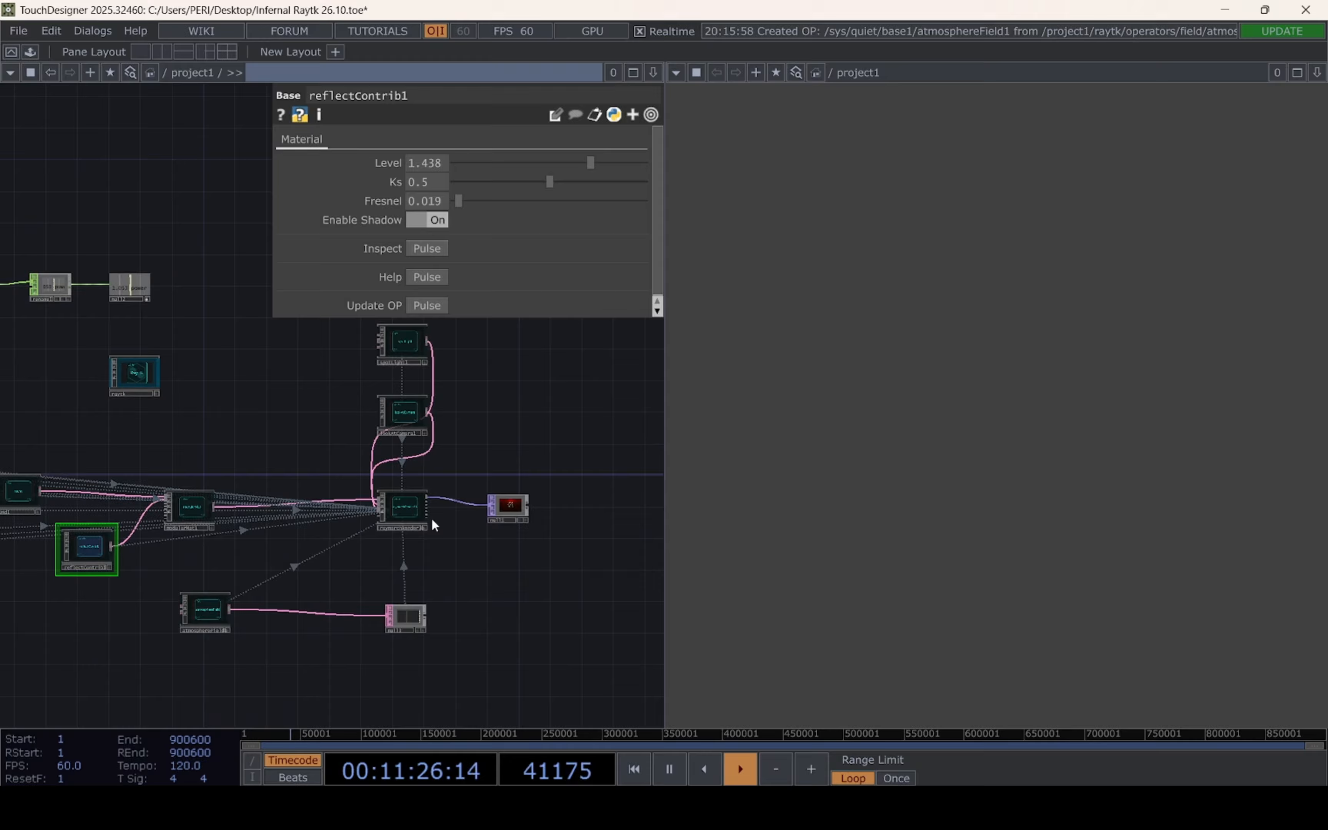
scroll(433, 522, left, 8)
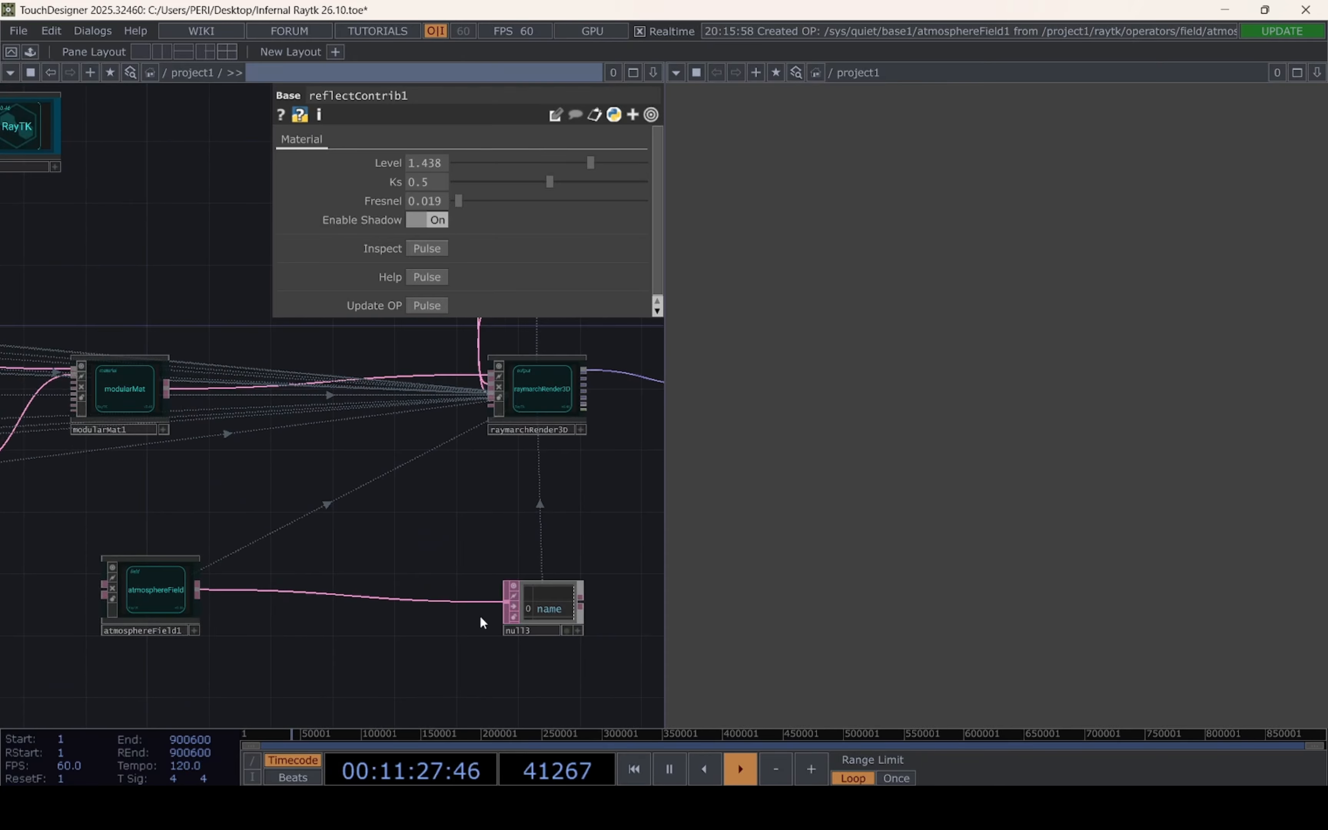
scroll(482, 622, right, 10)
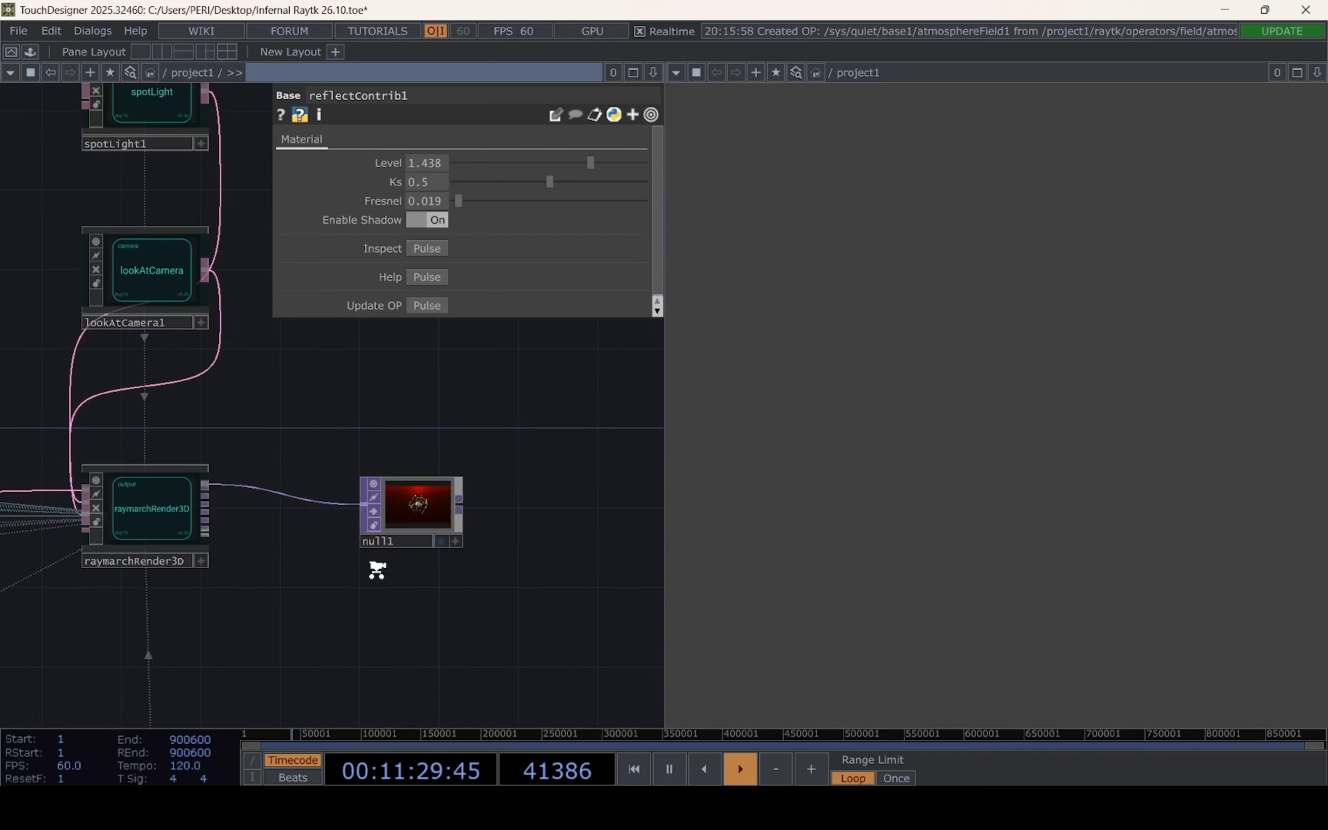
scroll(377, 570, up, 6)
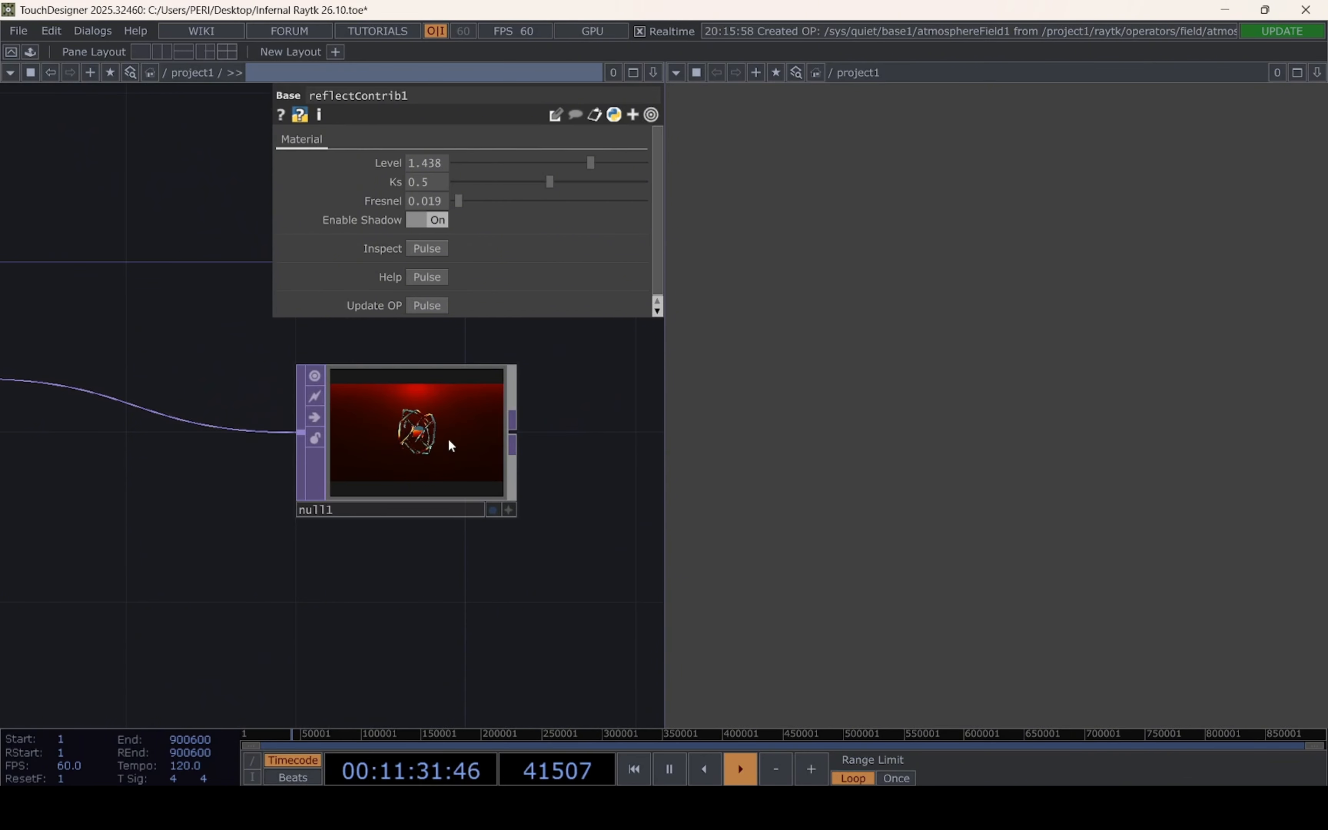
scroll(385, 574, down, 5)
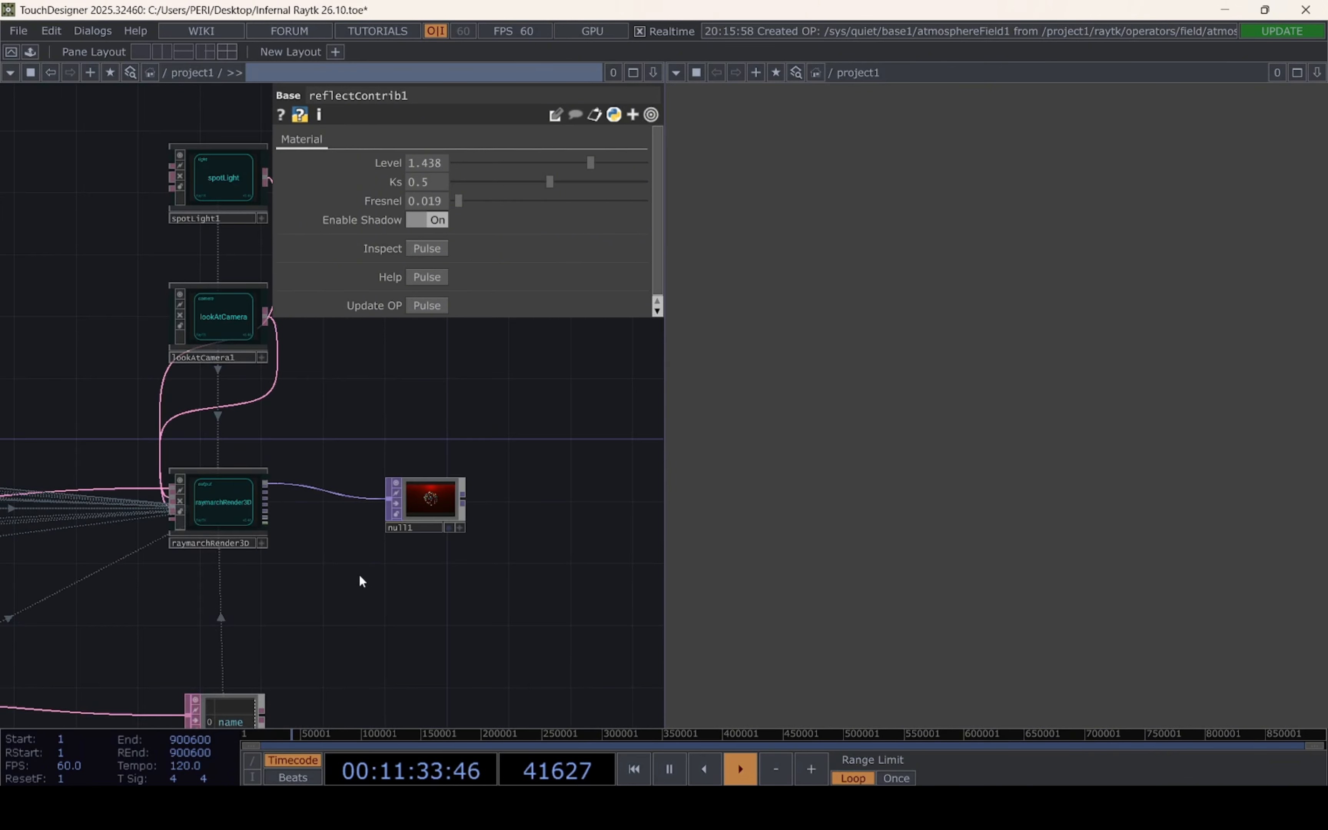
scroll(368, 588, up, 5)
drag(411, 630, 555, 538)
click(449, 575)
drag(360, 533, 280, 593)
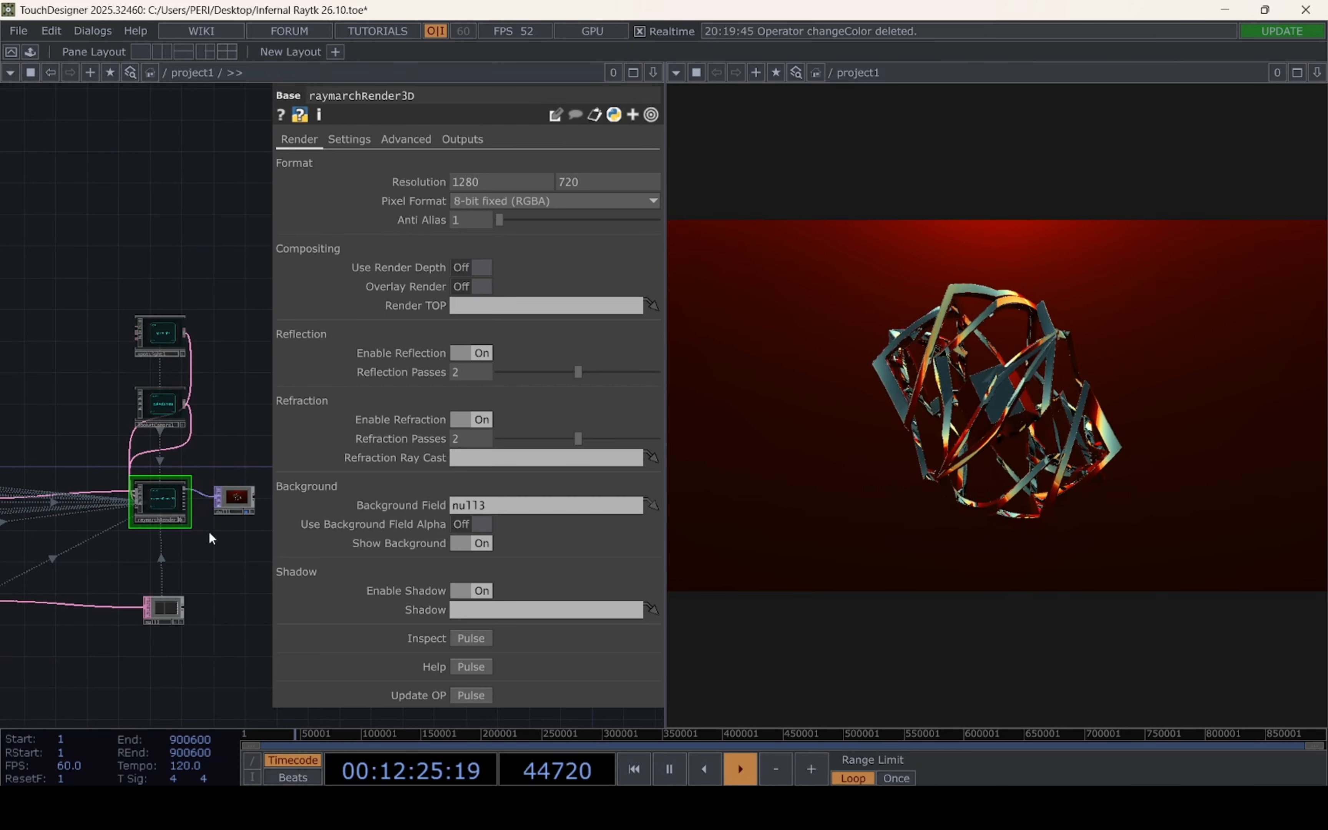
Add the changeToColor component from the palette's ImageFilters and place it beside null1
scroll(208, 530, up, 2)
click(30, 52)
drag(72, 473, 367, 411)
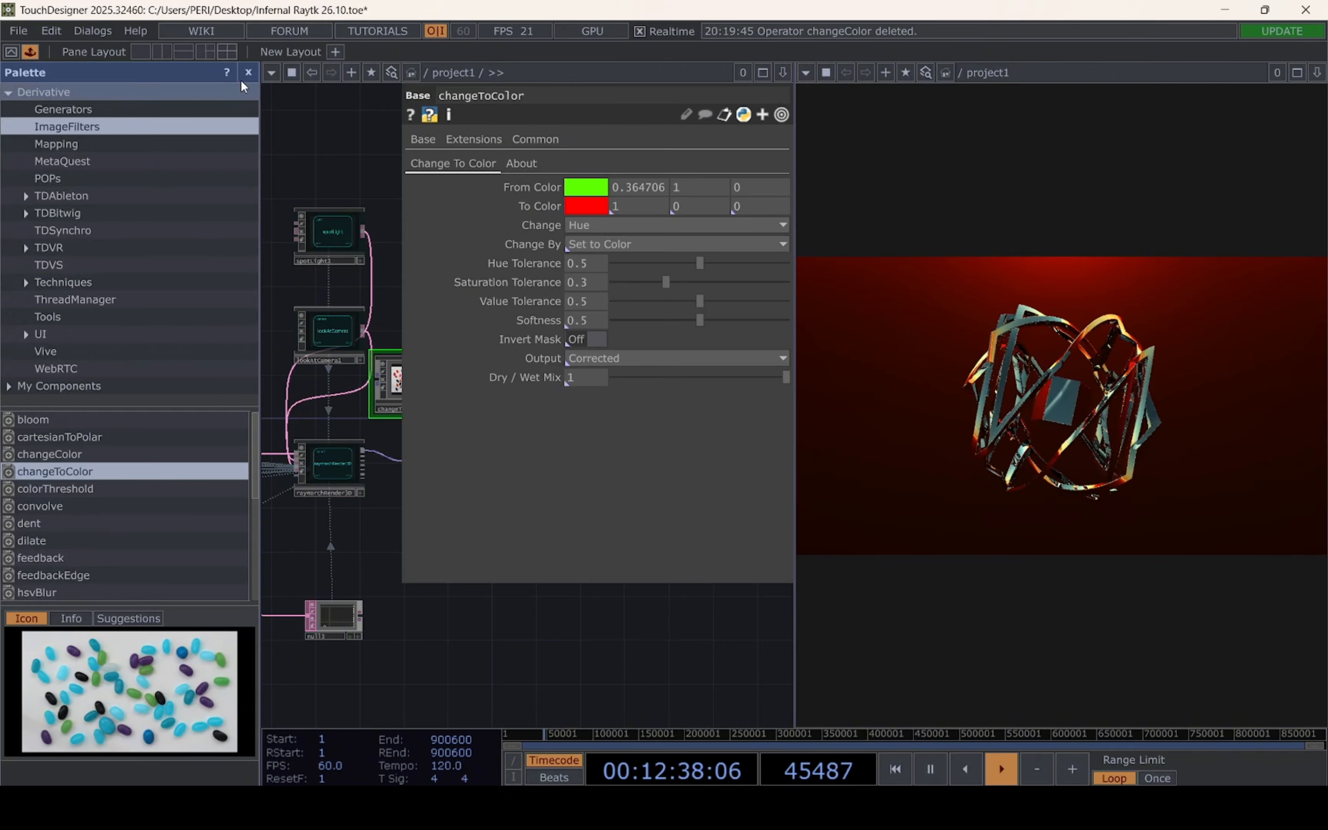
click(248, 73)
drag(152, 388, 260, 448)
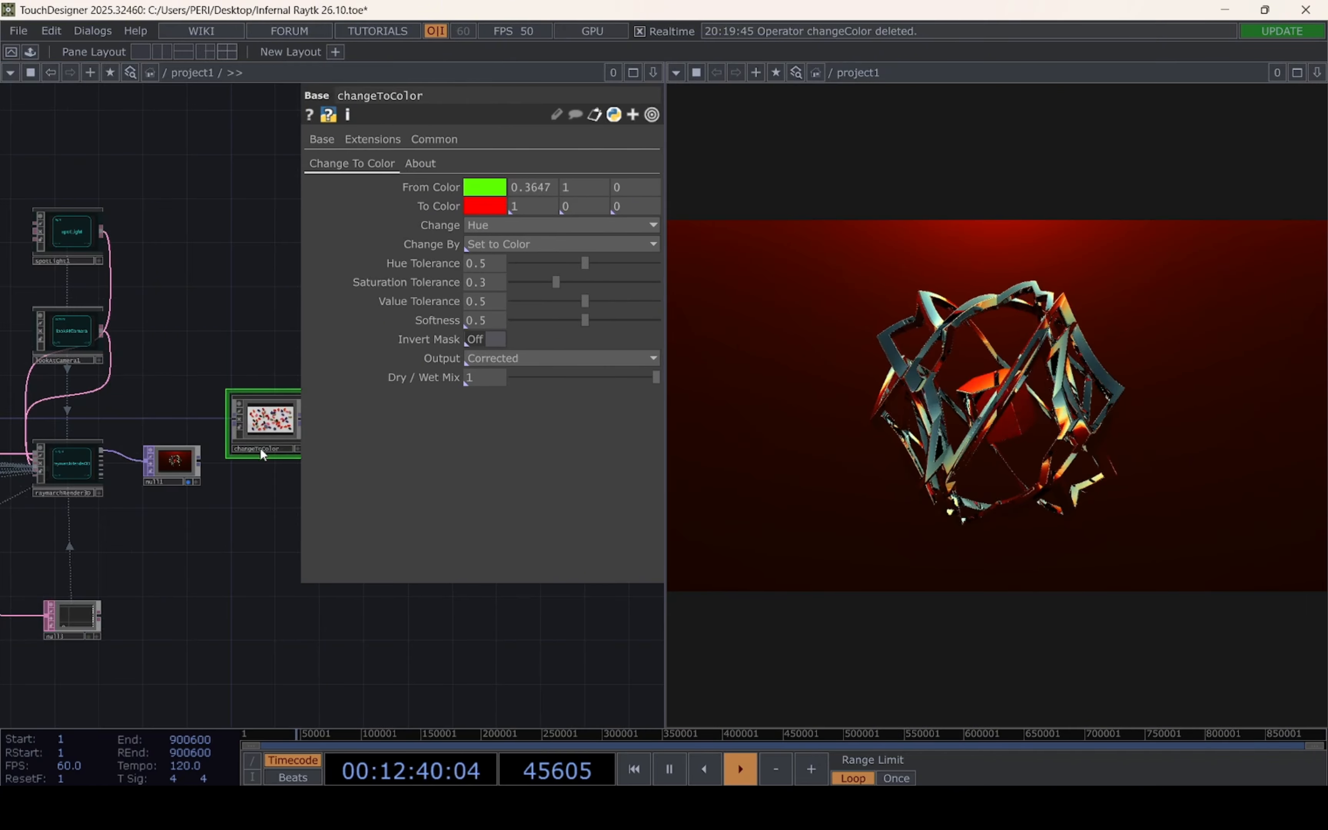
Connect null1's output to the input of changeToColor and reposition changeToColor above it
scroll(215, 495, up, 3)
scroll(215, 496, up, 3)
drag(215, 496, 77, 561)
drag(51, 471, 119, 388)
drag(192, 390, 236, 324)
Set changeToColor's From Color to orange (1, 0.545, 0)
click(485, 187)
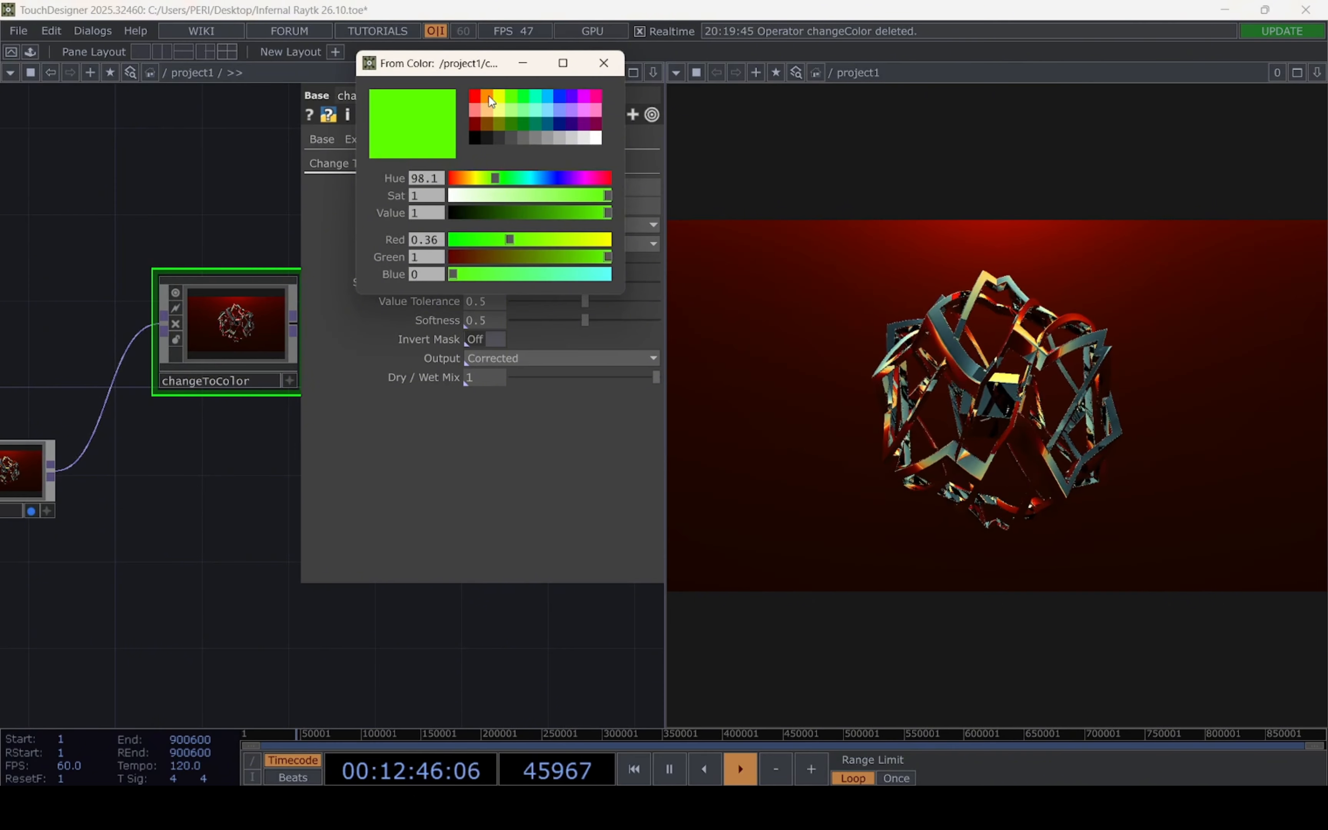
click(490, 96)
click(604, 63)
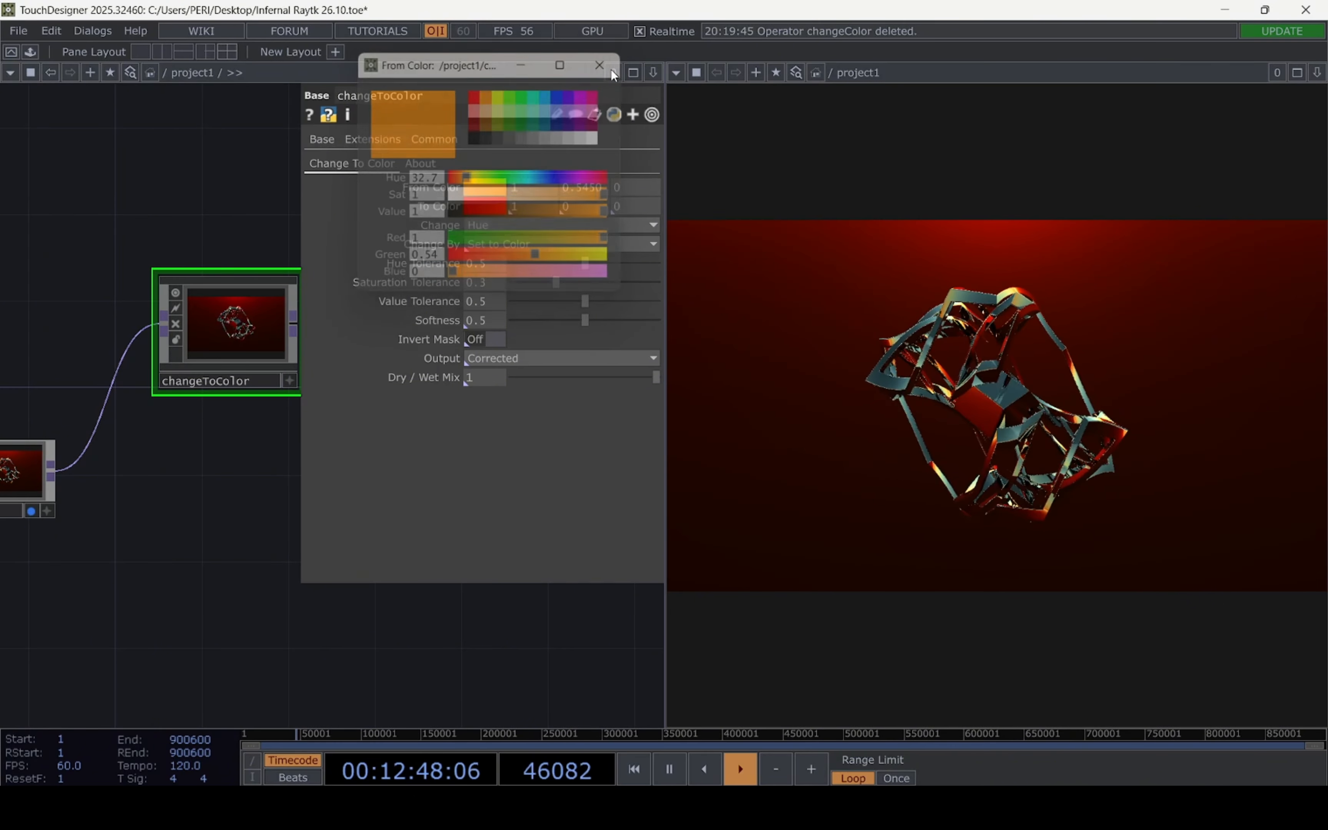
scroll(206, 313, up, 5)
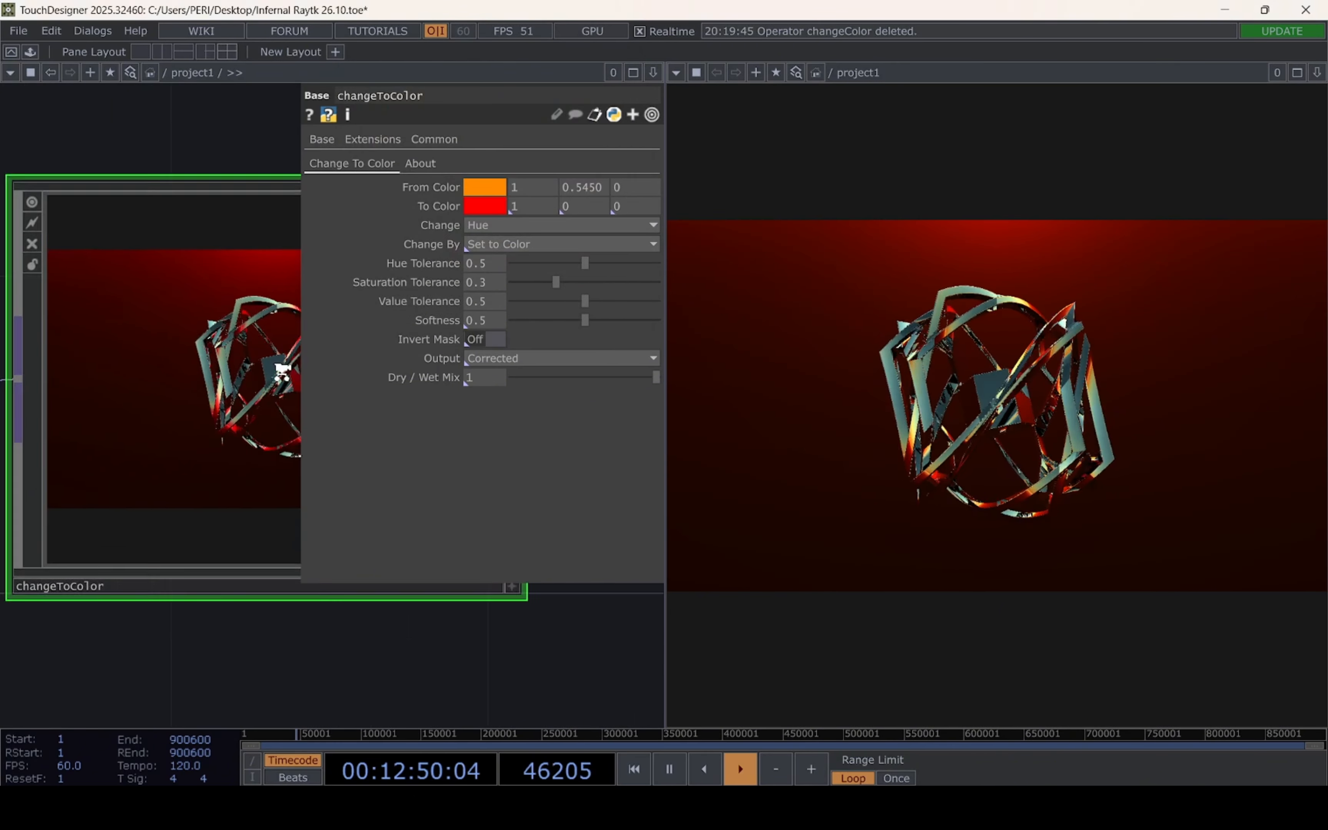
scroll(501, 621, down, 5)
Find God_Rays.tox in the Downloads folder with File Explorer and import it into the TouchDesigner network near changeToColor
key(super+e)
click(421, 488)
click(1156, 295)
text(god)
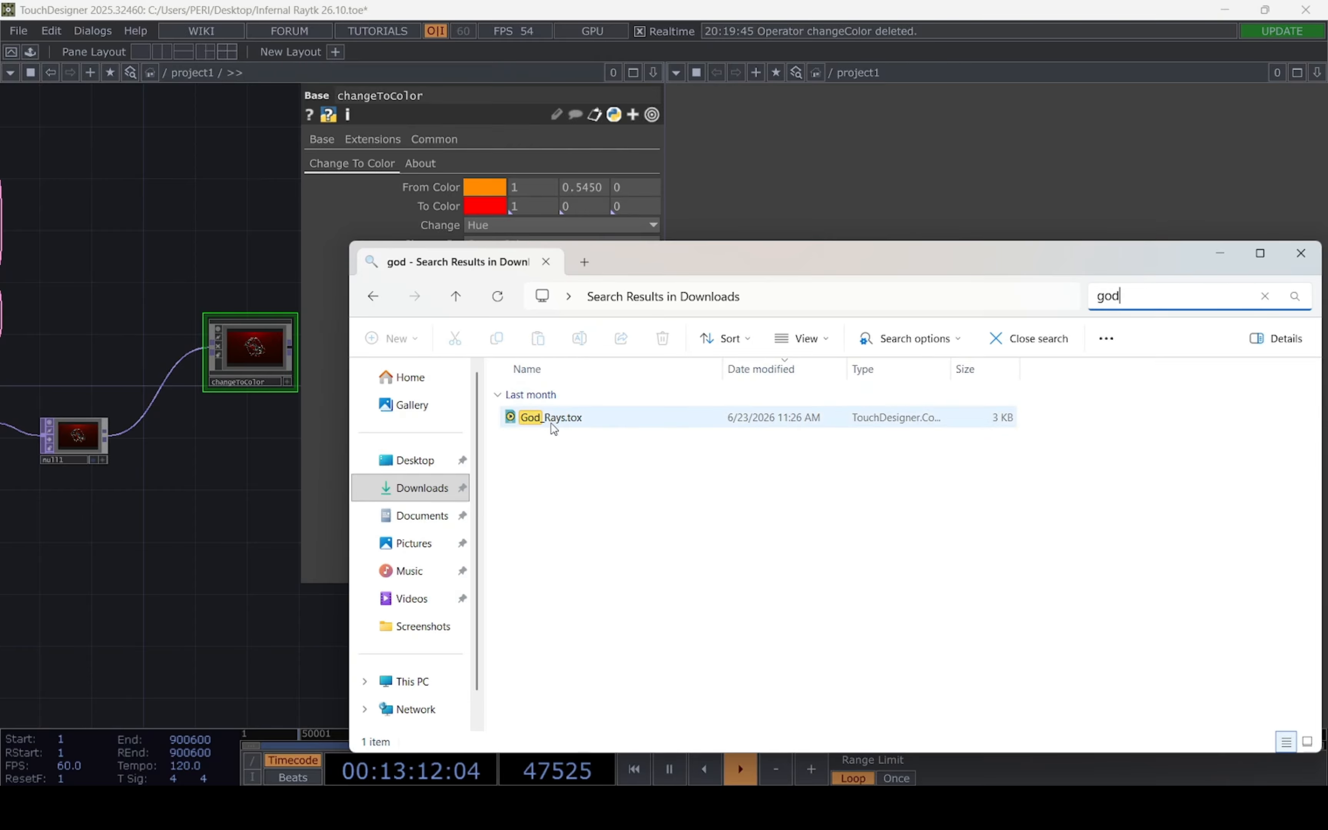
drag(553, 428, 155, 278)
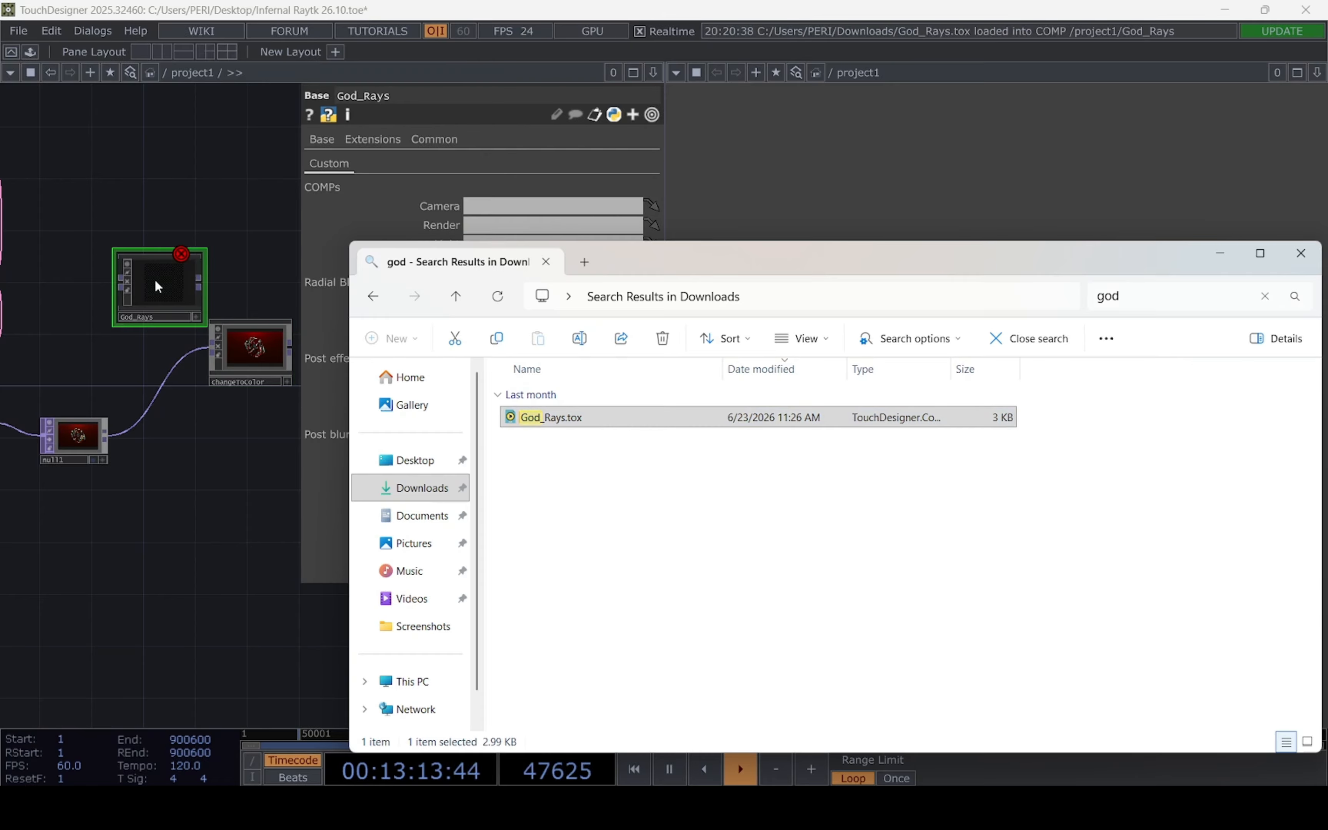
Leave the file browser, connect changeToColor's output to God_Rays and reposition God_Rays above changeToColor
click(1224, 254)
drag(196, 546, 174, 672)
drag(144, 480, 235, 403)
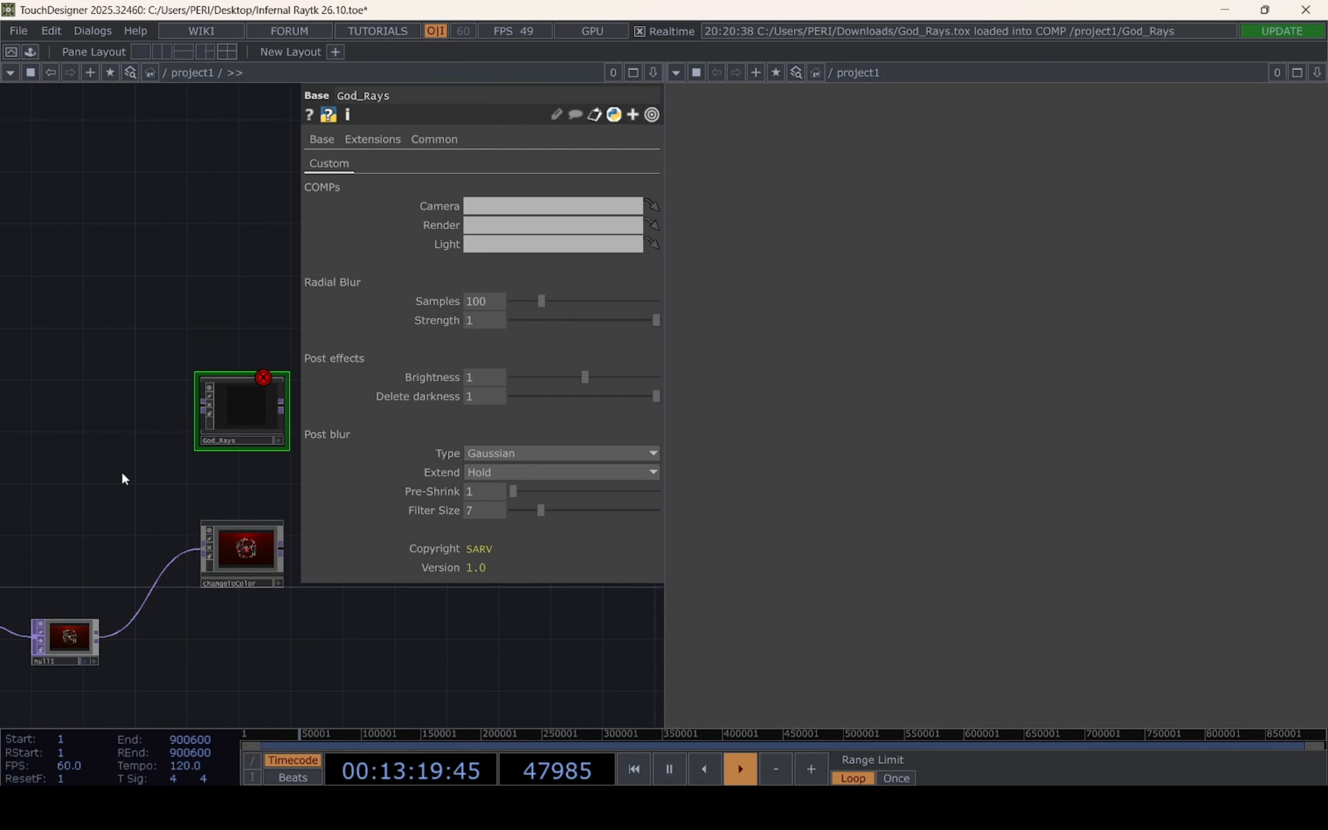
drag(123, 473, 0, 474)
drag(162, 559, 250, 446)
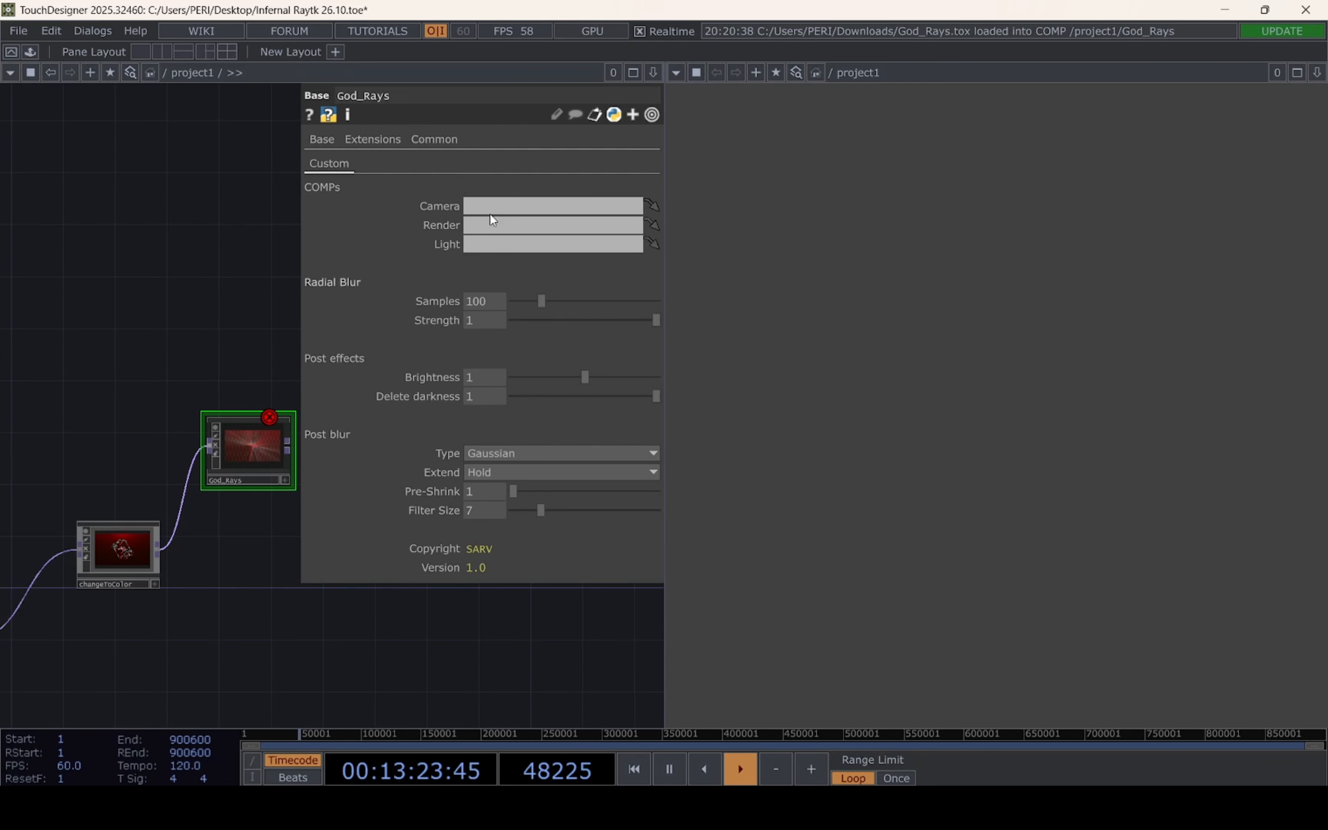
drag(160, 340, 262, 351)
scroll(265, 353, down, 3)
drag(113, 395, 27, 404)
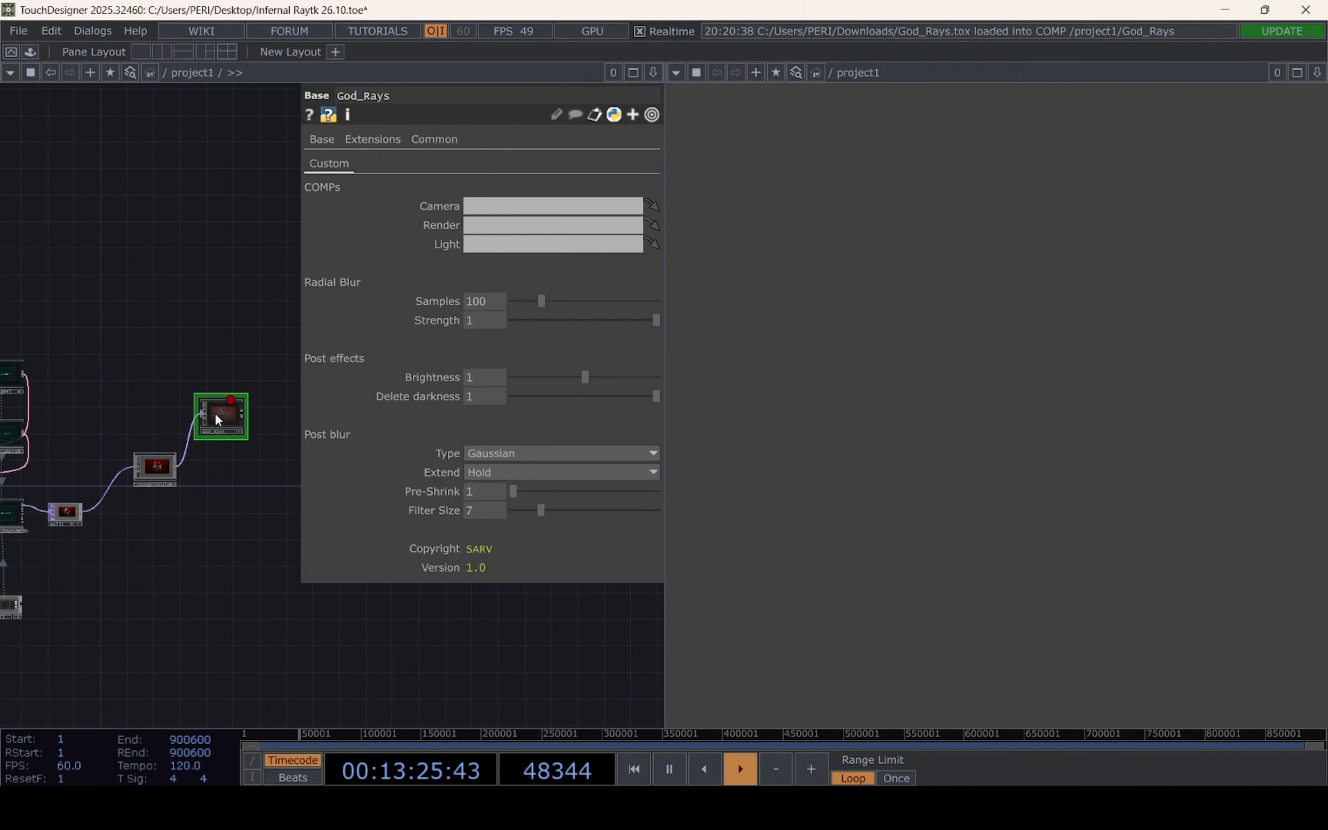
drag(214, 413, 129, 413)
drag(138, 319, 221, 304)
Assign lookAtCamera1 as God_Rays' Camera and spotLight1 as its Light by linking the nodes to those parameters
scroll(176, 332, up, 3)
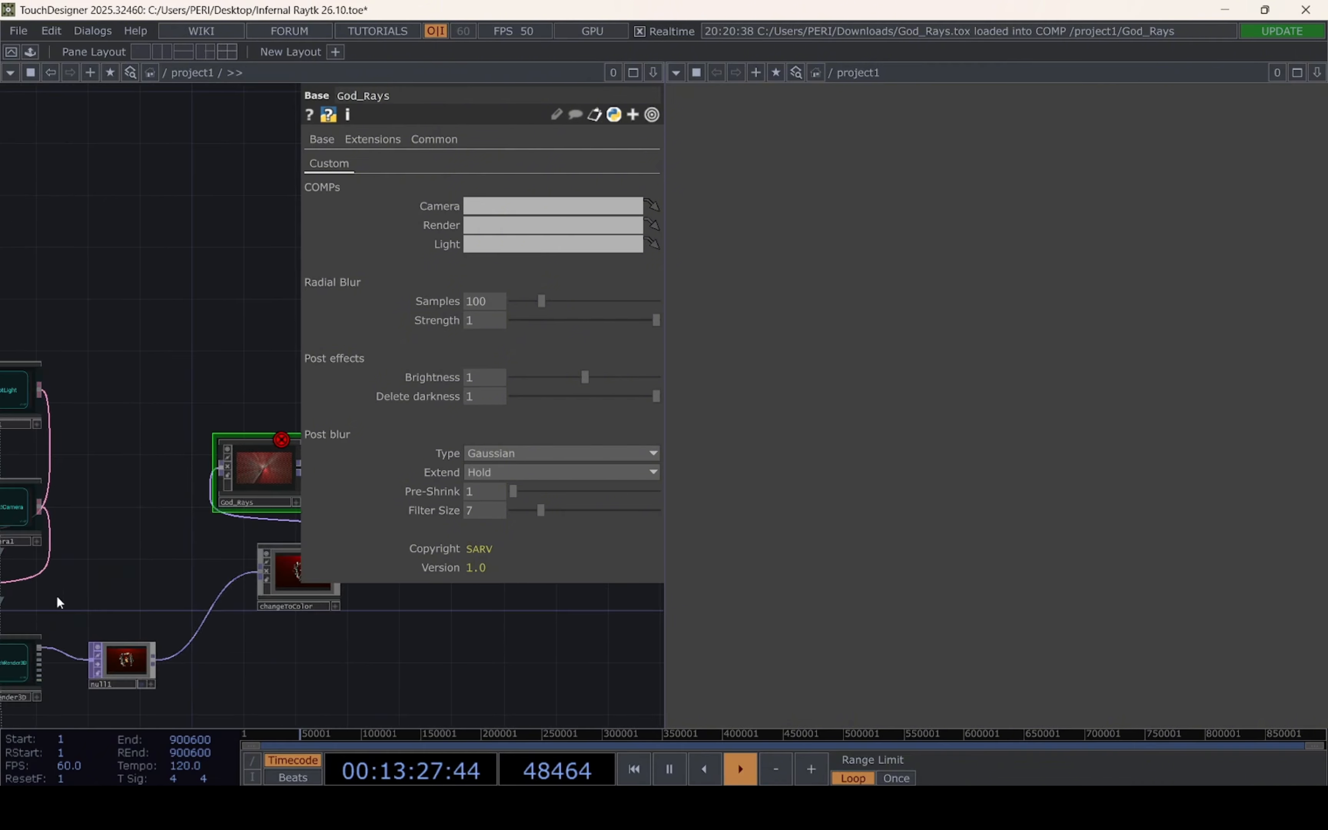
drag(80, 497, 132, 493)
drag(43, 503, 486, 206)
drag(83, 391, 486, 245)
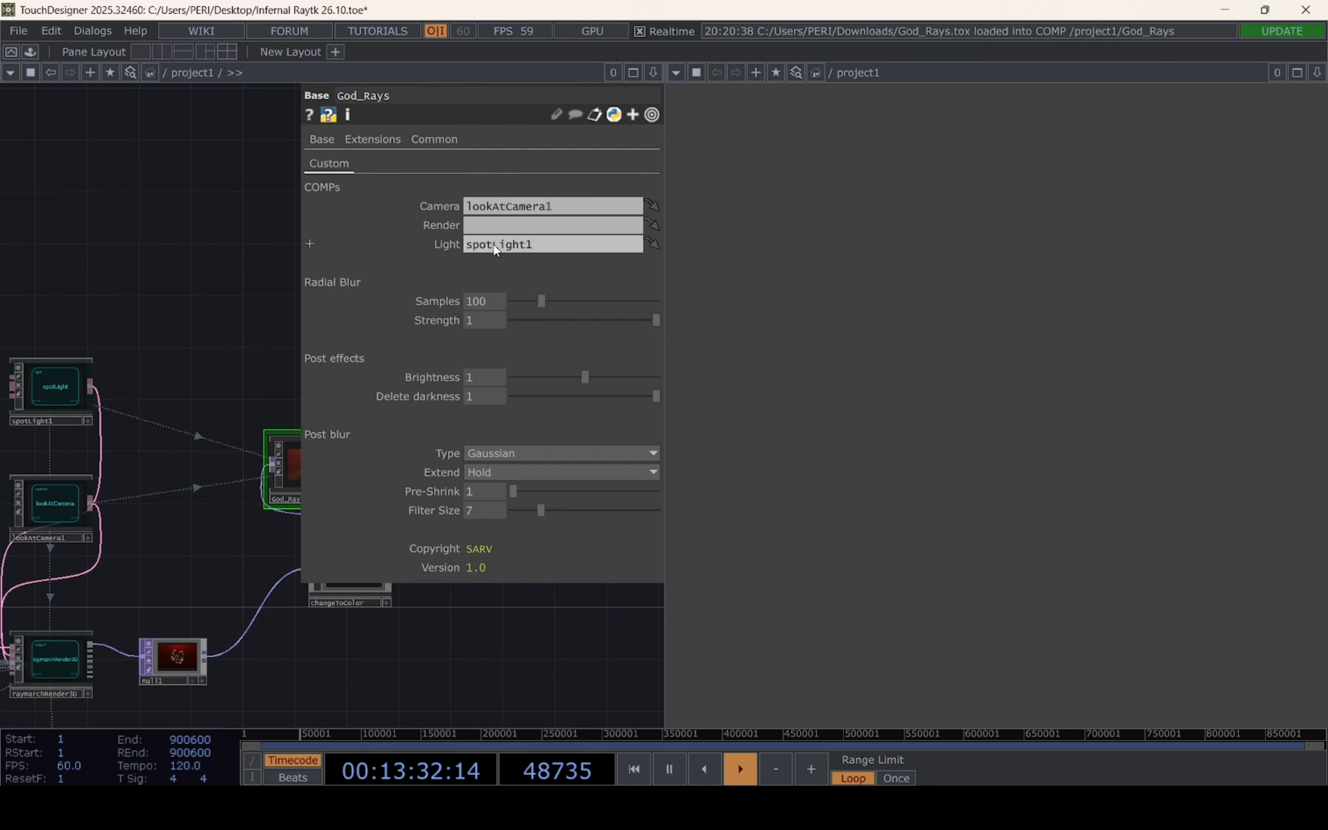
Copy the raymarchRender3D node's name and paste it as God_Rays' Render reference
click(41, 692)
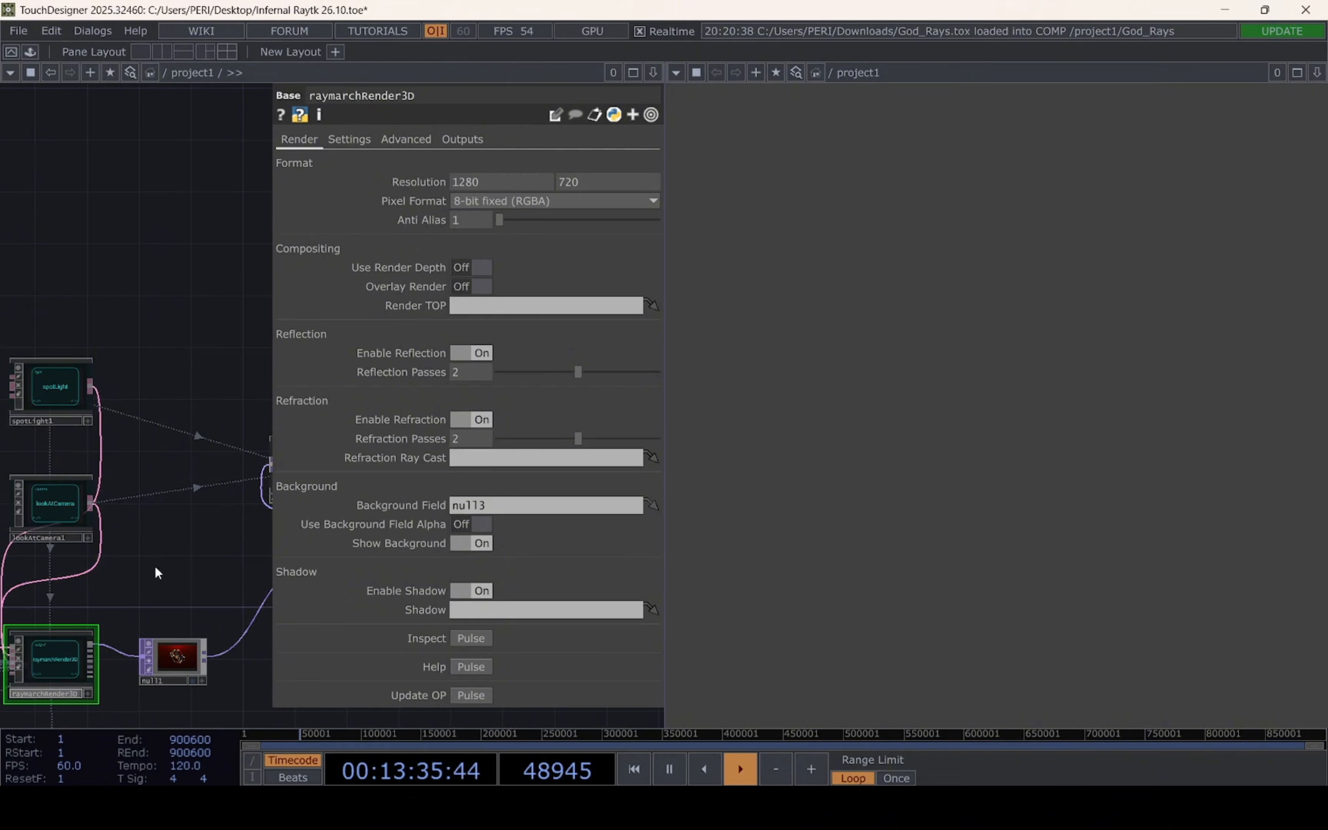
drag(165, 556, 33, 568)
click(187, 484)
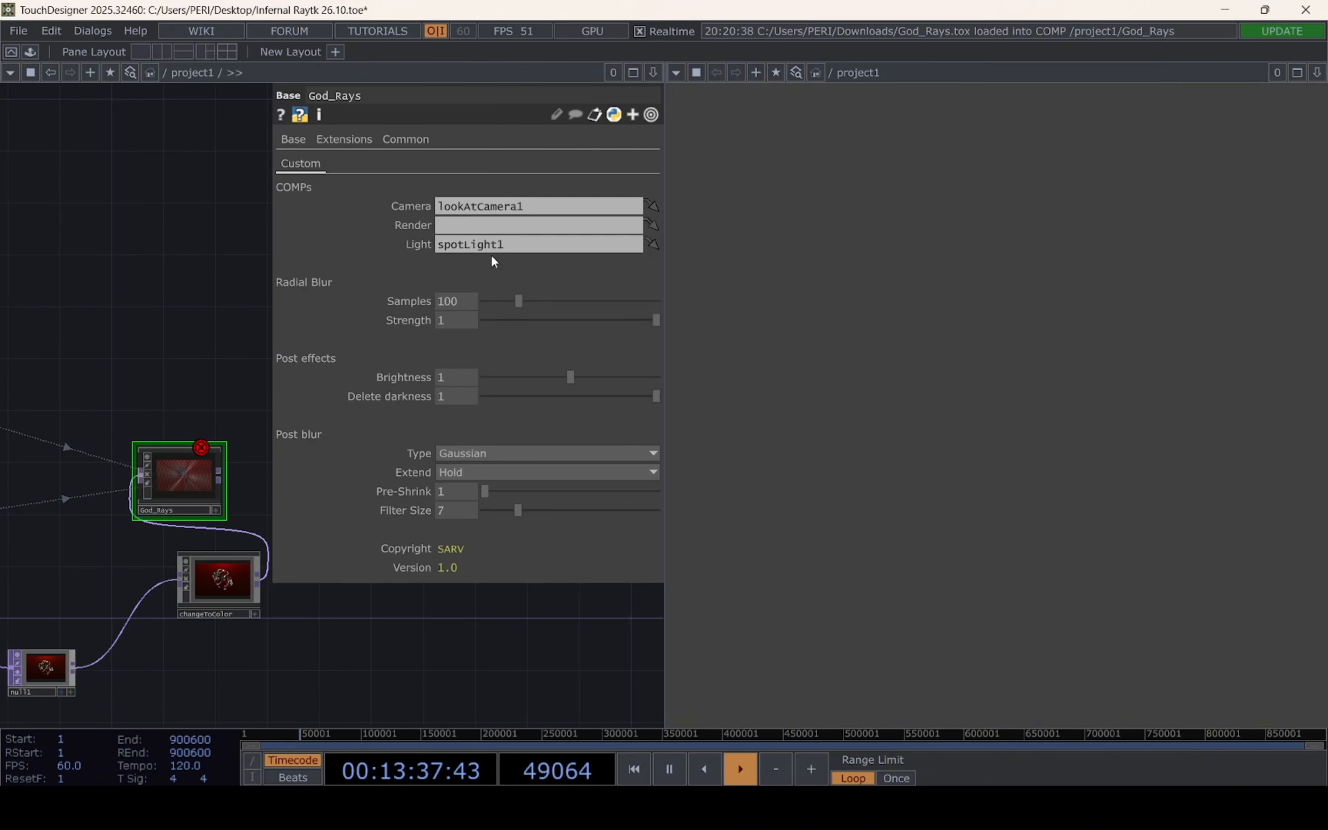
click(492, 225)
text(raymarchRender3D)
click(235, 285)
Move God_Rays farther along the network, above and beyond changeToColor, to make room for more nodes
drag(233, 286, 203, 266)
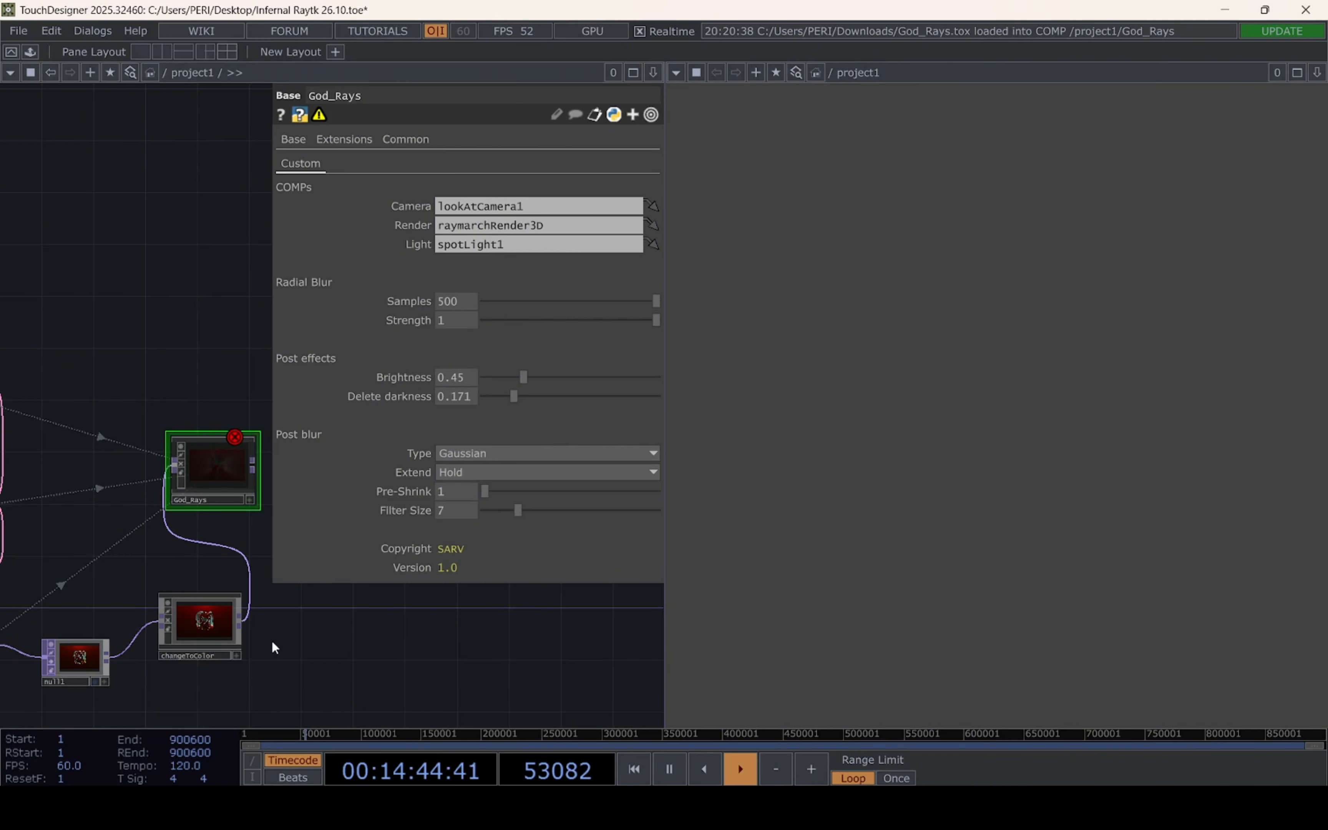
drag(270, 640, 214, 637)
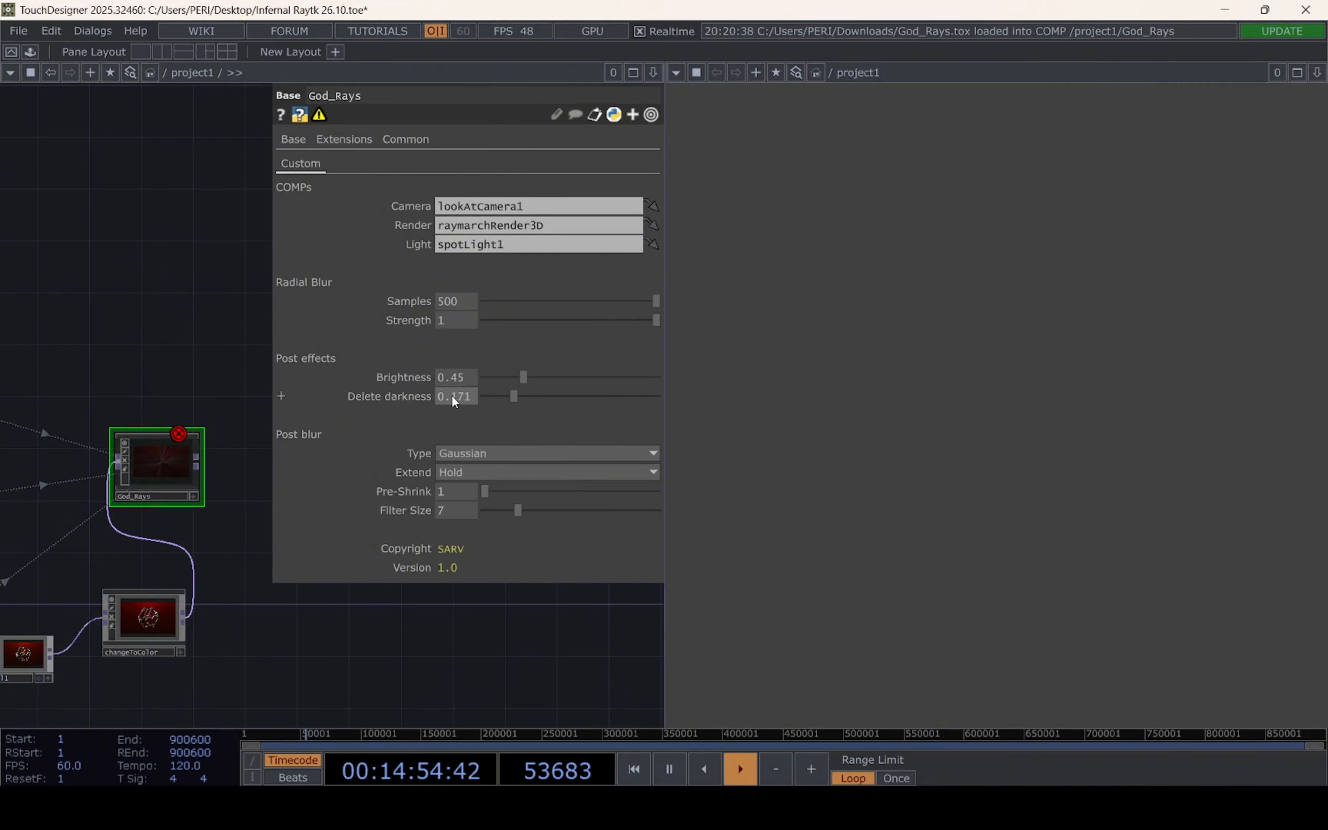
drag(209, 568, 172, 537)
drag(132, 466, 198, 465)
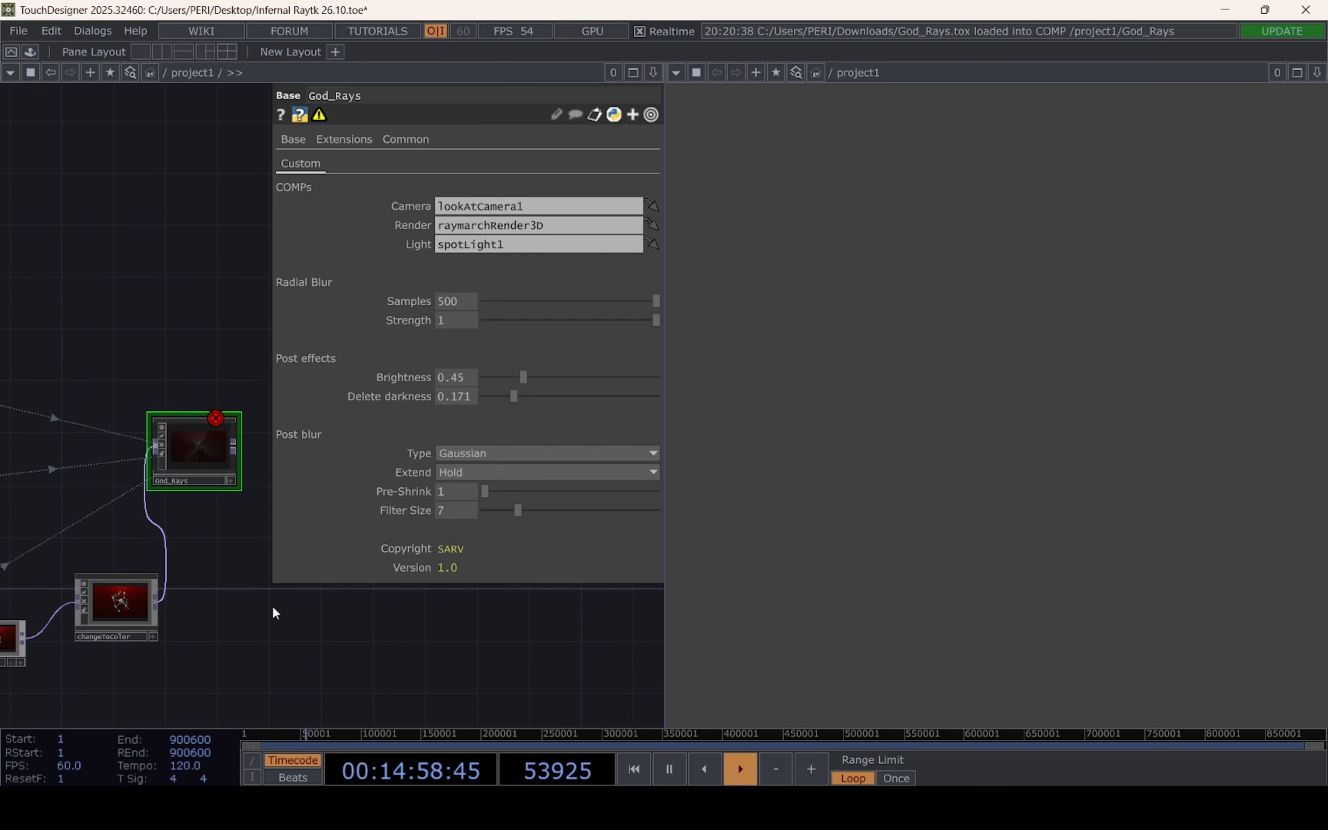
Add an Over TOP beyond God_Rays, connecting God_Rays to its first input and changeToColor to its second
key(Tab)
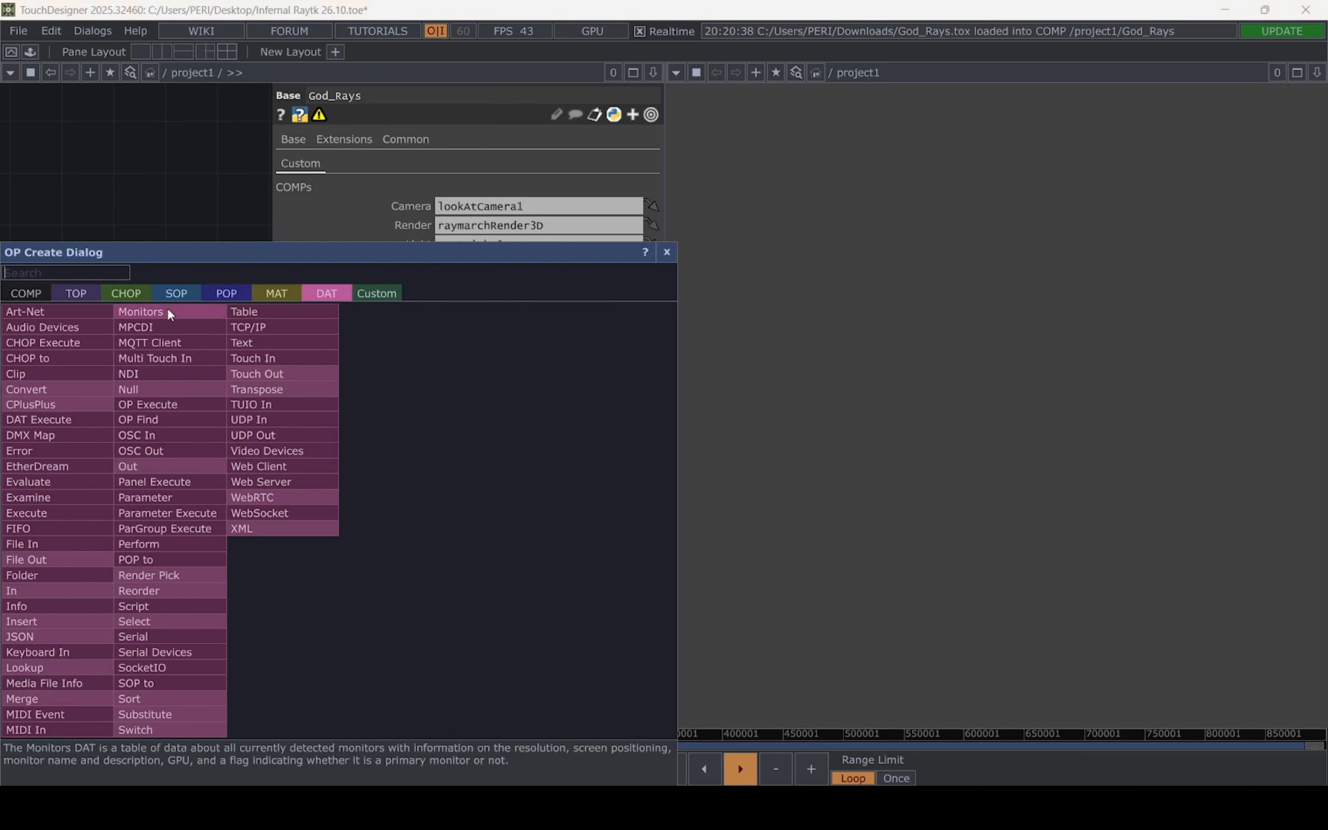
click(87, 292)
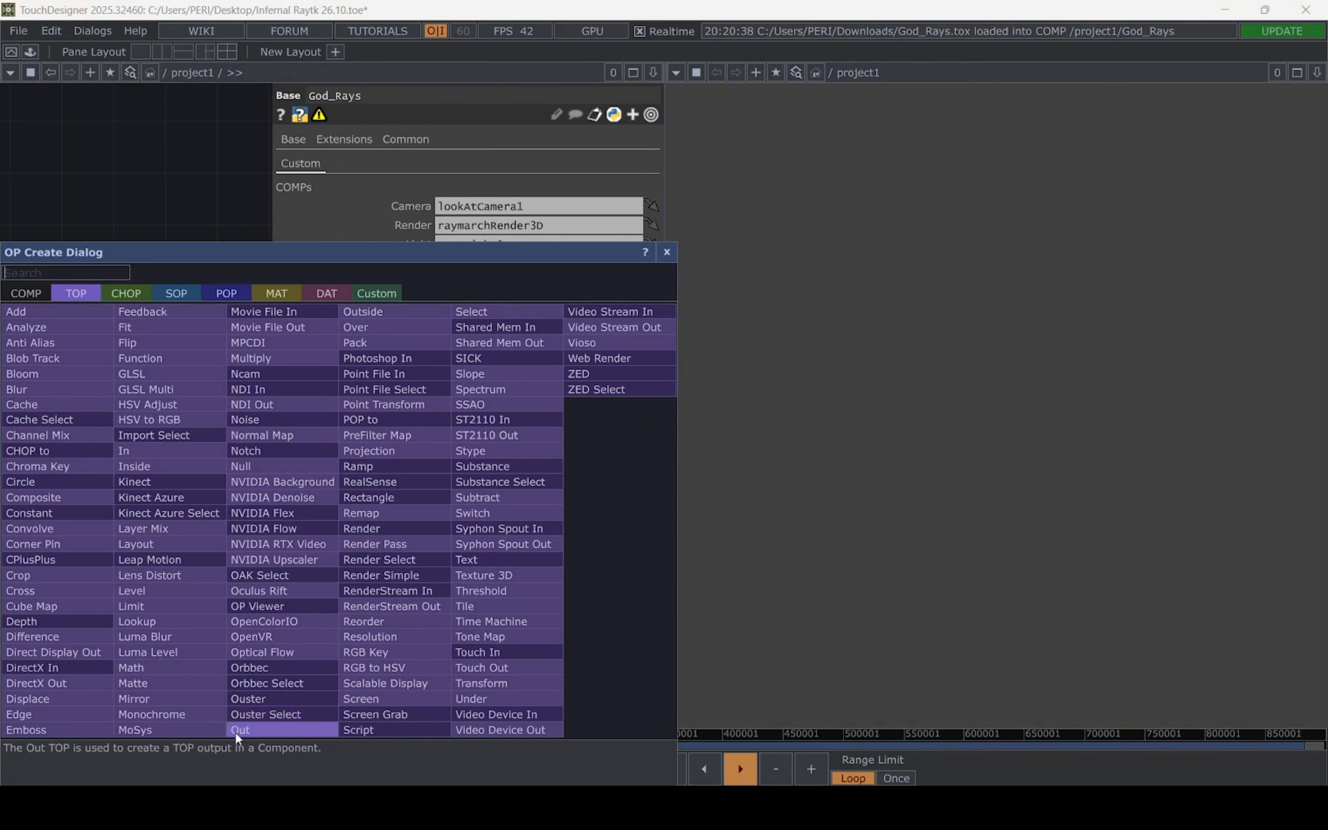
click(362, 327)
click(368, 630)
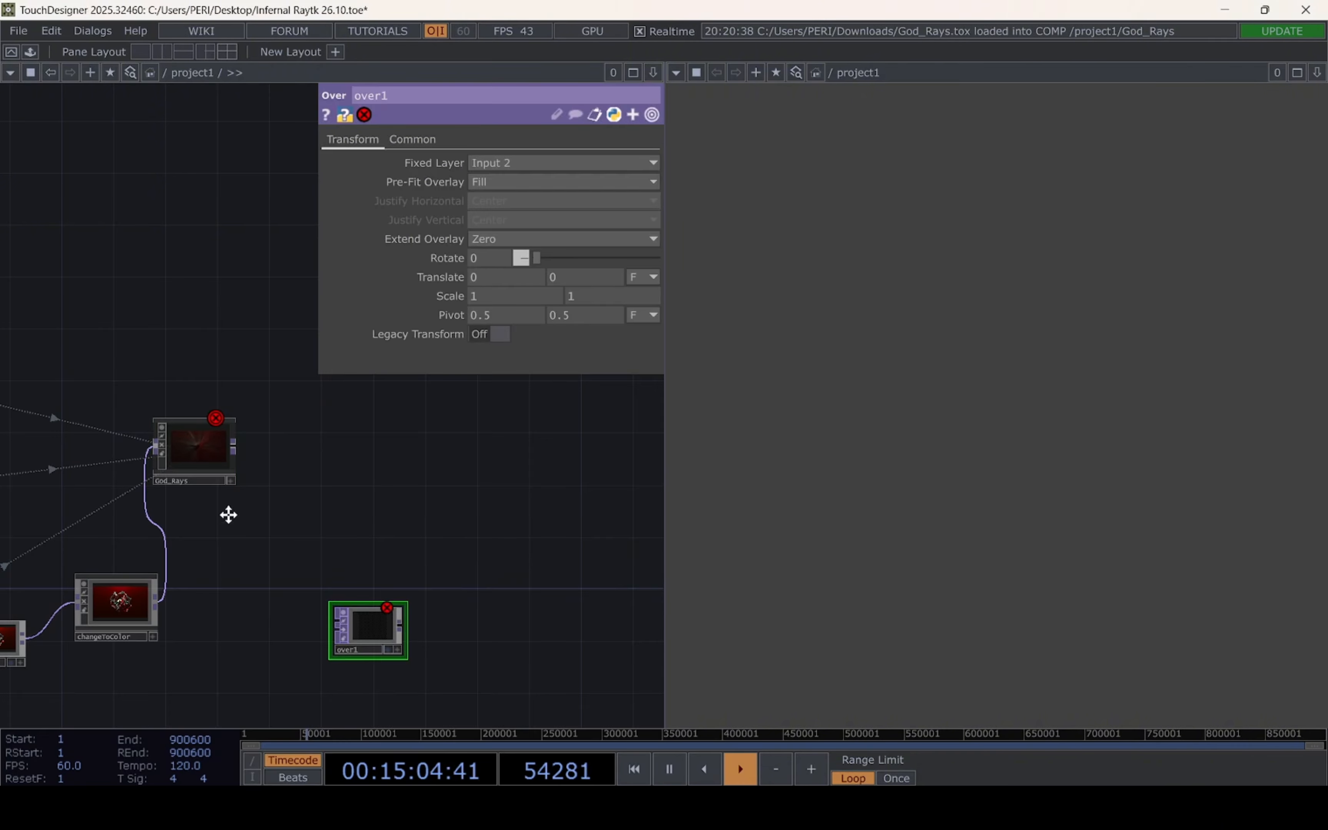
drag(229, 515, 177, 449)
drag(308, 565, 282, 488)
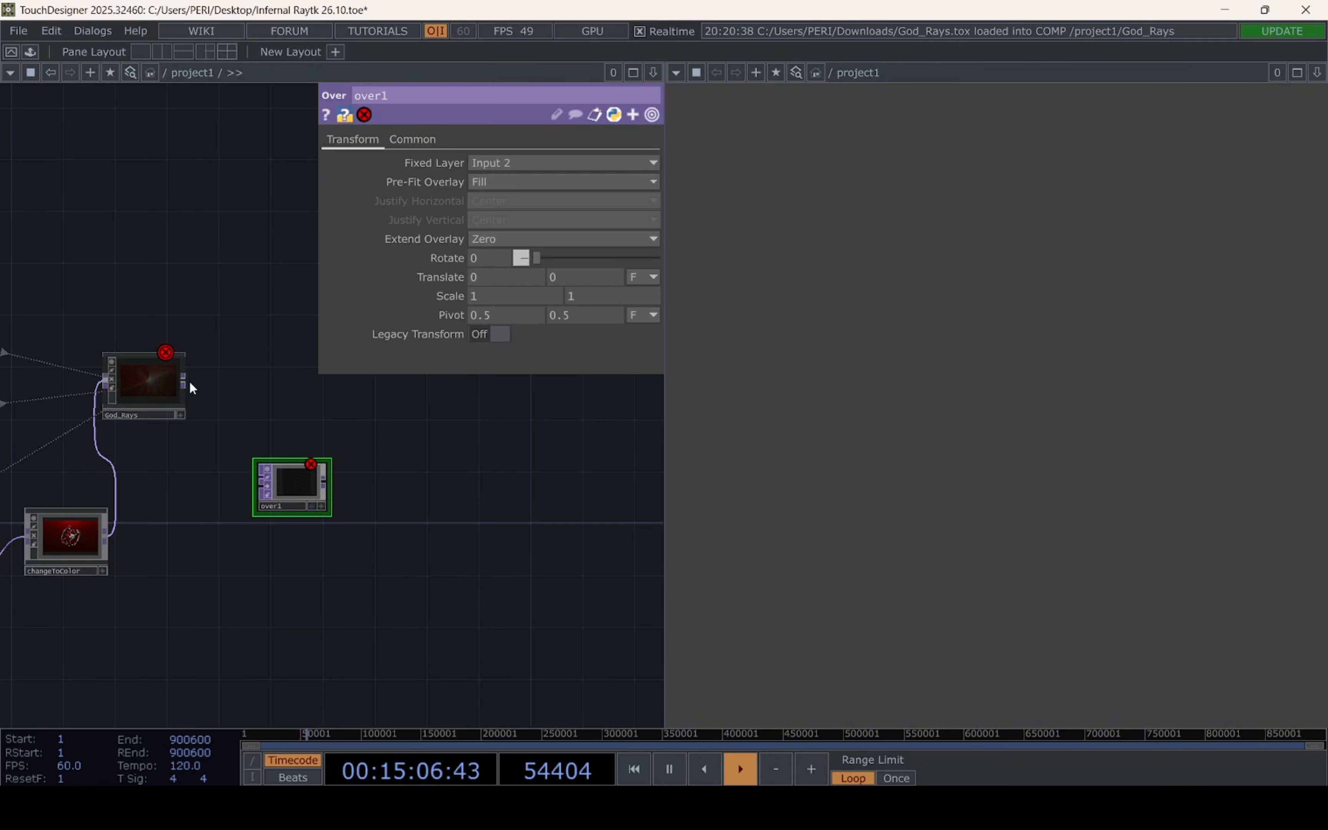
drag(189, 380, 260, 475)
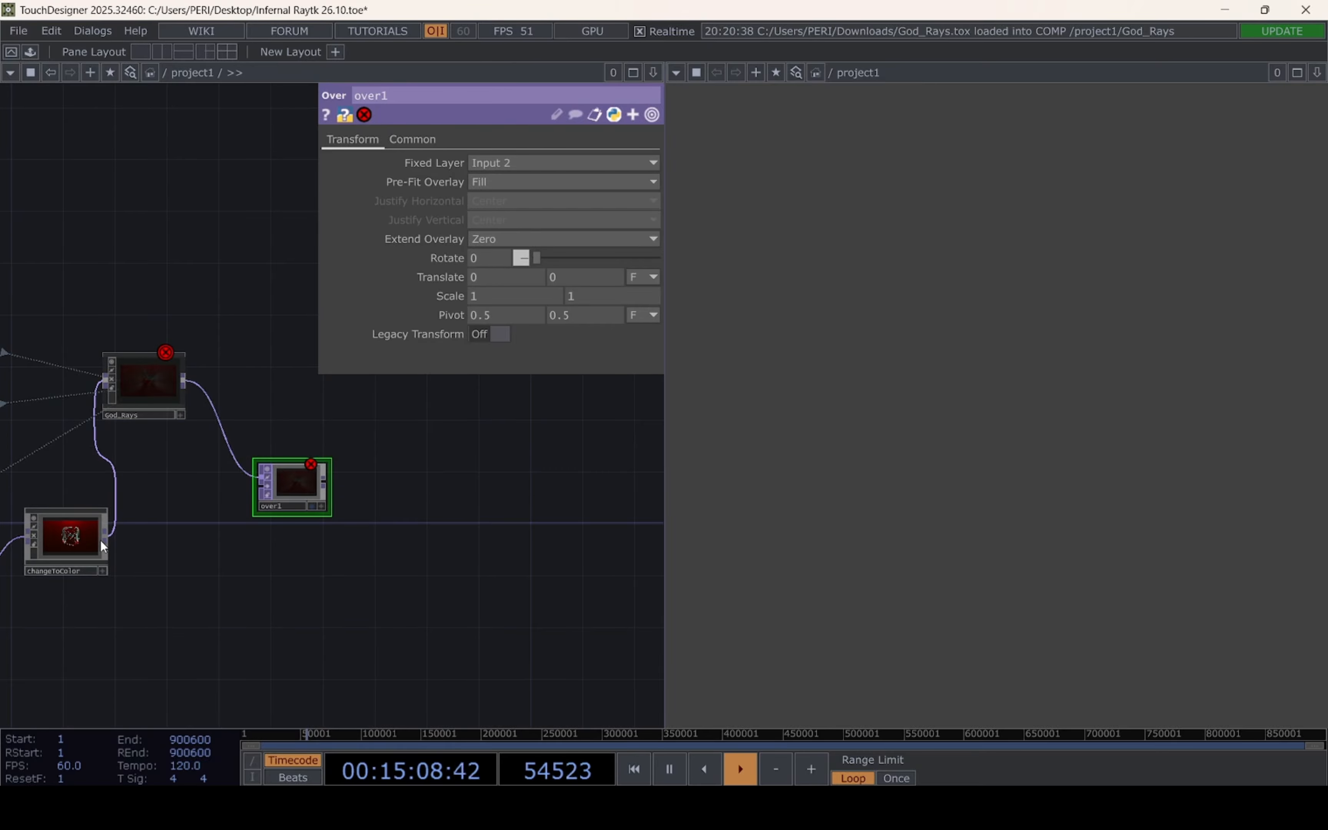
drag(110, 537, 262, 487)
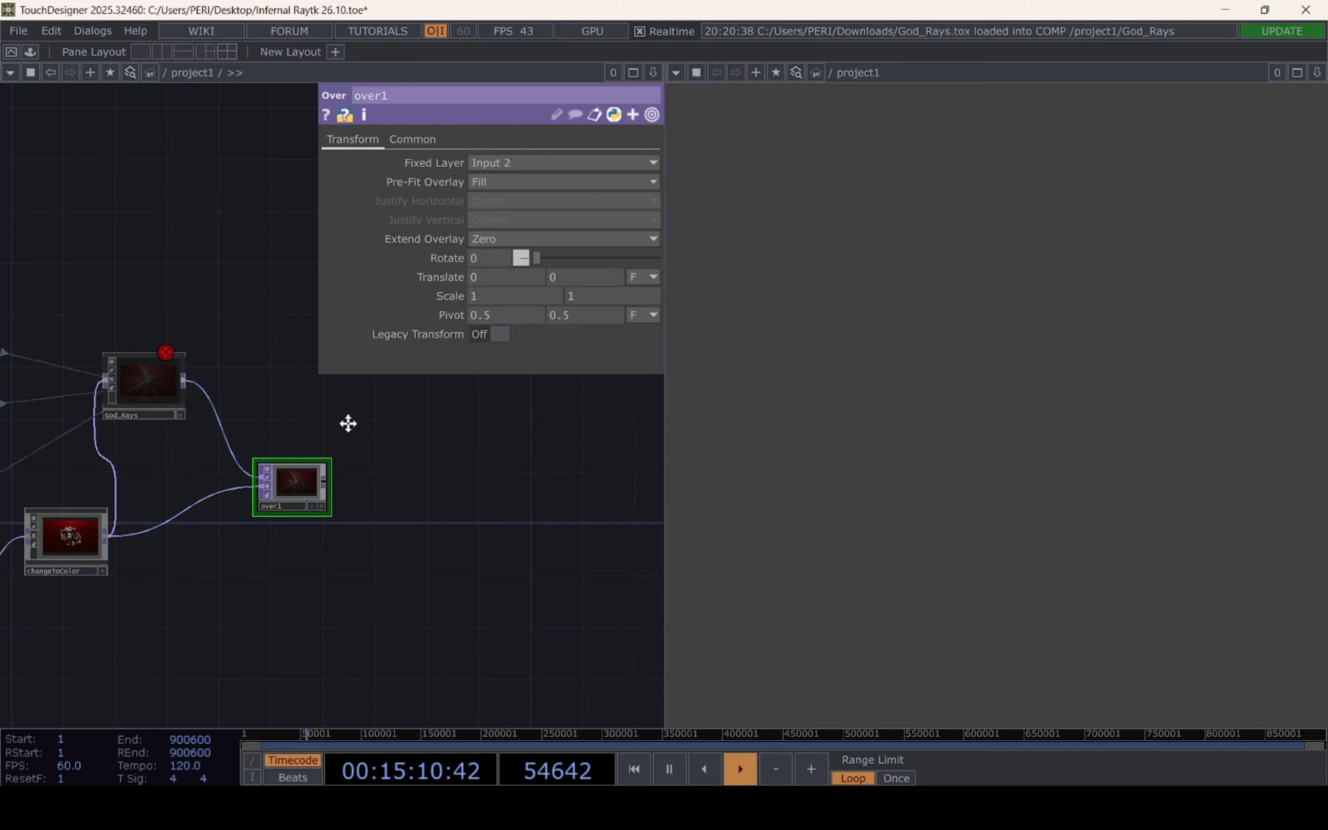
Add the audioAnalysis component from the palette's Tools above the audio source CHOP and connect the source's output to it
drag(348, 423, 541, 511)
click(408, 489)
drag(317, 514, 549, 571)
drag(154, 516, 222, 501)
scroll(216, 504, down, 5)
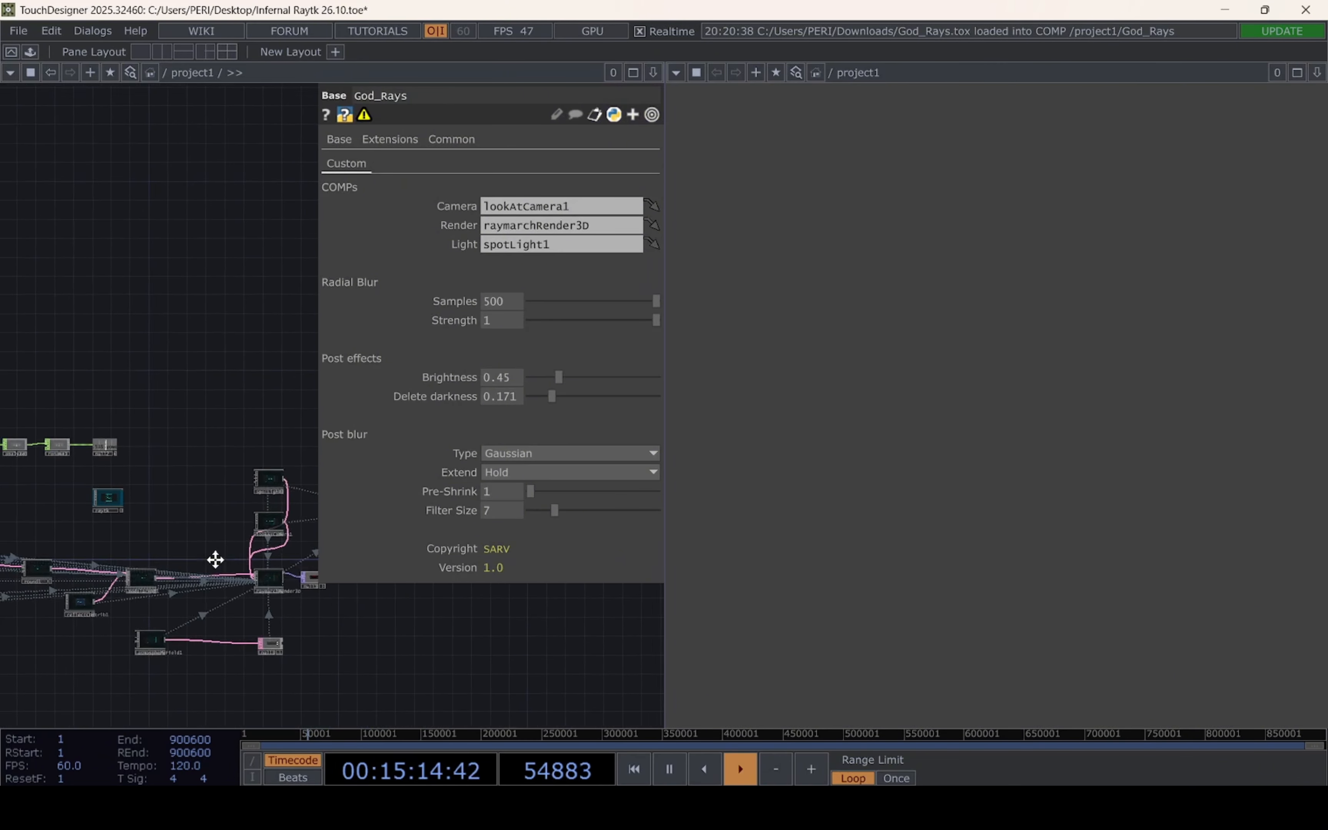
drag(216, 560, 325, 615)
drag(140, 563, 225, 596)
scroll(196, 580, up, 5)
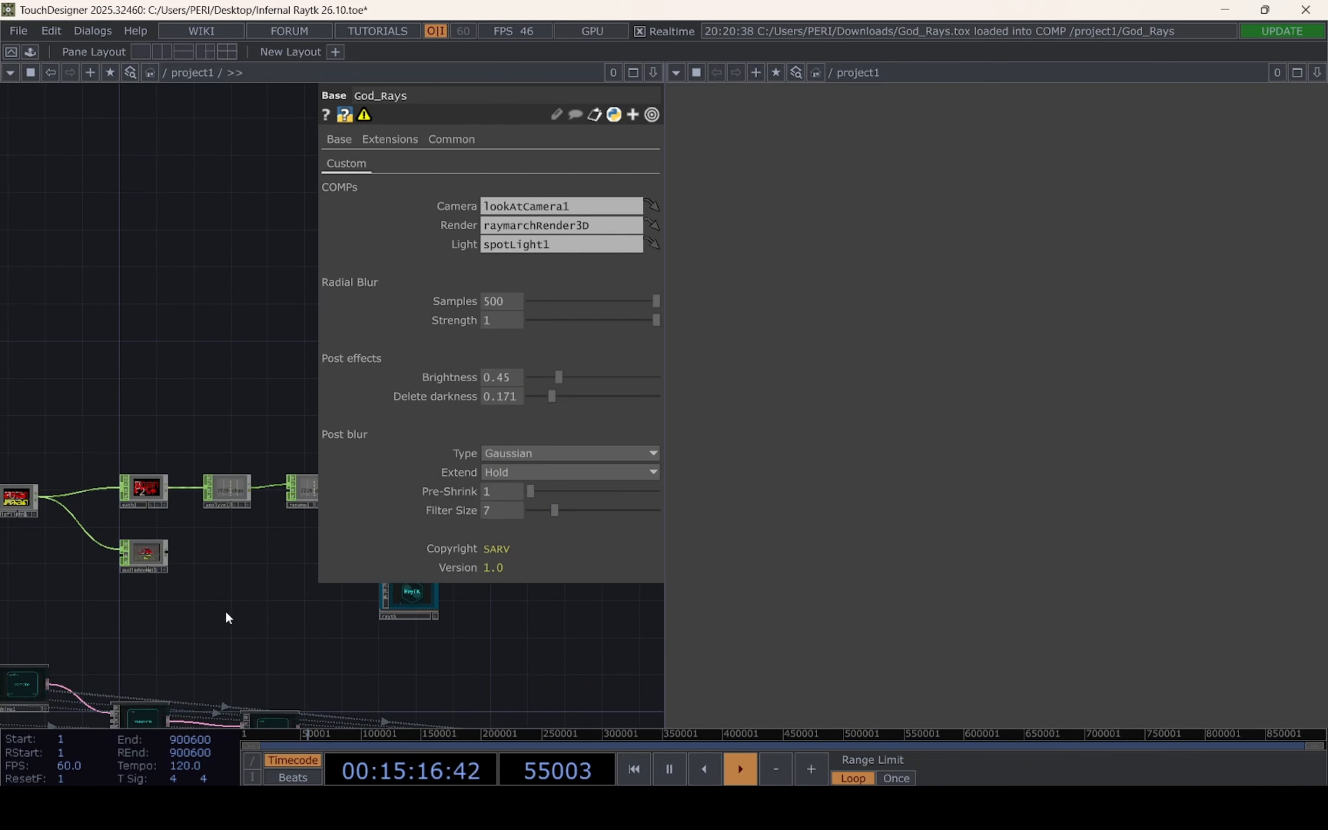
drag(301, 516, 216, 578)
scroll(218, 579, up, 3)
drag(177, 637, 295, 626)
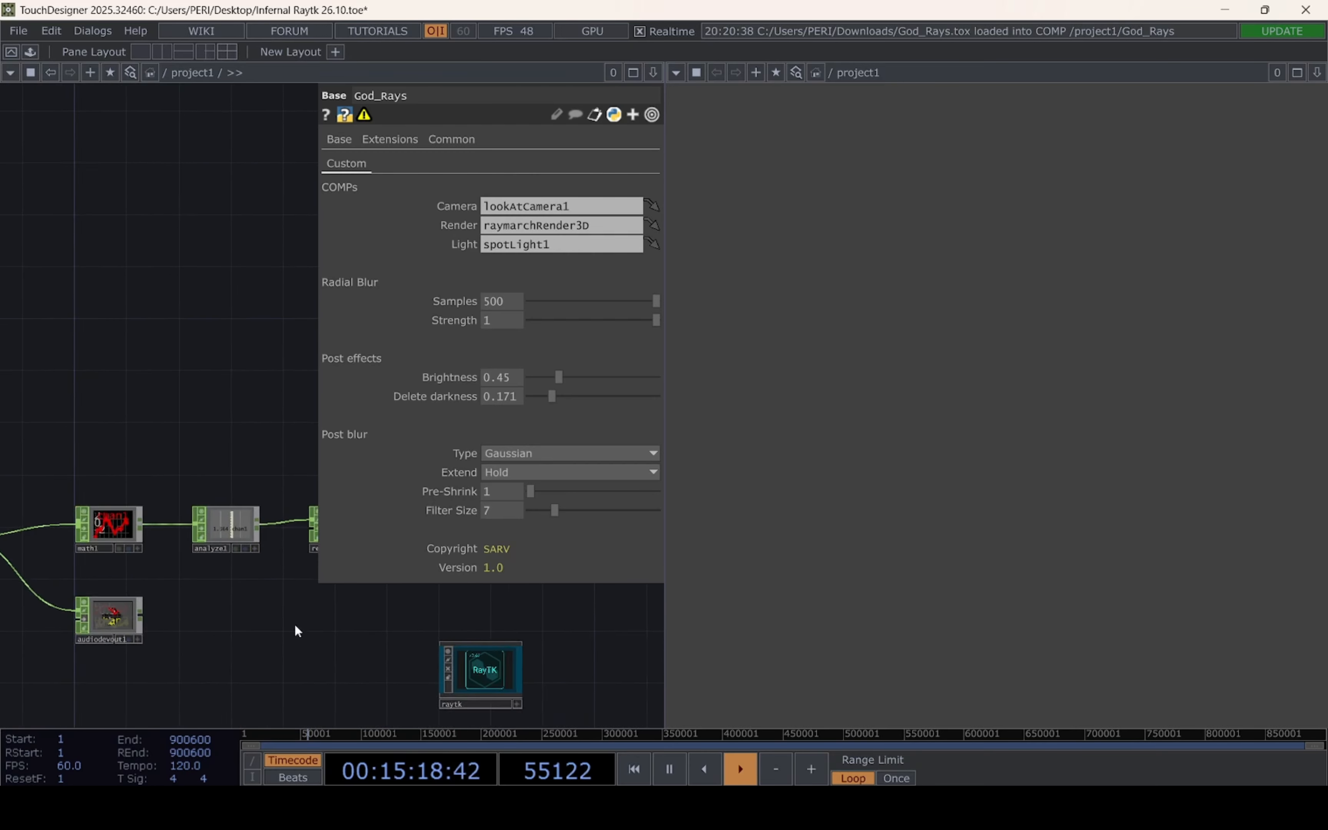
scroll(242, 631, down, 3)
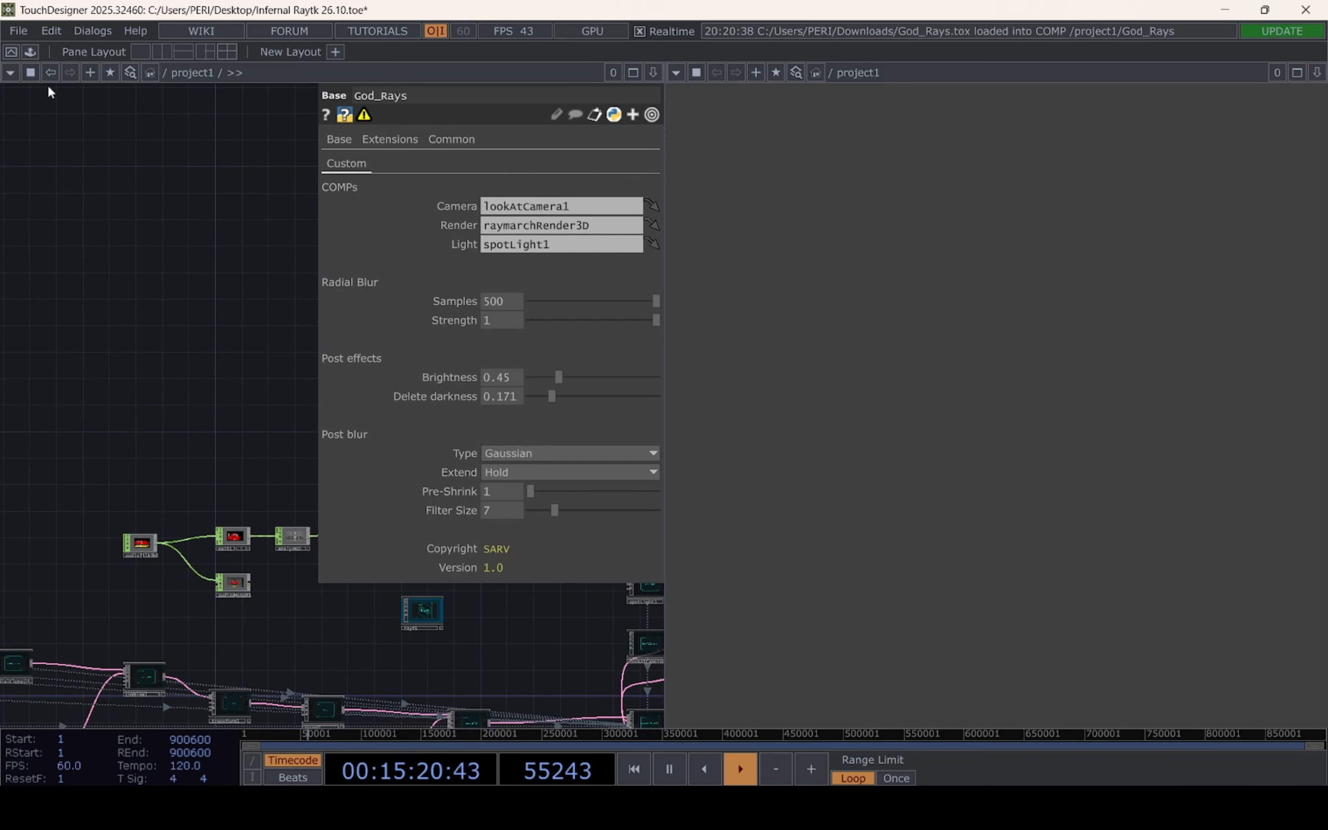
click(31, 51)
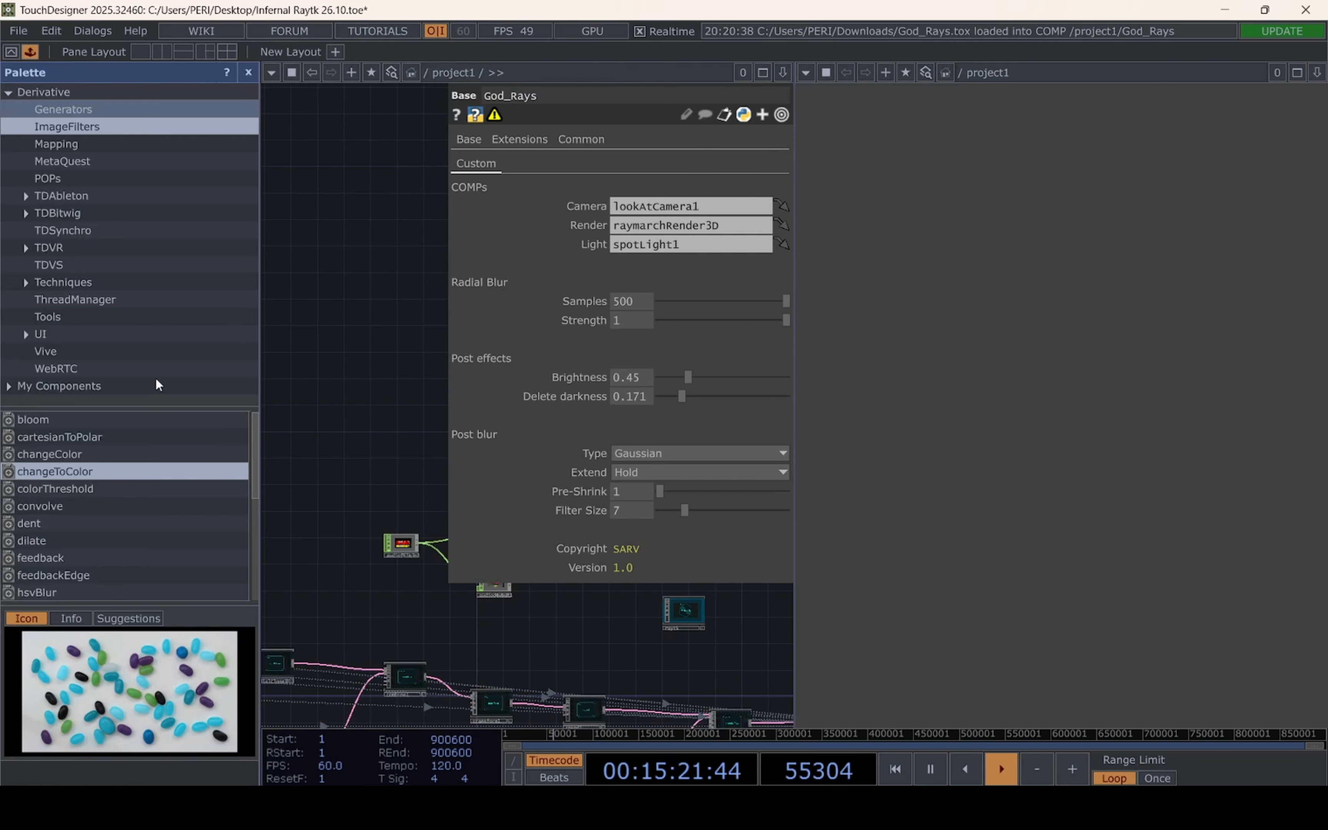
click(48, 317)
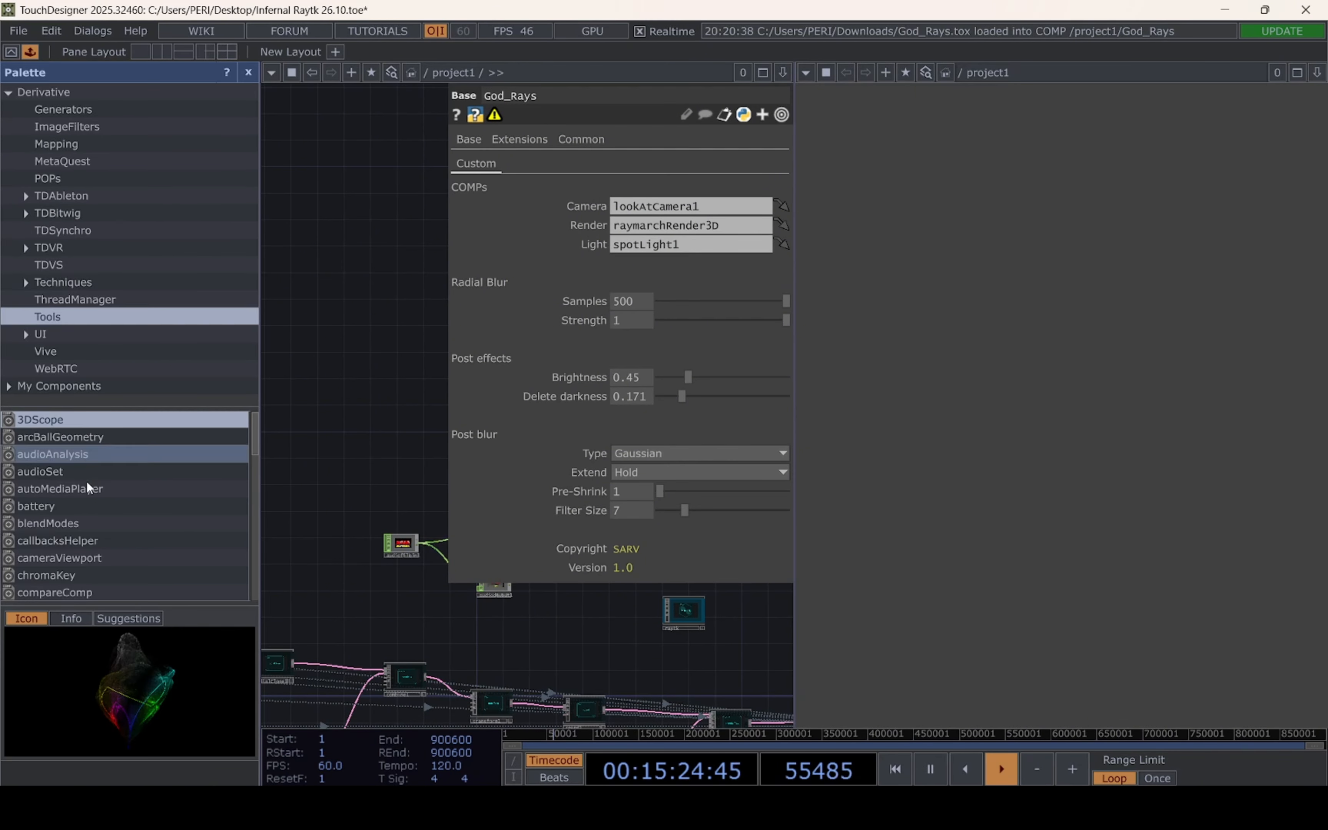
drag(82, 454, 387, 447)
click(248, 72)
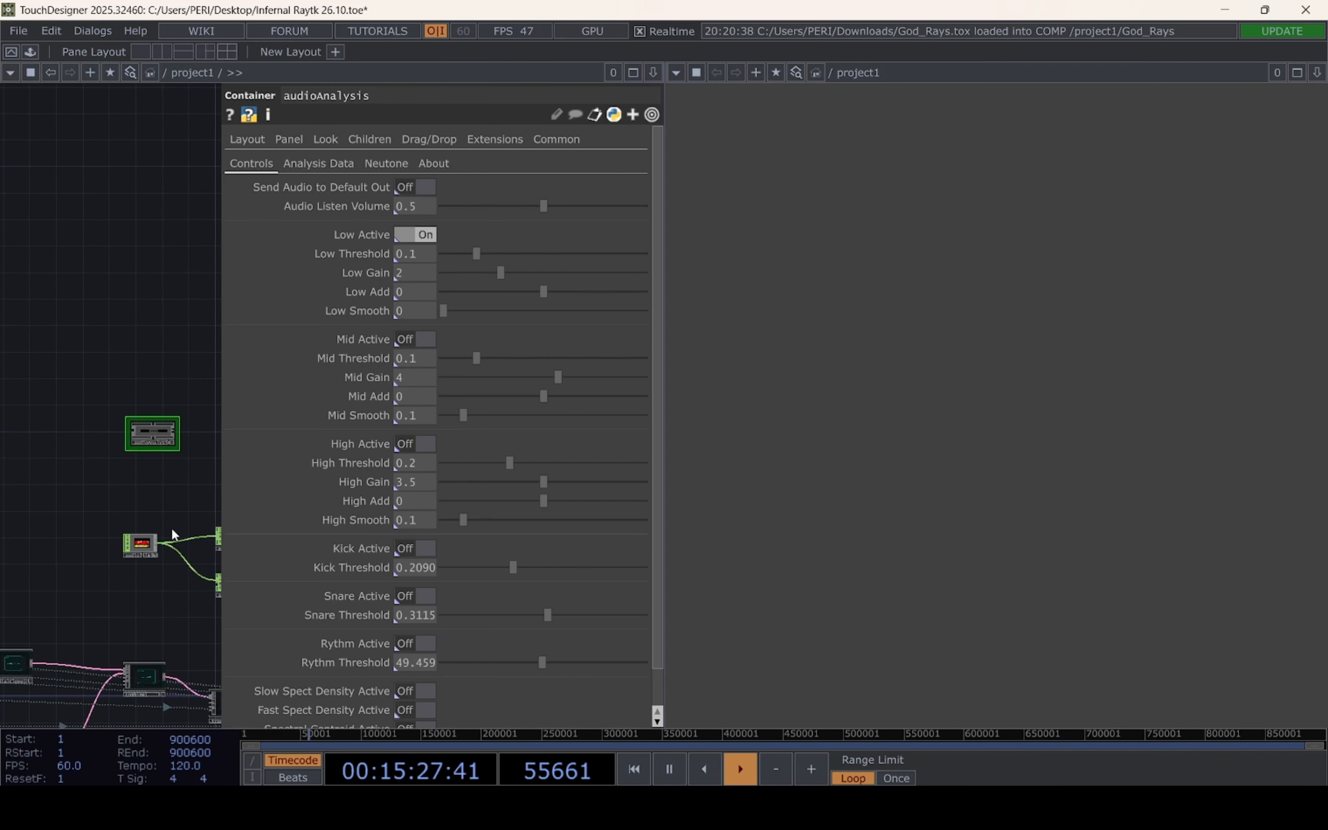
drag(173, 534, 42, 432)
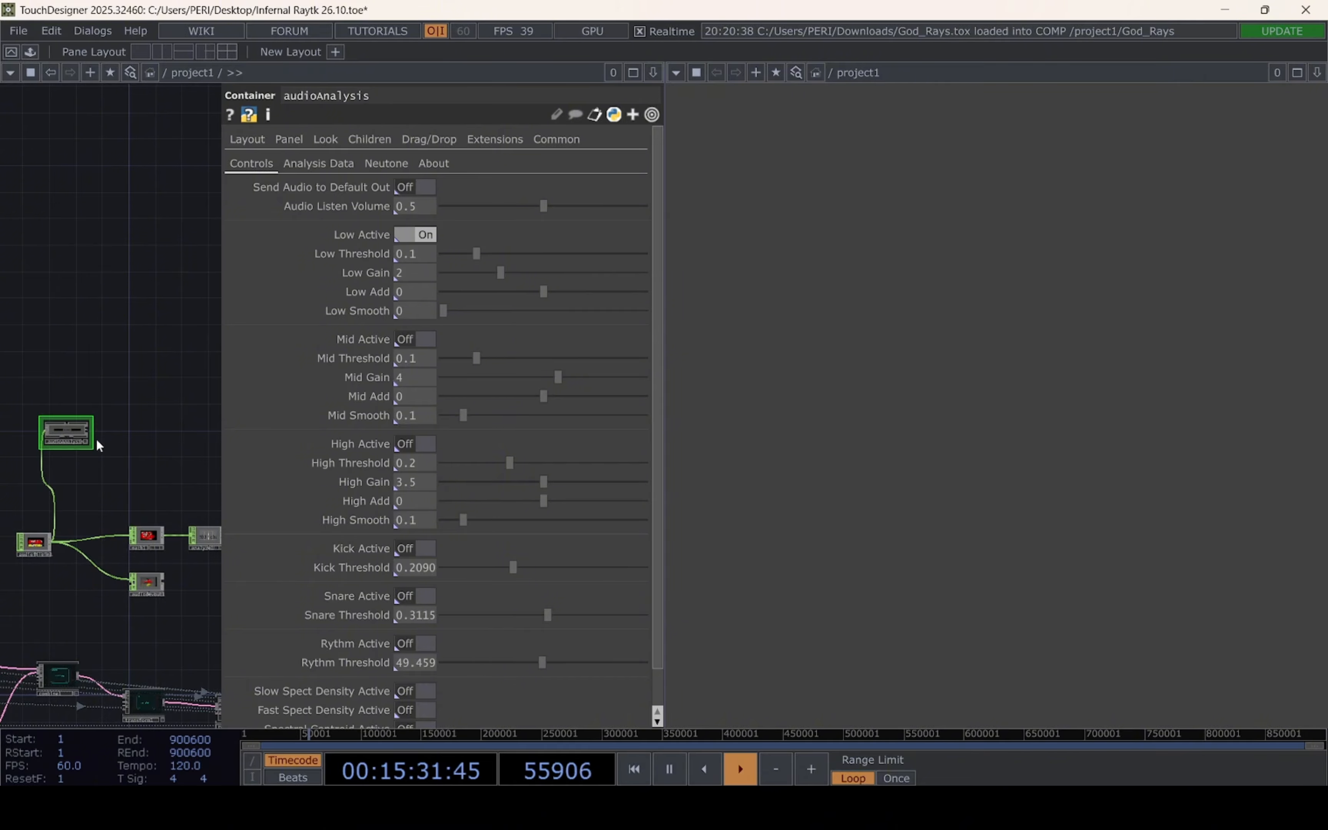
Create a Select CHOP from audioAnalysis's first output and place it beside the component
key(Tab)
click(659, 196)
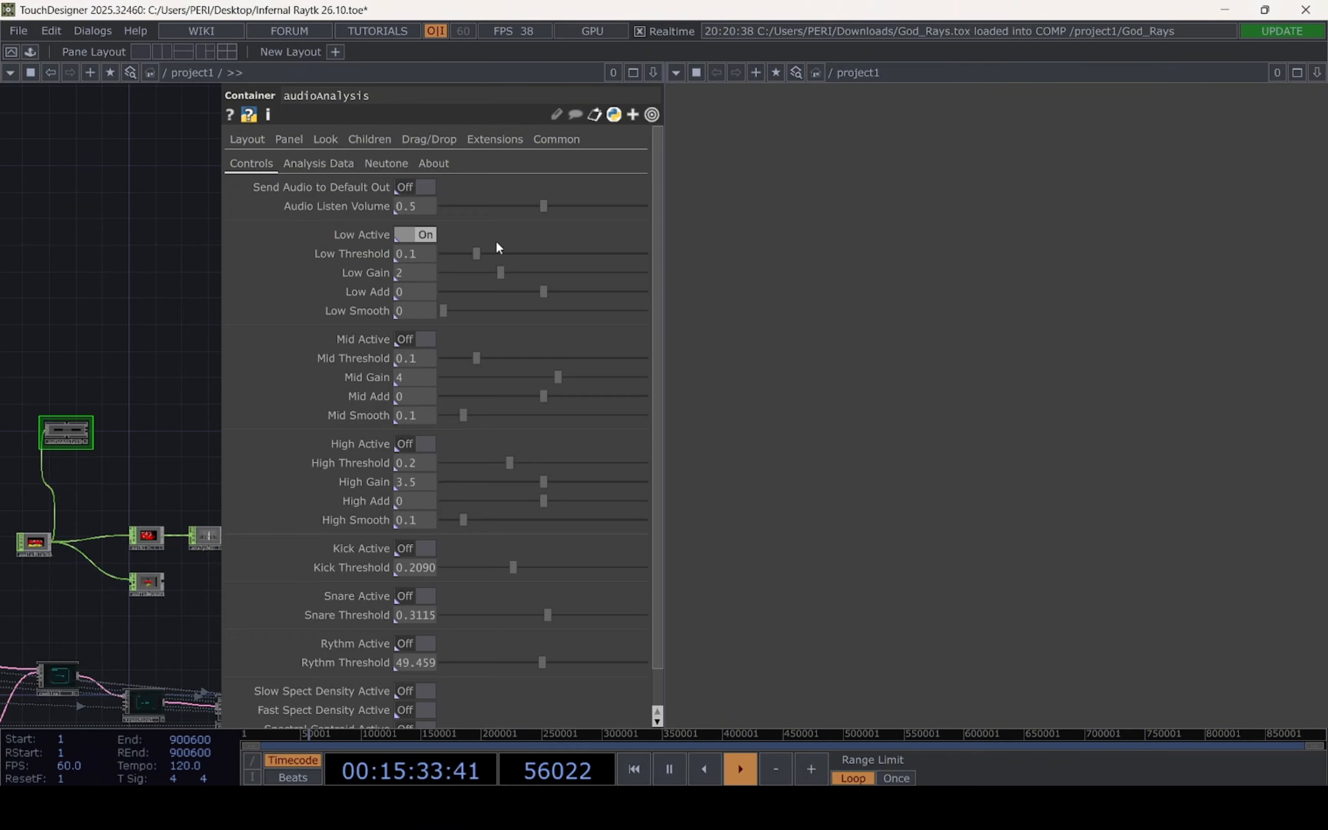
scroll(104, 460, up, 5)
drag(35, 352, 170, 449)
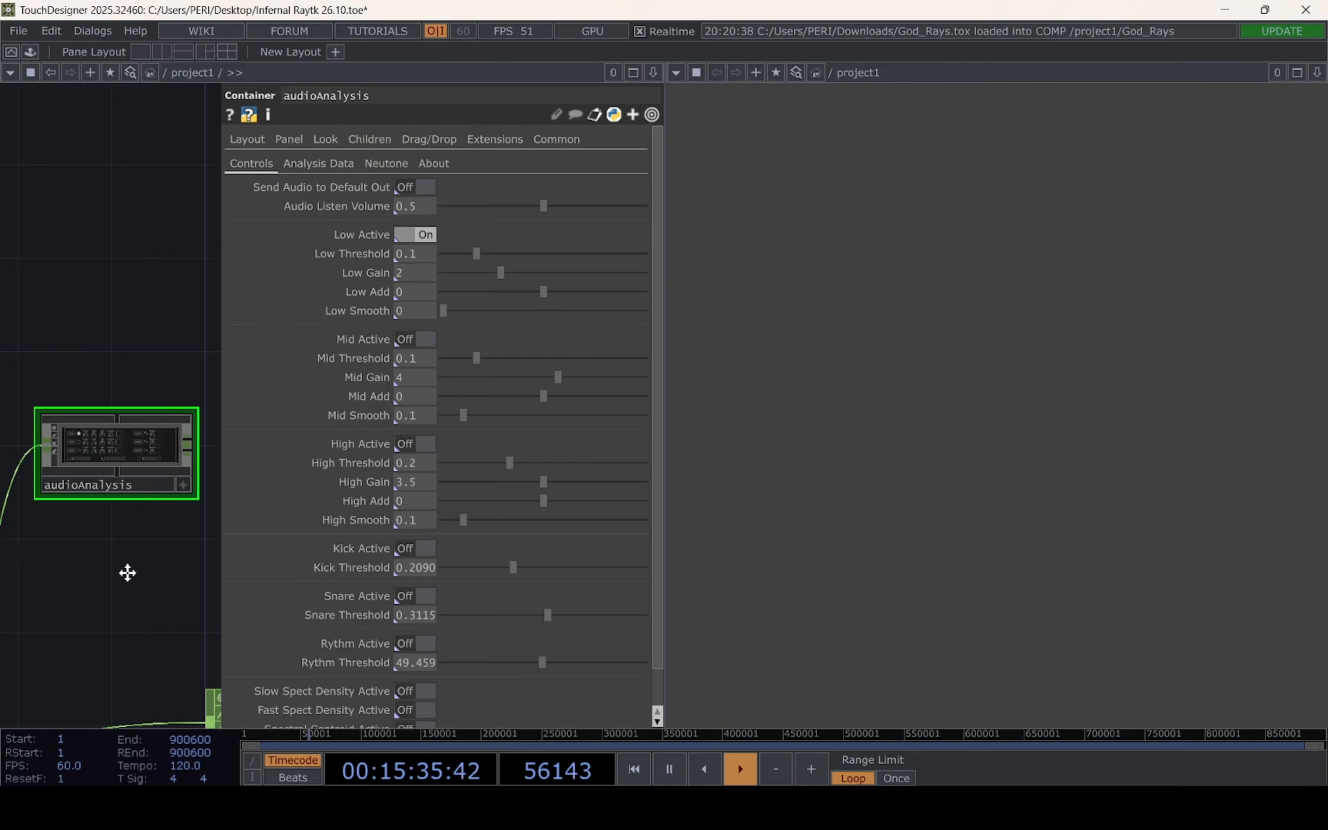
drag(127, 573, 409, 546)
key(p)
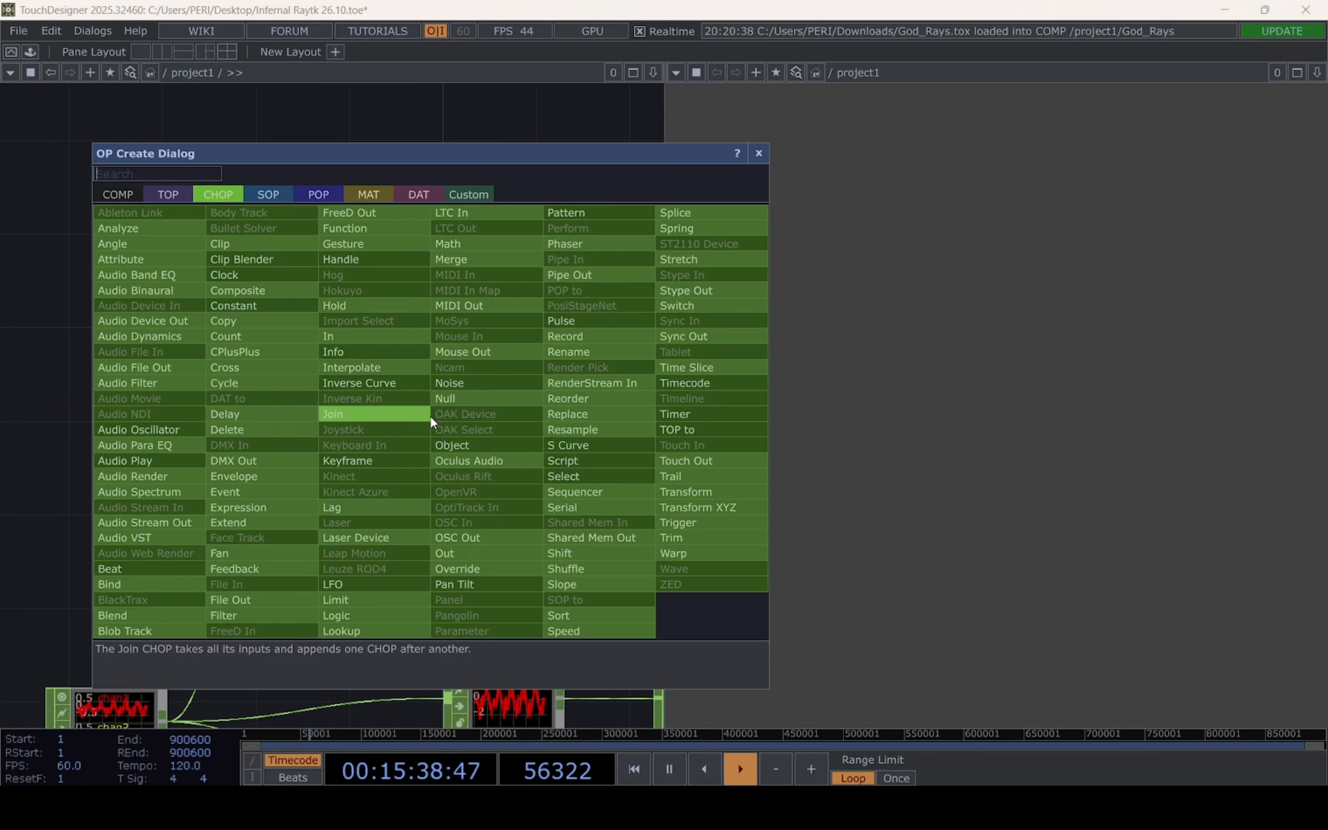
right_click(430, 417)
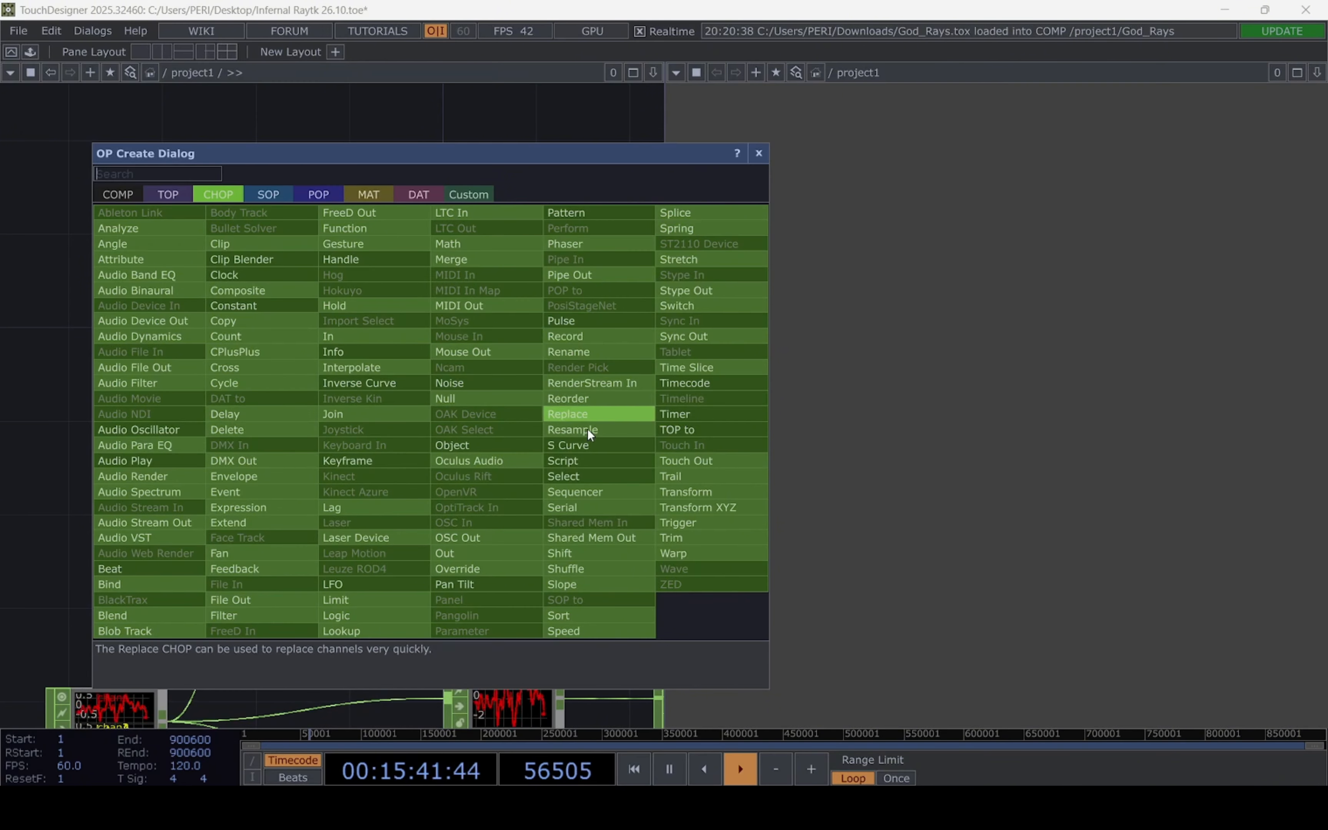
click(589, 473)
click(552, 426)
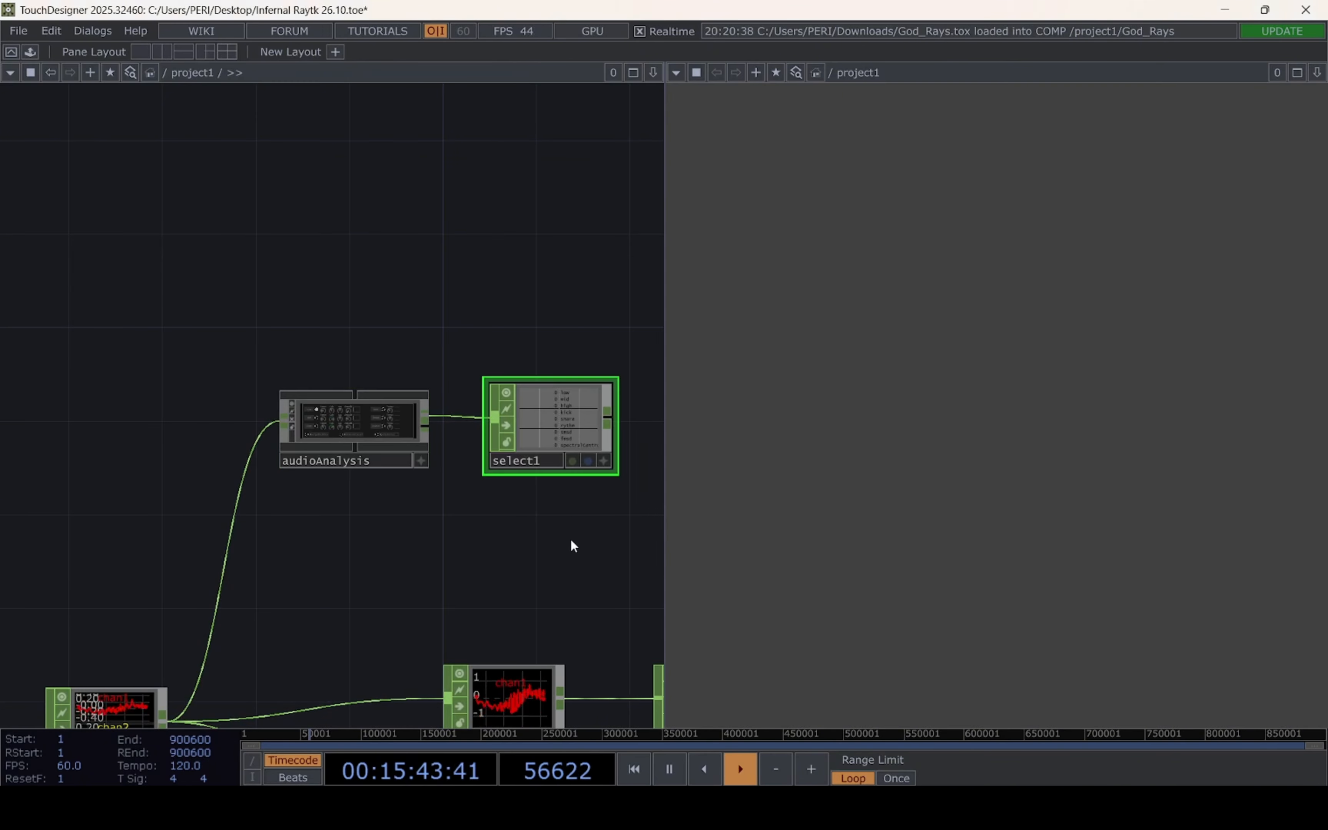
Set select1's Channel Names to the low channel
drag(431, 608, 226, 659)
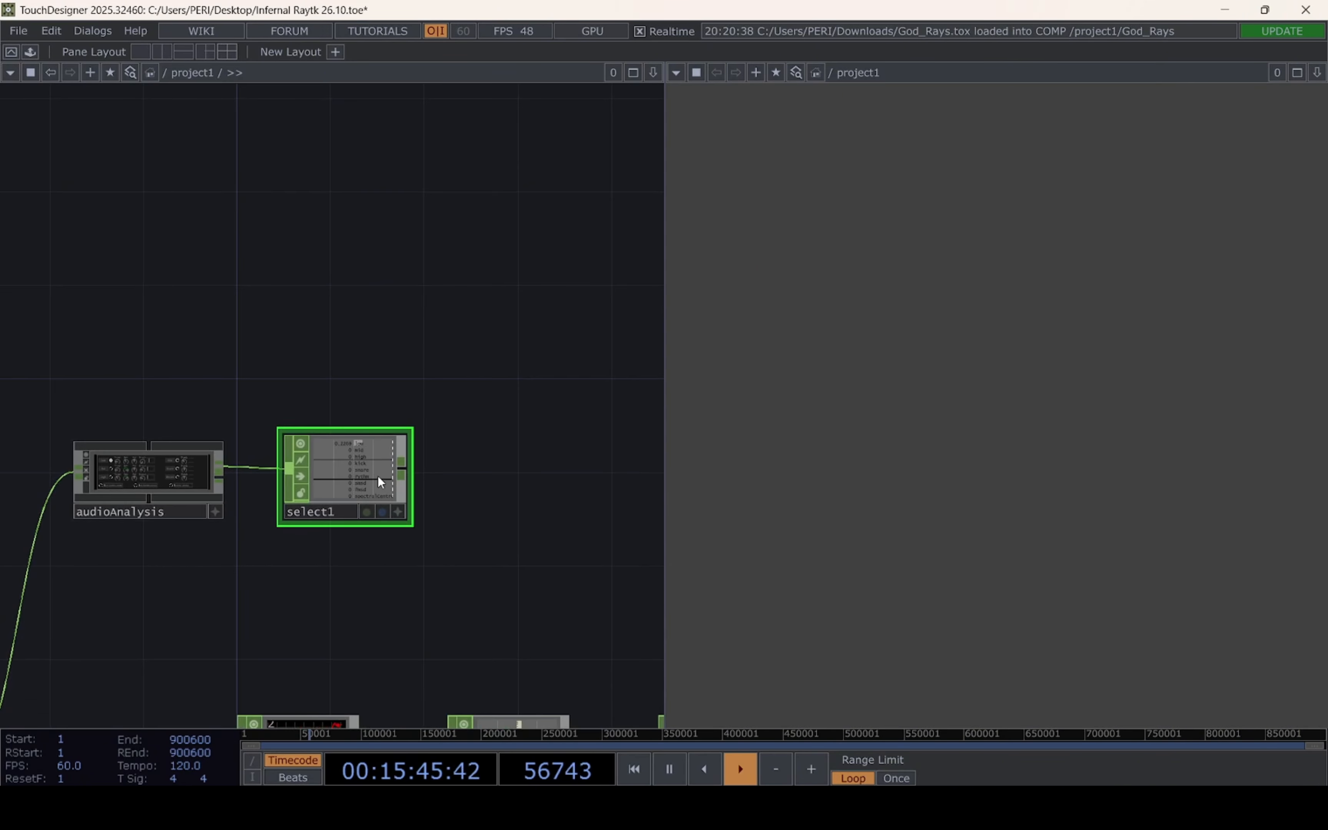
key(p)
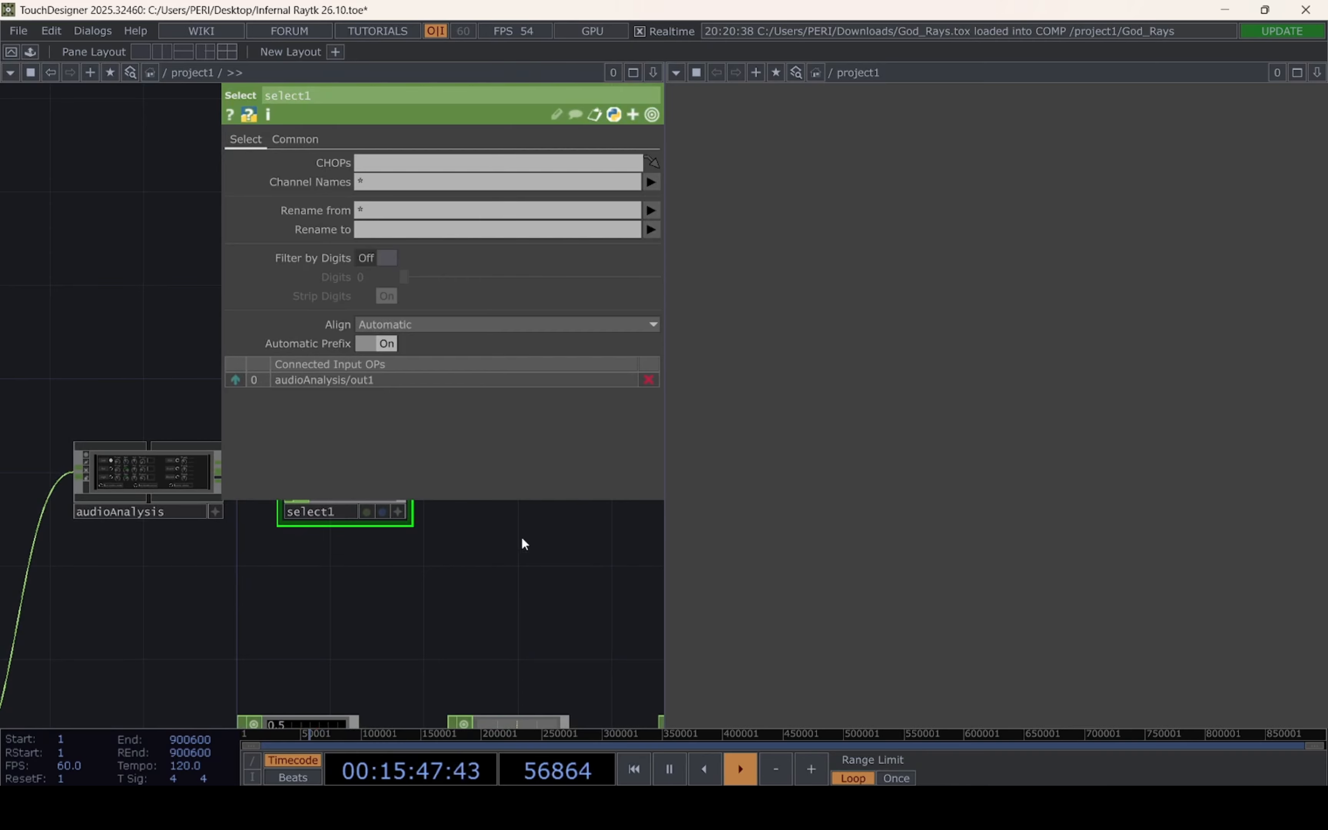
drag(520, 536, 411, 628)
click(651, 183)
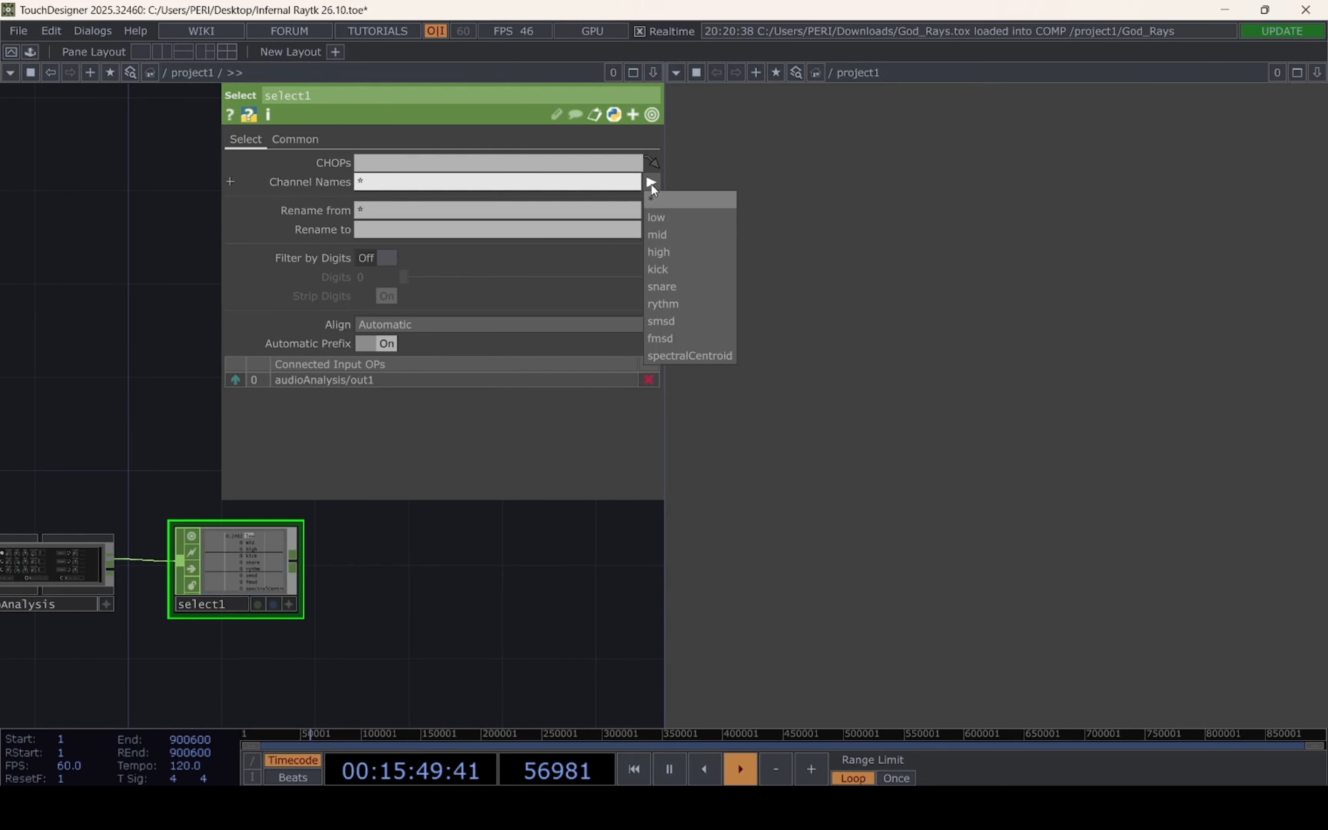
click(650, 217)
Create a Lag CHOP from select1's output and place it beyond select1
right_click(294, 567)
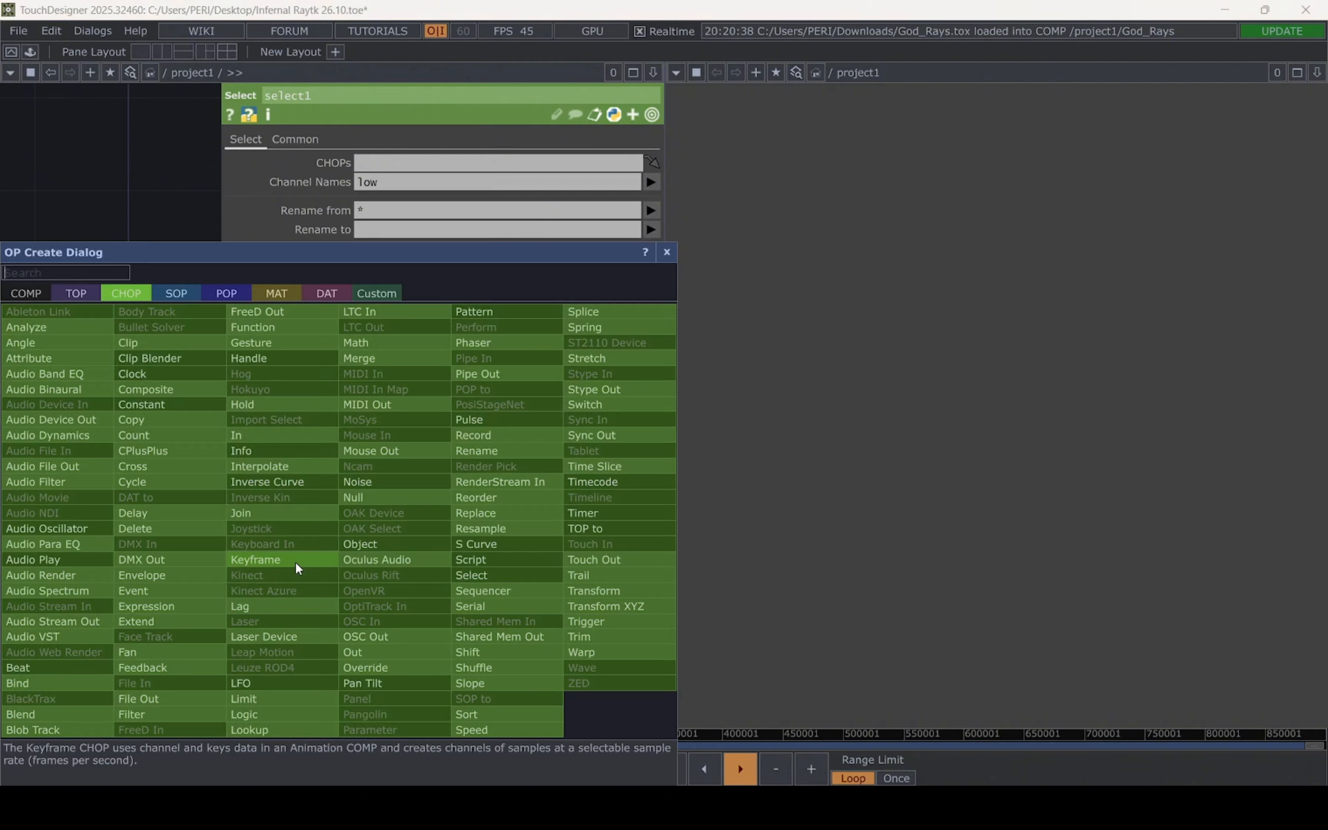
click(274, 604)
click(591, 573)
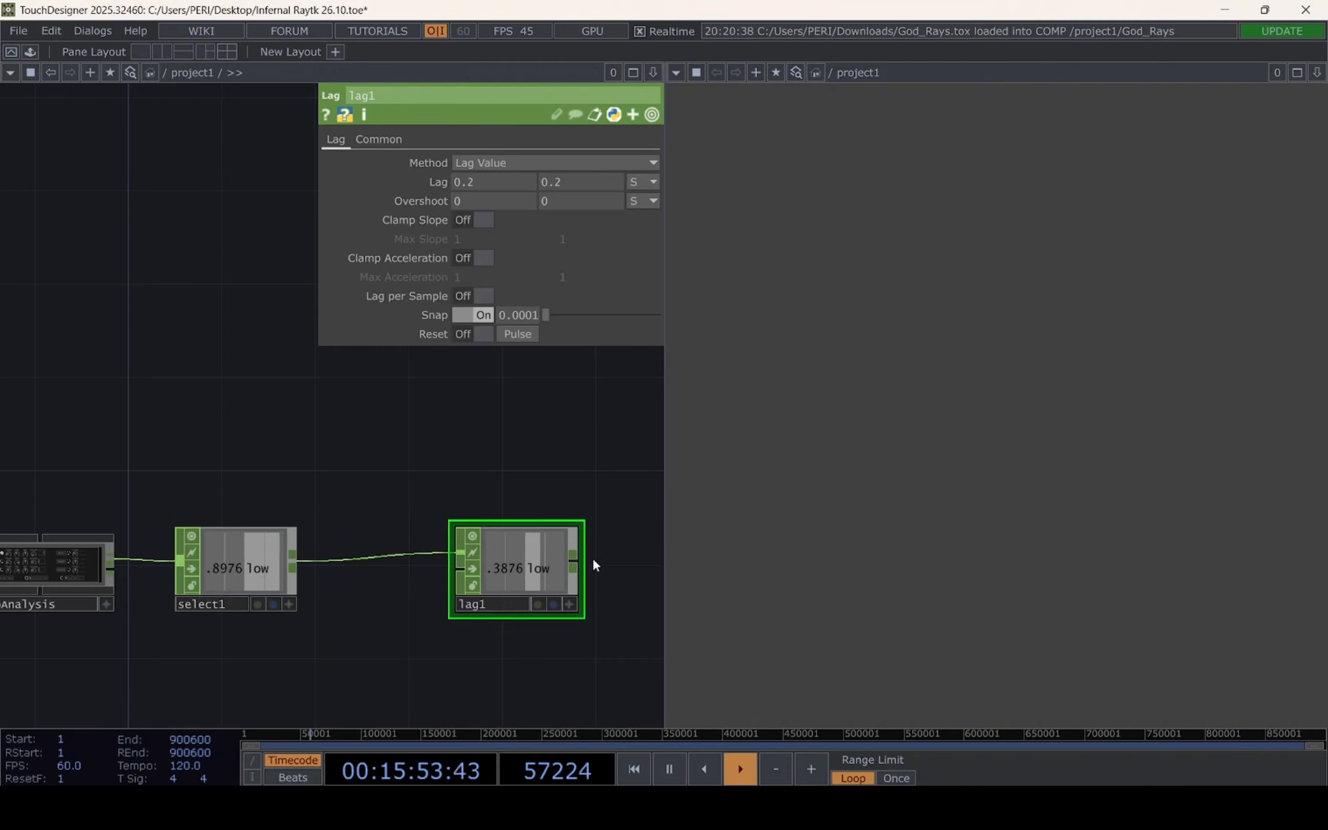
drag(349, 622, 201, 594)
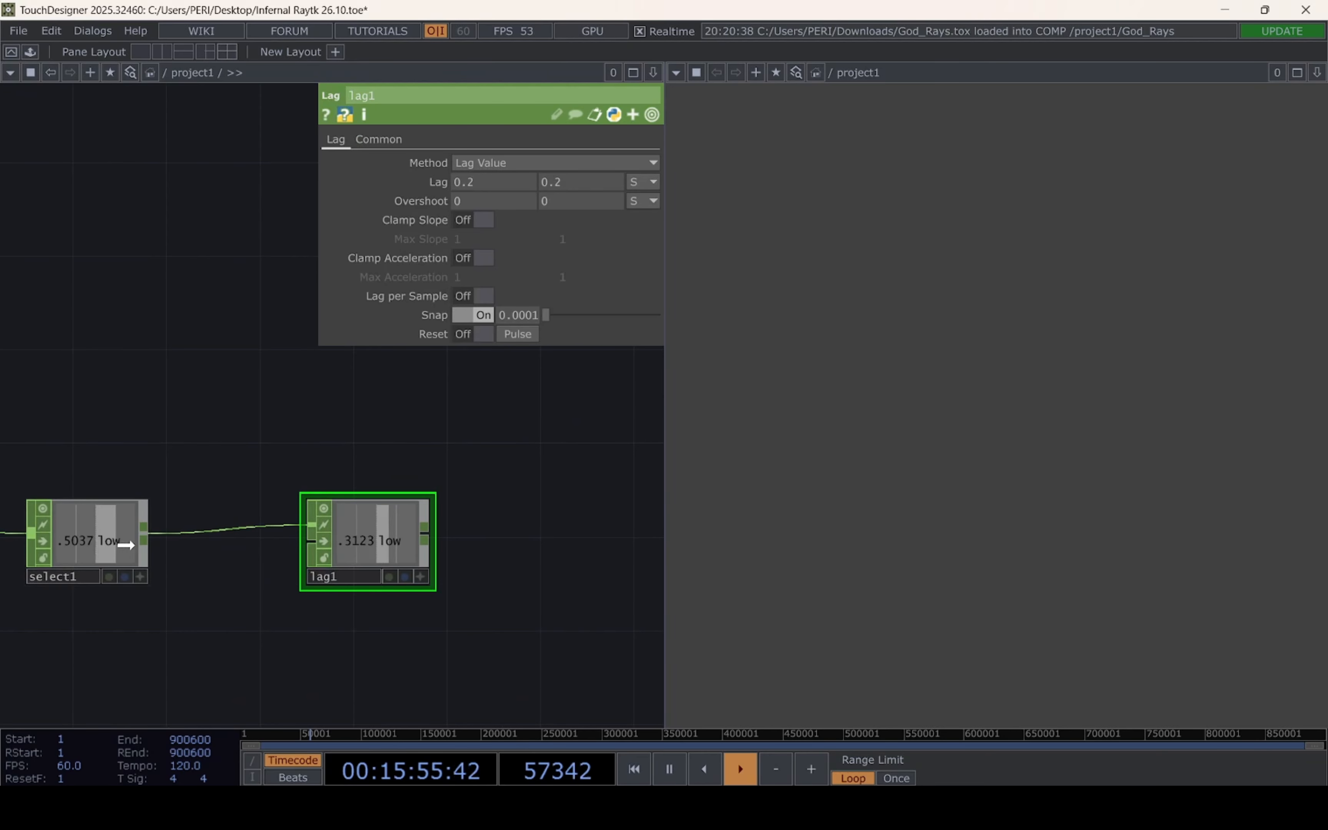
Tidy the spacing of the select1 CHOP and move lag1 to just above the God_Rays component
drag(110, 543, 180, 544)
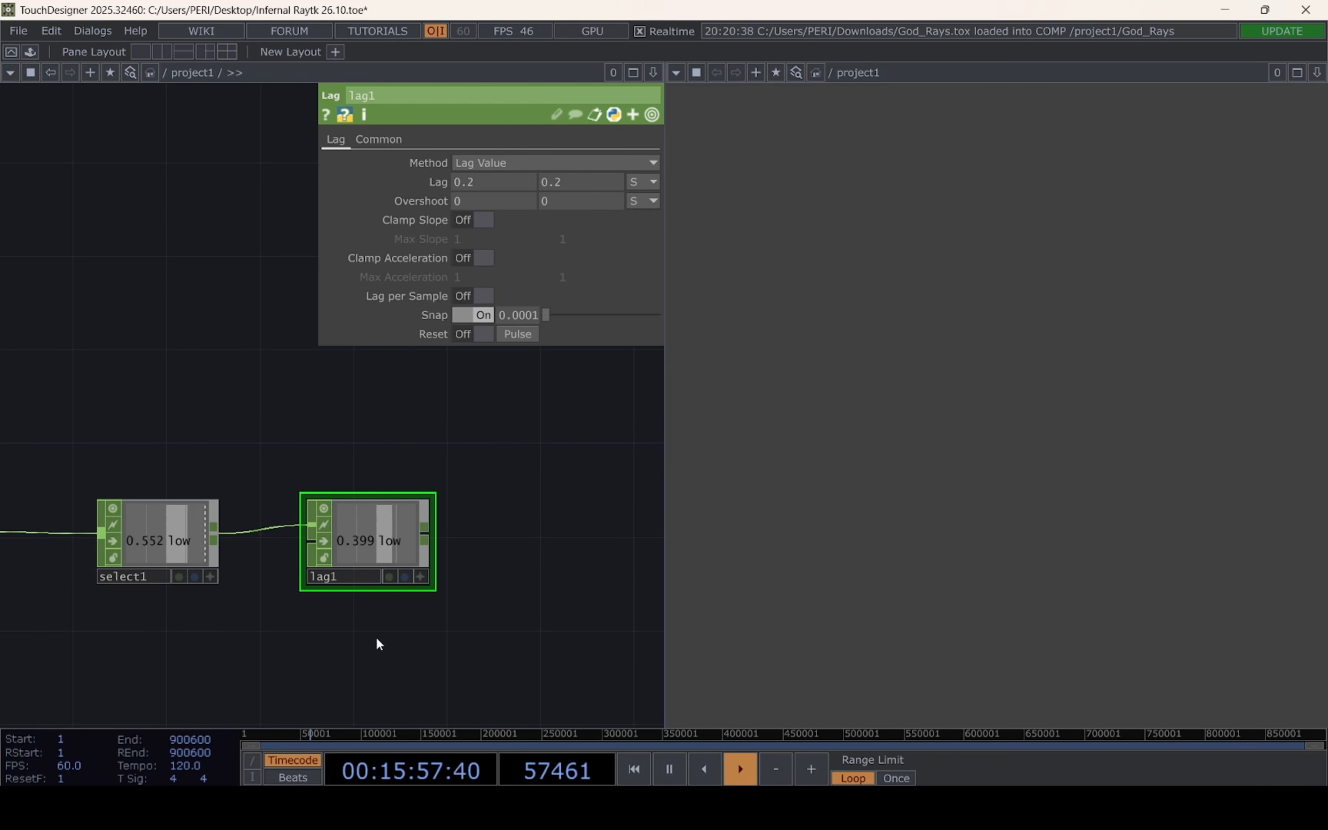
drag(358, 643, 125, 528)
scroll(273, 620, down, 4)
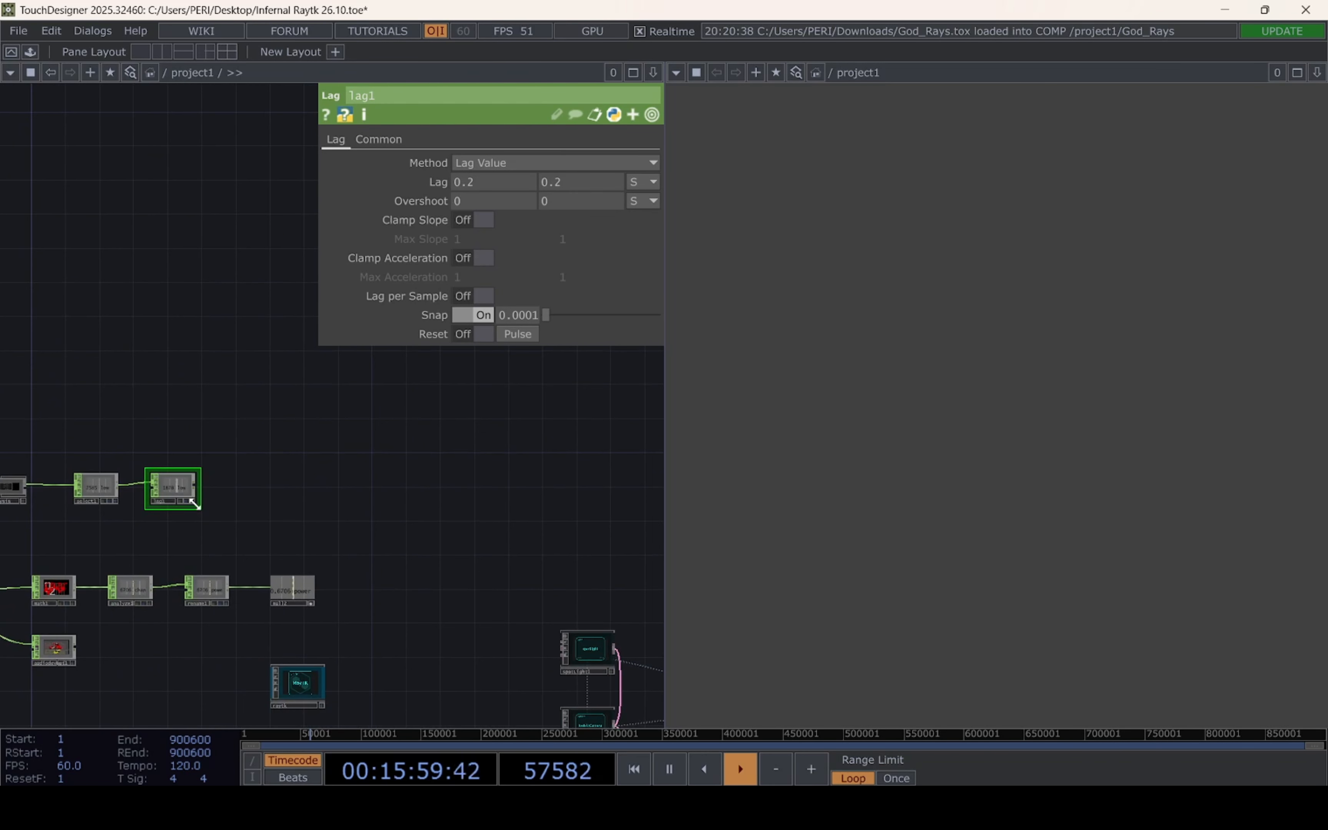
drag(182, 490, 203, 524)
drag(122, 490, 315, 414)
scroll(412, 527, up, 4)
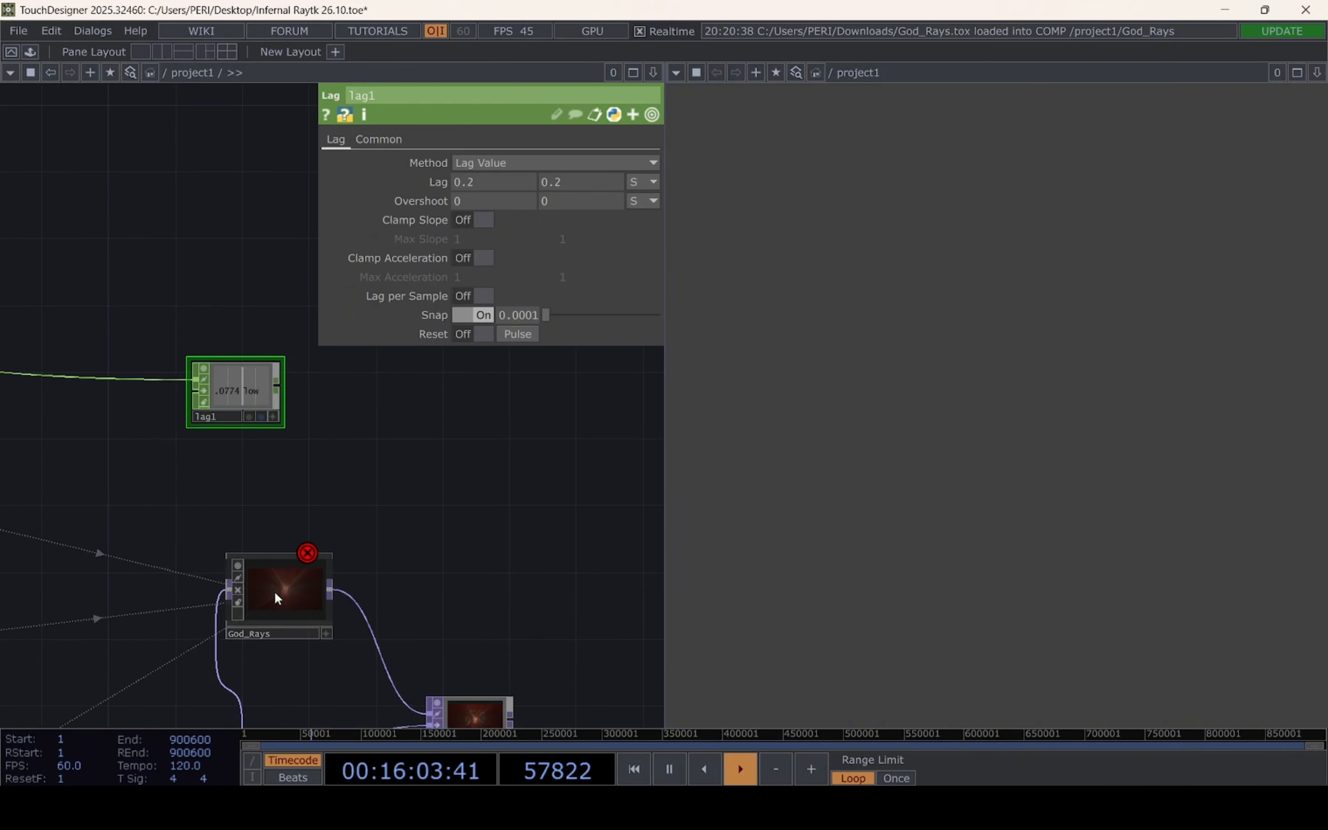
Drive God_Rays' Radial Blur Strength with a CHOP reference to lag1's low channel
click(279, 590)
drag(269, 480, 211, 483)
click(214, 420)
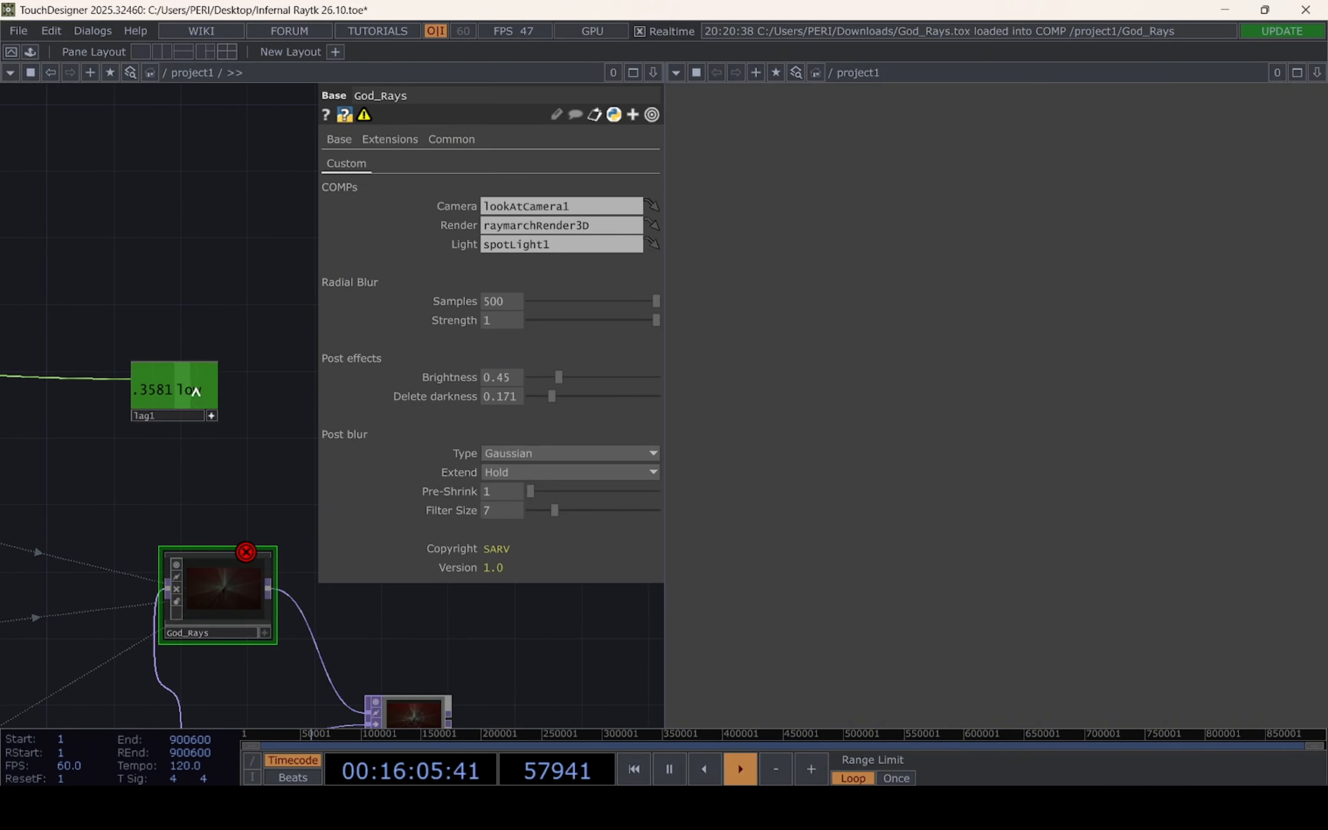
drag(175, 390, 510, 326)
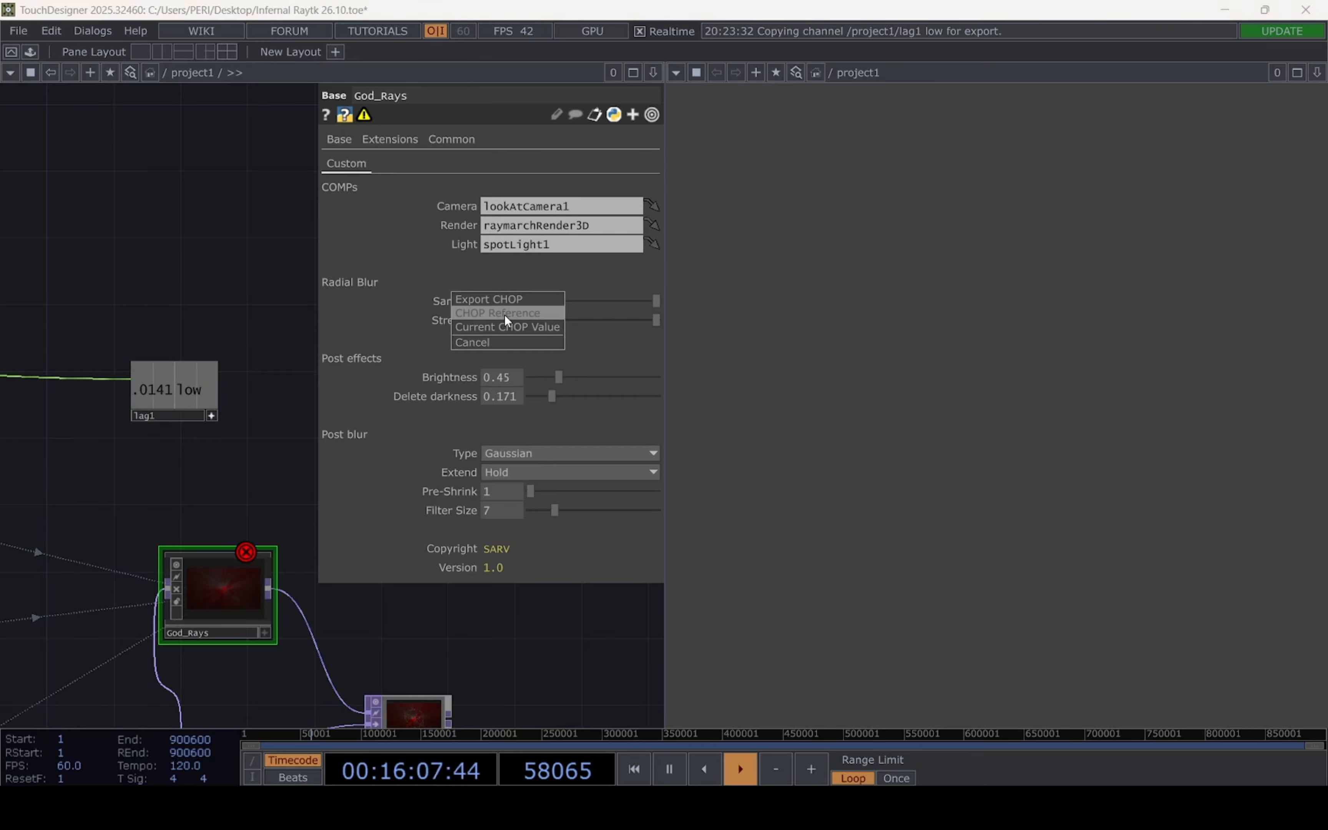
click(504, 317)
Examine how God_Rays reacts to the audio and display the over1 composite alongside the network
drag(119, 438, 103, 329)
scroll(235, 505, up, 8)
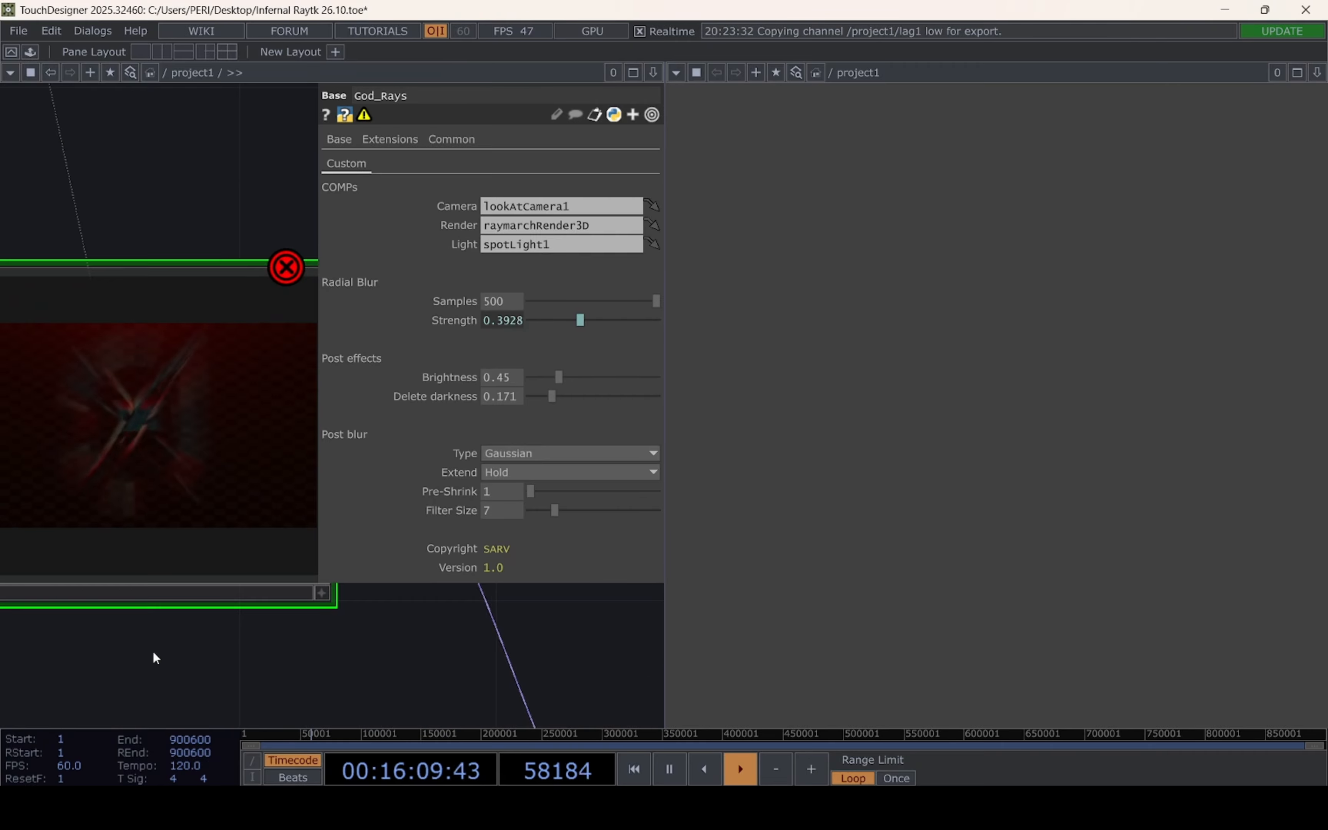
scroll(110, 450, up, 1)
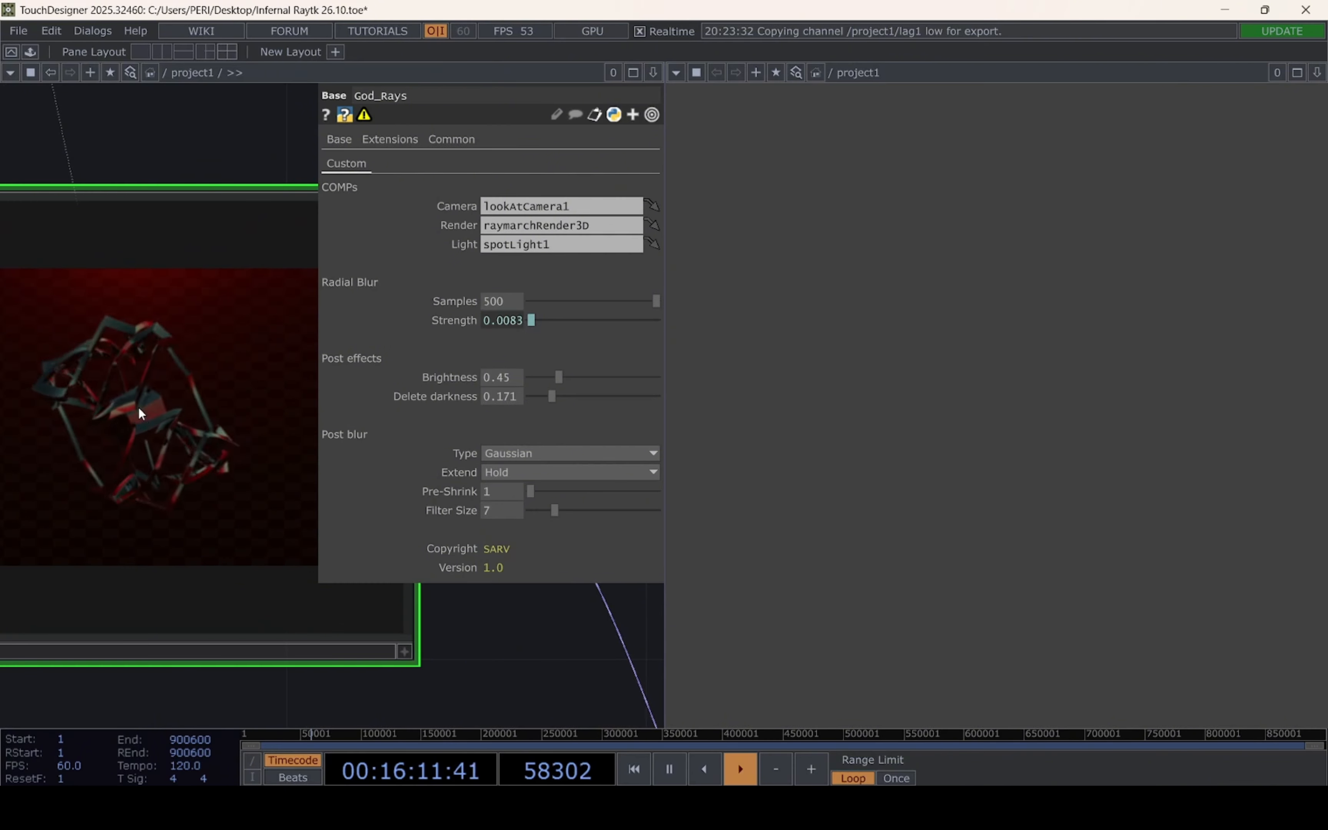
scroll(139, 427, down, 8)
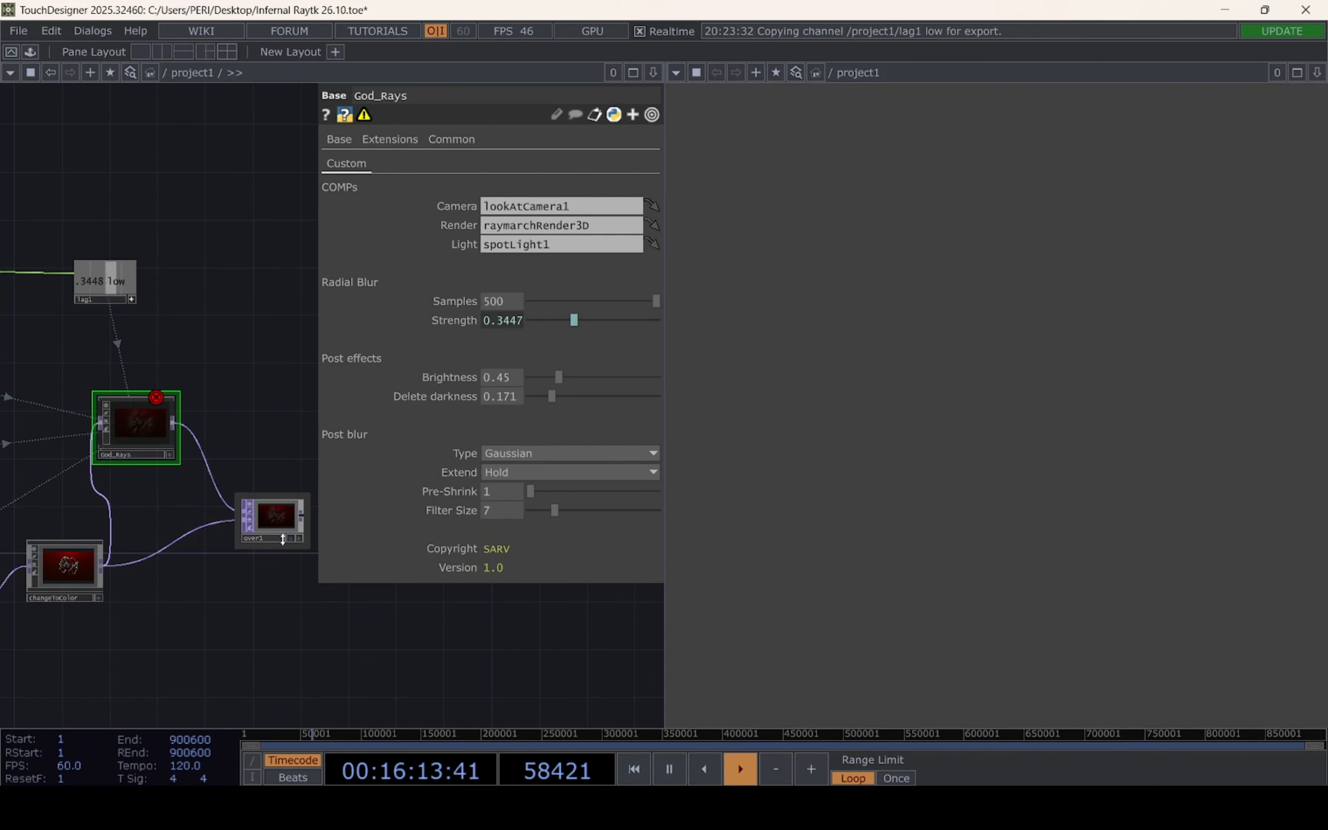
click(289, 538)
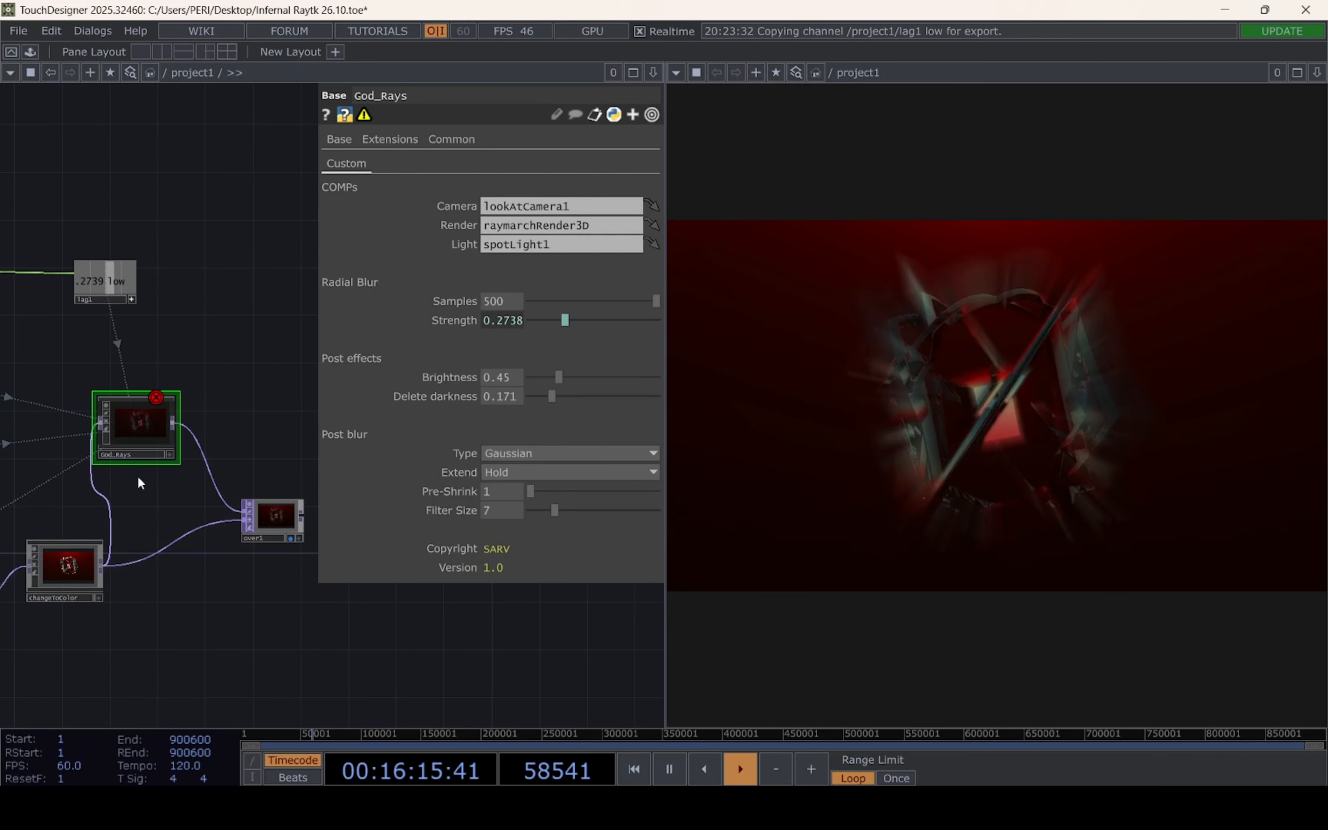
drag(137, 479, 191, 547)
click(122, 641)
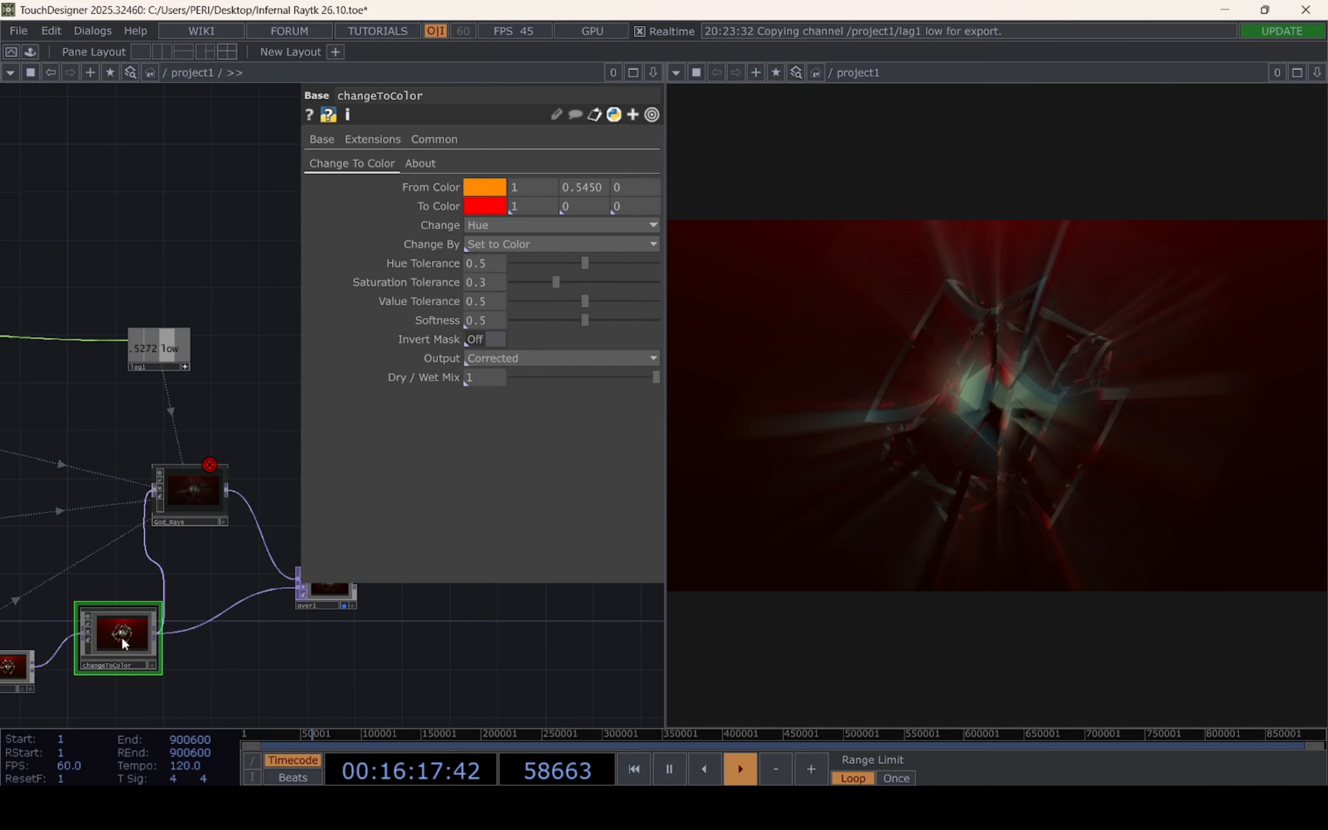
drag(277, 653, 176, 641)
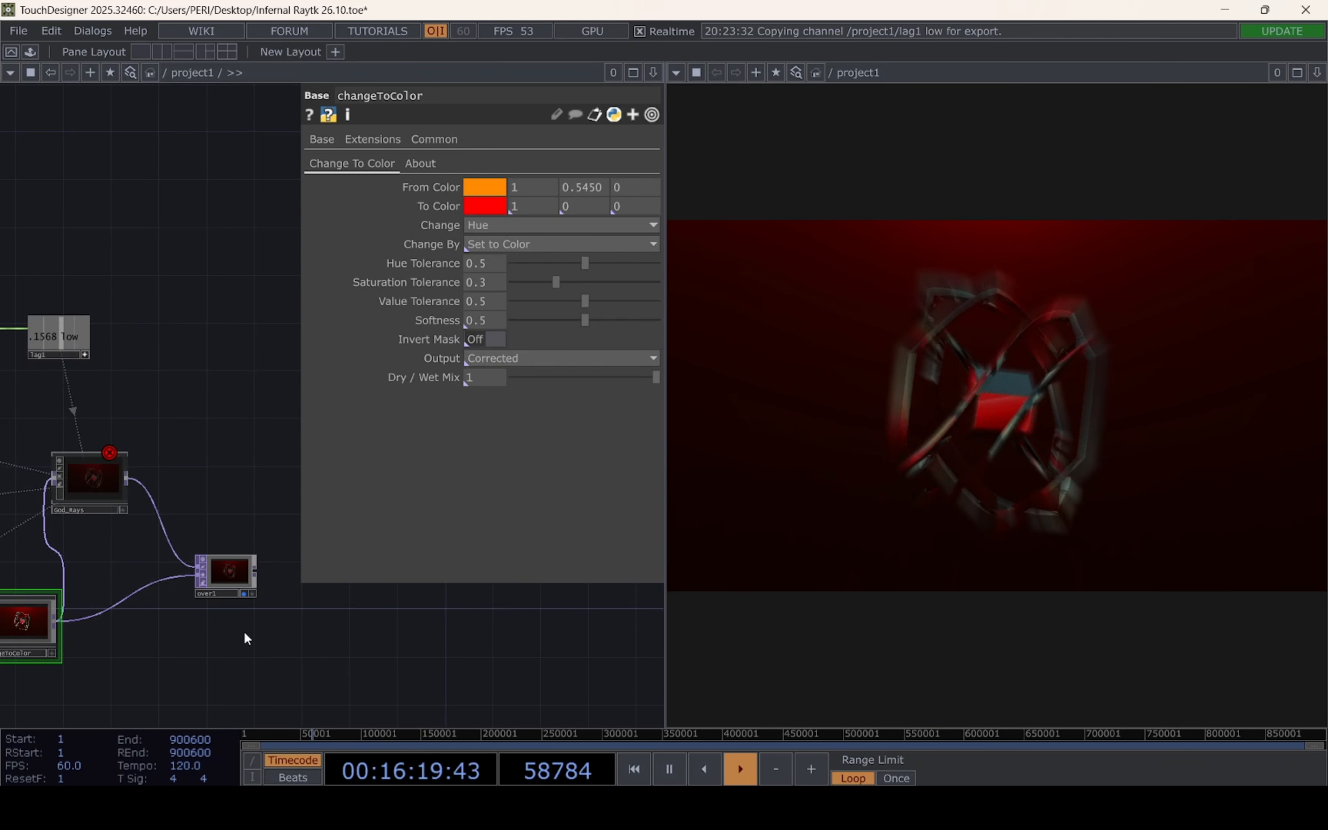
Add a Level TOP after over1 with Brightness 1 set to 1.64 and display its output
drag(262, 611, 212, 635)
right_click(211, 581)
click(310, 582)
click(184, 581)
drag(592, 219, 635, 224)
click(320, 579)
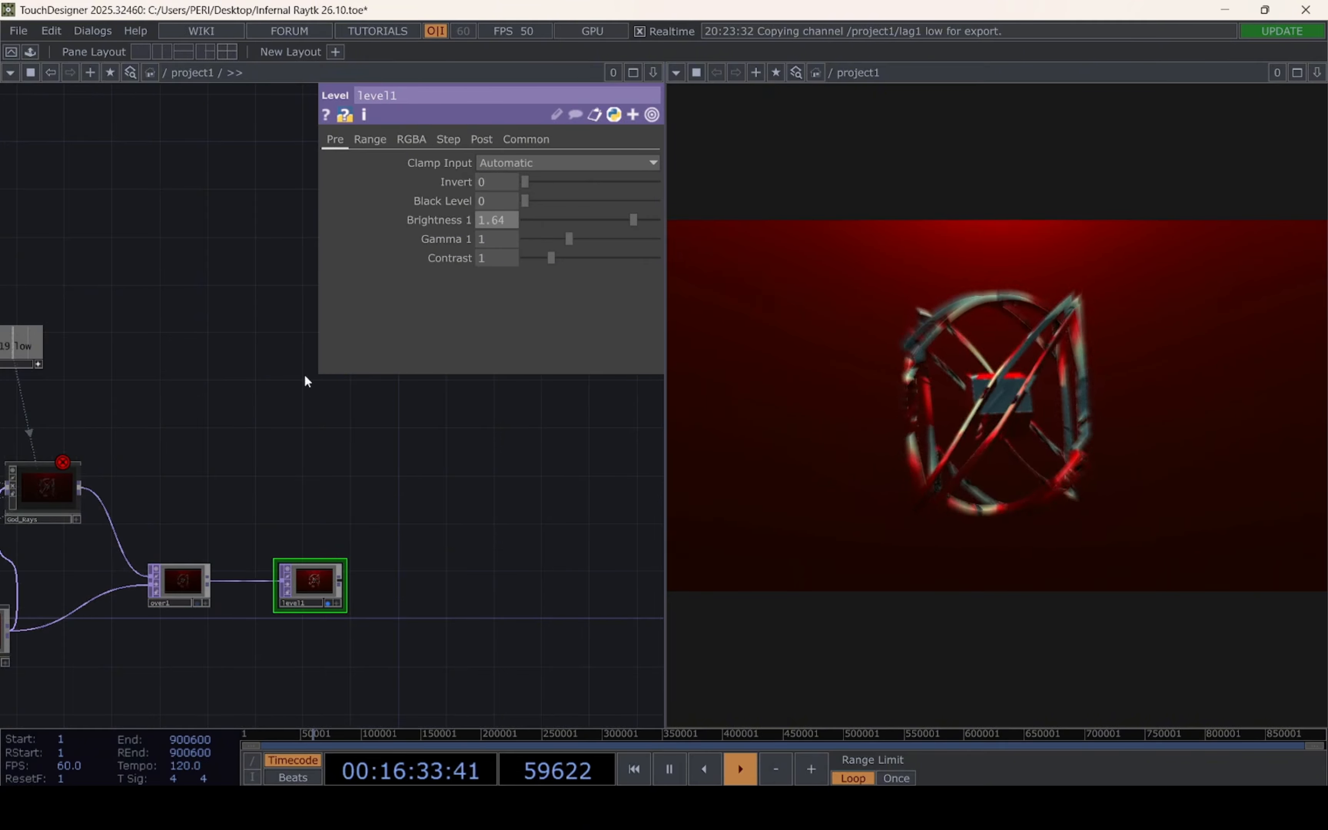
Move the null2 CHOP from the end of the power channel chain to just above twist1
scroll(304, 379, down, 5)
drag(439, 540, 505, 559)
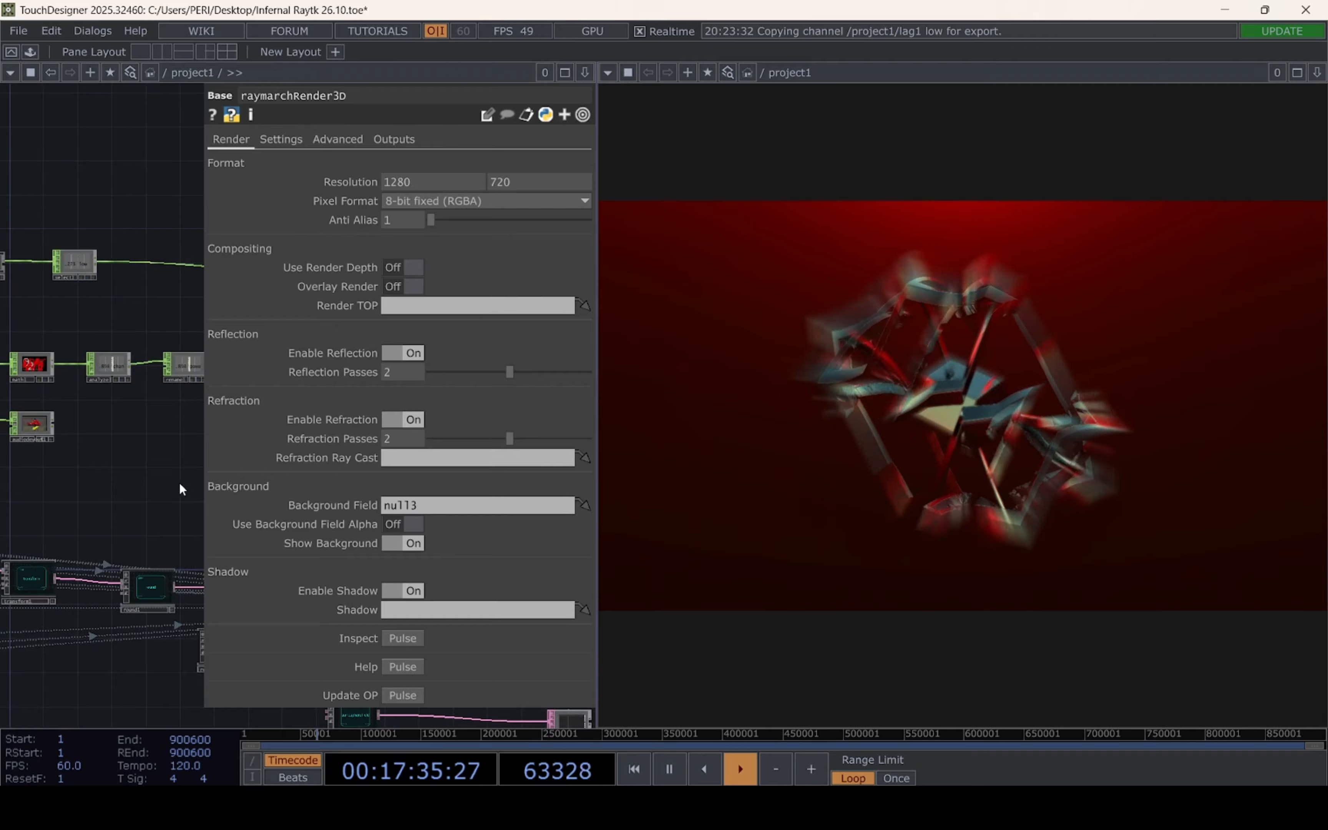
drag(178, 483, 74, 430)
scroll(75, 435, down, 5)
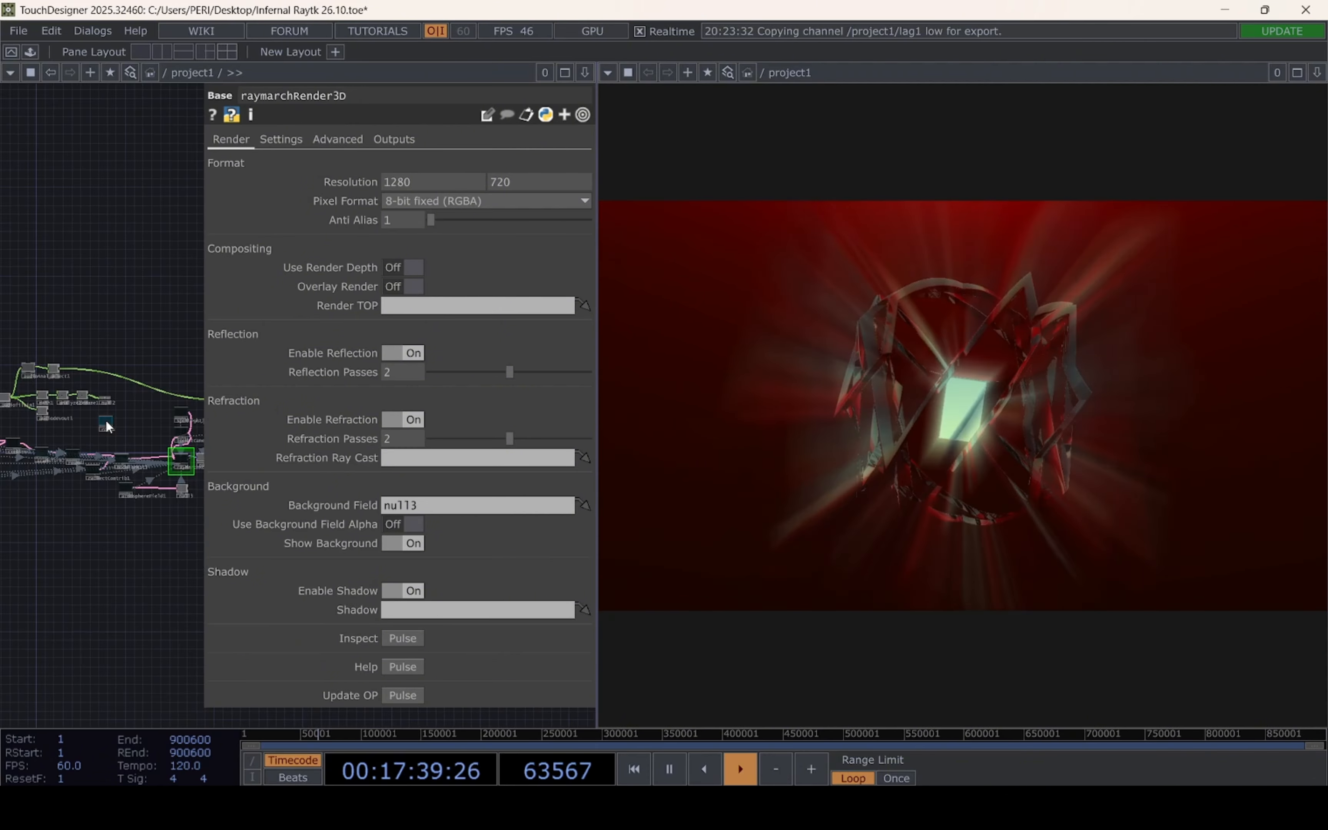
key(p)
scroll(314, 418, up, 10)
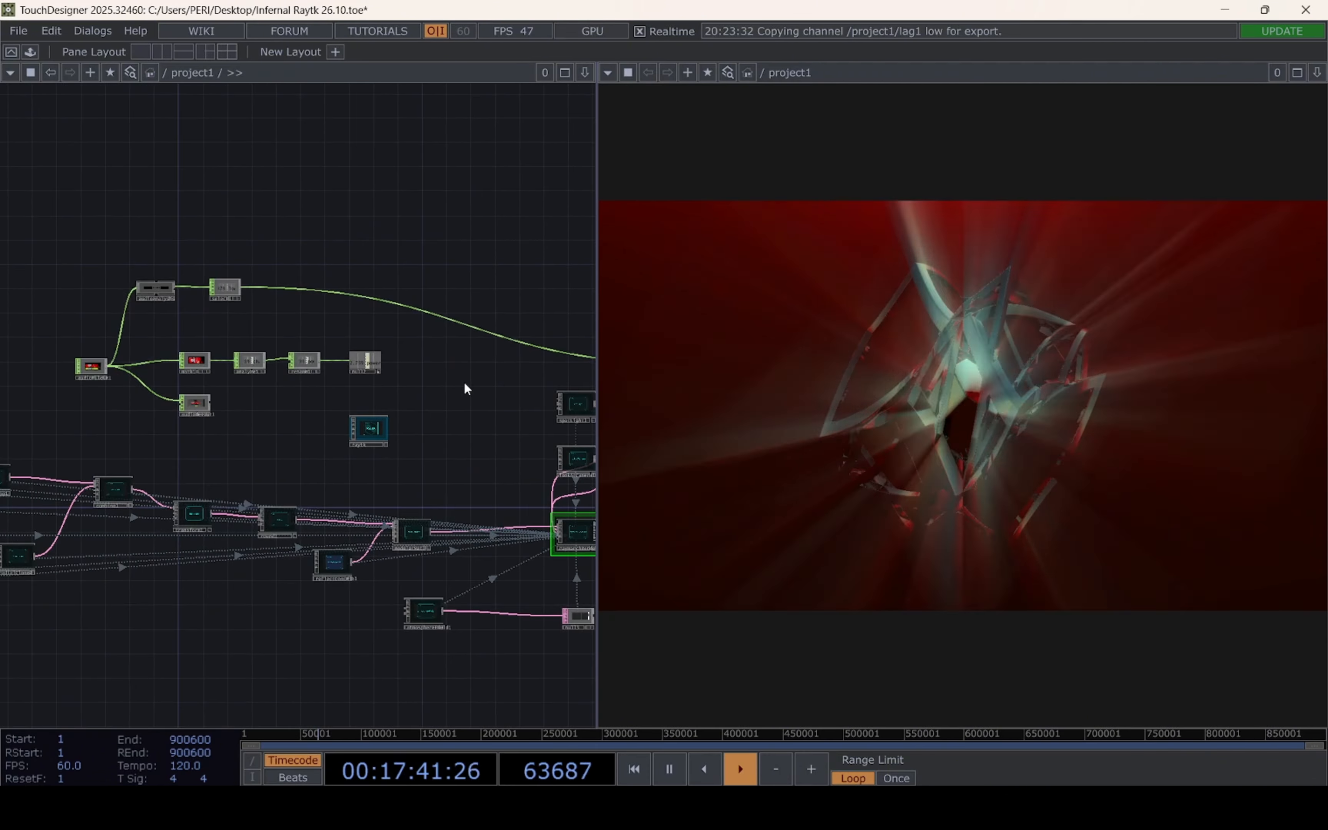
click(297, 364)
drag(269, 343, 66, 434)
scroll(231, 561, up, 3)
Drive twist1's Shift with a CHOP reference to null2's power channel
click(231, 561)
key(p)
drag(136, 474, 18, 466)
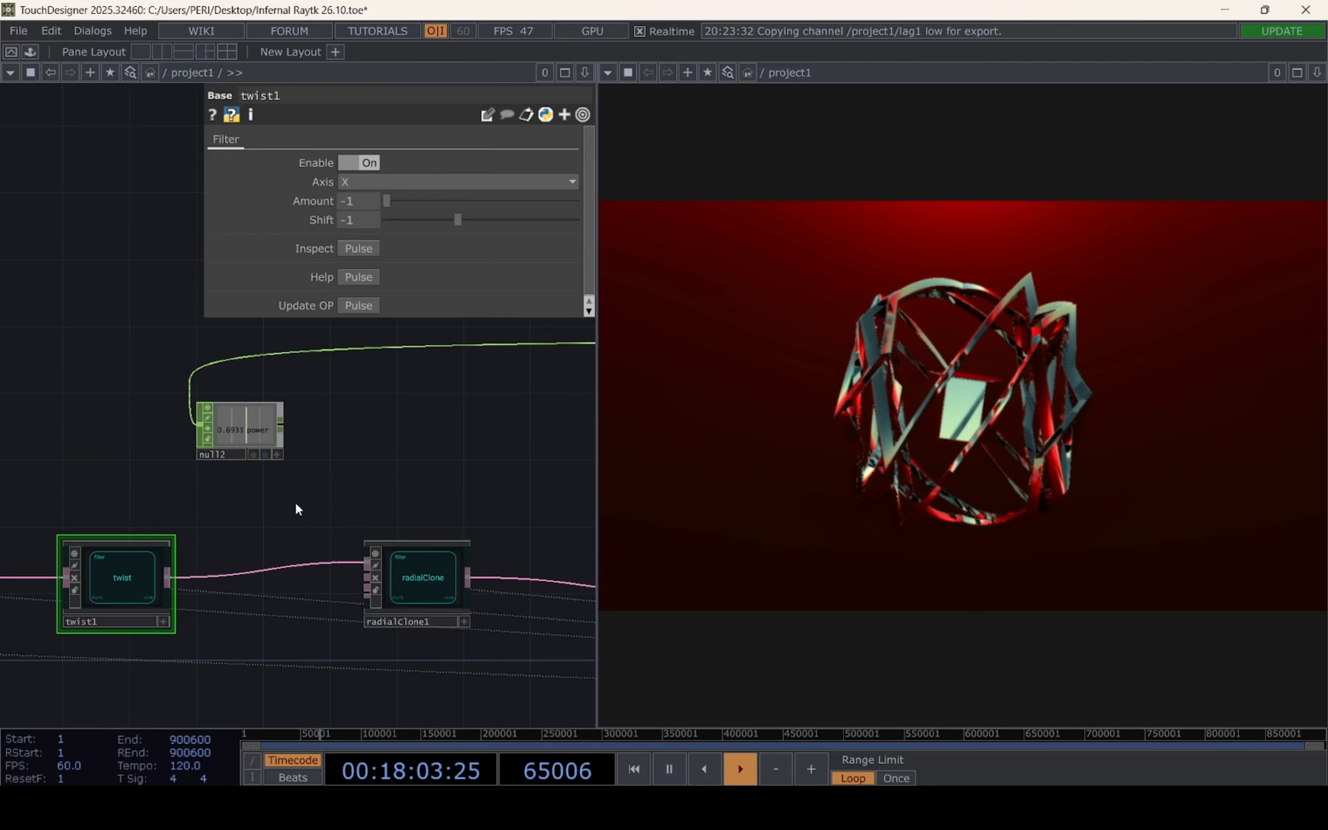
scroll(281, 481, up, 2)
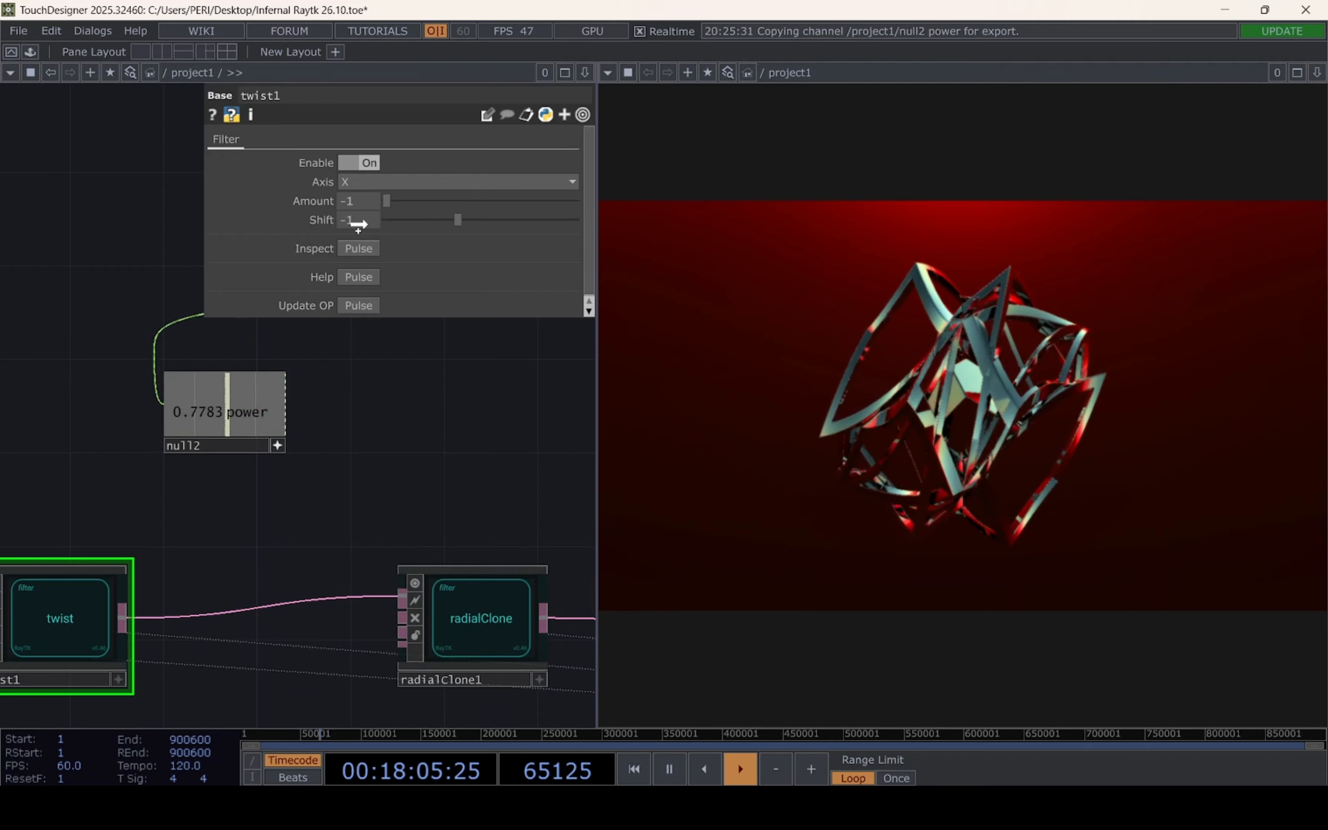
drag(358, 225, 367, 219)
click(369, 217)
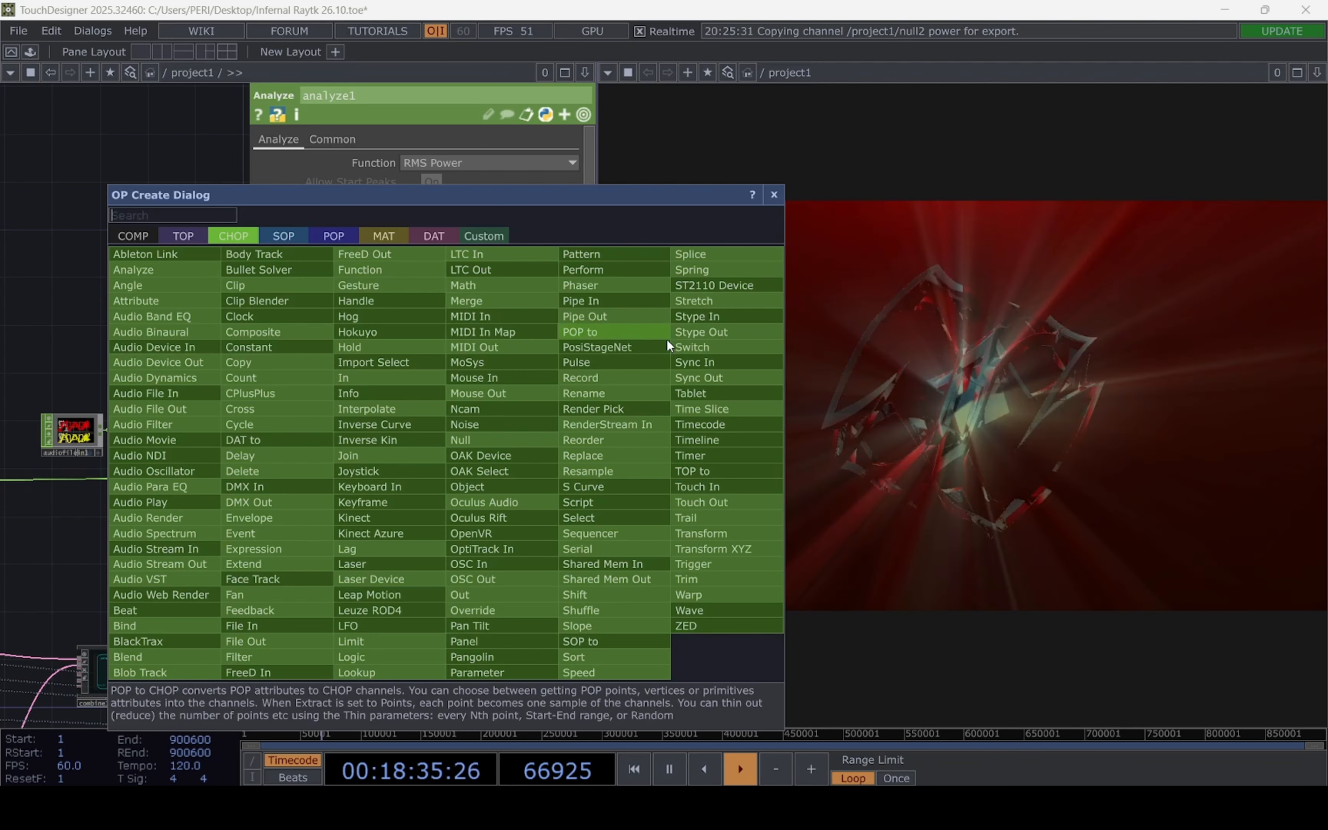
Insert a Speed CHOP between rename1 and null2 and position it just beyond rename1
click(609, 672)
click(446, 545)
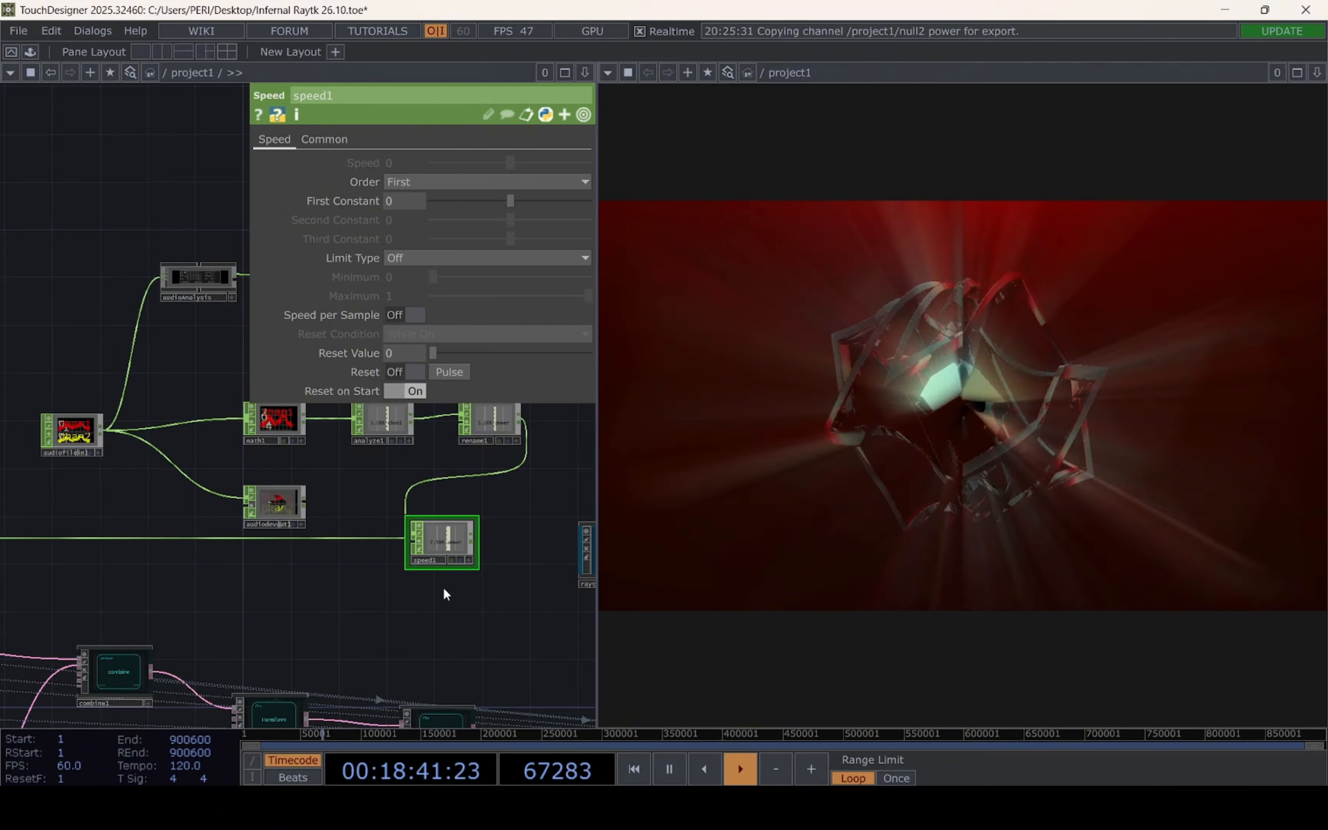
drag(442, 534, 514, 486)
scroll(514, 487, up, 4)
drag(368, 632, 501, 543)
scroll(225, 534, down, 3)
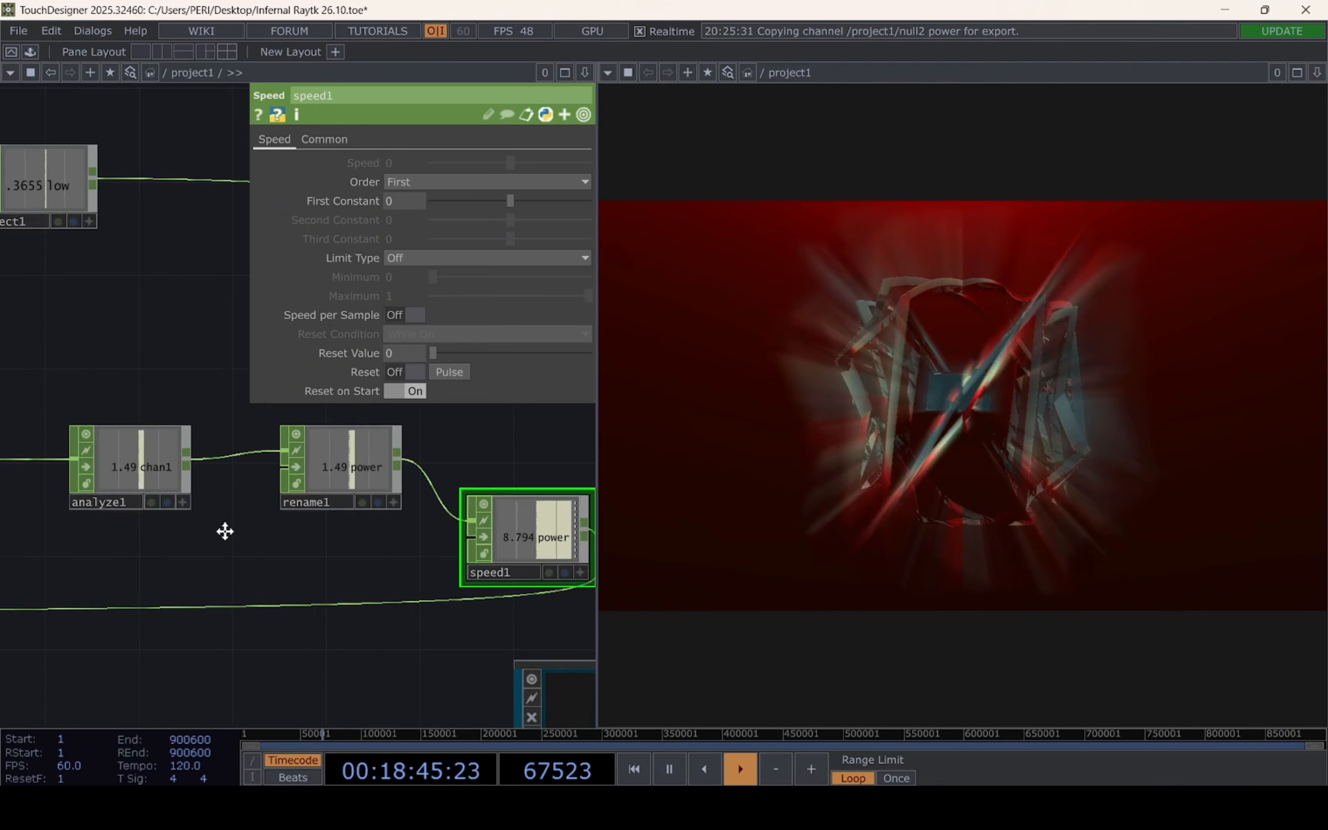
Inspect twist1 and the null2 power channel that drives it
drag(234, 532, 367, 530)
scroll(367, 530, down, 4)
drag(251, 620, 540, 590)
scroll(214, 564, up, 1)
scroll(214, 564, up, 3)
drag(405, 542, 670, 481)
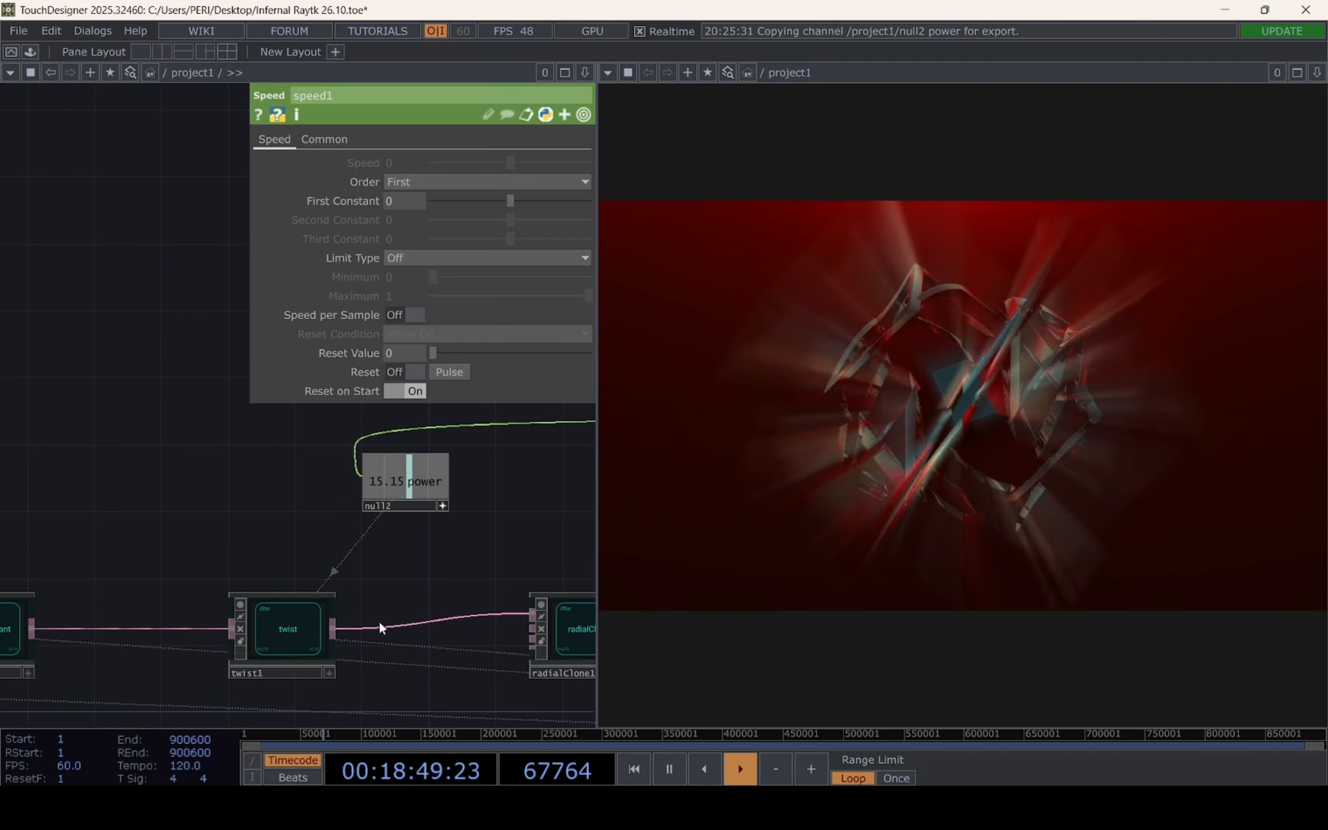
click(306, 630)
Set the Multiply value of math1 in the audio power chain to 6.11
drag(485, 560, 241, 555)
drag(516, 494, 132, 555)
scroll(275, 554, down, 2)
click(203, 530)
click(413, 182)
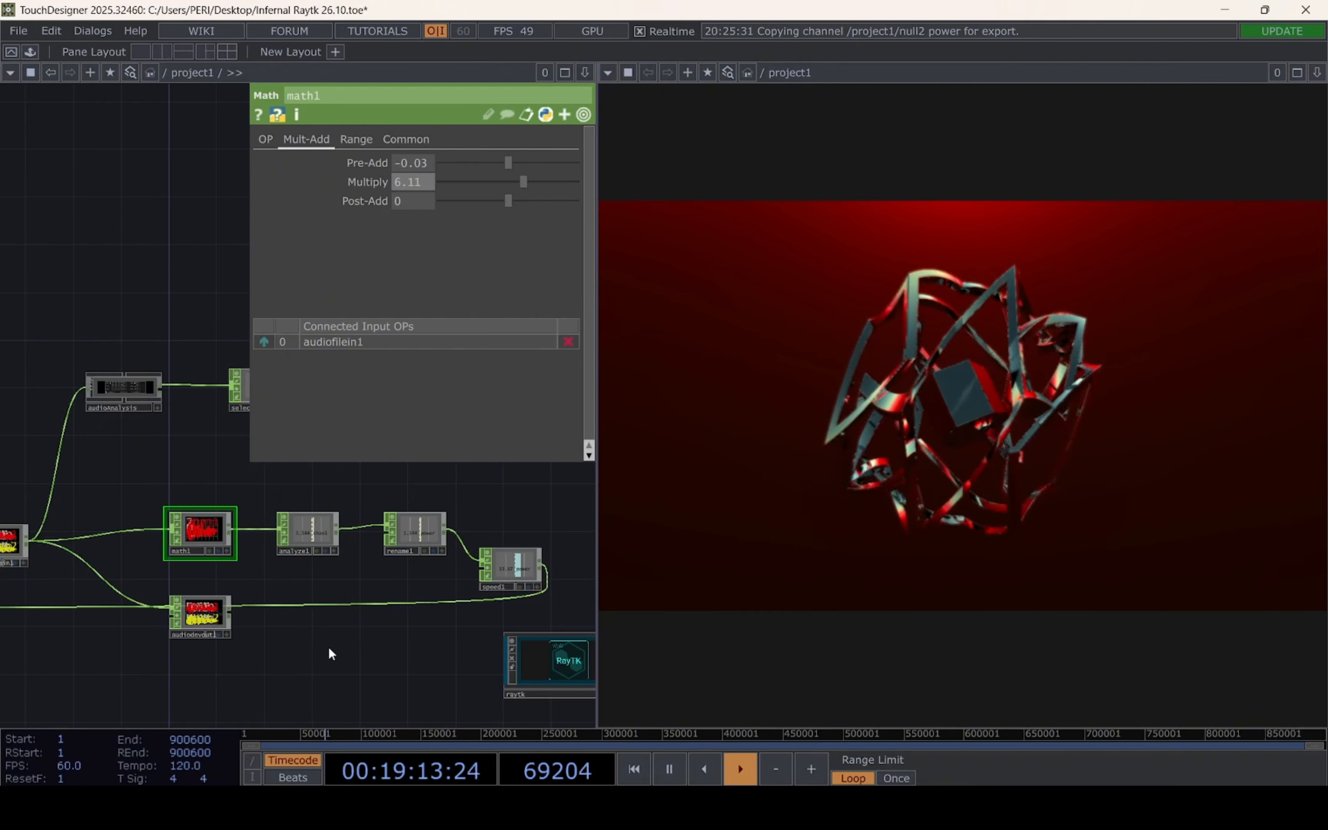
scroll(375, 581, down, 3)
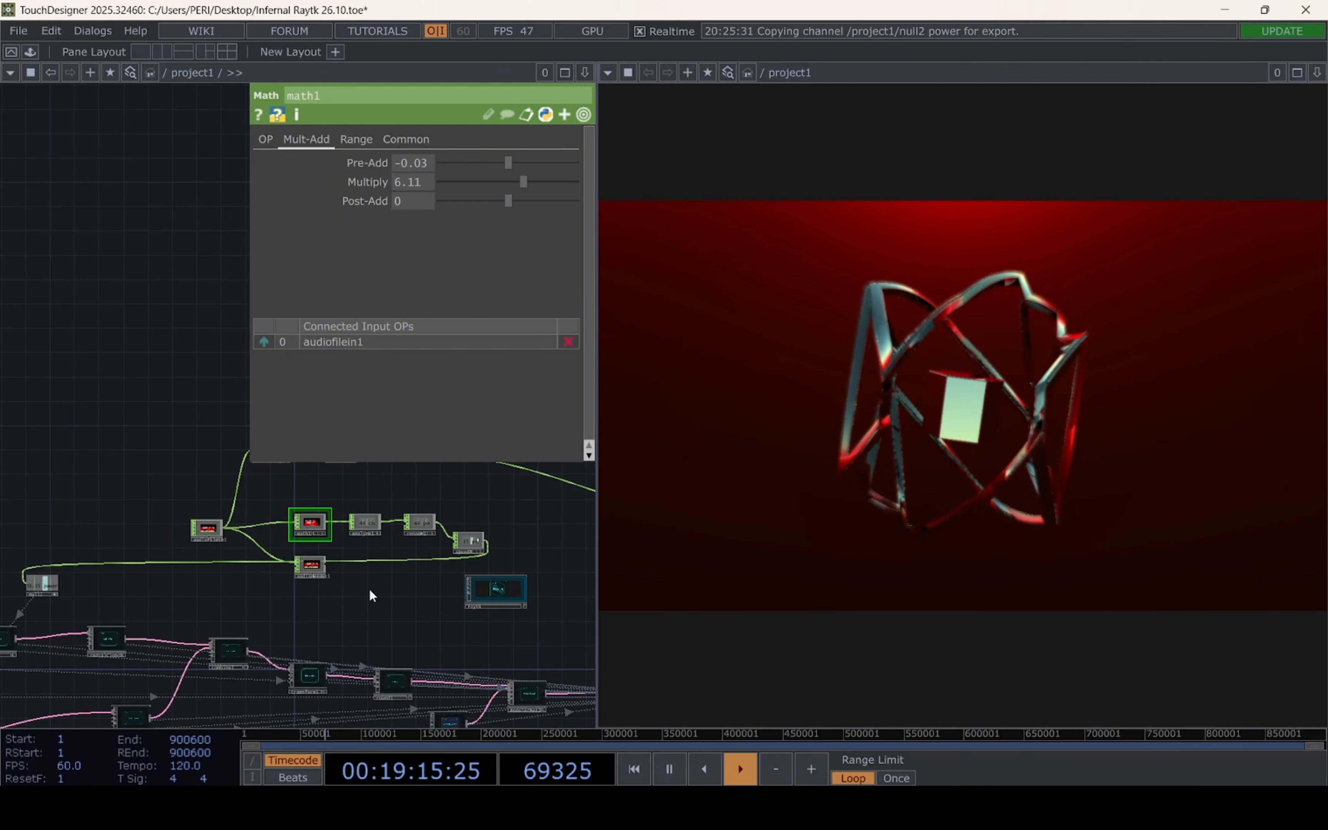
drag(149, 620, 110, 555)
drag(484, 569, 300, 561)
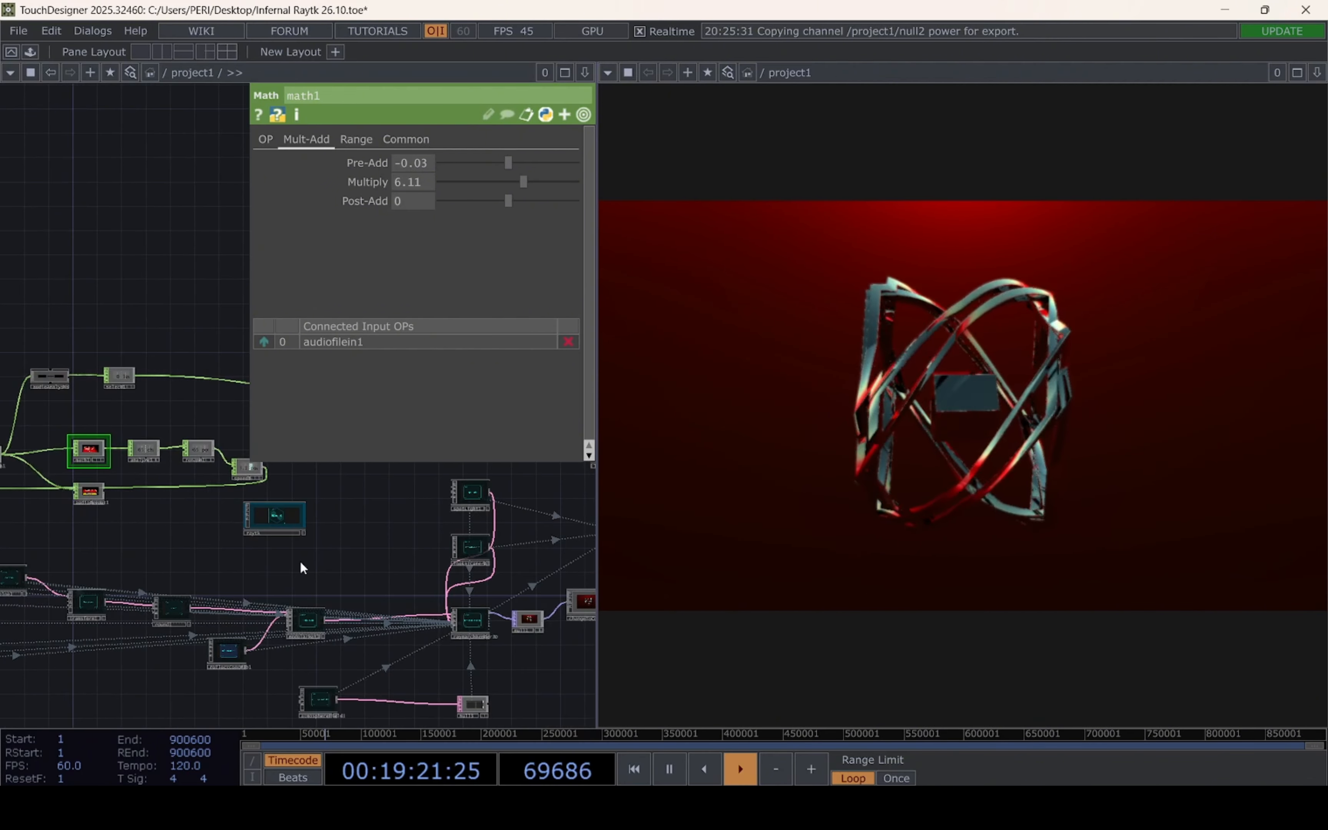
scroll(302, 557, up, 4)
click(250, 483)
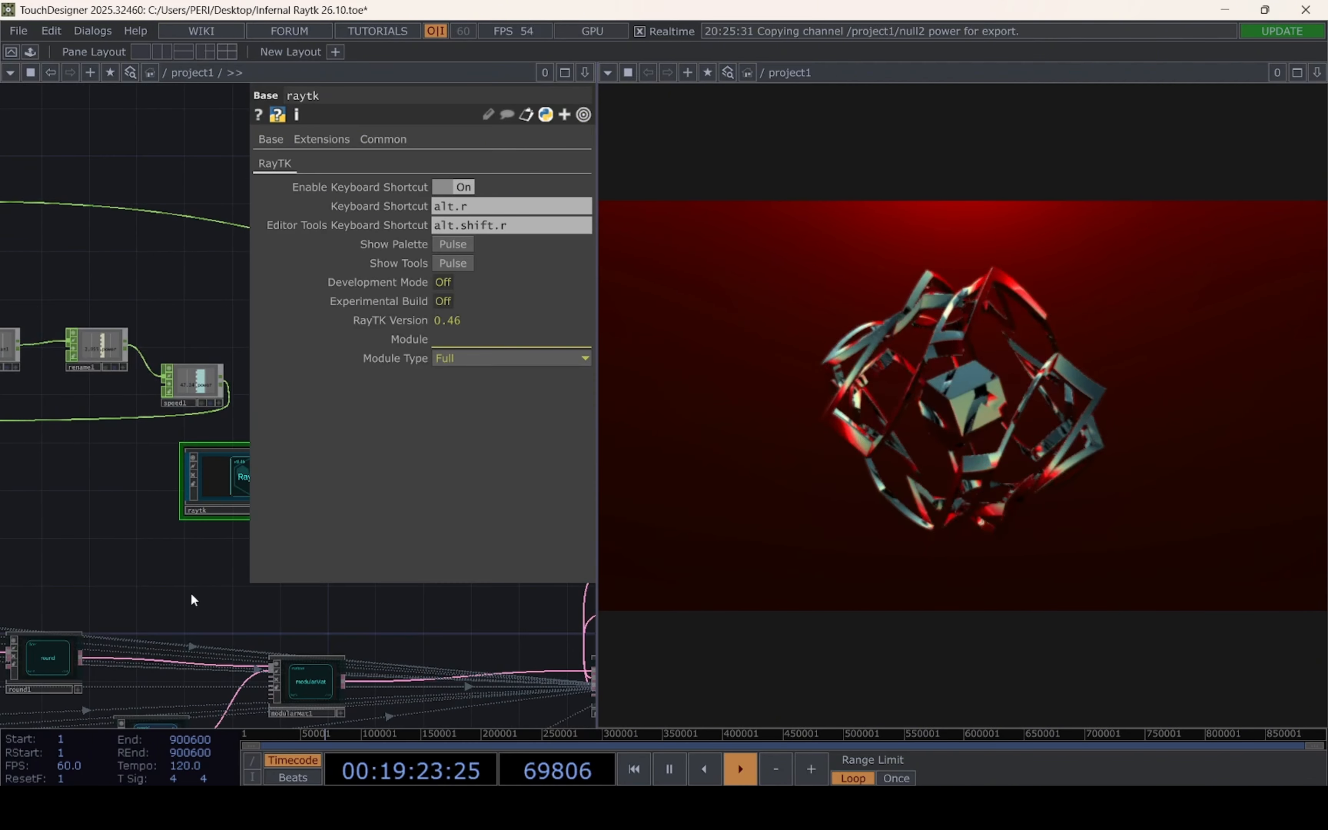
scroll(192, 599, right, 5)
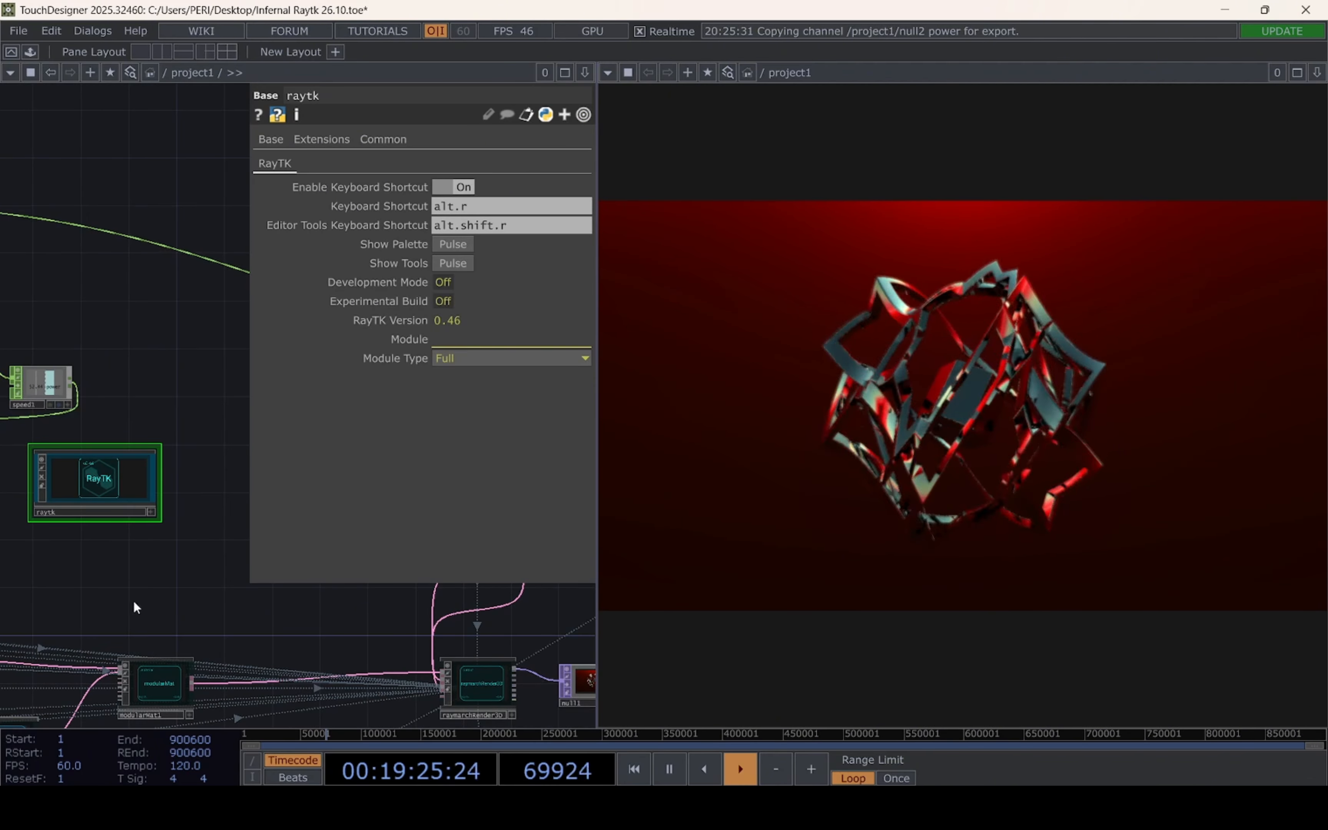